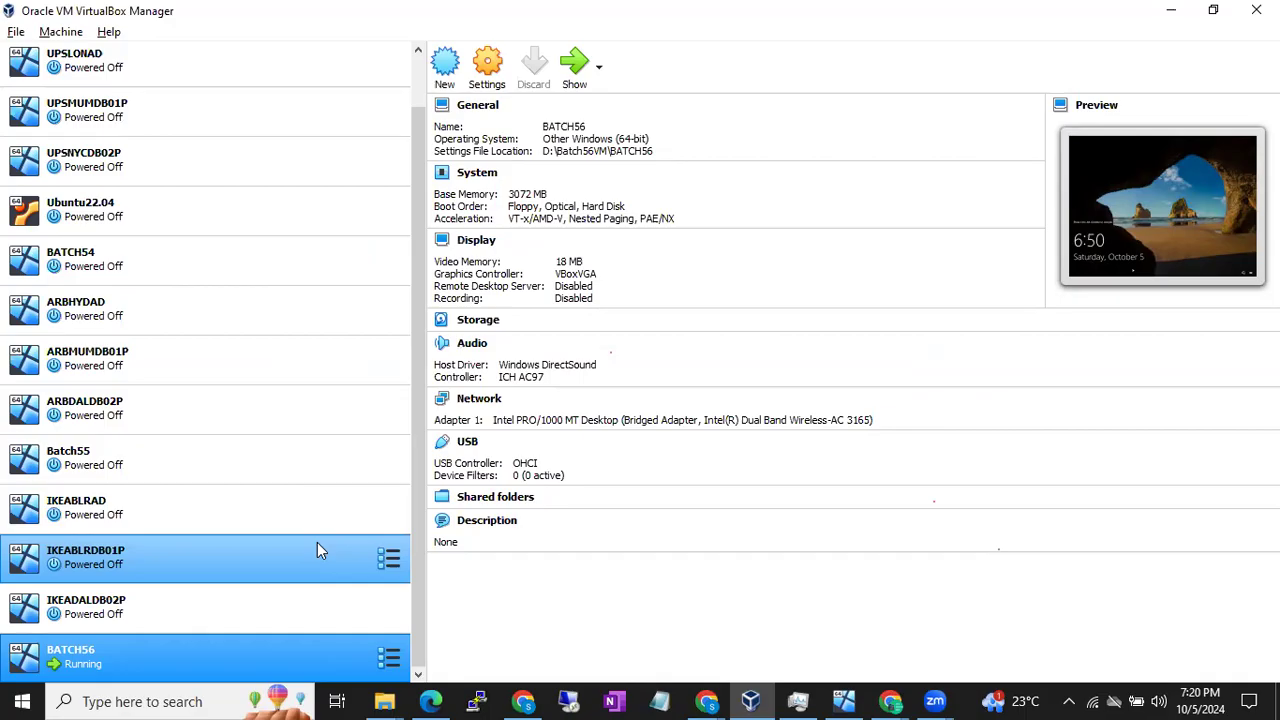
Switch to the B56 Running Notes document in Google Docs and enlarge its window to full screen.
{"action": "left_click", "coordinate": [707, 701]}
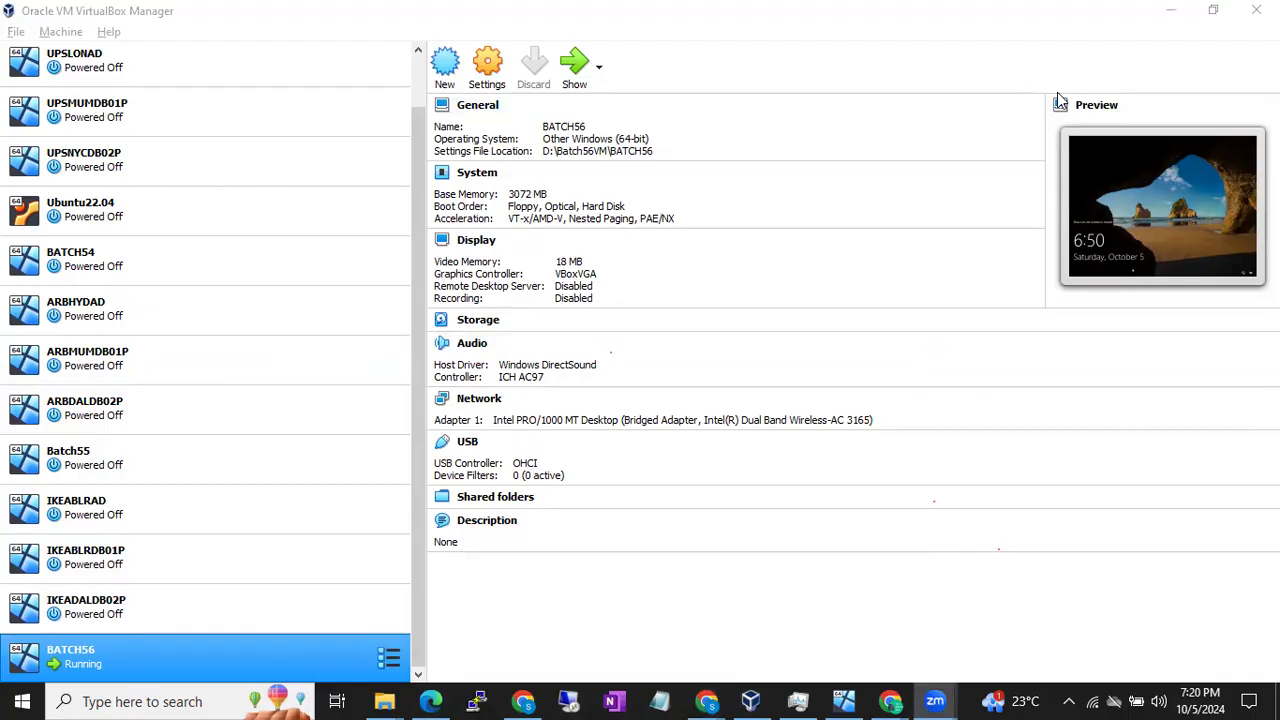
{"action": "mouse_move", "coordinate": [709, 702]}
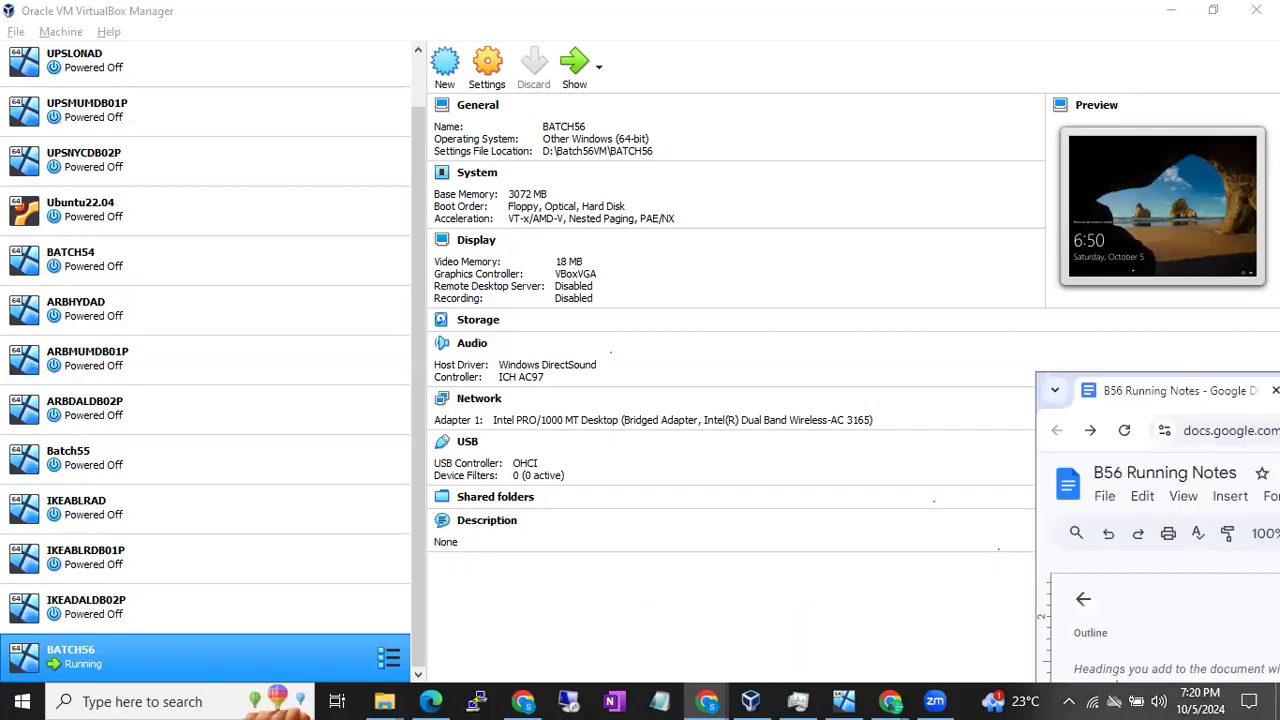
{"action": "left_click_drag", "start_coordinate": [1279, 382], "coordinate": [838, 205]}
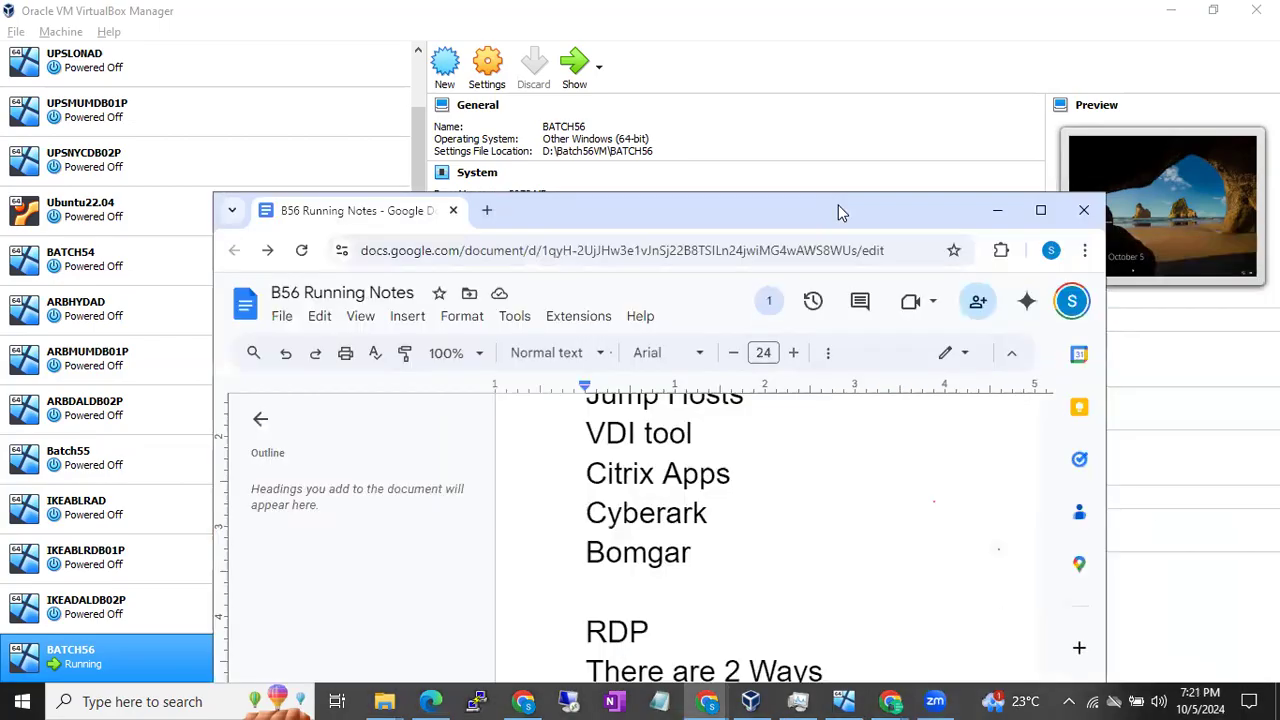
{"action": "left_click", "coordinate": [1040, 212]}
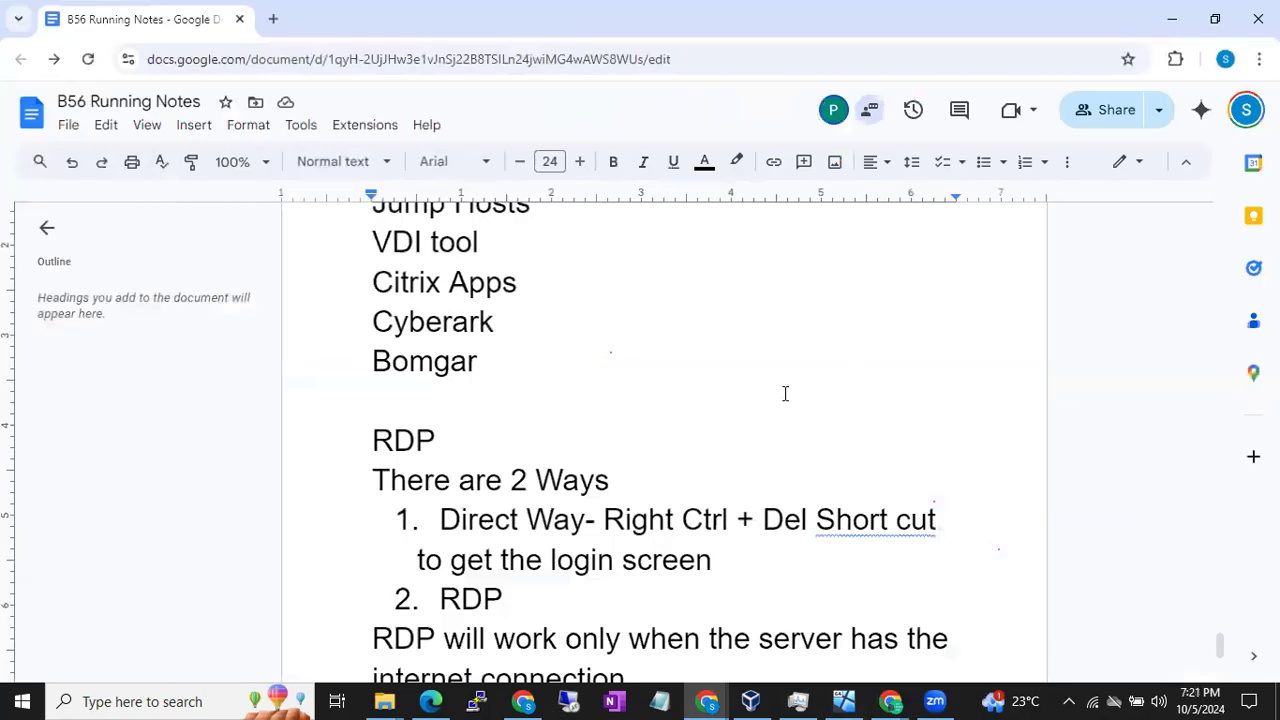
Add the line "Logoff, Disconnect, Signout, Restart" after a blank line below "2 connections at a time".
{"action": "scroll", "coordinate": [771, 421], "scroll_direction": "down", "scroll_amount": 3}
{"action": "key", "text": "Return"}
{"action": "key", "text": "Return"}
{"action": "type", "text": "Logoff, "}
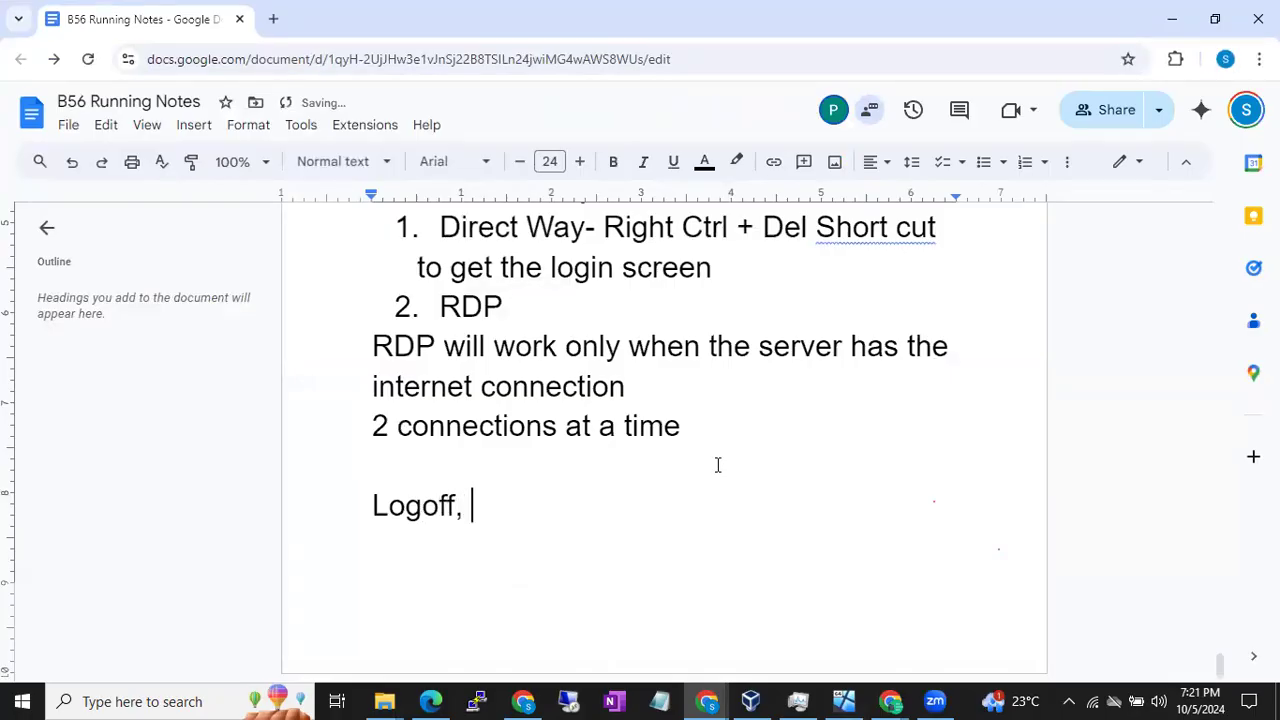
{"action": "type", "text": "Disco"}
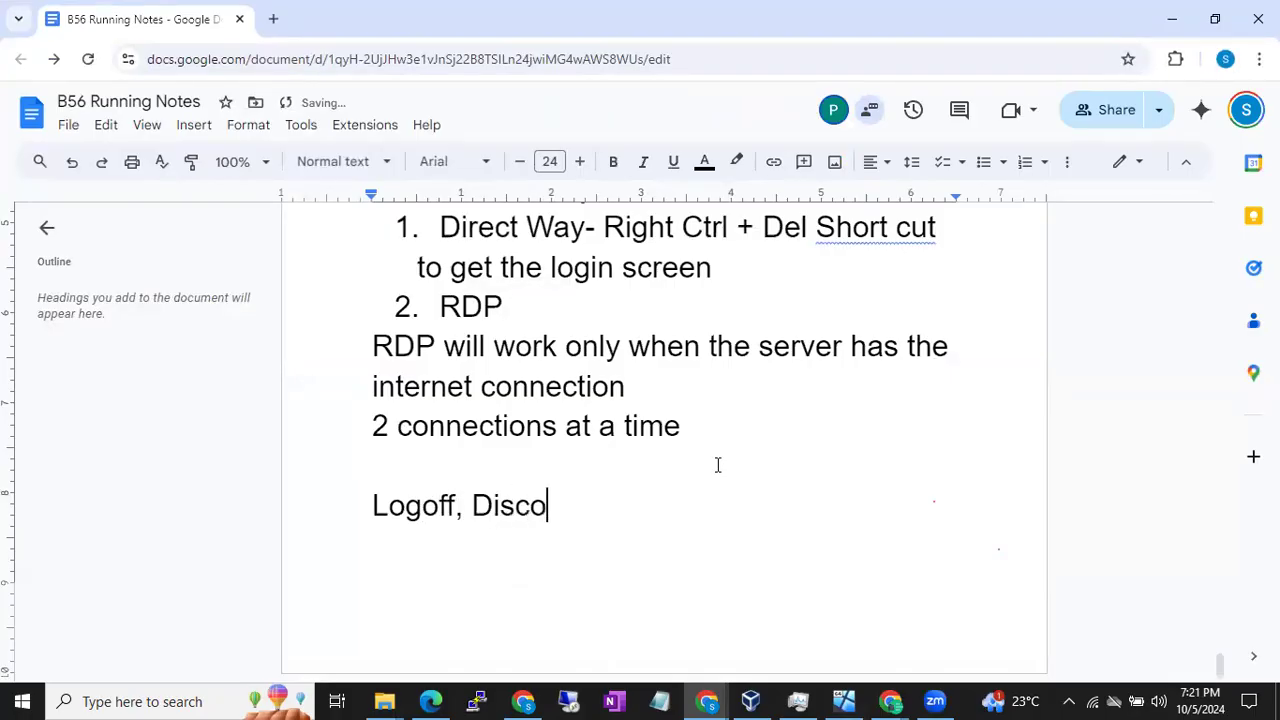
{"action": "type", "text": "nnect, "}
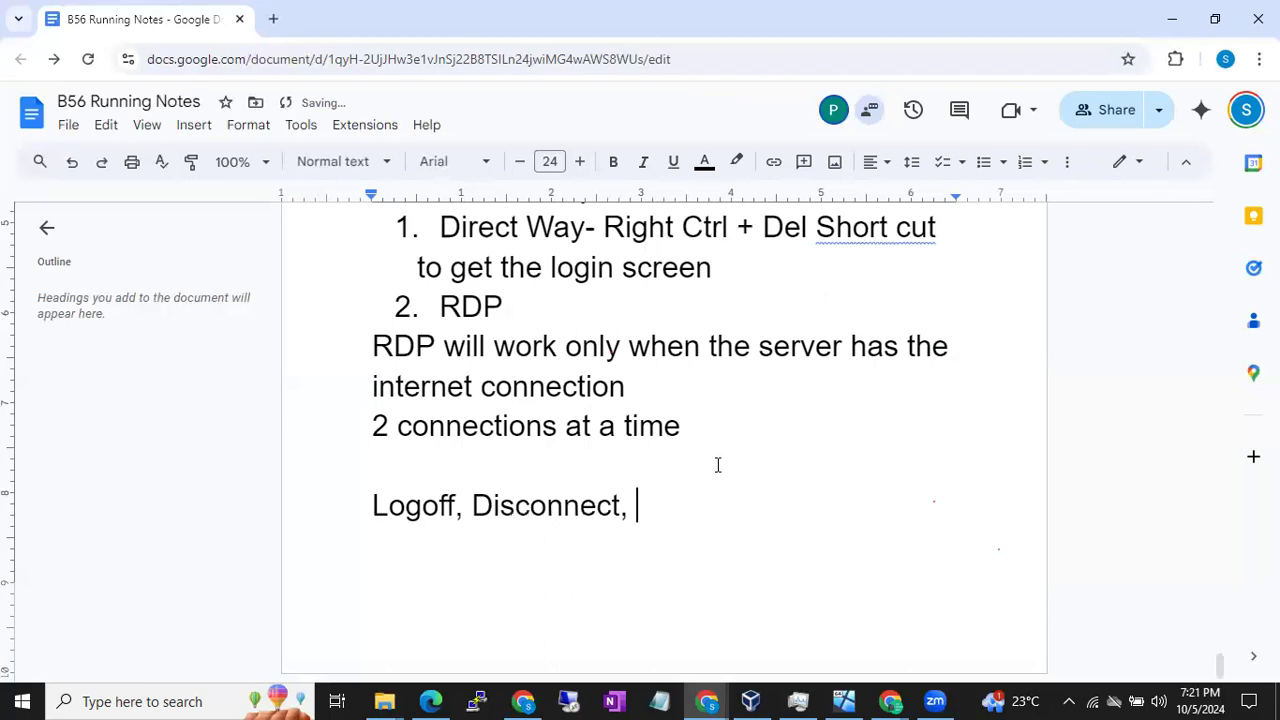
{"action": "type", "text": "Signour"}
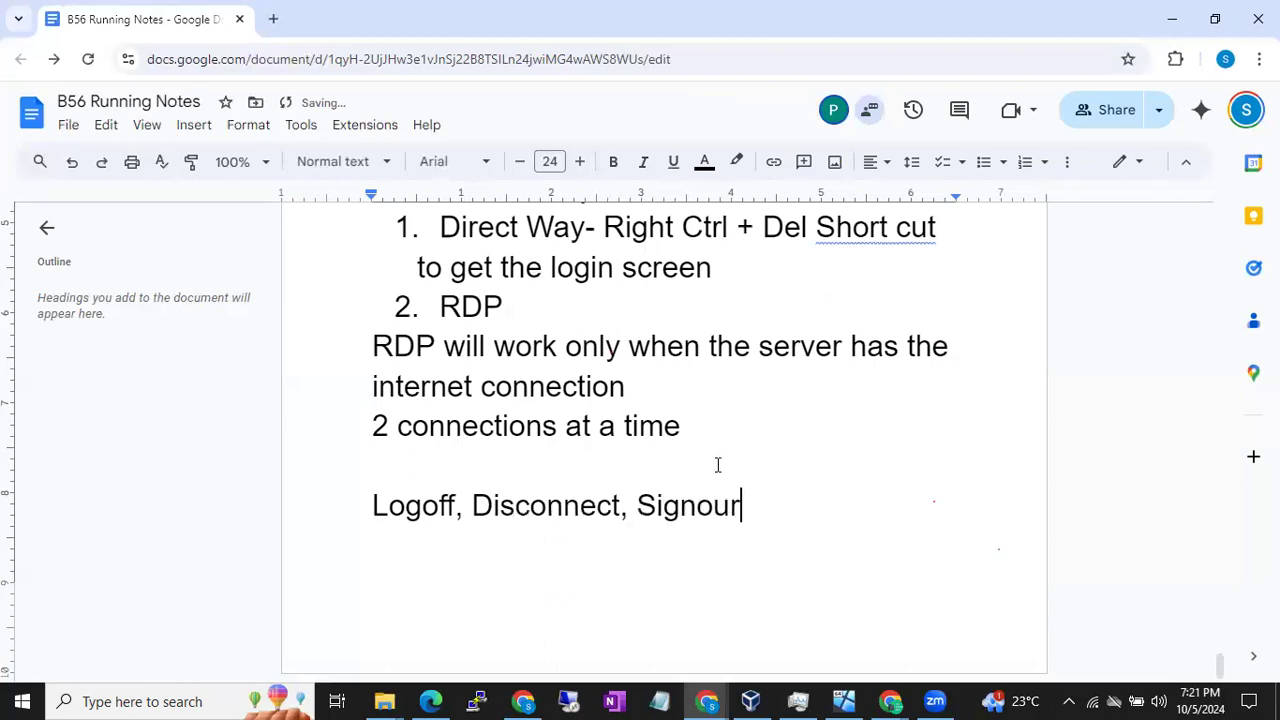
{"action": "key", "text": "BackSpace"}
{"action": "type", "text": "t, Restart"}
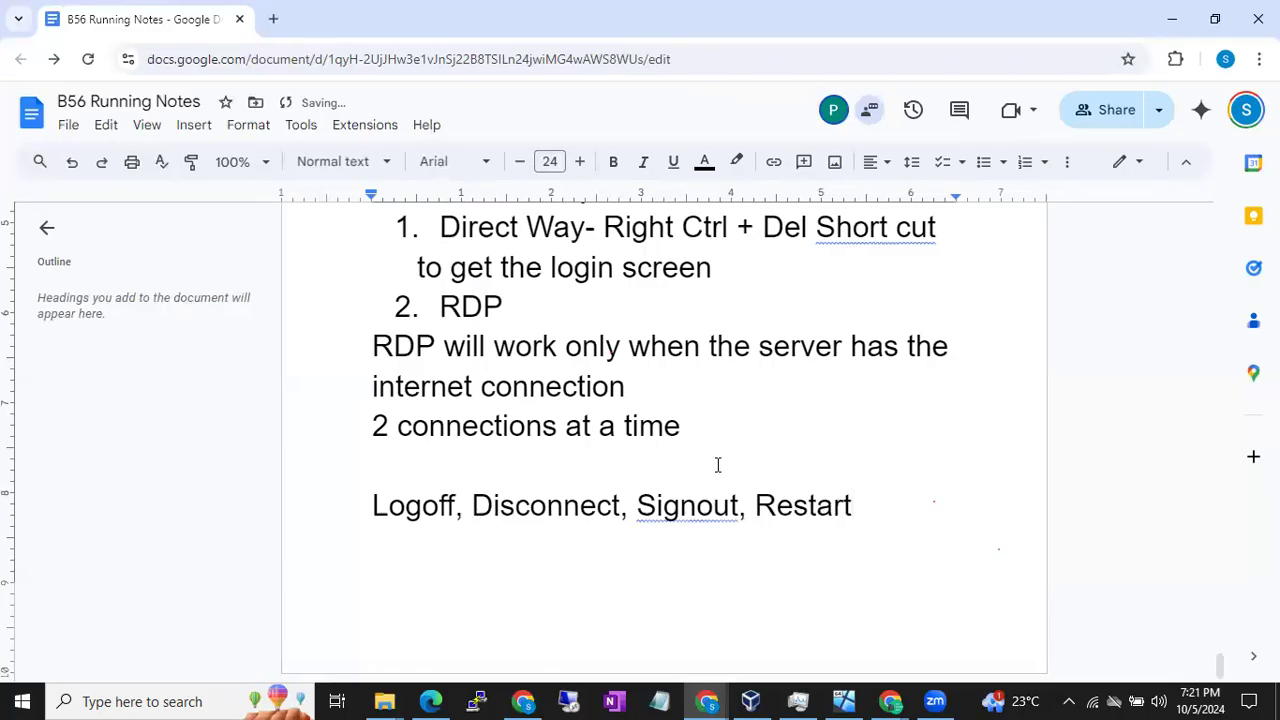
Add a new line reading "Logoff/Signout" at the end of the notes.
{"action": "key", "text": "Return"}
{"action": "type", "text": "Logoff/Signou"}
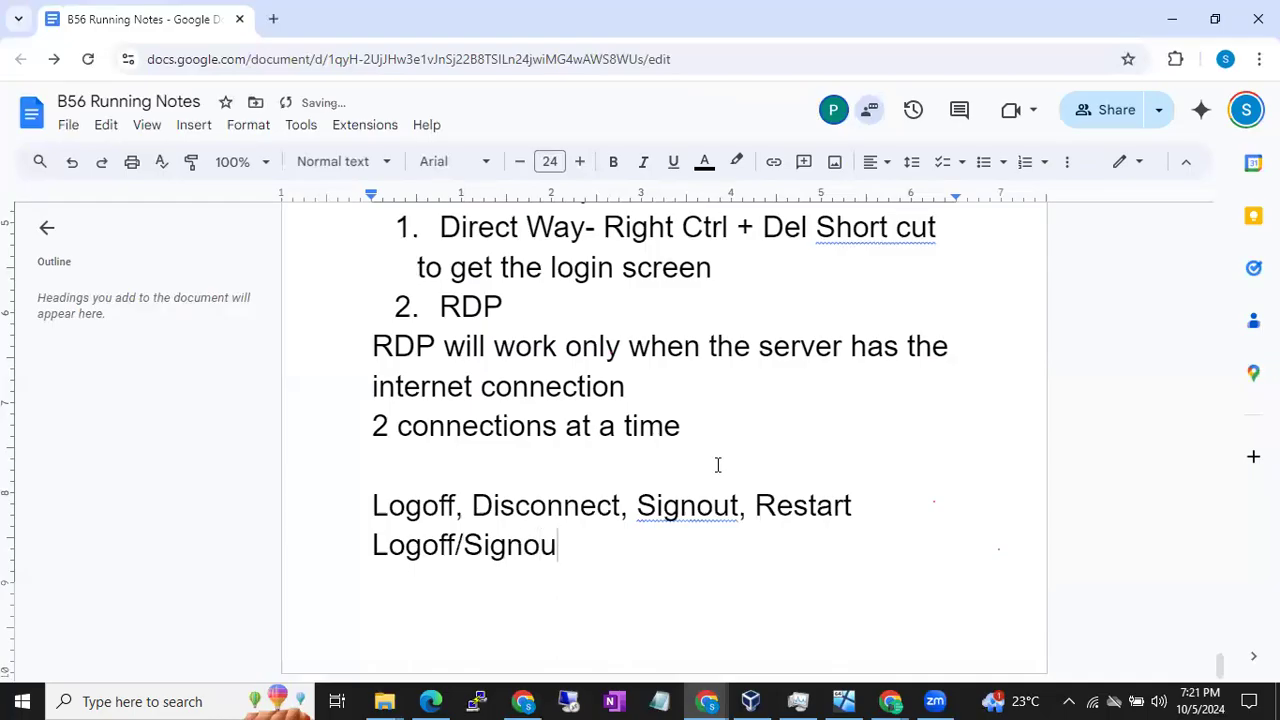
{"action": "type", "text": "t"}
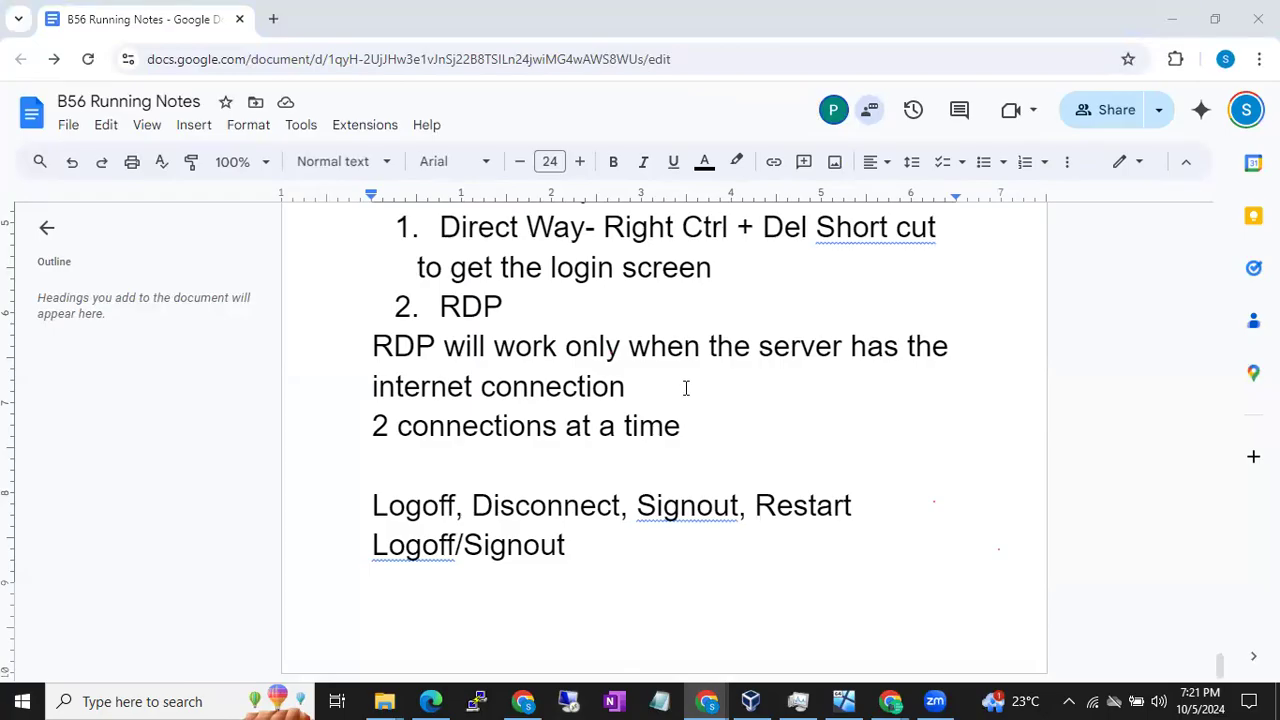
Review the RDP section of the notes covering the two ways of reaching the server.
{"action": "mouse_move", "coordinate": [843, 703]}
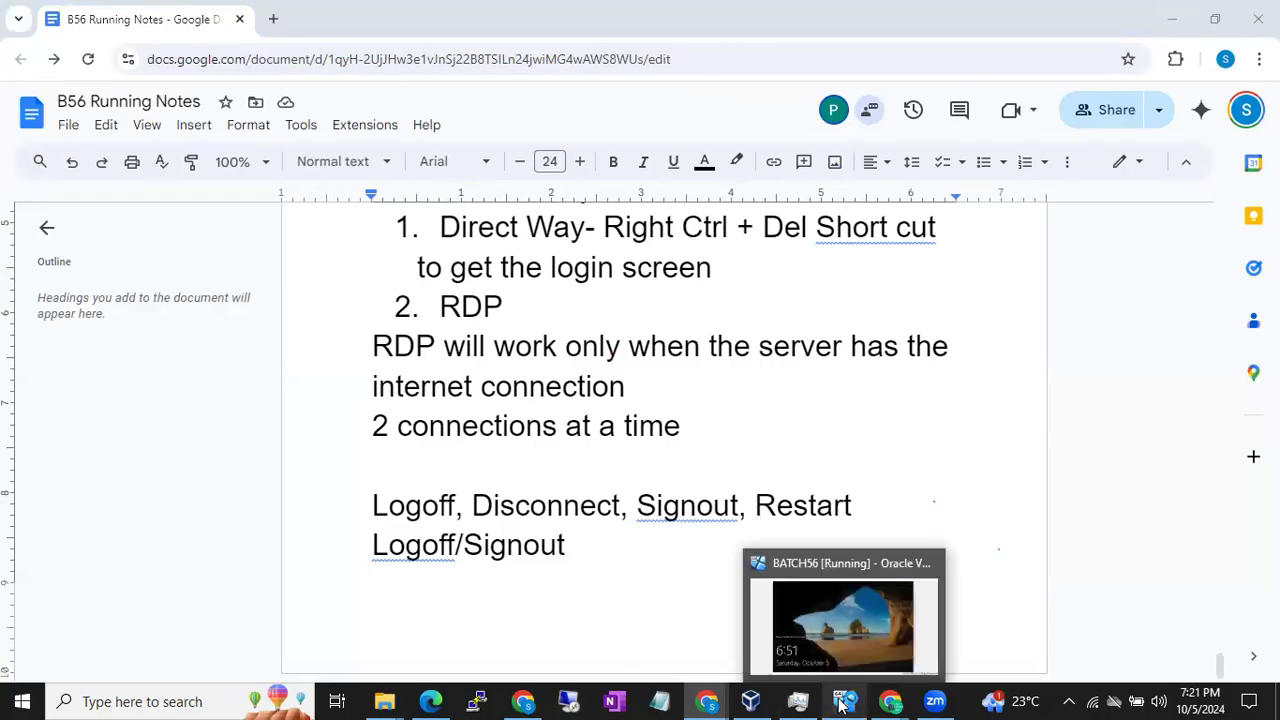
{"action": "left_click", "coordinate": [820, 630]}
{"action": "double_click", "coordinate": [677, 480]}
{"action": "scroll", "coordinate": [677, 480], "scroll_direction": "up", "scroll_amount": 2}
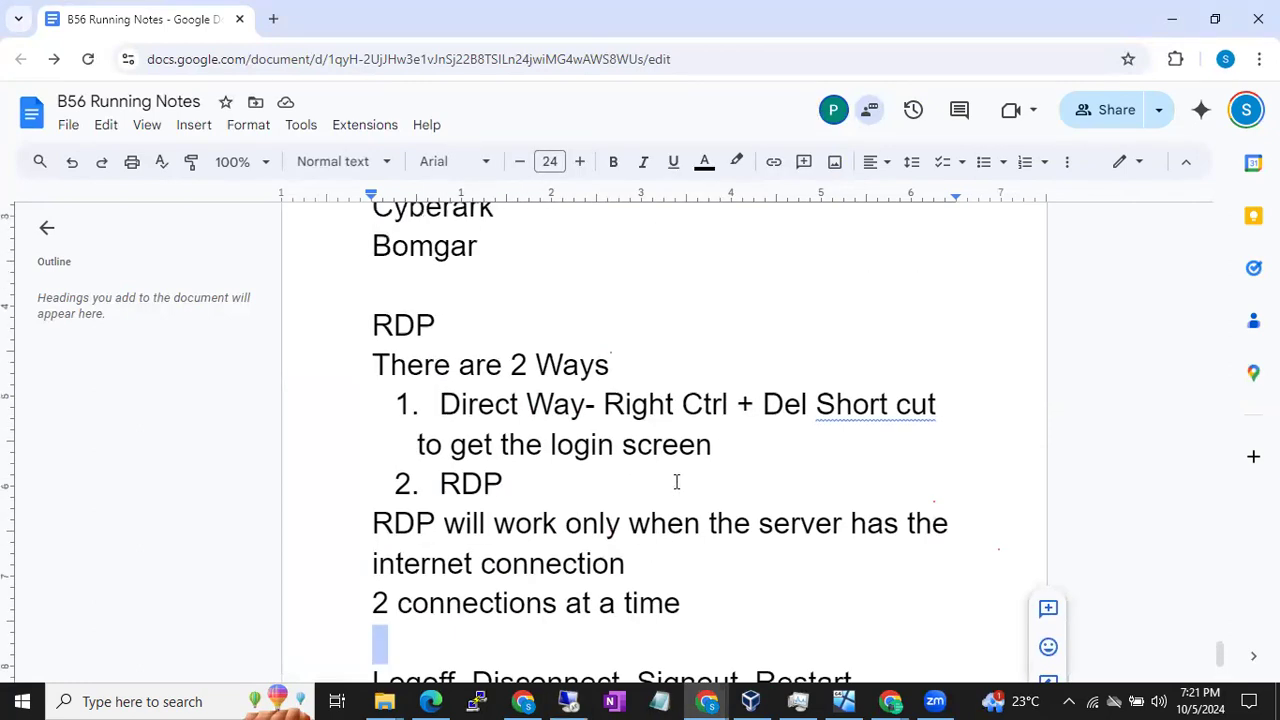
{"action": "left_click", "coordinate": [620, 380]}
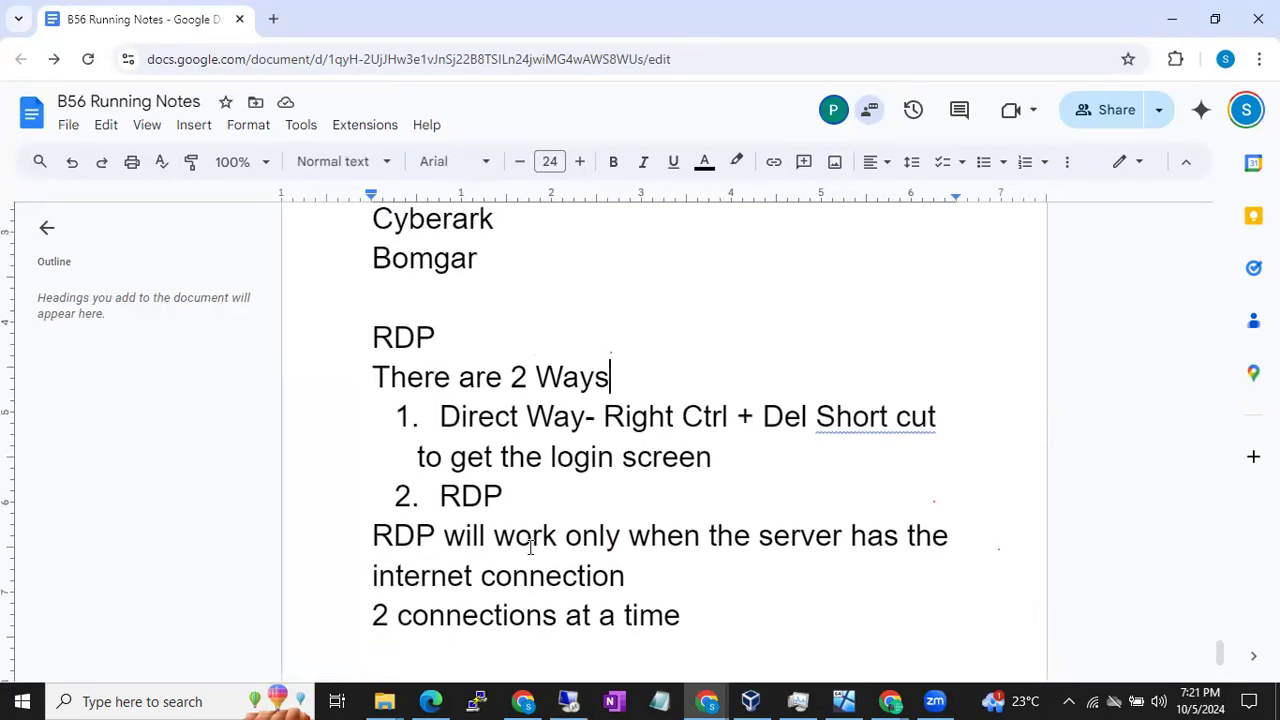
{"action": "left_click", "coordinate": [524, 496]}
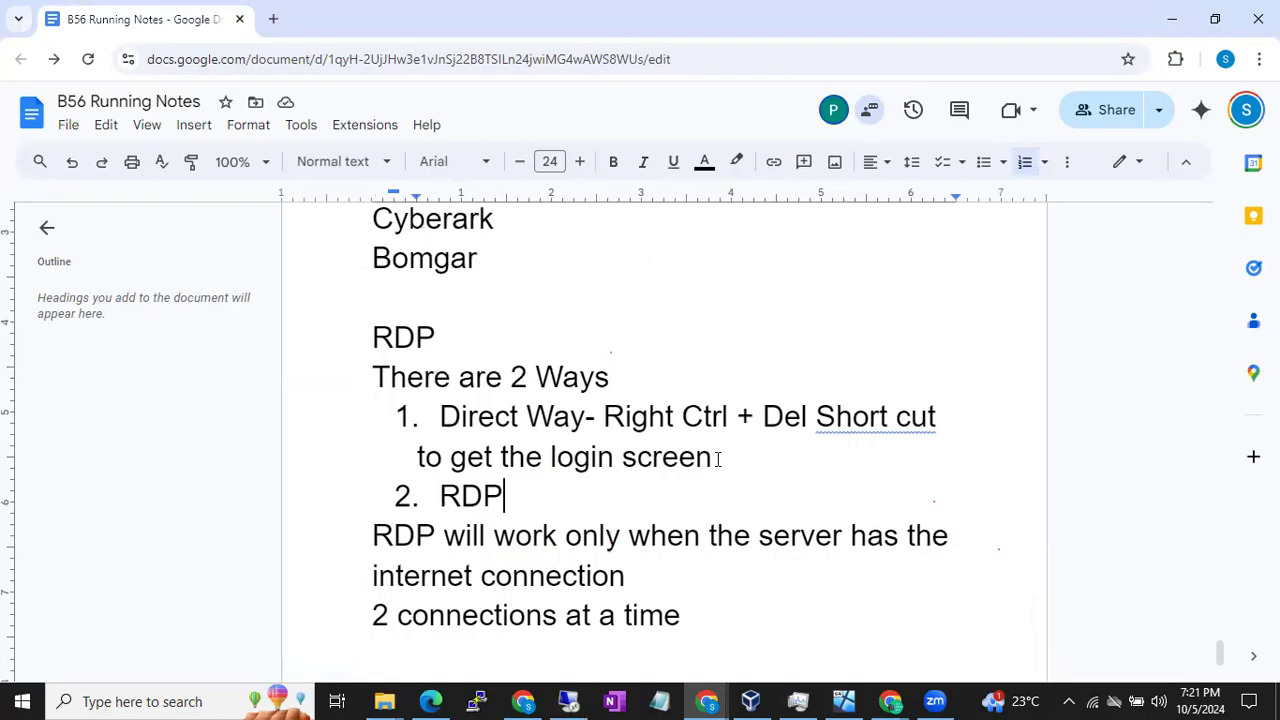
{"action": "scroll", "coordinate": [717, 459], "scroll_direction": "down", "scroll_amount": 1}
{"action": "scroll", "coordinate": [717, 459], "scroll_direction": "up", "scroll_amount": 2}
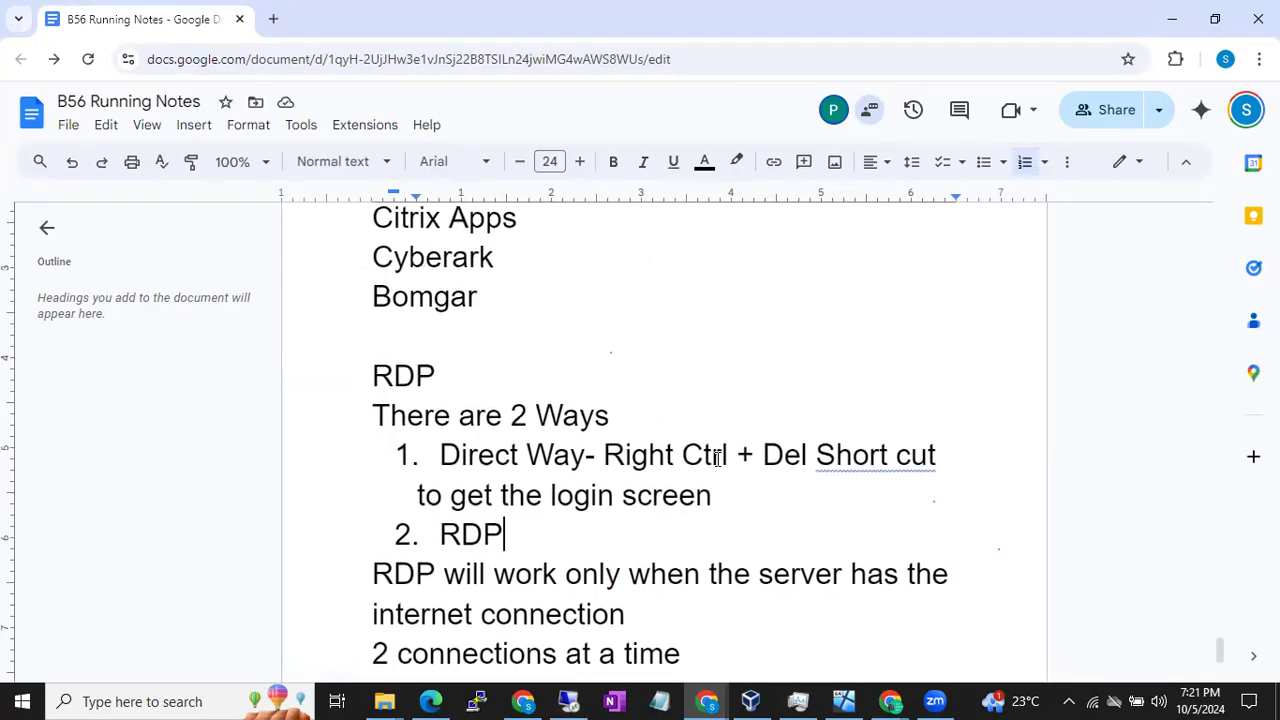
{"action": "scroll", "coordinate": [717, 459], "scroll_direction": "down", "scroll_amount": 2}
Insert the line "Machine should be up and running" directly below "2 connections at a time".
{"action": "left_click", "coordinate": [694, 477]}
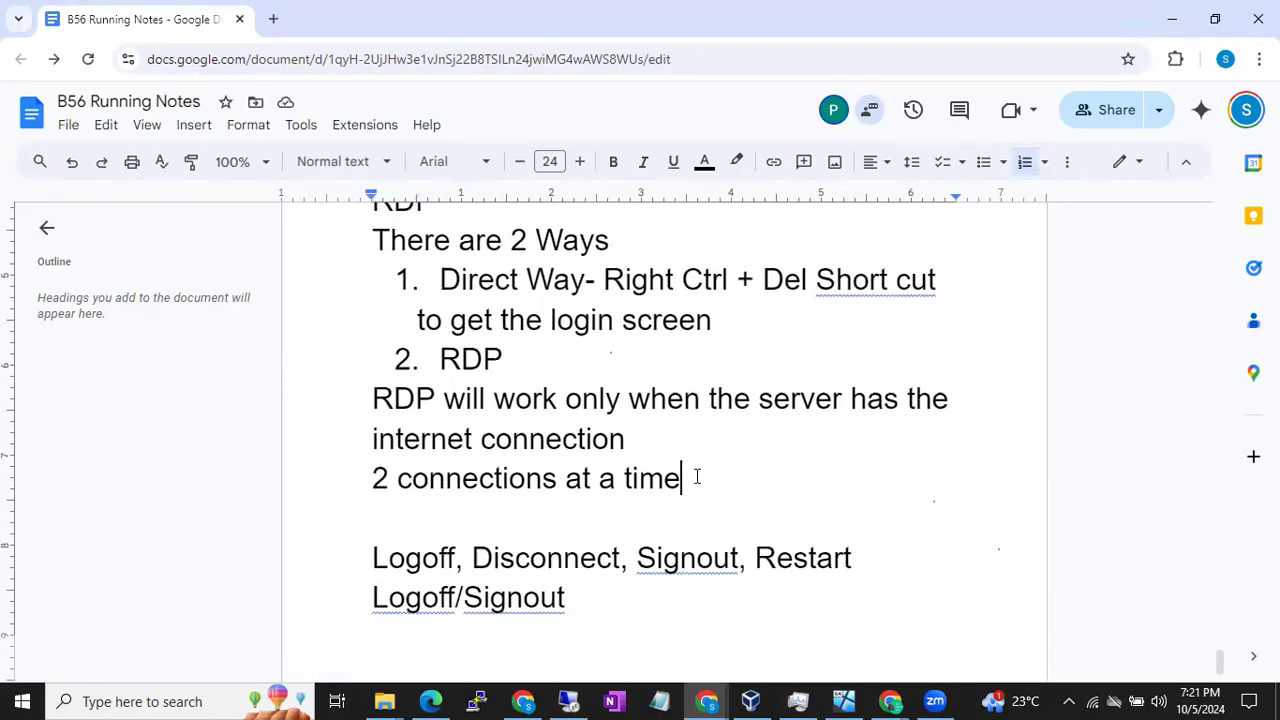
{"action": "key", "text": "Return"}
{"action": "type", "text": "Machine sh"}
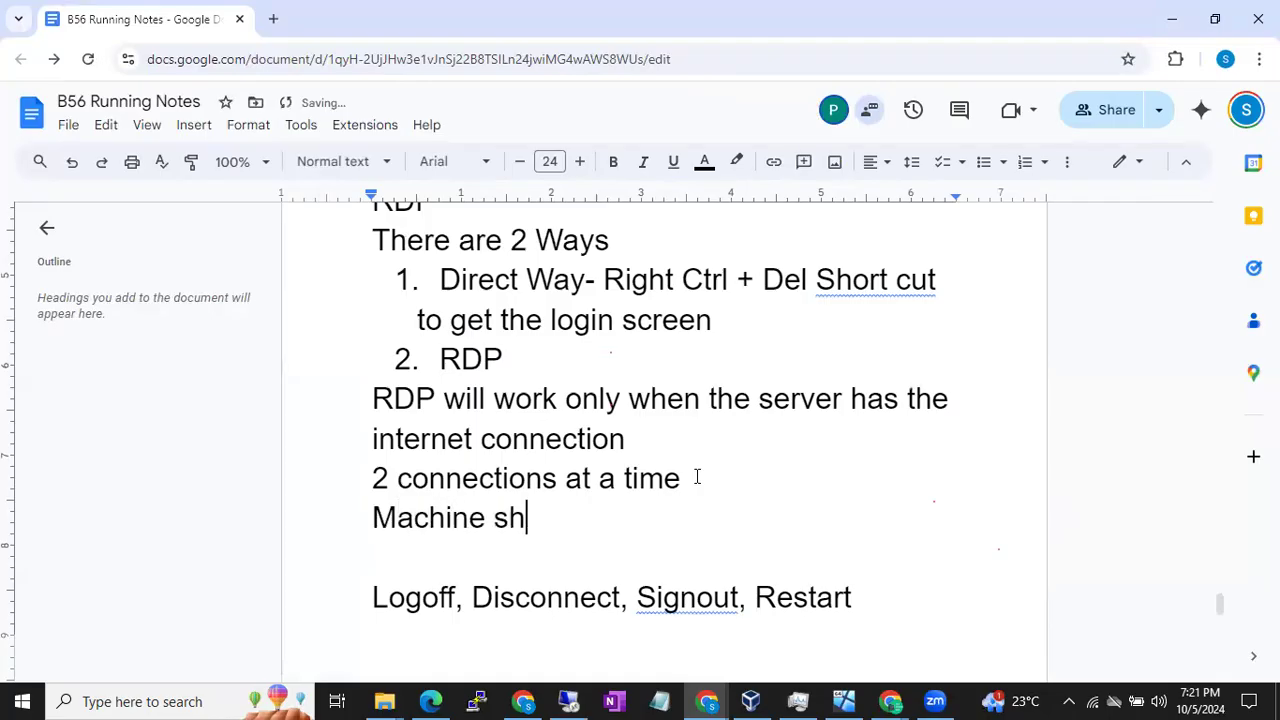
{"action": "type", "text": "ould be up a"}
{"action": "key", "text": "BackSpace"}
{"action": "type", "text": "and "}
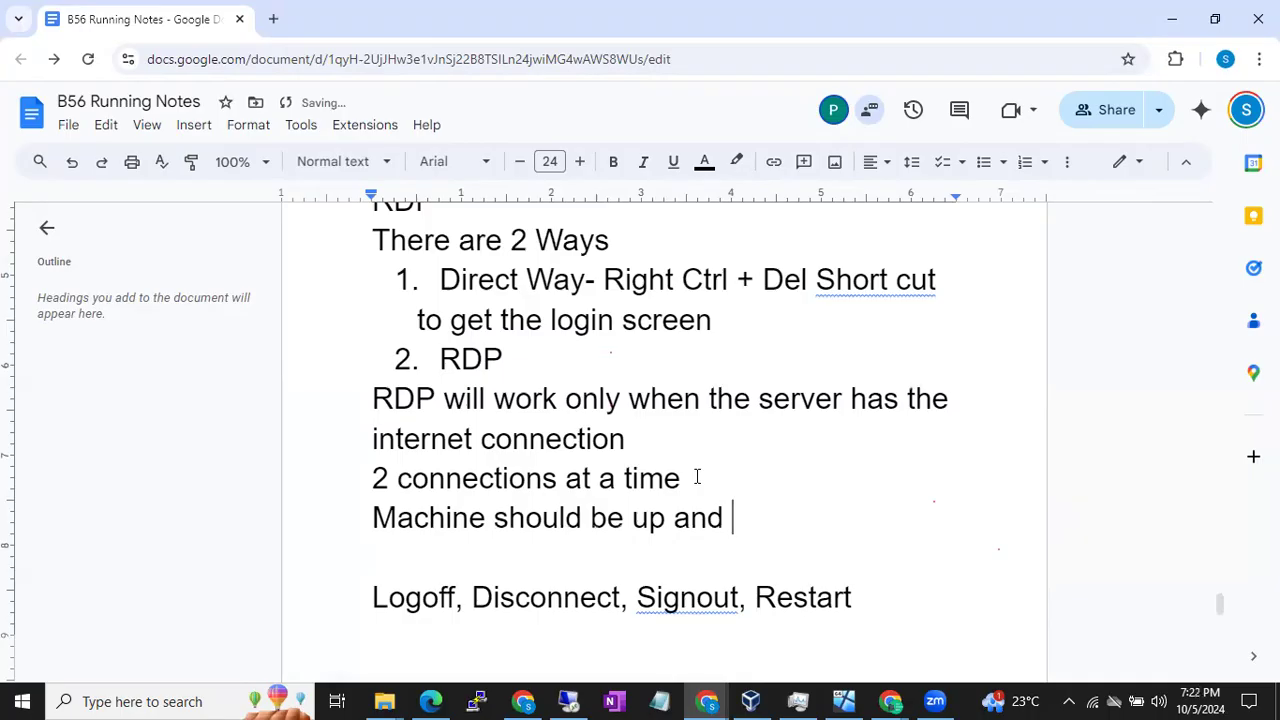
{"action": "type", "text": "running"}
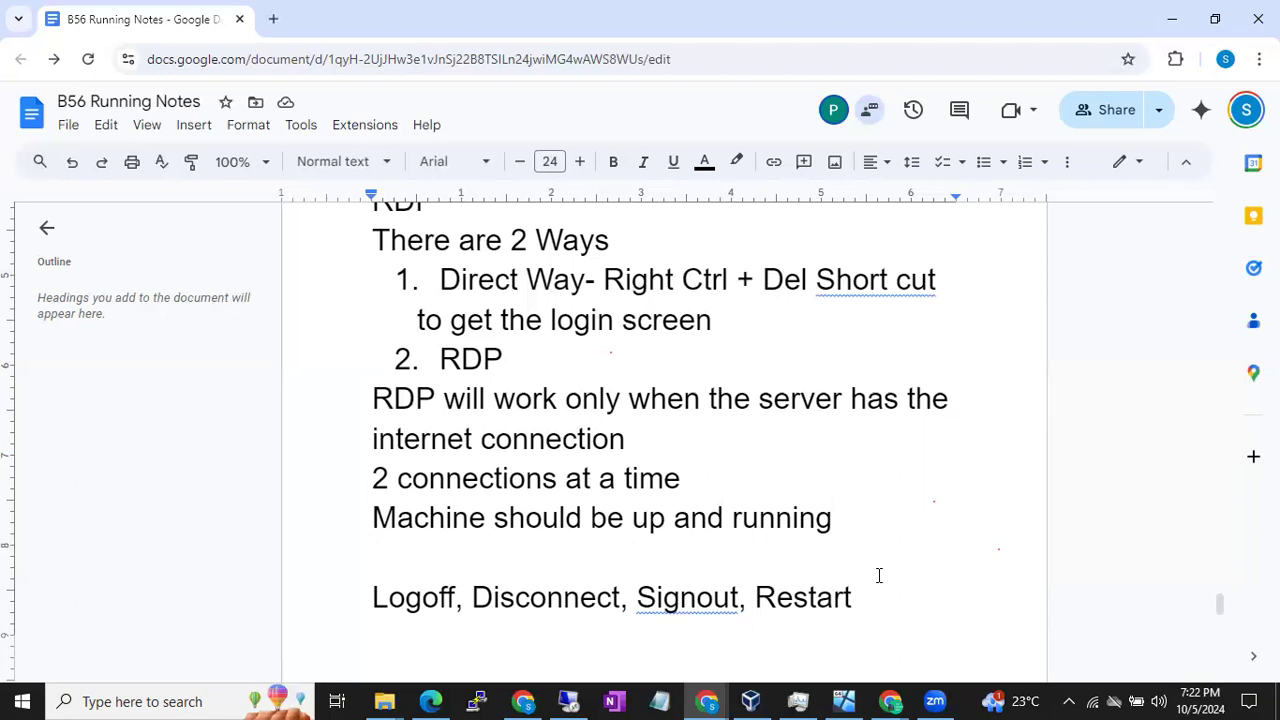
Switch to Remote Desktop Connection and start connecting to the computer WIN-HB3OJNVJ4HM.
{"action": "left_click", "coordinate": [568, 701]}
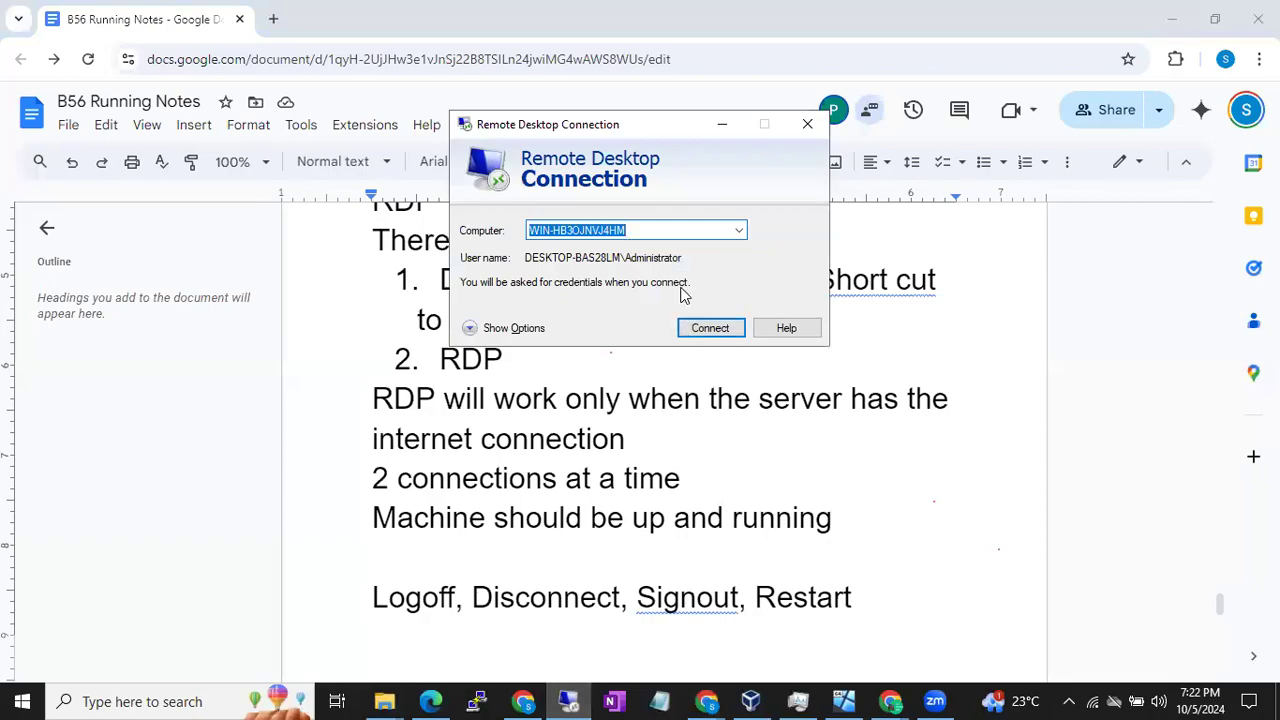
{"action": "left_click", "coordinate": [707, 330]}
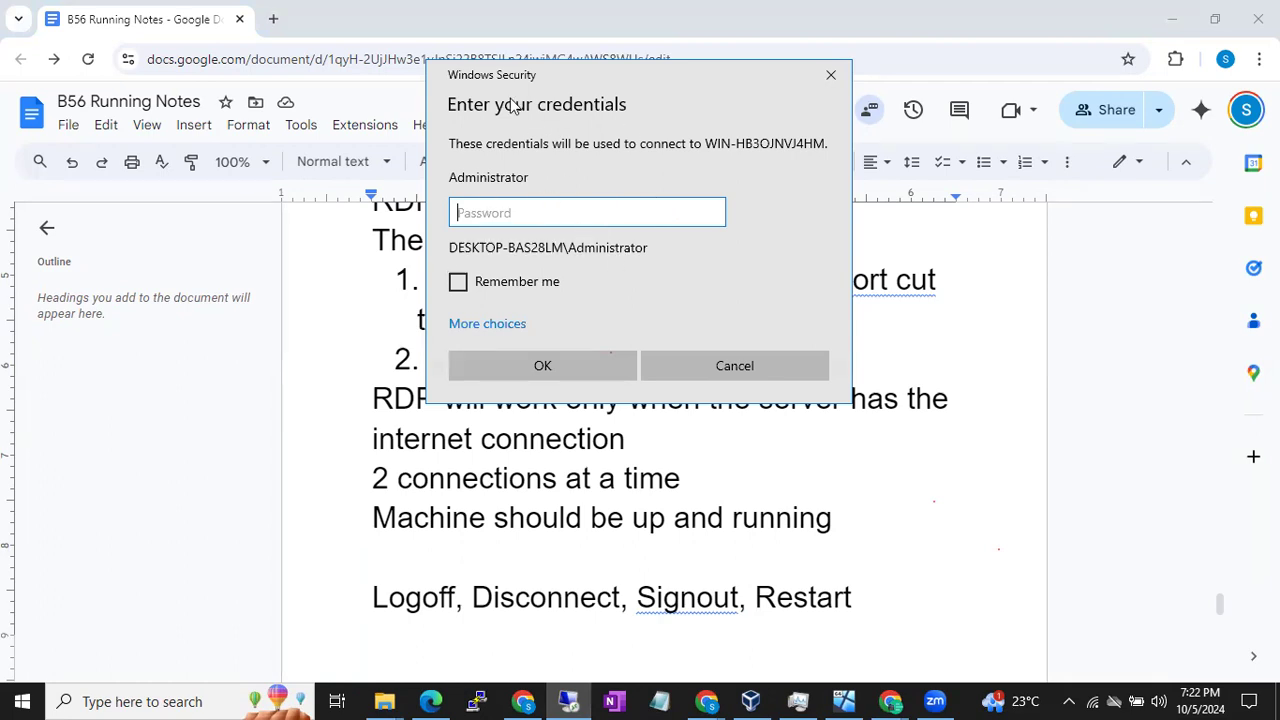
{"action": "left_click", "coordinate": [492, 326]}
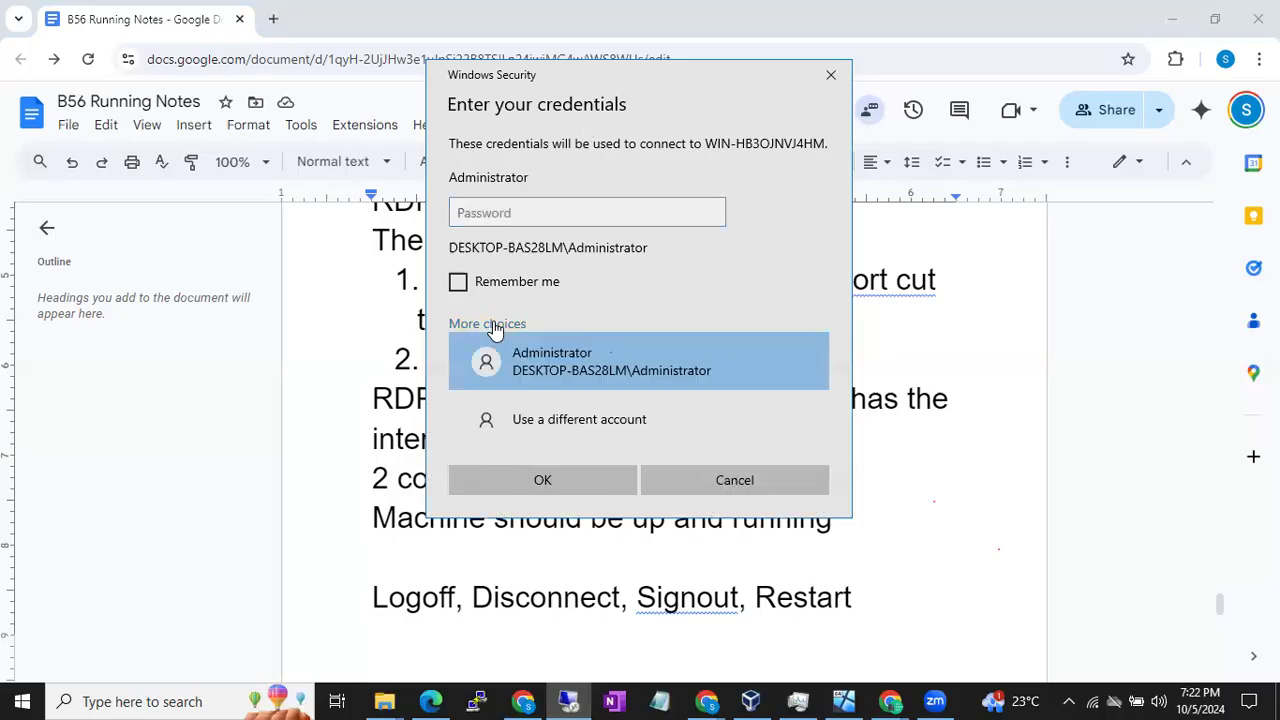
{"action": "left_click", "coordinate": [527, 431]}
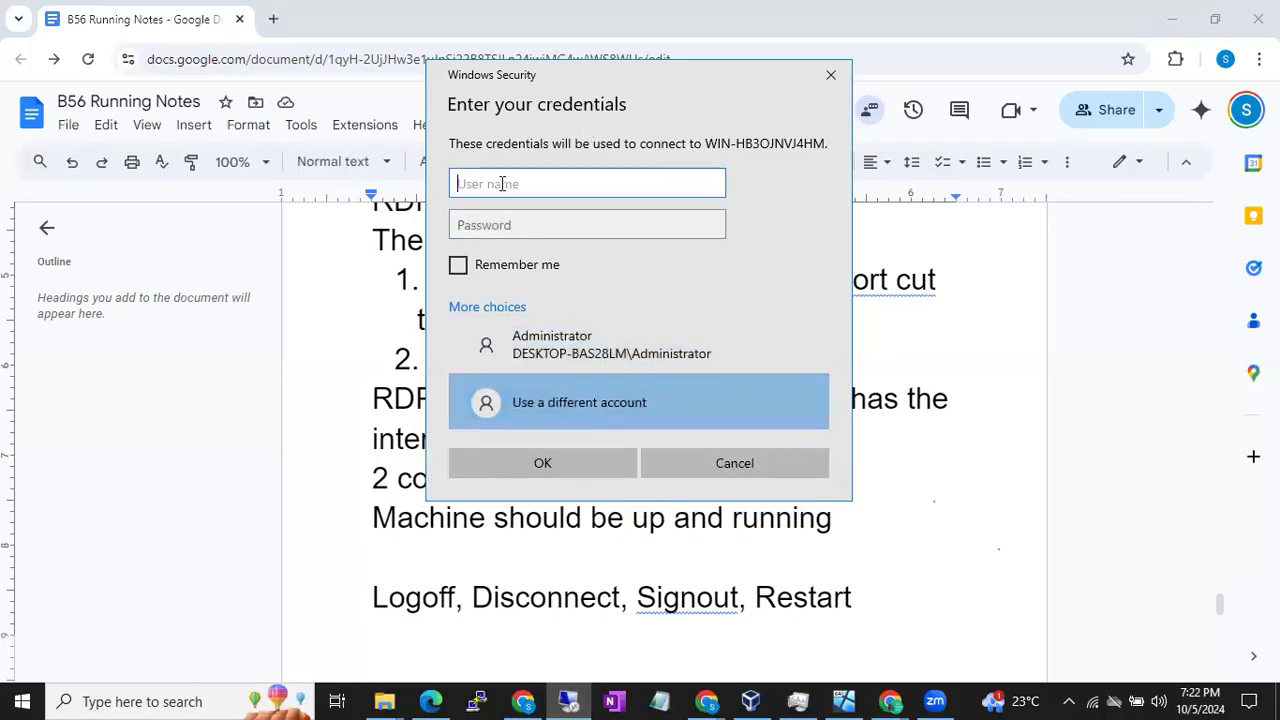
{"action": "left_click", "coordinate": [499, 230]}
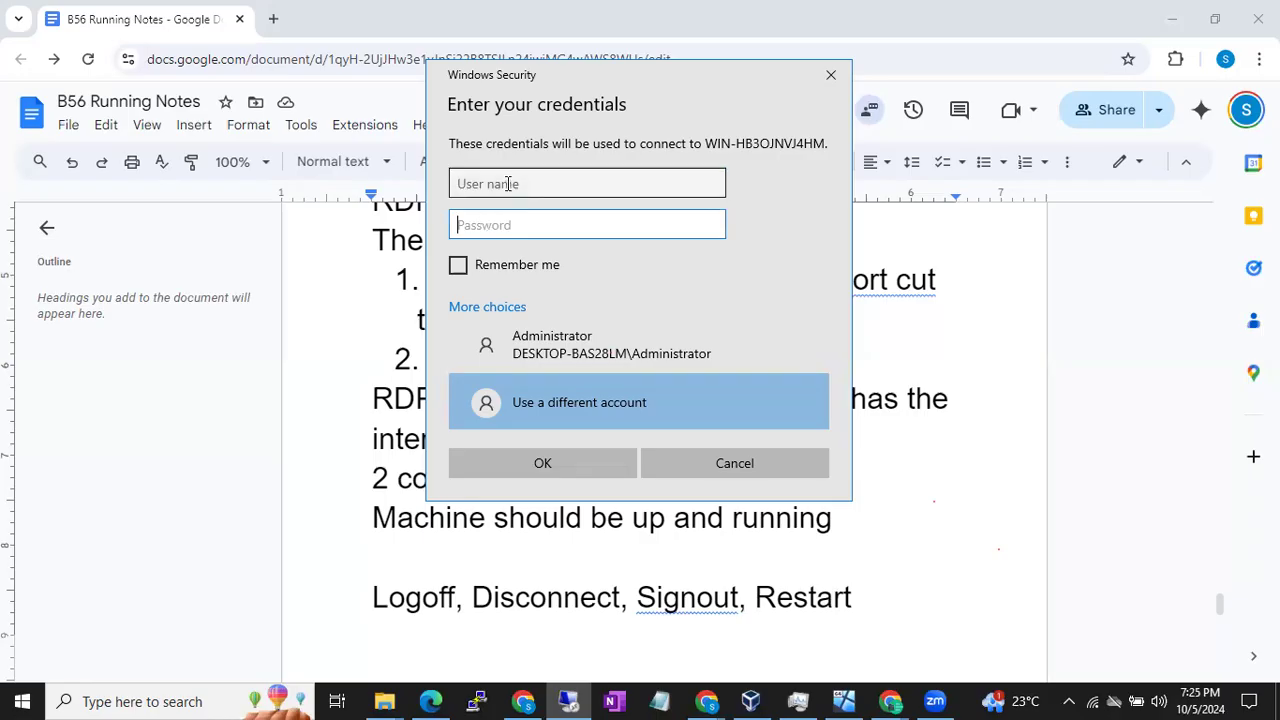
{"action": "left_click", "coordinate": [566, 333]}
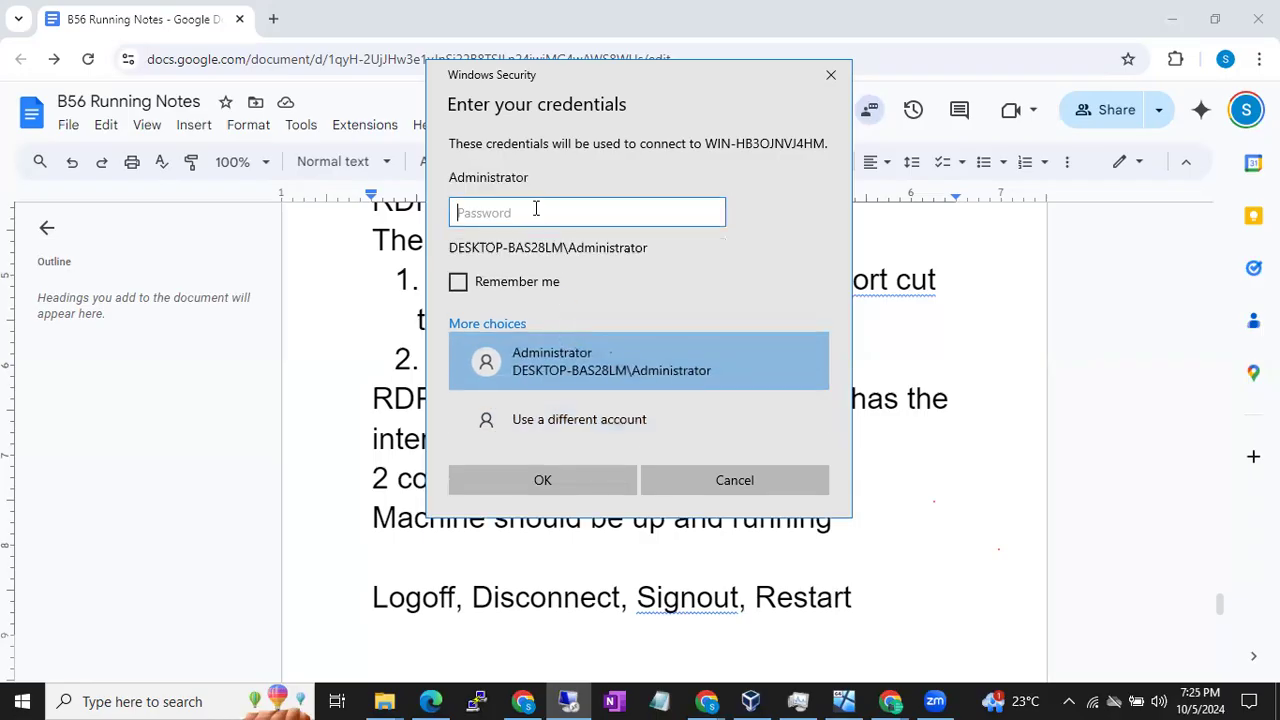
Enter the Administrator account password and accept connecting despite the certificate errors.
{"action": "type", "text": "•••••••"}
{"action": "key", "text": "Return"}
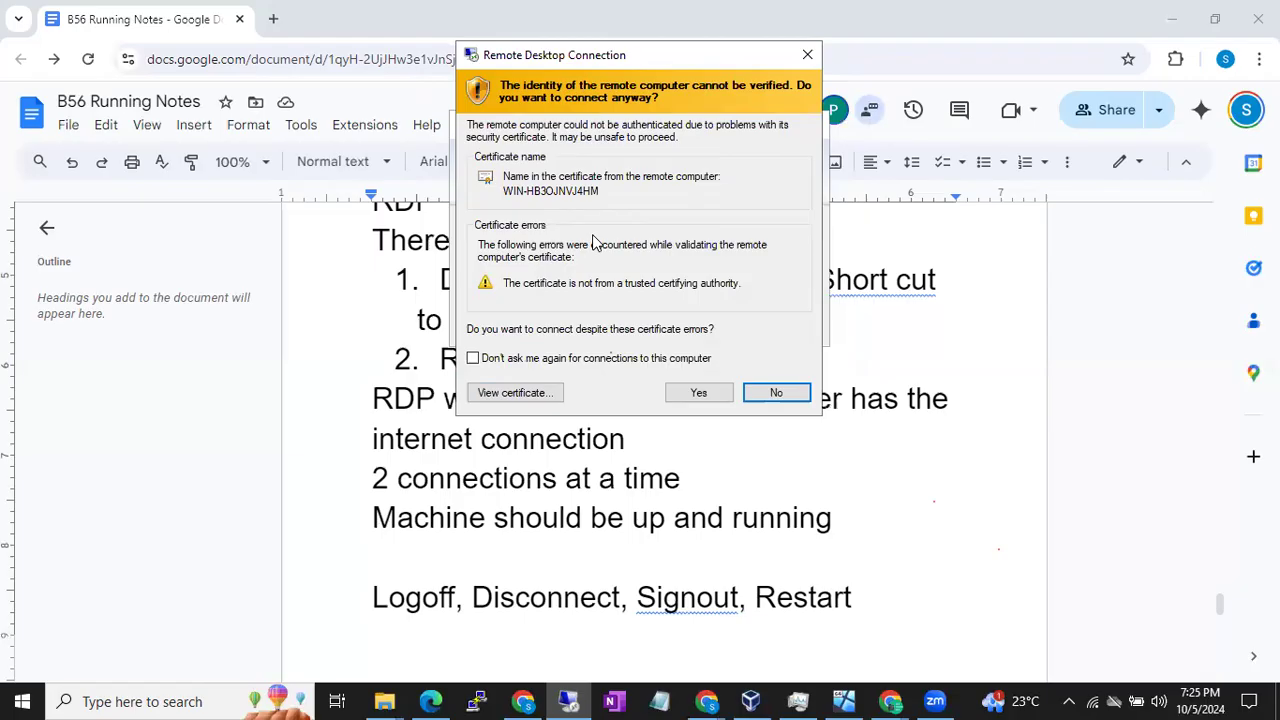
{"action": "left_click", "coordinate": [692, 394]}
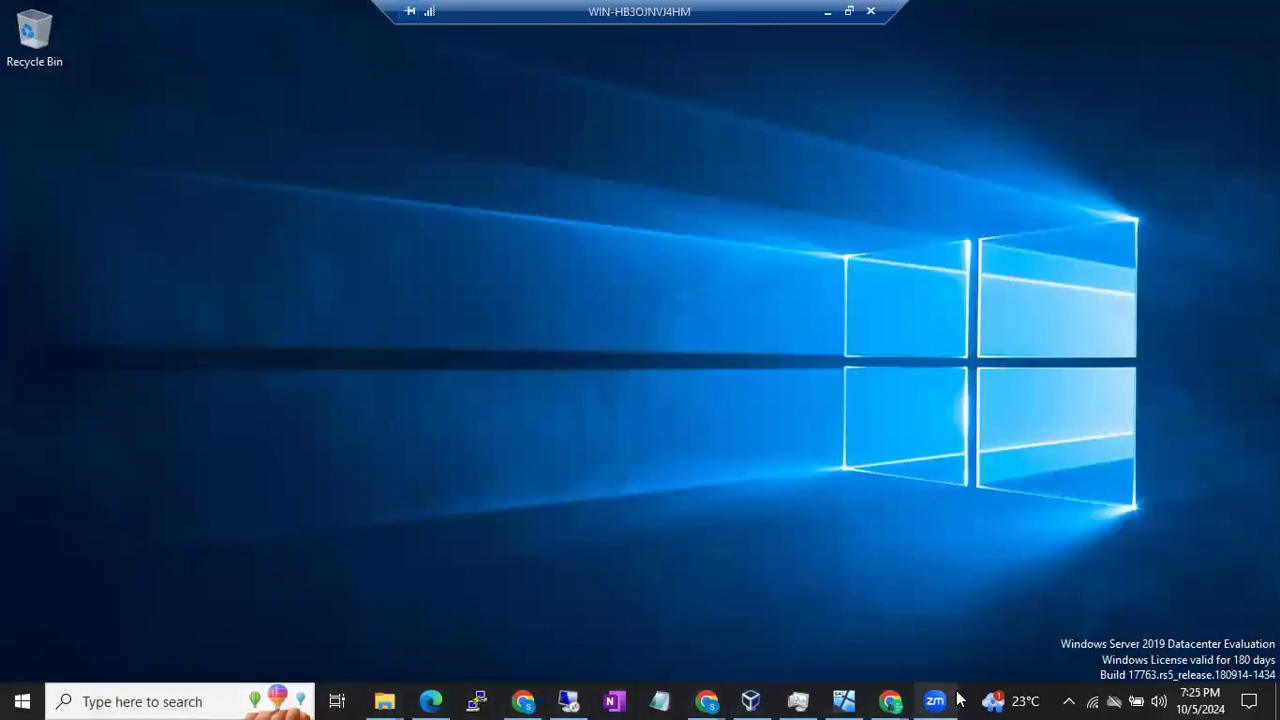
Shorten the remote session's connection bar and slide it aside along the screen edge.
{"action": "mouse_move", "coordinate": [935, 701]}
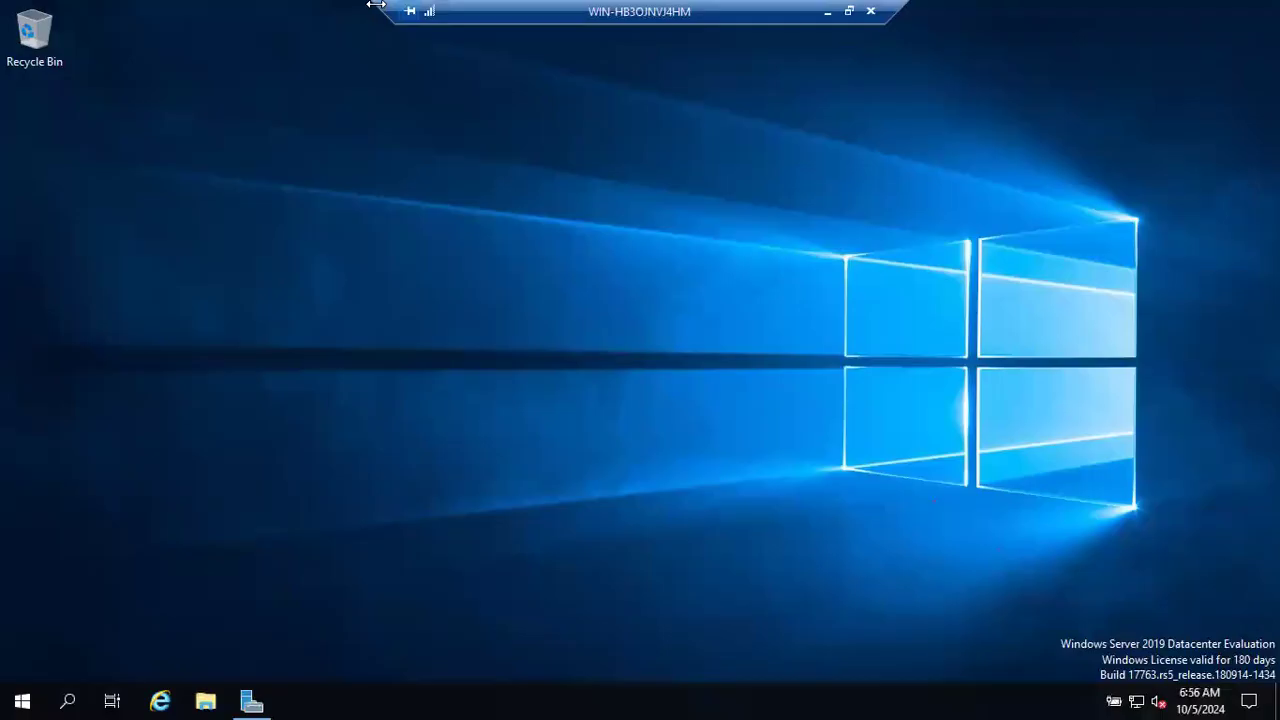
{"action": "left_click_drag", "start_coordinate": [374, 5], "coordinate": [619, 5]}
{"action": "left_click_drag", "start_coordinate": [720, 12], "coordinate": [576, 10]}
{"action": "left_click_drag", "start_coordinate": [474, 8], "coordinate": [952, 15]}
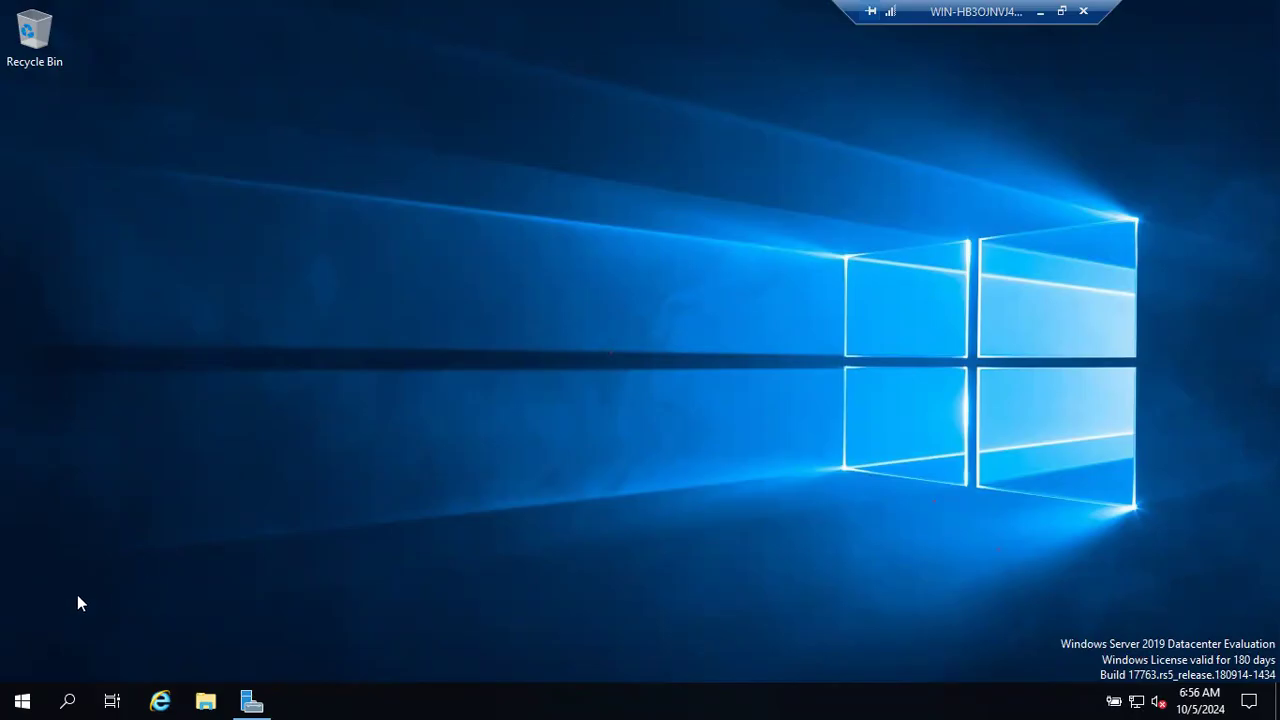
Sign the current account out of the remote Windows Server session.
{"action": "left_click", "coordinate": [10, 695]}
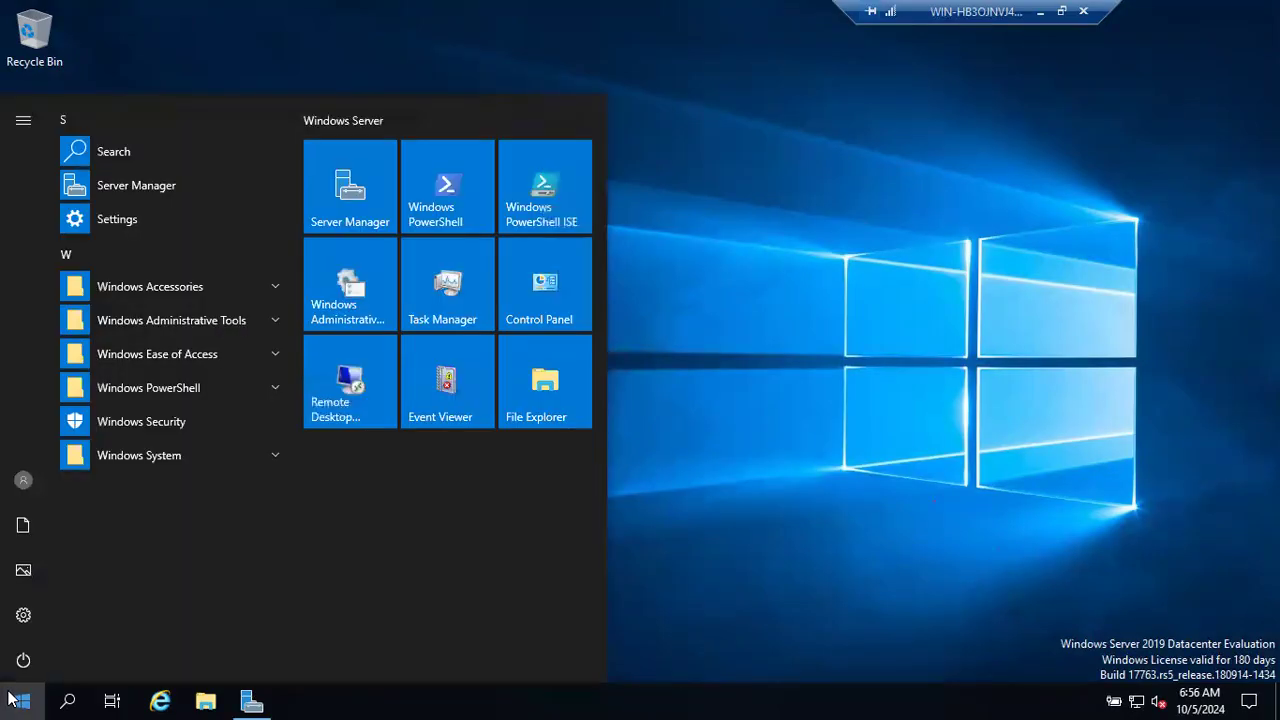
{"action": "left_click", "coordinate": [24, 484]}
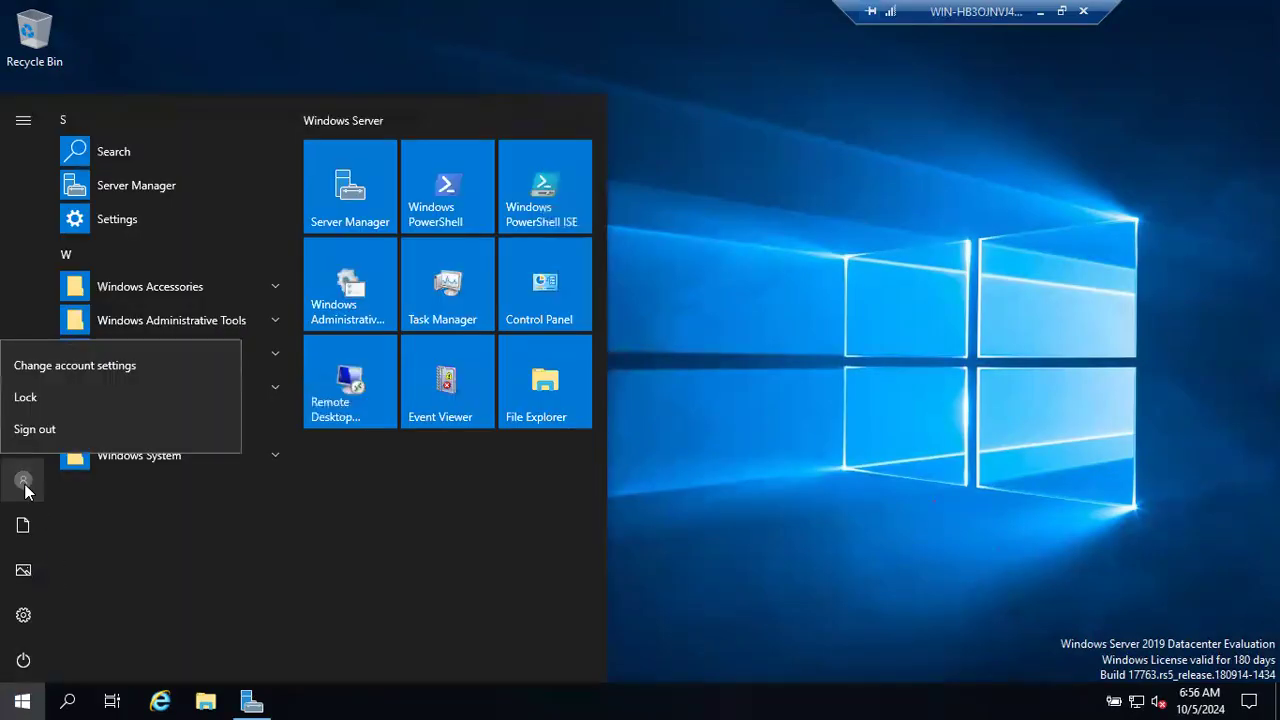
{"action": "left_click", "coordinate": [84, 429]}
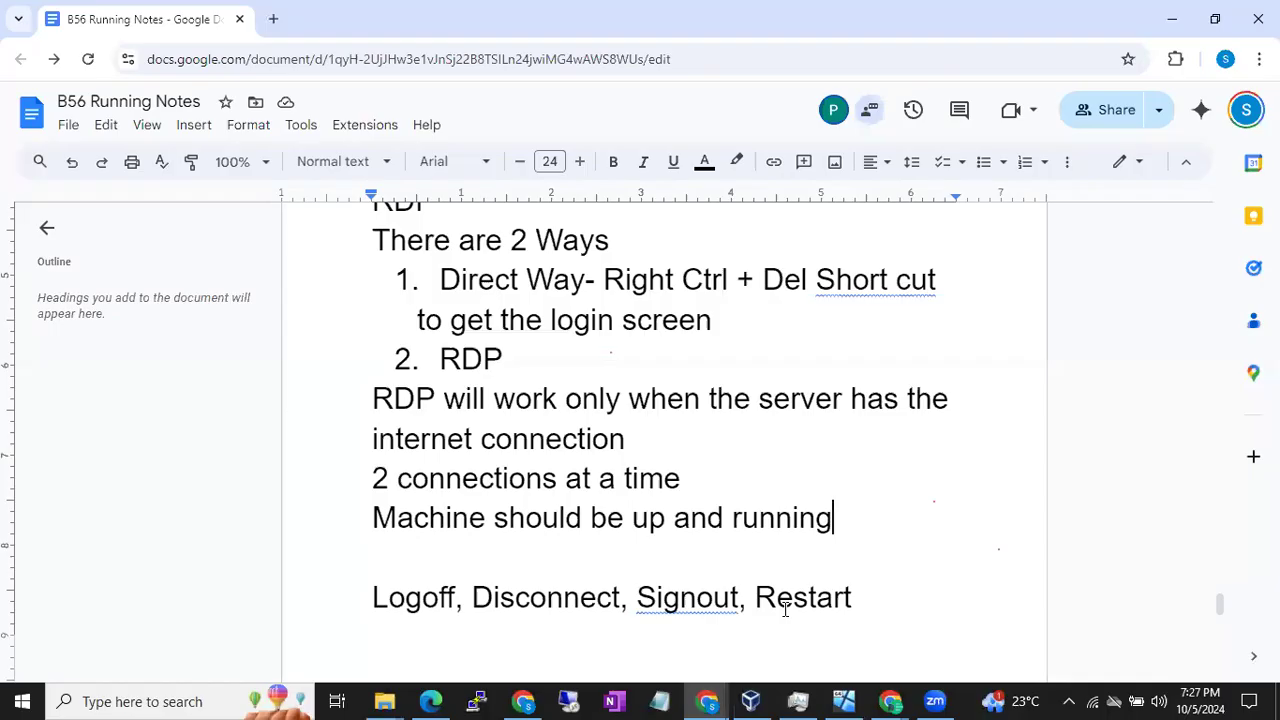
After "Logoff/Signout" in the notes, add ": When the work is completed on the server, no pending tasks are there then".
{"action": "scroll", "coordinate": [817, 600], "scroll_direction": "down", "scroll_amount": 4}
{"action": "left_click", "coordinate": [659, 450]}
{"action": "type", "text": ": When"}
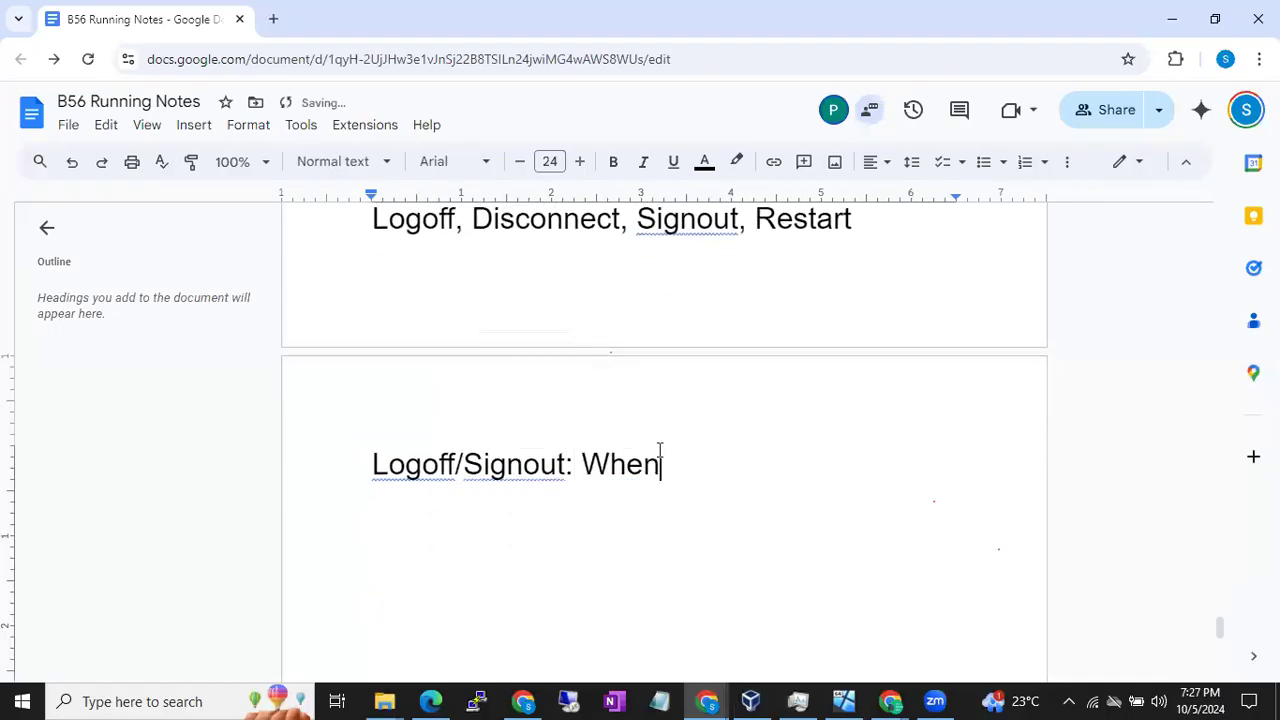
{"action": "type", "text": " the work i"}
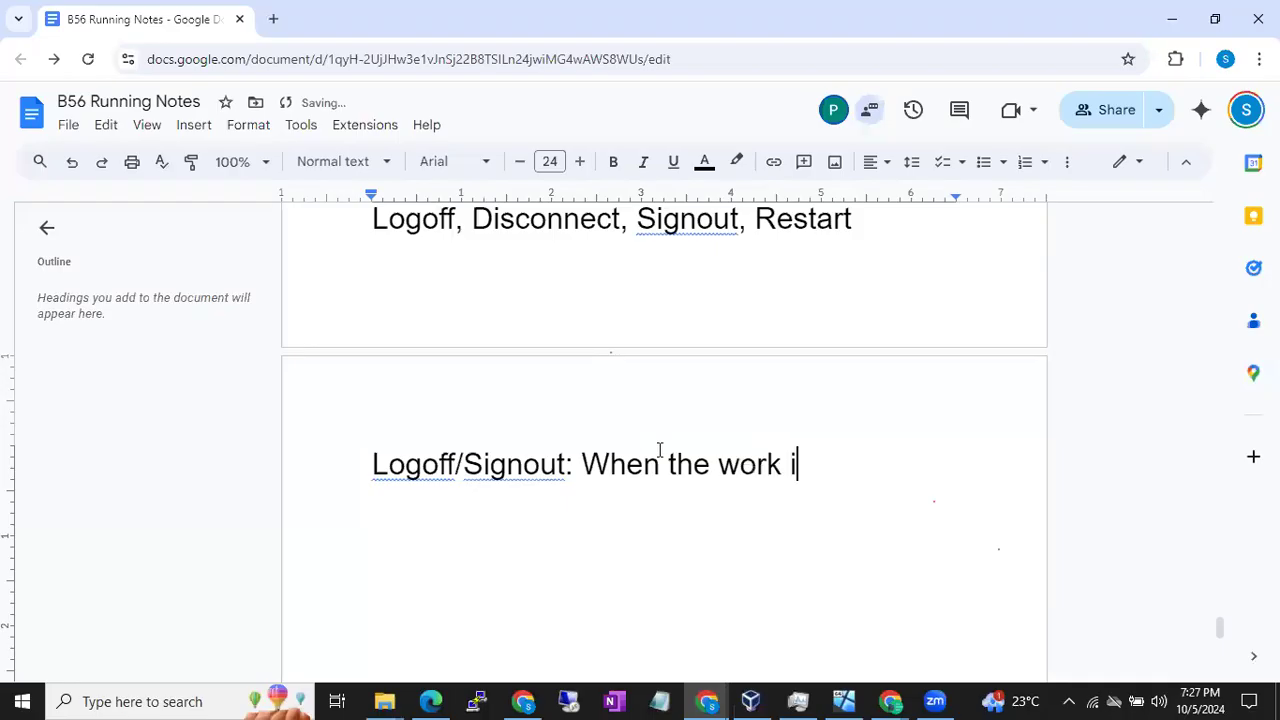
{"action": "type", "text": "s completed"}
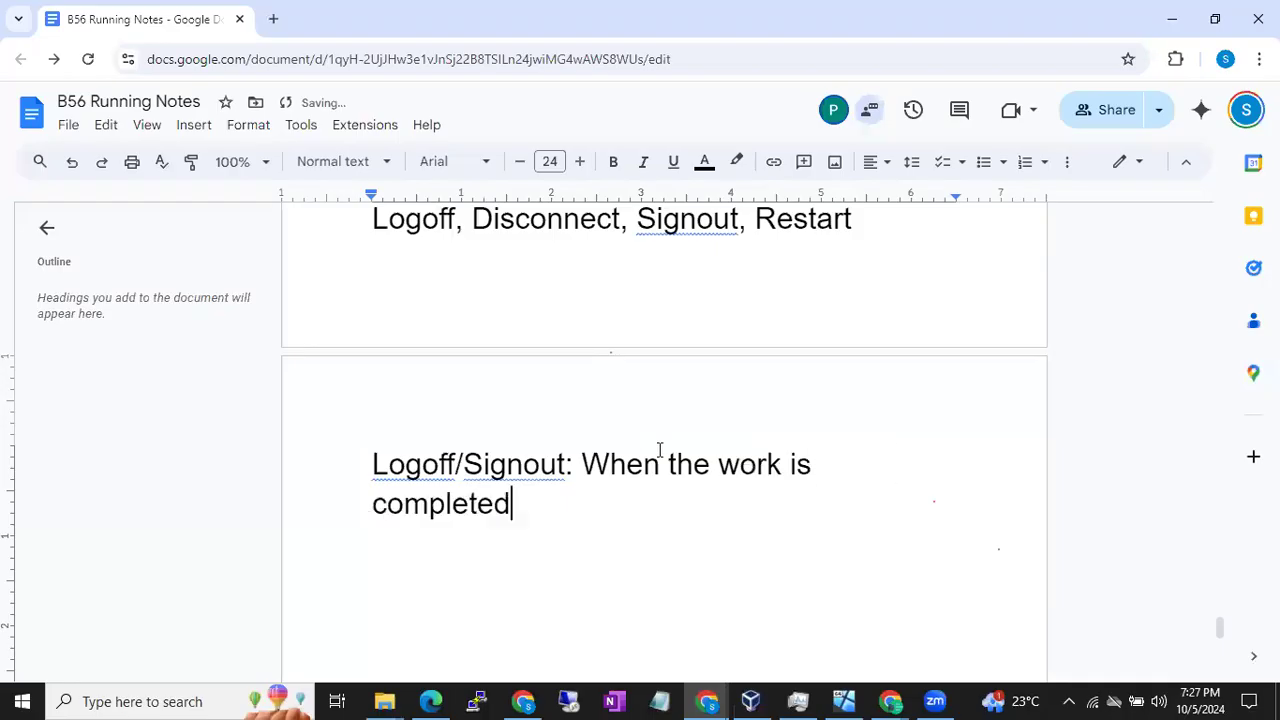
{"action": "type", "text": " on the server, no pending t"}
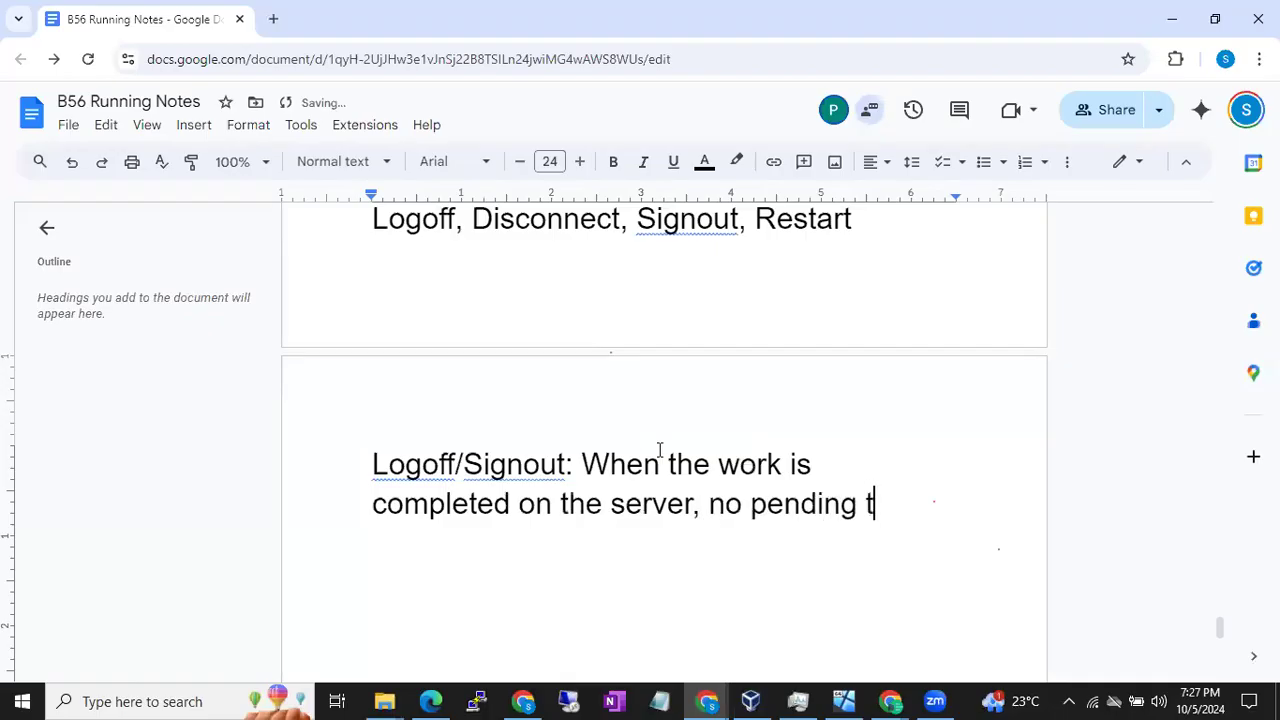
{"action": "type", "text": "asks are there then "}
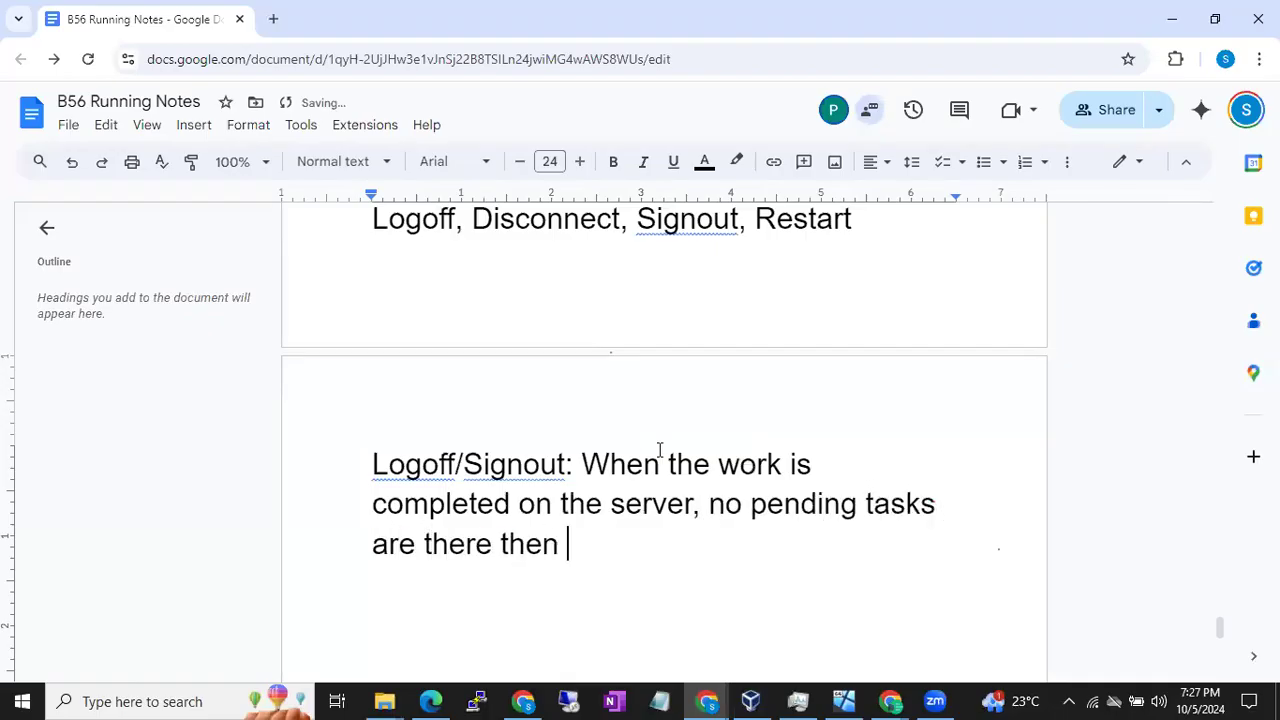
Finish the Logoff/Signout sentence with "you can comeour from the server using Logoff or Signout" and start a new line.
{"action": "type", "text": "you can come"}
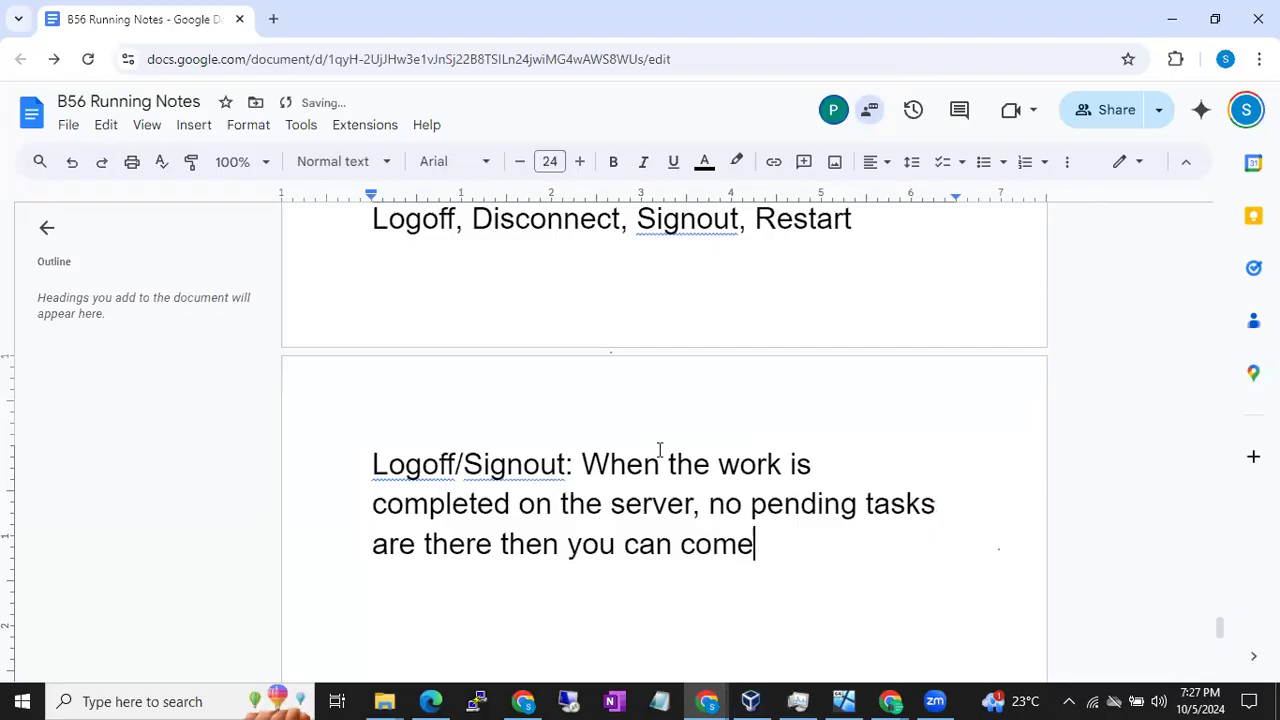
{"action": "type", "text": "our from the "}
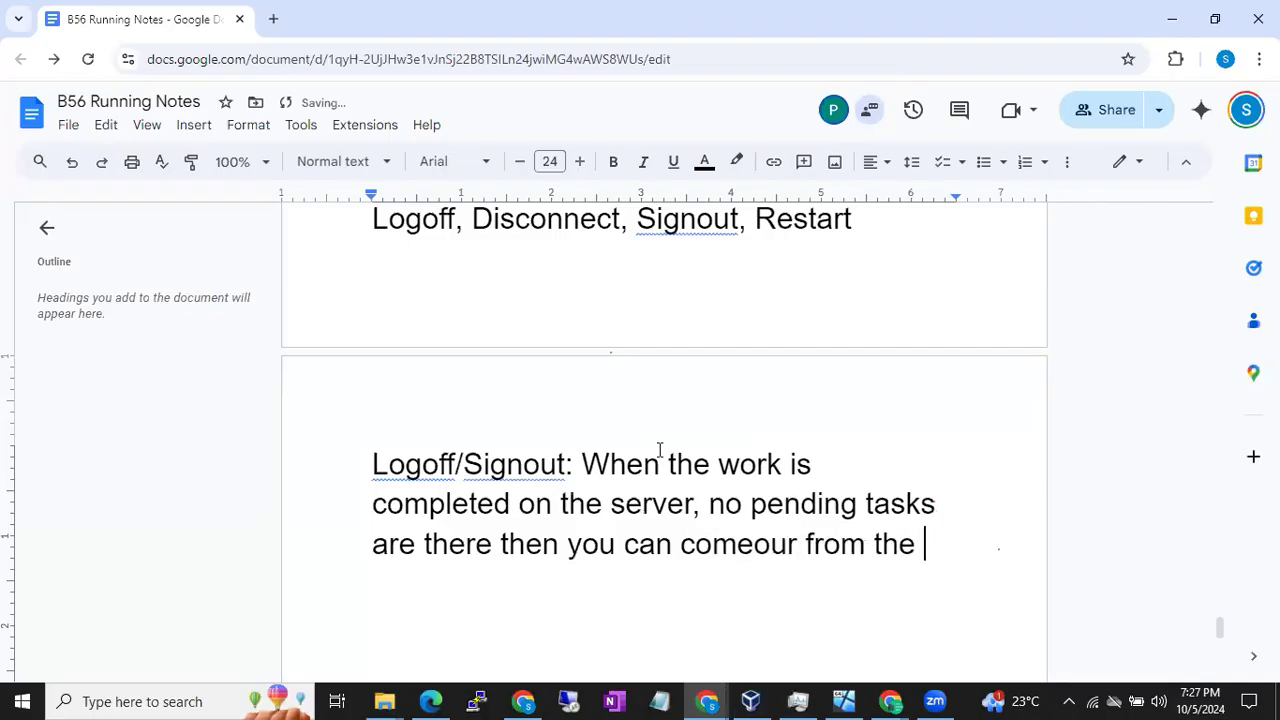
{"action": "type", "text": "server using Log"}
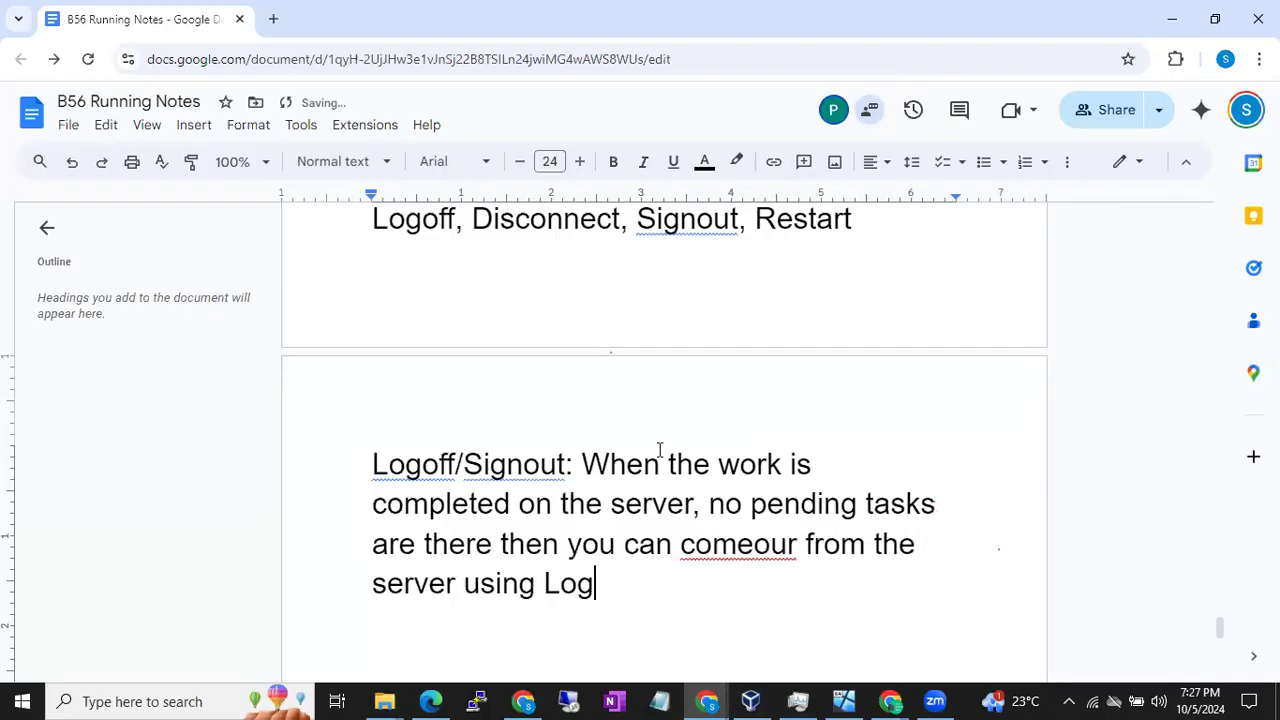
{"action": "type", "text": "off or Signout"}
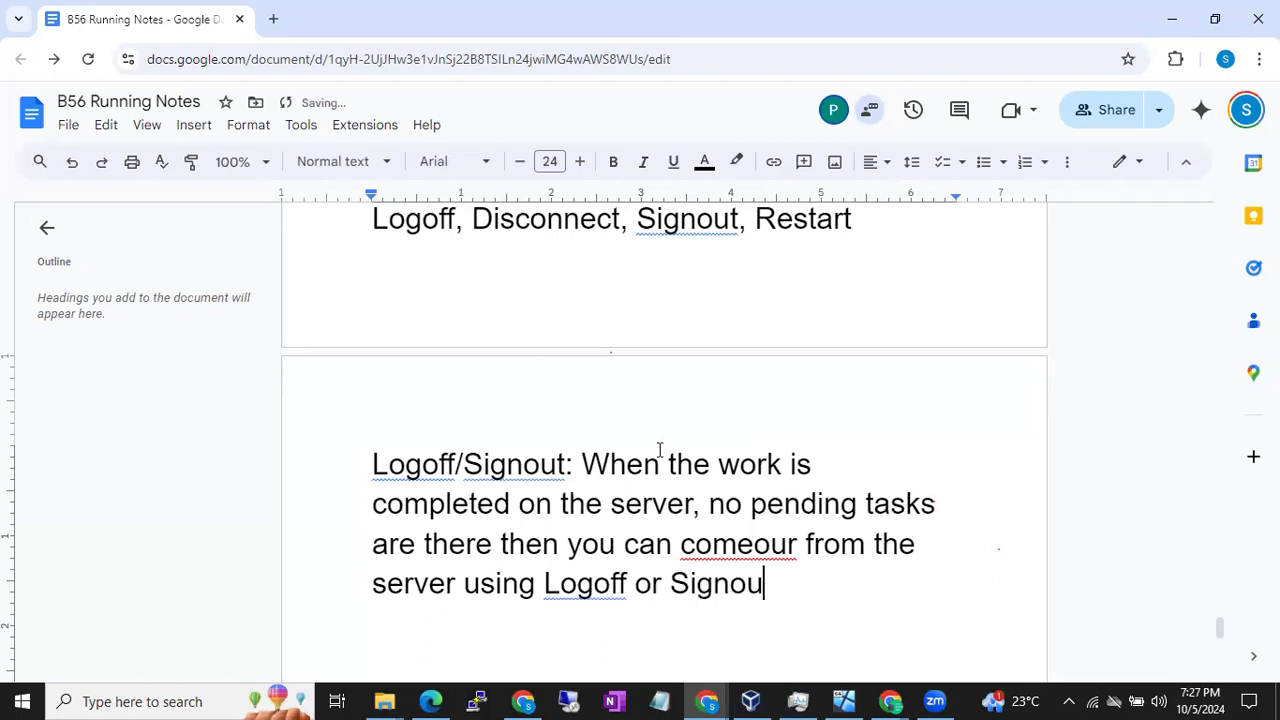
{"action": "key", "text": "Return"}
Switch to Remote Desktop Connection and connect to WIN-HB3OJNVJ4HM, entering the Administrator account password and accepting the certificate errors.
{"action": "left_click", "coordinate": [578, 700]}
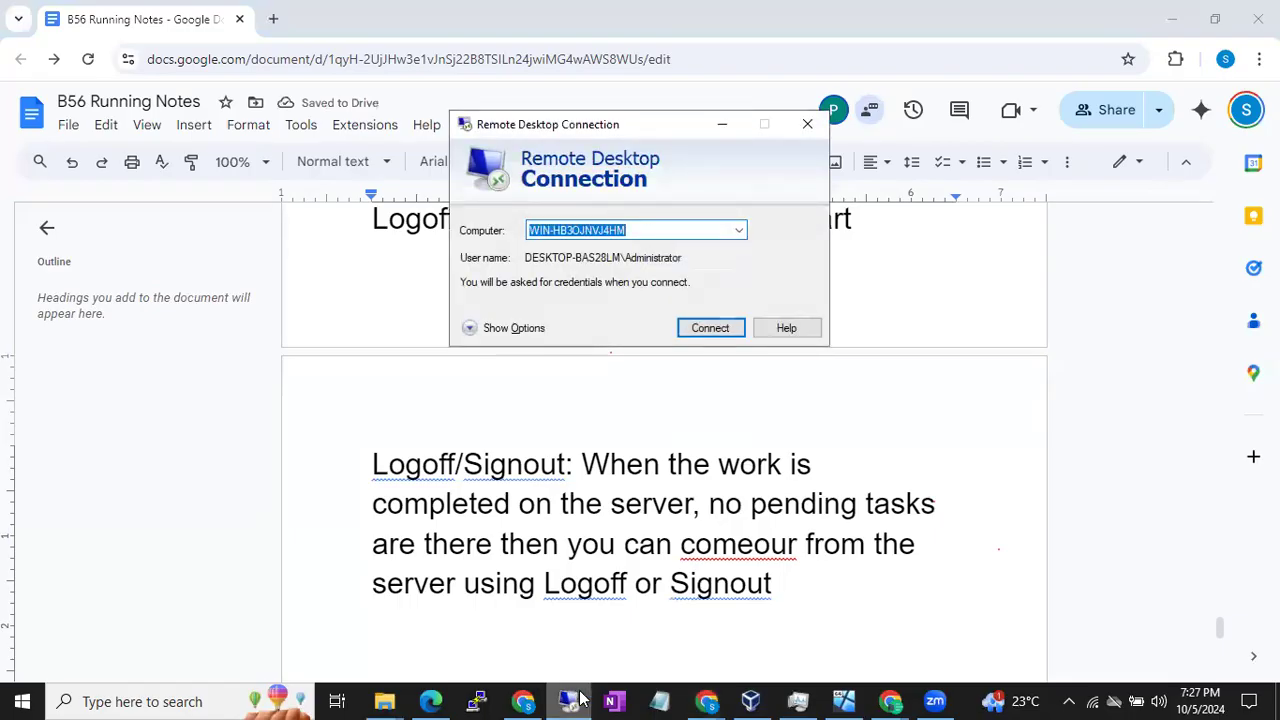
{"action": "left_click", "coordinate": [707, 331]}
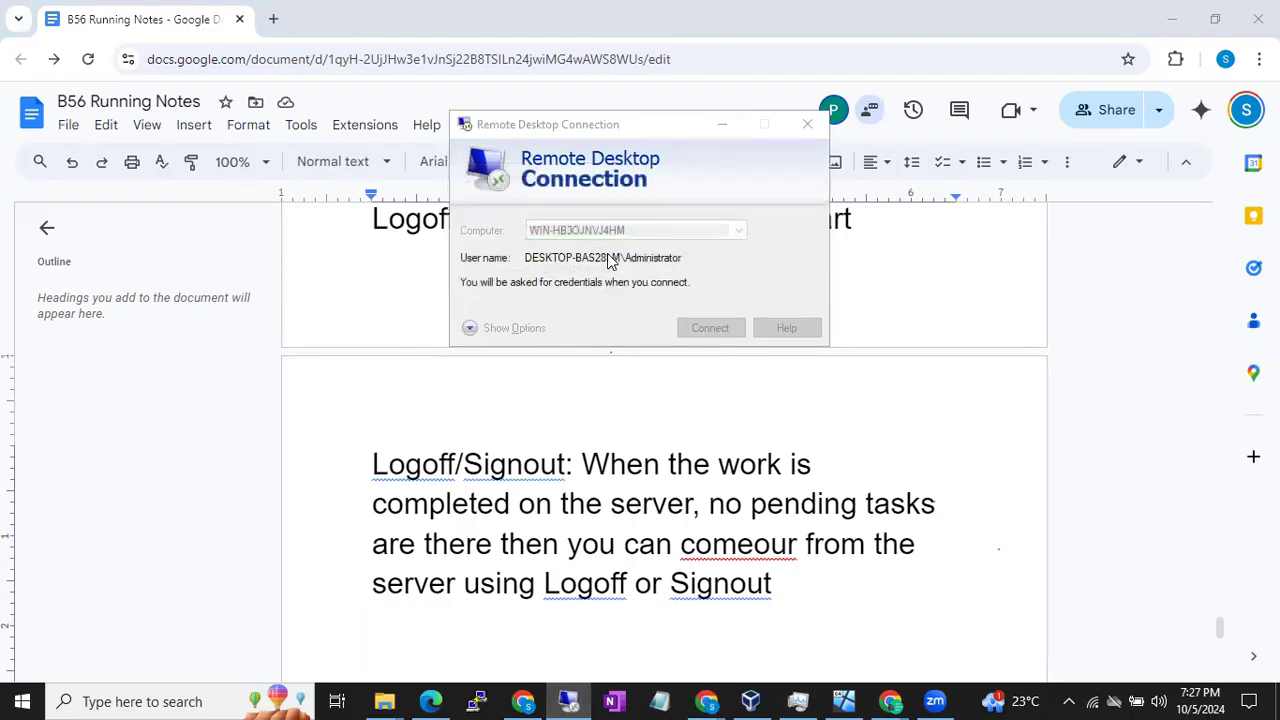
{"action": "type", "text": "****"}
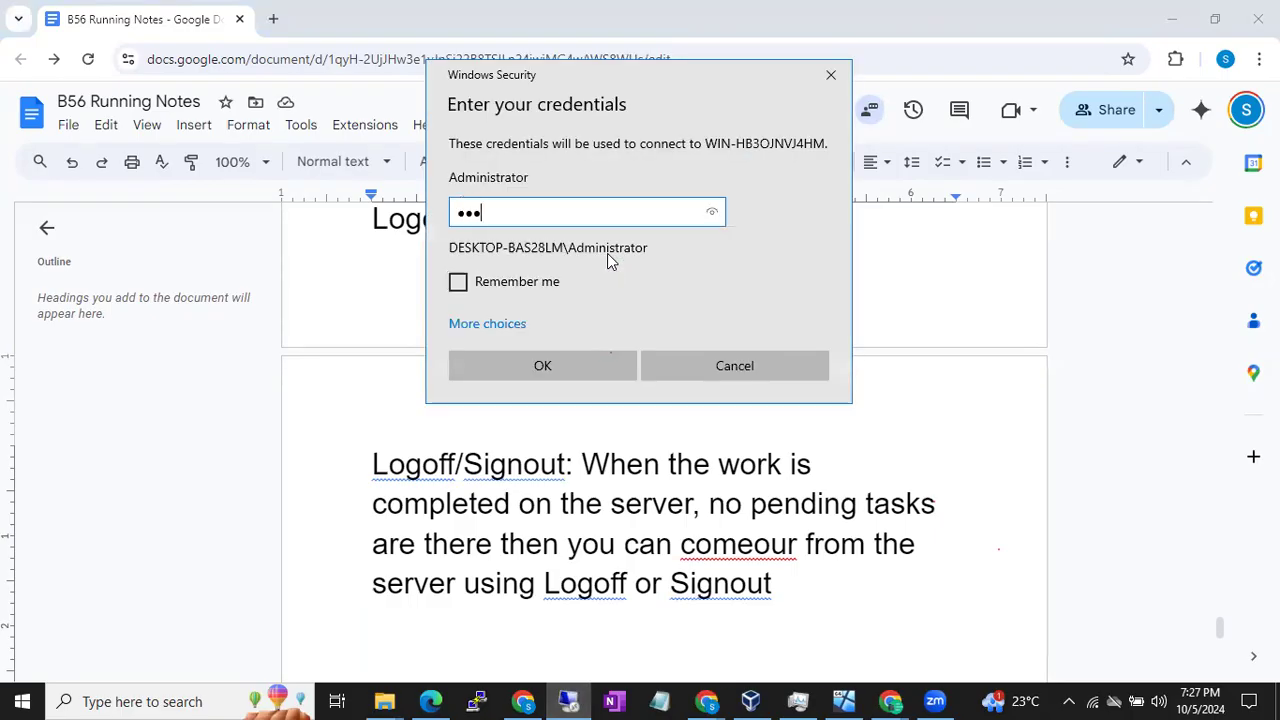
{"action": "type", "text": "***"}
{"action": "key", "text": "Return"}
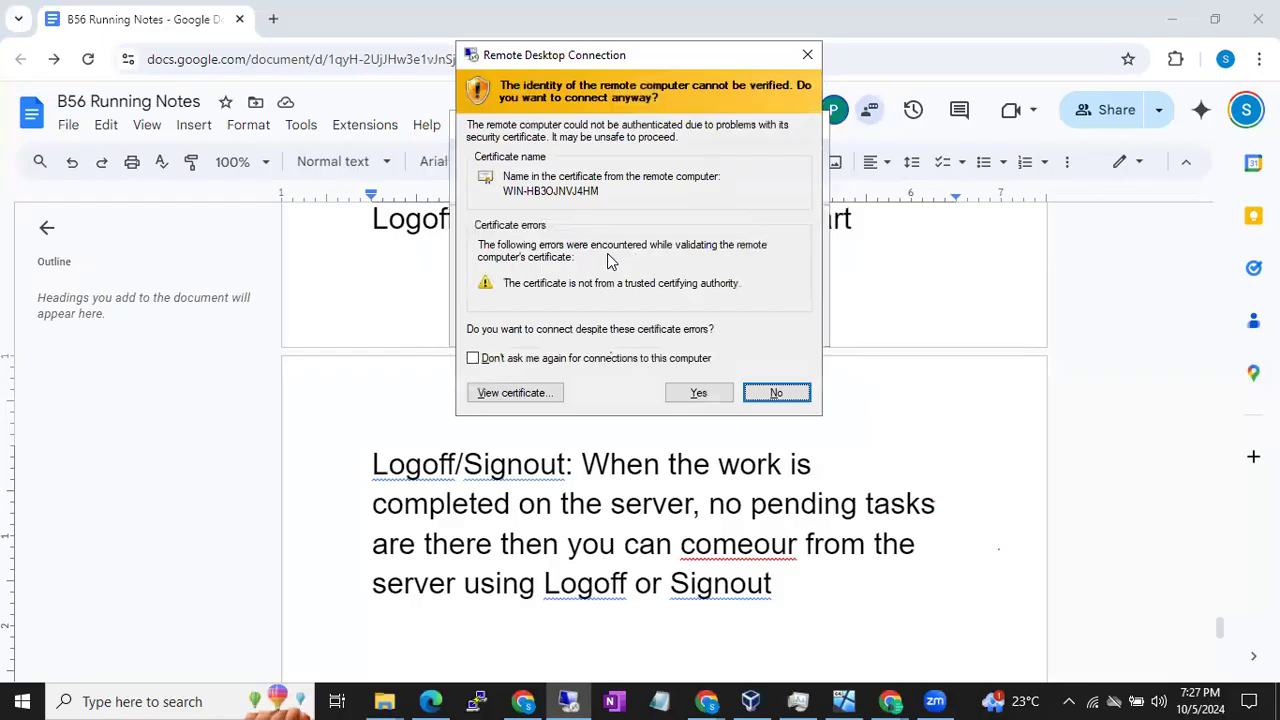
{"action": "left_click", "coordinate": [690, 392]}
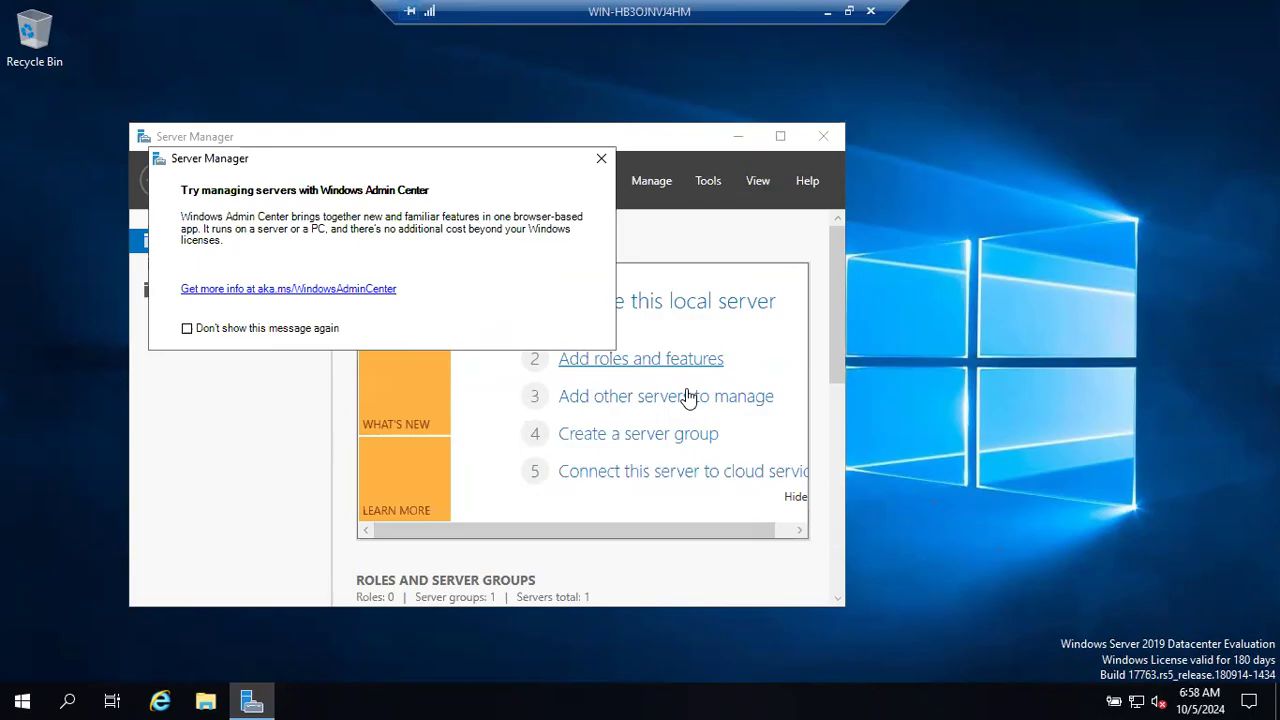
Dismiss the Windows Admin Center message and minimize Server Manager on the remote server.
{"action": "left_click", "coordinate": [601, 158]}
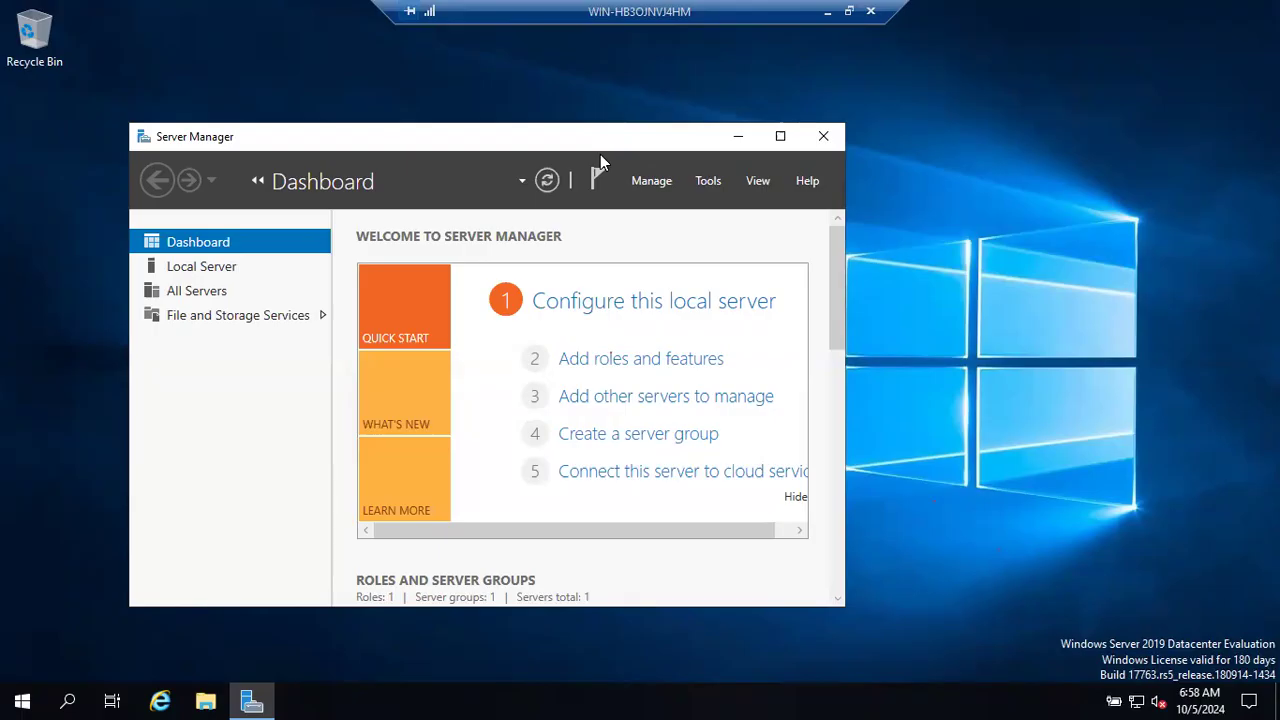
{"action": "left_click", "coordinate": [738, 136]}
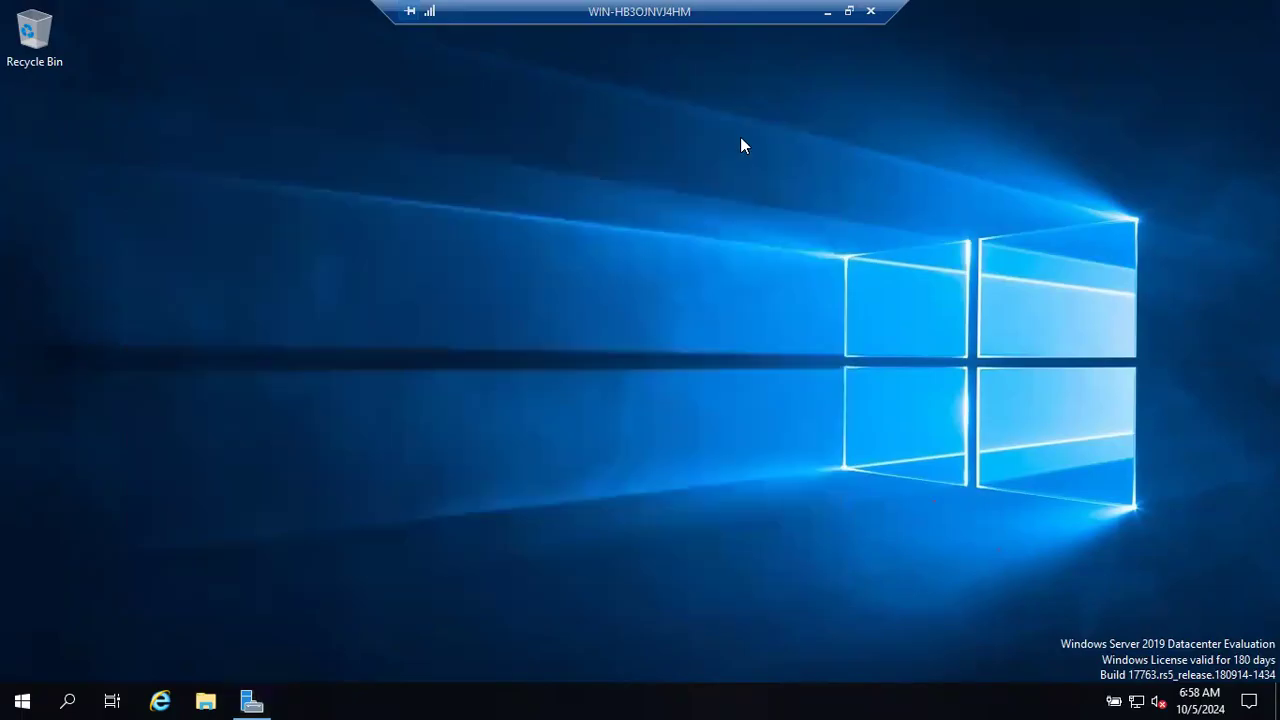
Examine the available actions in the remote server's Shut Down Windows dialog and cancel it without applying one.
{"action": "left_click", "coordinate": [22, 700]}
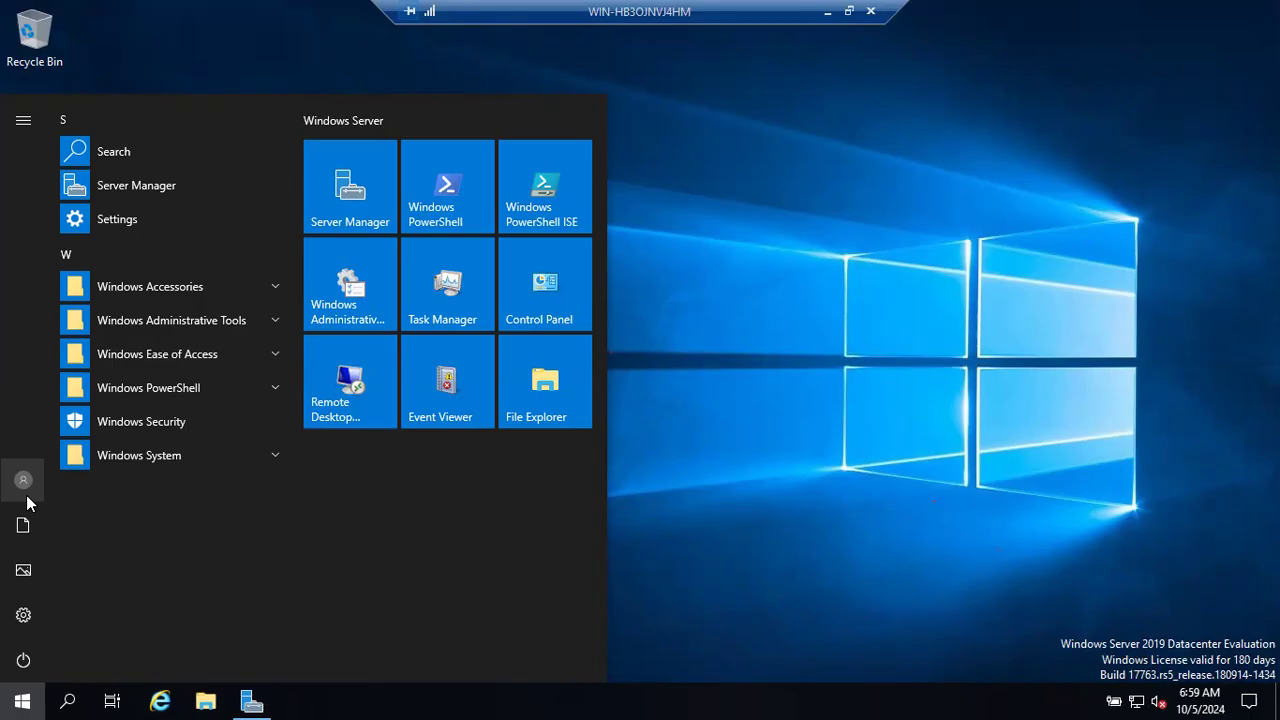
{"action": "left_click", "coordinate": [649, 437]}
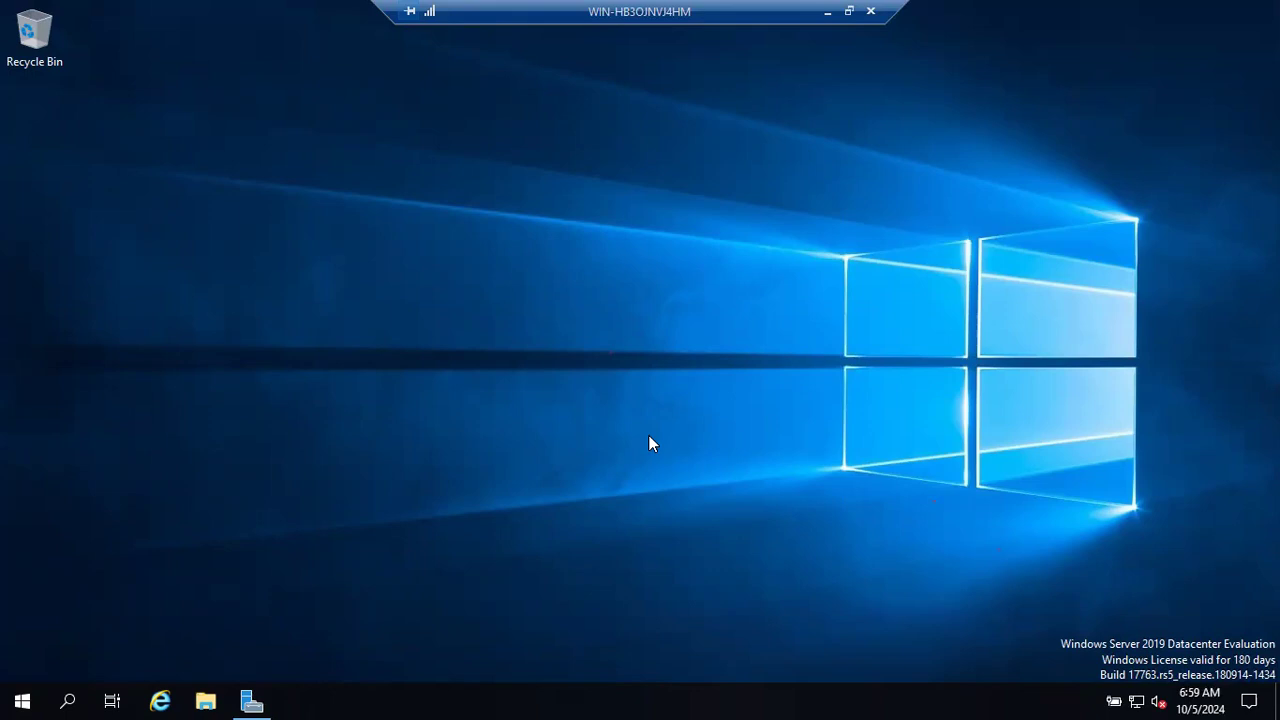
{"action": "key", "text": "super"}
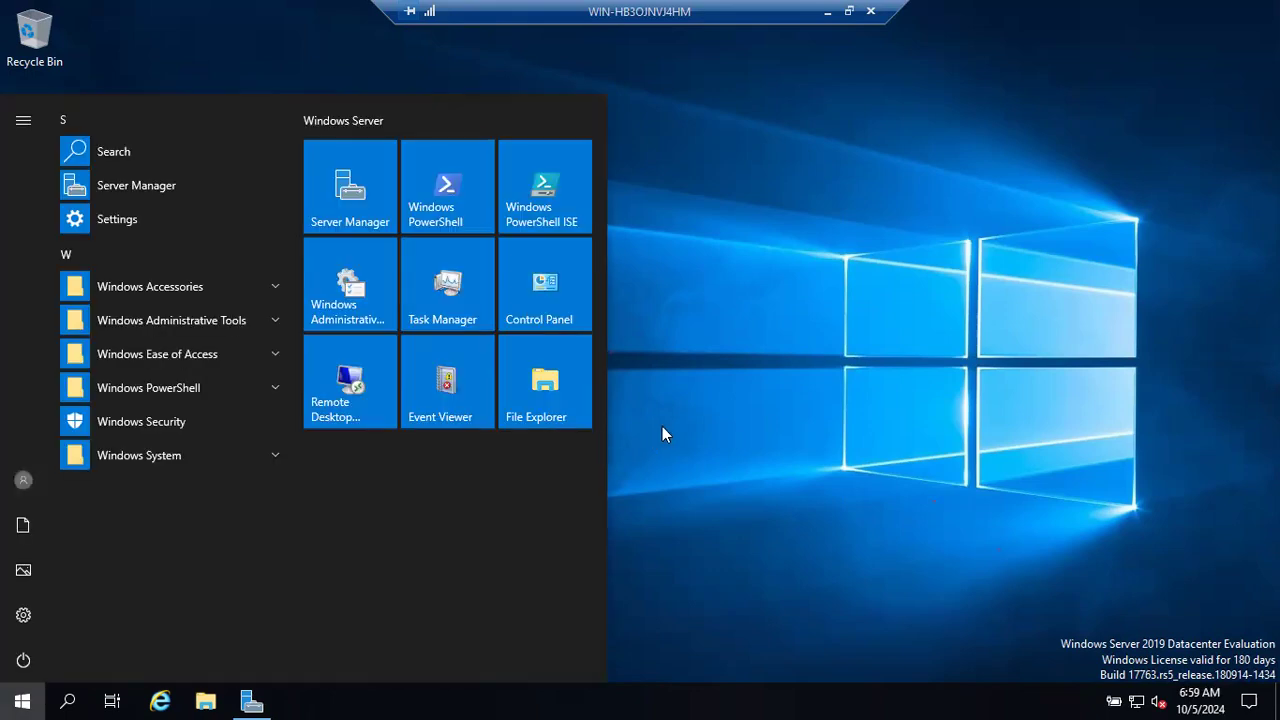
{"action": "key", "text": "super"}
{"action": "key", "text": "alt+F4"}
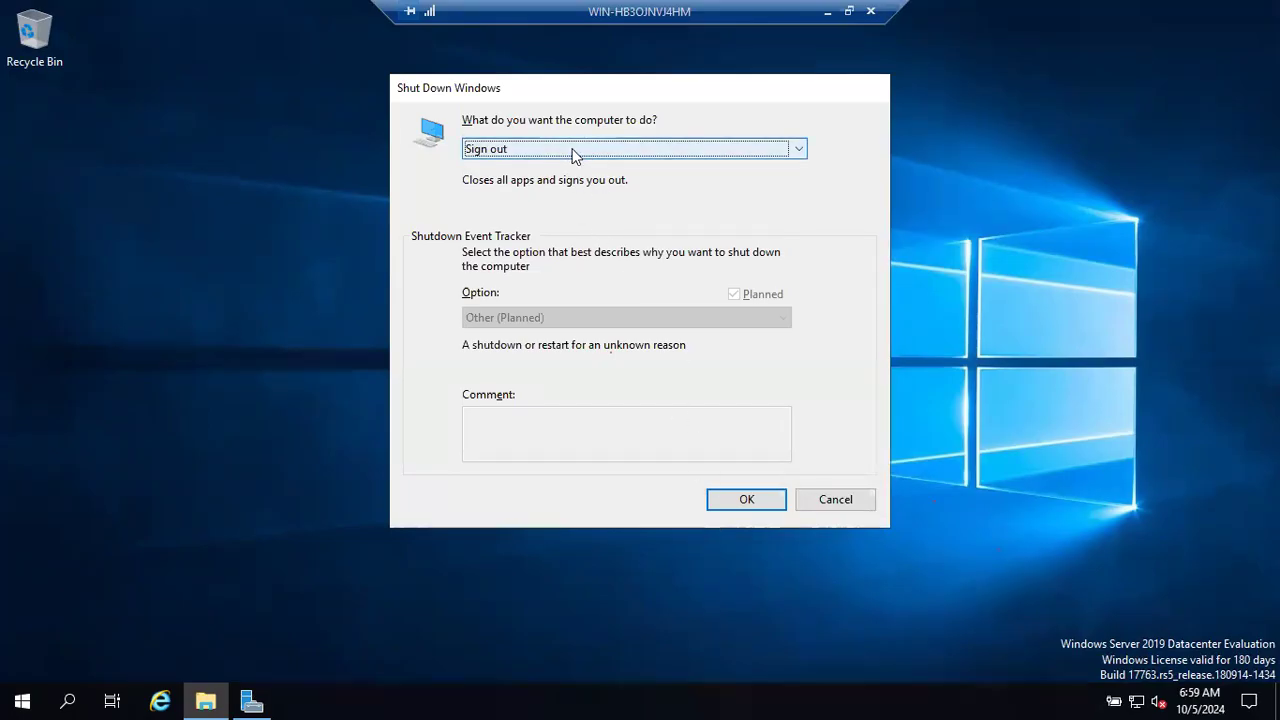
{"action": "left_click", "coordinate": [798, 150]}
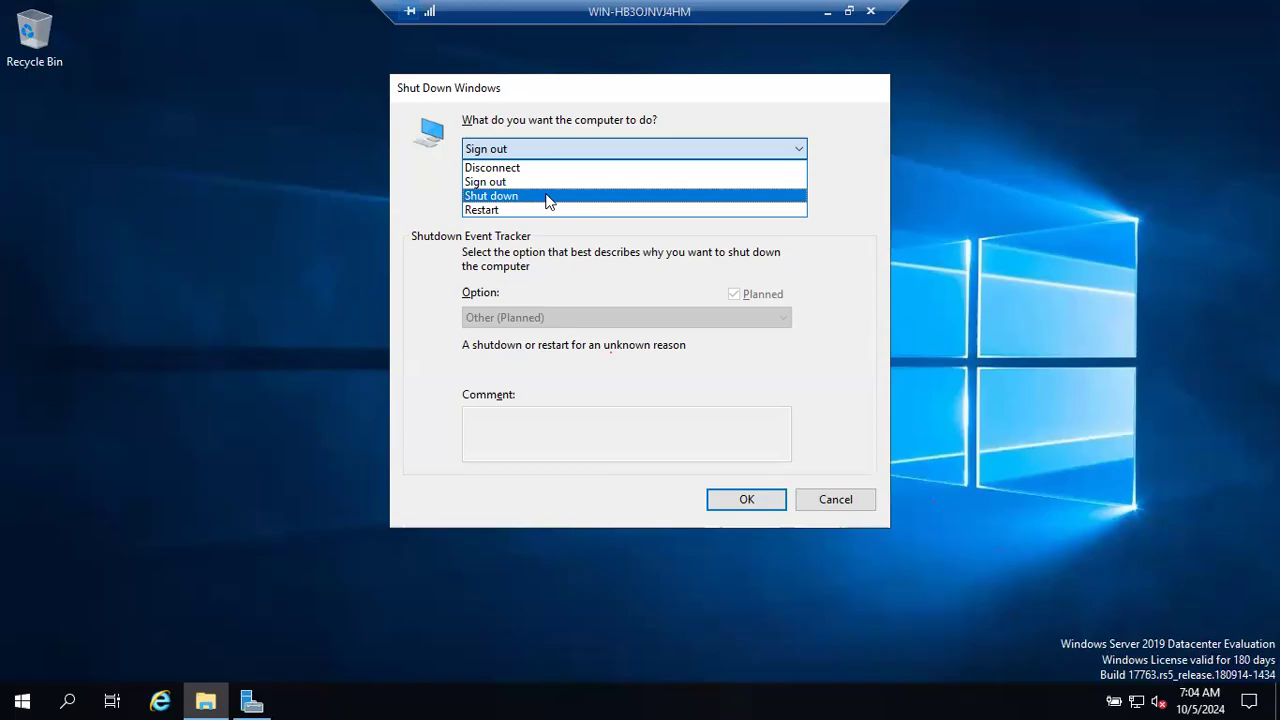
{"action": "left_click", "coordinate": [827, 499]}
{"action": "left_click", "coordinate": [827, 499]}
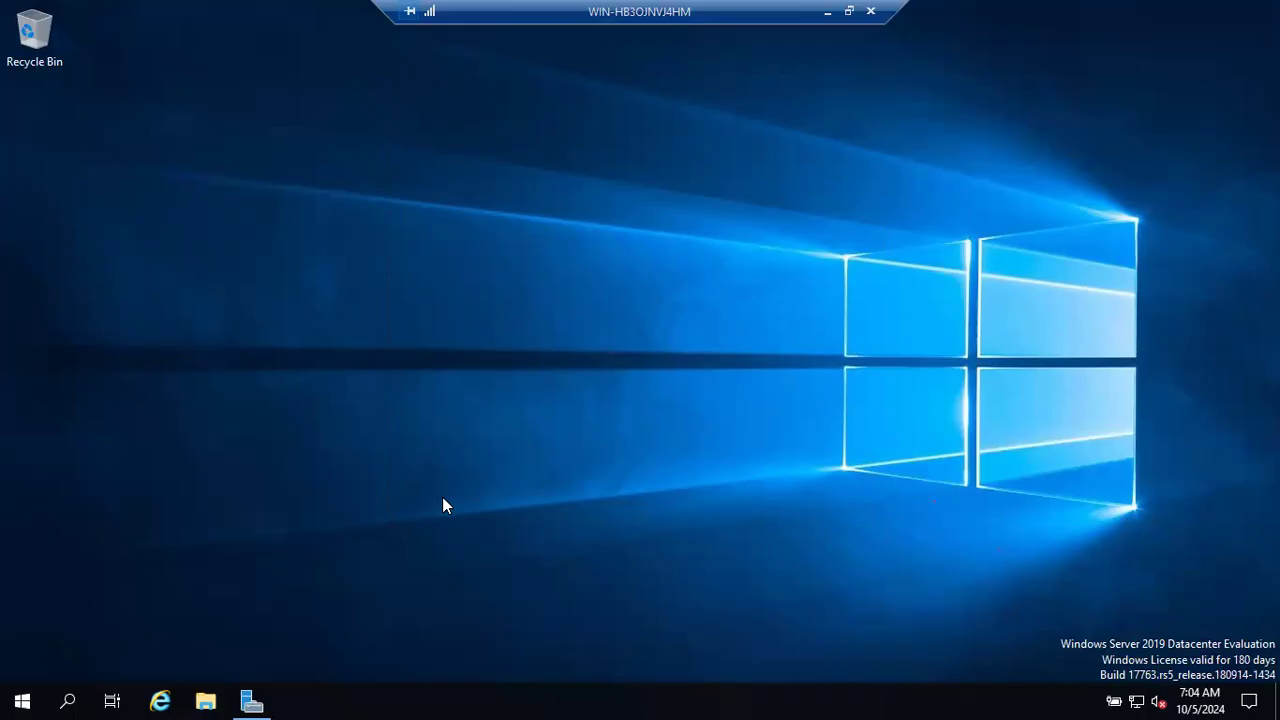
View the reason prompt for shutting down the remote server and dismiss it without continuing.
{"action": "left_click", "coordinate": [22, 701]}
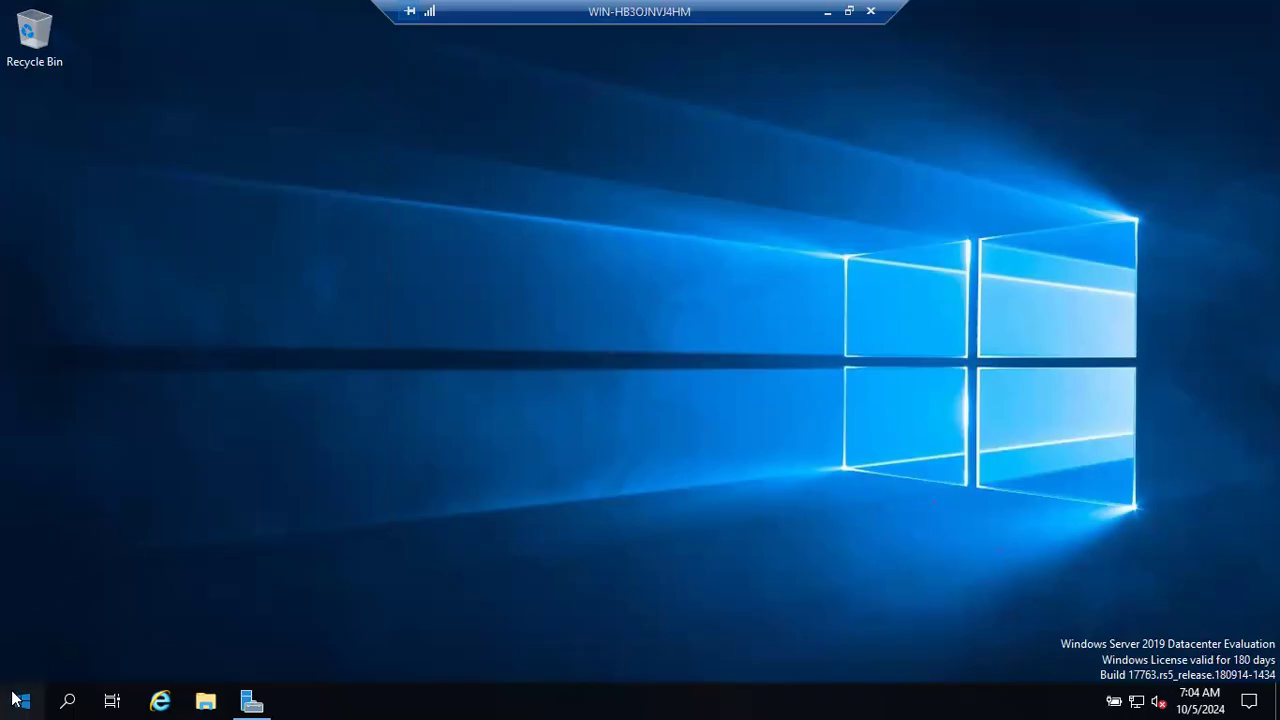
{"action": "left_click", "coordinate": [25, 664]}
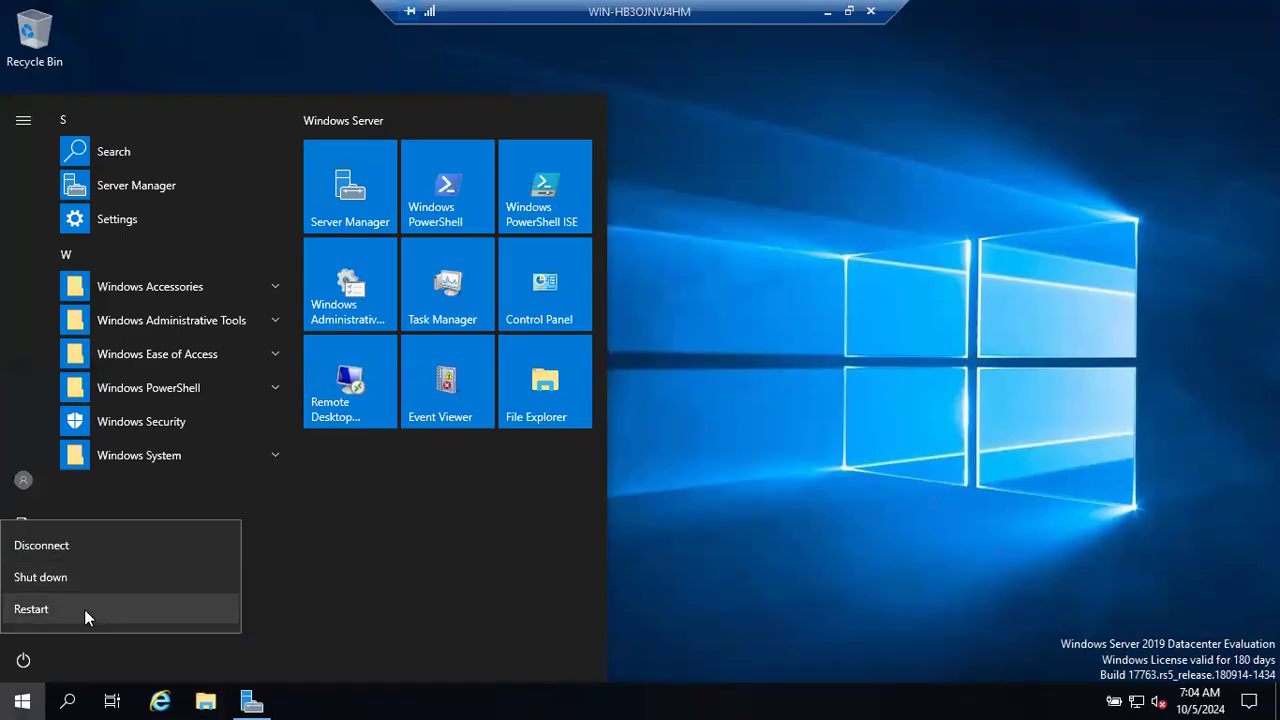
{"action": "left_click", "coordinate": [40, 578]}
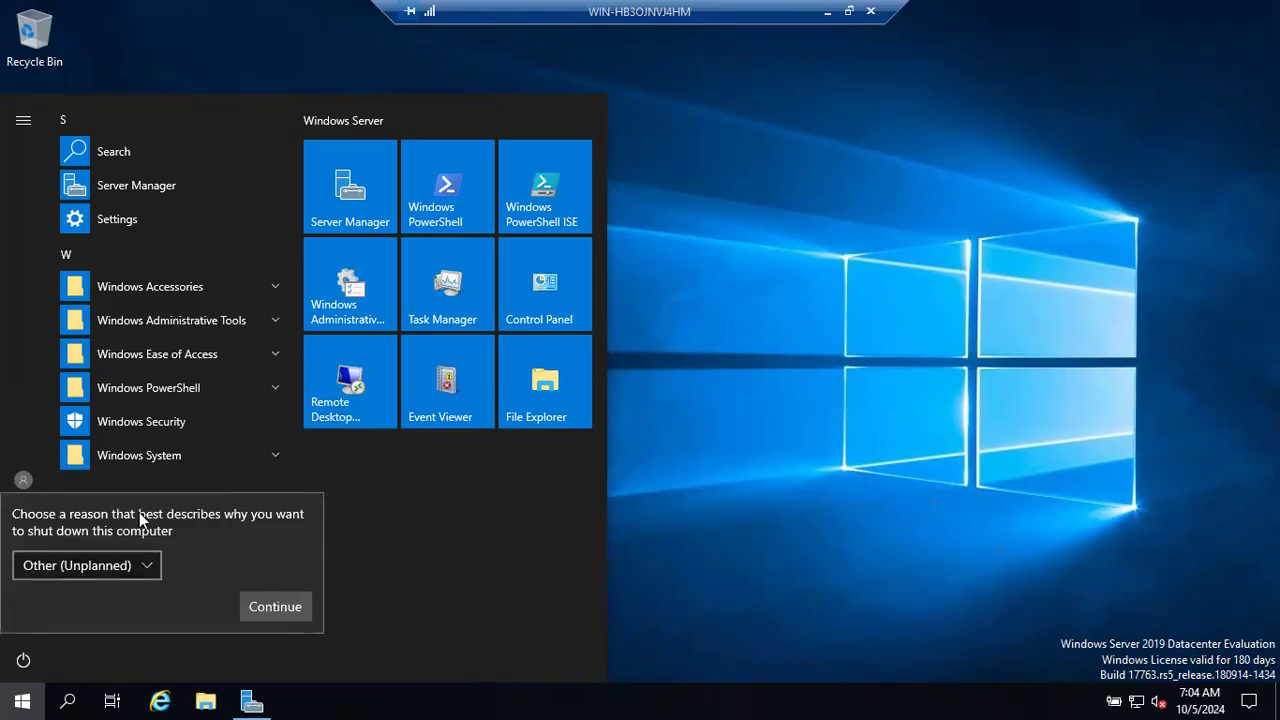
{"action": "left_click", "coordinate": [201, 653]}
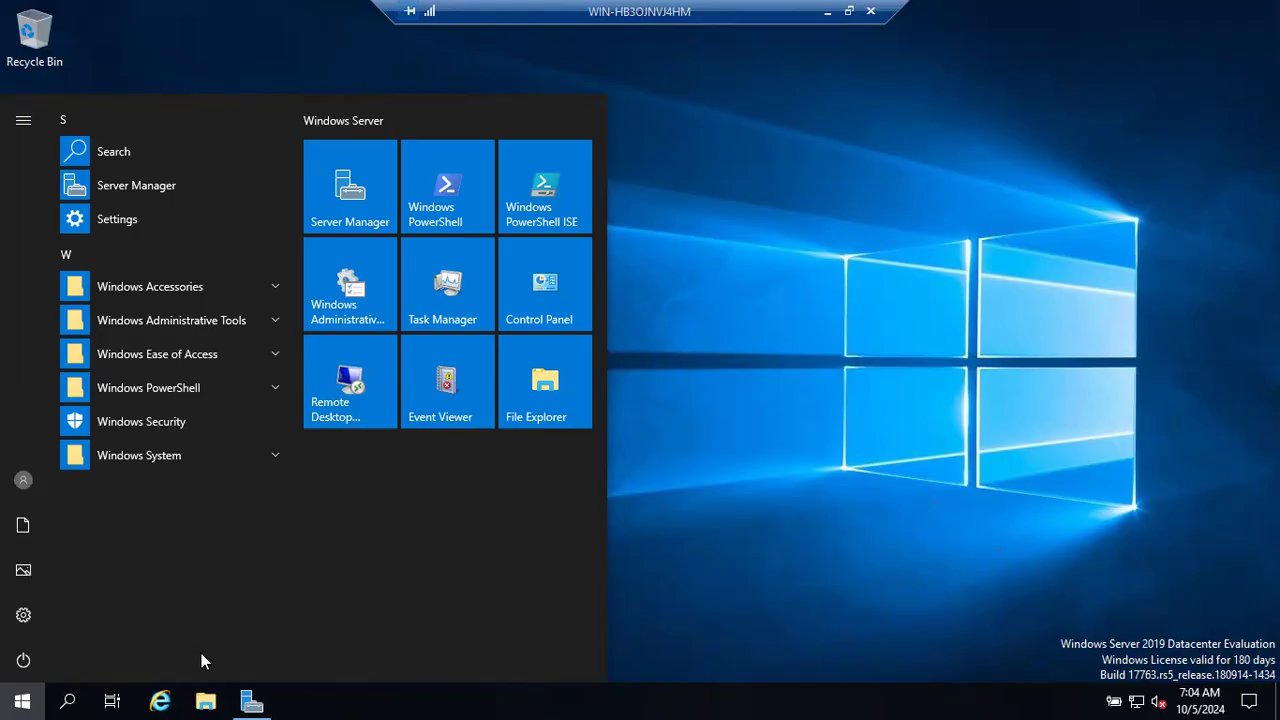
Examine the reason prompt for restarting the remote server, backing out each time without continuing.
{"action": "left_click", "coordinate": [24, 659]}
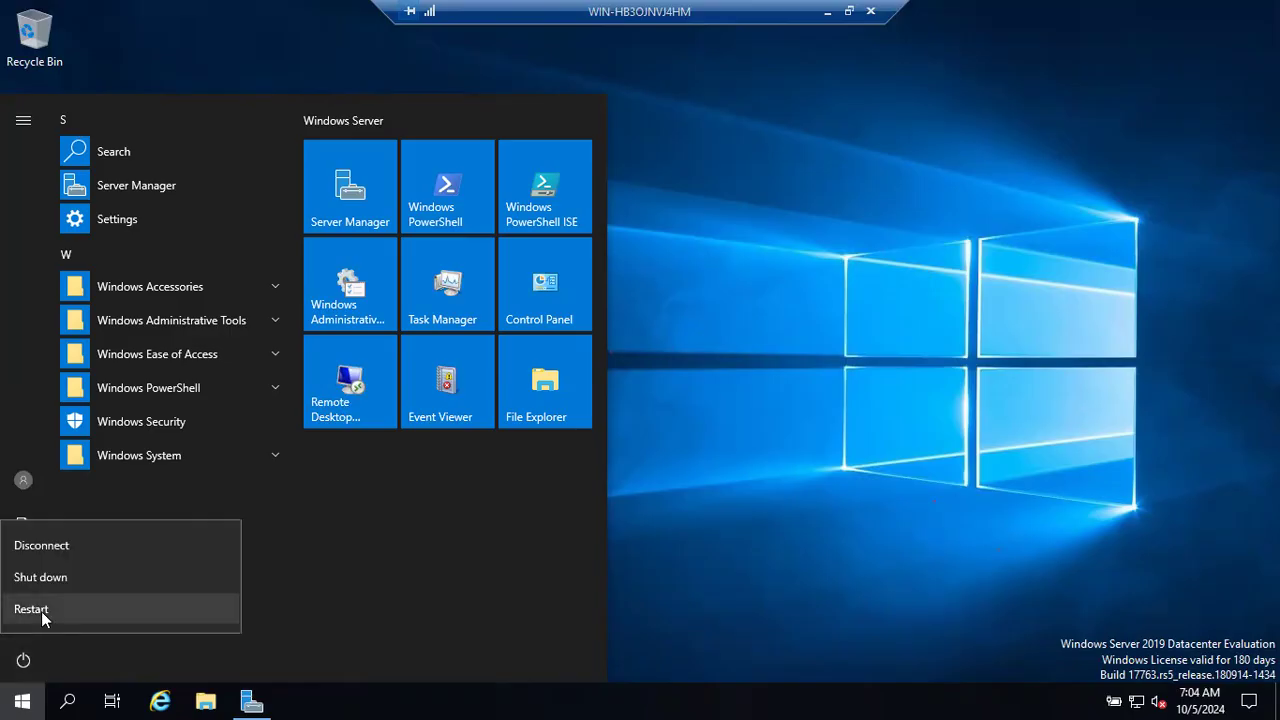
{"action": "left_click", "coordinate": [40, 609]}
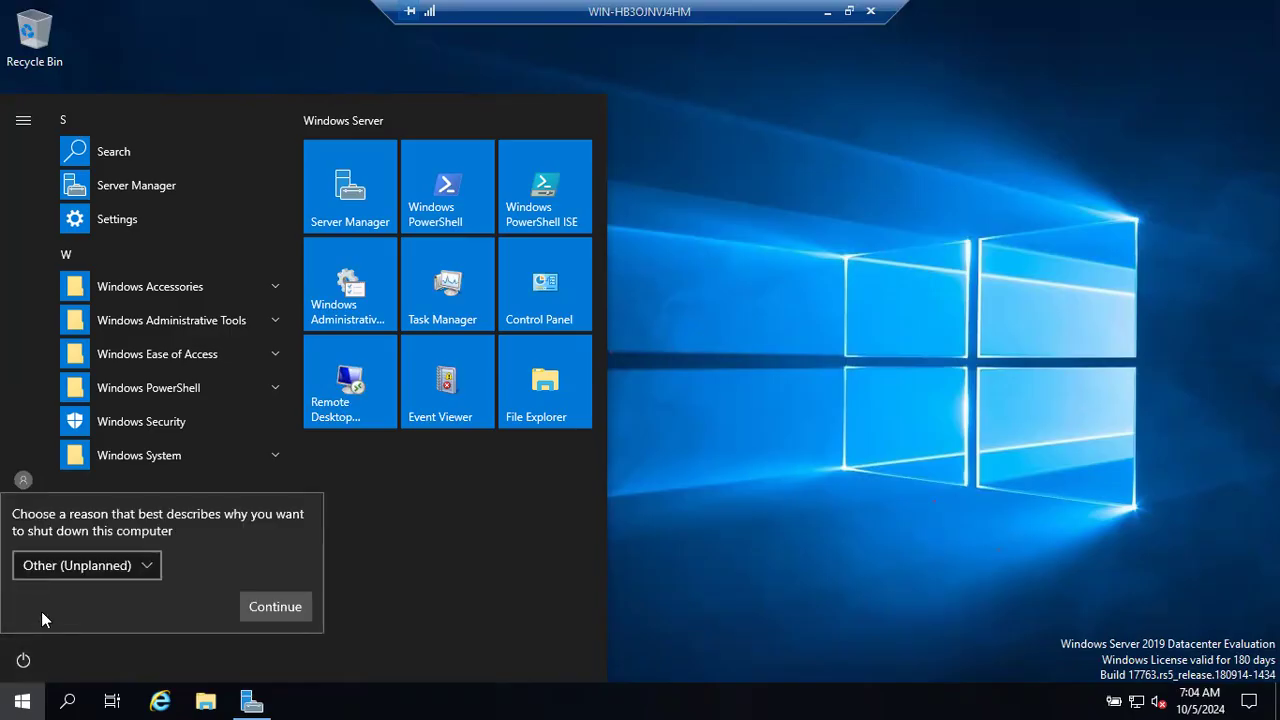
{"action": "left_click", "coordinate": [105, 656]}
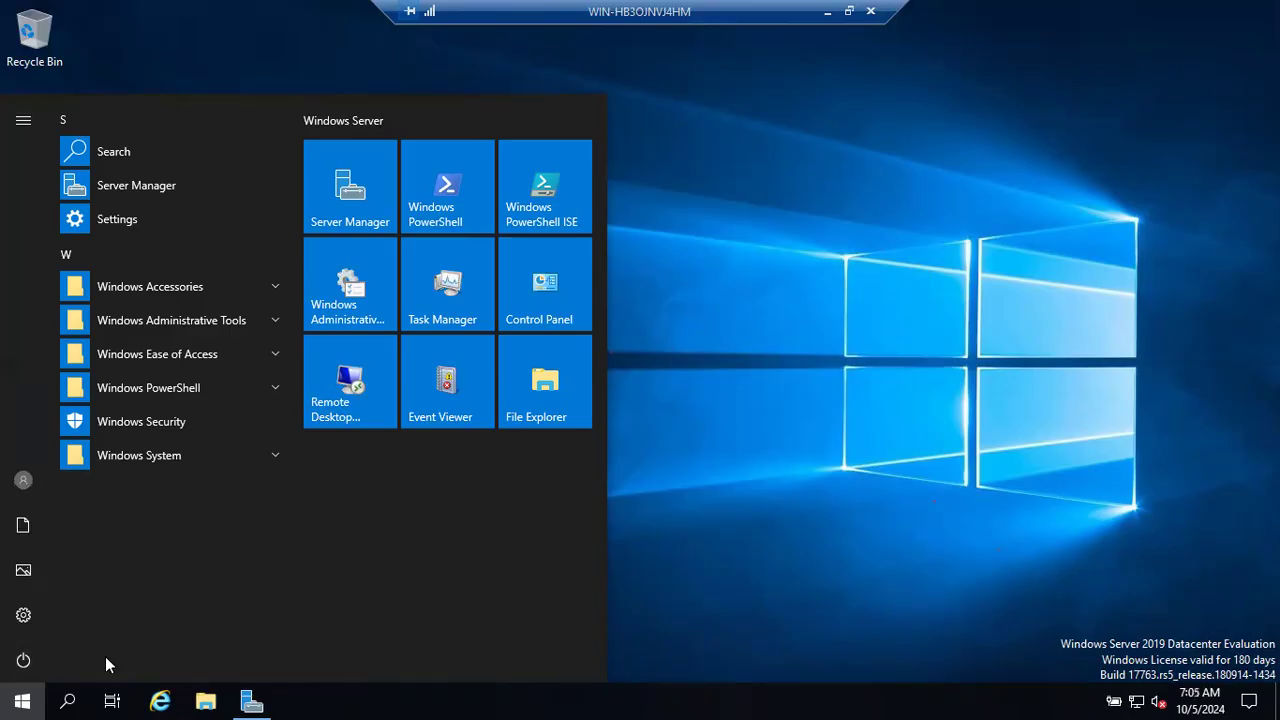
{"action": "left_click", "coordinate": [23, 660]}
{"action": "left_click", "coordinate": [29, 621]}
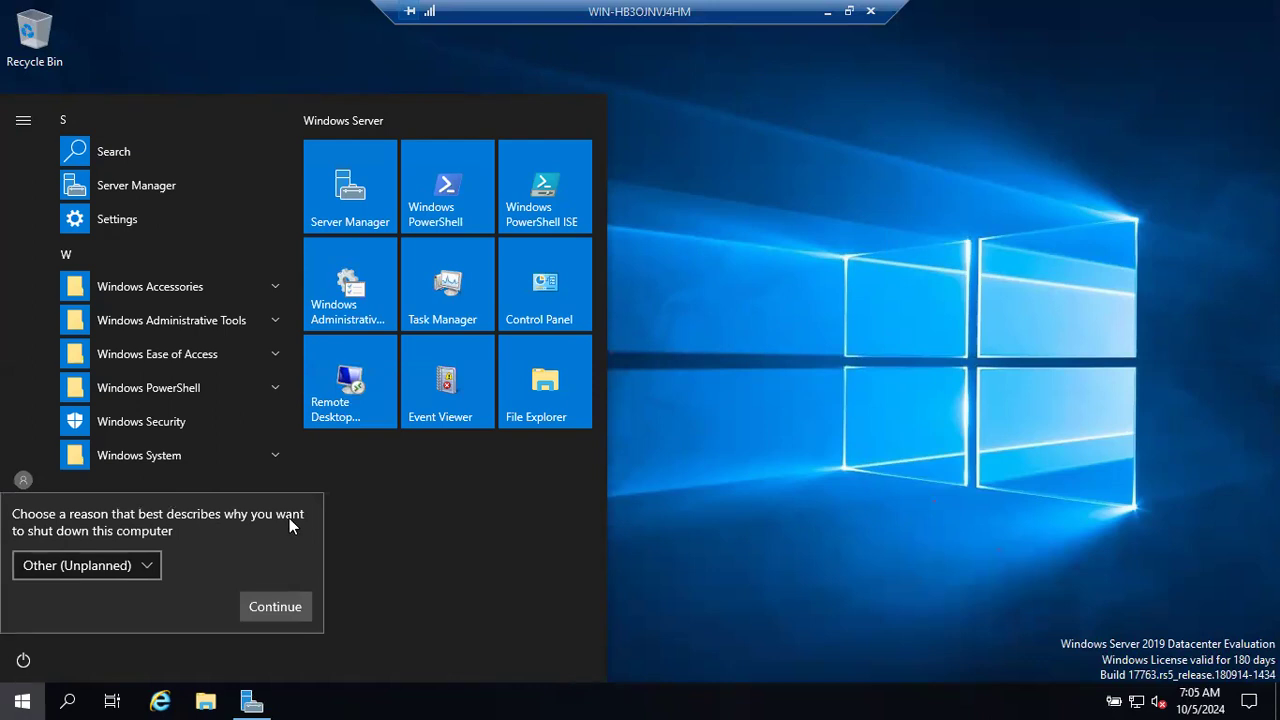
{"action": "left_click", "coordinate": [122, 653]}
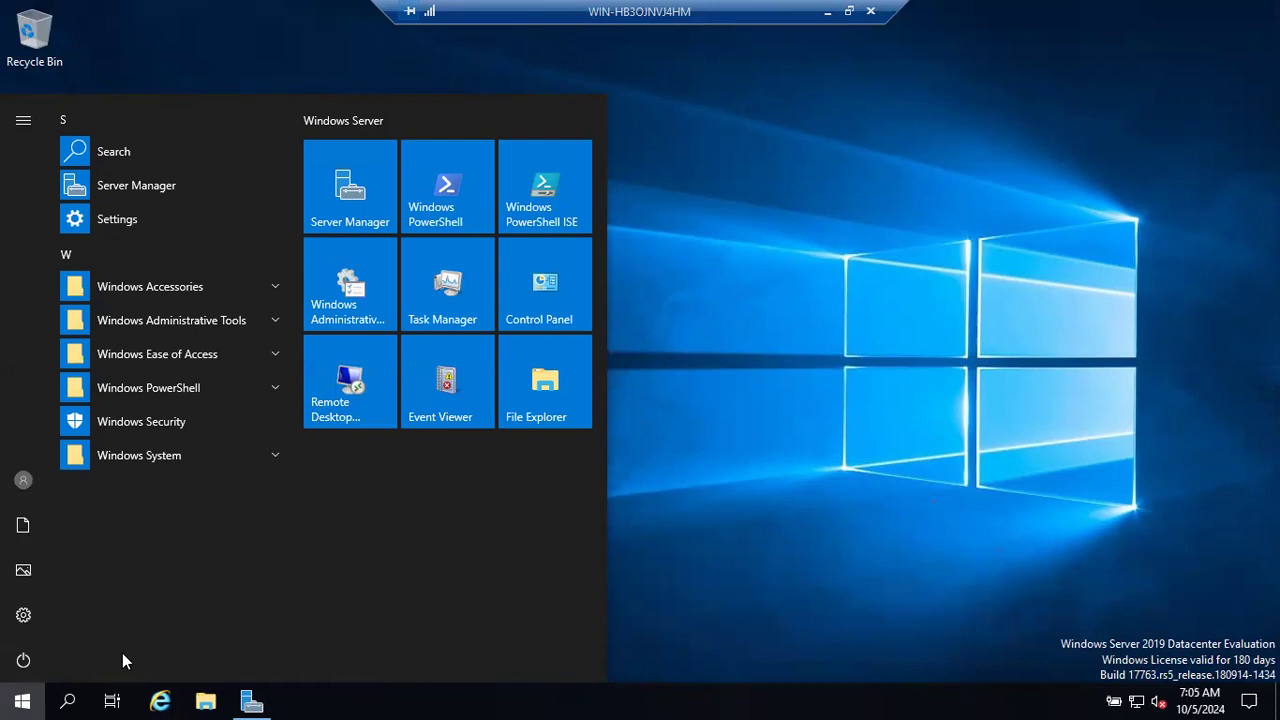
{"action": "left_click", "coordinate": [23, 660]}
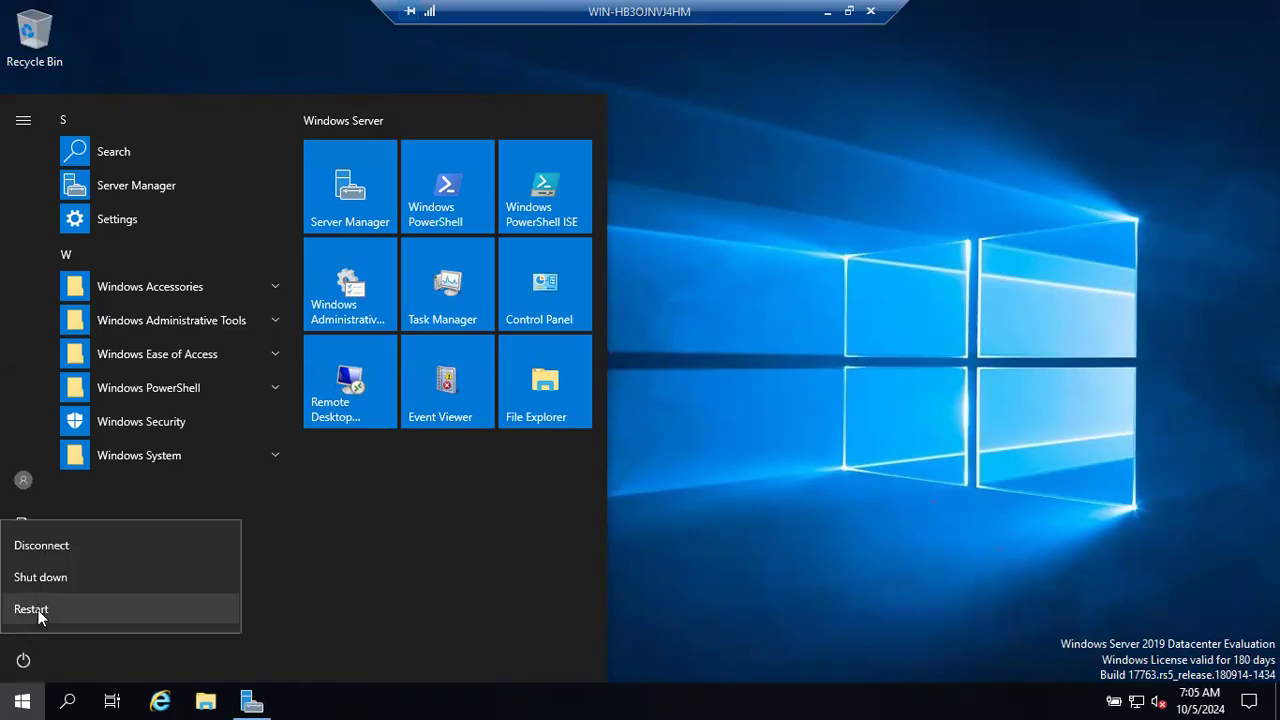
{"action": "left_click", "coordinate": [40, 612]}
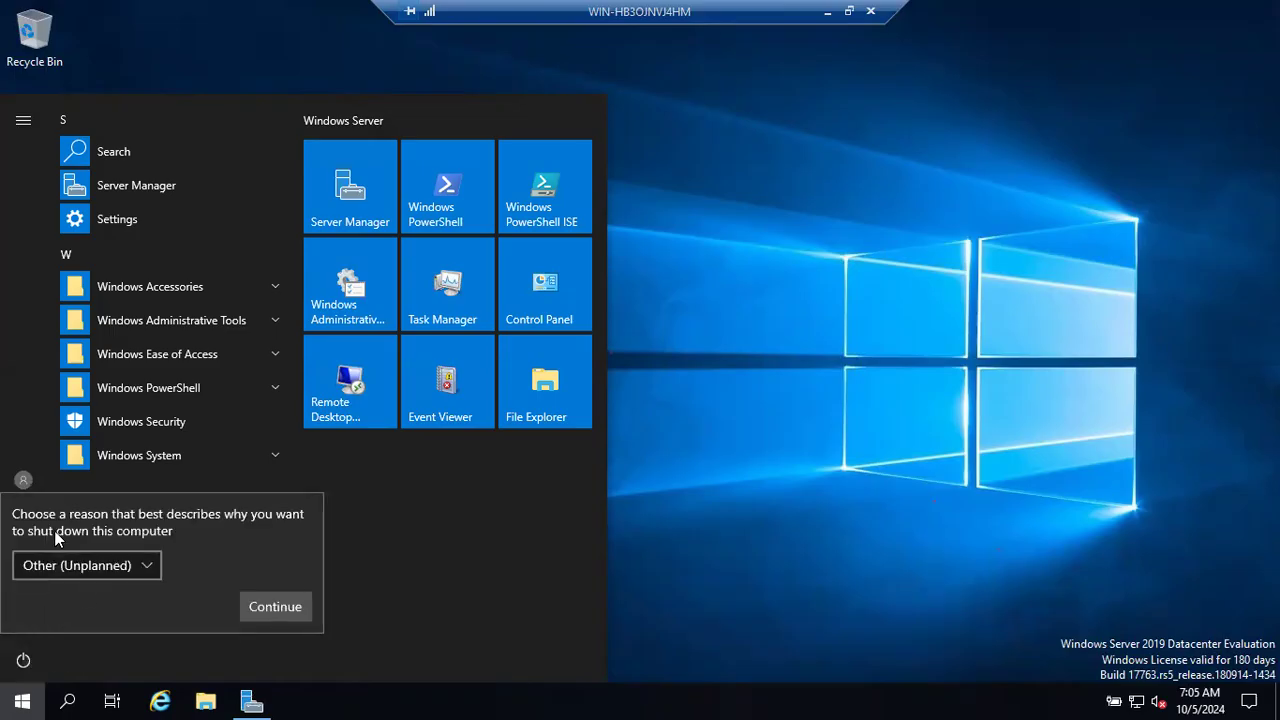
{"action": "left_click", "coordinate": [122, 649]}
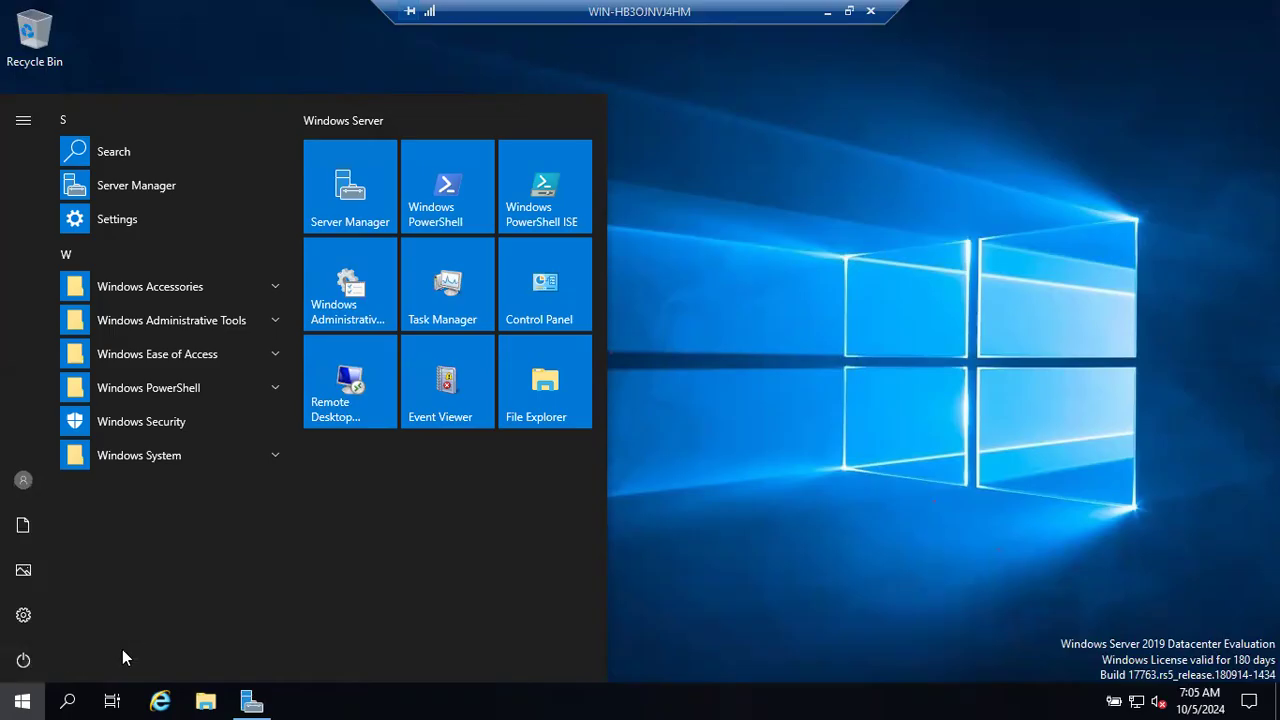
Examine the list of shutdown reasons offered for the remote server and dismiss the reason prompt without shutting down.
{"action": "left_click", "coordinate": [23, 660]}
{"action": "left_click", "coordinate": [36, 578]}
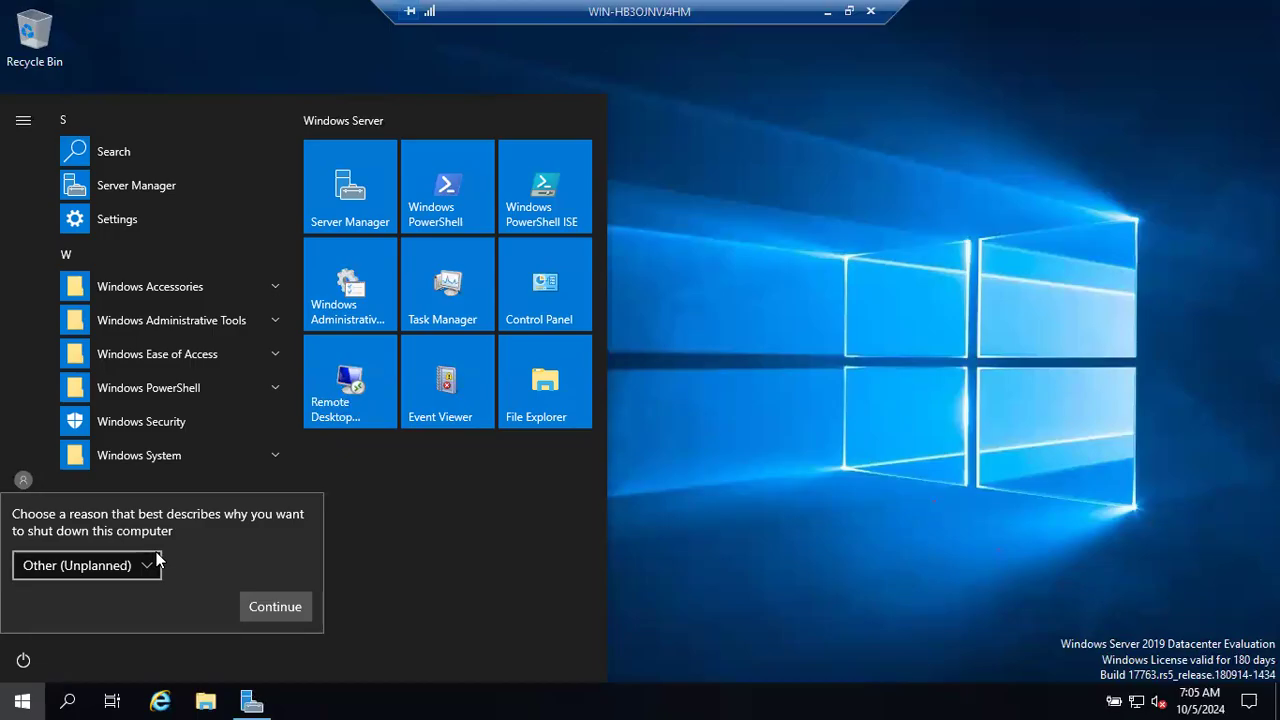
{"action": "left_click", "coordinate": [156, 556]}
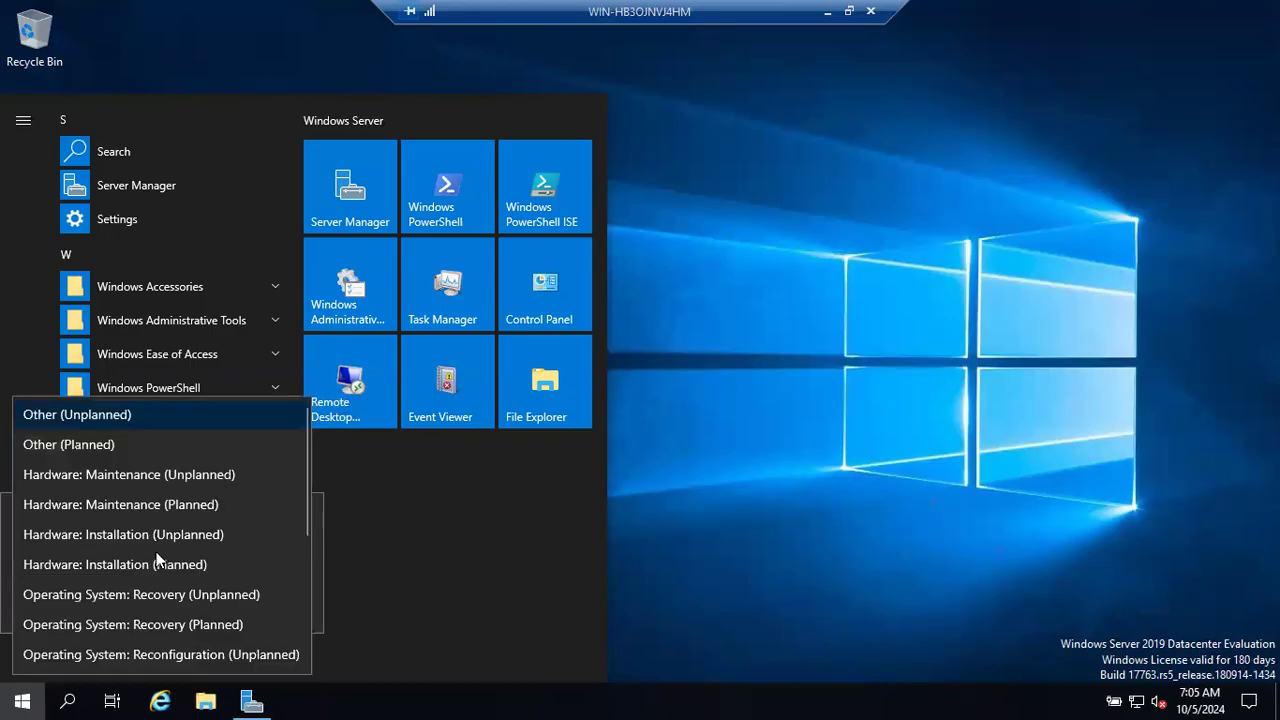
{"action": "left_click", "coordinate": [405, 593]}
{"action": "left_click", "coordinate": [393, 597]}
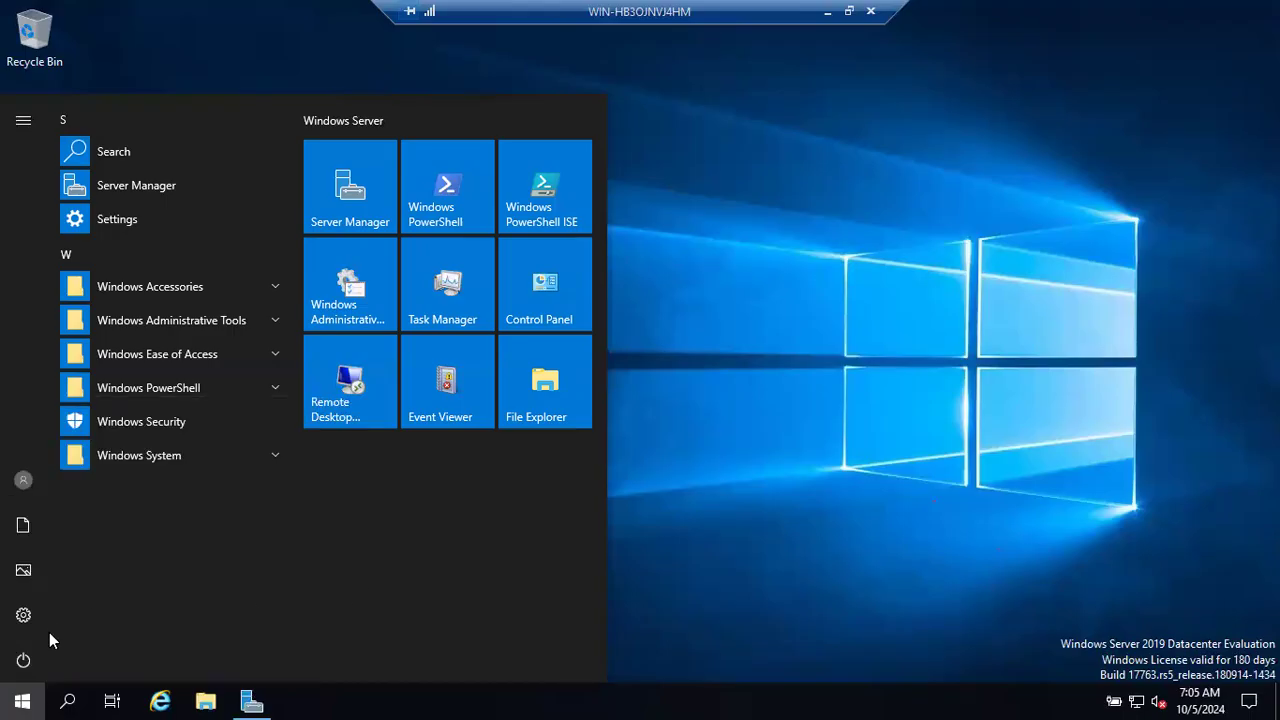
View the remote server's power choices and the account's lock and sign-out options, leaving them without choosing one.
{"action": "left_click", "coordinate": [21, 662]}
{"action": "left_click", "coordinate": [22, 482]}
{"action": "left_click", "coordinate": [22, 482]}
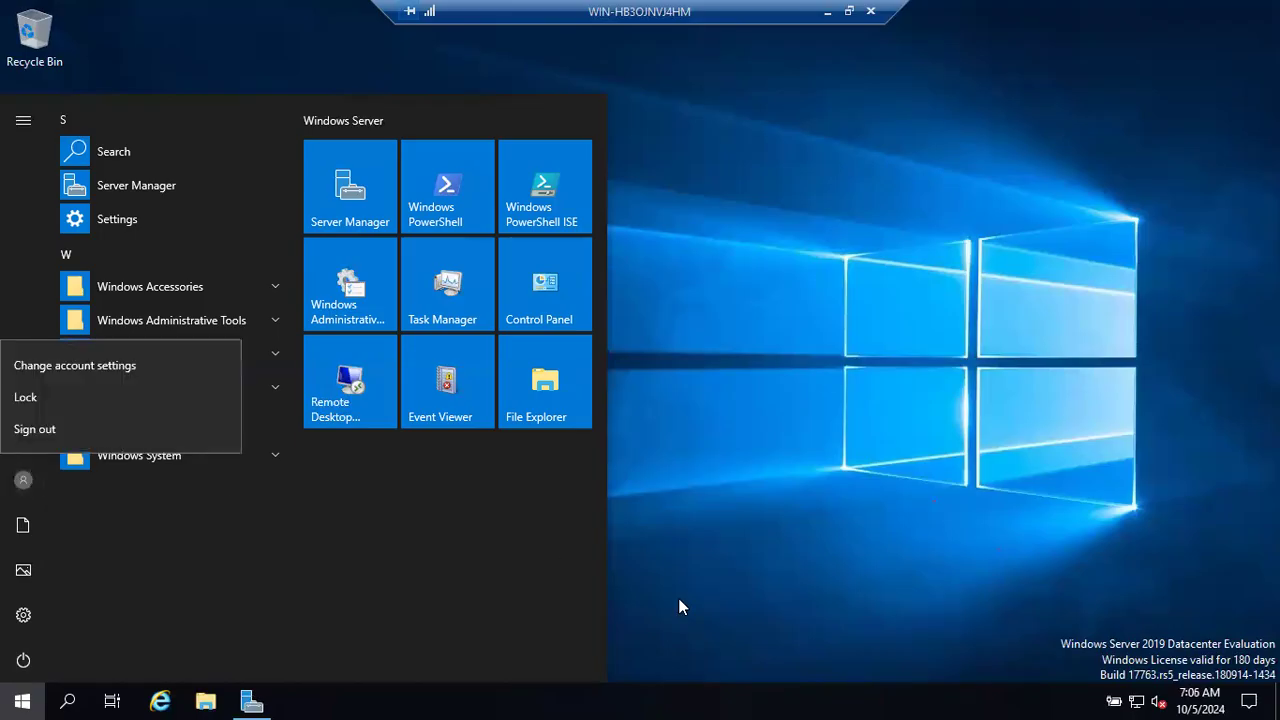
{"action": "left_click", "coordinate": [785, 615]}
Log off from the remote server by running the logoff command.
{"action": "key", "text": "super+r"}
{"action": "type", "text": "logoff"}
{"action": "key", "text": "Return"}
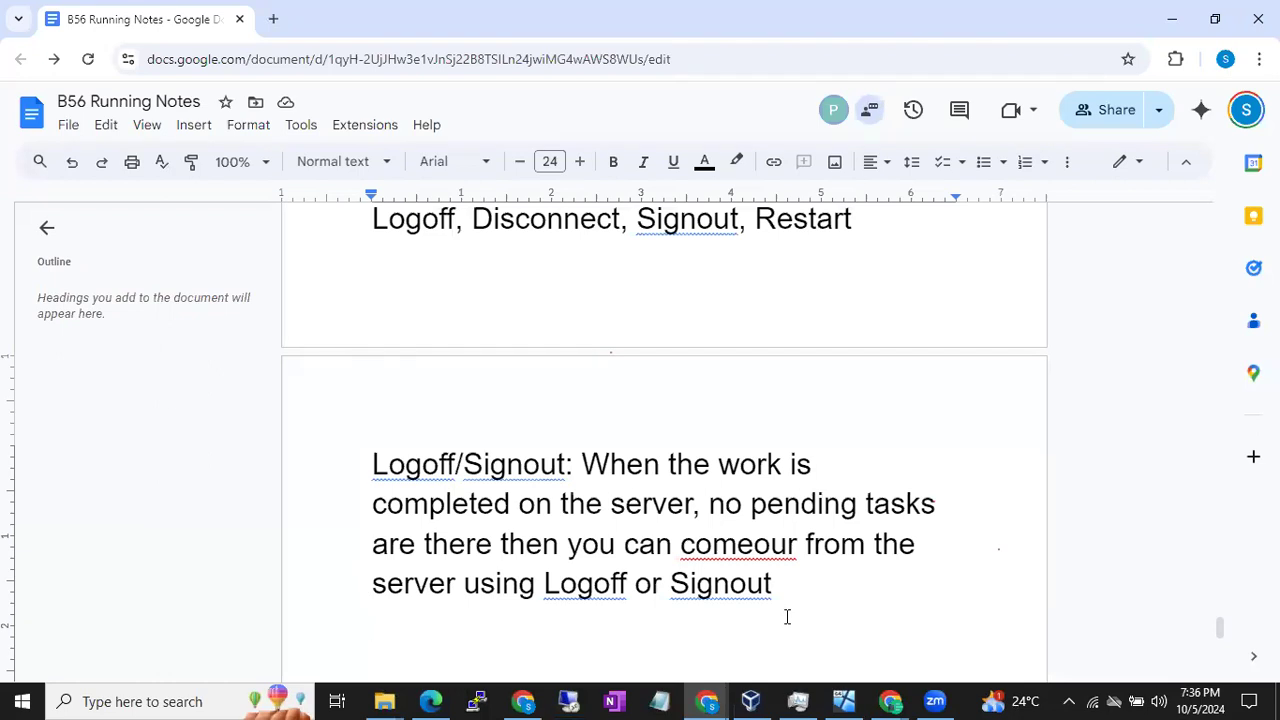
Connect to WIN-HB3OJNVJ4HM over Remote Desktop, entering the account password and accepting the unverified certificate.
{"action": "left_click", "coordinate": [568, 701]}
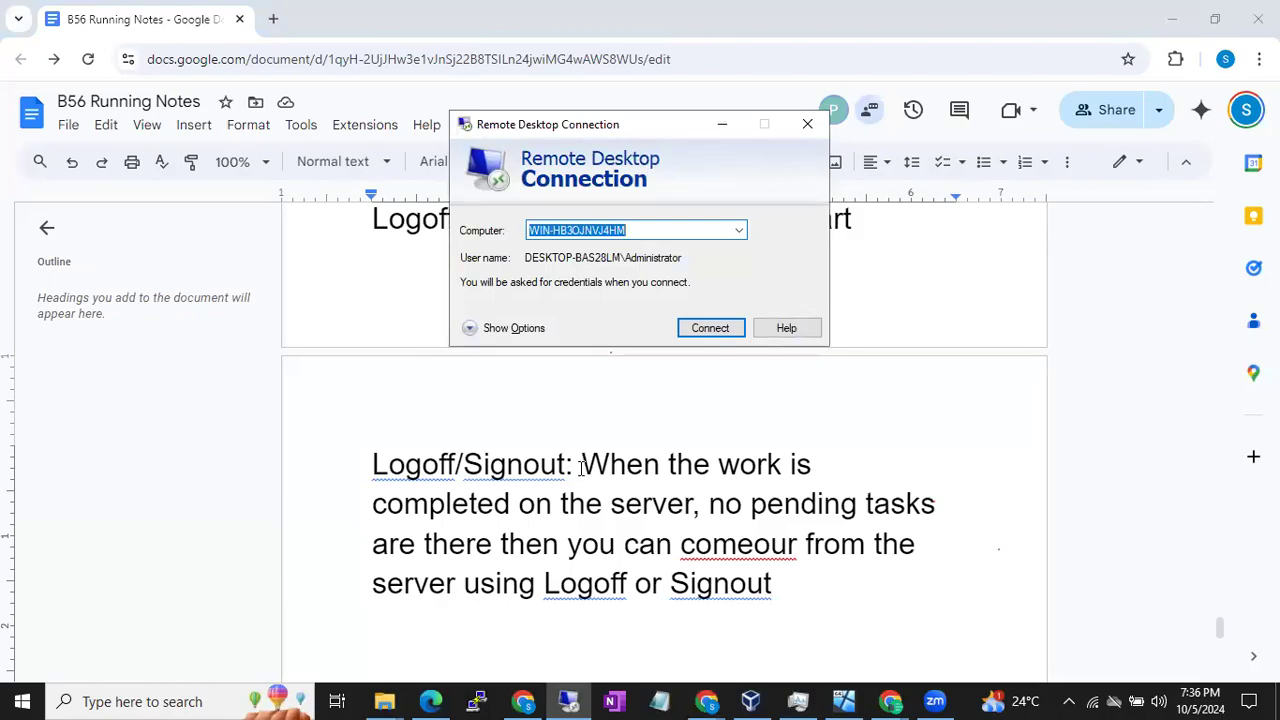
{"action": "left_click", "coordinate": [705, 329]}
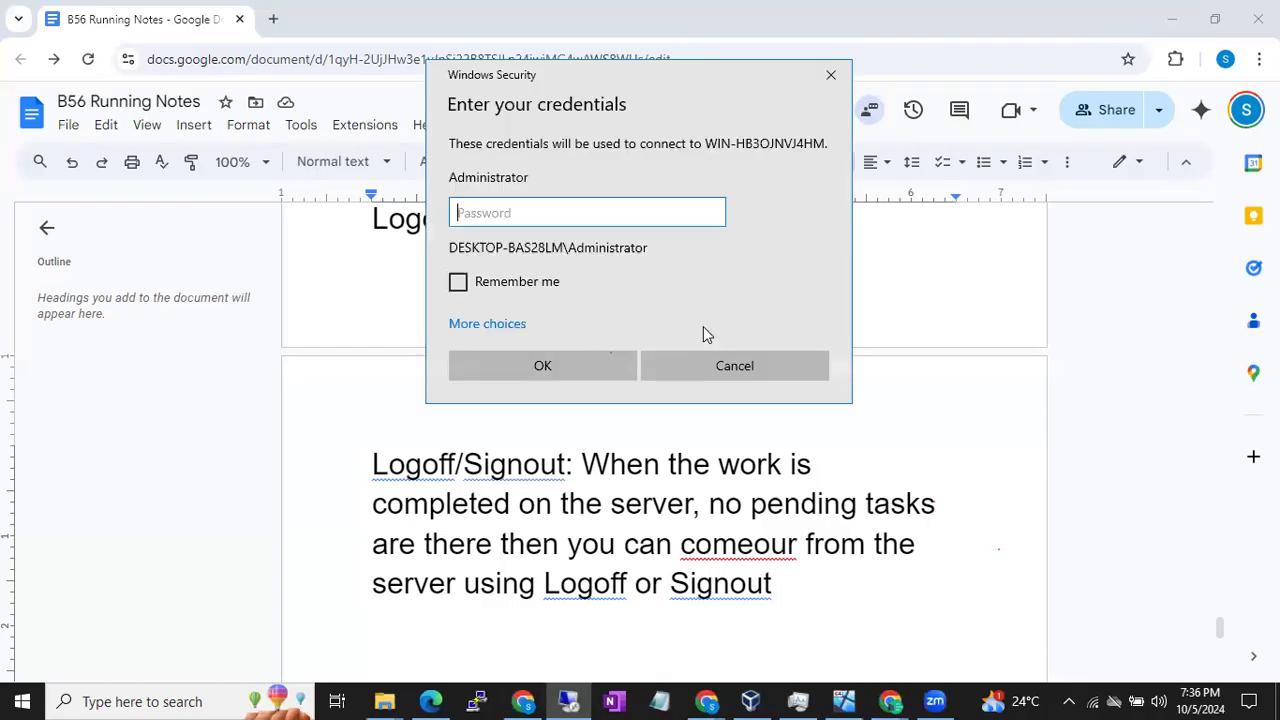
{"action": "type", "text": "••••••"}
{"action": "key", "text": "Return"}
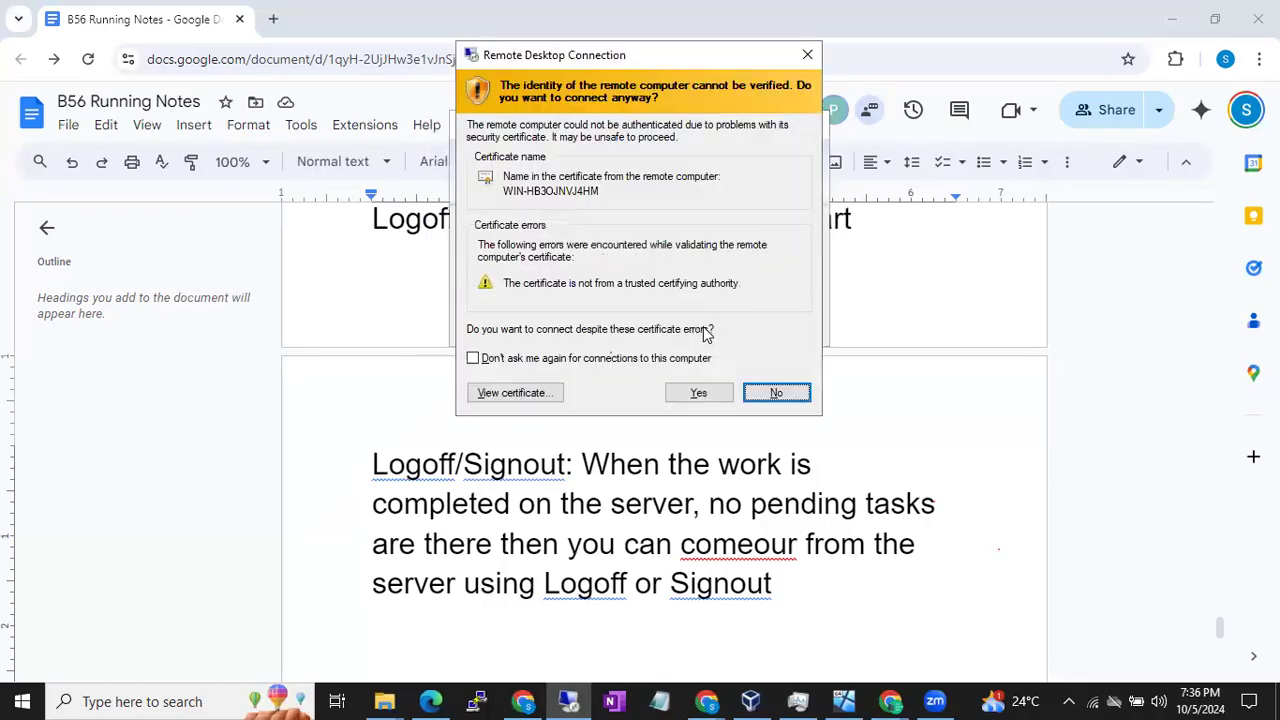
{"action": "left_click", "coordinate": [699, 393]}
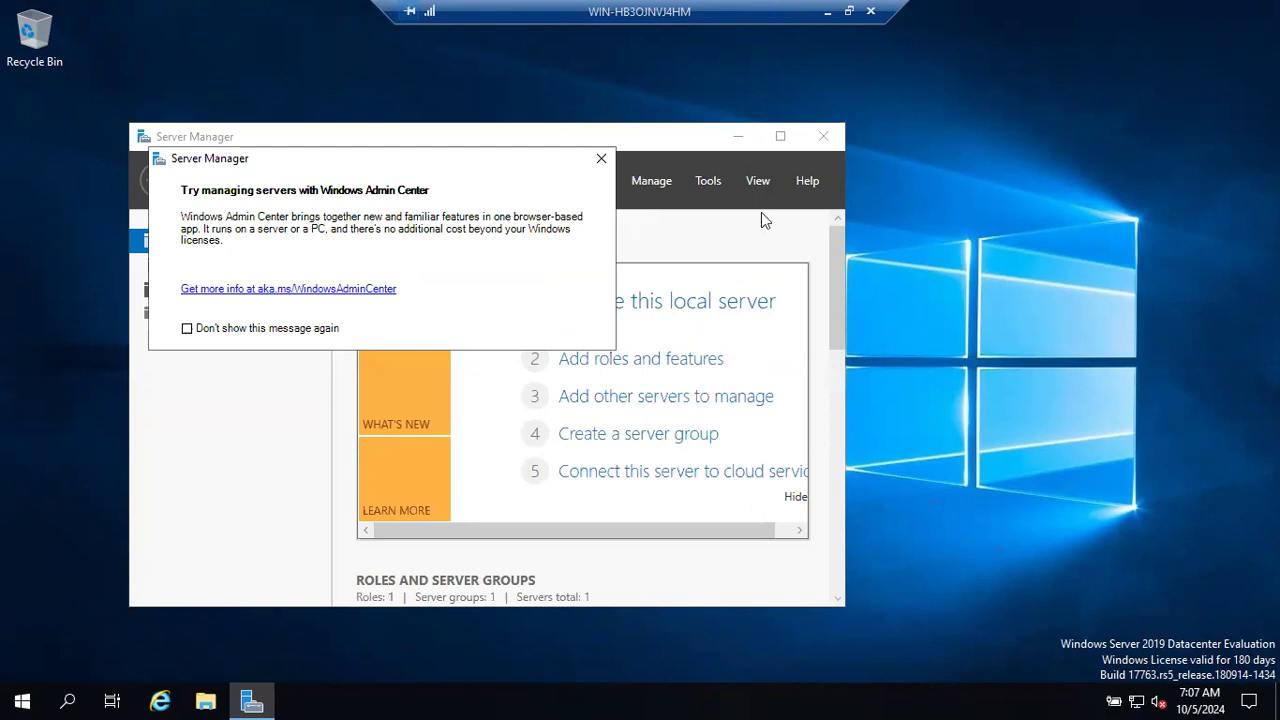
Disconnect the remote session and reconnect to WIN-HB3OJNVJ4HM with the account password, accepting the certificate warning.
{"action": "left_click", "coordinate": [871, 12]}
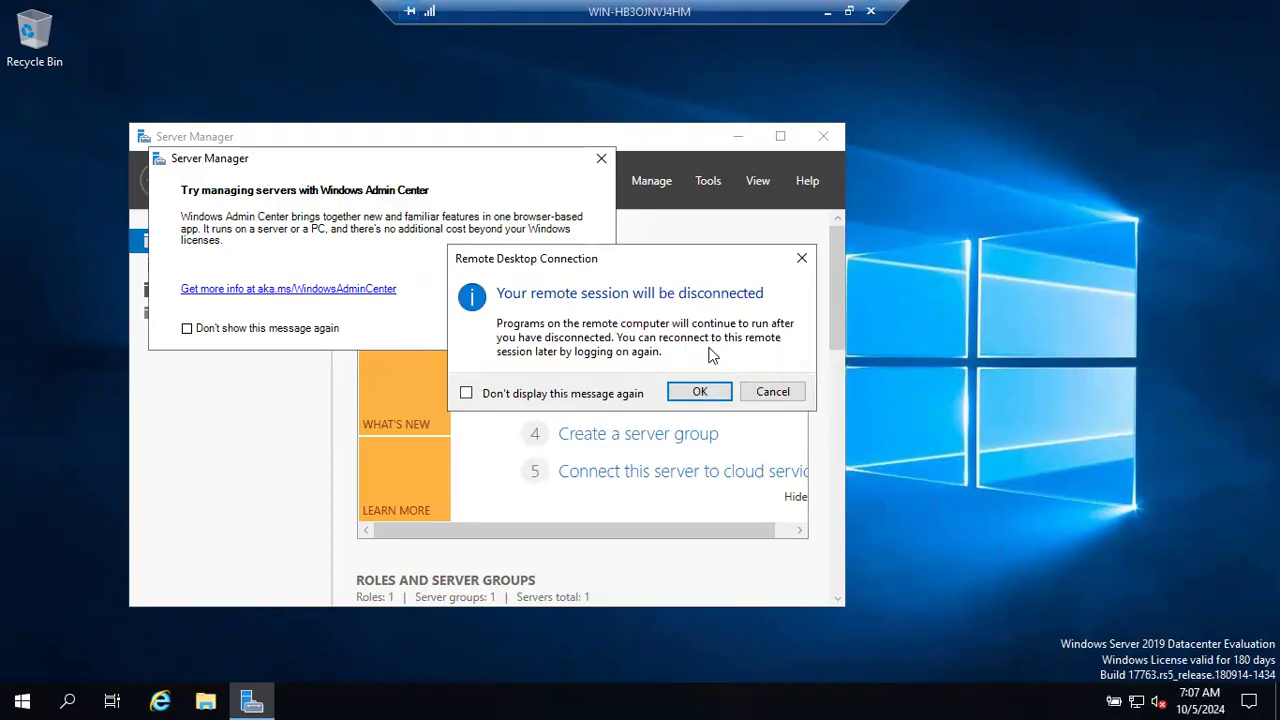
{"action": "left_click", "coordinate": [700, 391]}
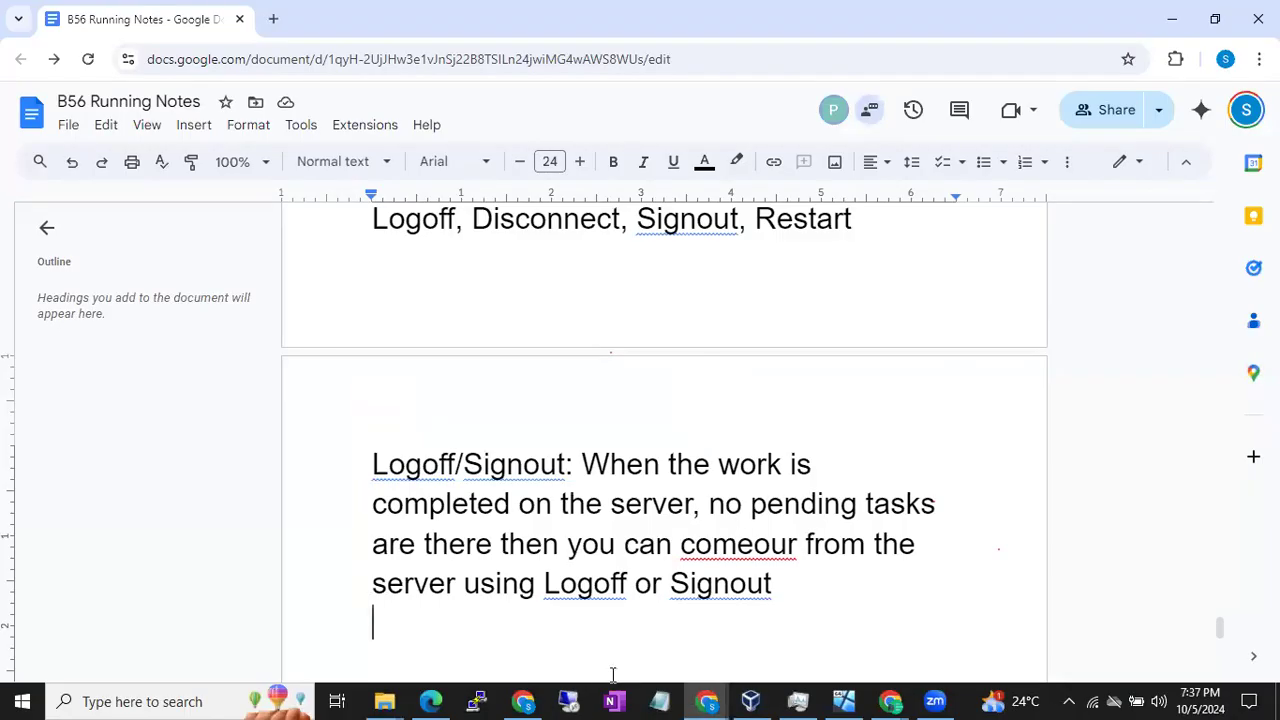
{"action": "left_click", "coordinate": [573, 703]}
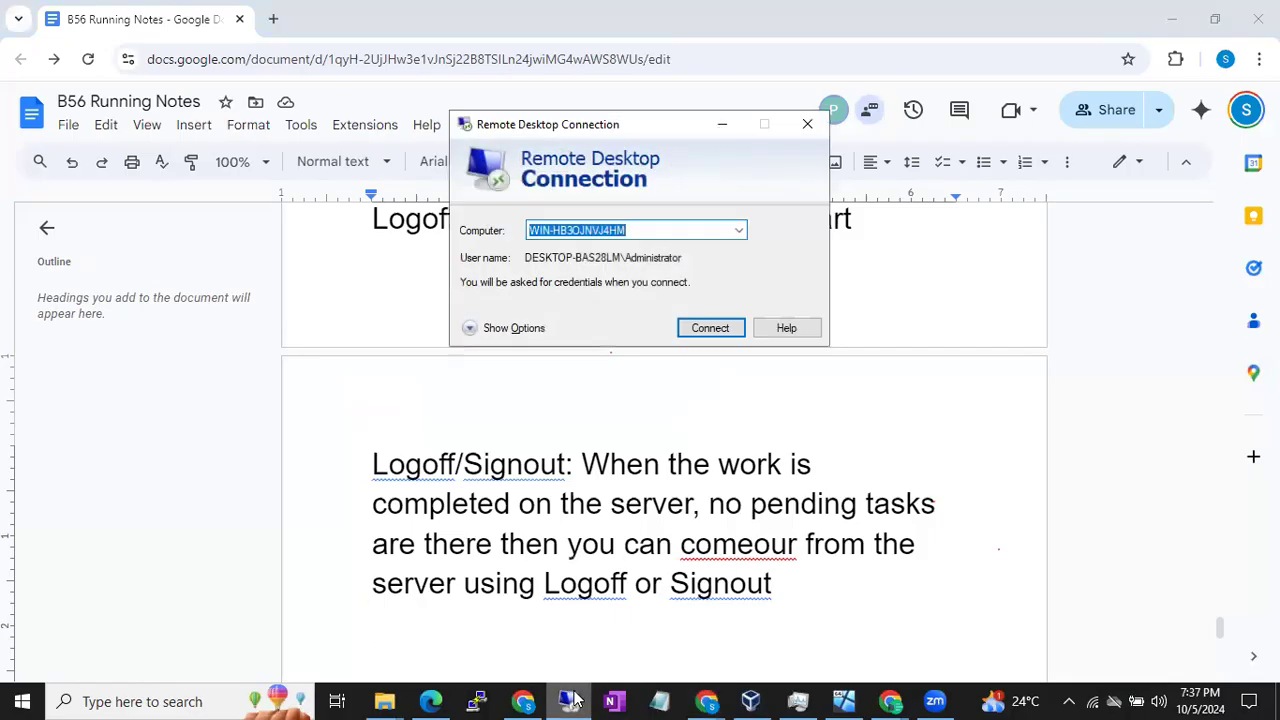
{"action": "left_click", "coordinate": [702, 328]}
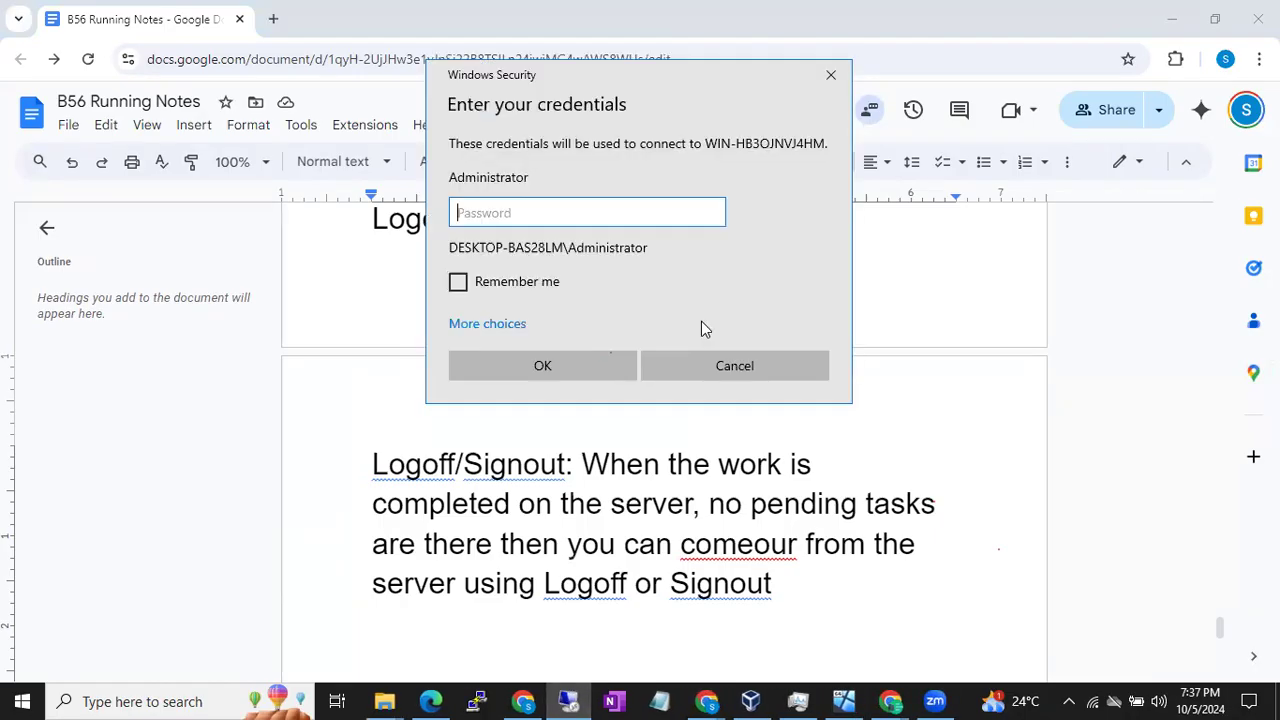
{"action": "type", "text": "*******"}
{"action": "key", "text": "Return"}
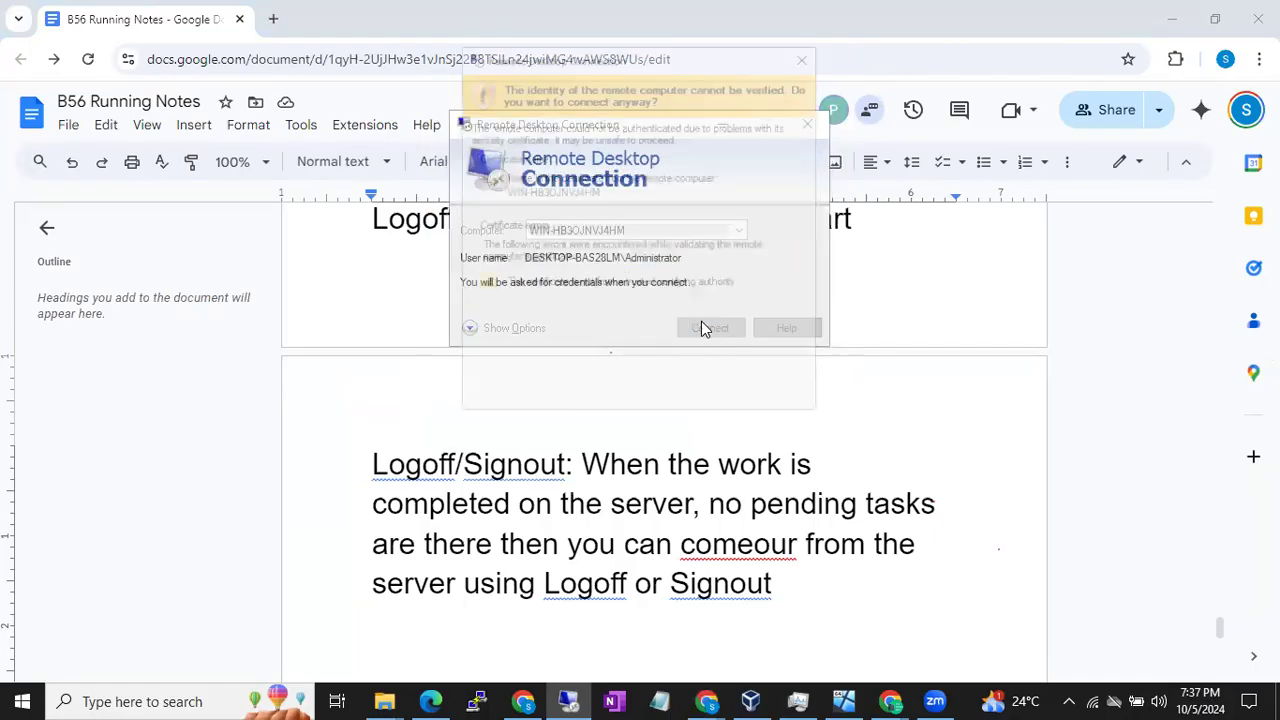
{"action": "left_click", "coordinate": [690, 392]}
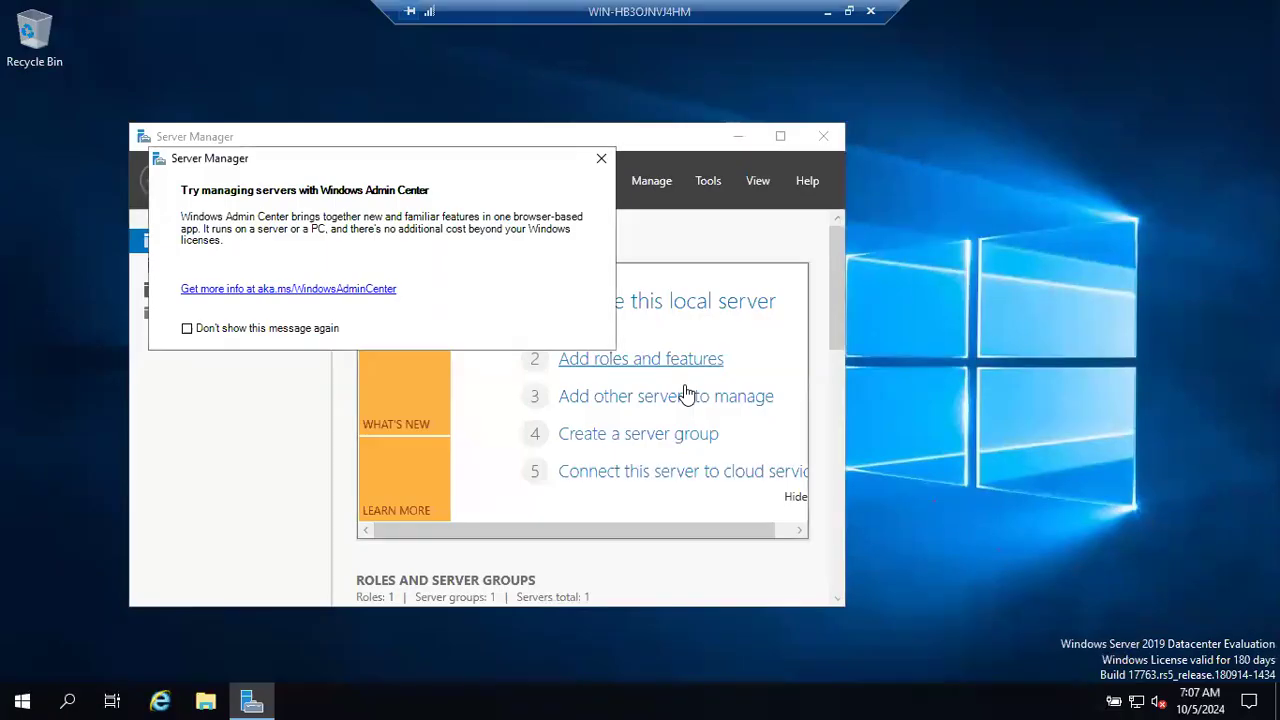
Close the Windows Admin Center message and minimize both Server Manager and the remote session to return to the notes.
{"action": "left_click", "coordinate": [603, 159]}
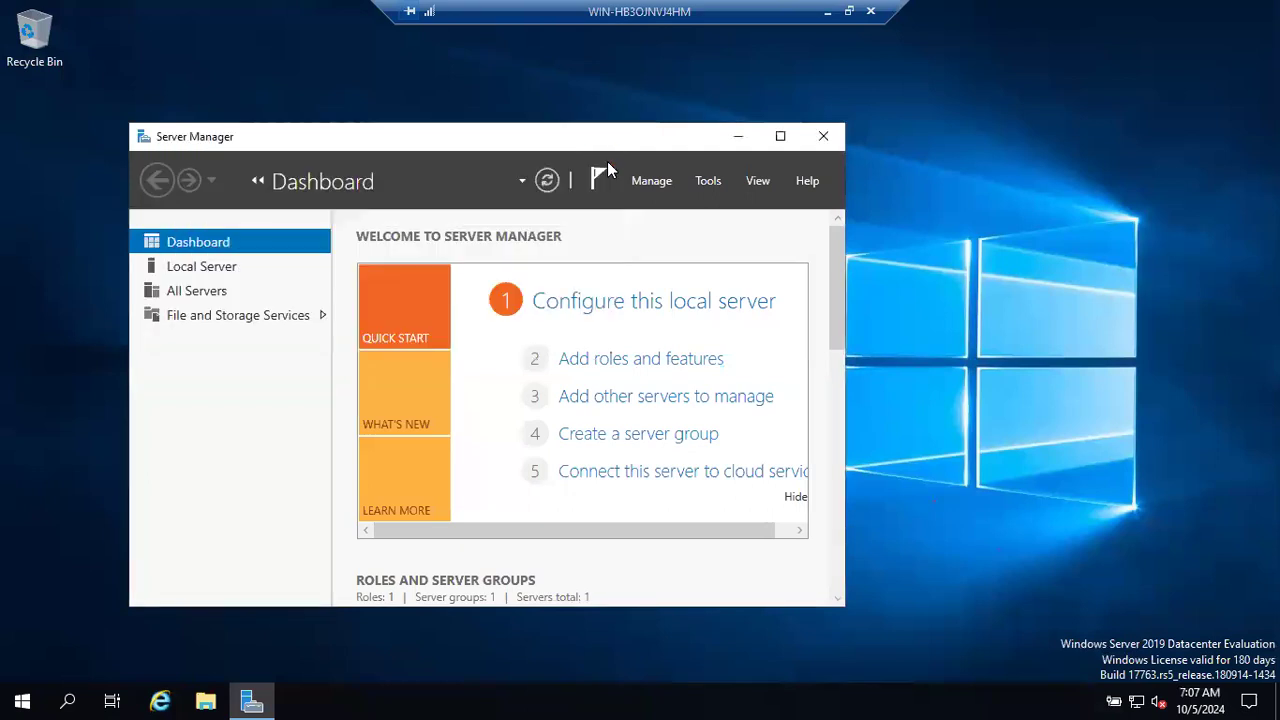
{"action": "left_click", "coordinate": [731, 134]}
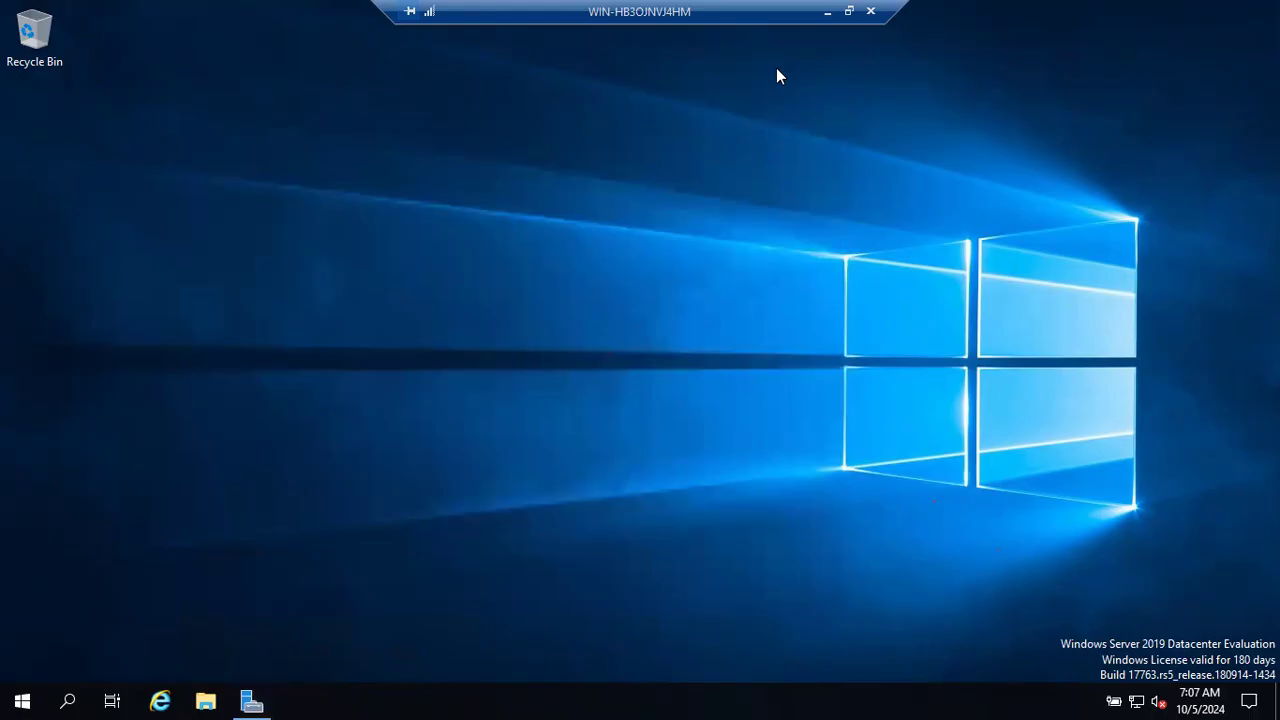
{"action": "left_click", "coordinate": [834, 12]}
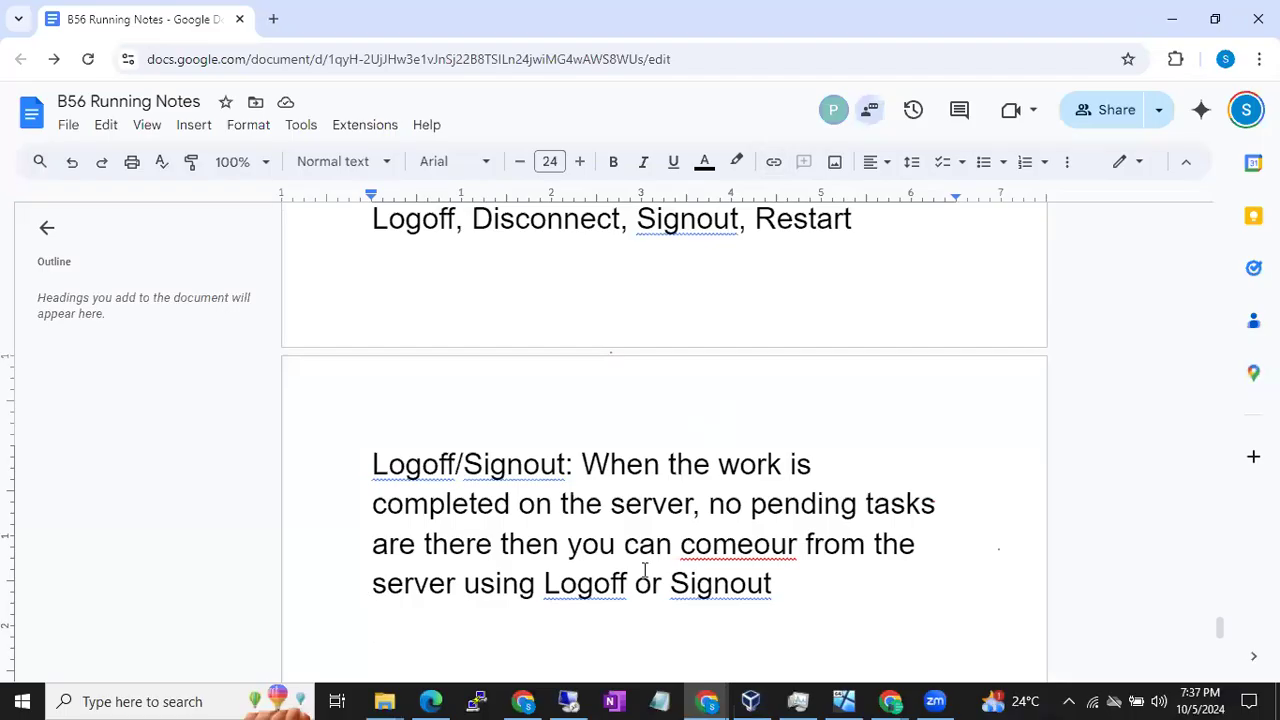
Add the line "Disconnect: If any pending are running in the machine that you initiated always disconnect from the server" below the Logoff/Signout note.
{"action": "type", "text": "Disco"}
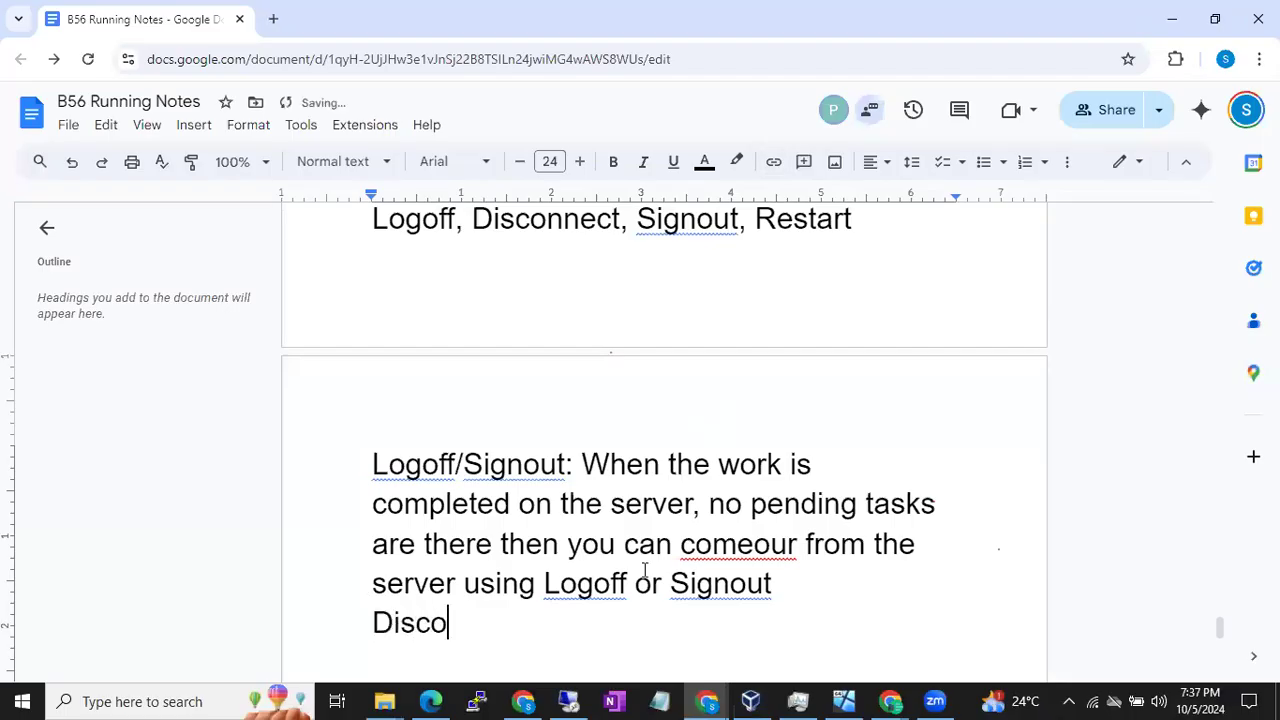
{"action": "type", "text": "nnect: If any"}
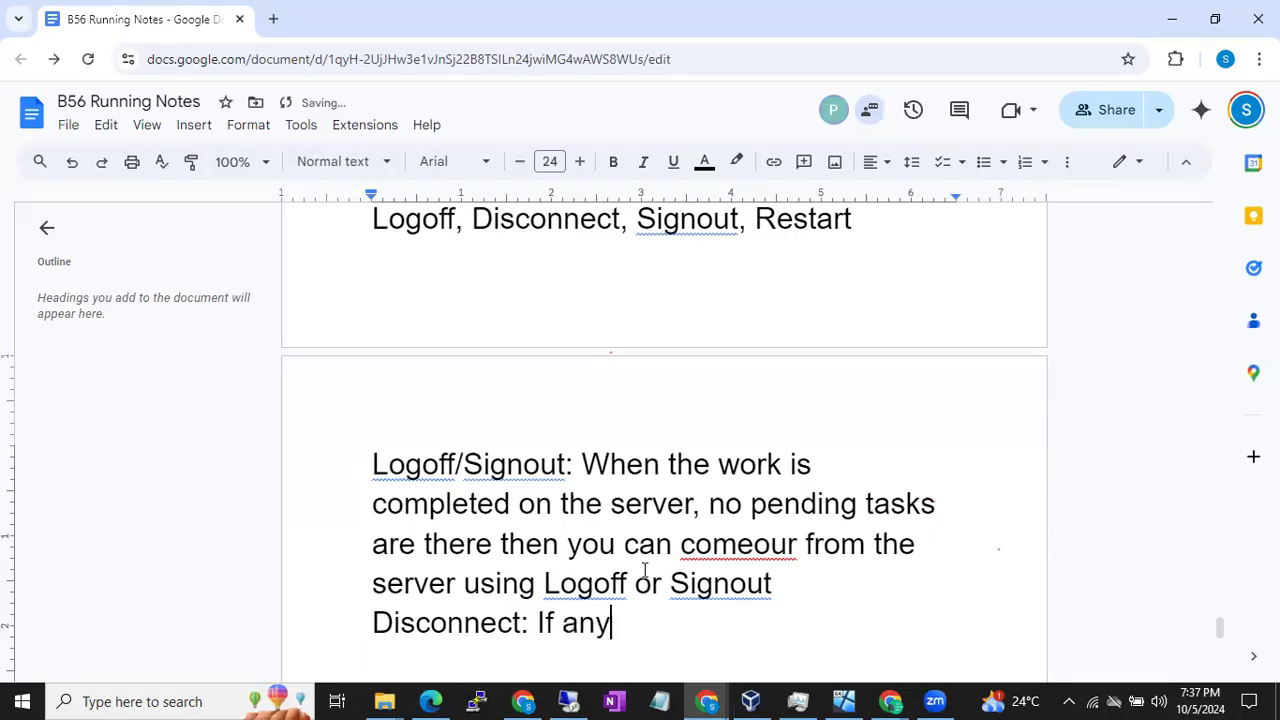
{"action": "type", "text": " pending "}
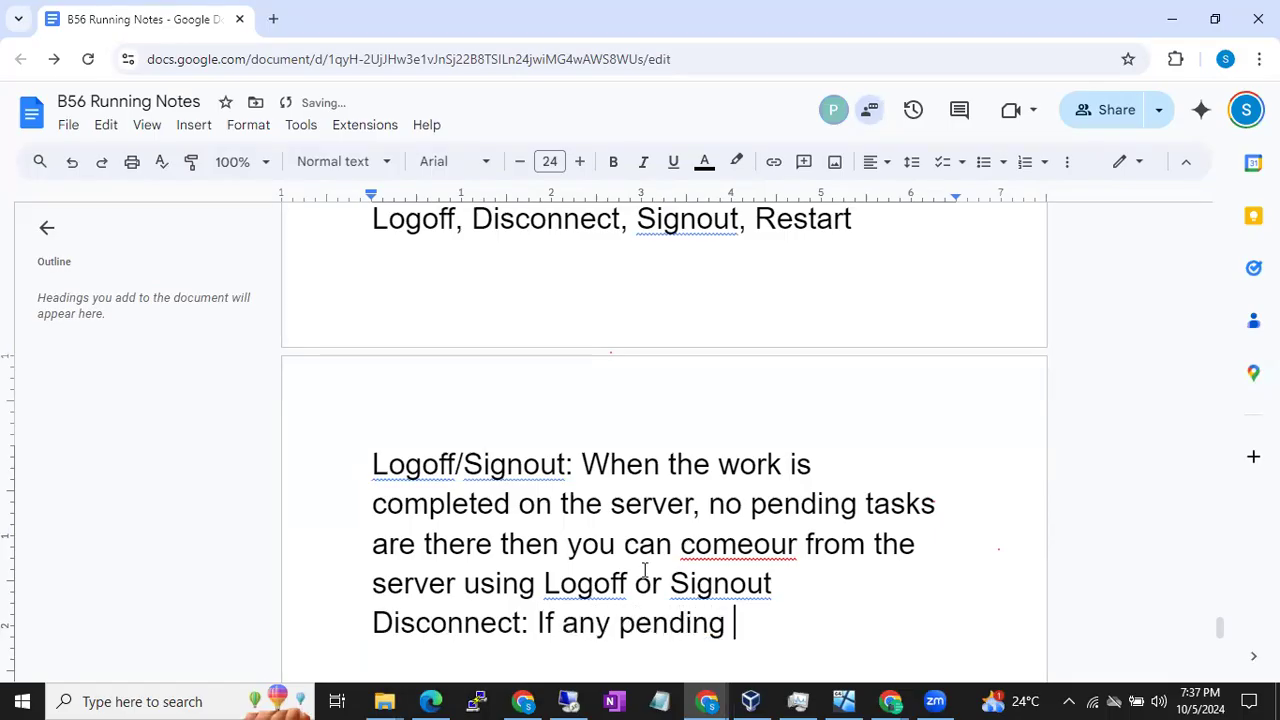
{"action": "type", "text": "are runn"}
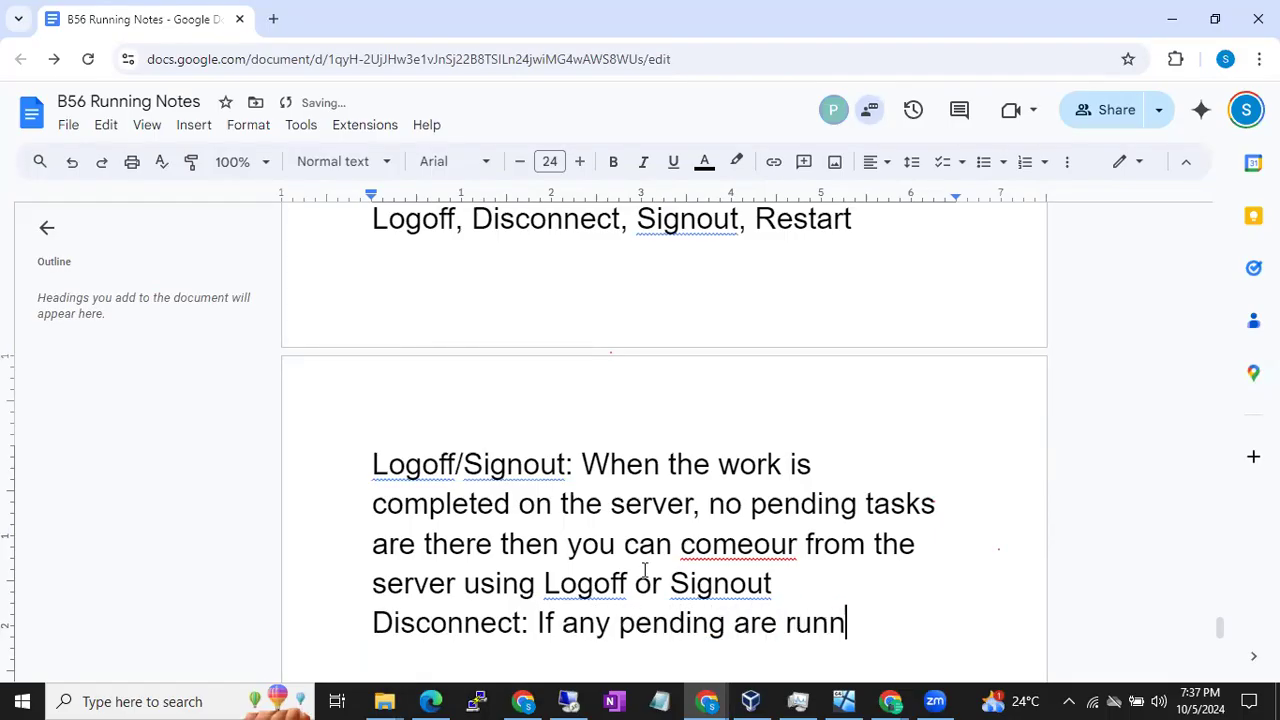
{"action": "type", "text": "ing in the "}
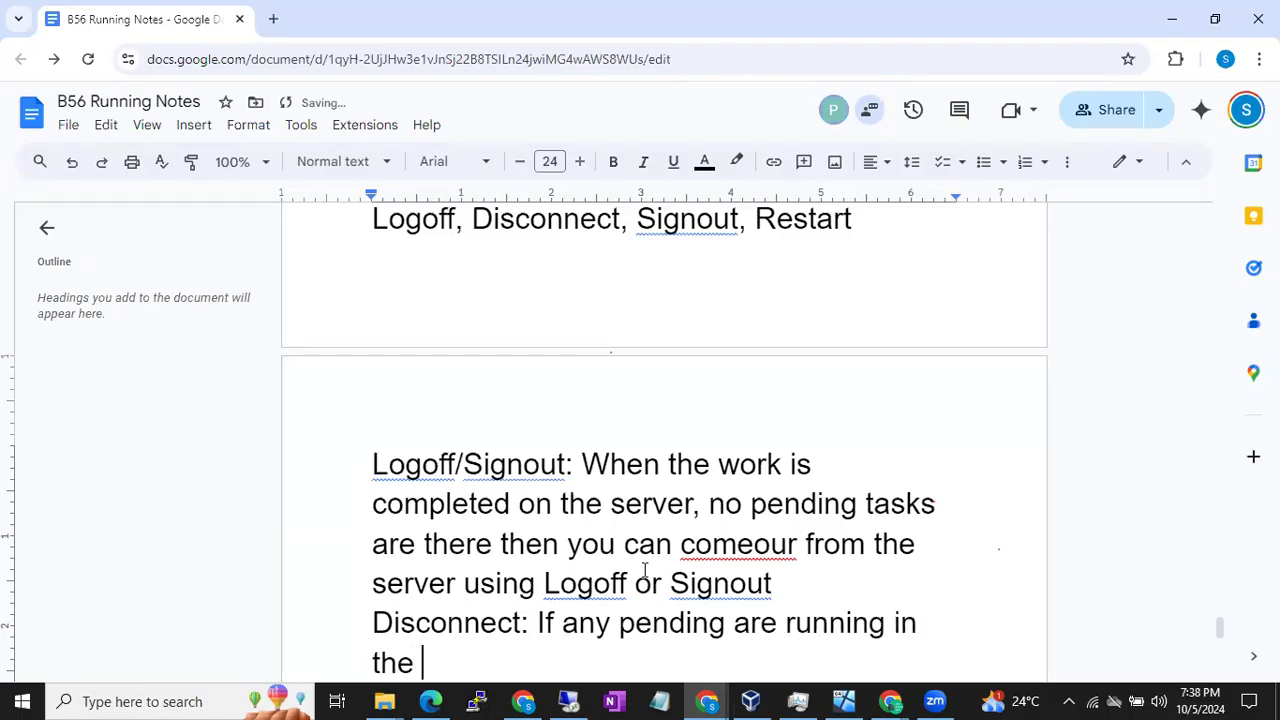
{"action": "type", "text": "machine that you "}
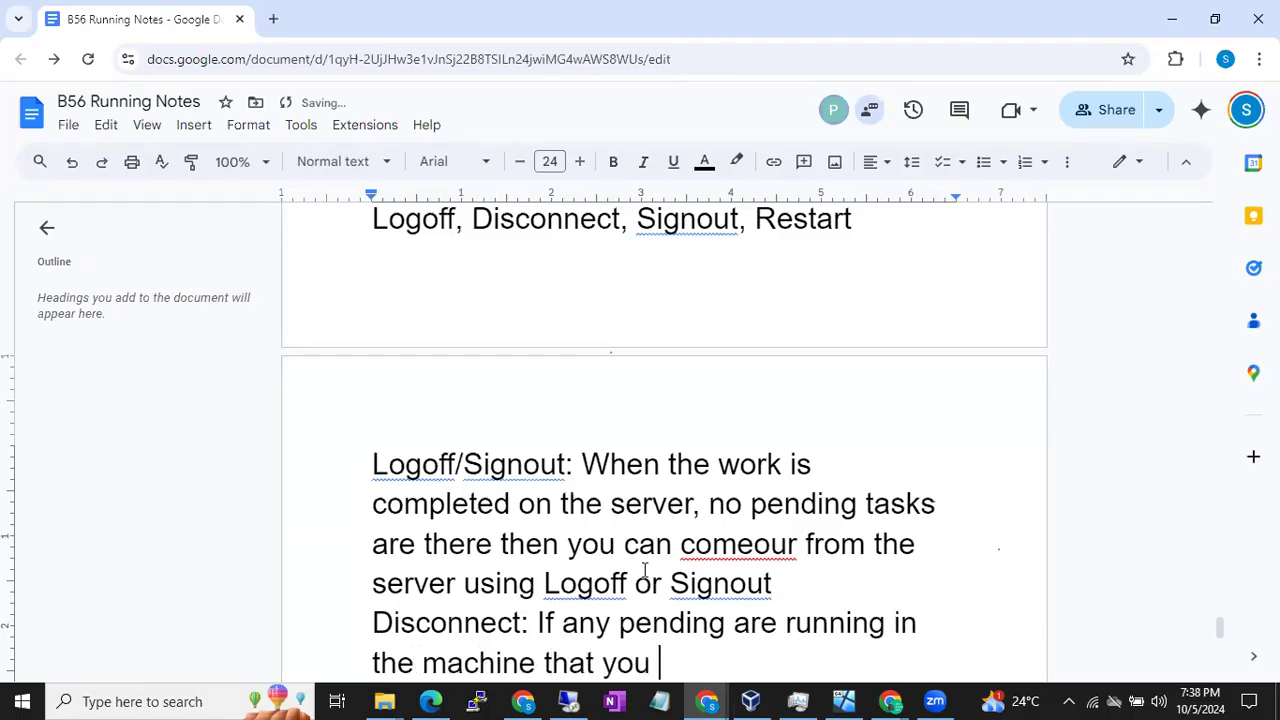
{"action": "type", "text": "initiat"}
{"action": "key", "text": "BackSpace"}
{"action": "type", "text": "ated alwasy"}
{"action": "key", "text": "BackSpace"}
{"action": "key", "text": "BackSpace"}
{"action": "type", "text": "ys disconnec"}
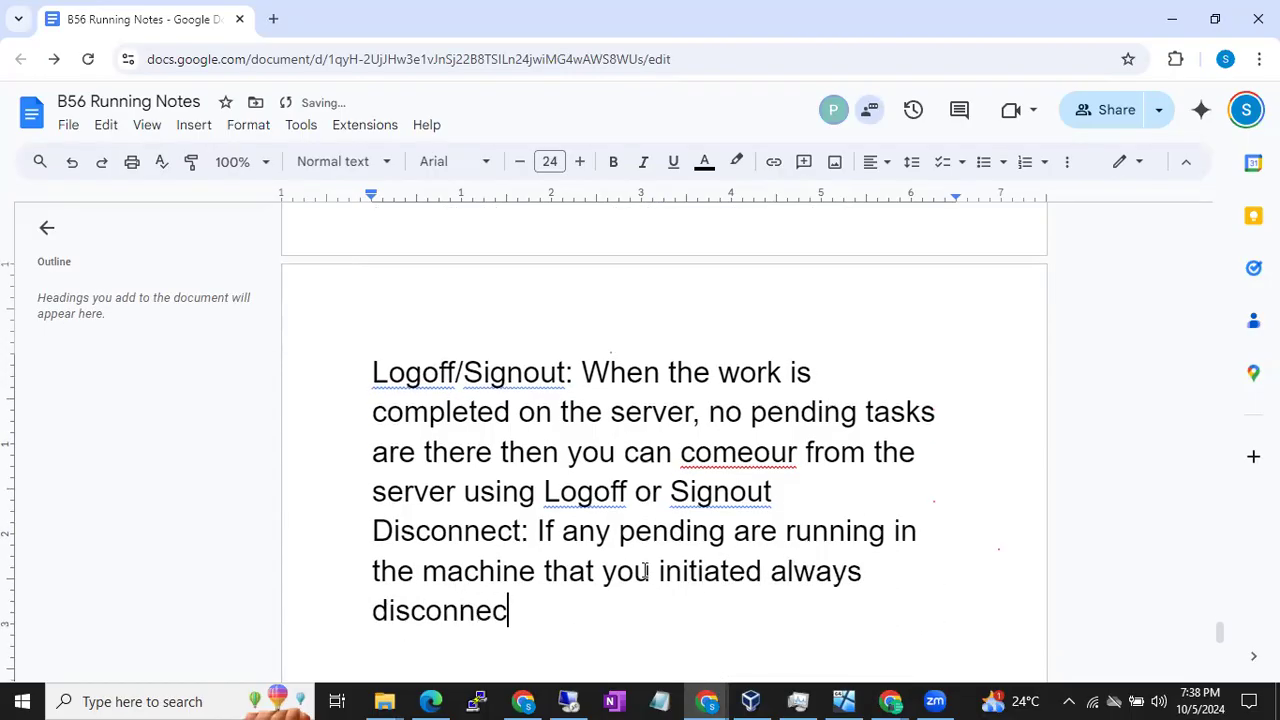
{"action": "type", "text": "t from the server"}
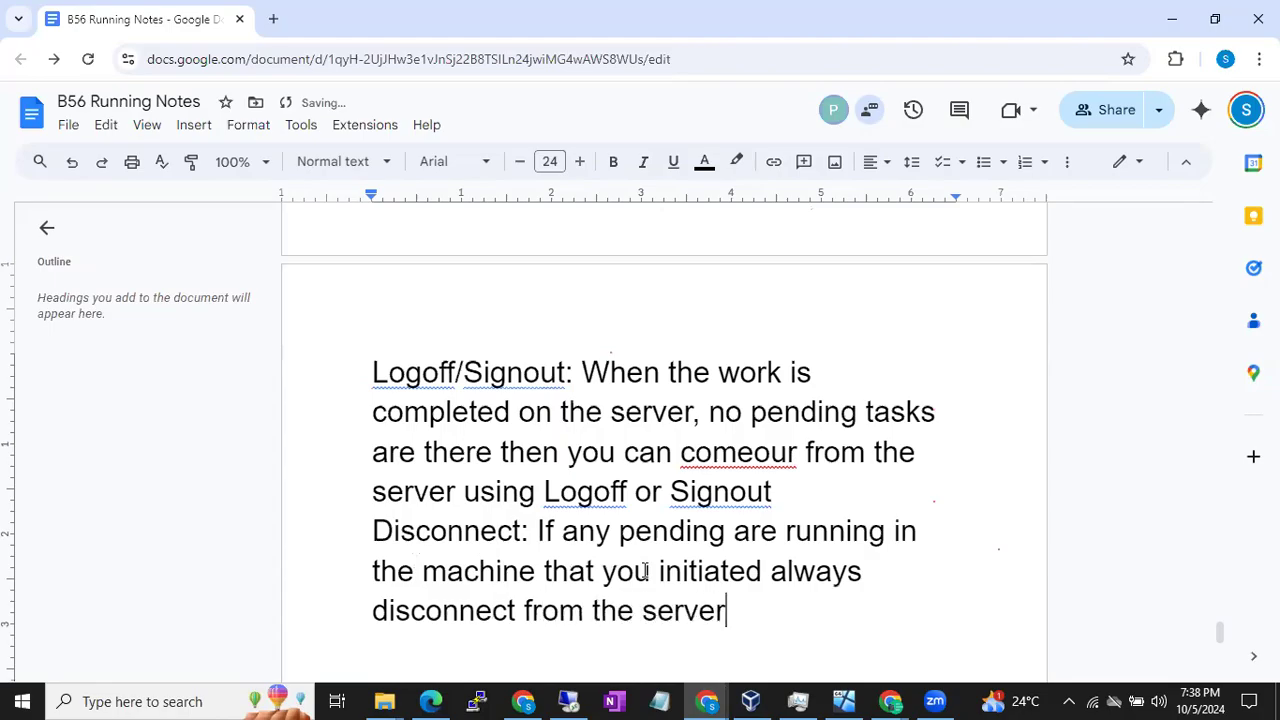
Add the heading "Pre. Req. to Install the Sql server" after a blank line below the Disconnect note.
{"action": "key", "text": "Return"}
{"action": "key", "text": "Return"}
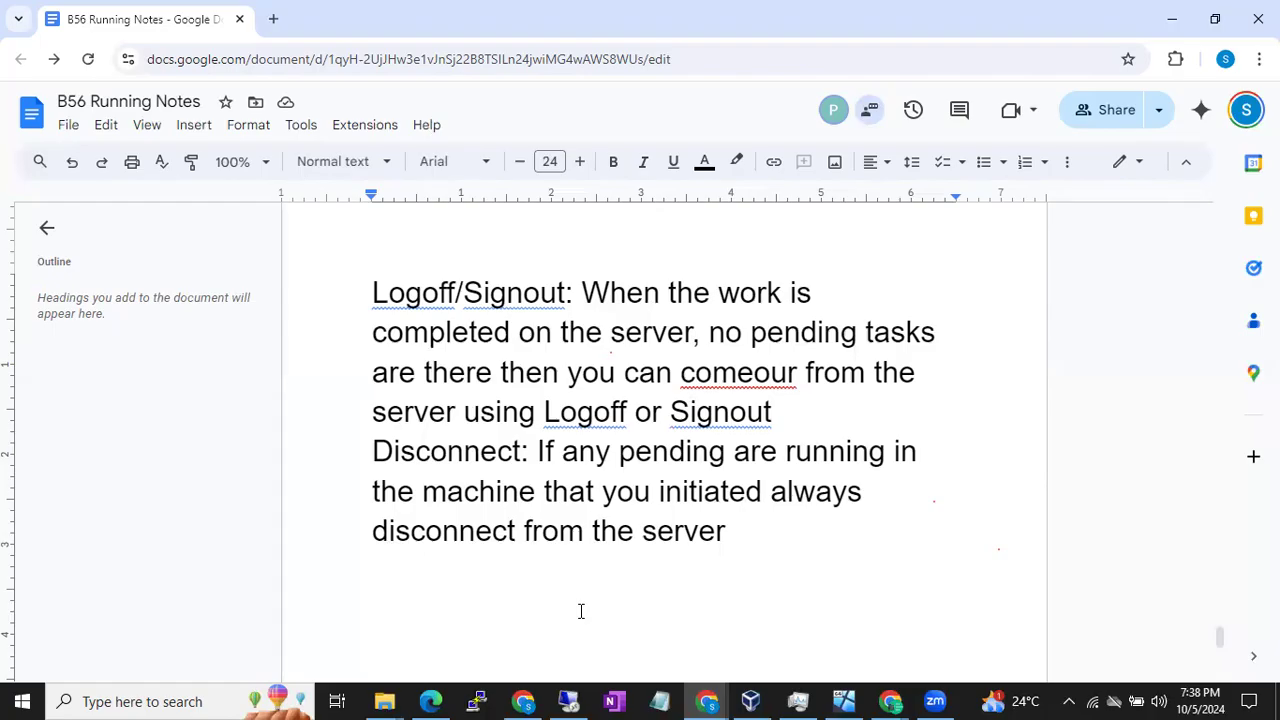
{"action": "type", "text": "Pre"}
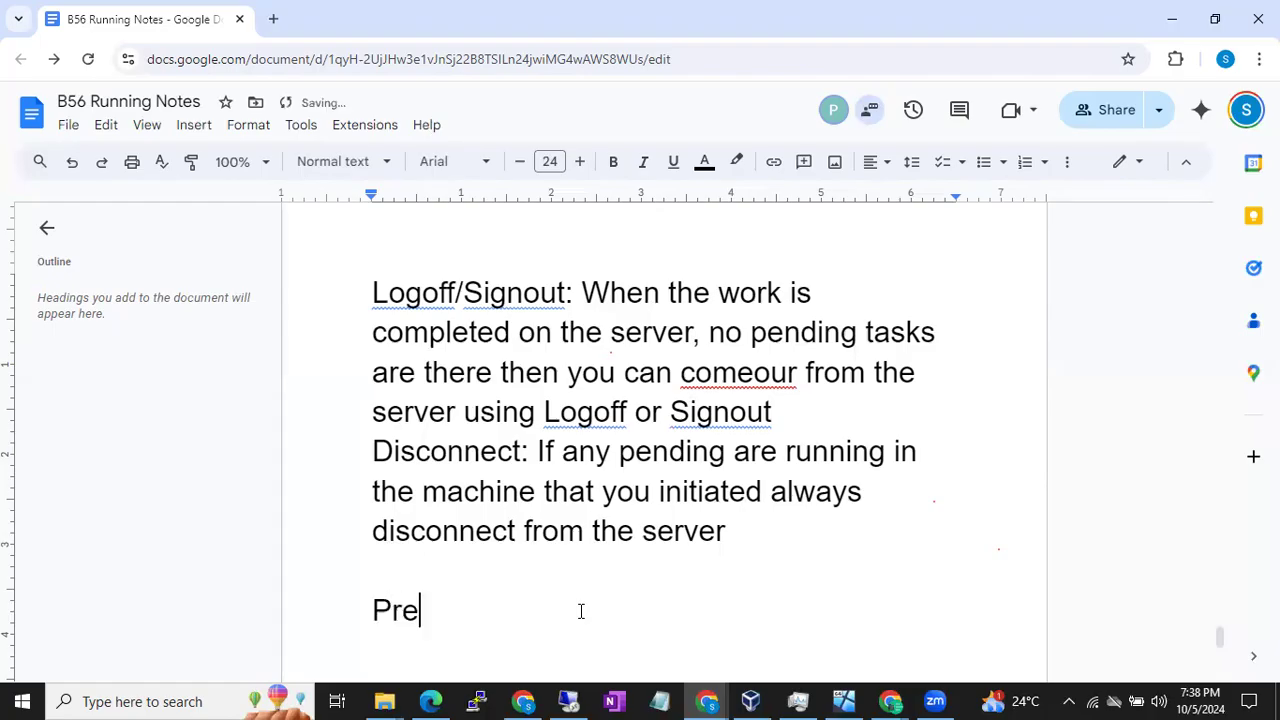
{"action": "key", "text": "BackSpace"}
{"action": "type", "text": ". Req. "}
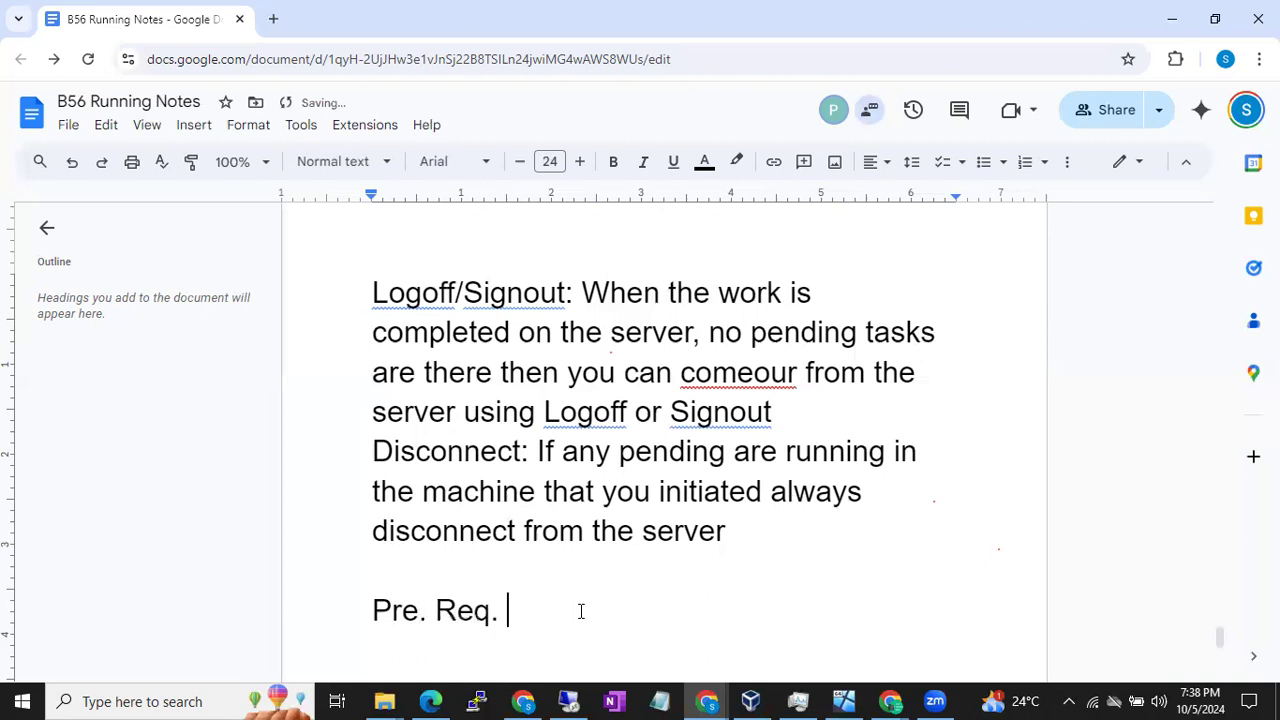
{"action": "type", "text": "to Install the S"}
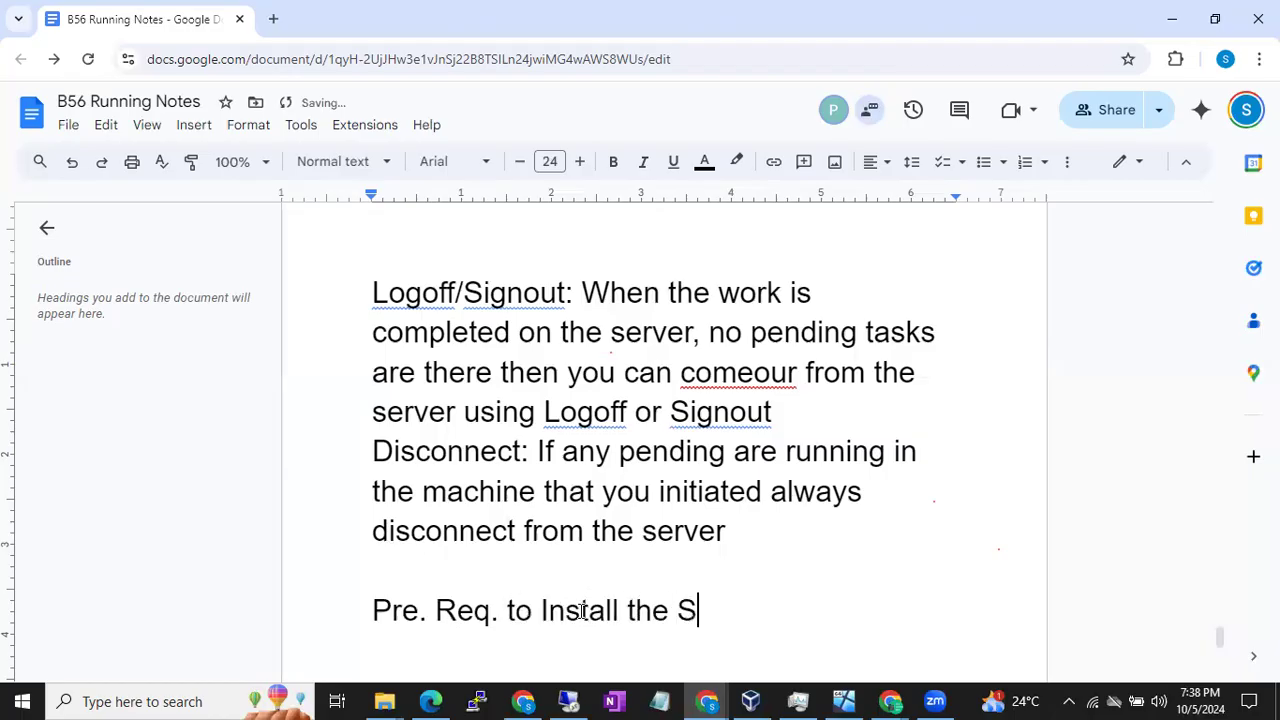
{"action": "type", "text": "ql server"}
{"action": "key", "text": "Return"}
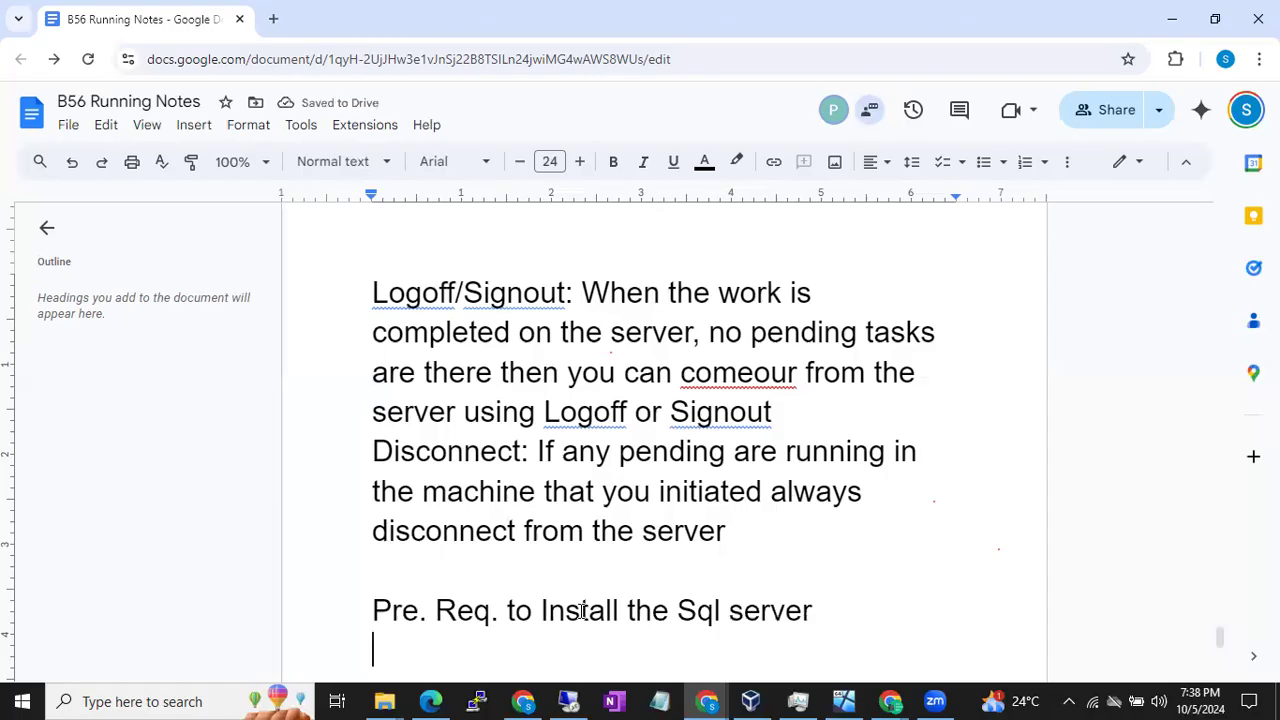
Start a numbered list under the Sql server prerequisites heading with the item ".net framework- WIndows Team".
{"action": "type", "text": "1. "}
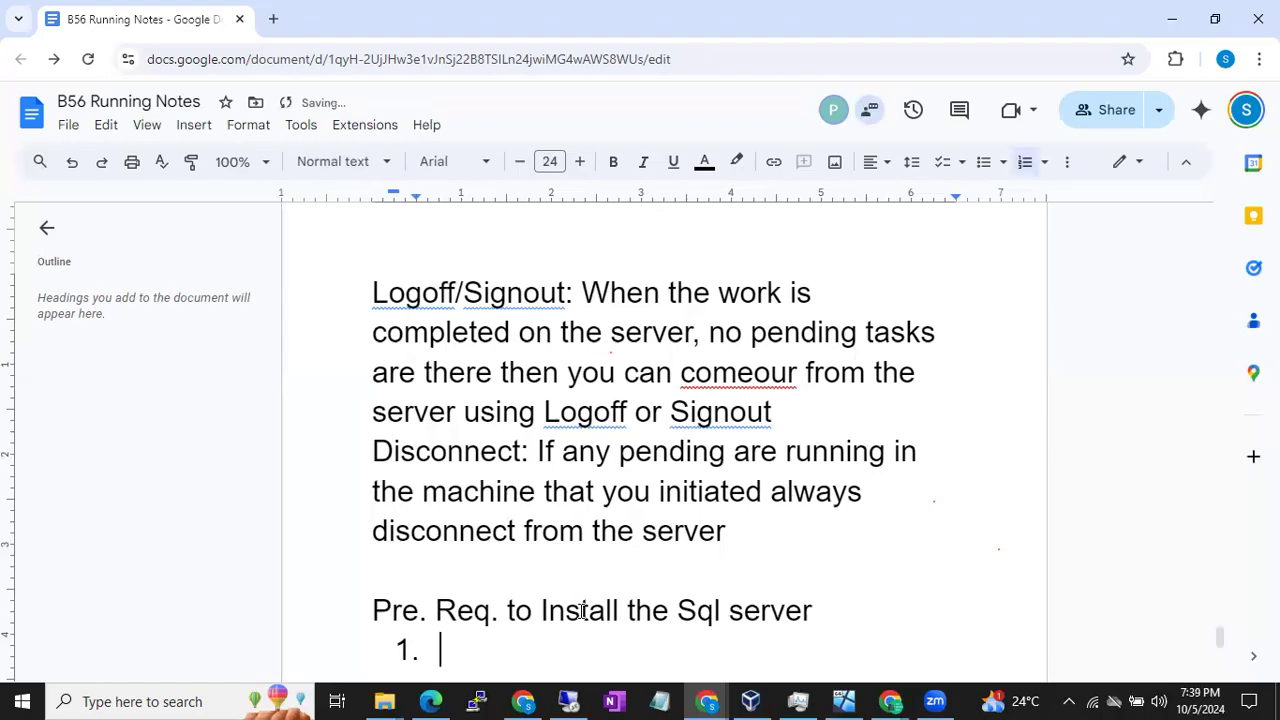
{"action": "type", "text": ".net fra"}
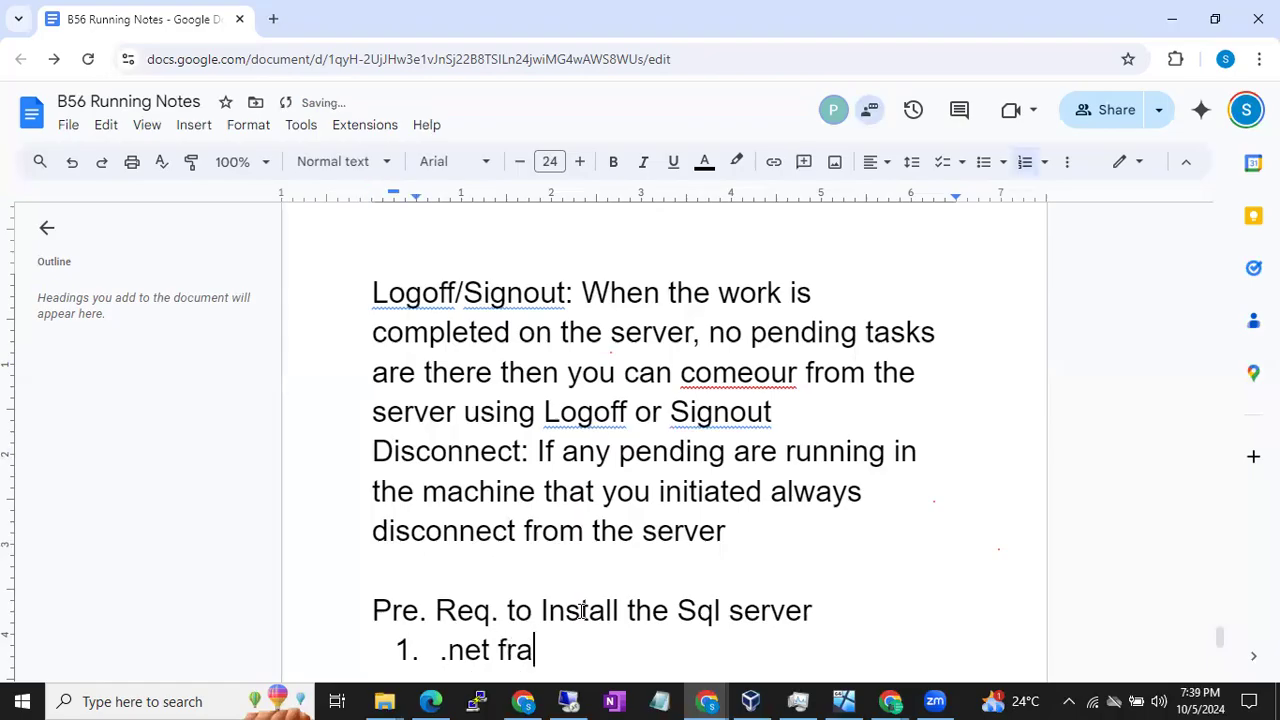
{"action": "type", "text": "mework"}
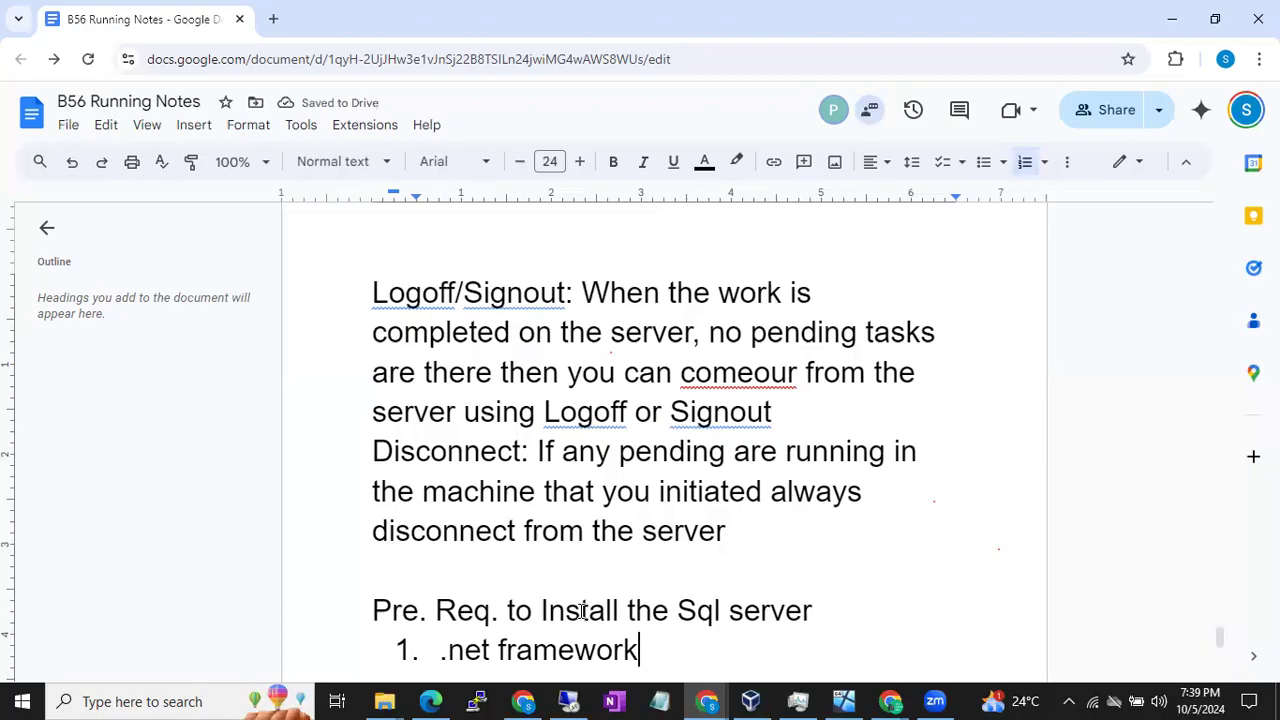
{"action": "type", "text": "- WIndows "}
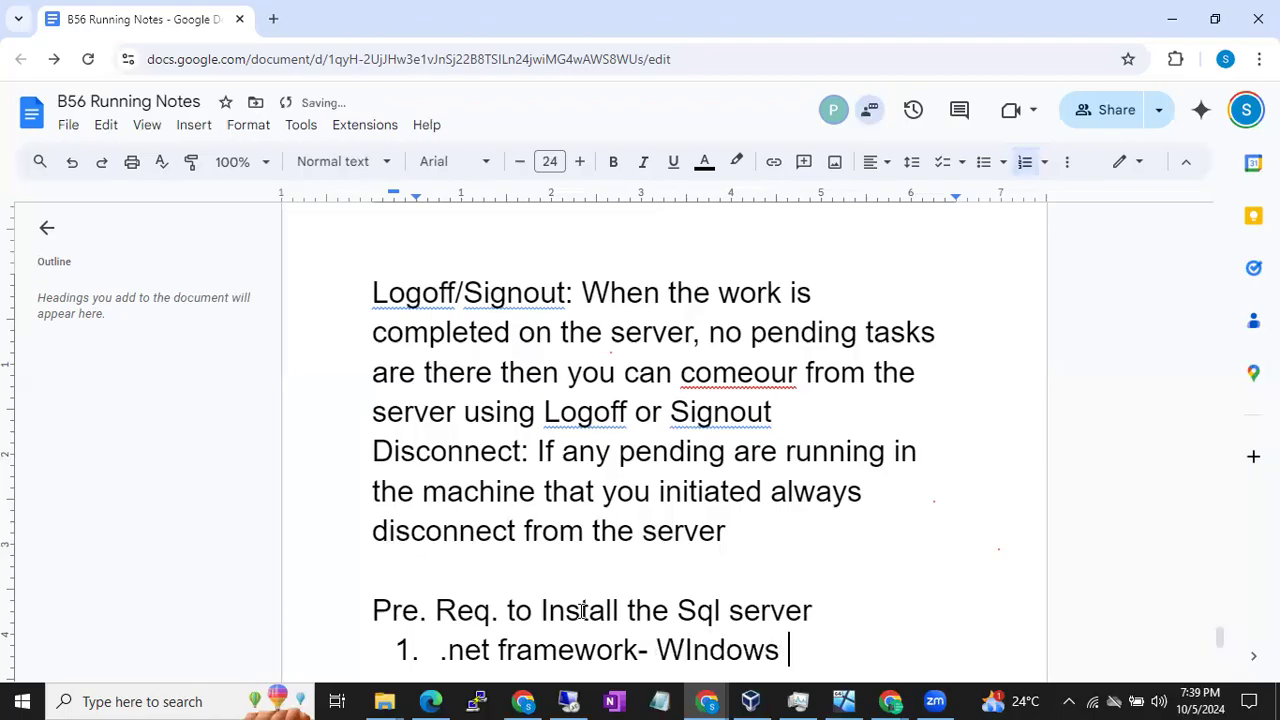
{"action": "type", "text": "Team"}
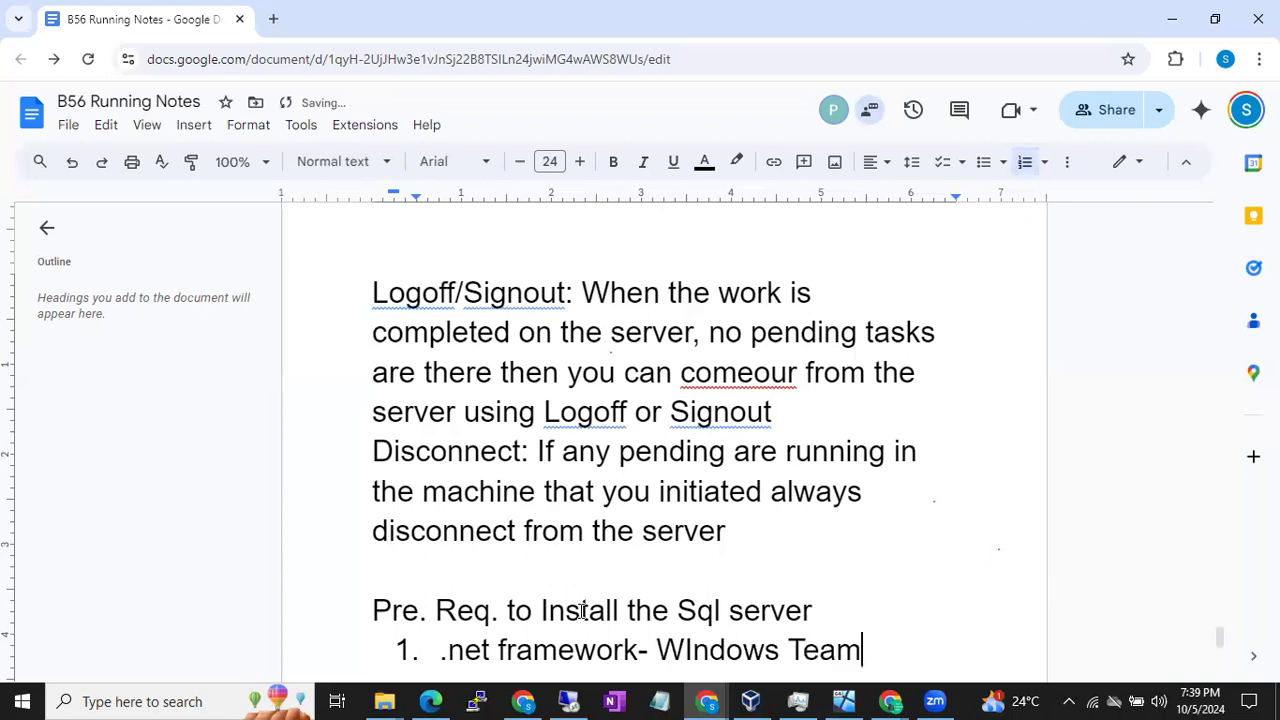
{"action": "key", "text": "Return"}
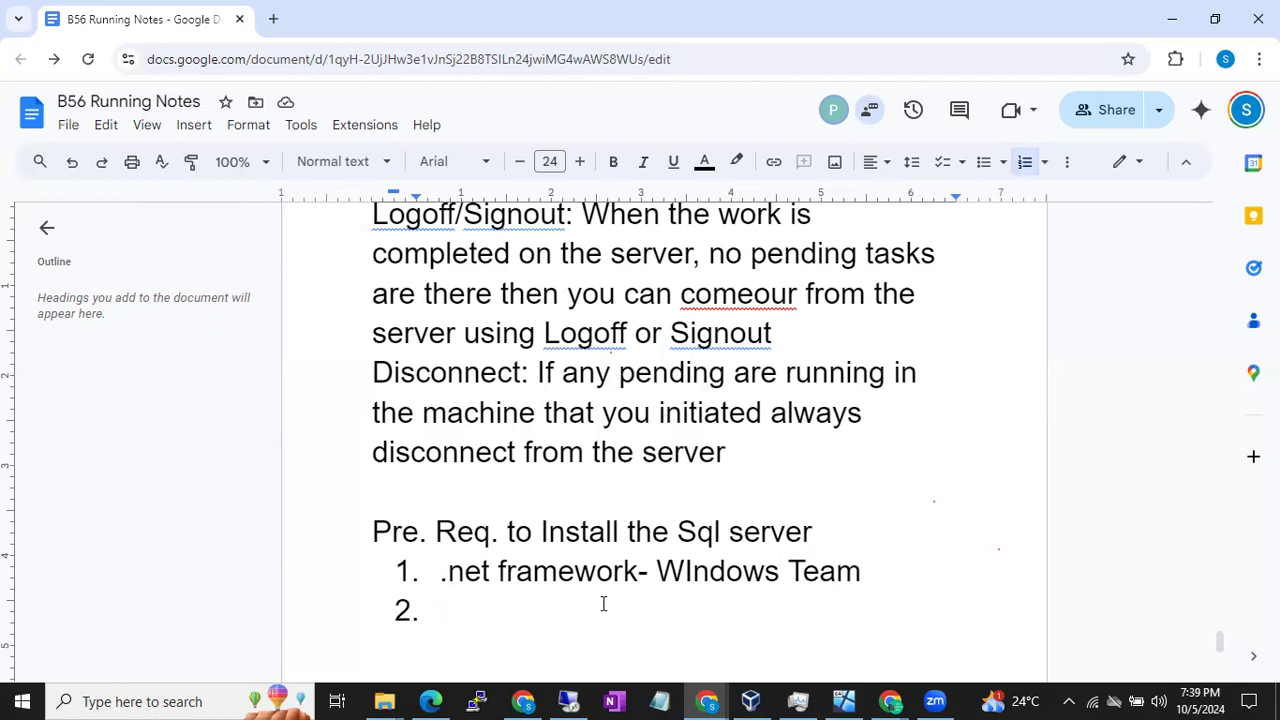
End the list and add the heading "Hardware components" with the first numbered item "1 Core CPU- Min.".
{"action": "key", "text": "Return"}
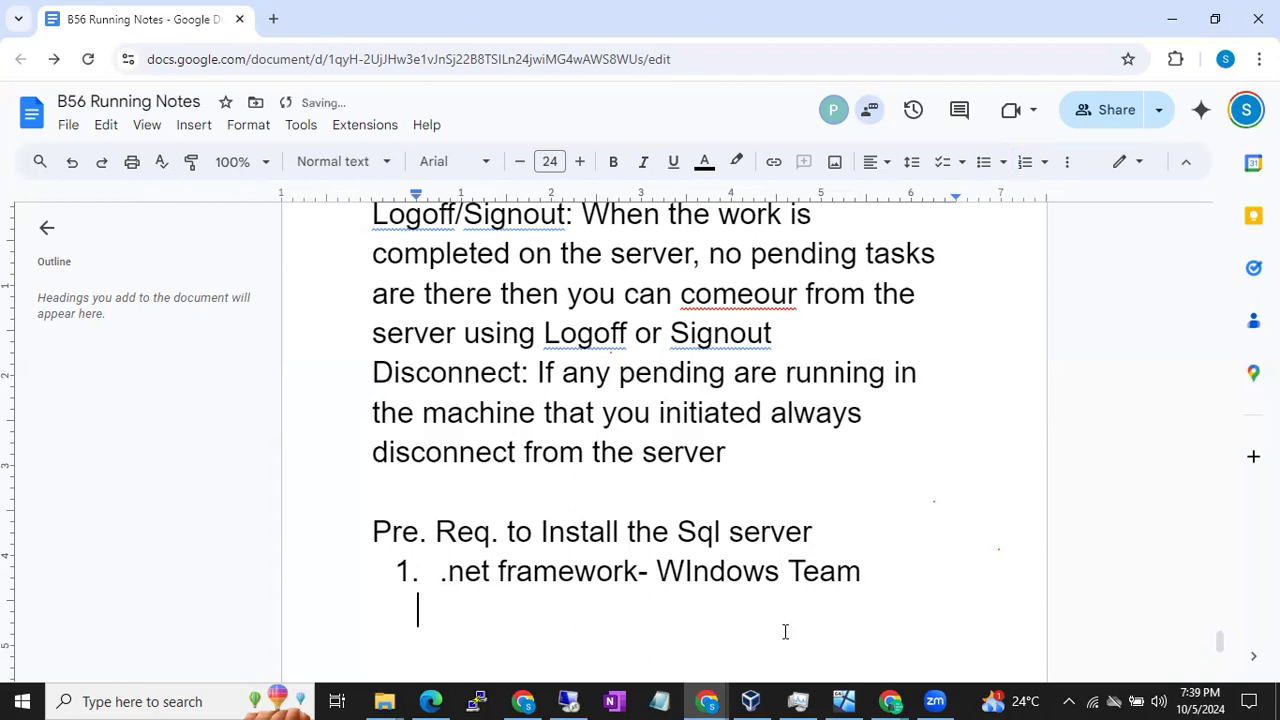
{"action": "type", "text": "Hardw"}
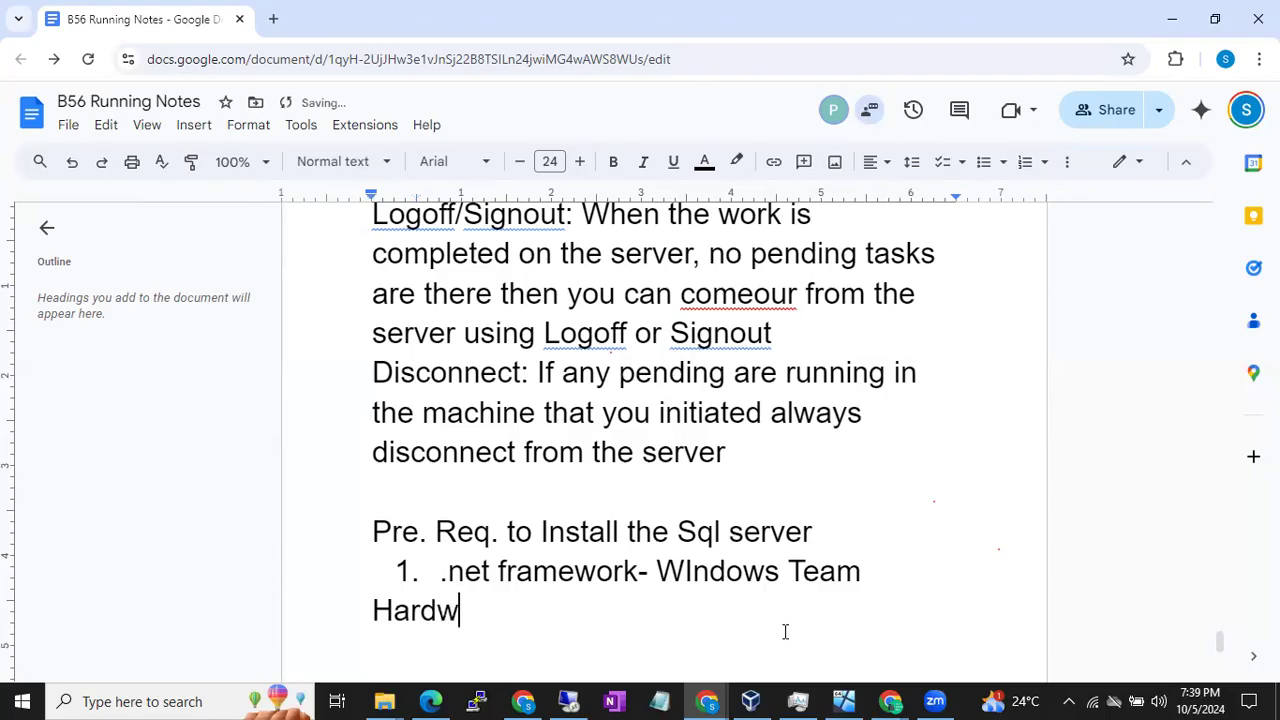
{"action": "type", "text": "are comp"}
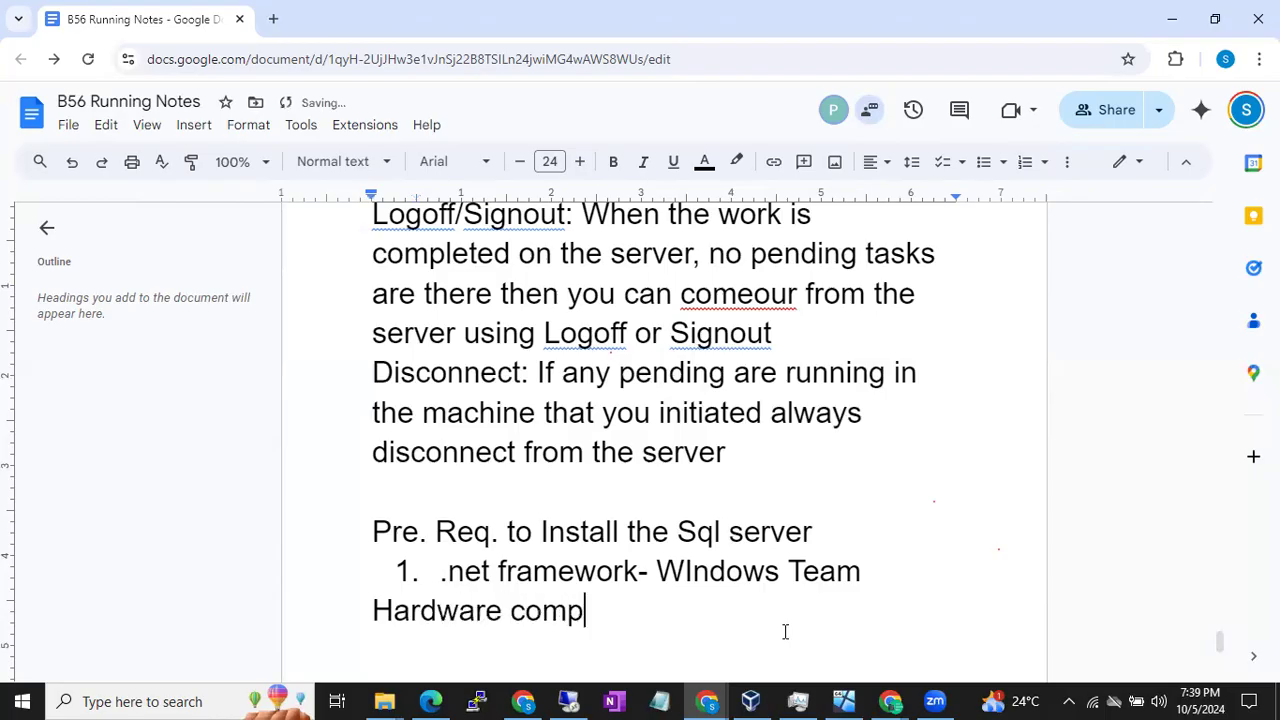
{"action": "type", "text": "onents"}
{"action": "key", "text": "Return"}
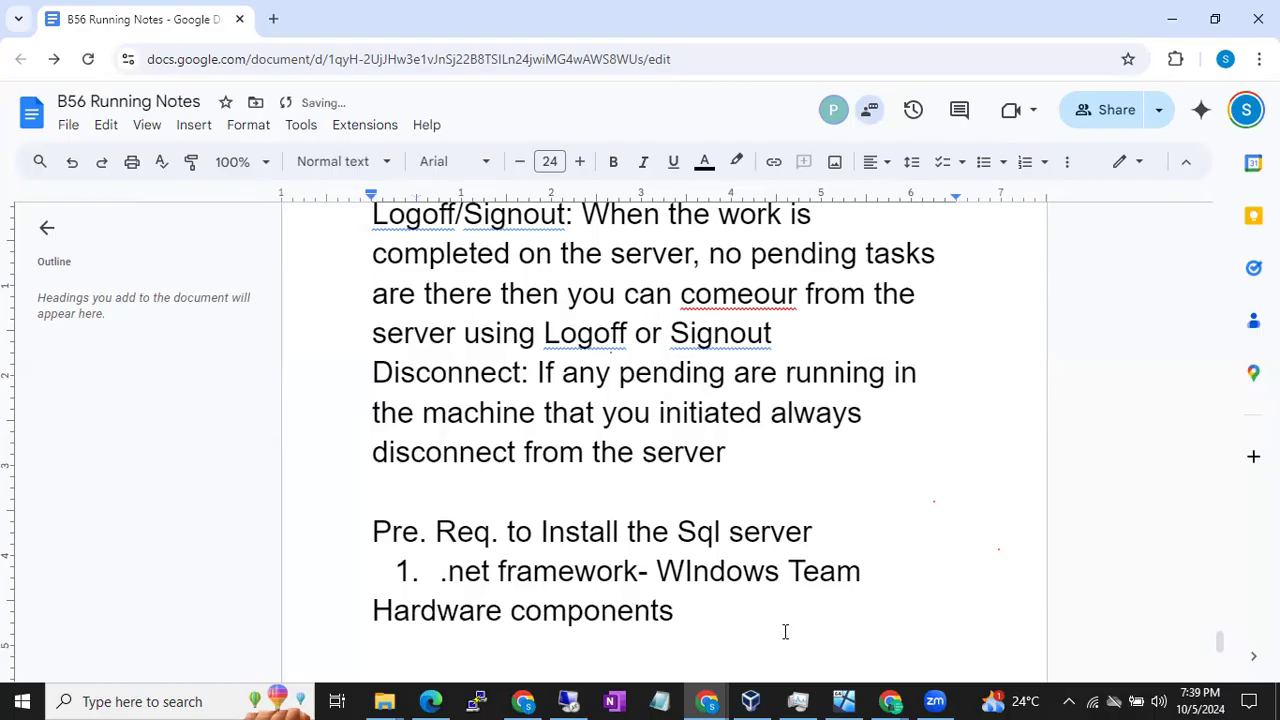
{"action": "type", "text": "1. "}
{"action": "type", "text": "1 Core"}
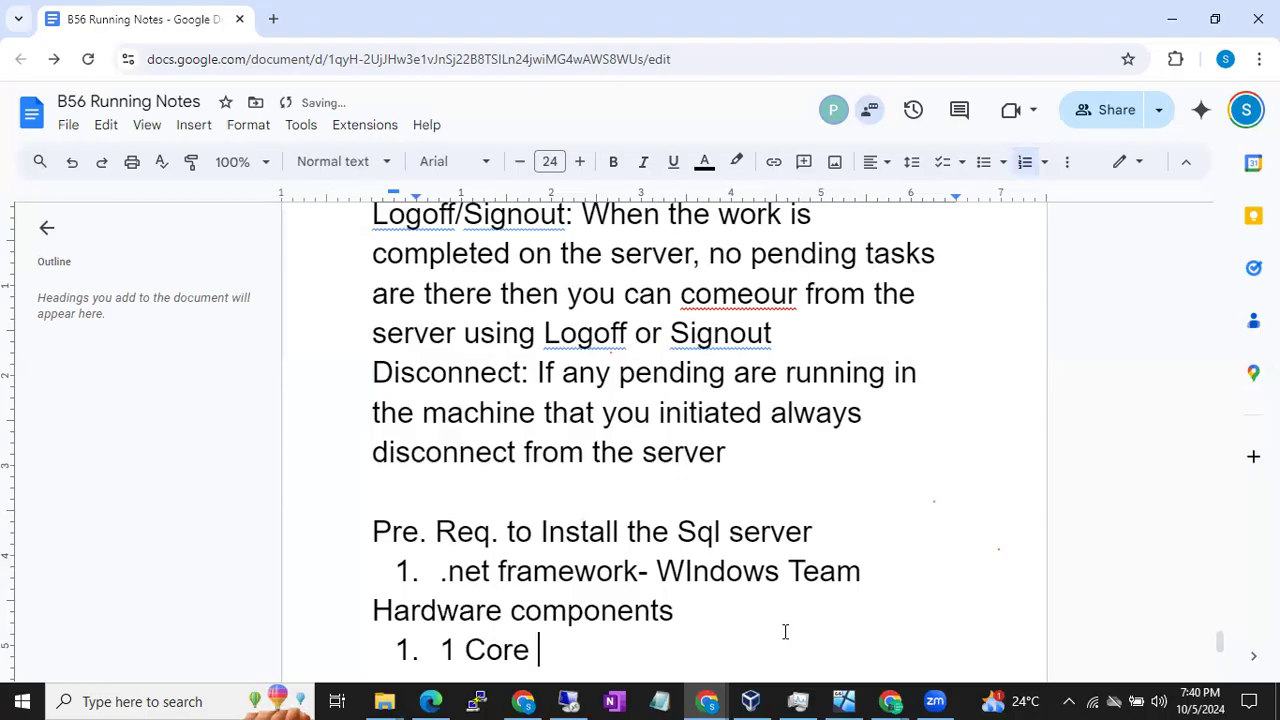
{"action": "type", "text": " CPU- Min.s"}
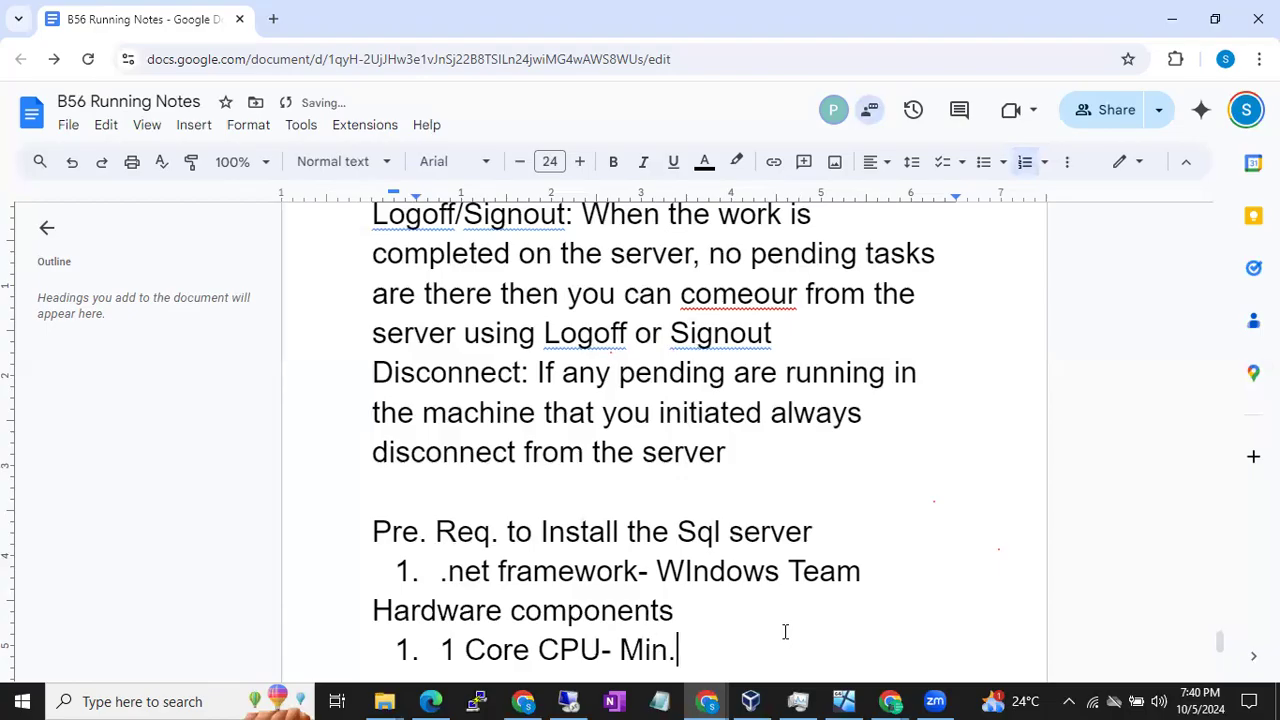
{"action": "key", "text": "BackSpace"}
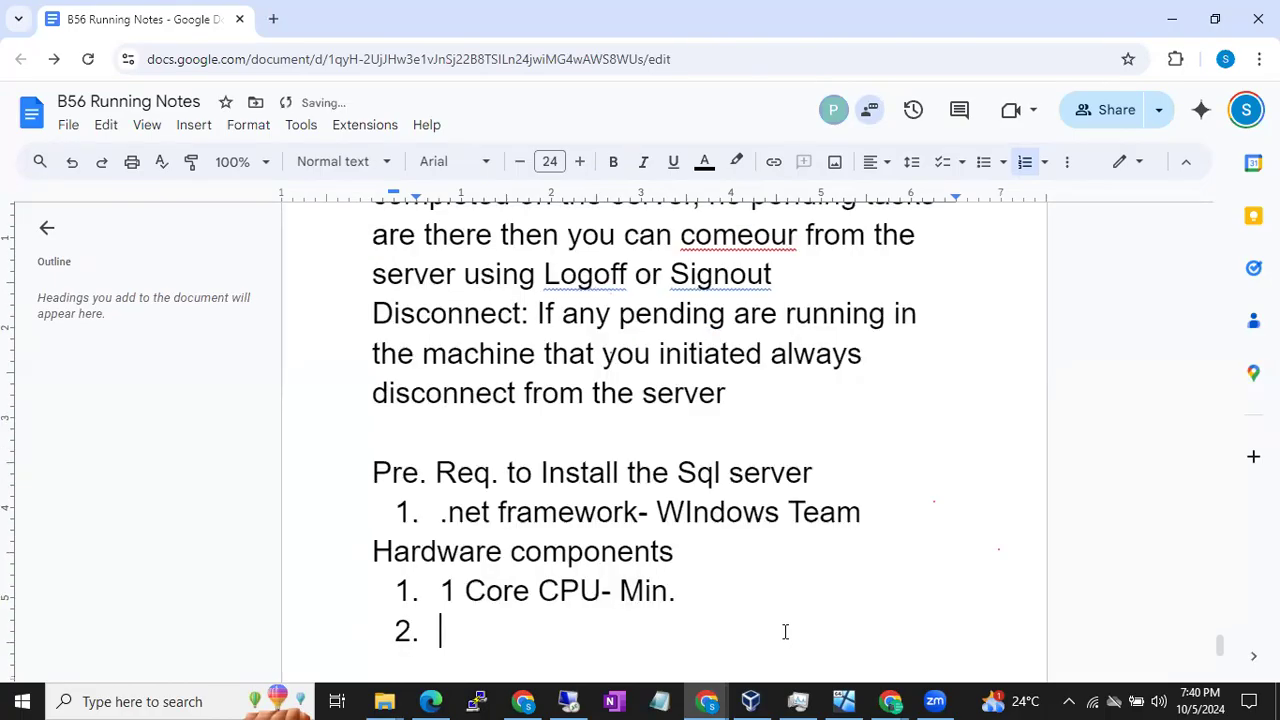
Add the second hardware item "2 to 4GB Ram - Based on the sql server version".
{"action": "key", "text": "Return"}
{"action": "type", "text": "4"}
{"action": "key", "text": "BackSpace"}
{"action": "type", "text": "2 to 4"}
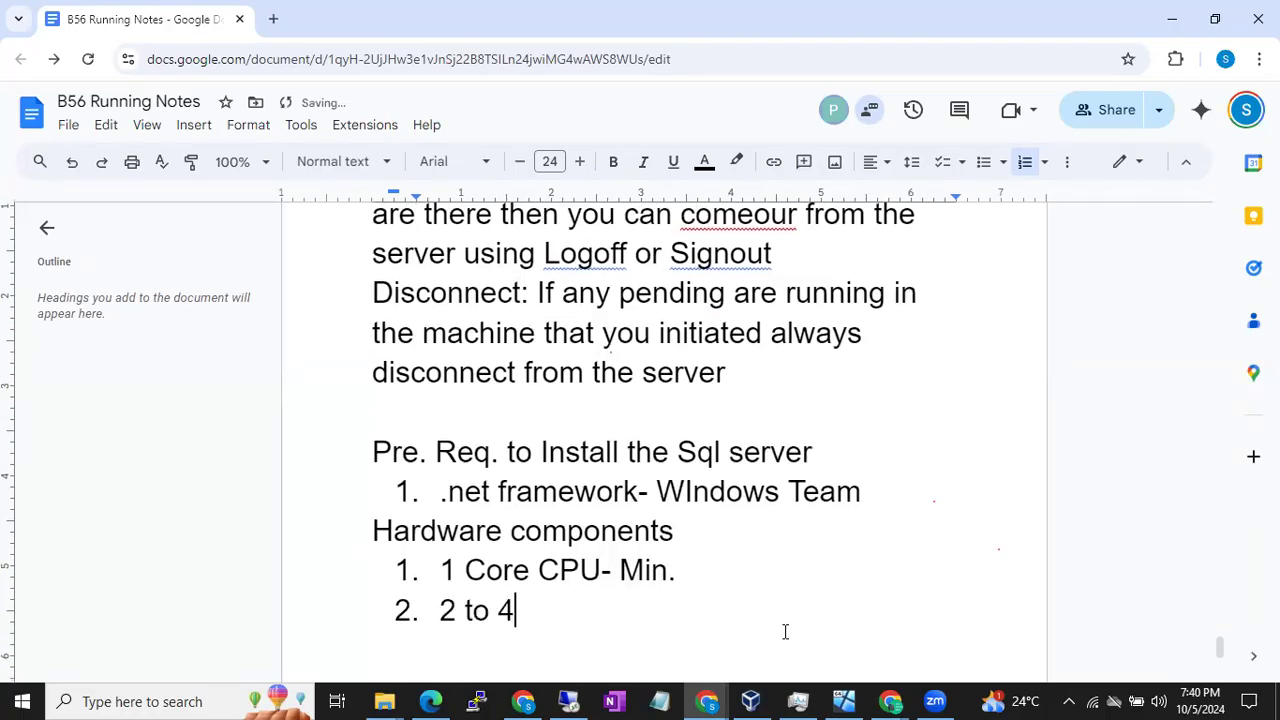
{"action": "type", "text": "GB Ram "}
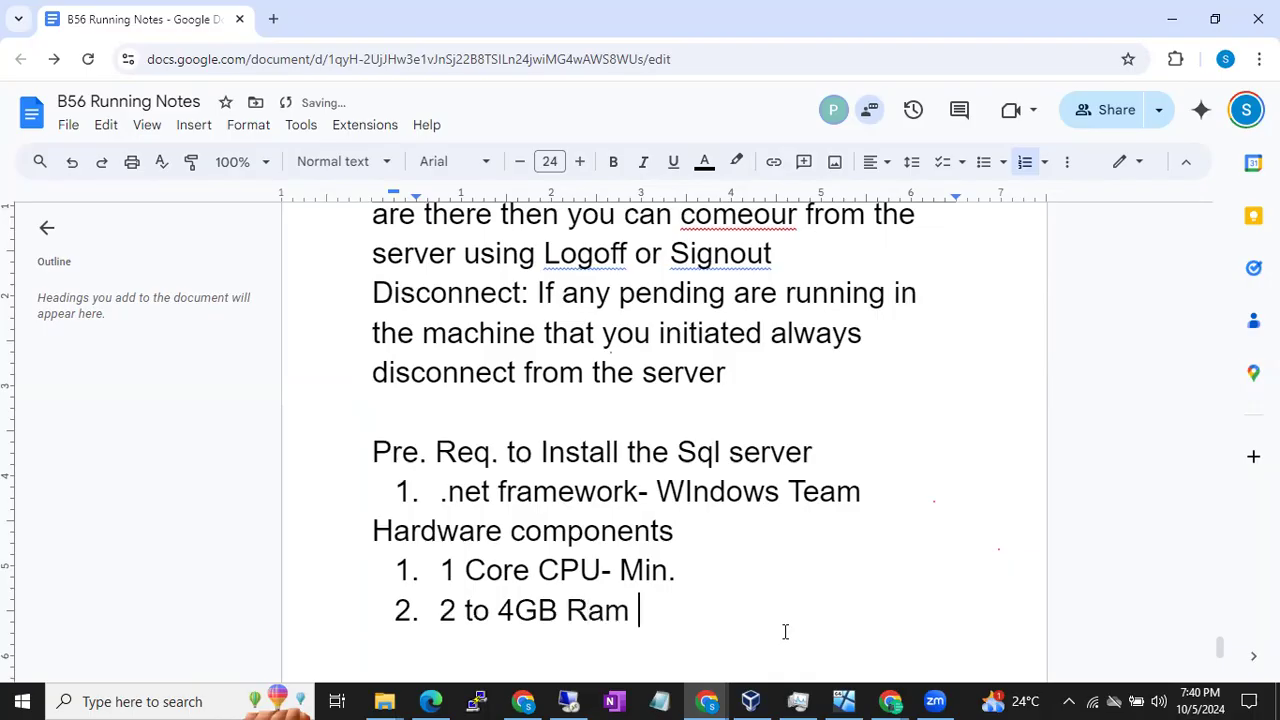
{"action": "type", "text": "- Sql"}
{"action": "key", "text": "BackSpace"}
{"action": "key", "text": "BackSpace"}
{"action": "key", "text": "BackSpace"}
{"action": "key", "text": "BackSpace"}
{"action": "type", "text": "Based "}
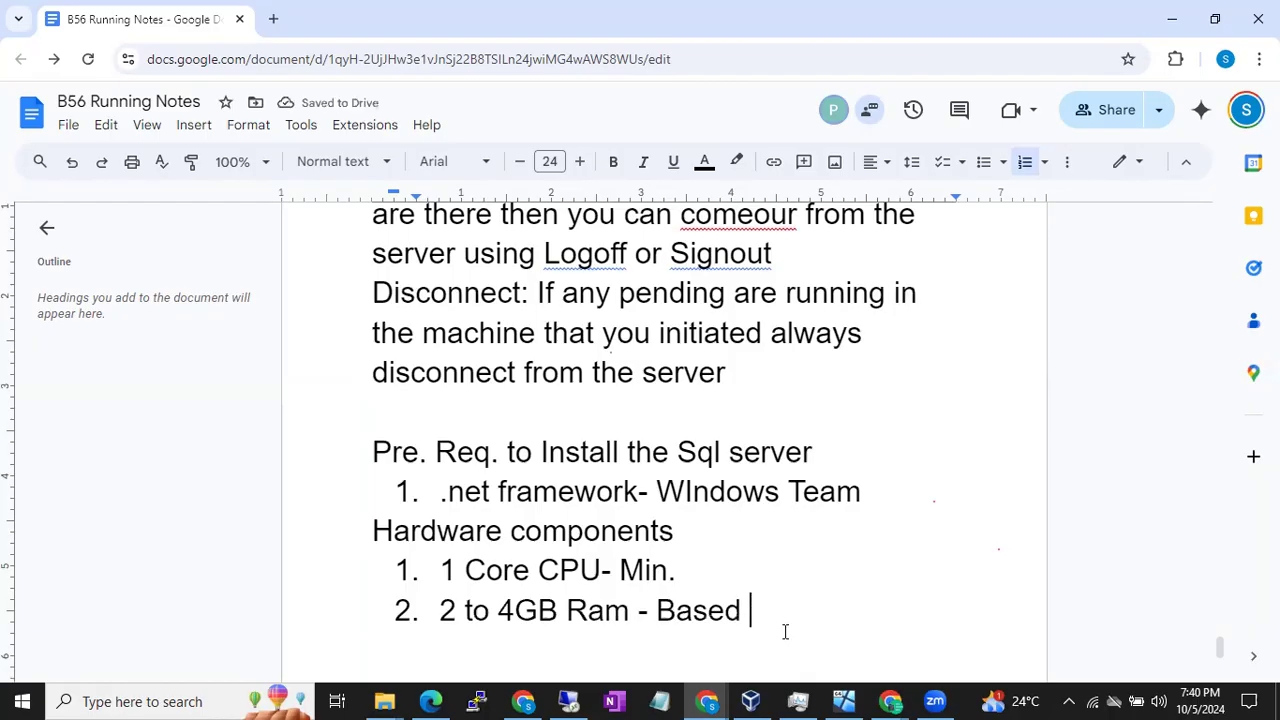
{"action": "type", "text": "on the sql ser"}
{"action": "key", "text": "BackSpace"}
{"action": "key", "text": "BackSpace"}
{"action": "type", "text": "server version"}
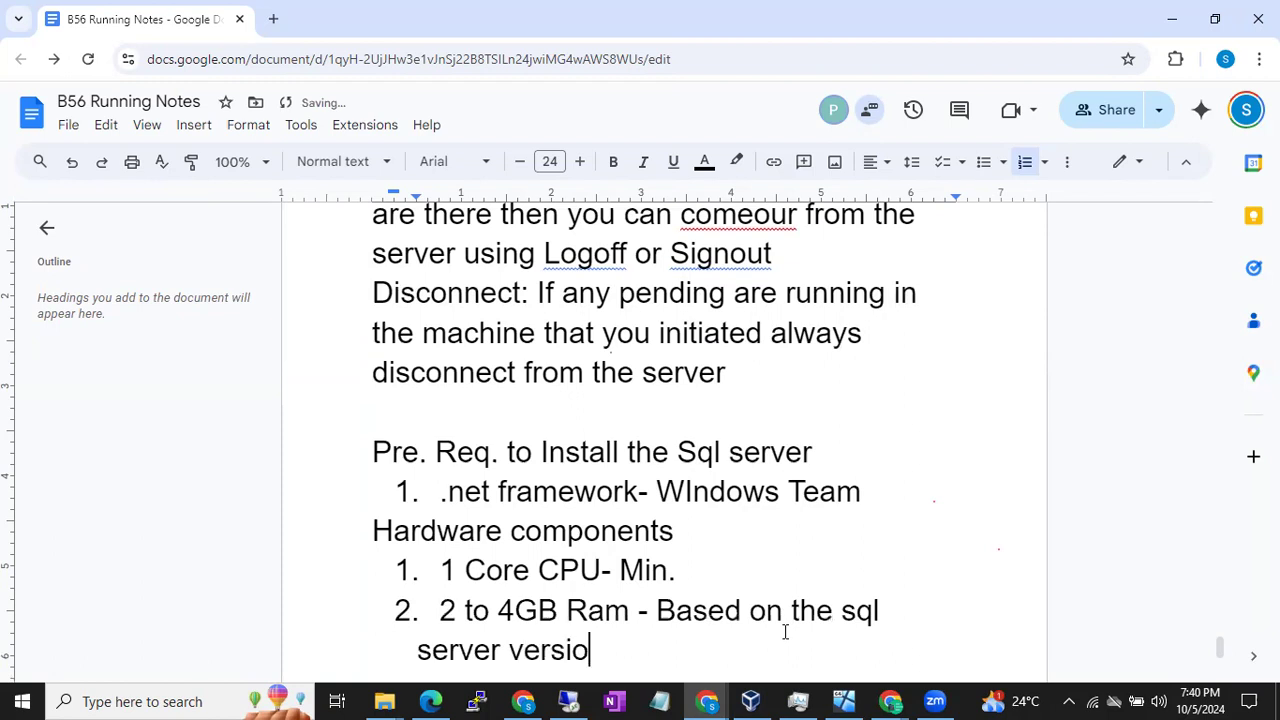
Add the third hardware item "4GB Storage" below the Ram item.
{"action": "left_click", "coordinate": [440, 612]}
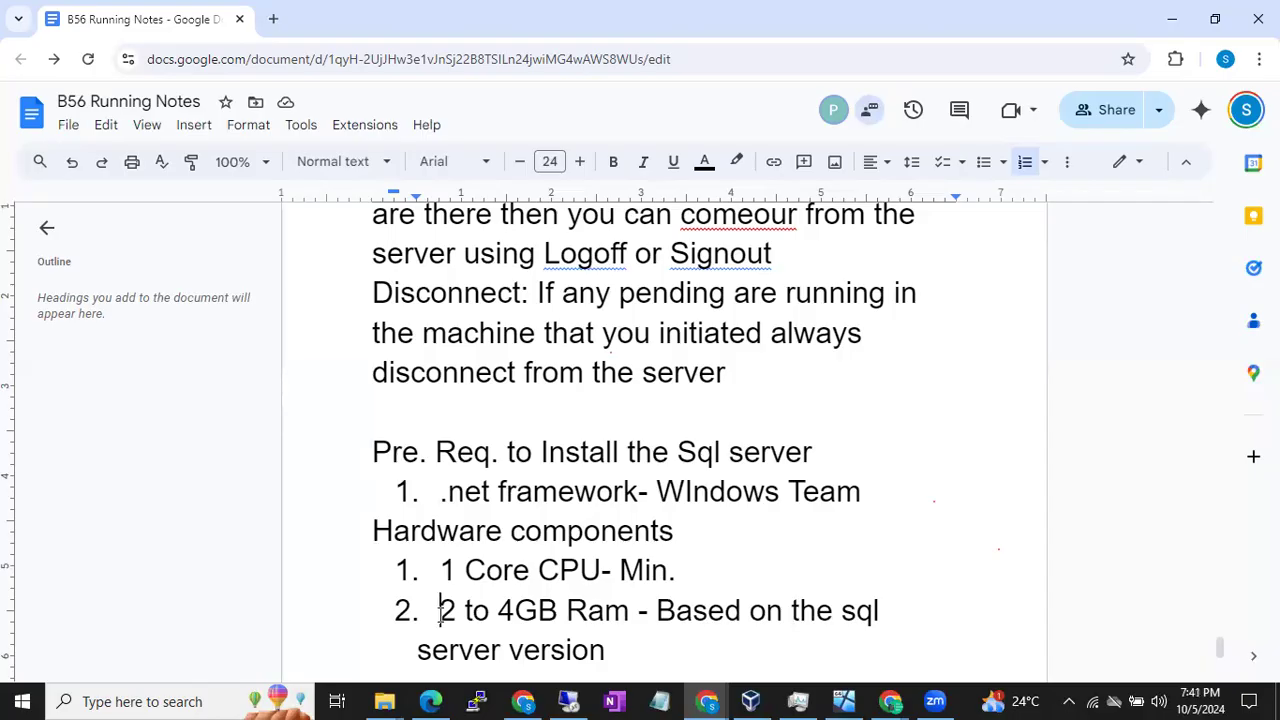
{"action": "left_click", "coordinate": [617, 651]}
{"action": "key", "text": "Return"}
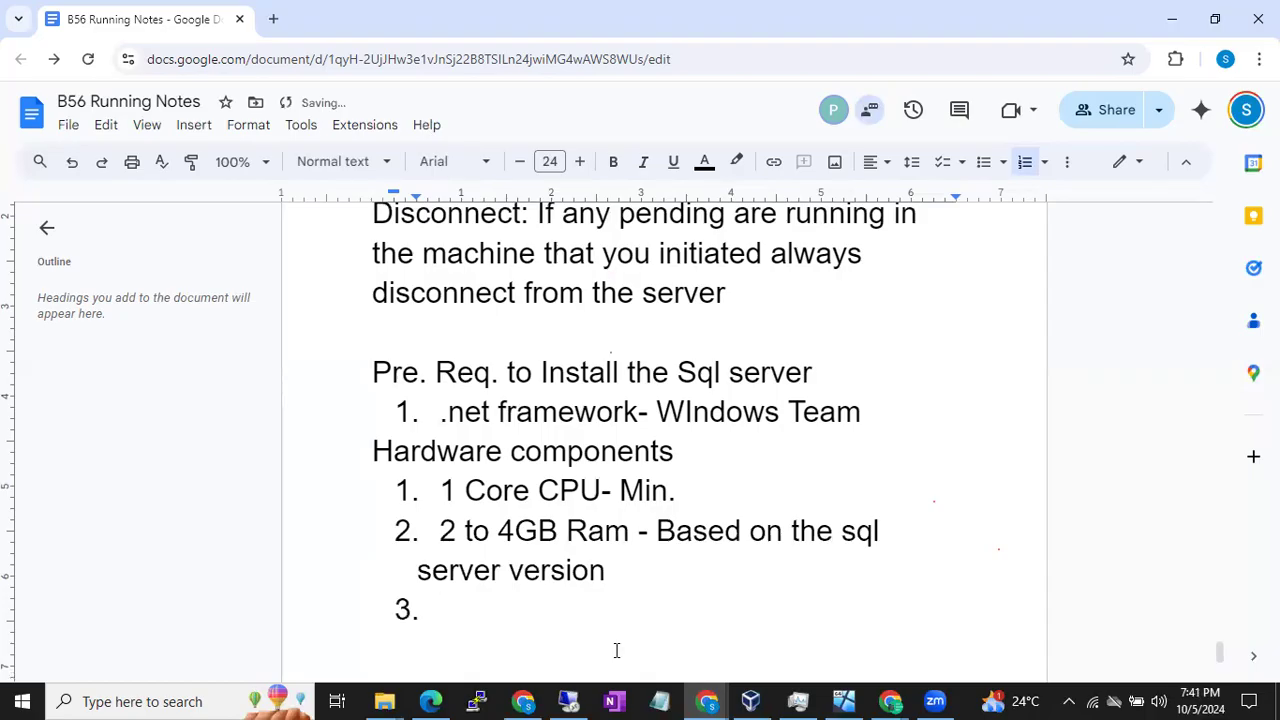
{"action": "type", "text": "4GB Sto"}
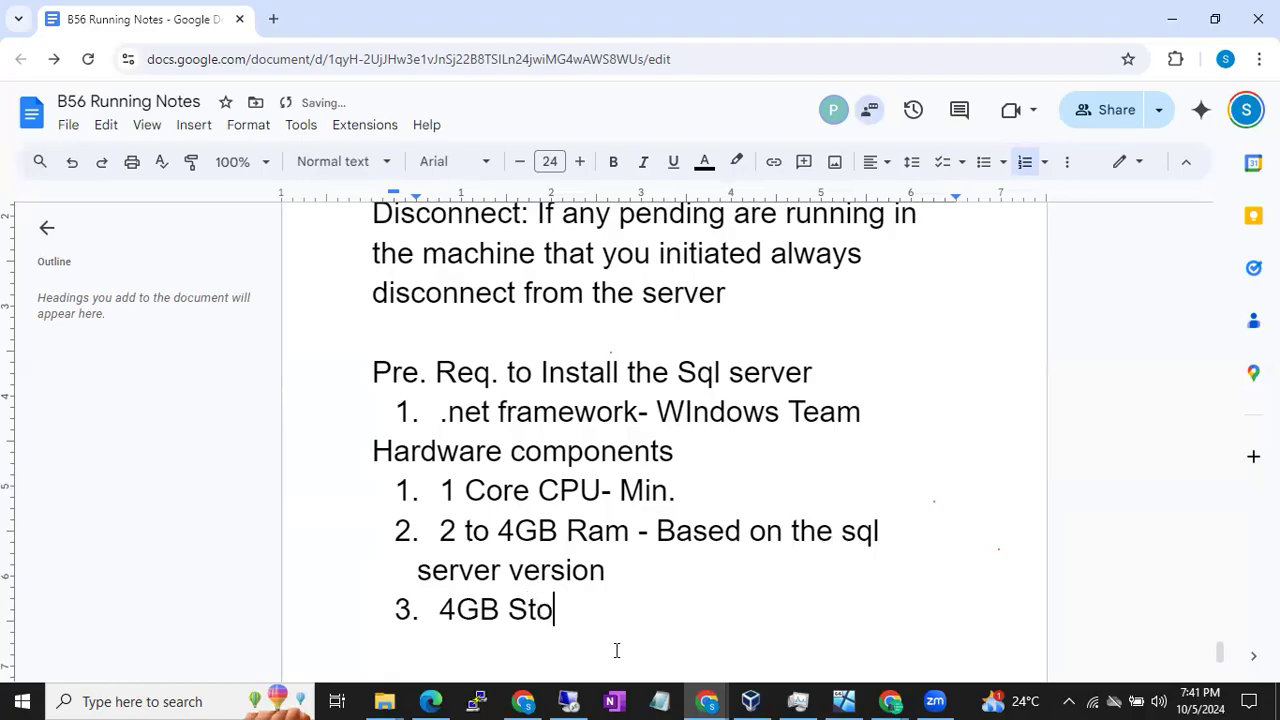
{"action": "type", "text": "rage"}
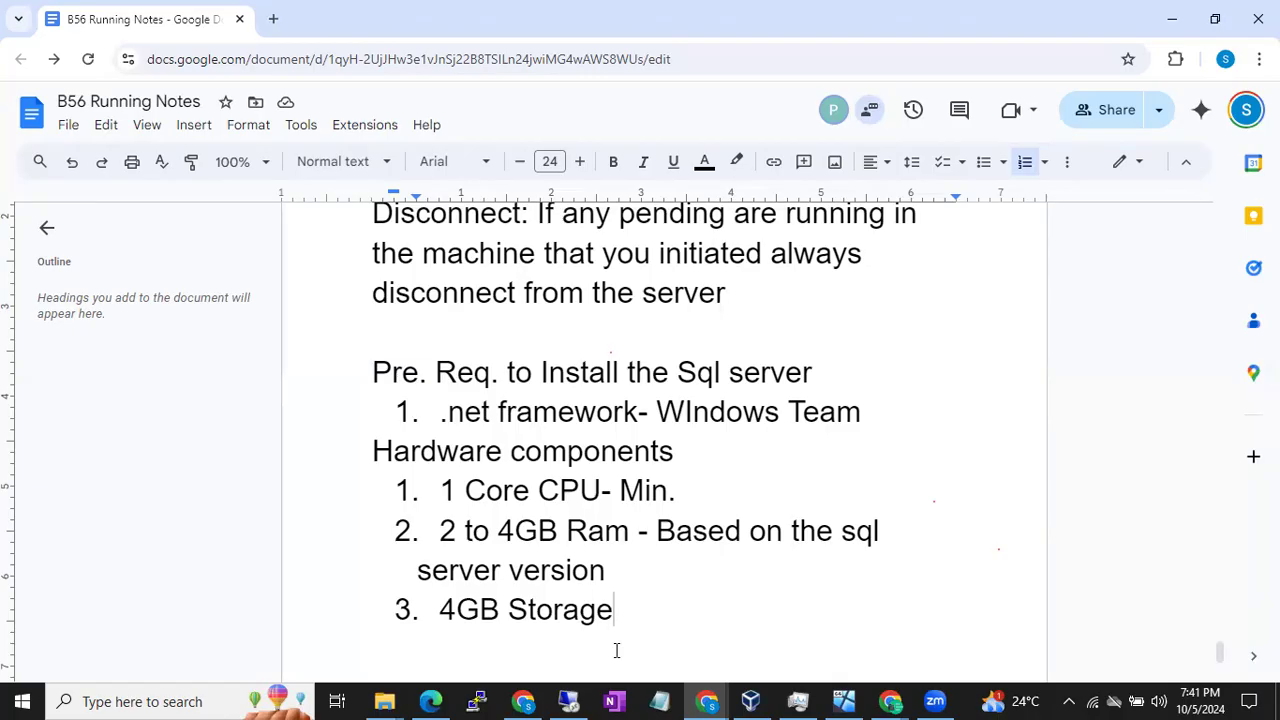
Add the heading "Software Req." below the hardware list and reword the "Hardware components" heading as "Hardware Req.".
{"action": "key", "text": "Return"}
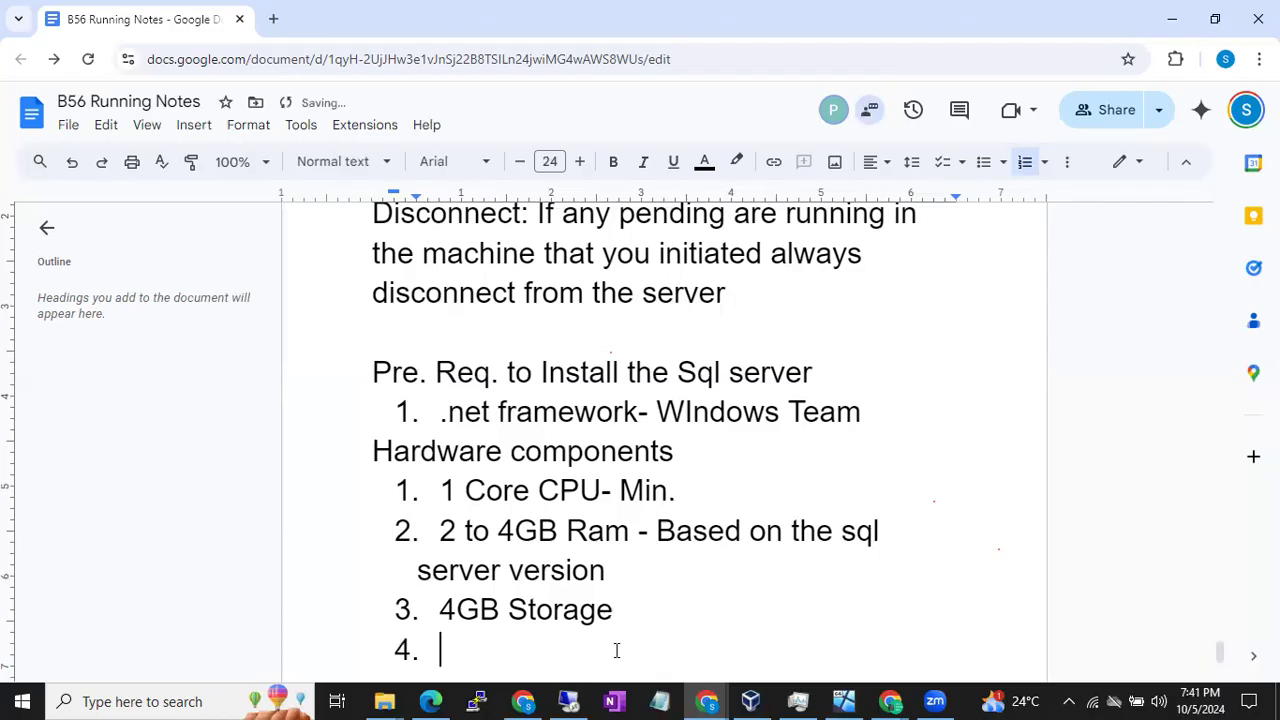
{"action": "key", "text": "BackSpace"}
{"action": "key", "text": "BackSpace"}
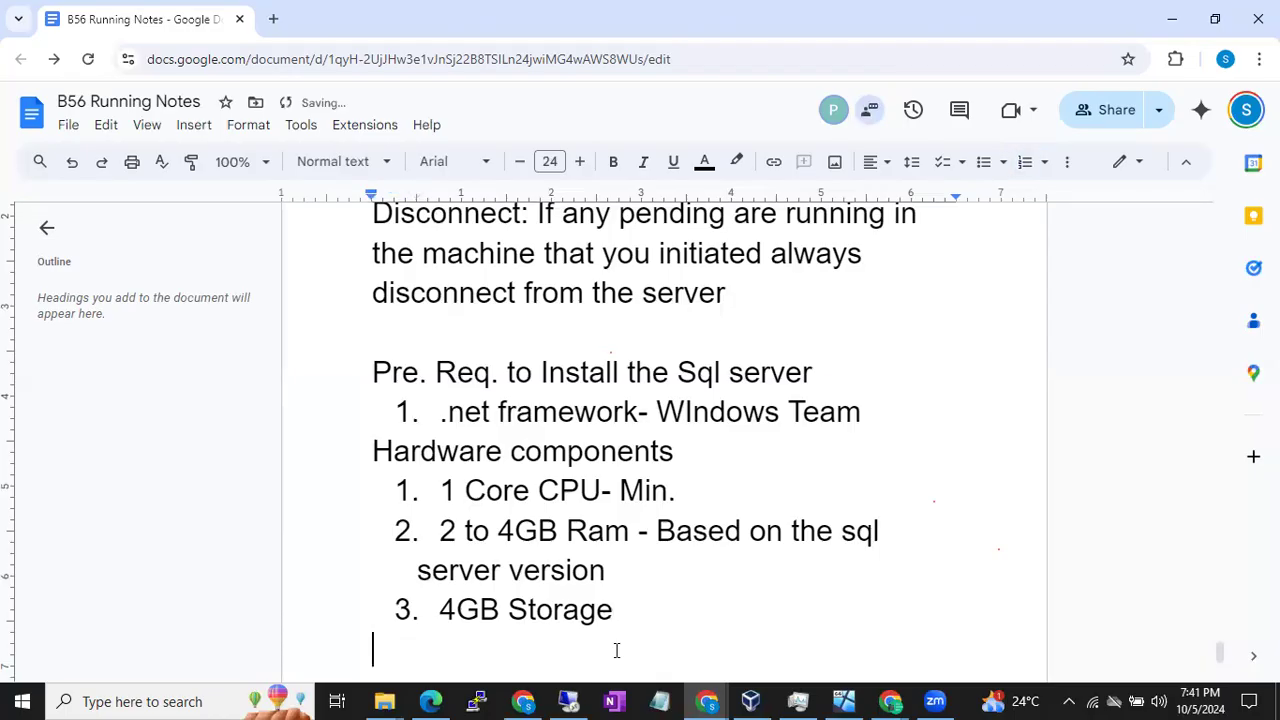
{"action": "type", "text": "Software"}
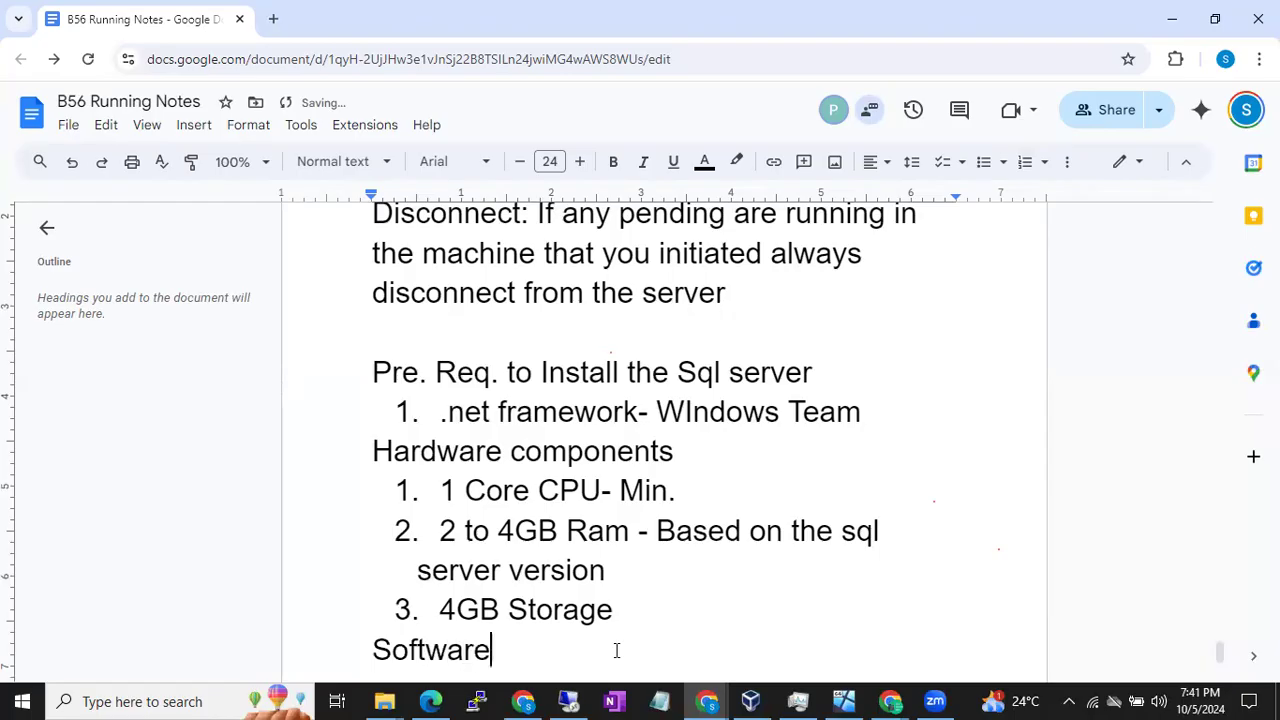
{"action": "type", "text": " Comp"}
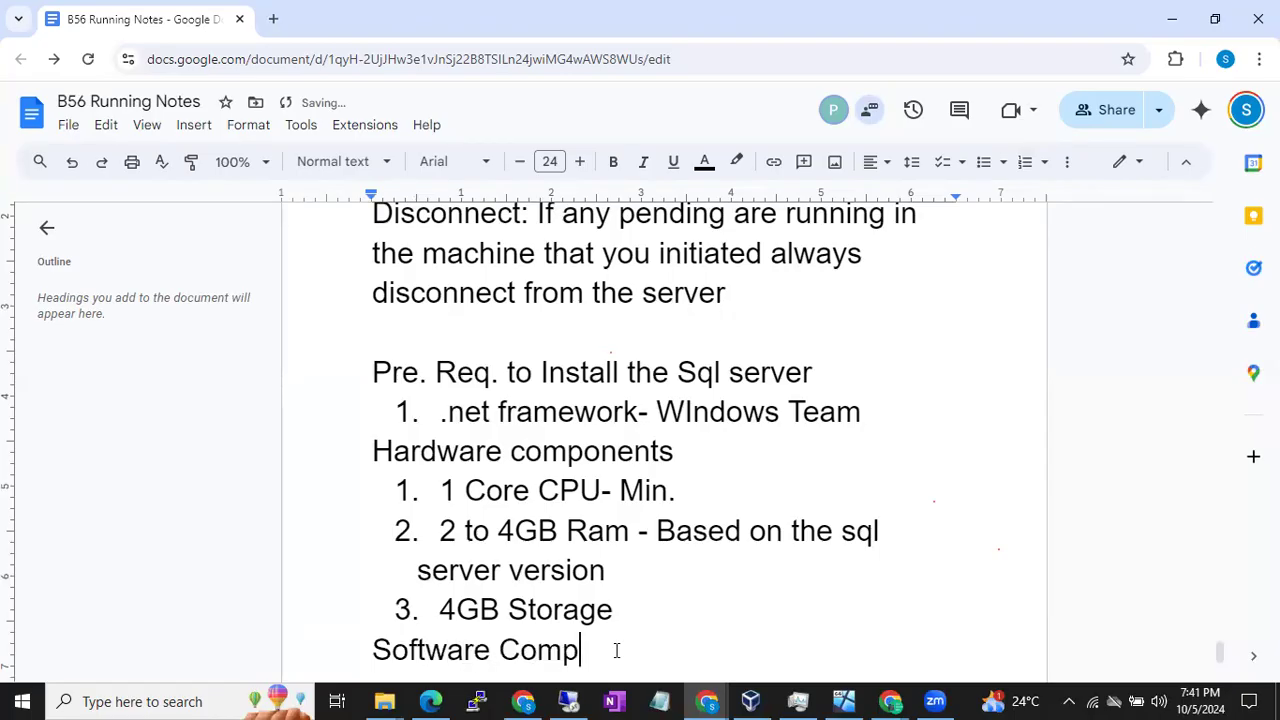
{"action": "key", "text": "BackSpace"}
{"action": "key", "text": "BackSpace"}
{"action": "key", "text": "BackSpace"}
{"action": "key", "text": "BackSpace"}
{"action": "type", "text": "Req."}
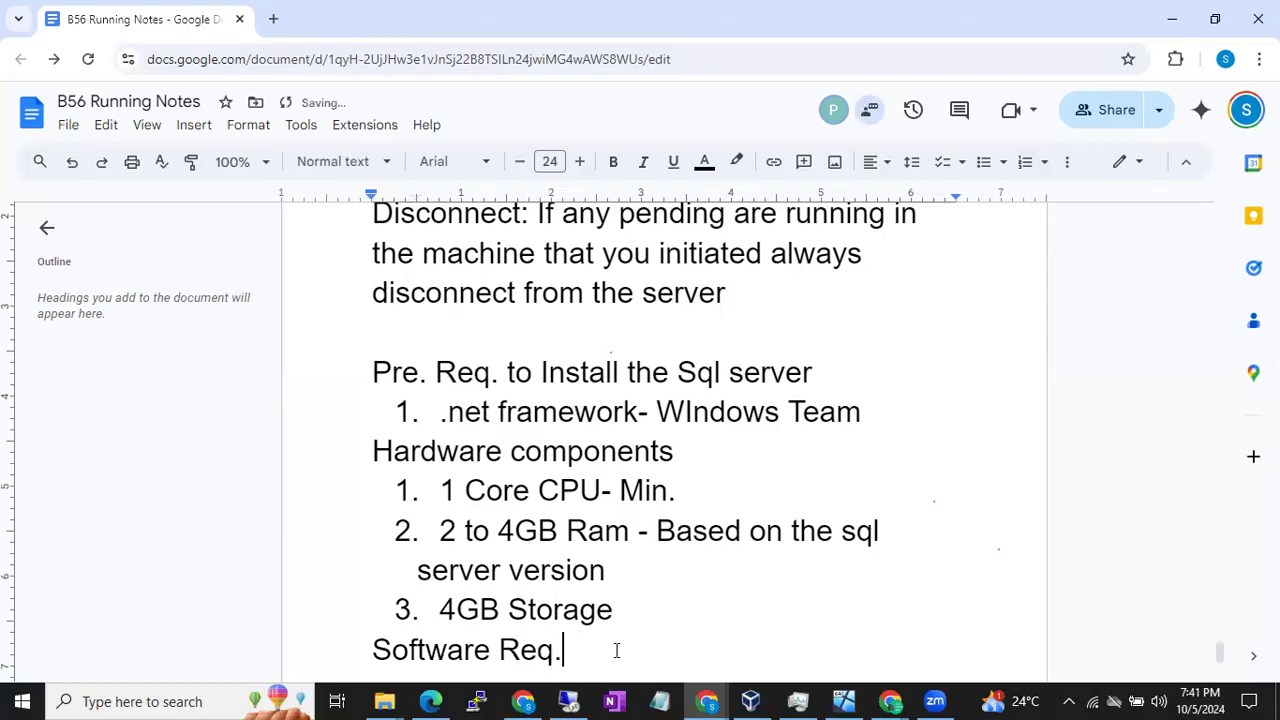
{"action": "double_click", "coordinate": [556, 452]}
{"action": "type", "text": "Req."}
Add a numbered list under Software Req. with the items ".net Framework" and "OS based on the compatibility".
{"action": "left_click", "coordinate": [566, 650]}
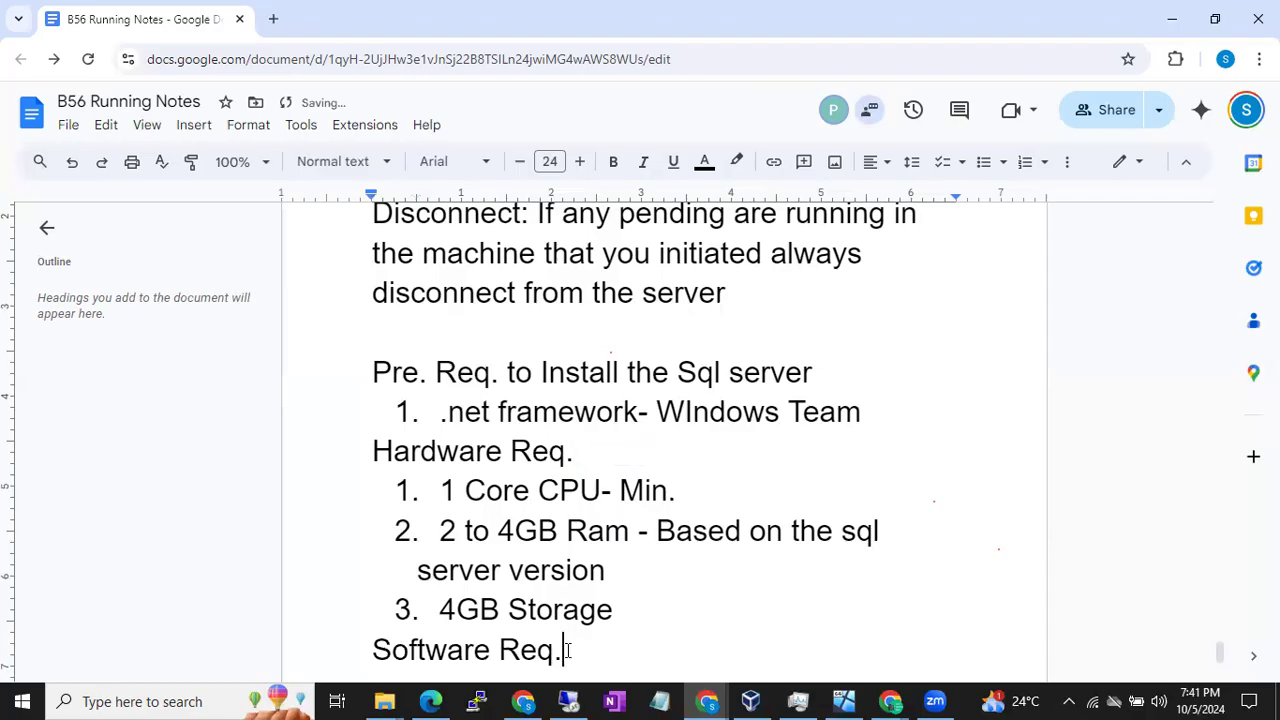
{"action": "key", "text": "Return"}
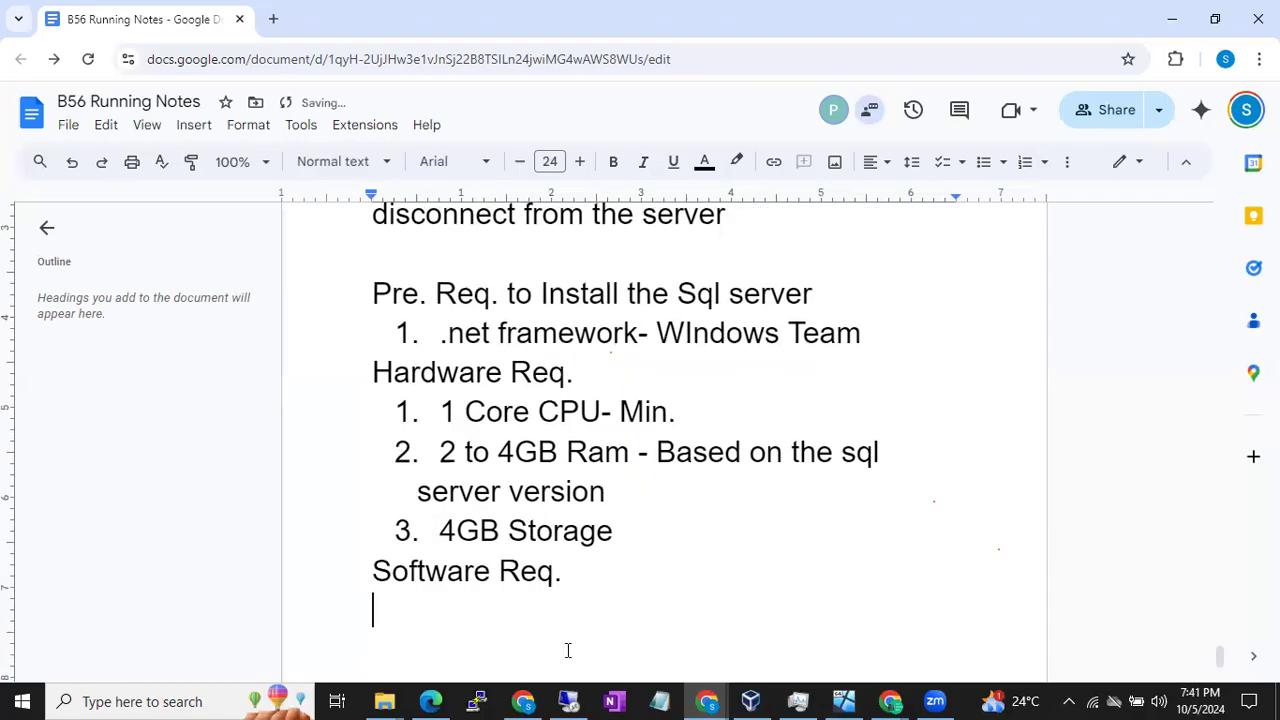
{"action": "key", "text": "ctrl+shift+7"}
{"action": "type", "text": ".ne"}
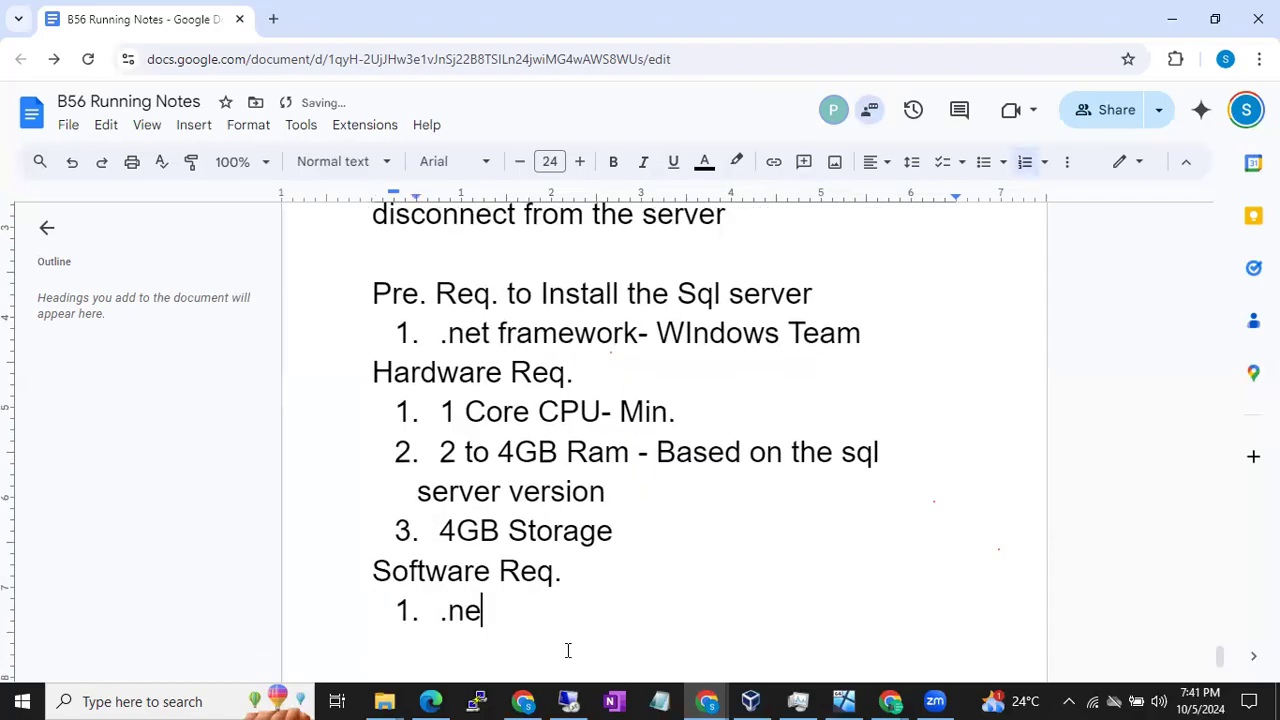
{"action": "type", "text": "t Framework"}
{"action": "key", "text": "Return"}
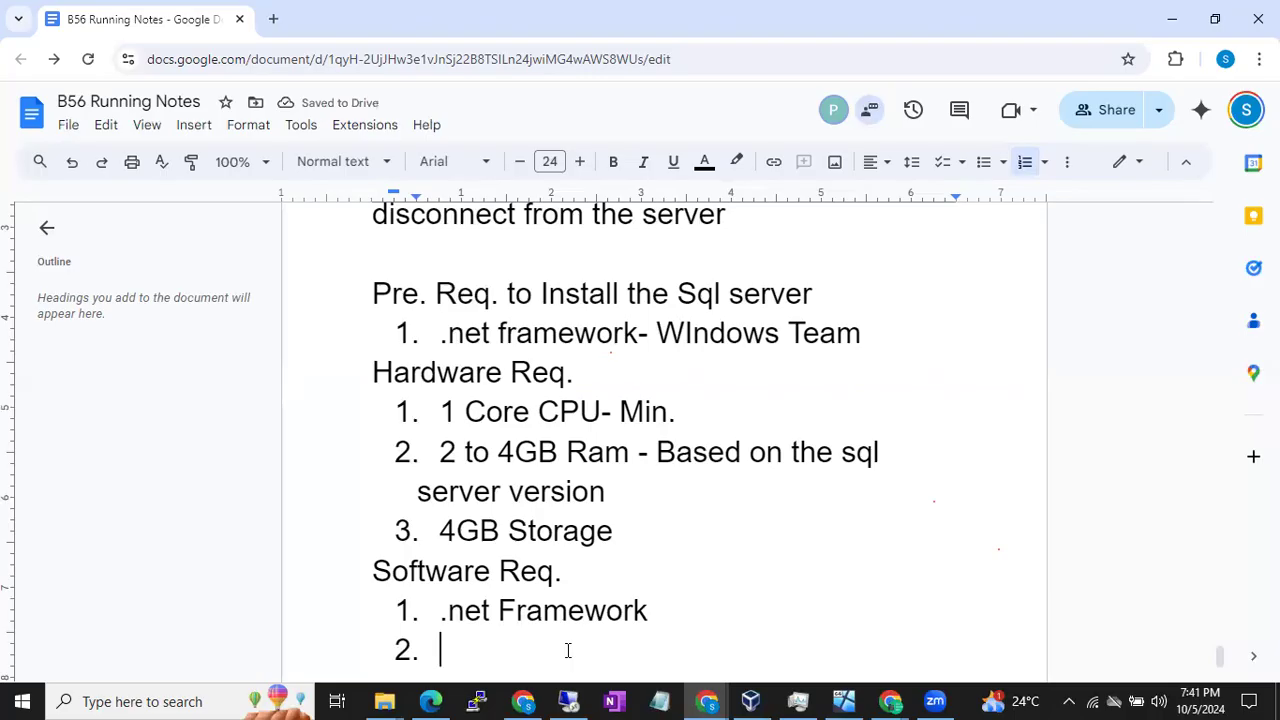
{"action": "type", "text": "OS based on the co"}
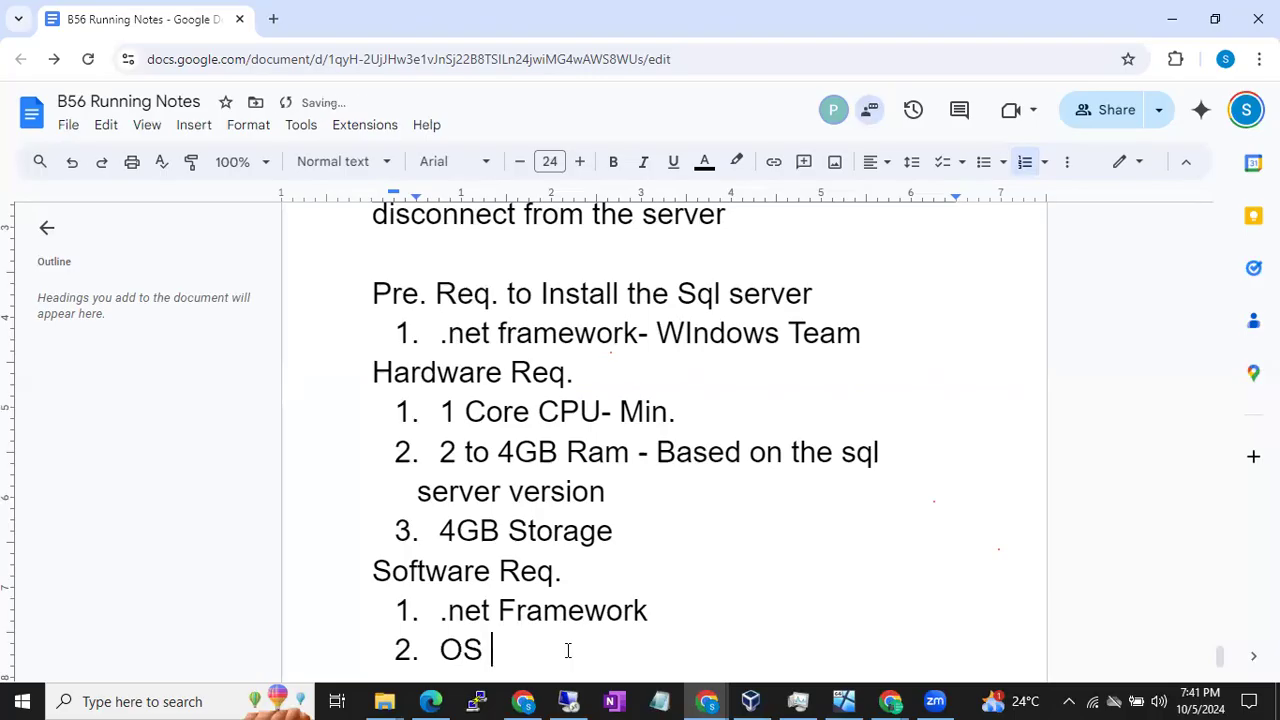
{"action": "type", "text": "mpatibility"}
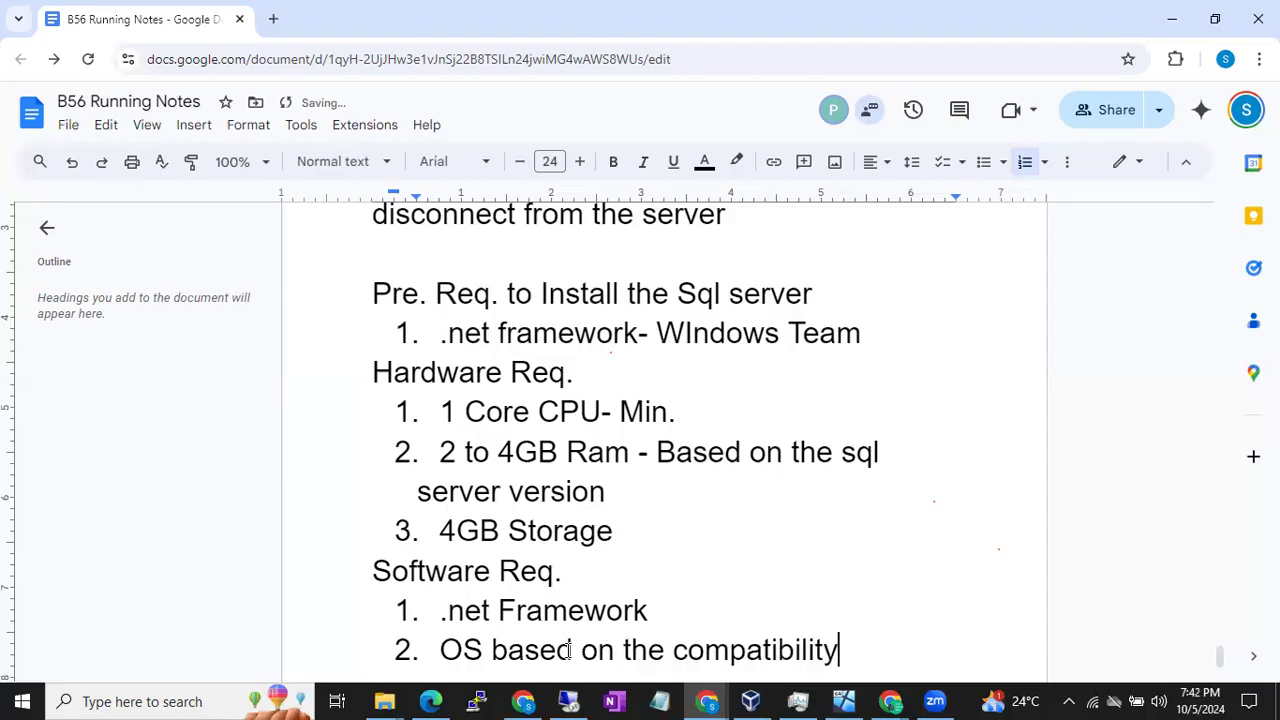
Add the third Software Req. item "Sql Server (Latest Sql Server version)" below the OS compatibility item.
{"action": "key", "text": "Return"}
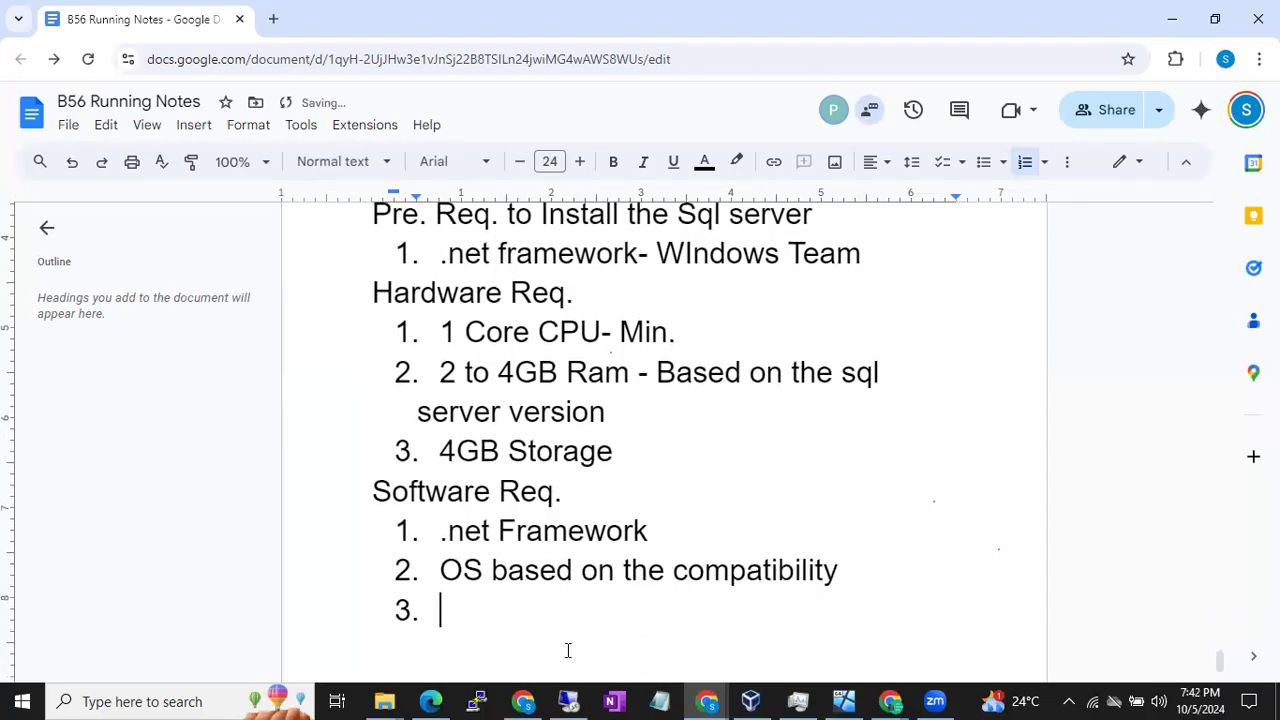
{"action": "type", "text": "Sql Server"}
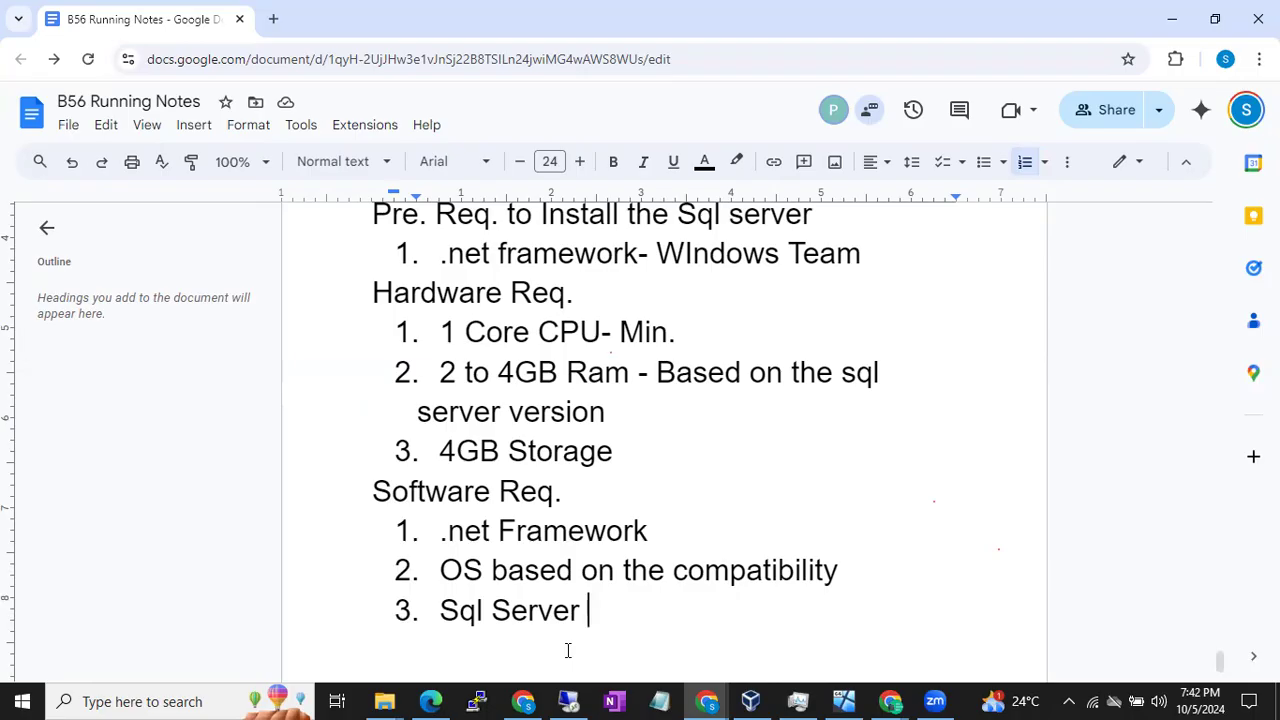
{"action": "type", "text": "(LA"}
{"action": "key", "text": "BackSpace"}
{"action": "type", "text": "at"}
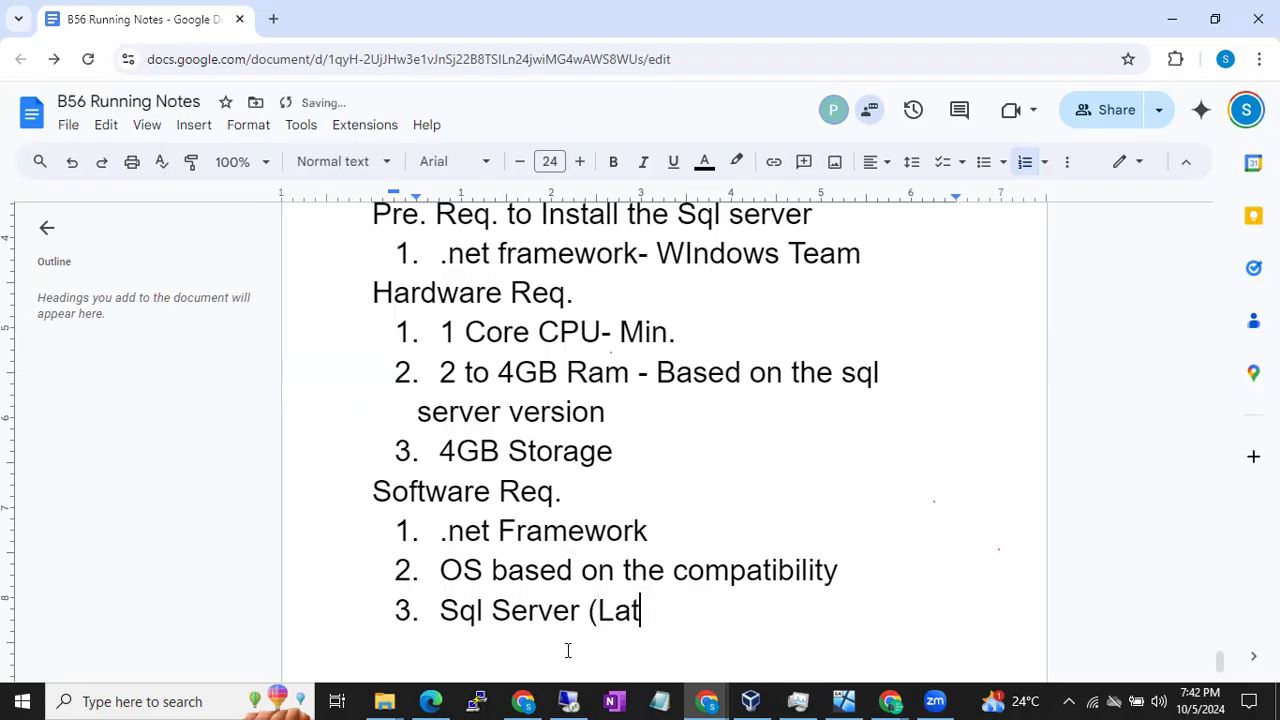
{"action": "type", "text": "est Sql Server version"}
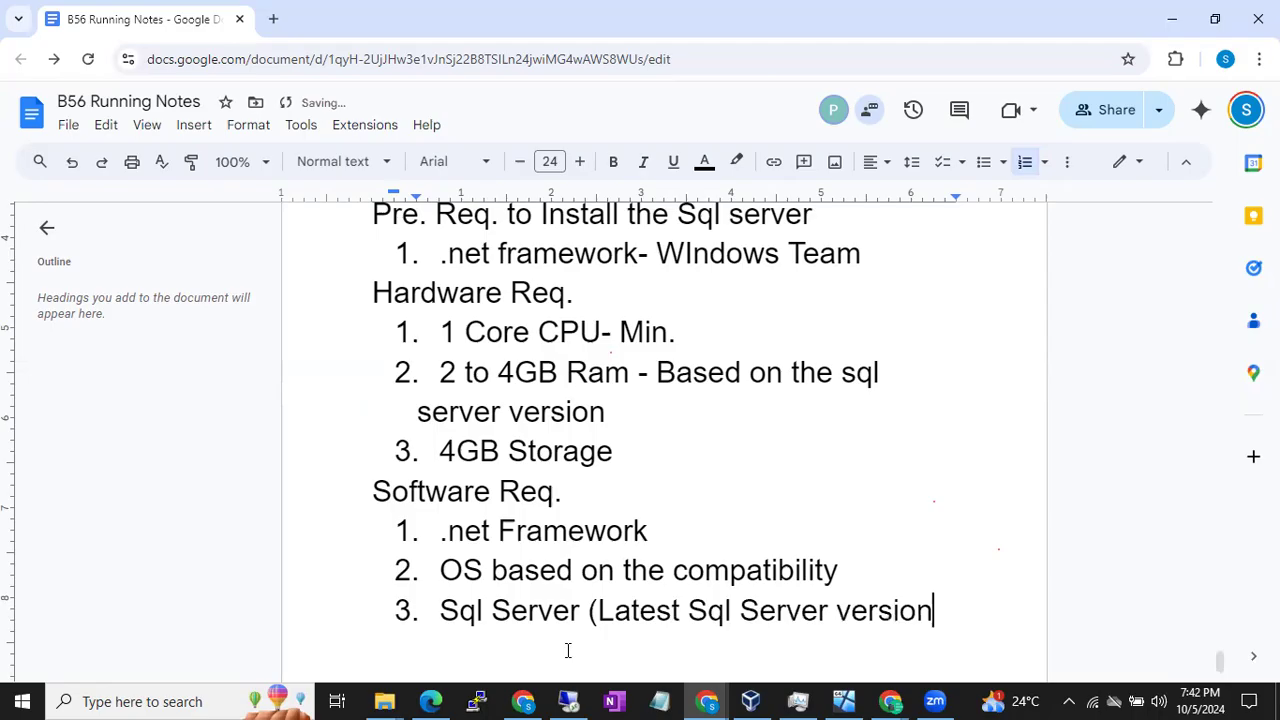
{"action": "type", "text": ")"}
Add the fourth Software Req. item "Components to Install" below the Sql Server item.
{"action": "key", "text": "Return"}
{"action": "type", "text": "Components "}
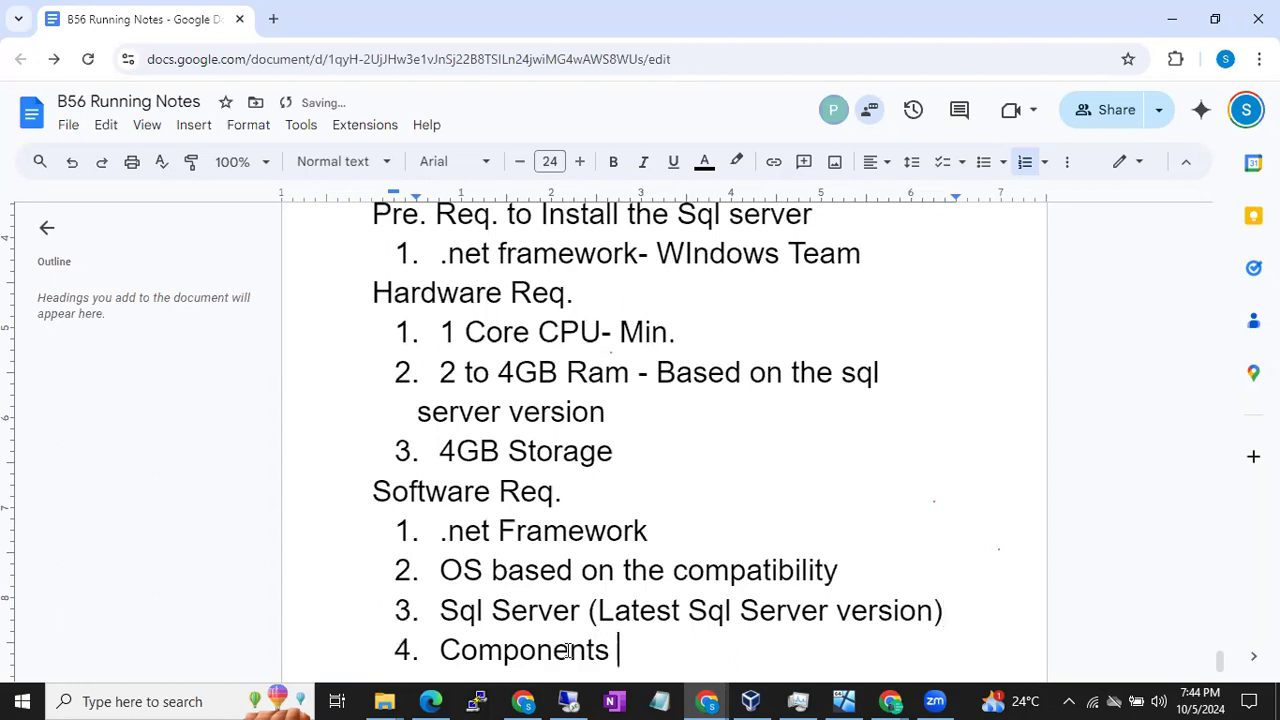
{"action": "type", "text": "to Install"}
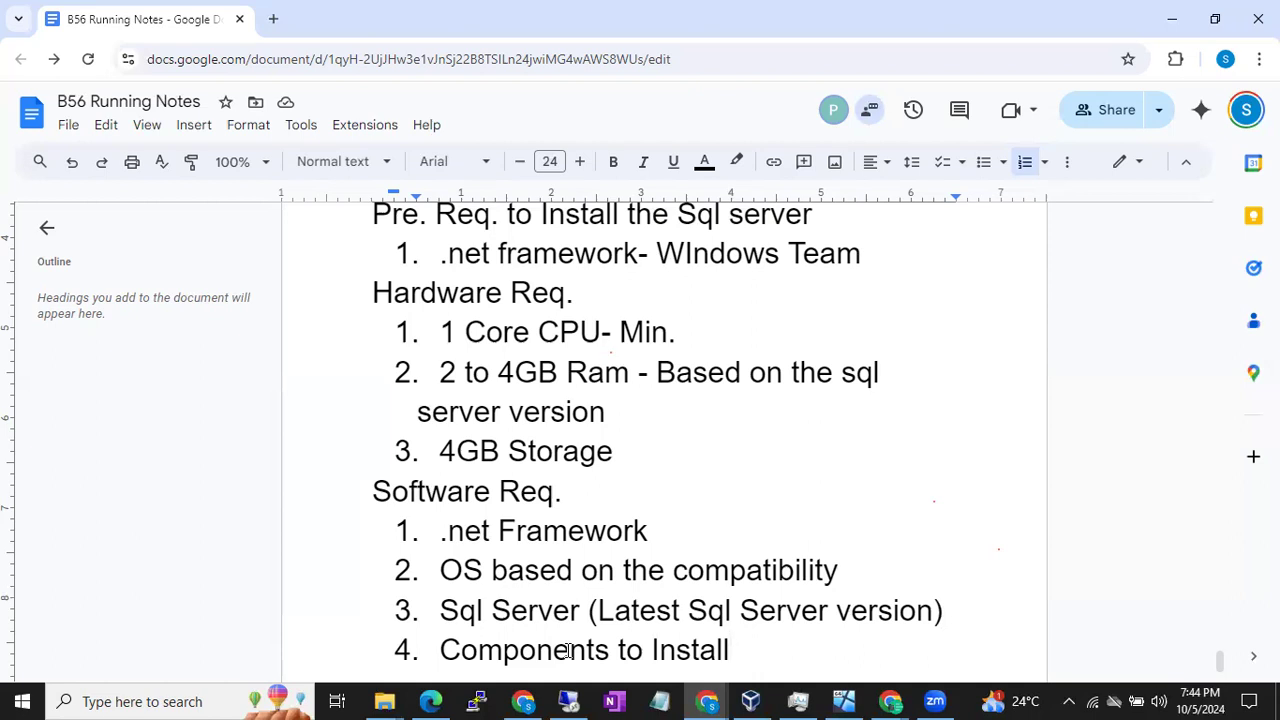
End the numbered software list and add the unnumbered heading "Build Sheet" beneath it.
{"action": "key", "text": "Return"}
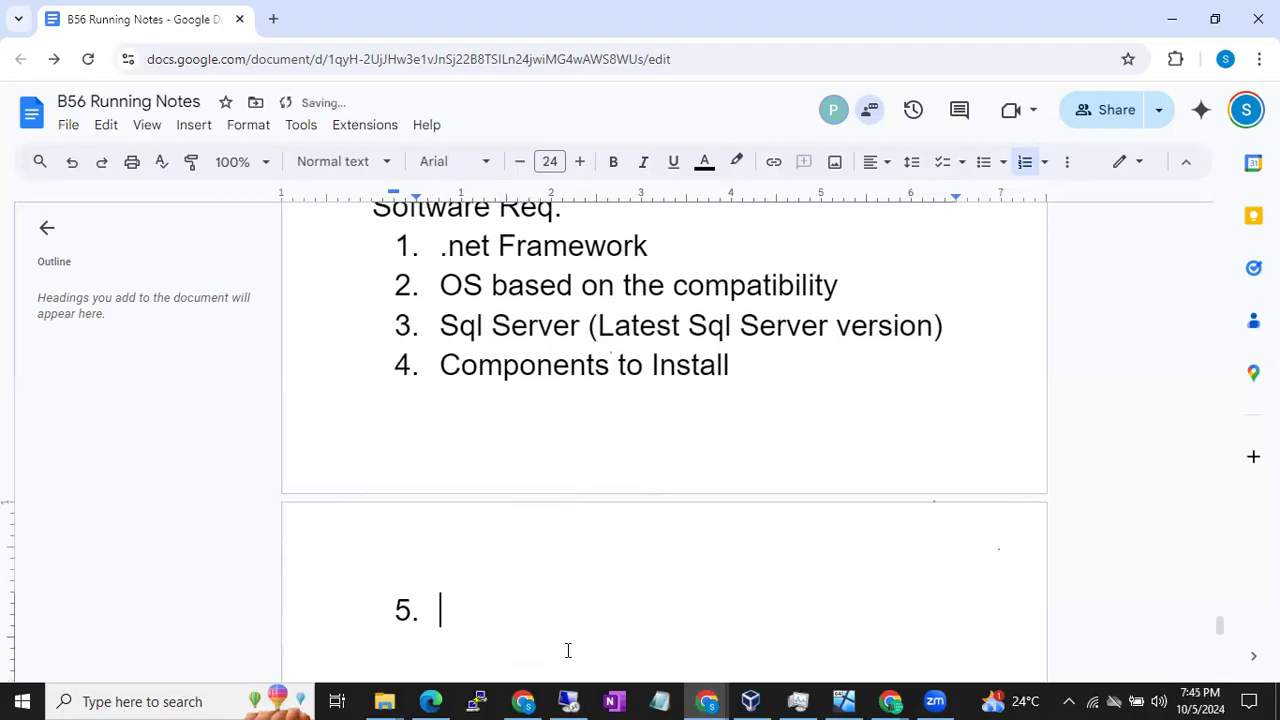
{"action": "key", "text": "BackSpace"}
{"action": "type", "text": "B"}
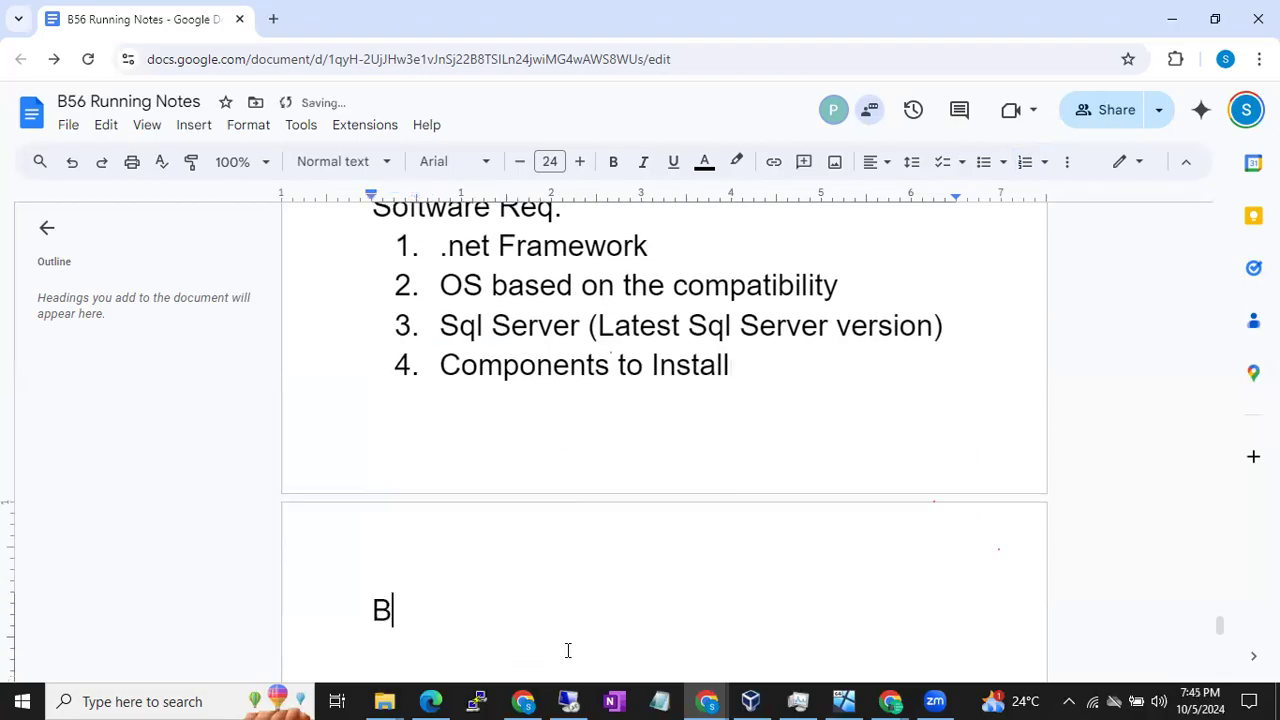
{"action": "type", "text": "uild Sheet"}
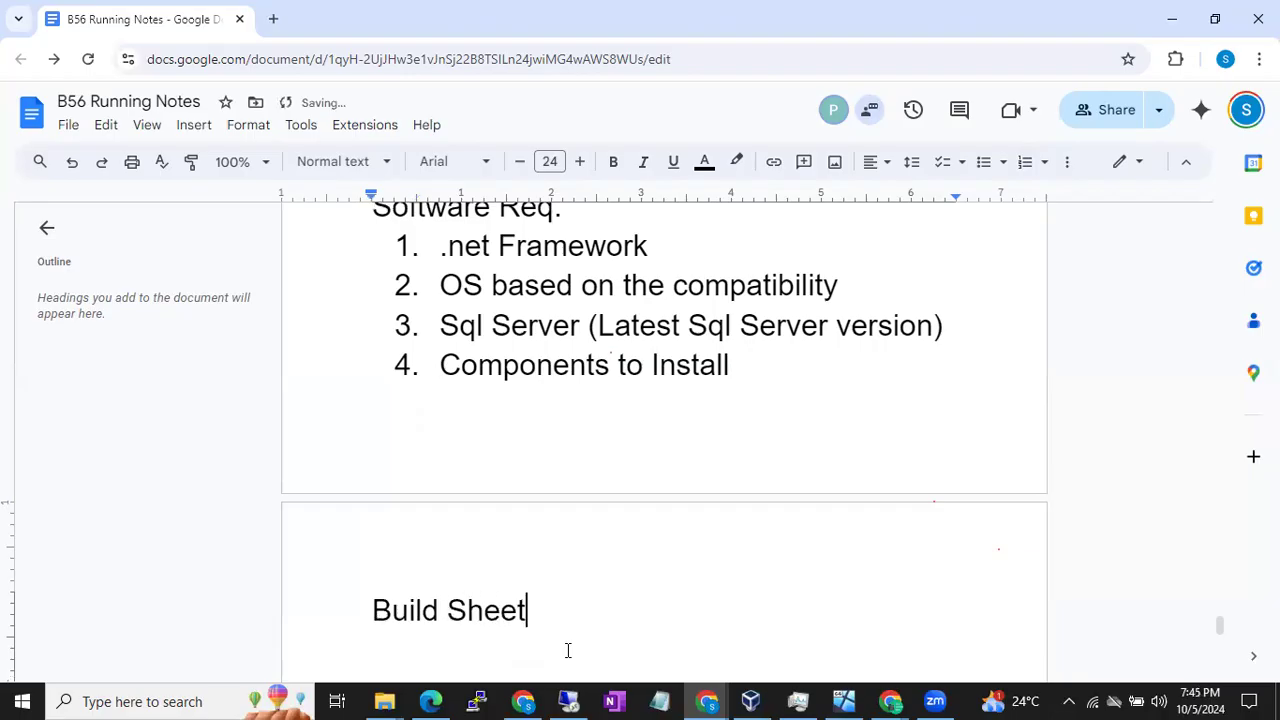
Below the Build Sheet heading, write "We have to make Build Sheet is ready and attached in the Ticket" and a new line "App Team".
{"action": "key", "text": "Return"}
{"action": "type", "text": "We have to make B"}
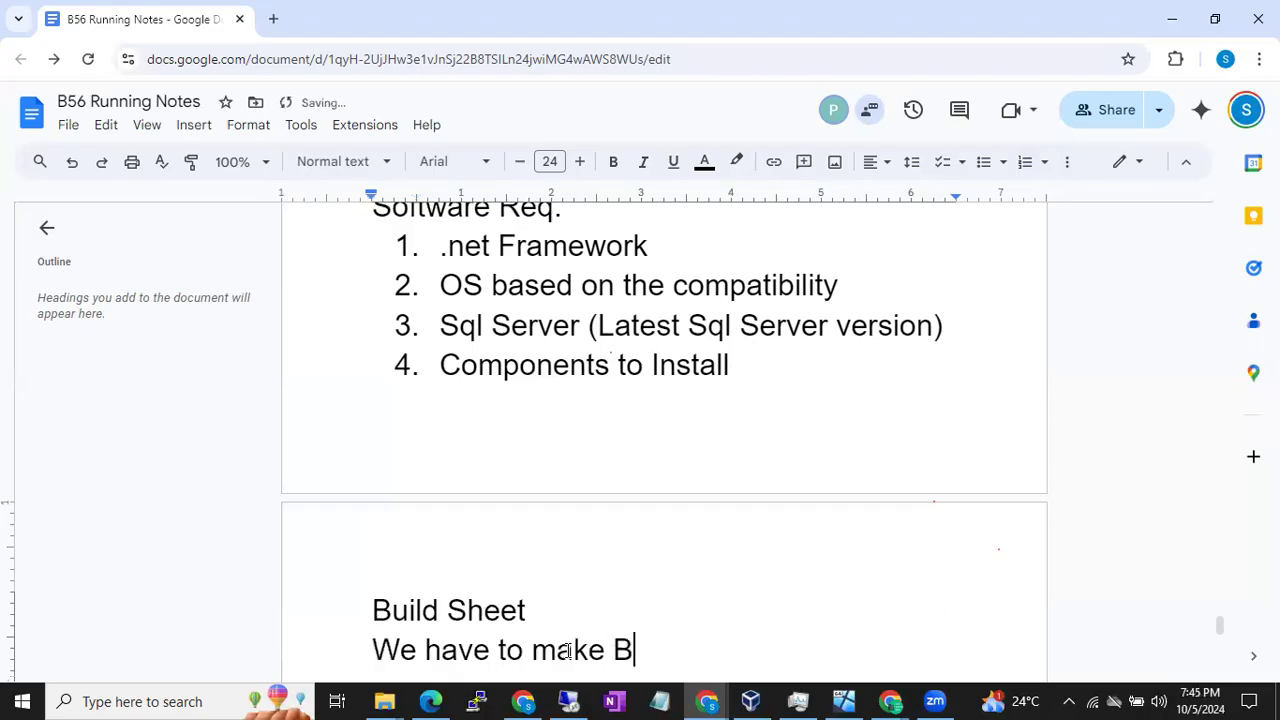
{"action": "type", "text": "uild Sheet "}
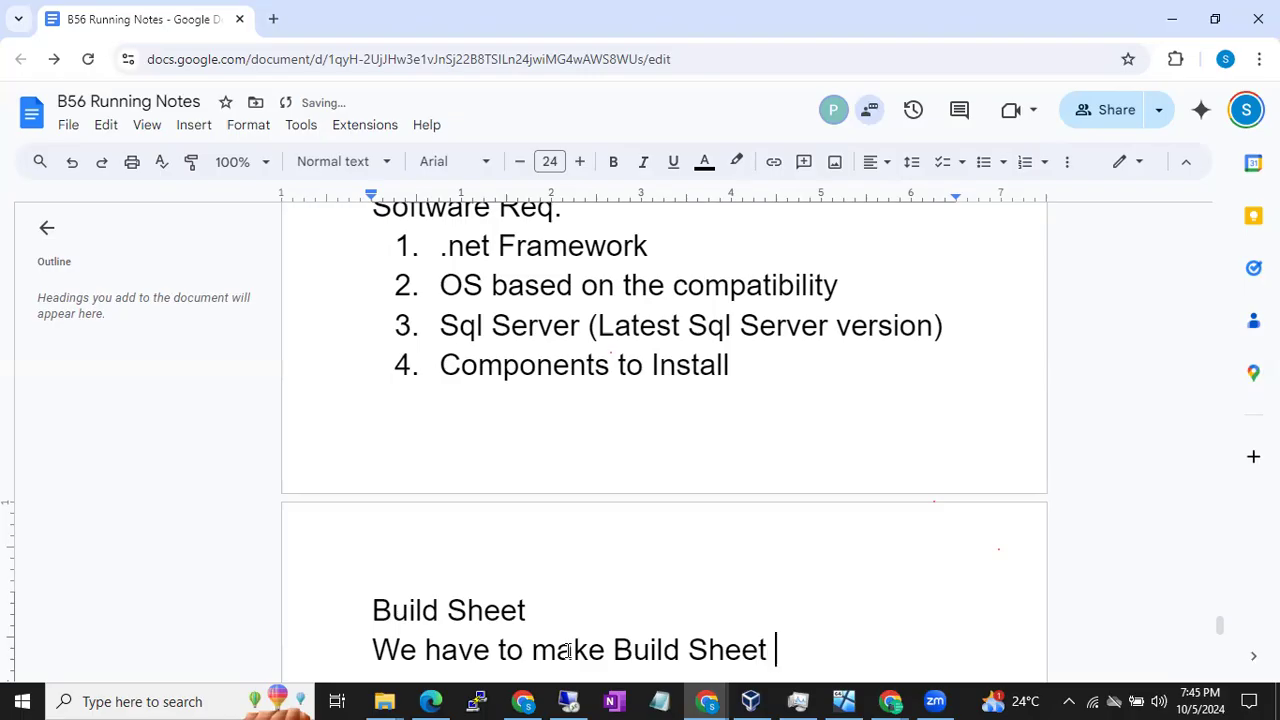
{"action": "type", "text": "is ready and a"}
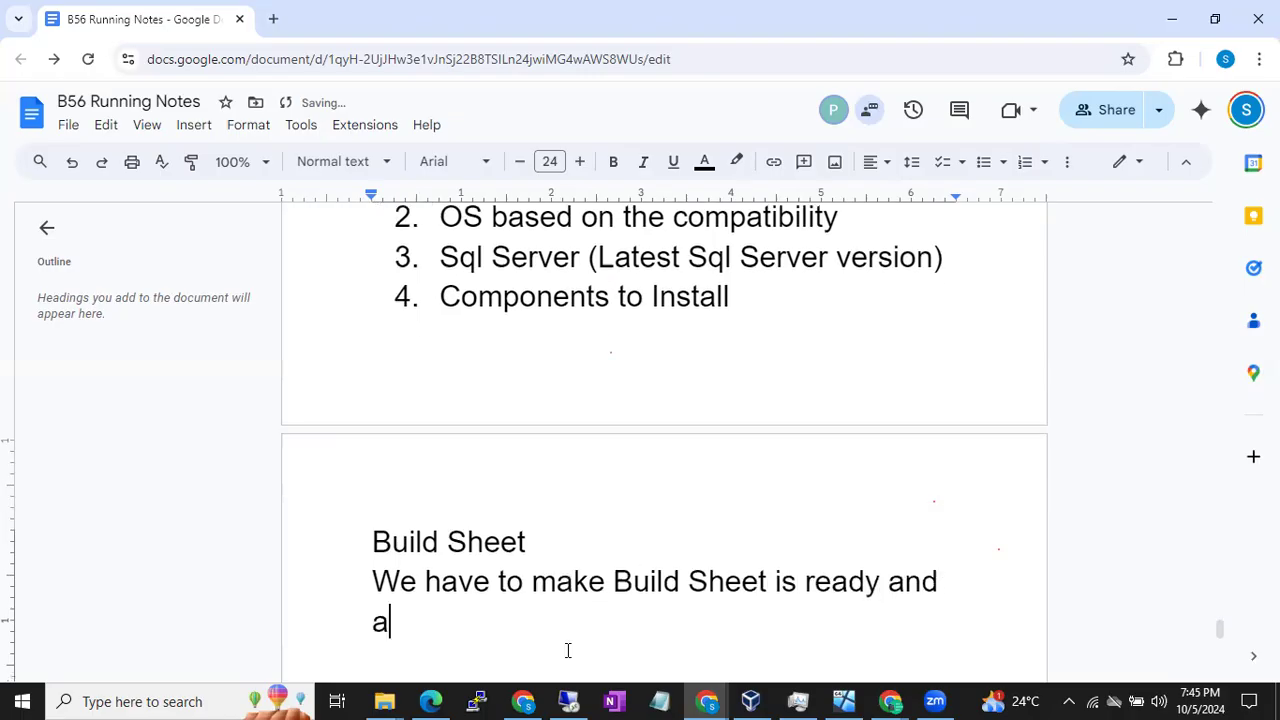
{"action": "type", "text": "ttached in the "}
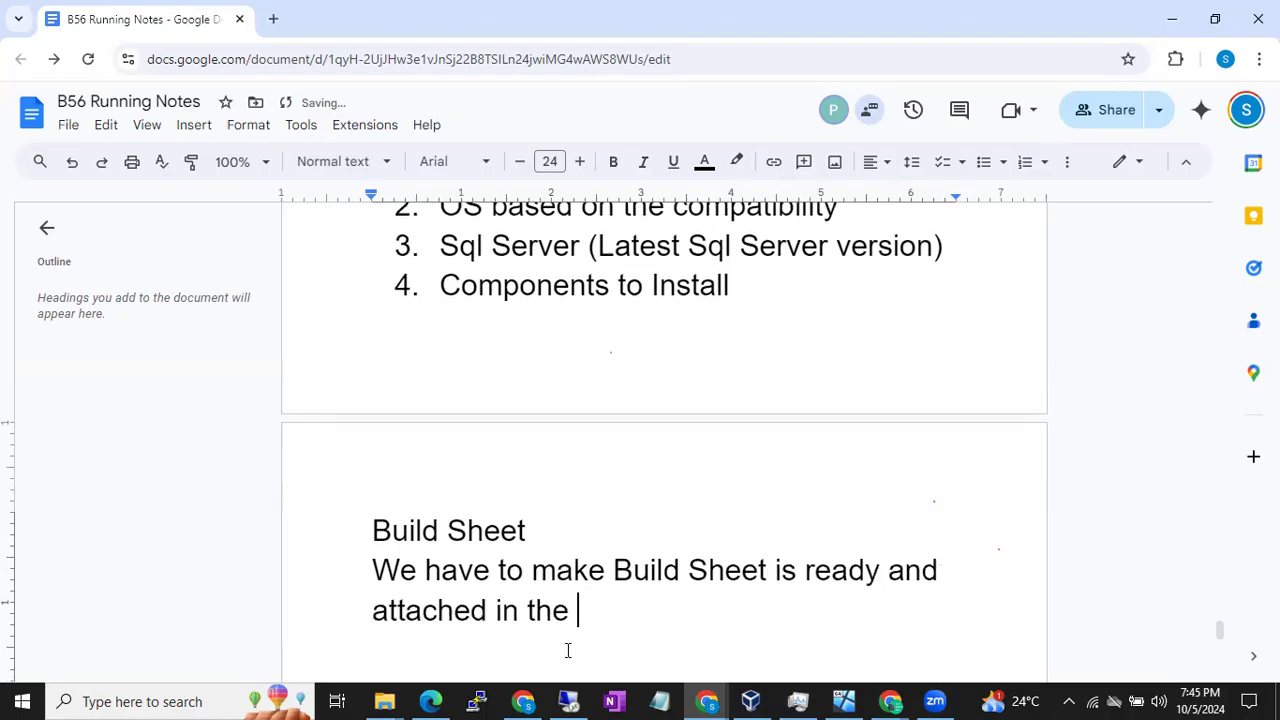
{"action": "type", "text": "Tci"}
{"action": "key", "text": "BackSpace"}
{"action": "key", "text": "BackSpace"}
{"action": "type", "text": "icket"}
{"action": "key", "text": "Return"}
{"action": "type", "text": "App Team"}
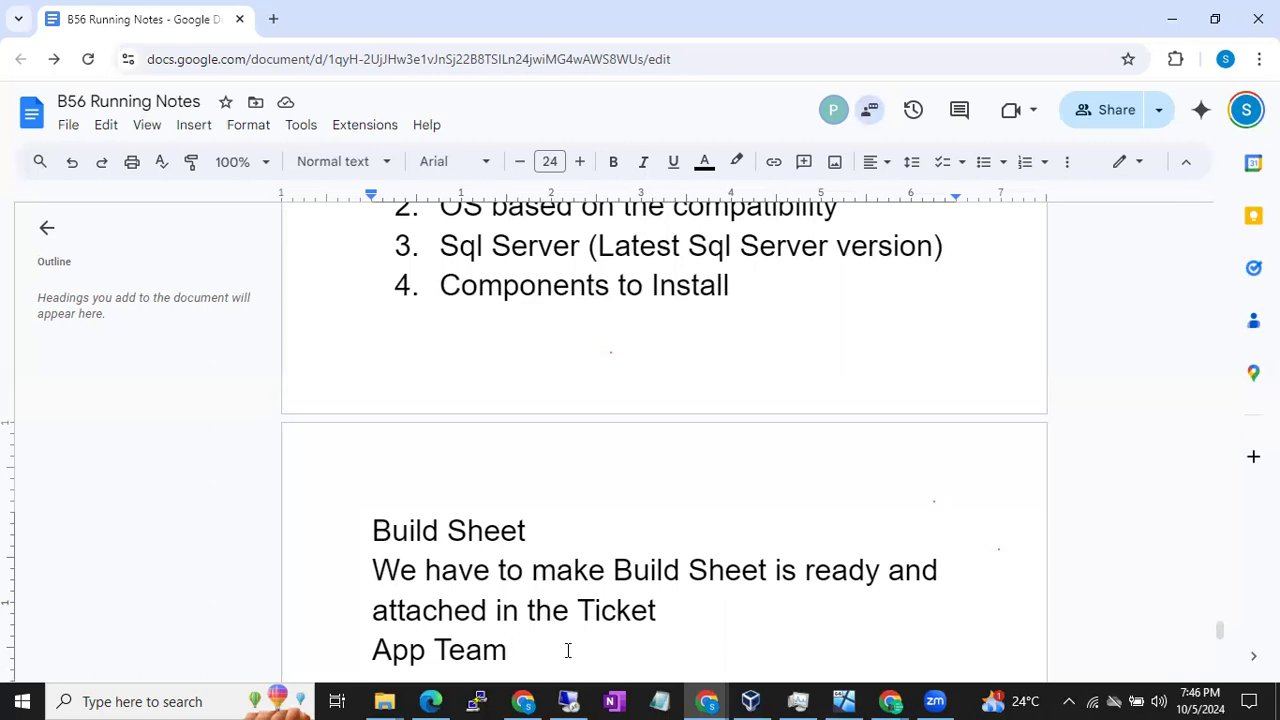
Switch to the Remote Desktop session of the Windows Server 2019 machine and show Server Manager maximized.
{"action": "left_click", "coordinate": [961, 698]}
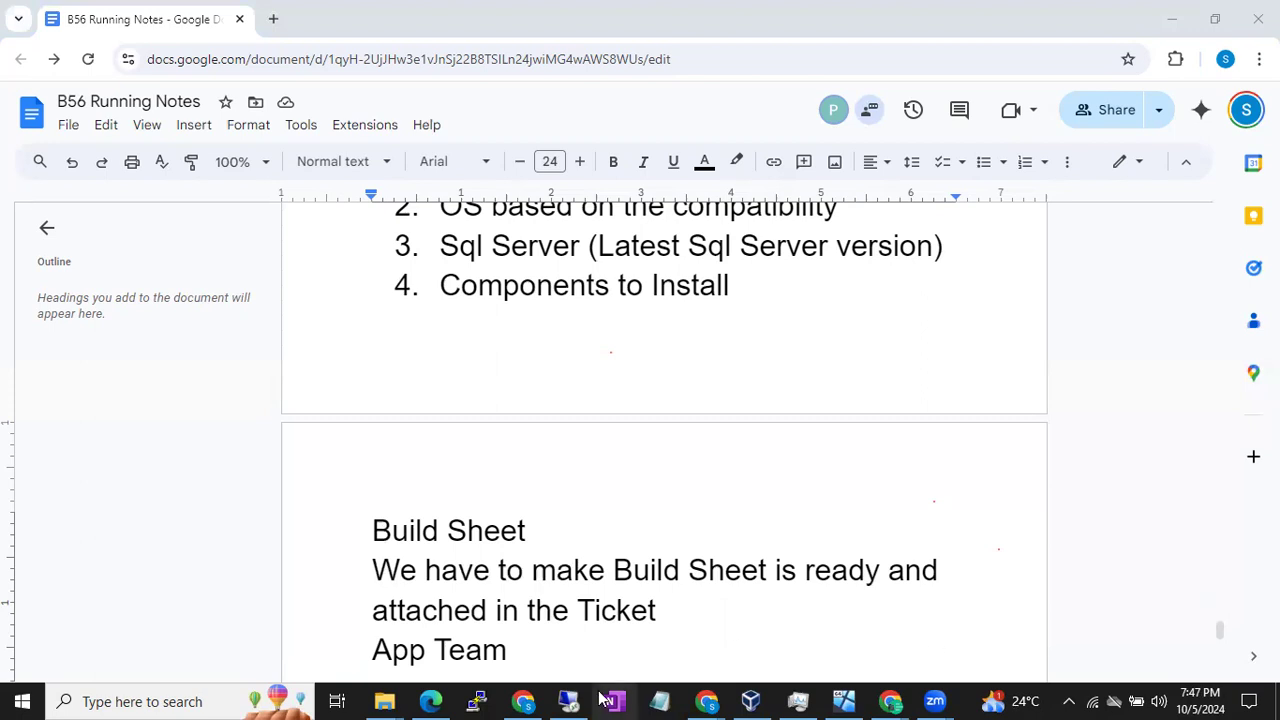
{"action": "left_click", "coordinate": [570, 700]}
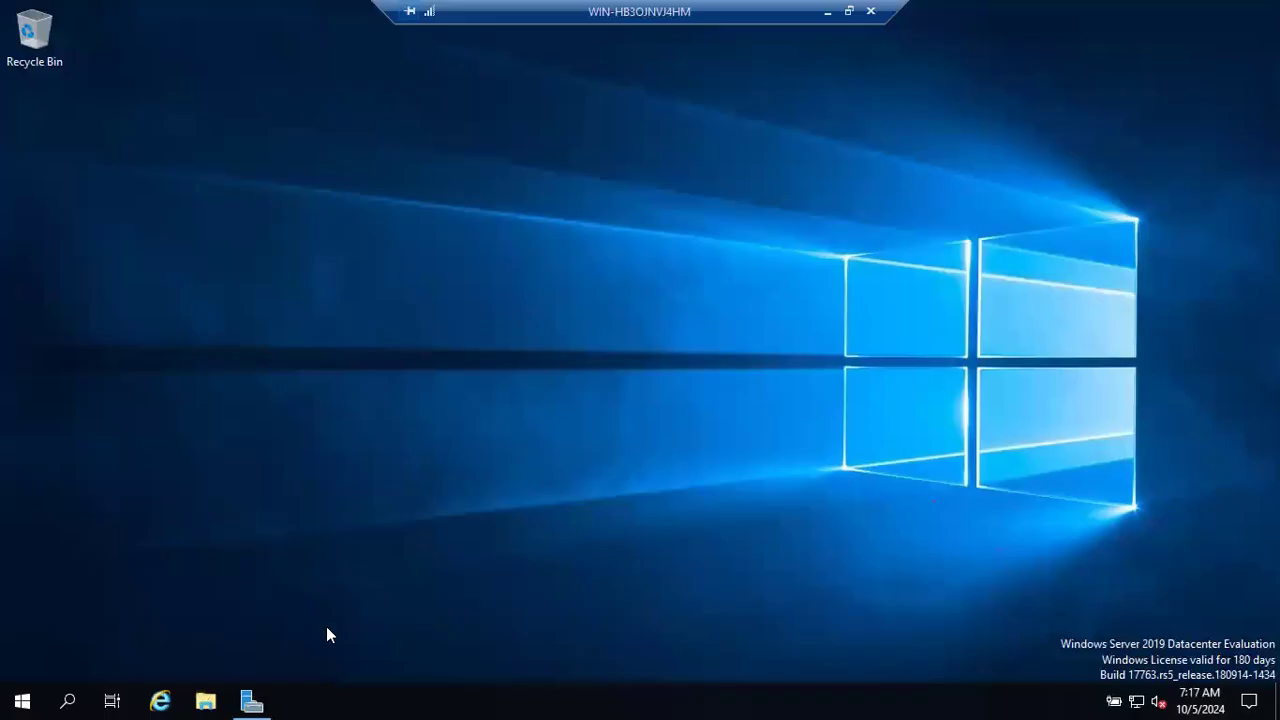
{"action": "left_click", "coordinate": [205, 701]}
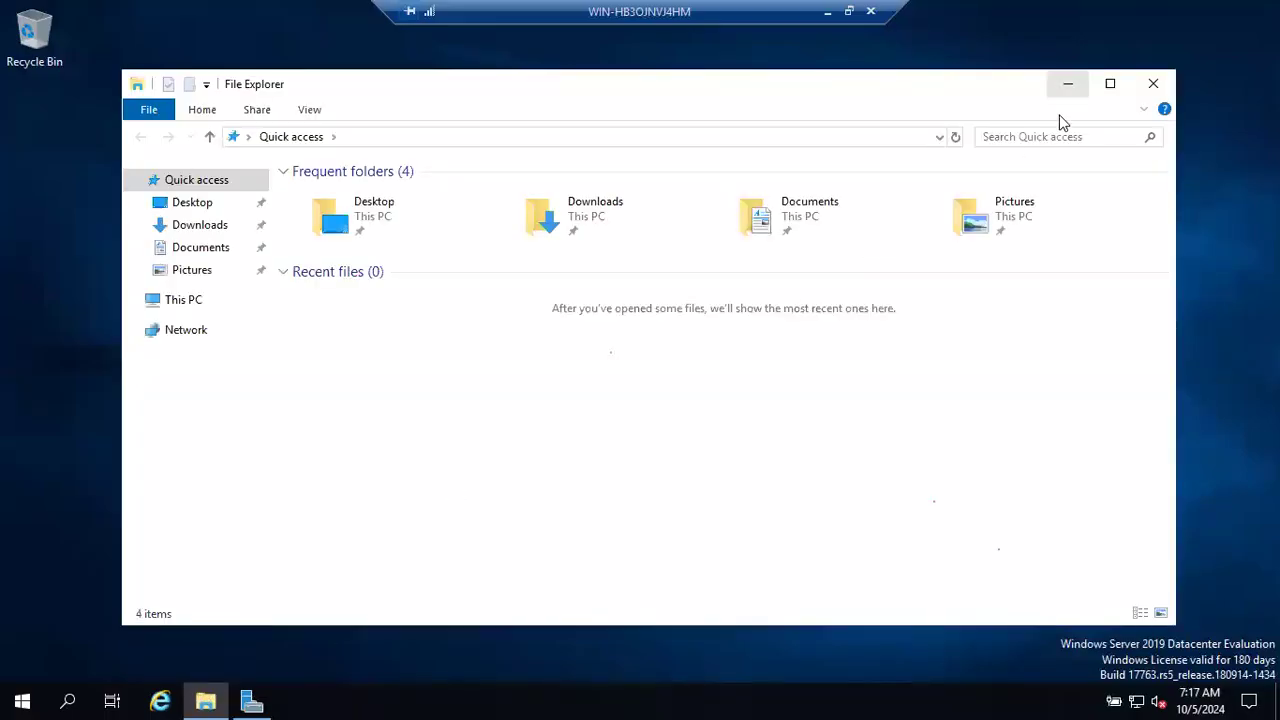
{"action": "left_click", "coordinate": [1066, 86]}
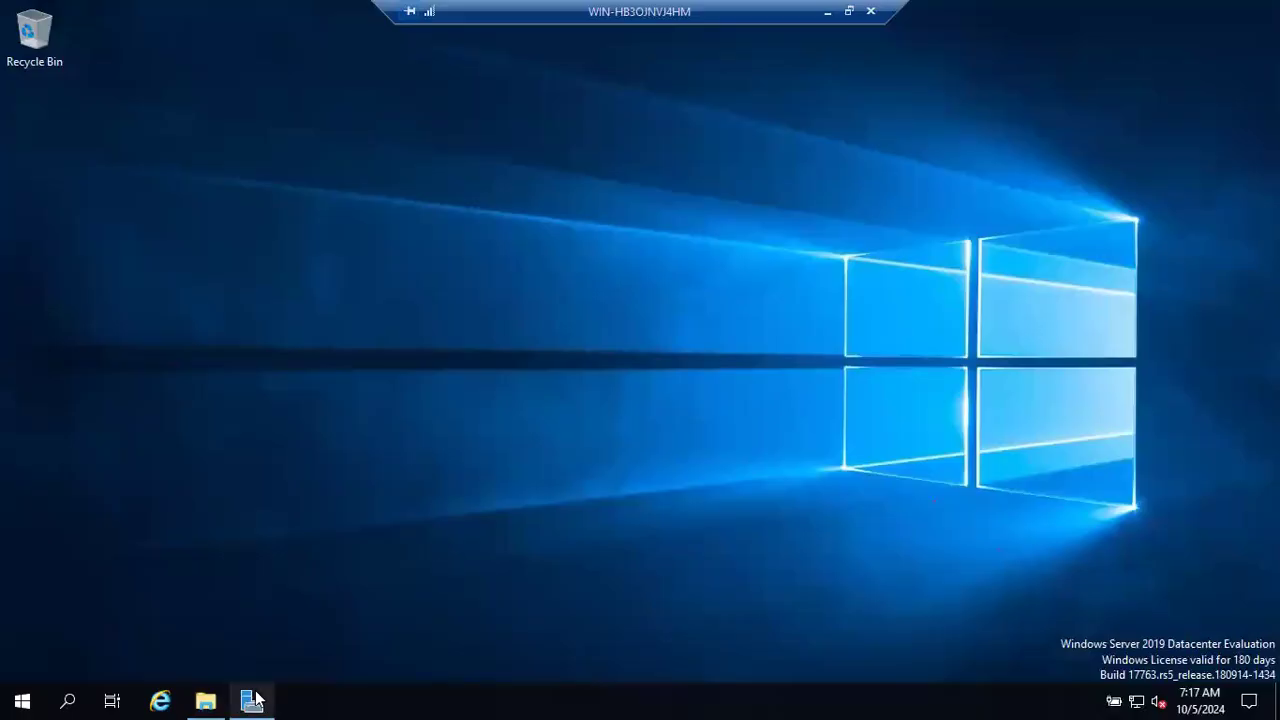
{"action": "mouse_move", "coordinate": [256, 697]}
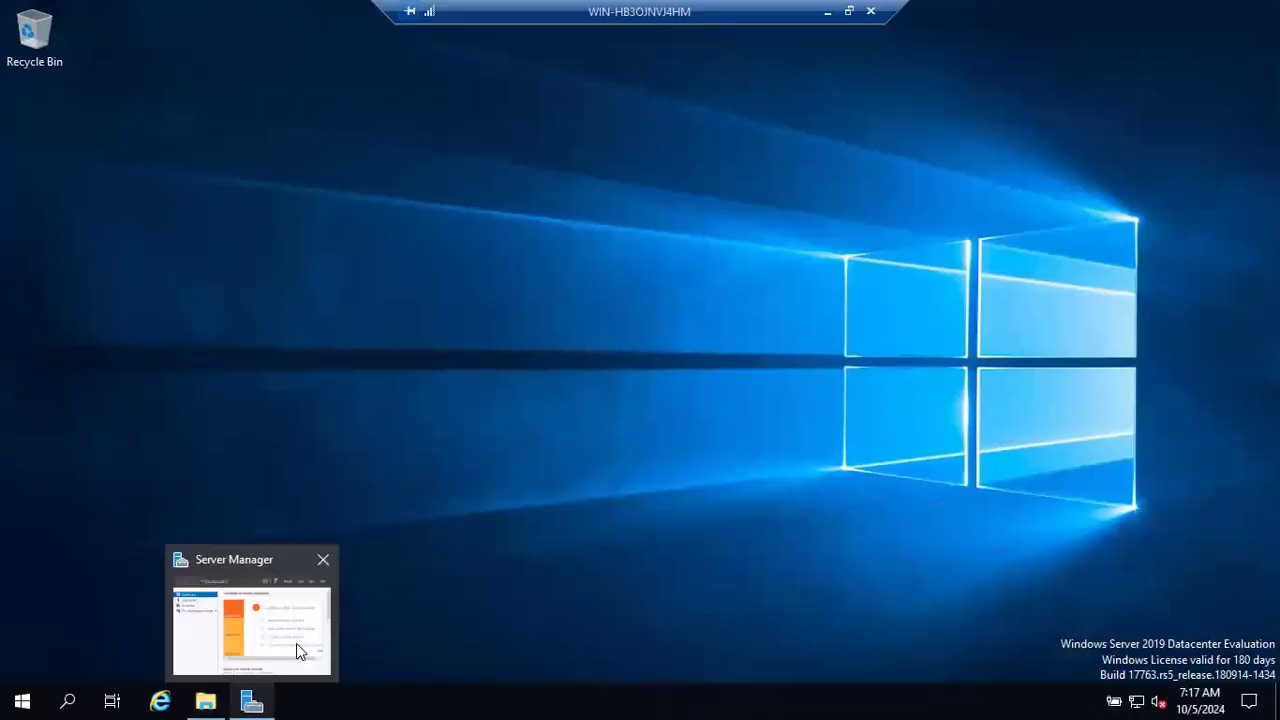
{"action": "left_click", "coordinate": [256, 698]}
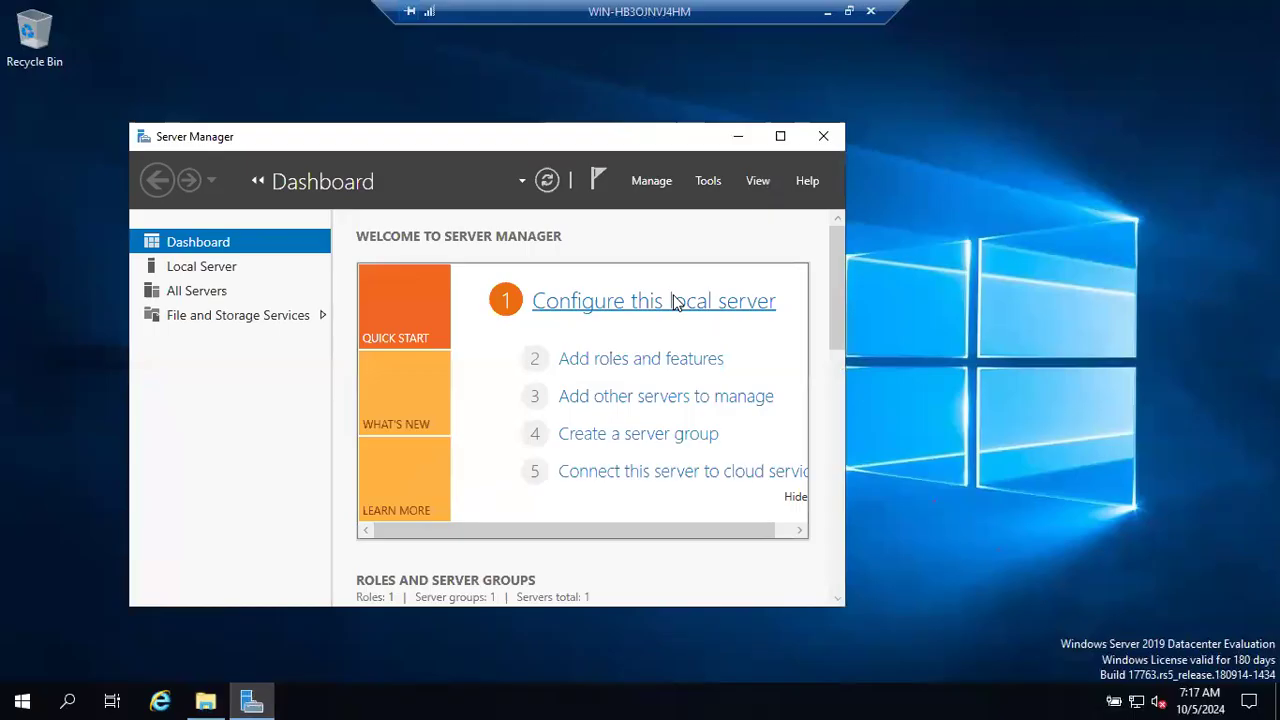
{"action": "left_click", "coordinate": [787, 146]}
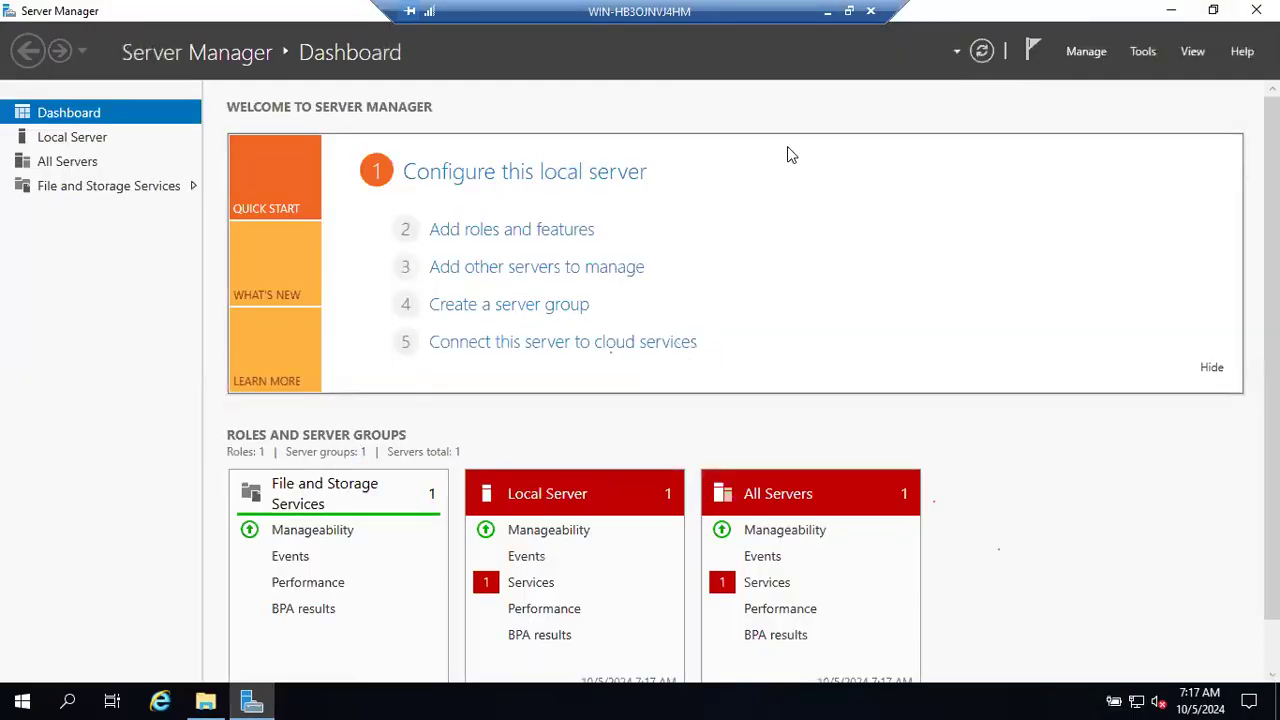
Start the Add Roles and Features Wizard and advance to feature selection, keeping the role-based or feature-based installation and the default server and roles.
{"action": "left_click", "coordinate": [505, 232]}
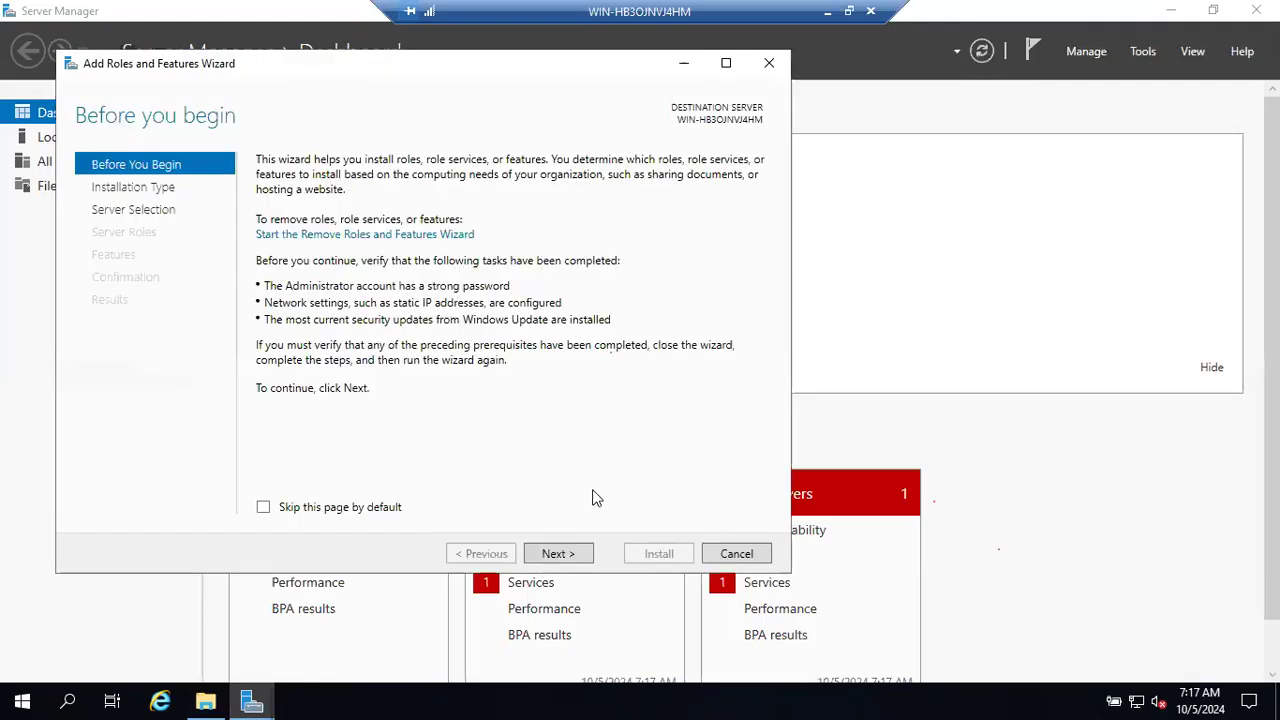
{"action": "left_click", "coordinate": [565, 555]}
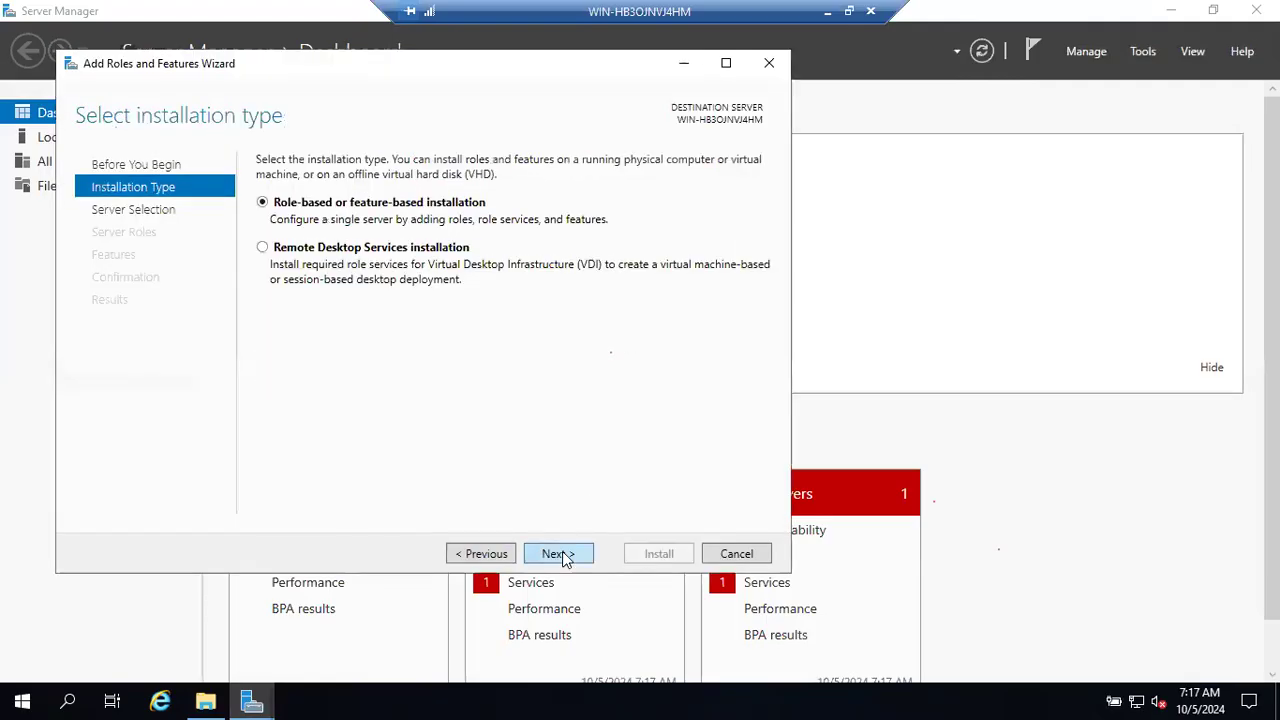
{"action": "left_click", "coordinate": [560, 554]}
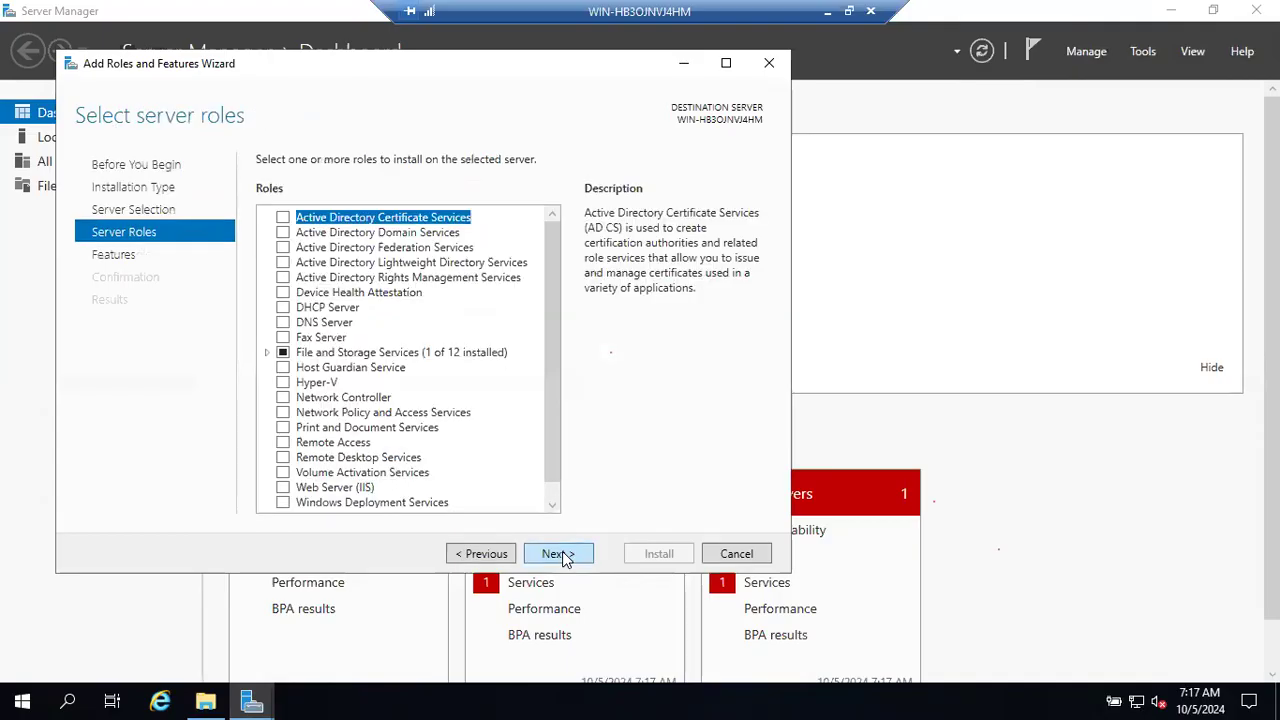
{"action": "left_click", "coordinate": [565, 556]}
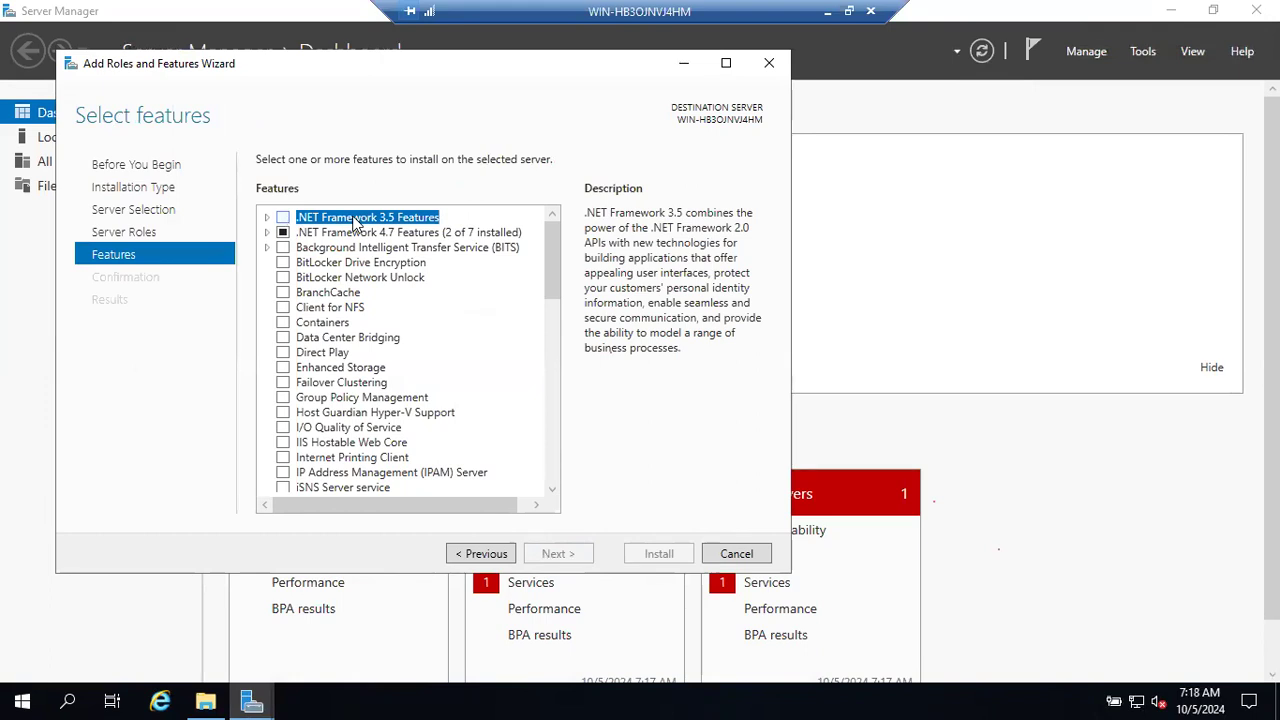
Select .NET Framework 3.5 Features for installation, including HTTP Activation with its required features and Non-HTTP Activation.
{"action": "left_click", "coordinate": [267, 217]}
{"action": "left_click", "coordinate": [283, 218]}
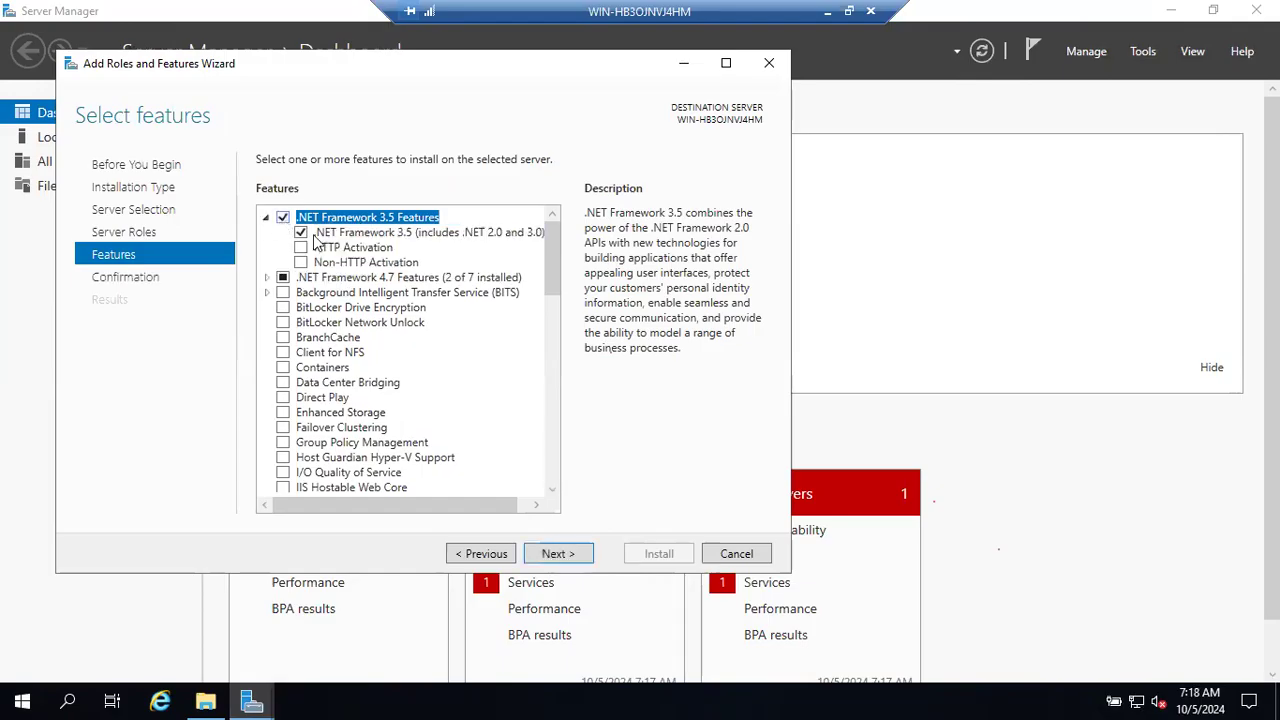
{"action": "left_click", "coordinate": [300, 248]}
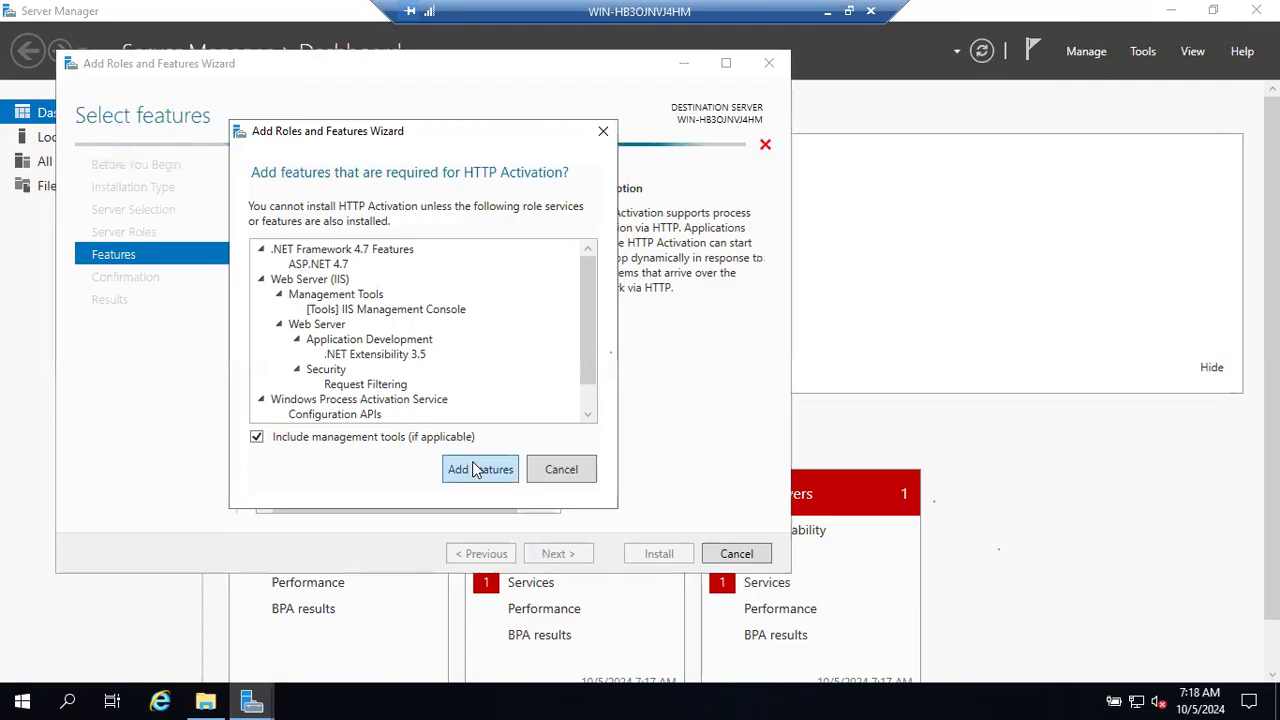
{"action": "left_click", "coordinate": [476, 470]}
{"action": "left_click", "coordinate": [305, 263]}
{"action": "left_click", "coordinate": [302, 263]}
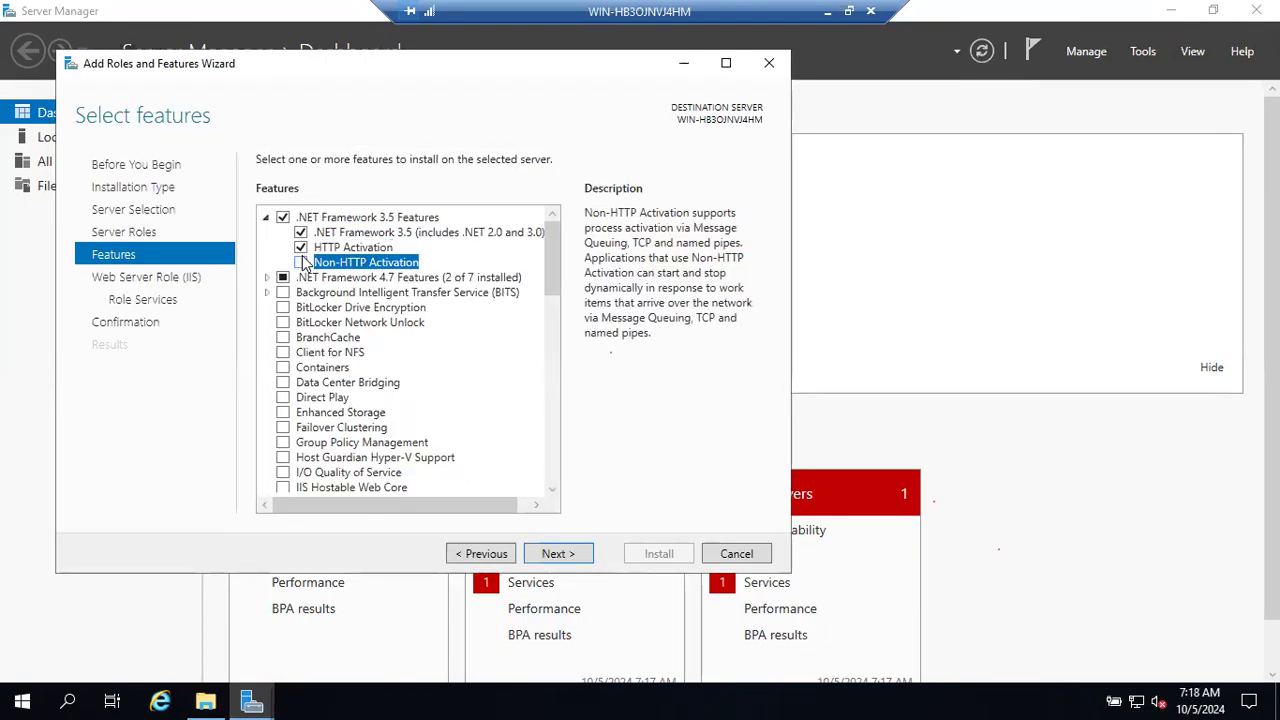
{"action": "left_click", "coordinate": [267, 217]}
{"action": "left_click", "coordinate": [267, 217]}
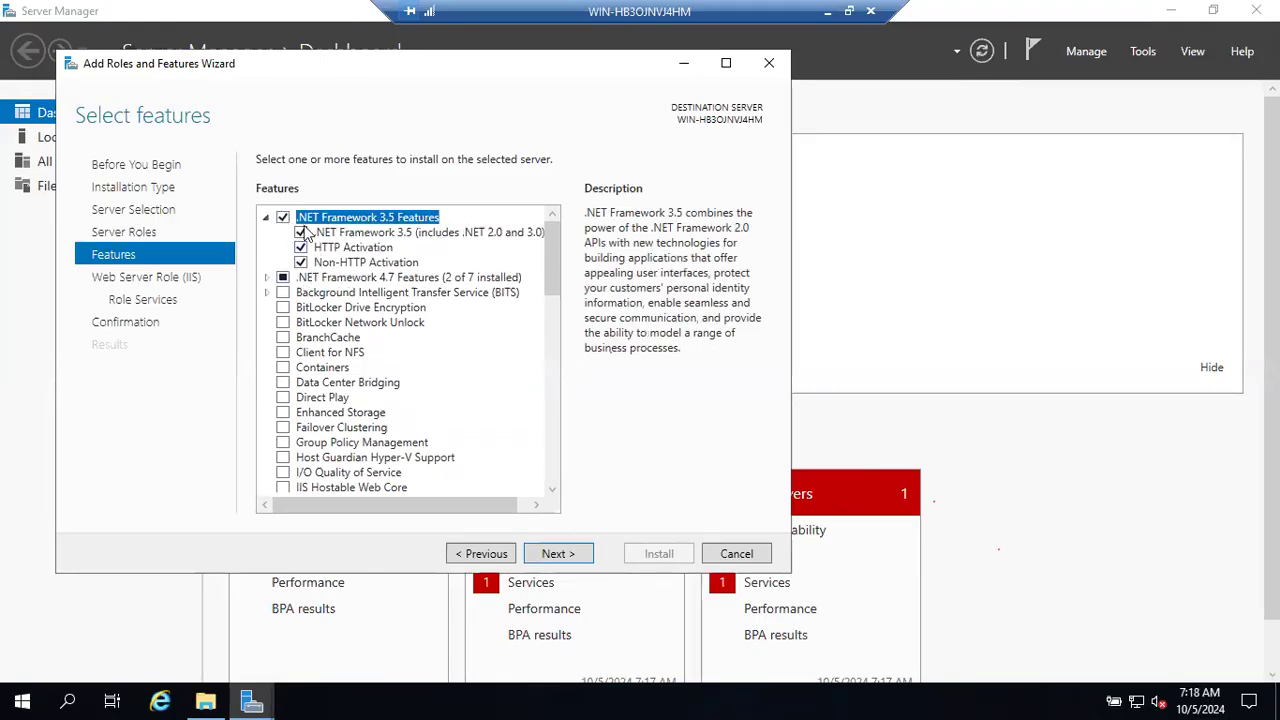
{"action": "left_click", "coordinate": [267, 217]}
{"action": "left_click", "coordinate": [267, 217]}
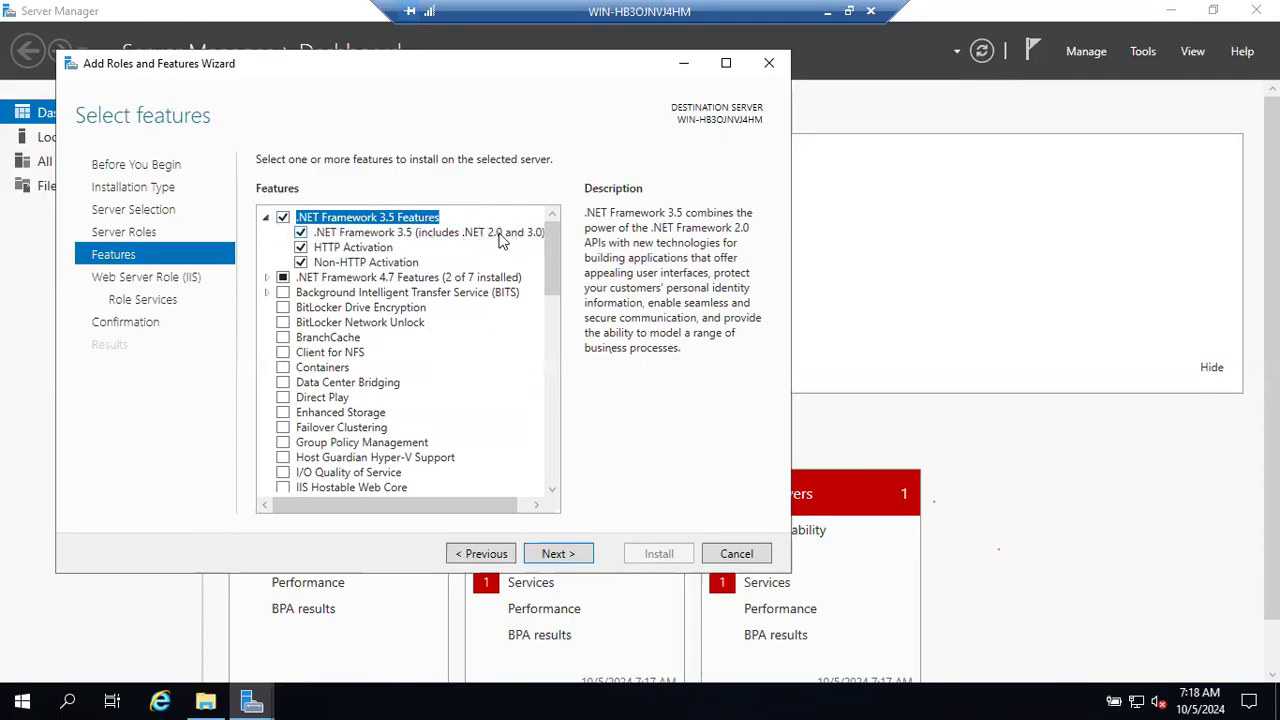
{"action": "left_click", "coordinate": [267, 217]}
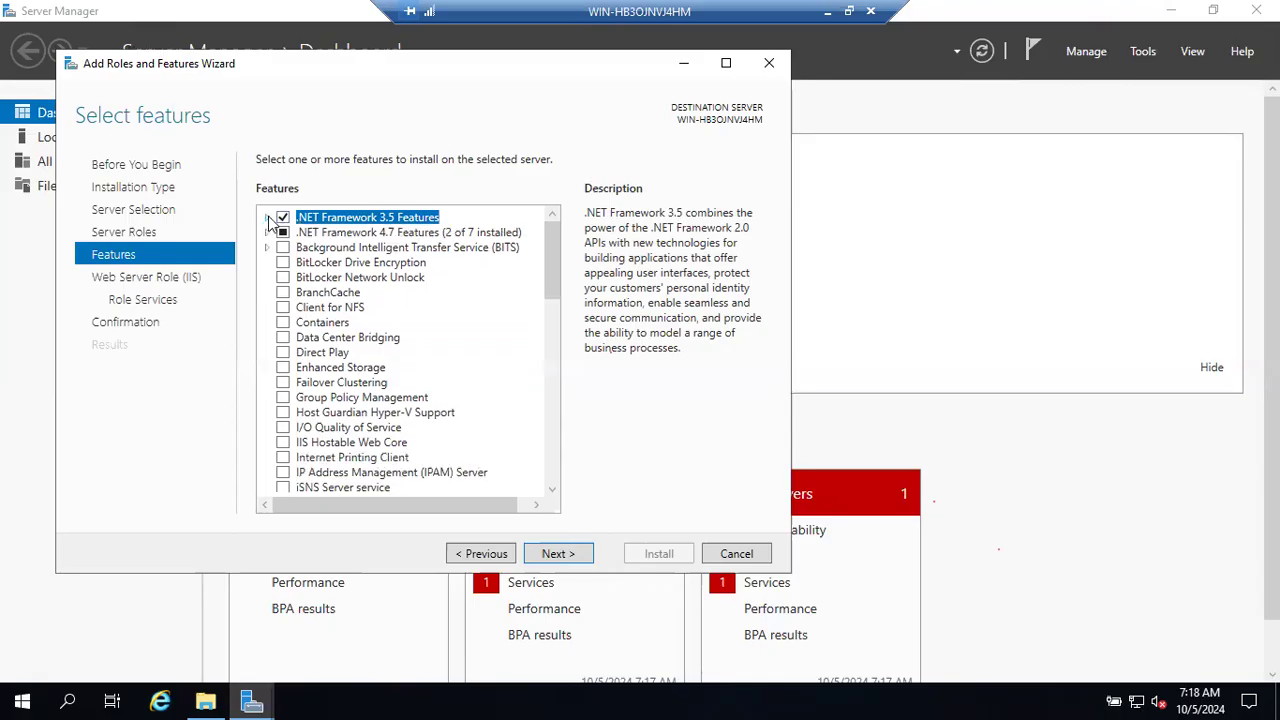
Accept the default Web Server (IIS) role services and advance the wizard to the installation confirmation.
{"action": "left_click", "coordinate": [557, 555]}
{"action": "left_click", "coordinate": [557, 555]}
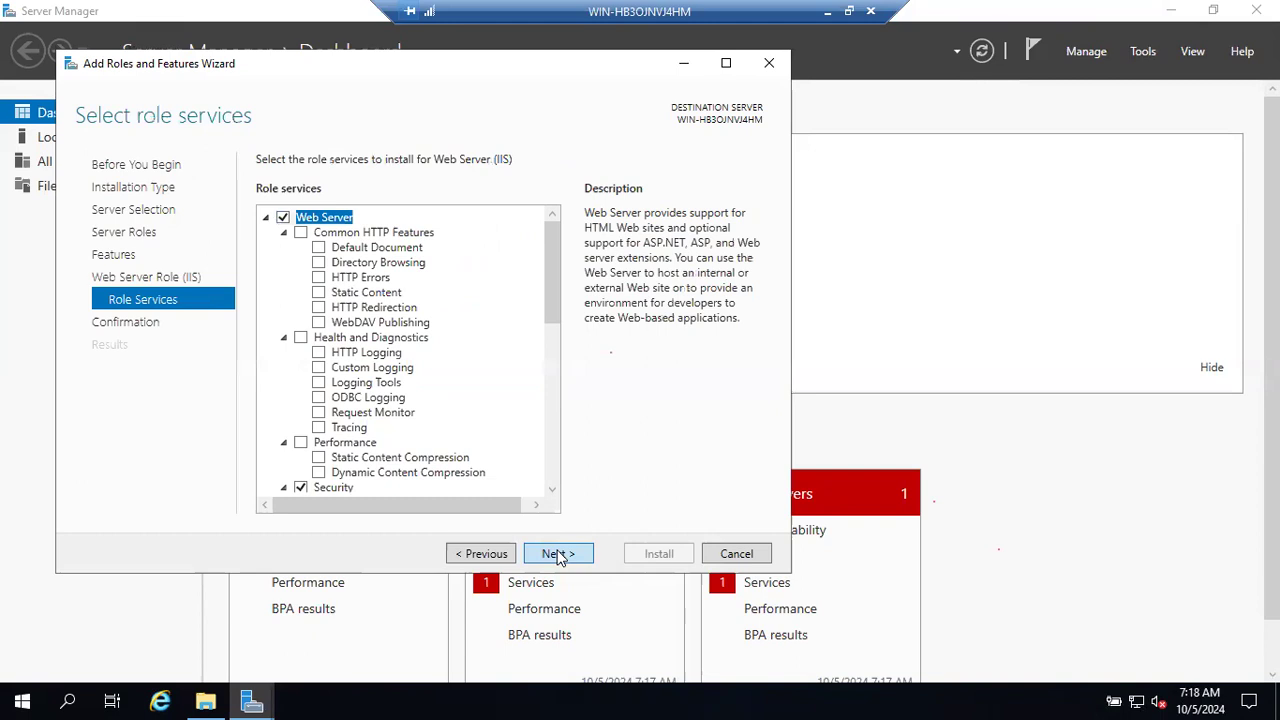
{"action": "left_click", "coordinate": [557, 555]}
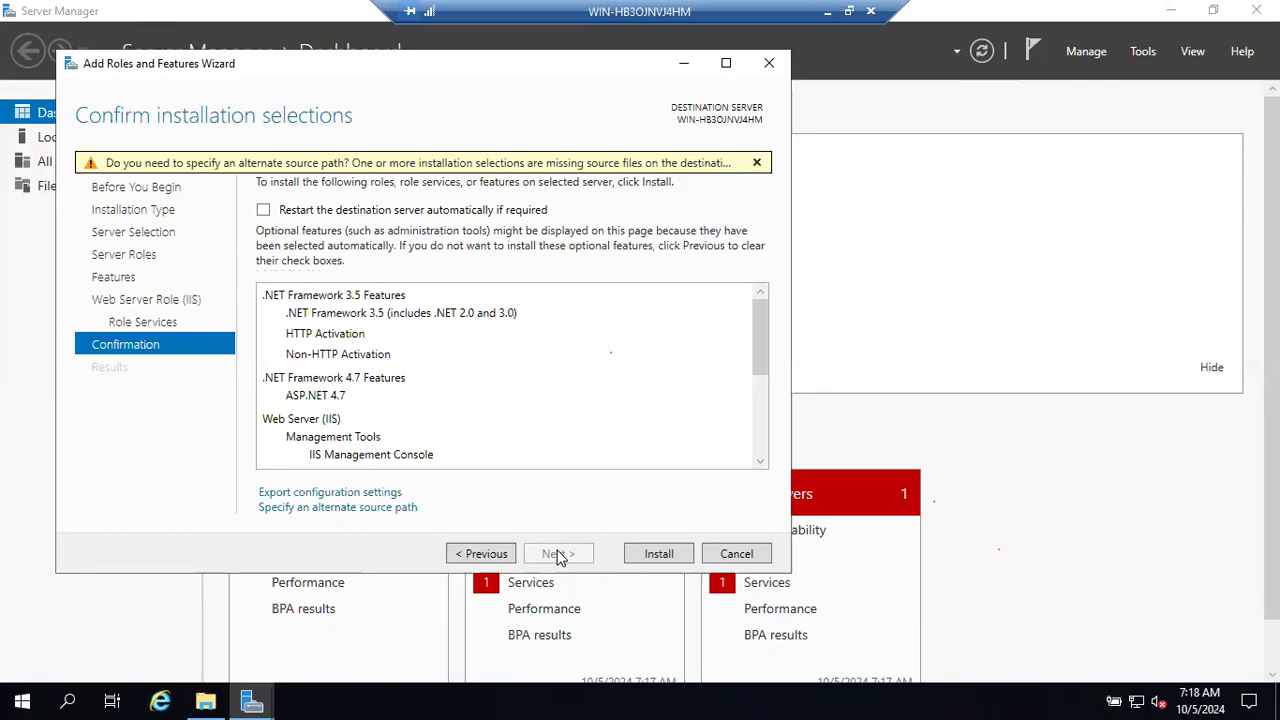
Open the alternate source path setting for the feature installation and list the server's drives in File Explorer.
{"action": "left_click", "coordinate": [307, 510]}
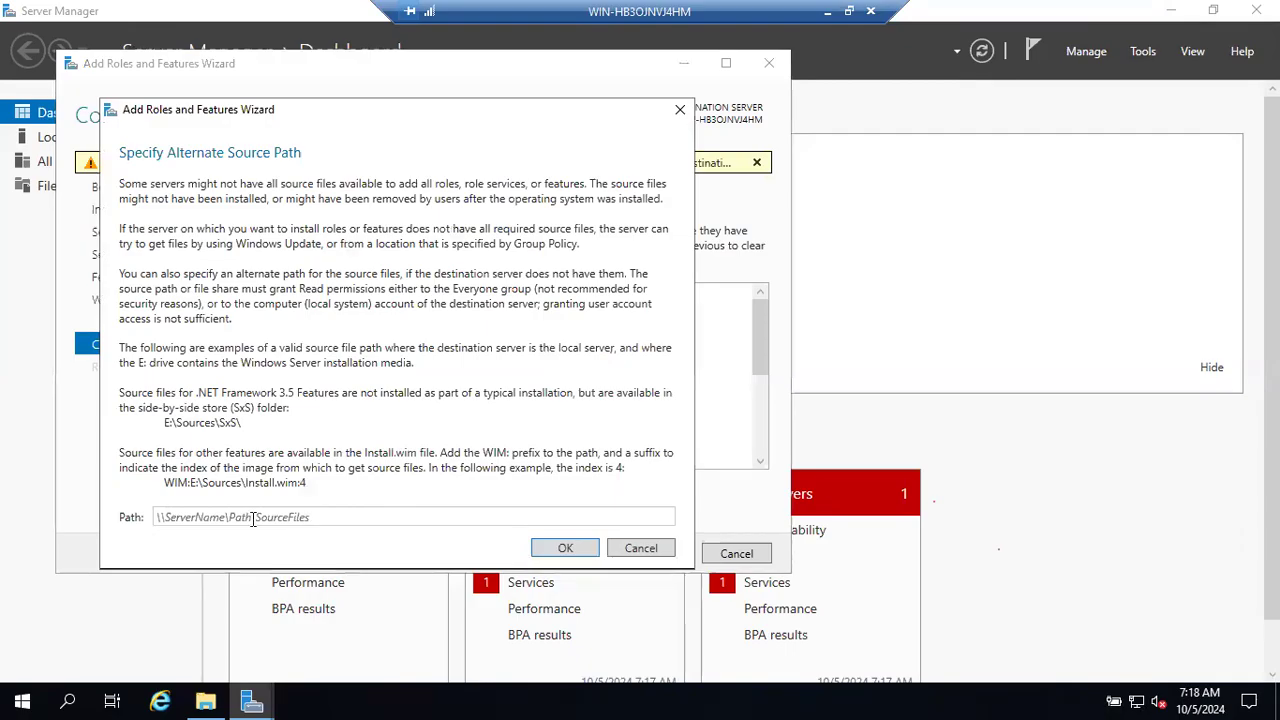
{"action": "left_click", "coordinate": [205, 703]}
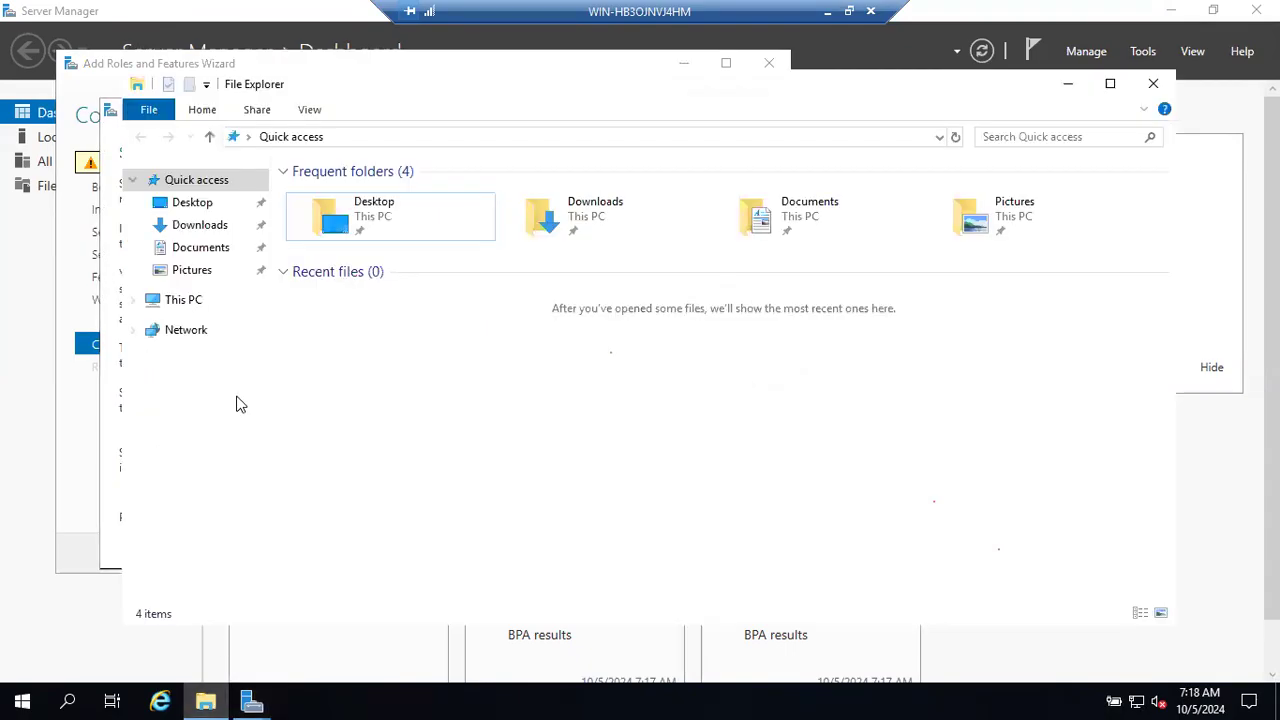
{"action": "left_click", "coordinate": [185, 302]}
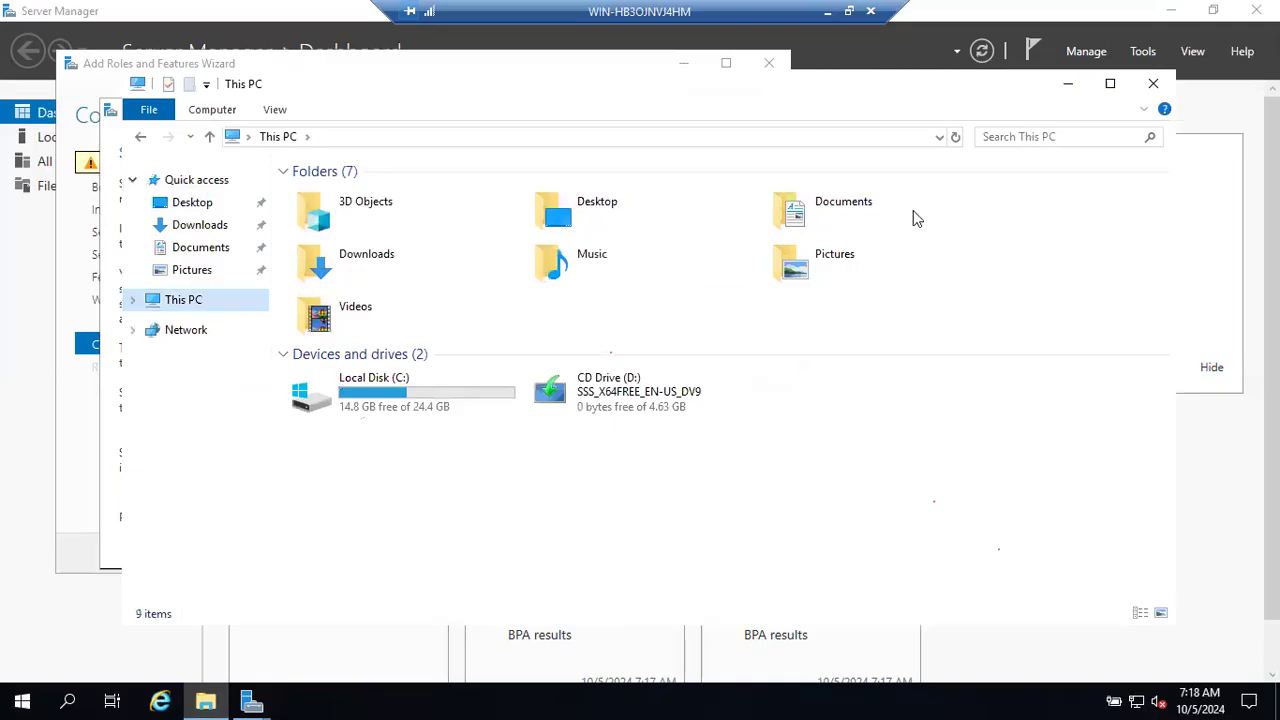
Switch to Oracle VM VirtualBox Manager and check which ISO is attached in the BATCH56 machine's storage settings.
{"action": "left_click", "coordinate": [828, 11]}
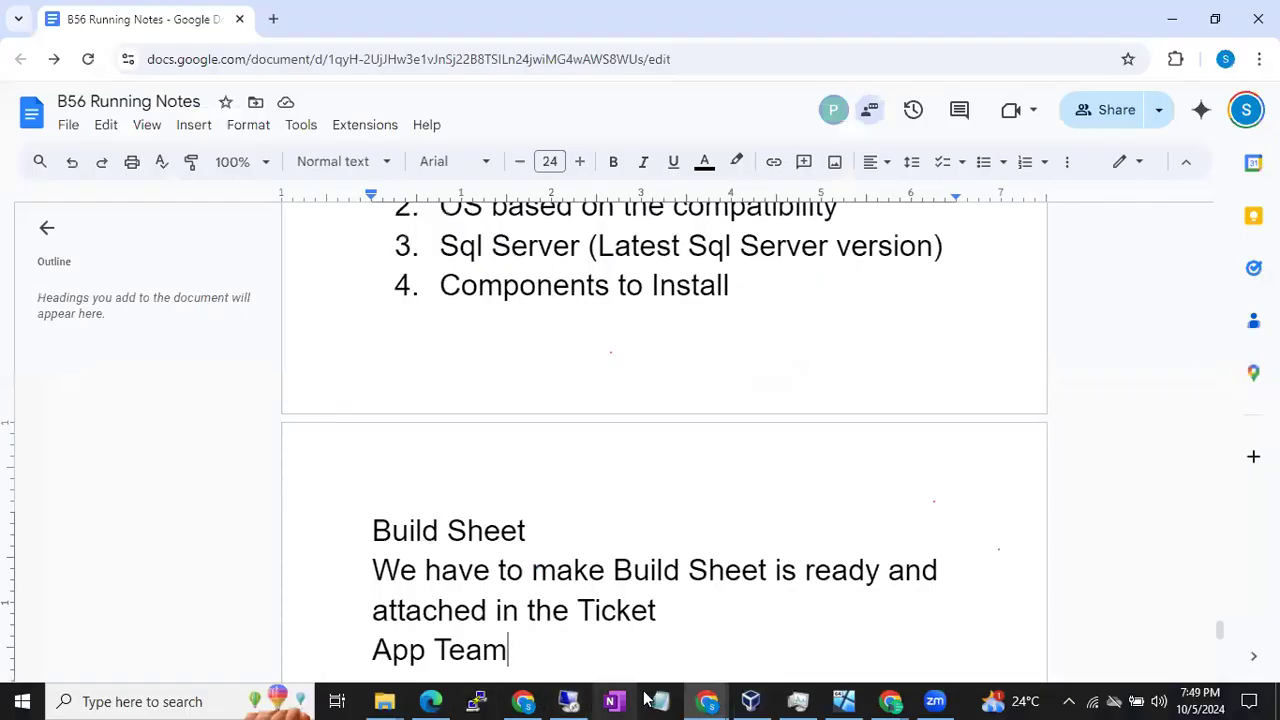
{"action": "left_click", "coordinate": [748, 700]}
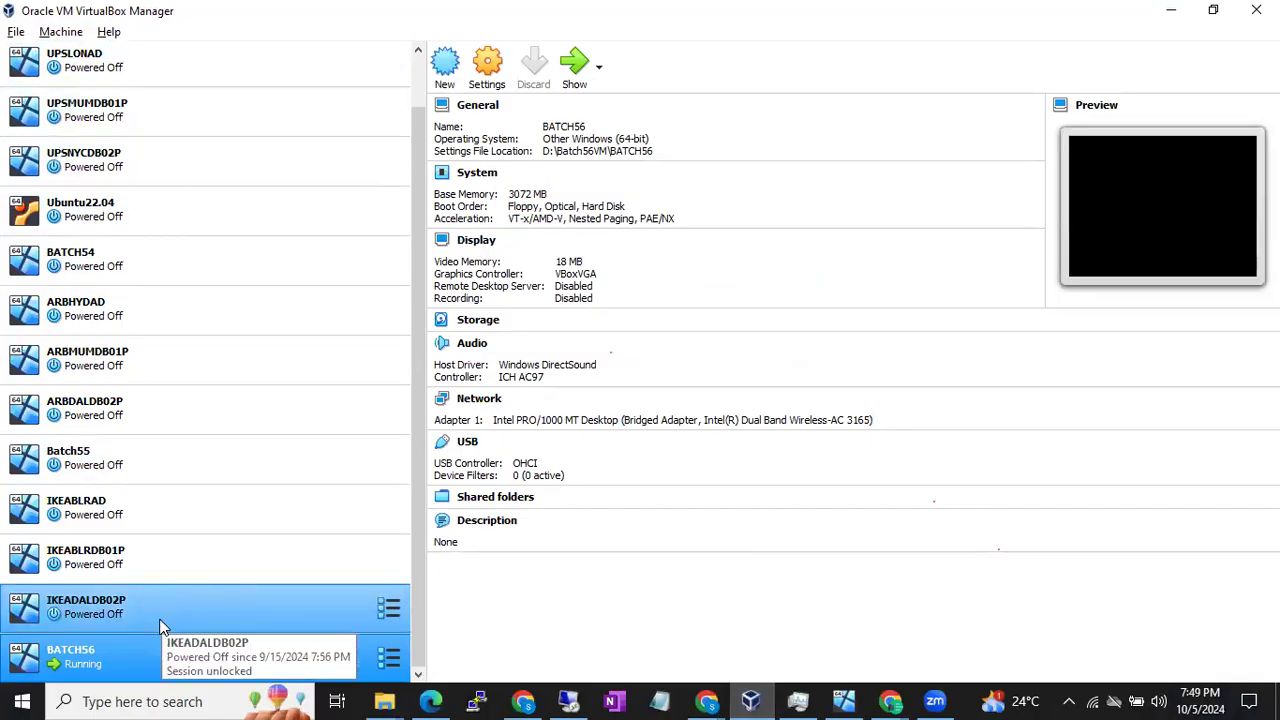
{"action": "right_click", "coordinate": [101, 655]}
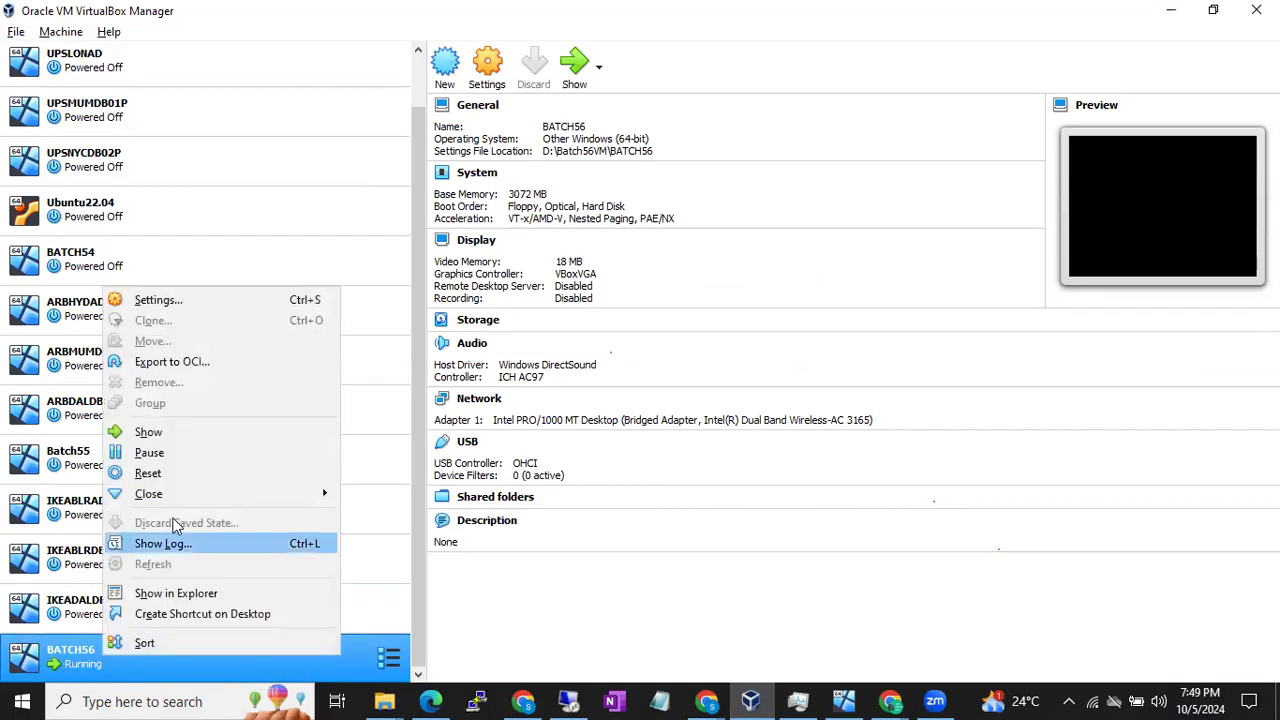
{"action": "left_click", "coordinate": [193, 302]}
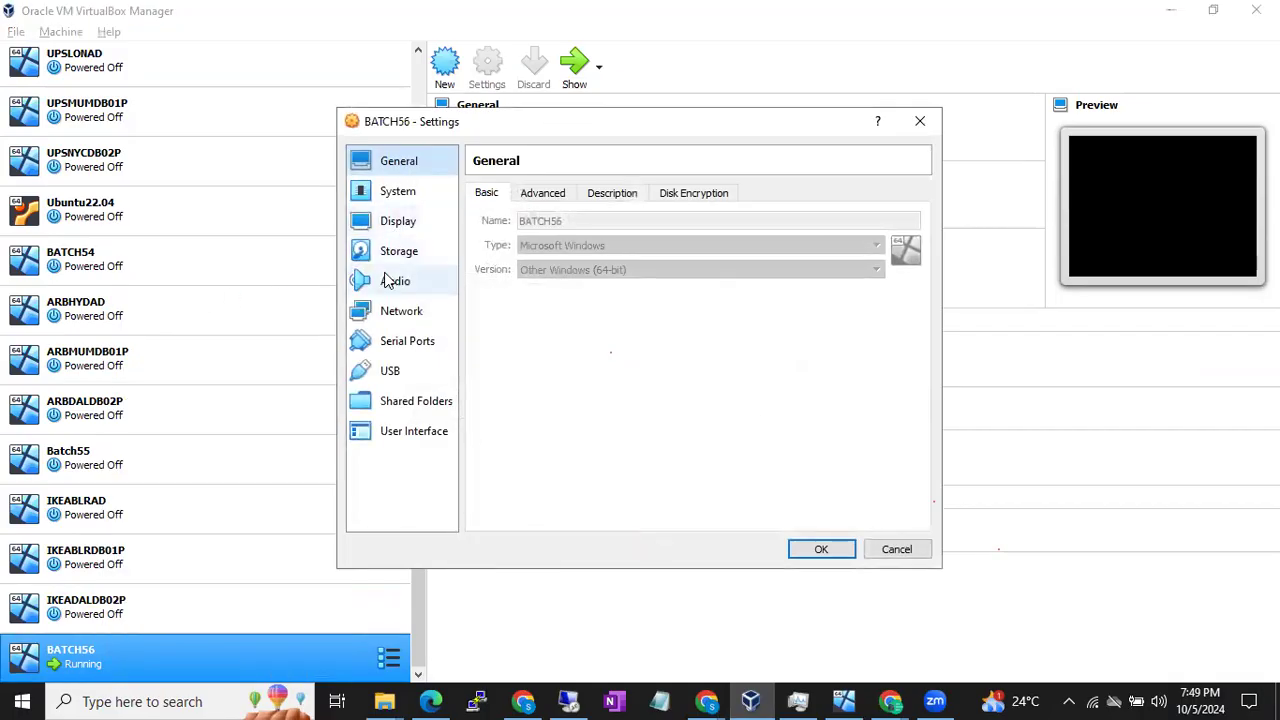
{"action": "left_click", "coordinate": [390, 252]}
{"action": "left_click", "coordinate": [519, 257]}
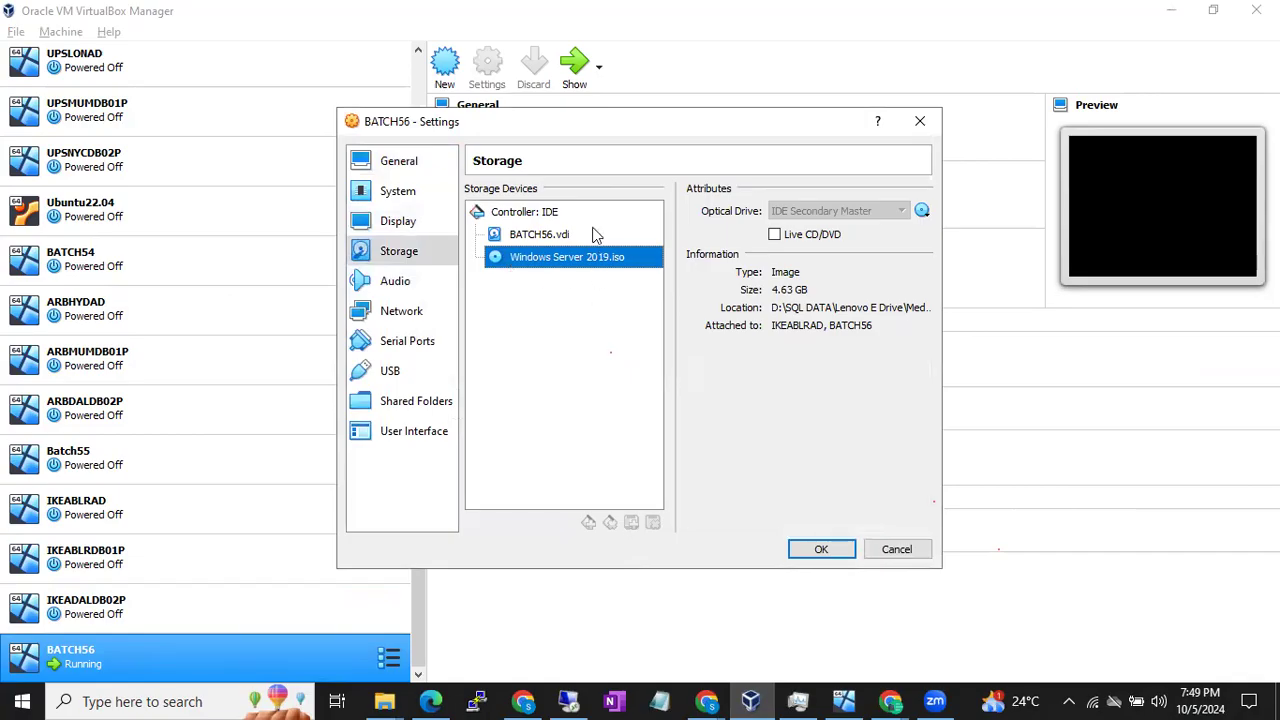
{"action": "left_click", "coordinate": [825, 550]}
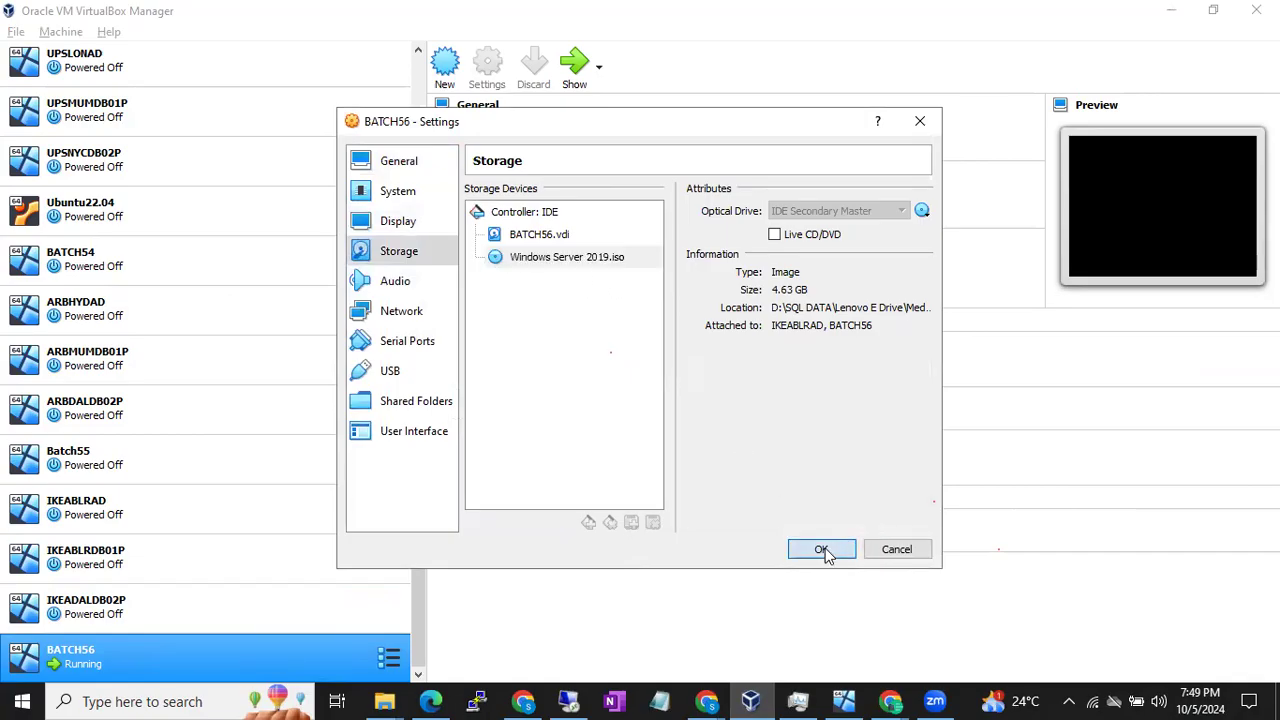
Return to the Remote Desktop session, browse the CD drive (D:) to the sources\sxs folder, and minimize File Explorer.
{"action": "left_click", "coordinate": [567, 701]}
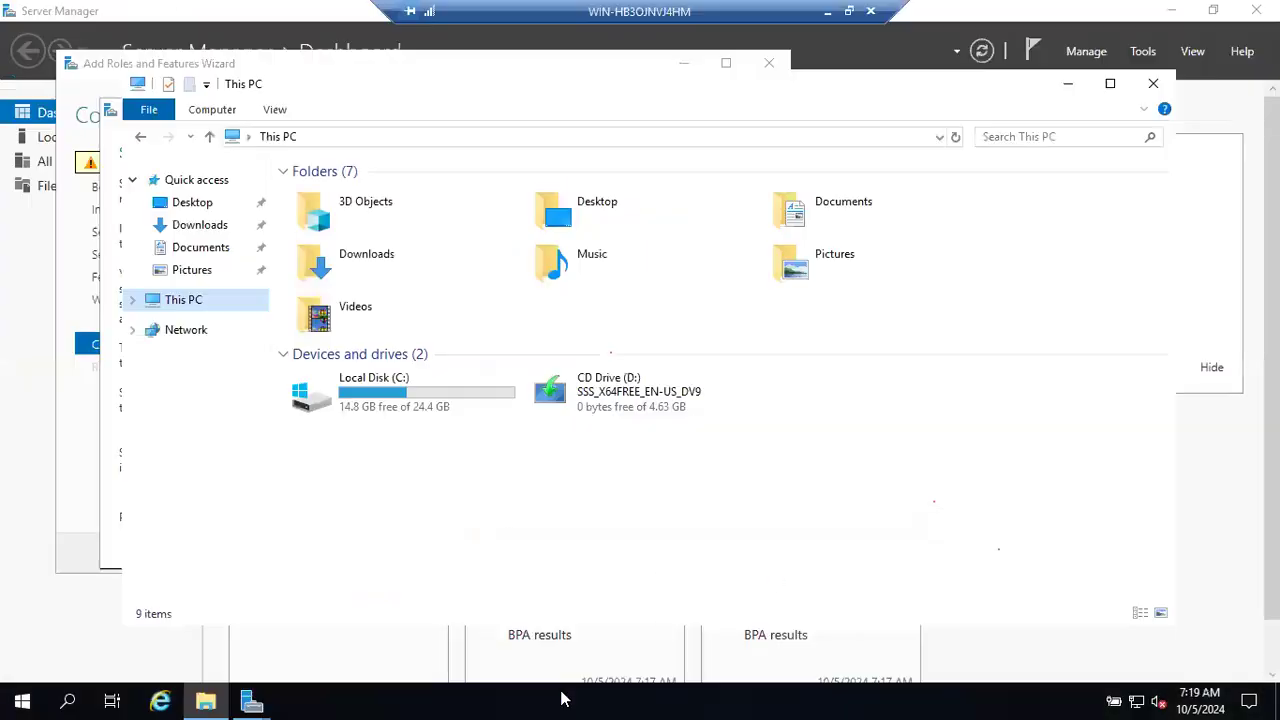
{"action": "left_click", "coordinate": [624, 402]}
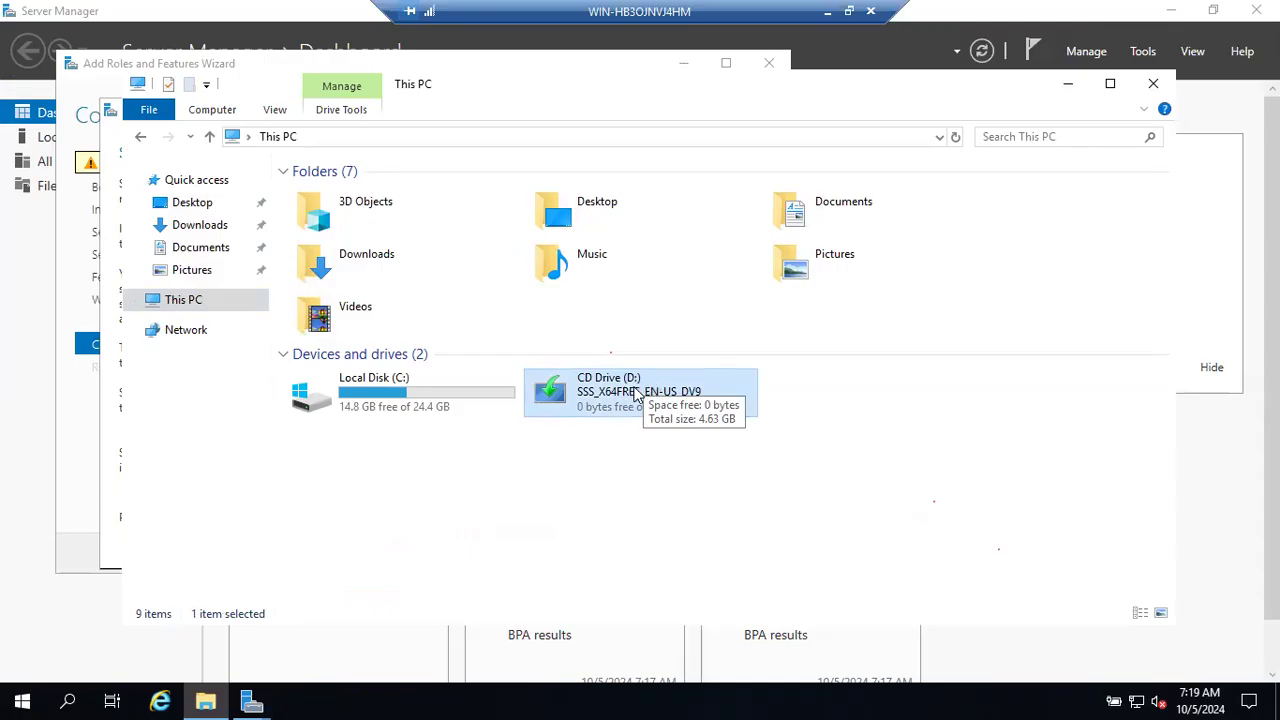
{"action": "right_click", "coordinate": [636, 391]}
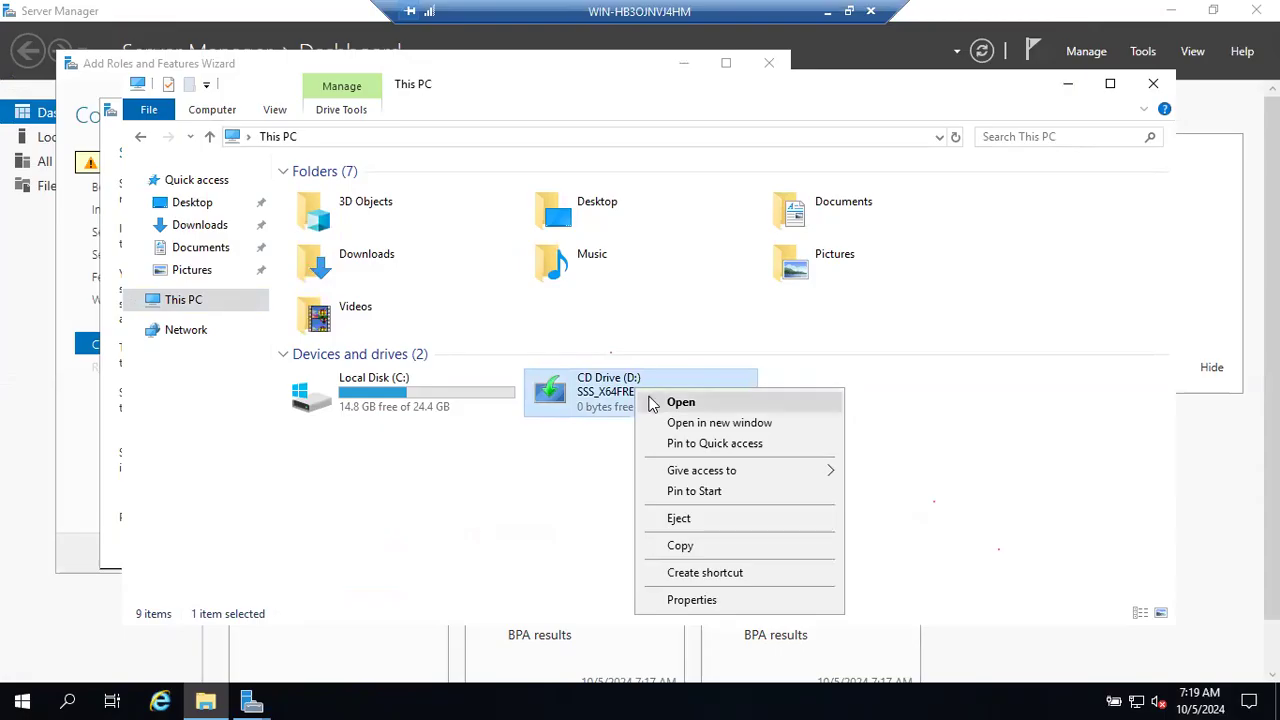
{"action": "left_click", "coordinate": [655, 403]}
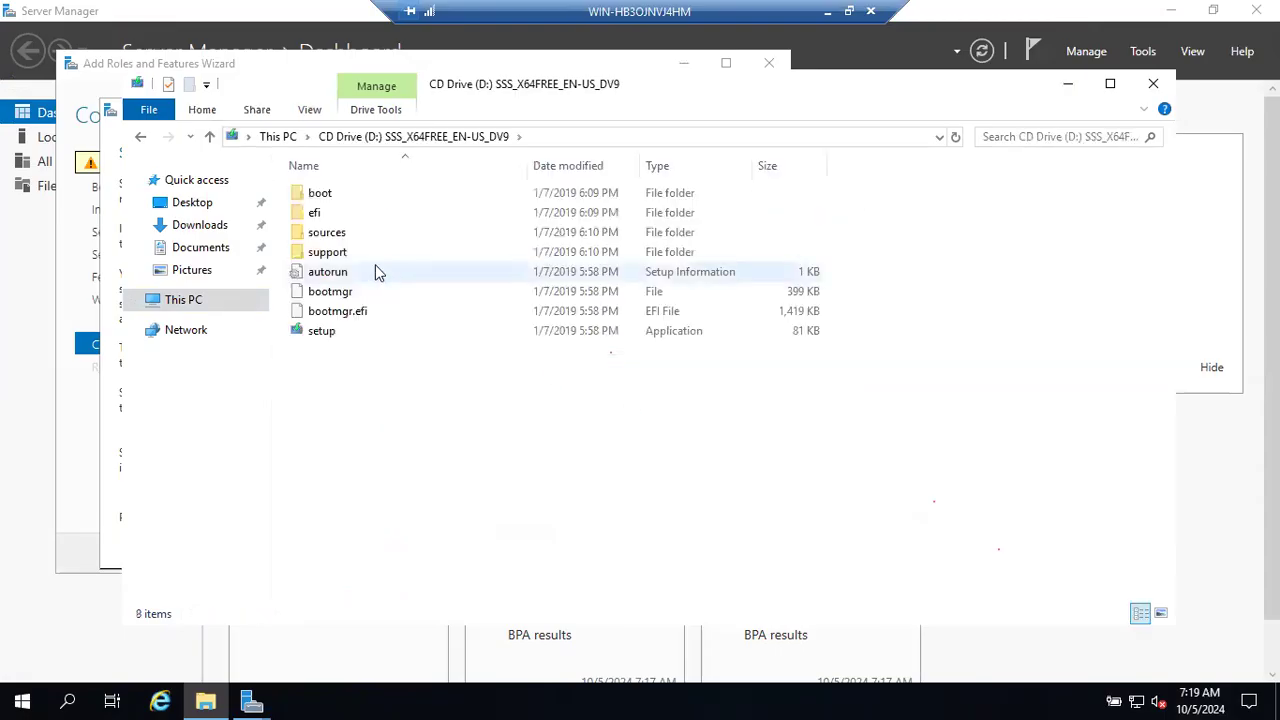
{"action": "double_click", "coordinate": [343, 238]}
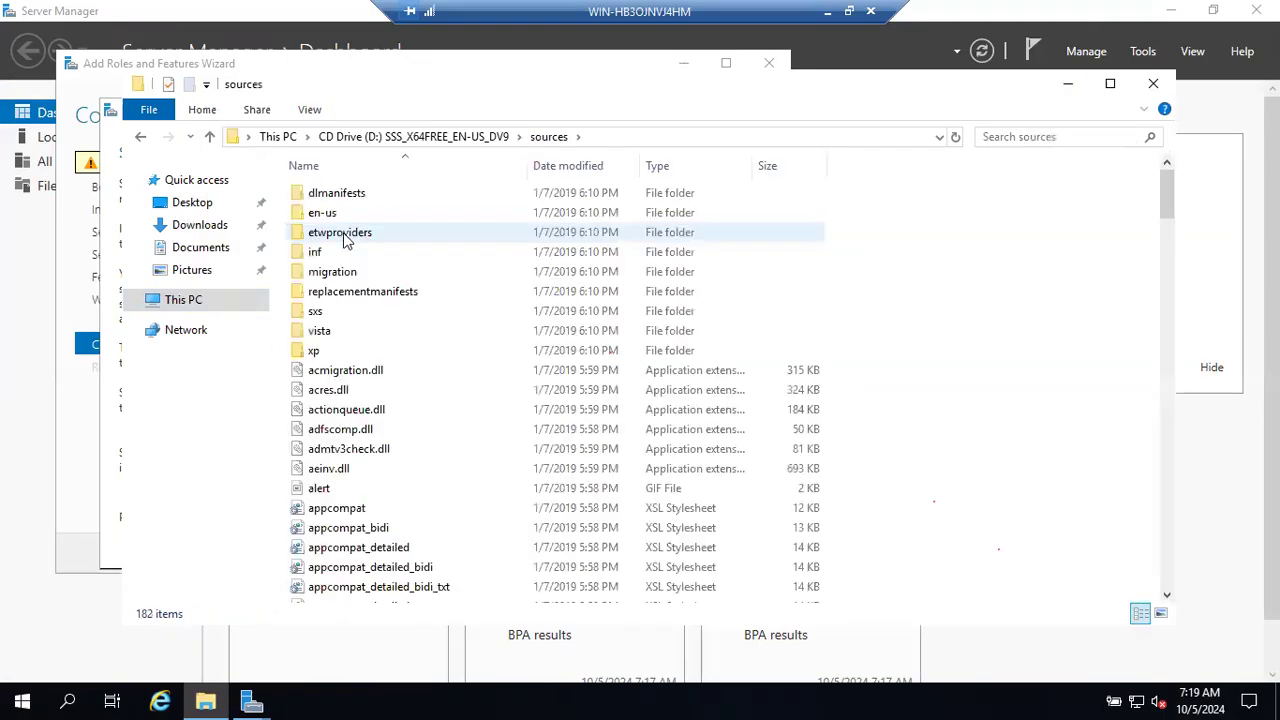
{"action": "double_click", "coordinate": [315, 317]}
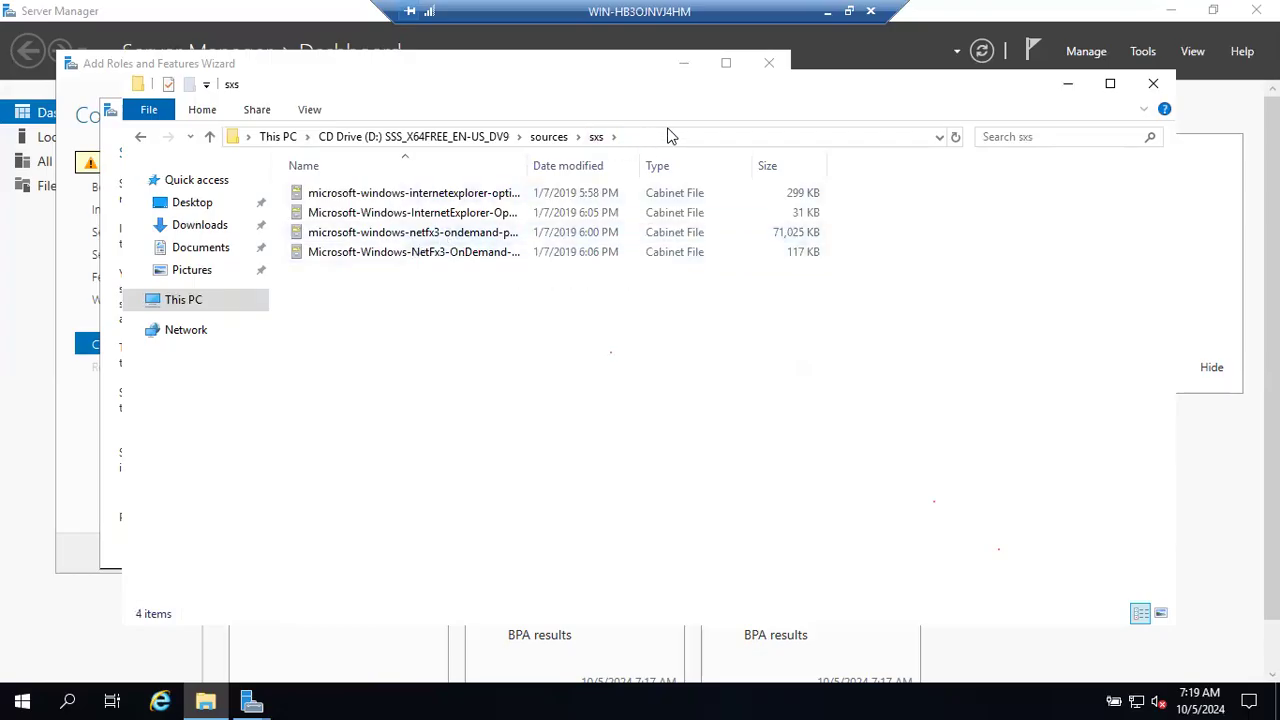
{"action": "left_click", "coordinate": [1067, 84]}
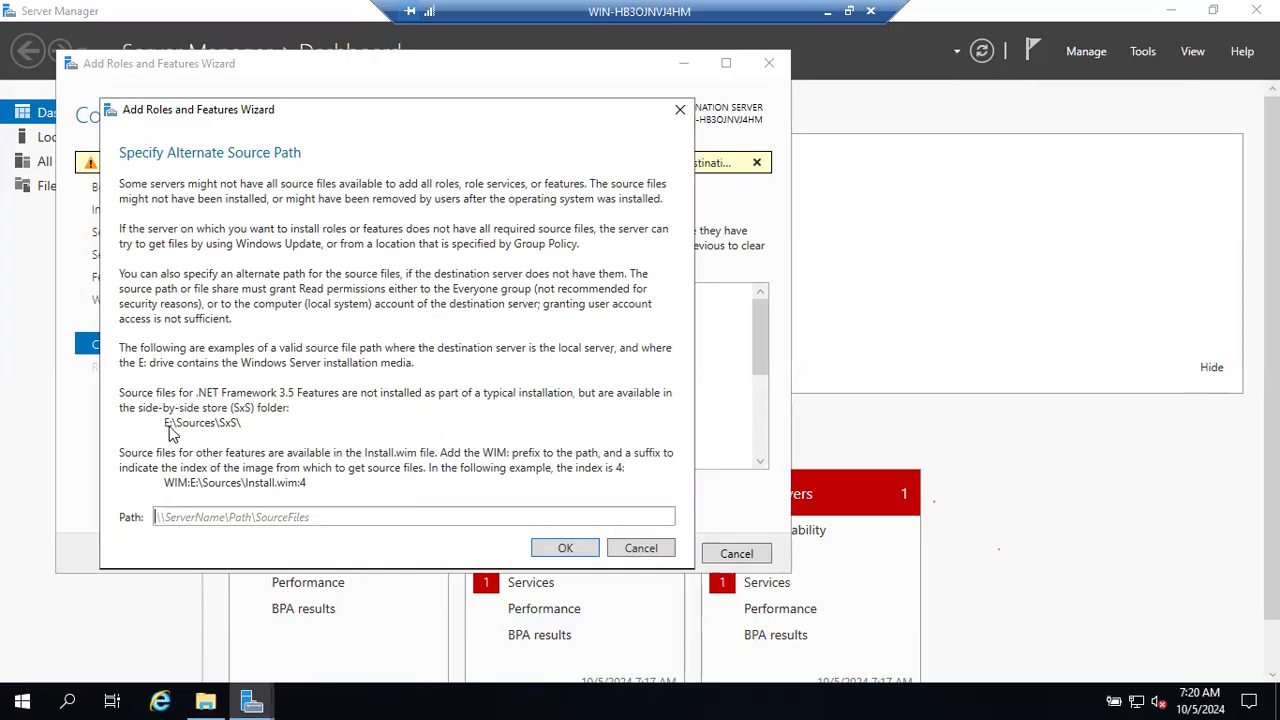
Set the alternate source path to D:\Sources\SxS\ and start the feature installation.
{"action": "type", "text": "D"}
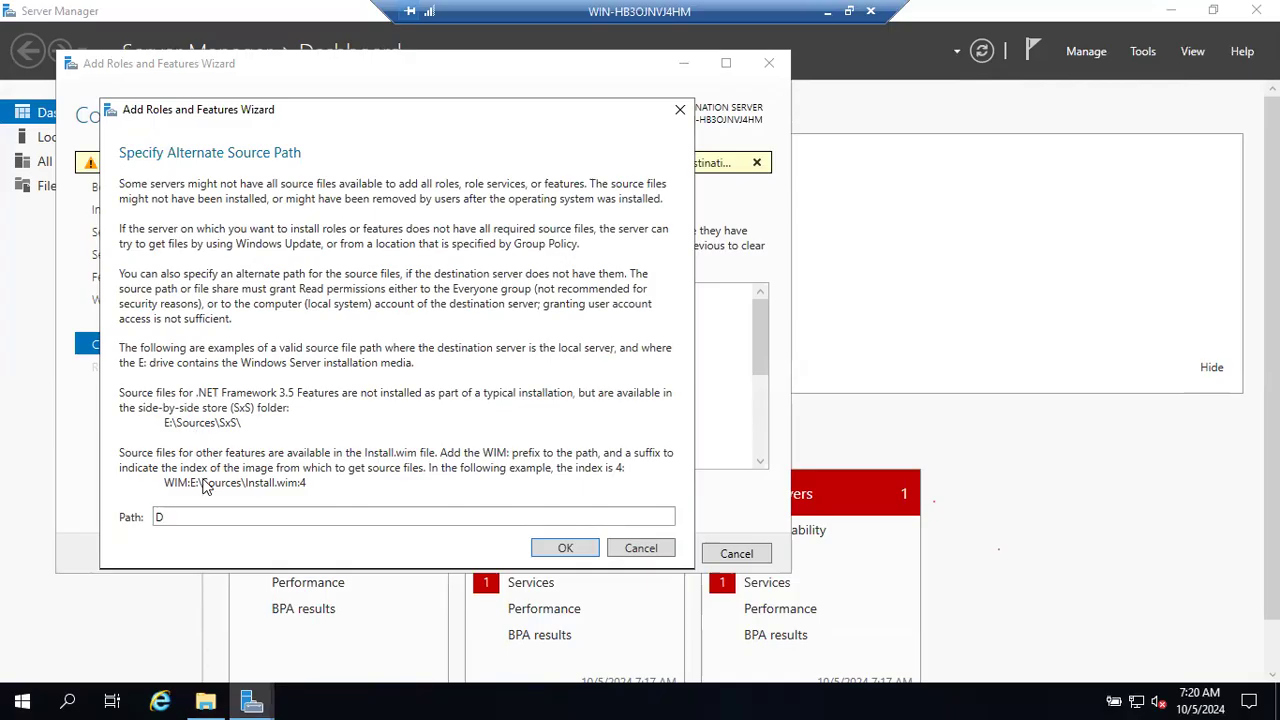
{"action": "type", "text": ":"}
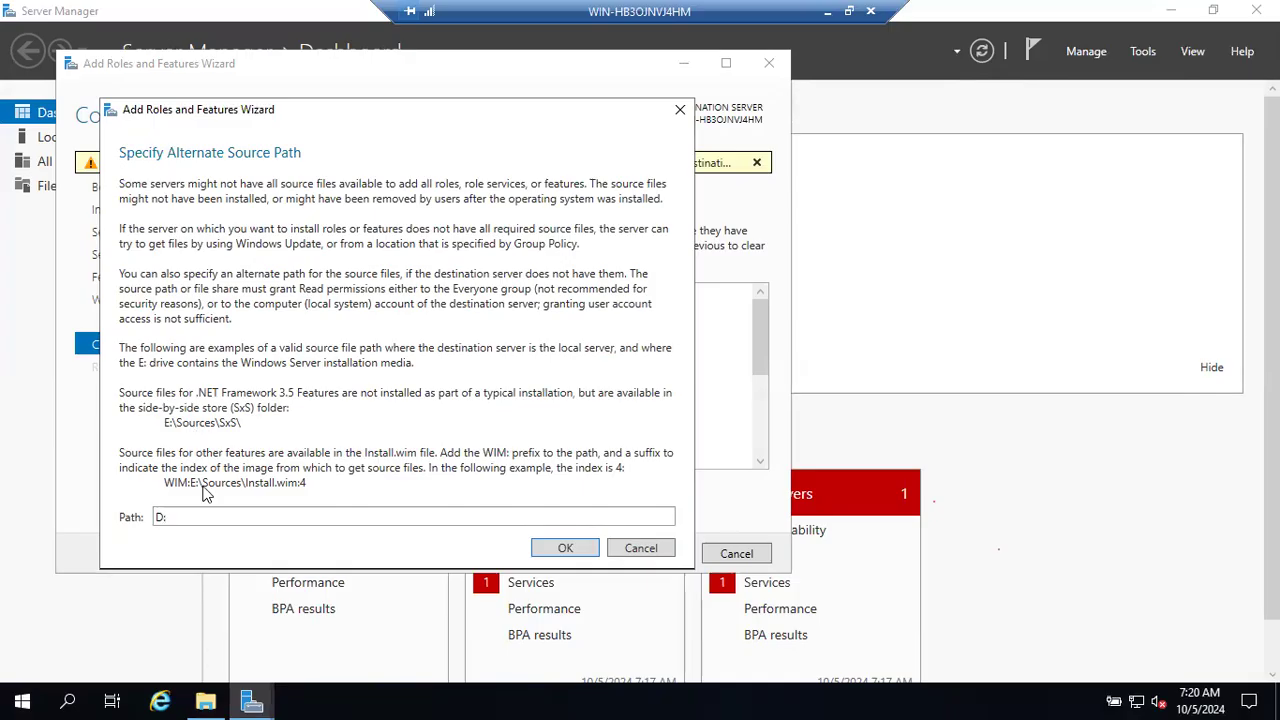
{"action": "type", "text": "\\Sources\\SxS\\"}
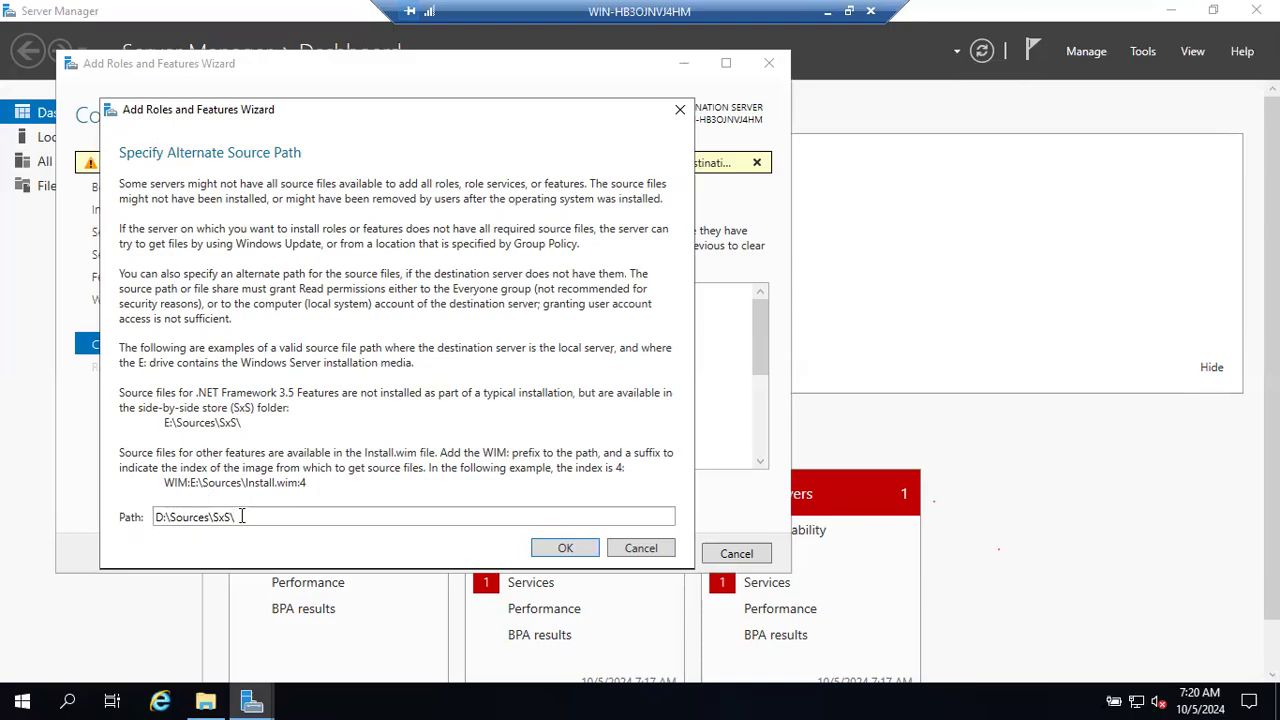
{"action": "left_click", "coordinate": [555, 553]}
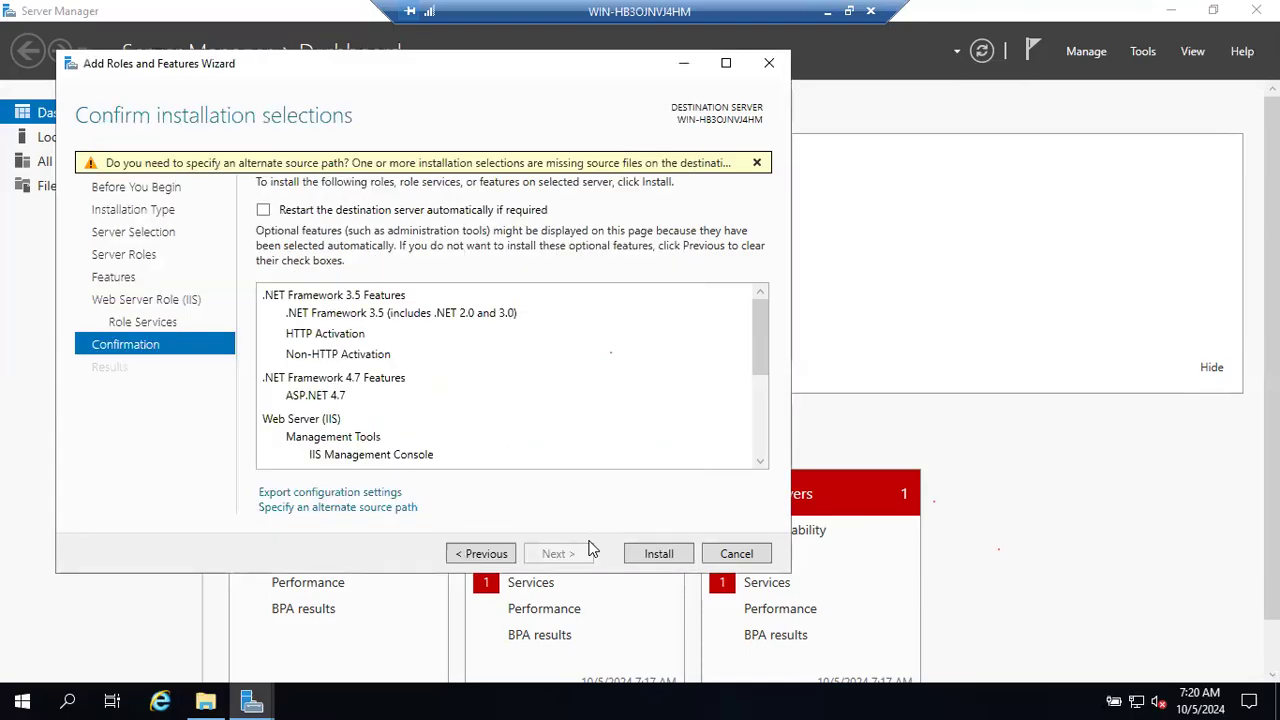
{"action": "left_click", "coordinate": [653, 555]}
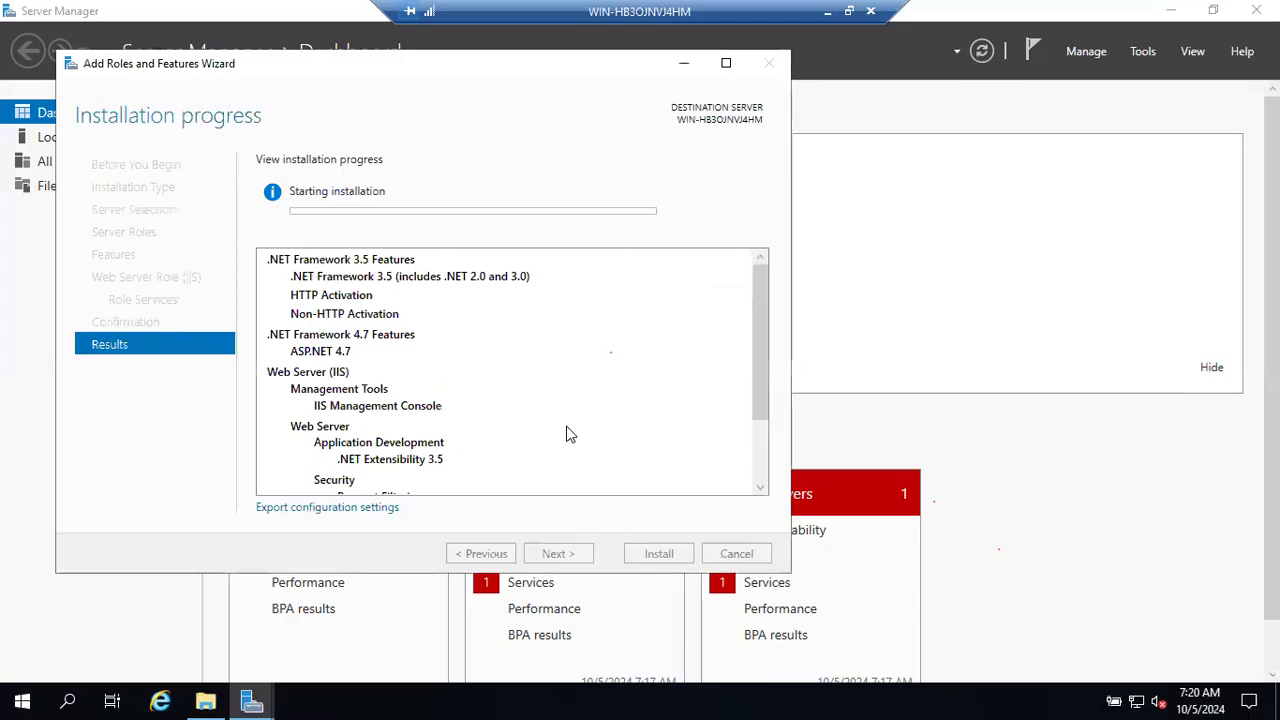
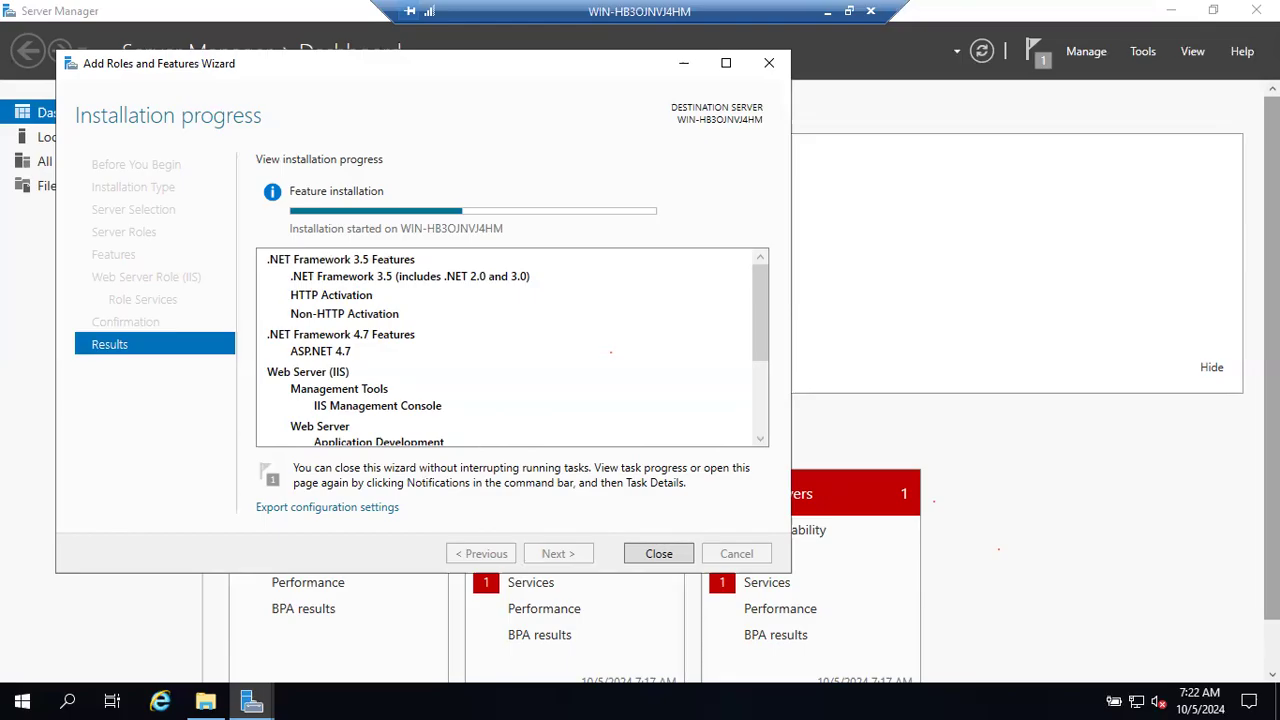
Open the server's system properties from File Explorer to check its basic computer information, and close them.
{"action": "left_click", "coordinate": [205, 700]}
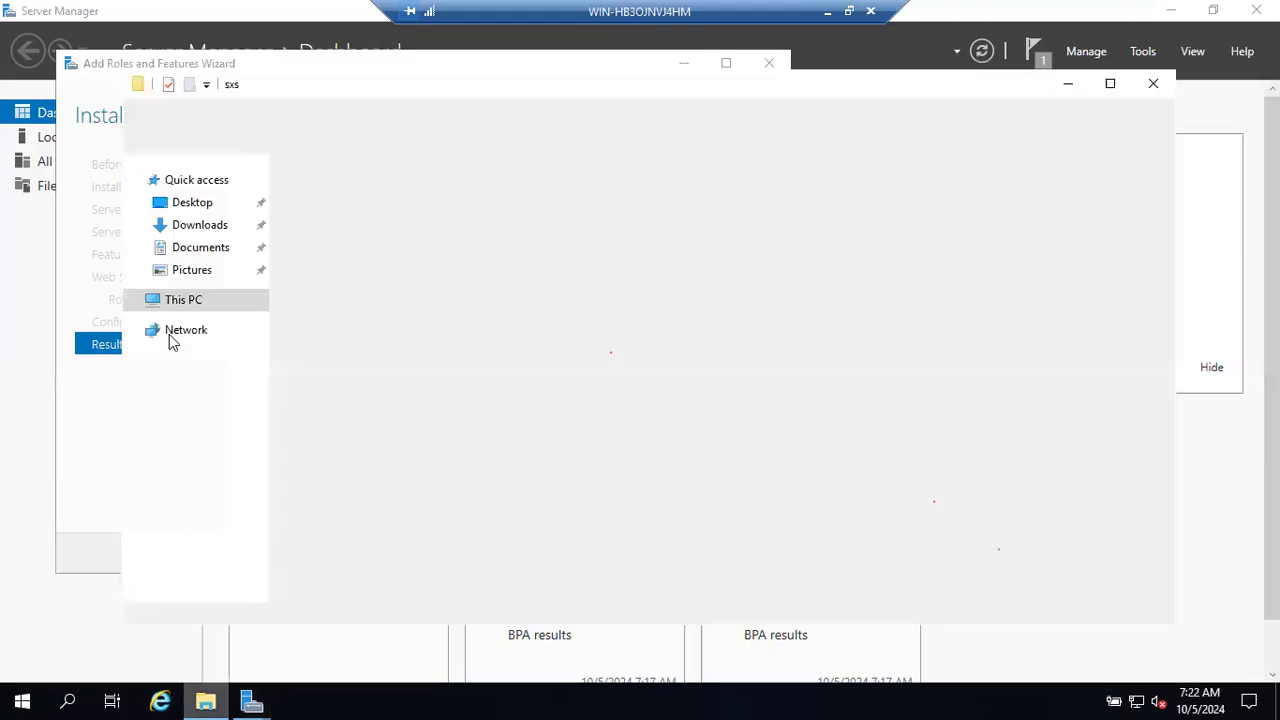
{"action": "left_click", "coordinate": [181, 308]}
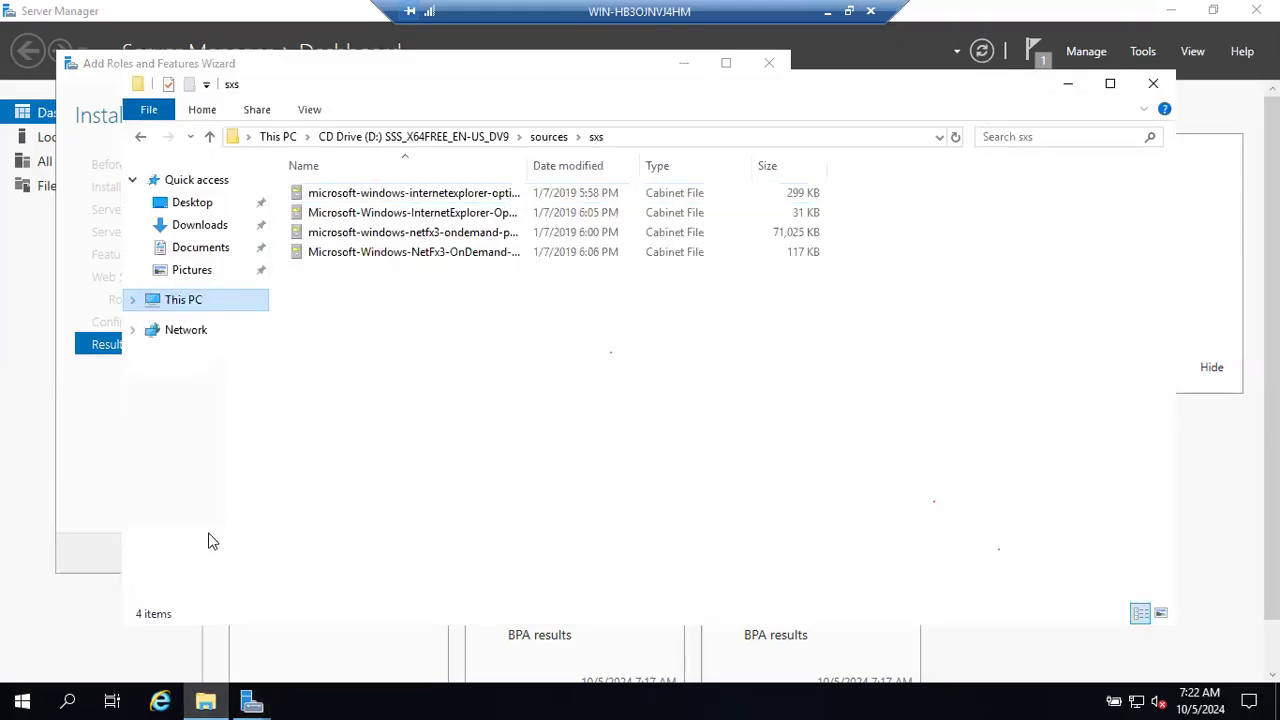
{"action": "key", "text": "shift+F10"}
{"action": "left_click", "coordinate": [227, 553]}
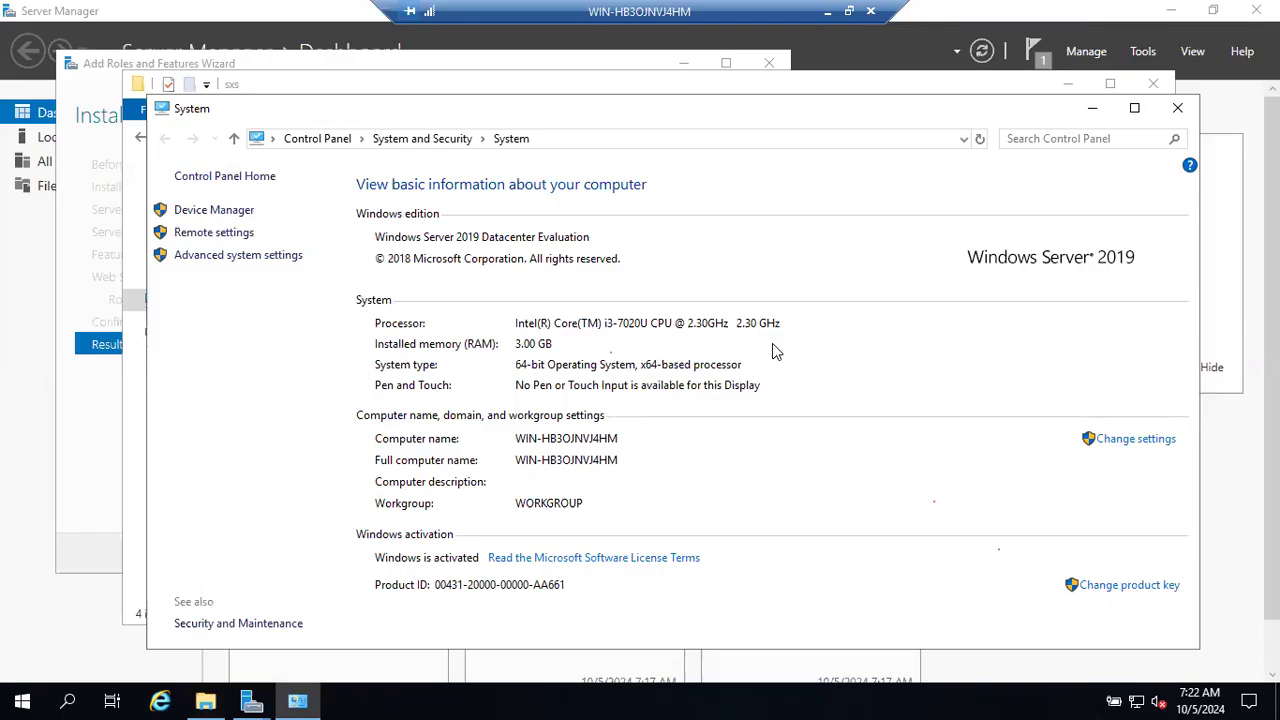
{"action": "left_click", "coordinate": [1177, 108]}
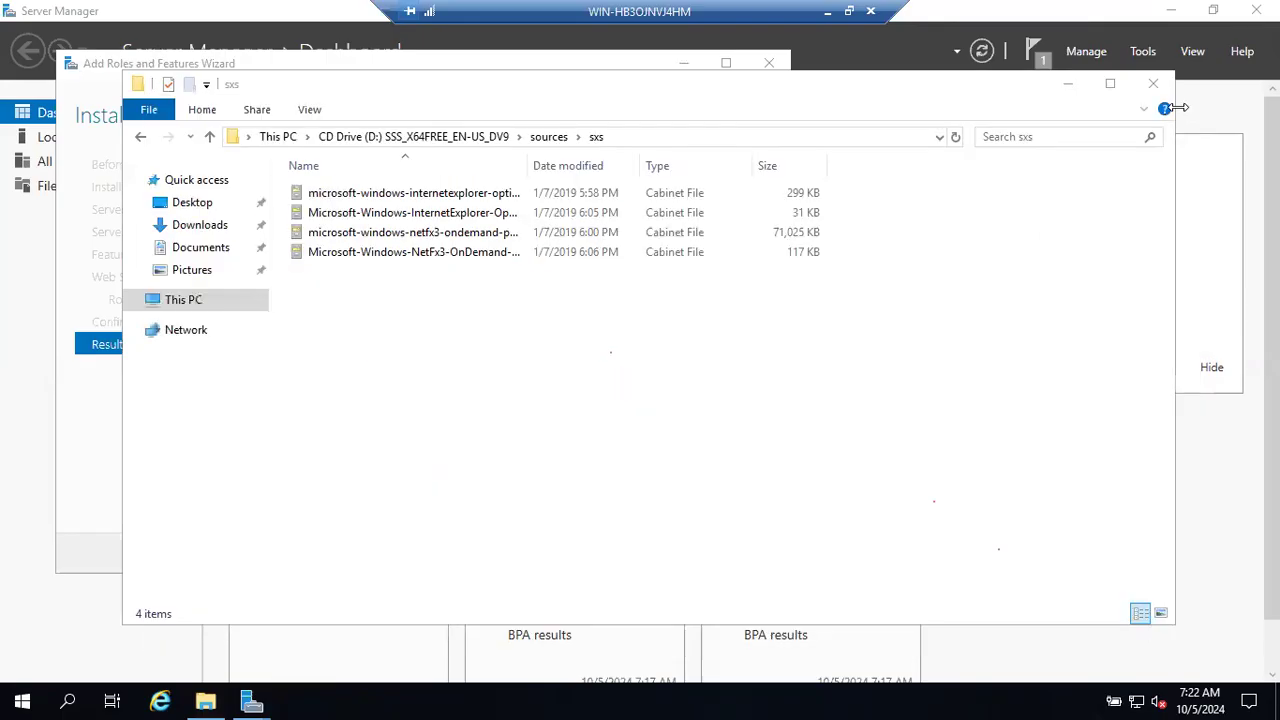
Minimize File Explorer, close the completed Add Roles and Features Wizard, and minimize Server Manager to show the desktop.
{"action": "left_click", "coordinate": [1068, 84]}
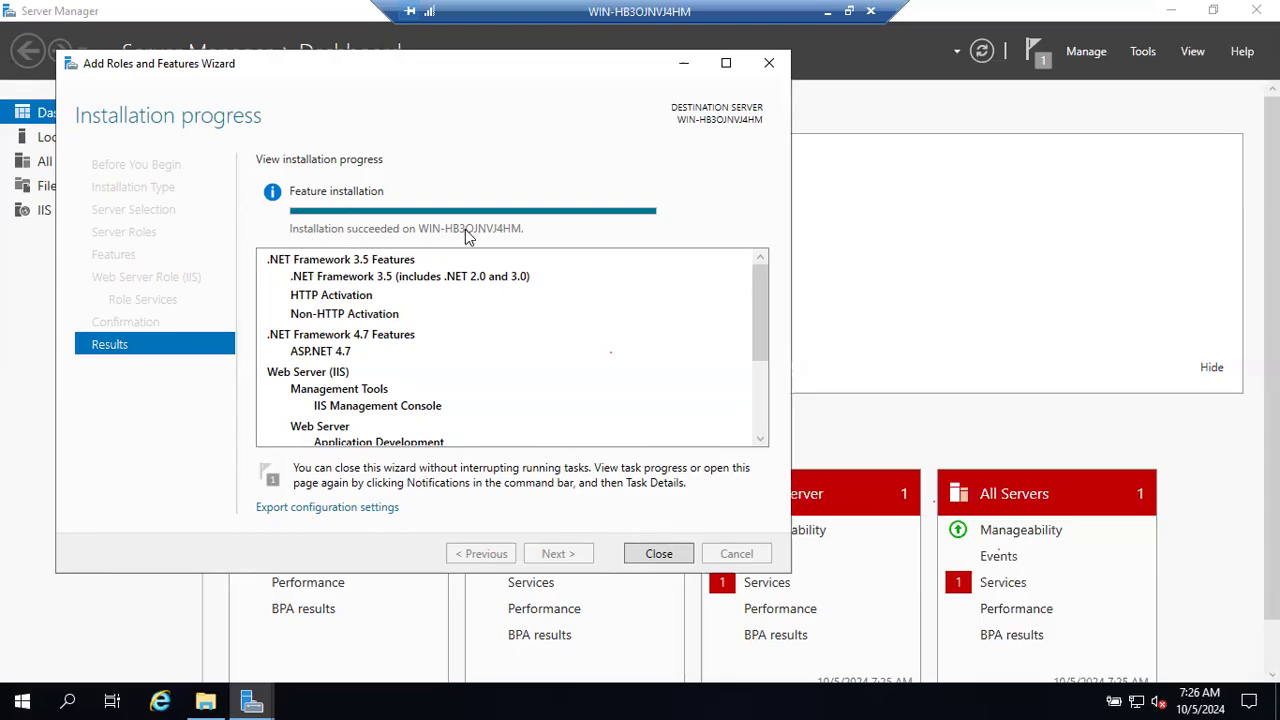
{"action": "left_click", "coordinate": [658, 554]}
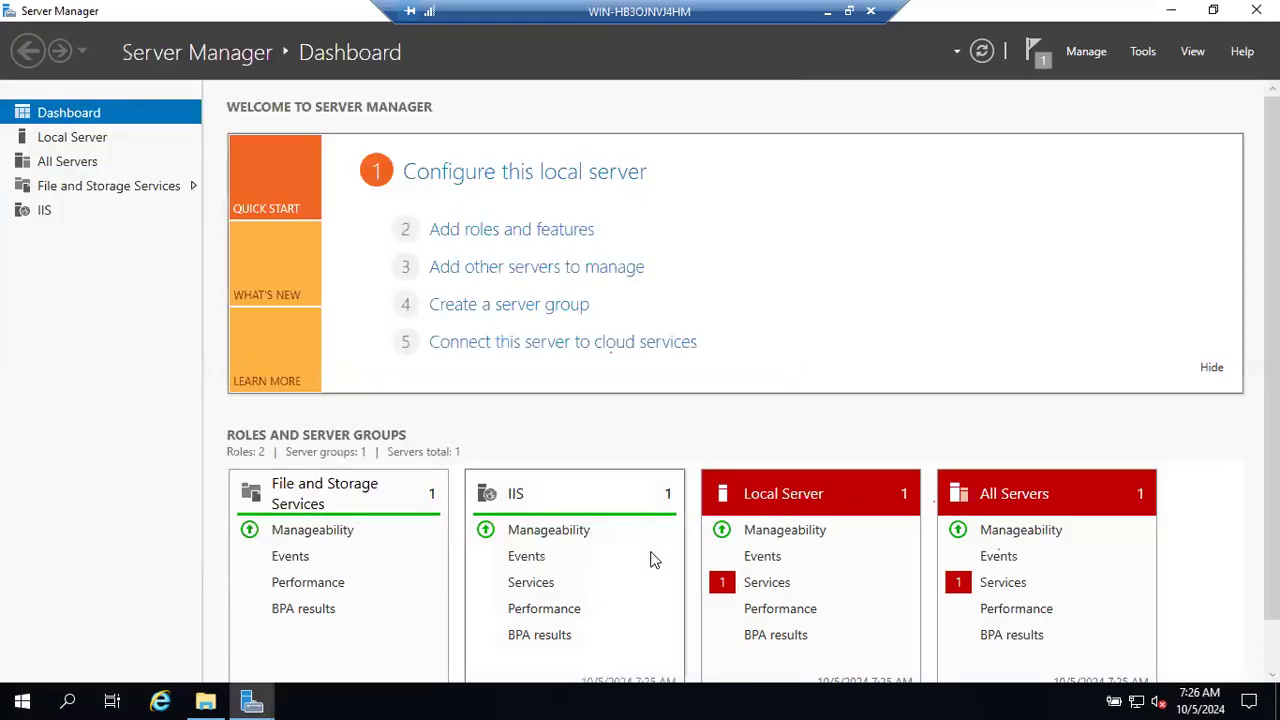
{"action": "left_click", "coordinate": [1158, 11]}
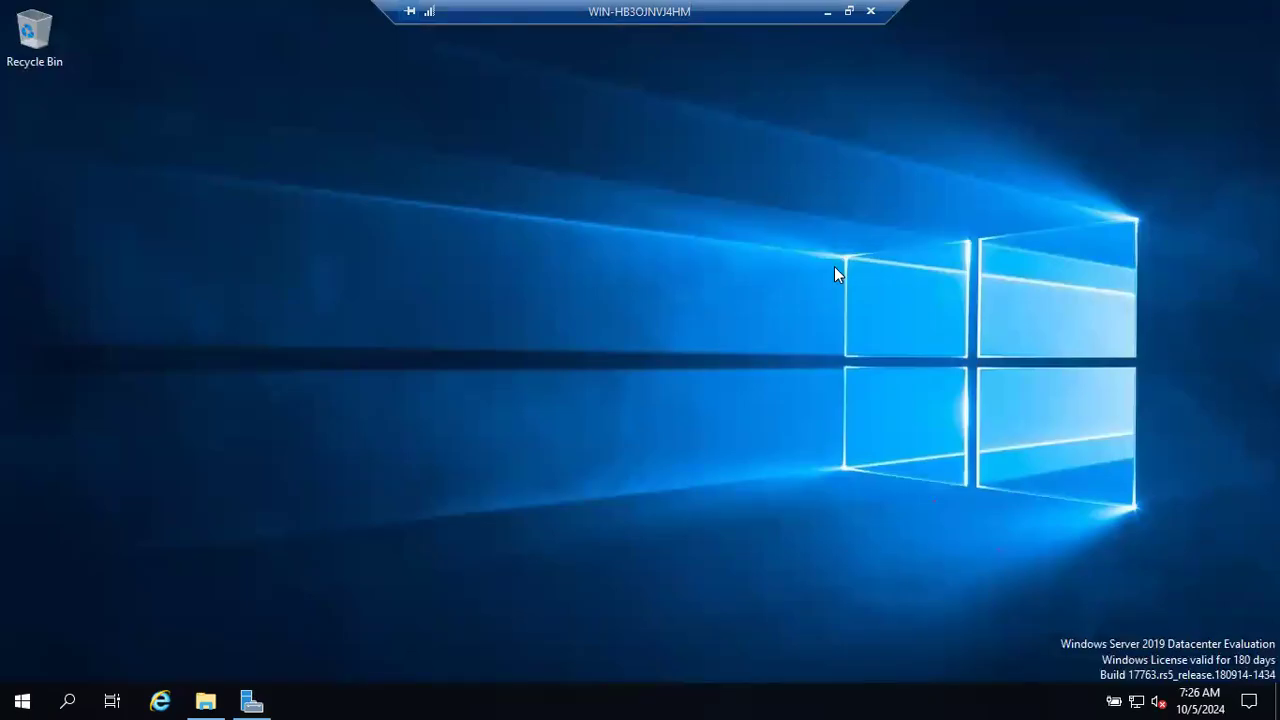
Run msinfo32, examine the processor and installed physical memory in the system summary, and minimize System Information.
{"action": "key", "text": "super+r"}
{"action": "type", "text": "msin"}
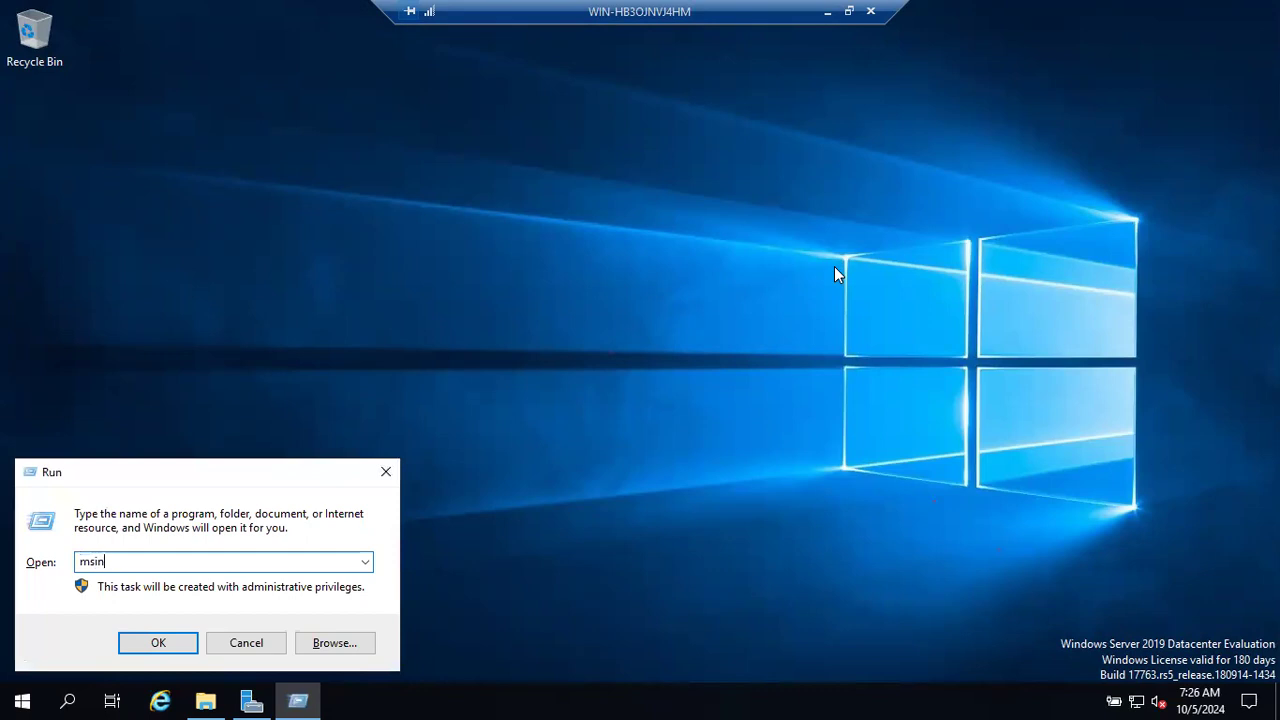
{"action": "type", "text": "fo32"}
{"action": "key", "text": "Return"}
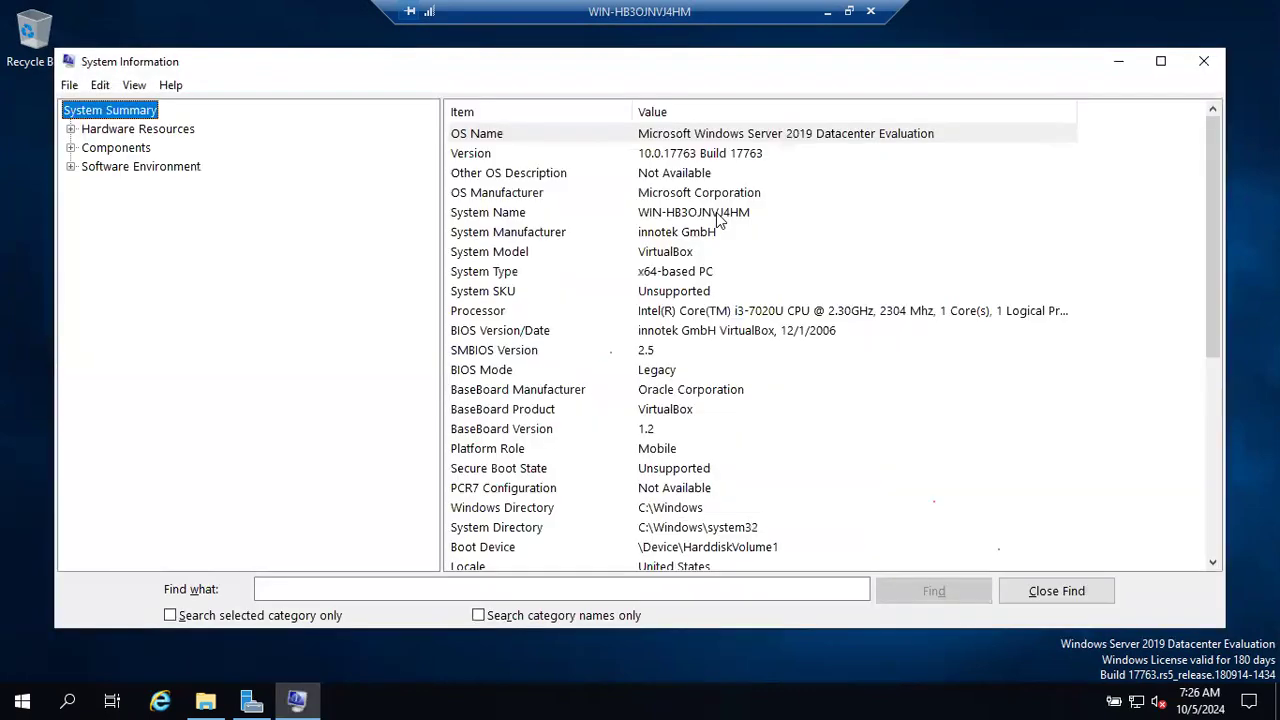
{"action": "left_click", "coordinate": [800, 313]}
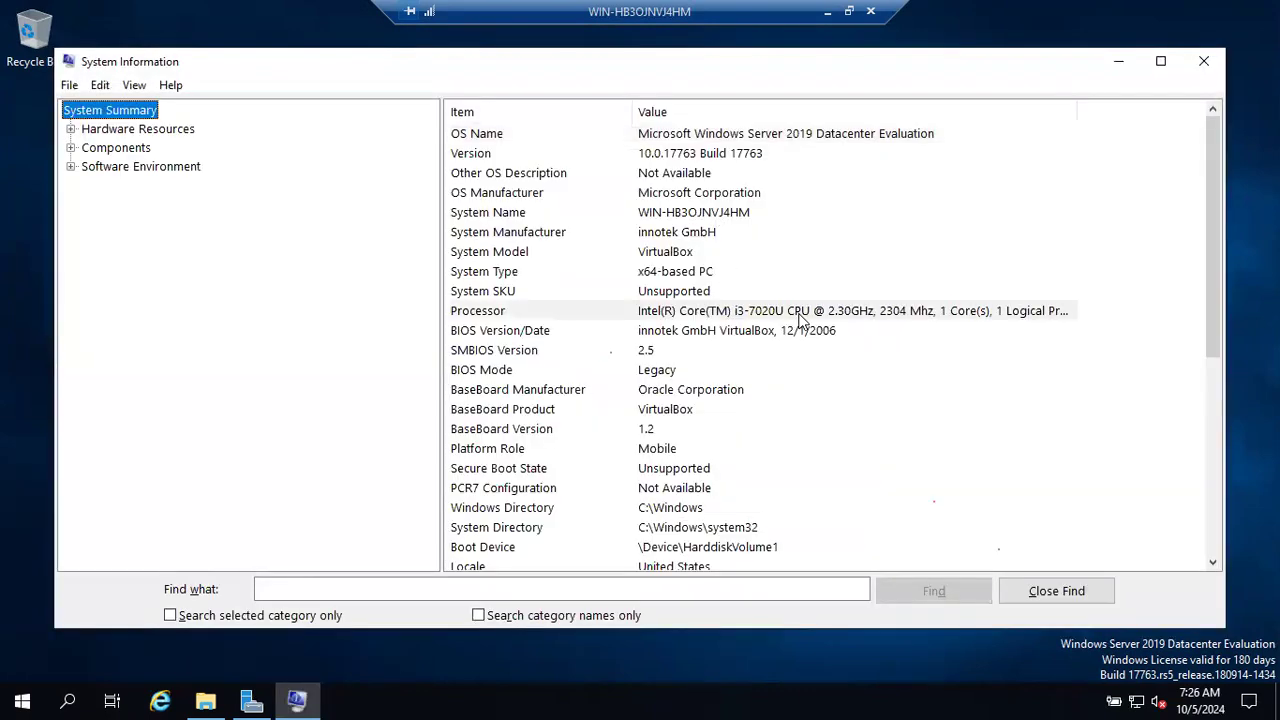
{"action": "scroll", "coordinate": [958, 316], "scroll_direction": "down", "scroll_amount": 6}
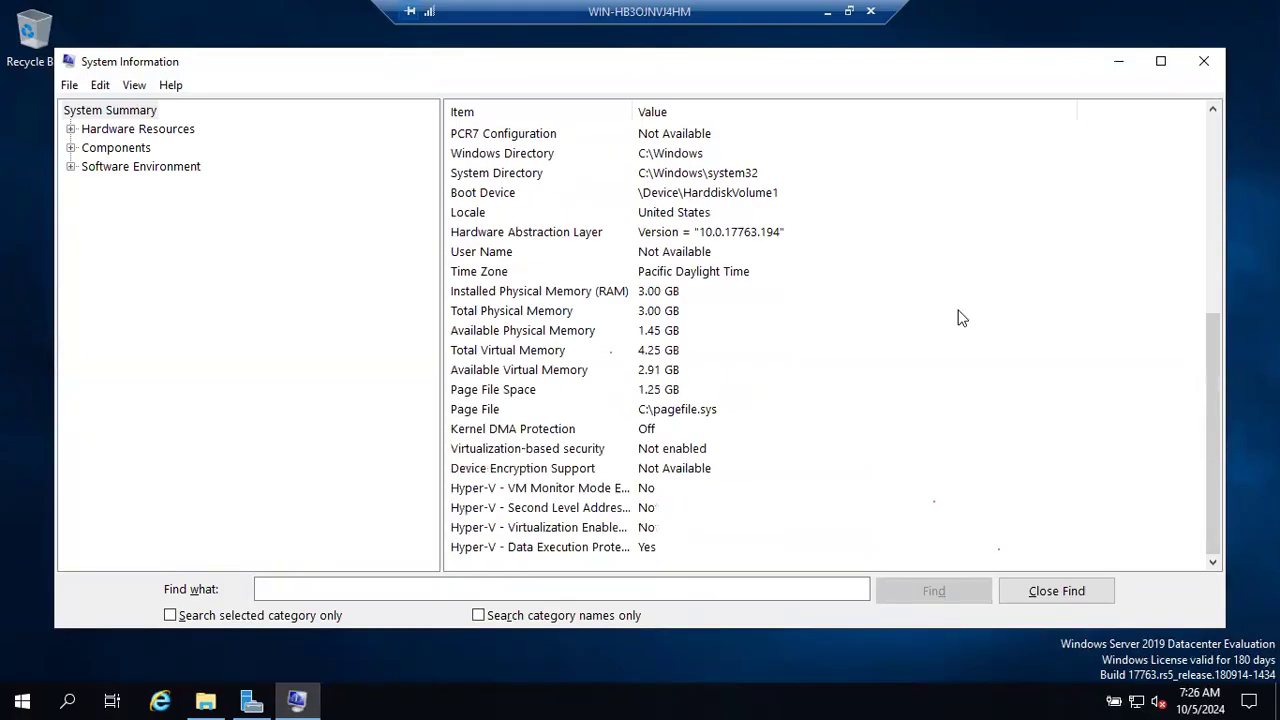
{"action": "left_click", "coordinate": [657, 292]}
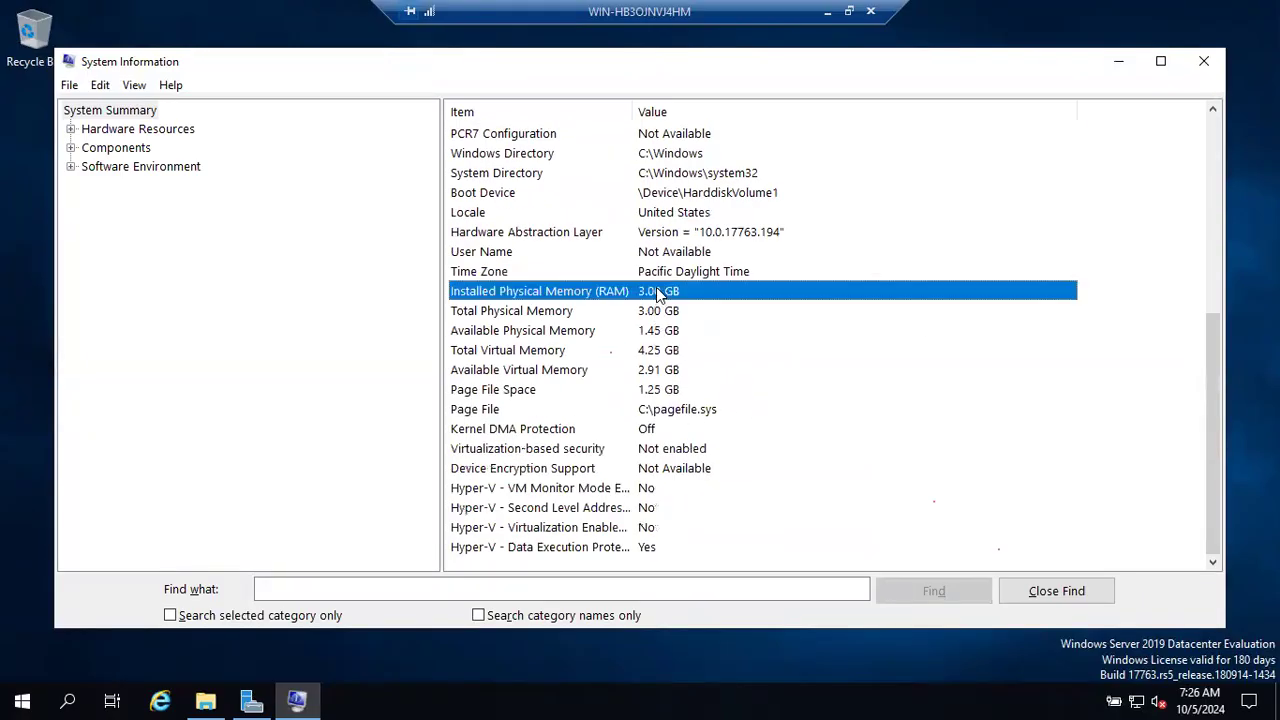
{"action": "left_click", "coordinate": [1119, 61]}
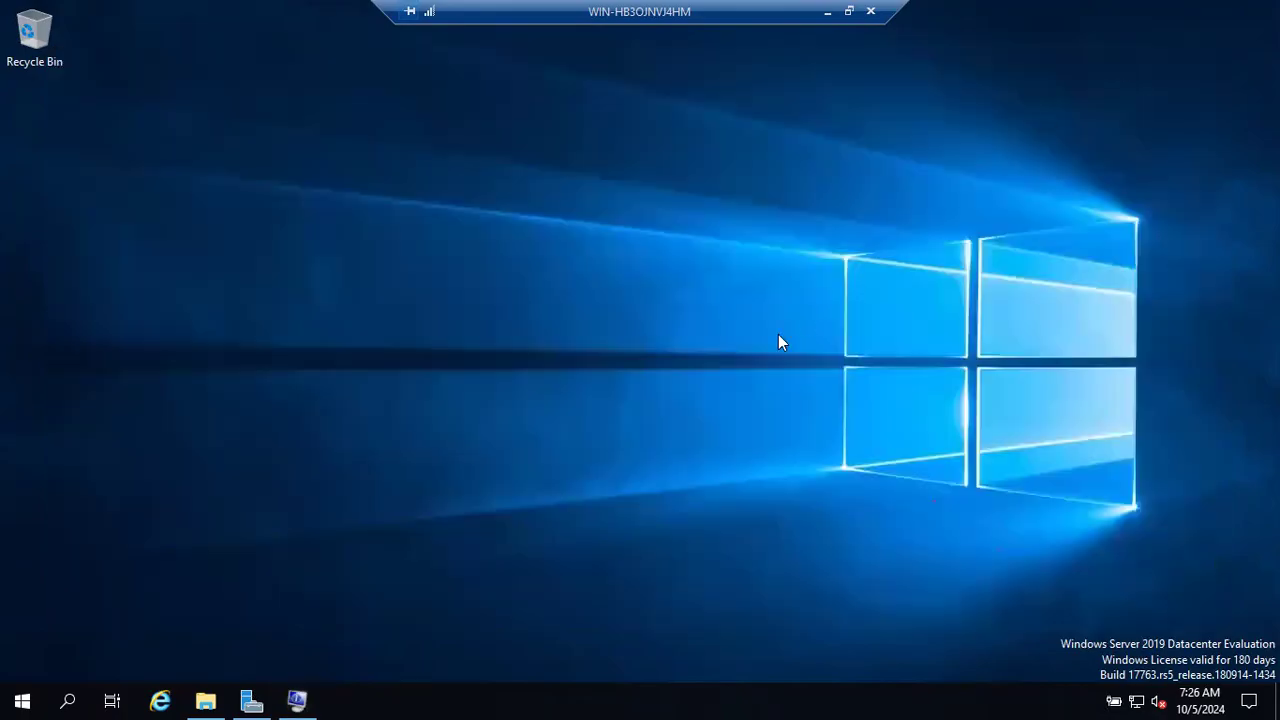
Check the free space on Local Disk (C:) under This PC in the server's File Explorer, and minimize the remote session.
{"action": "key", "text": "super+e"}
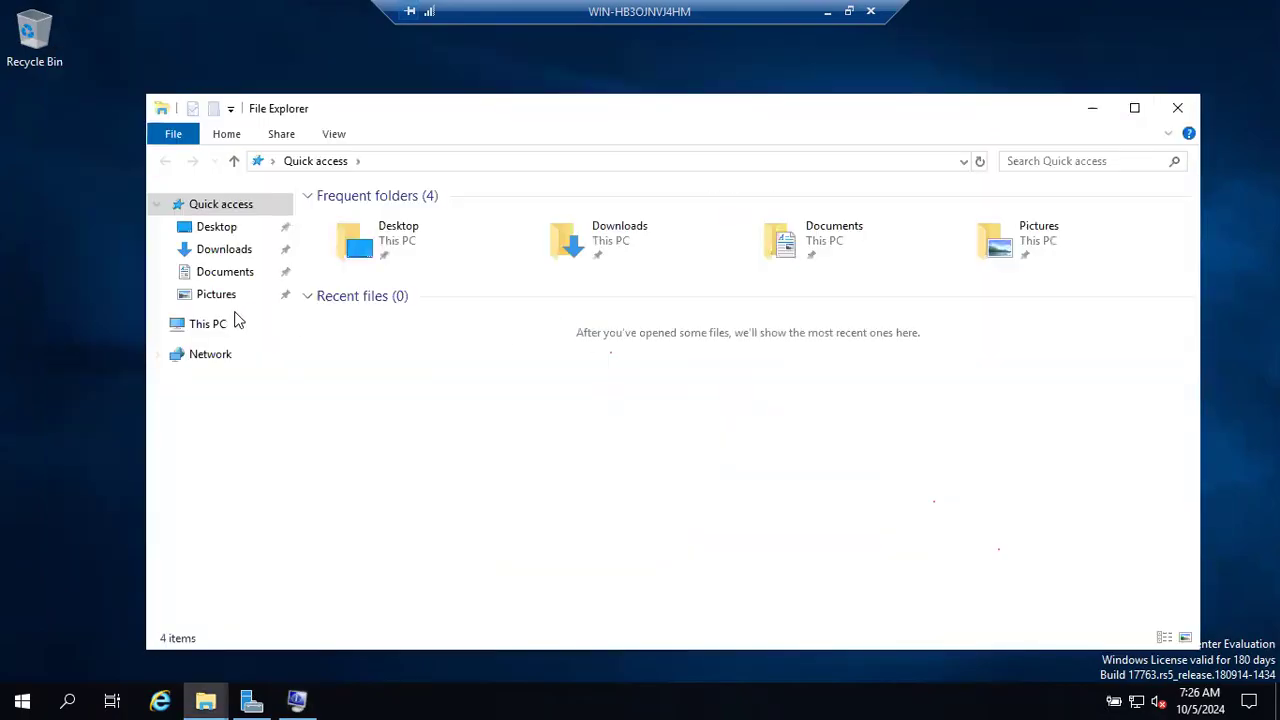
{"action": "left_click", "coordinate": [218, 326]}
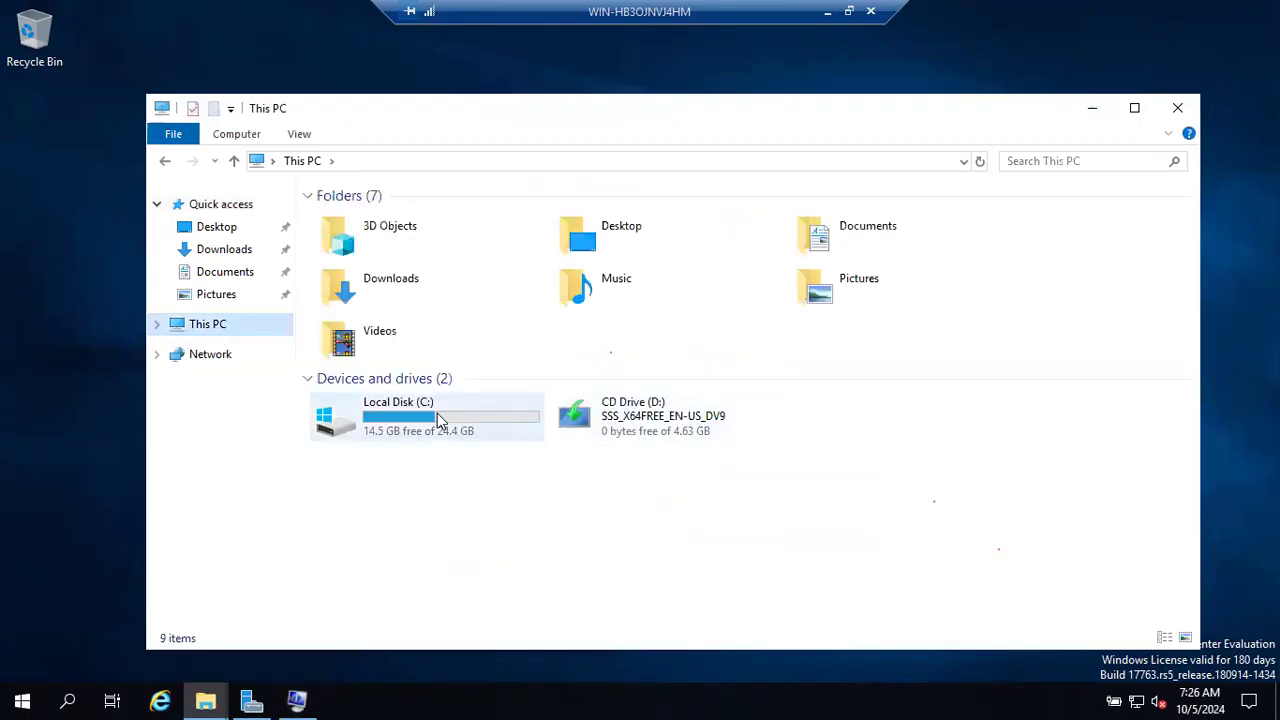
{"action": "left_click", "coordinate": [437, 413]}
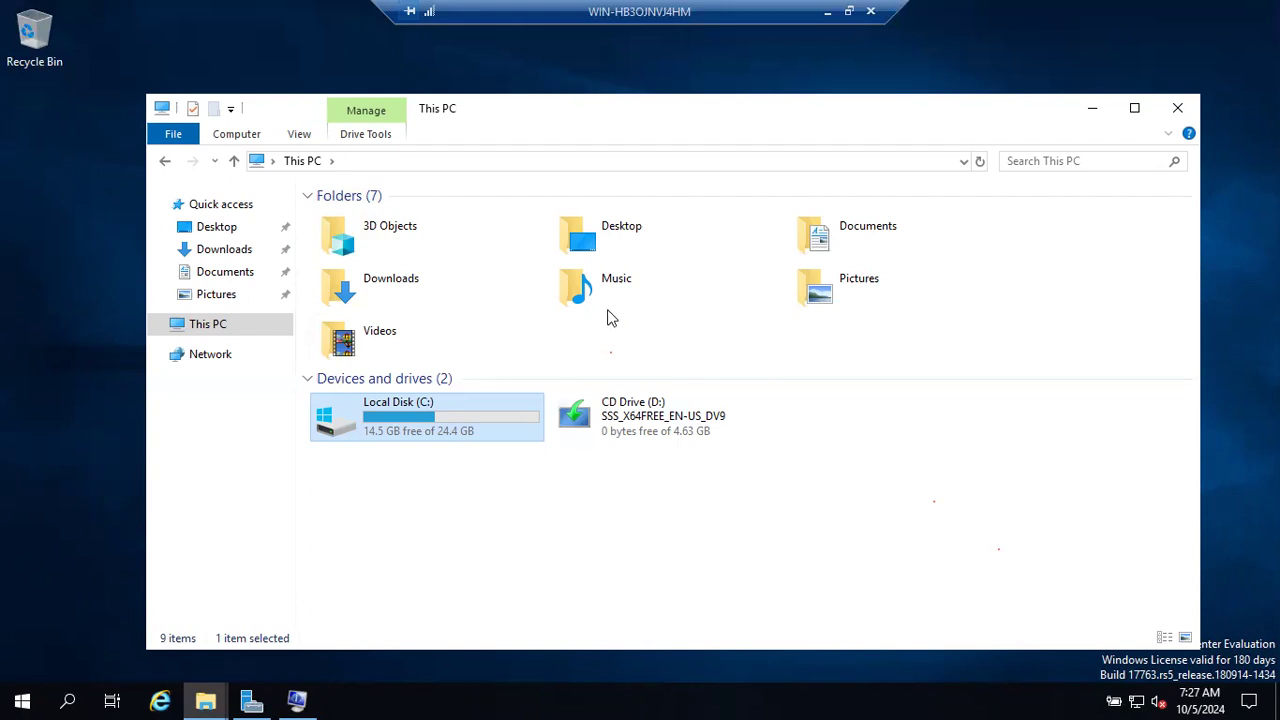
{"action": "left_click", "coordinate": [827, 13]}
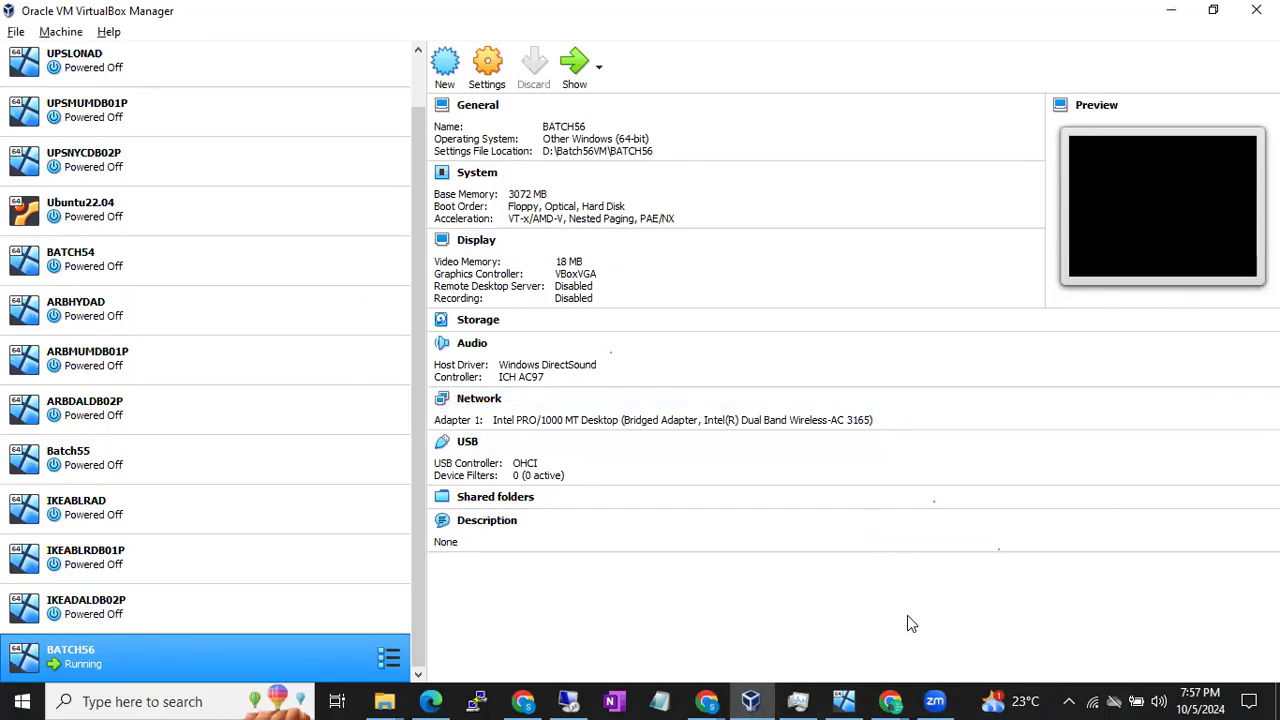
{"action": "left_click", "coordinate": [938, 700]}
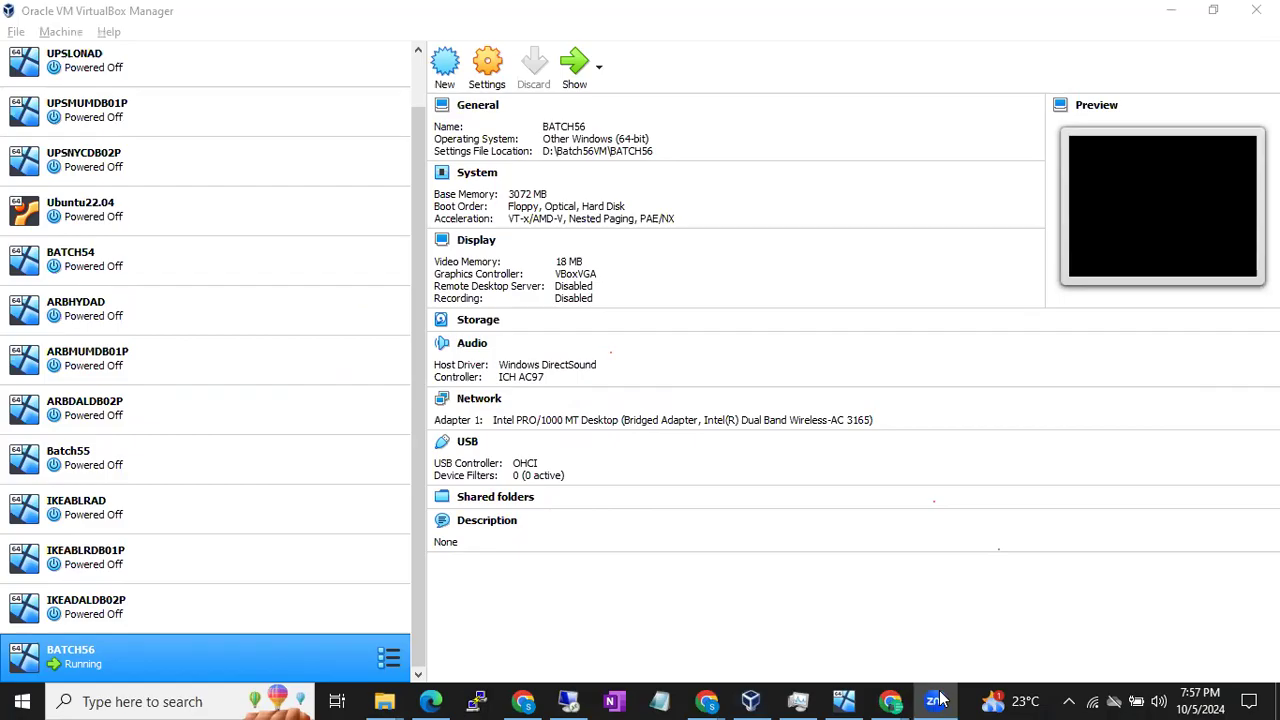
{"action": "left_click", "coordinate": [875, 62]}
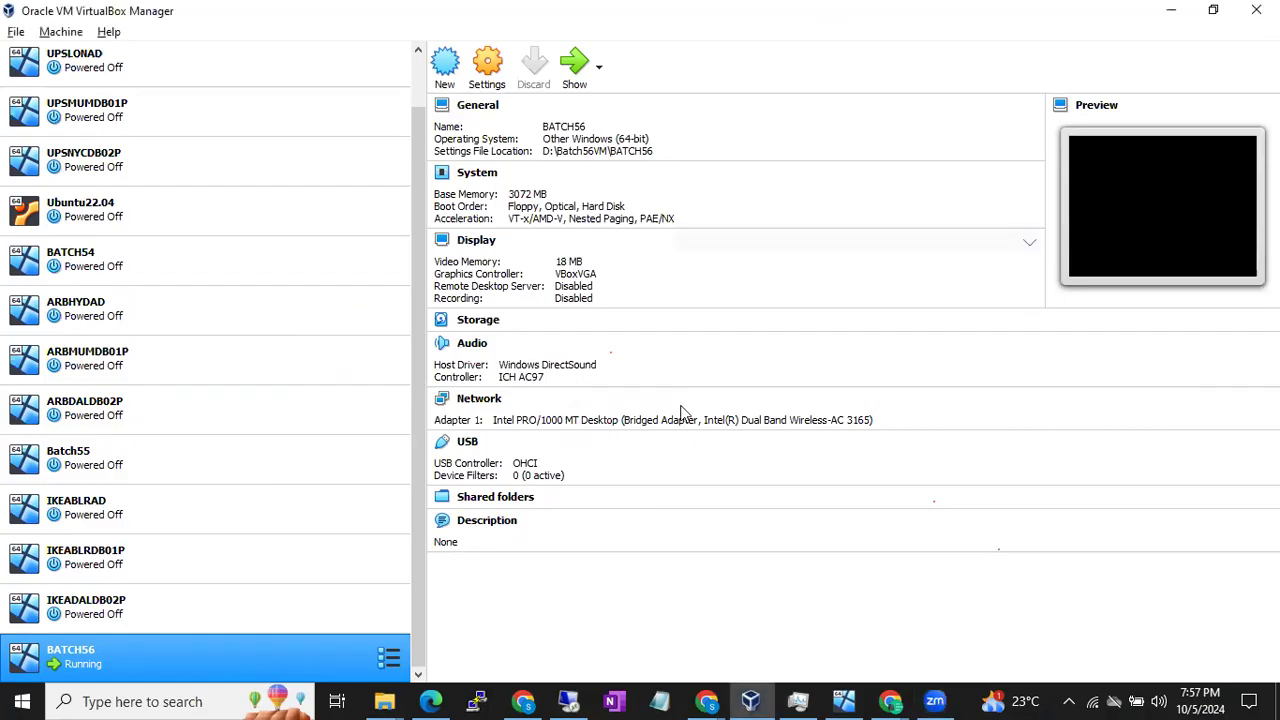
{"action": "left_click", "coordinate": [936, 699]}
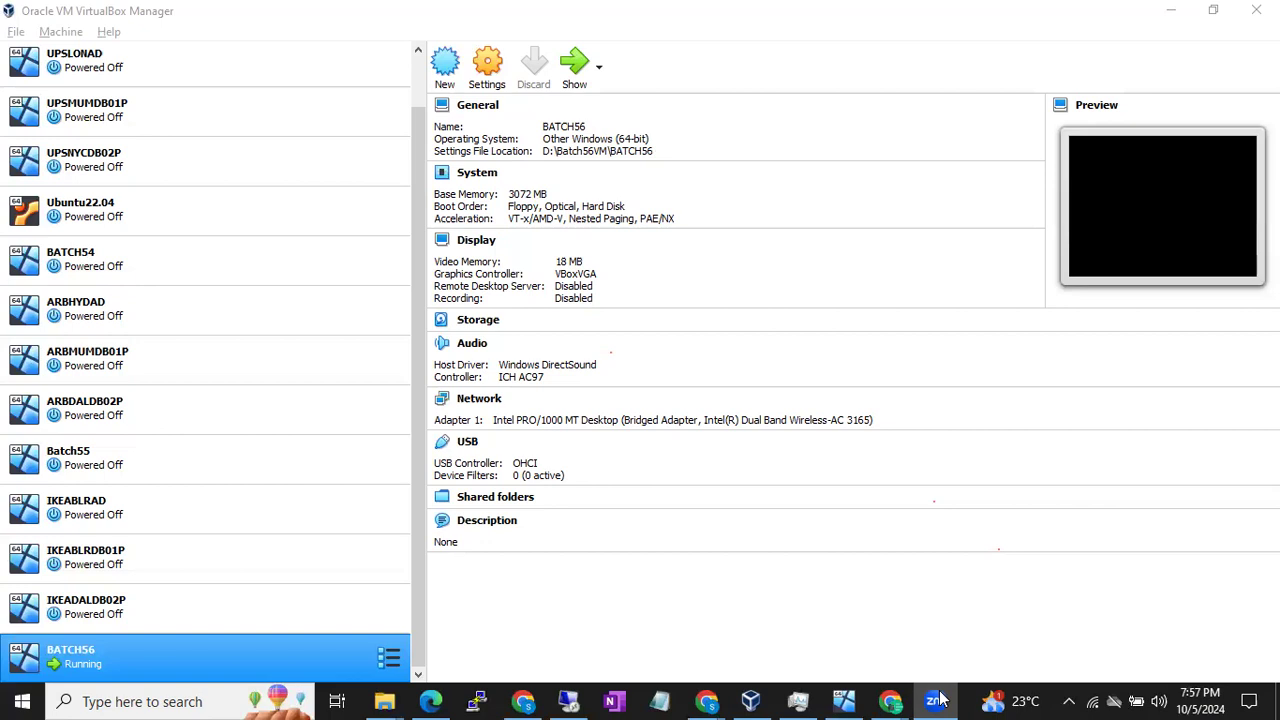
{"action": "left_click", "coordinate": [940, 700]}
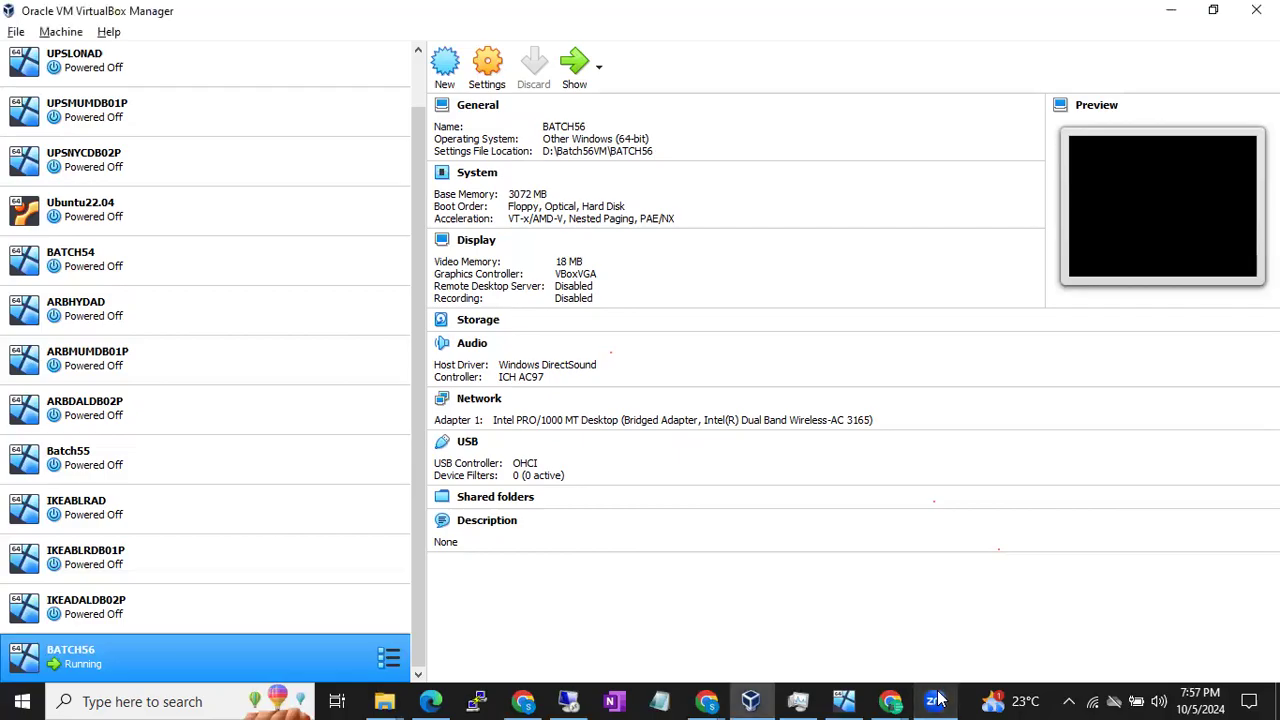
{"action": "left_click", "coordinate": [968, 700]}
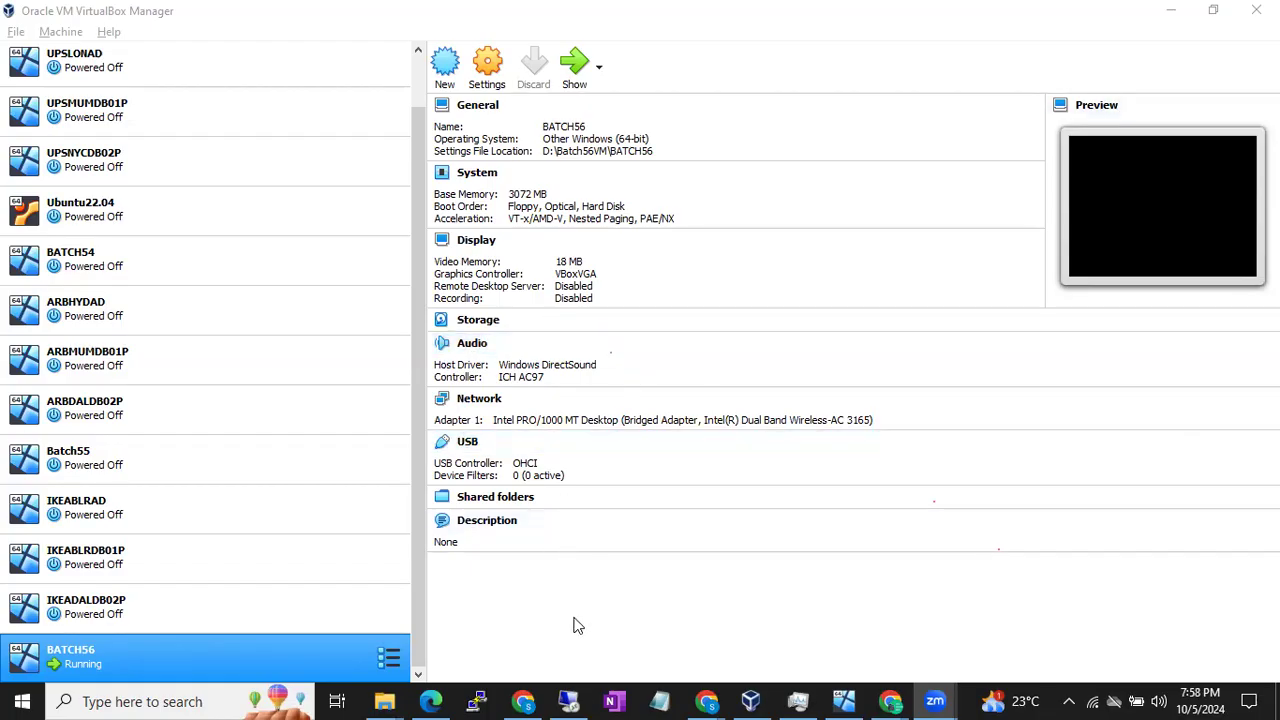
{"action": "left_click", "coordinate": [570, 700]}
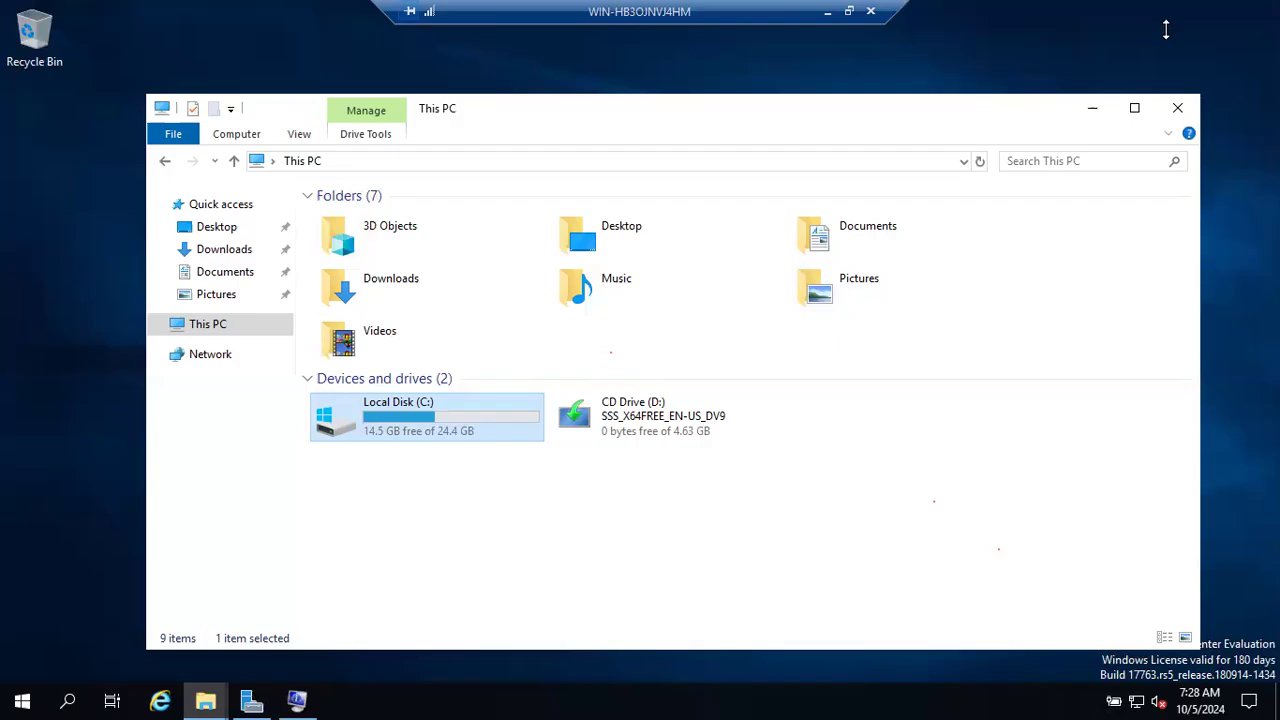
{"action": "left_click", "coordinate": [828, 12]}
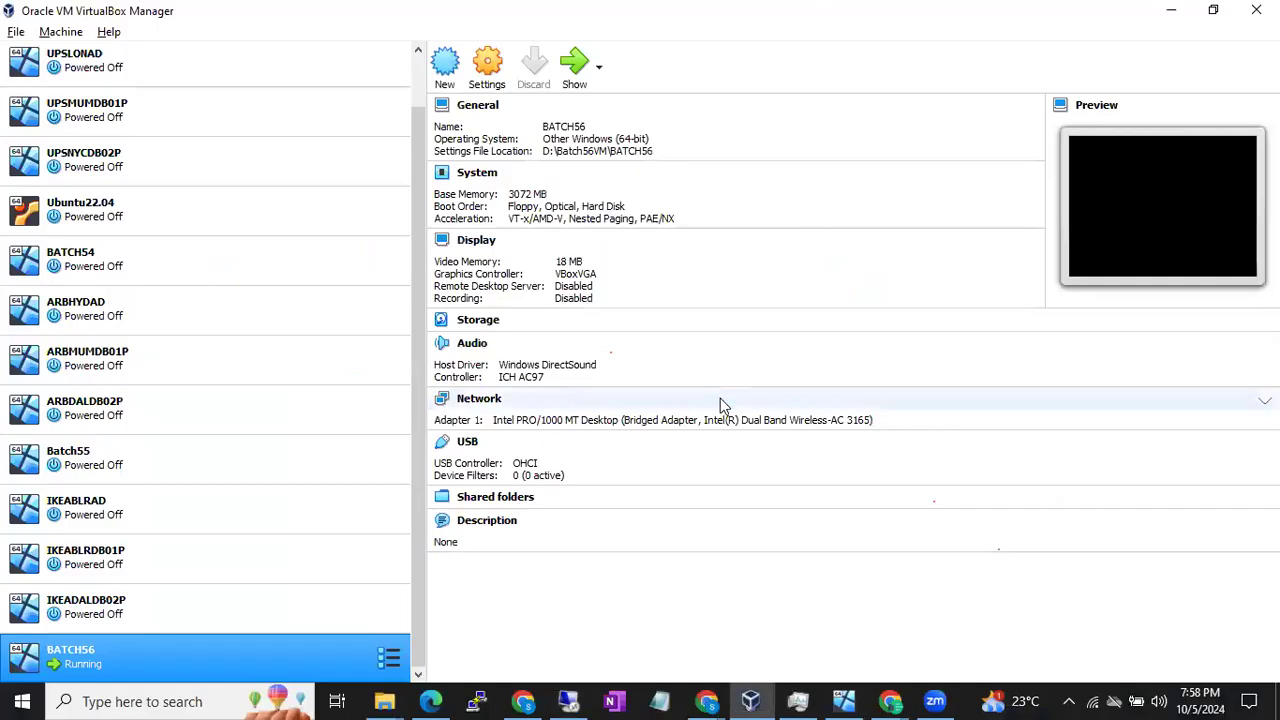
Switch to the B56 Running Notes document and start a paragraph below "App Team" with "Before and after installing Sql server".
{"action": "left_click", "coordinate": [710, 700]}
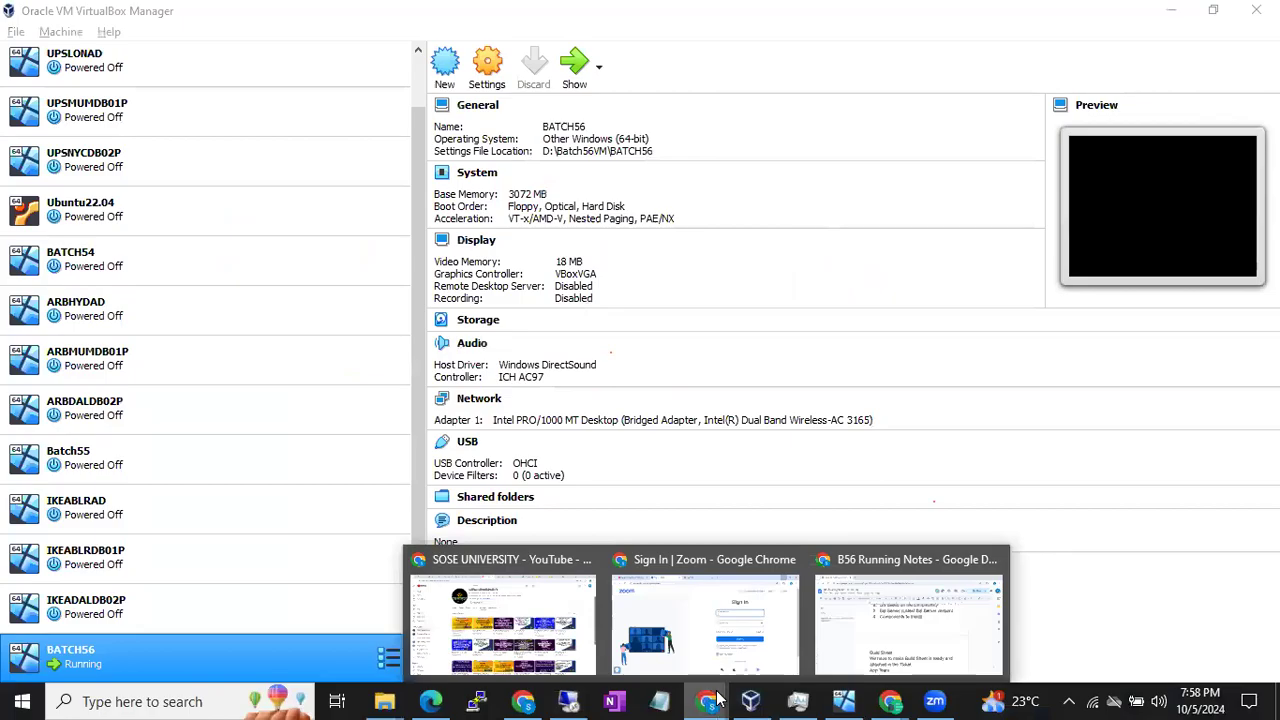
{"action": "left_click", "coordinate": [862, 626]}
{"action": "key", "text": "Return"}
{"action": "key", "text": "Return"}
{"action": "type", "text": "Before i"}
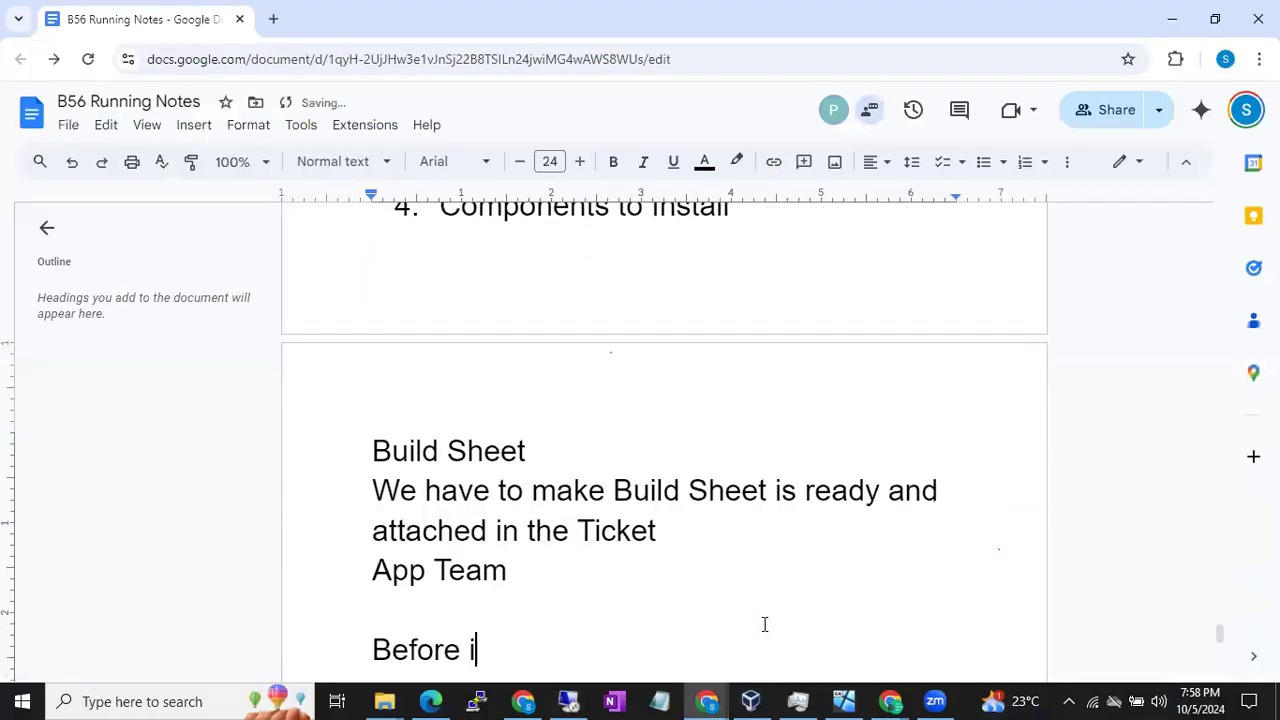
{"action": "type", "text": "nstalling Sql server "}
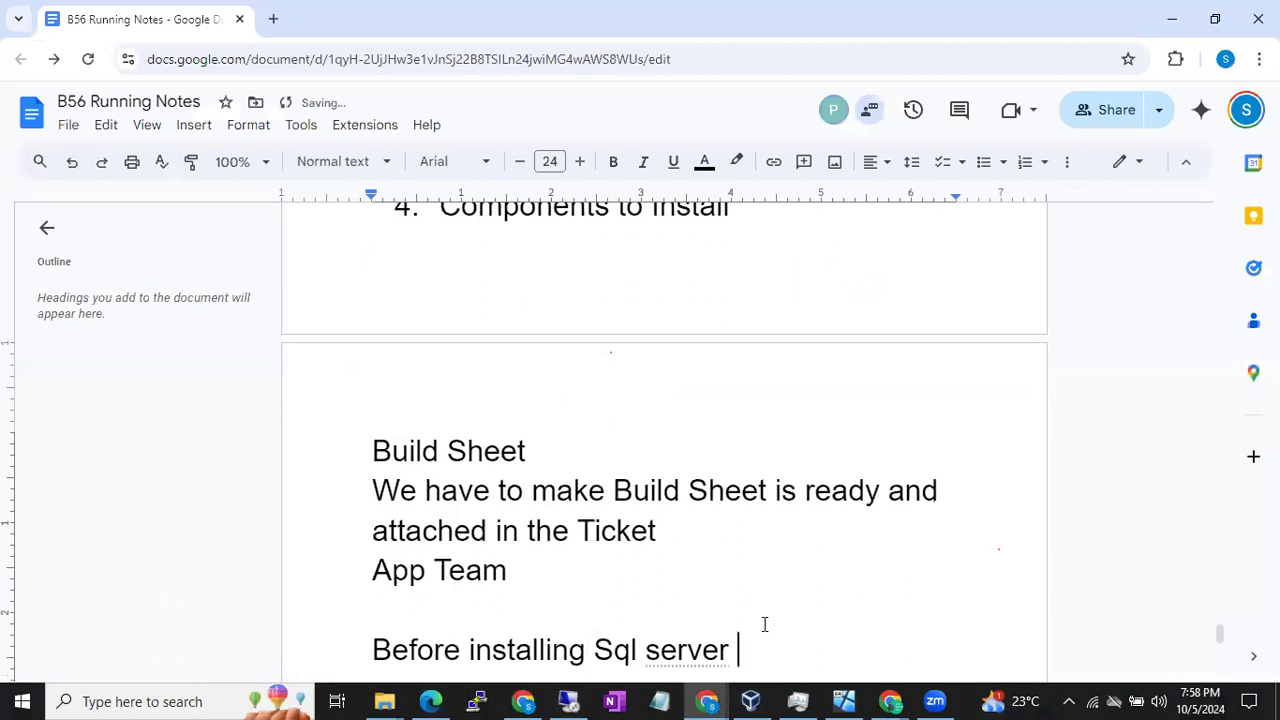
{"action": "type", "text": "res"}
{"action": "key", "text": "BackSpace"}
{"action": "left_click", "coordinate": [462, 650]}
{"action": "type", "text": "and afte"}
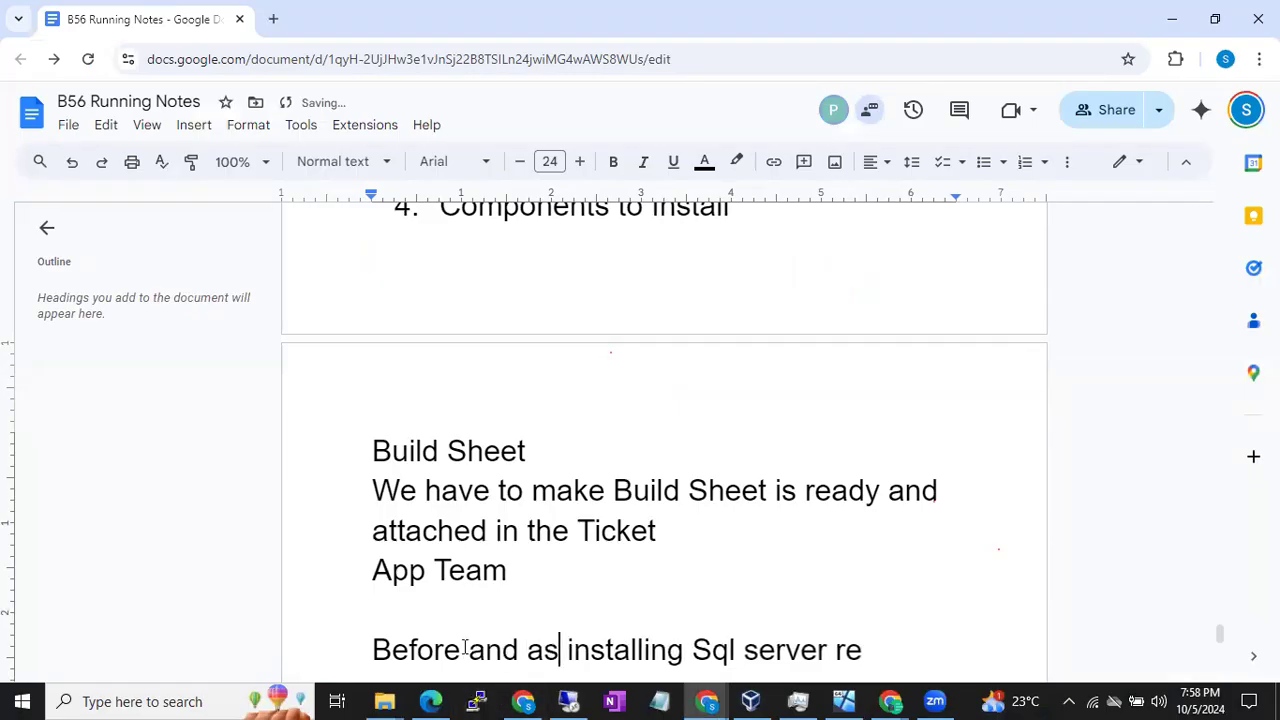
{"action": "type", "text": "r"}
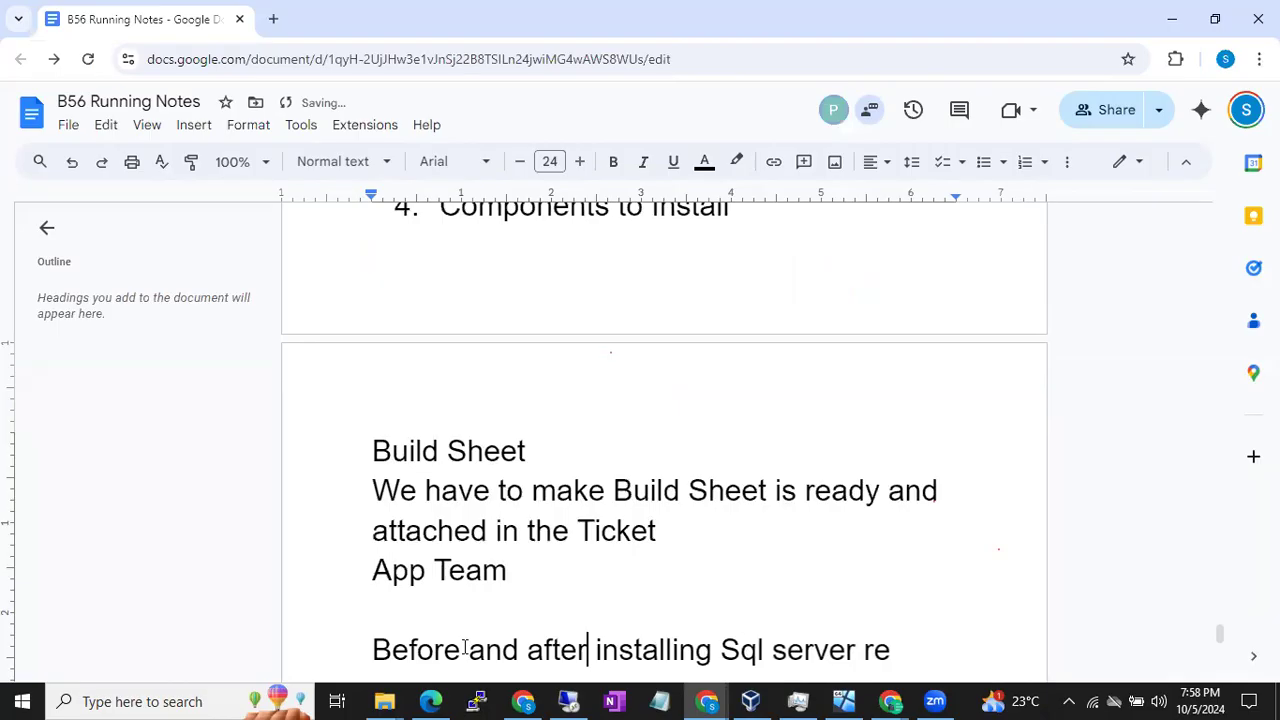
Complete the sentence about installing Sql server with "restart the Virtual Machine/Windows Machine".
{"action": "left_click", "coordinate": [886, 655]}
{"action": "type", "text": "start "}
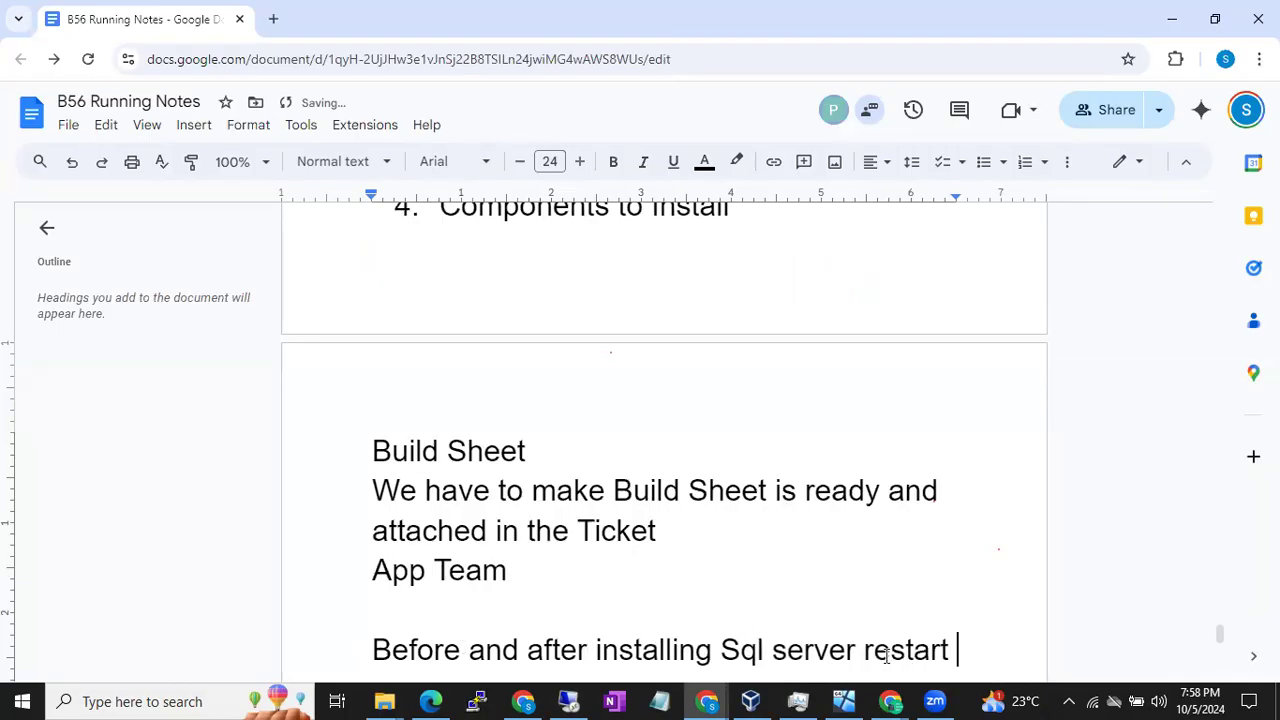
{"action": "type", "text": "the V"}
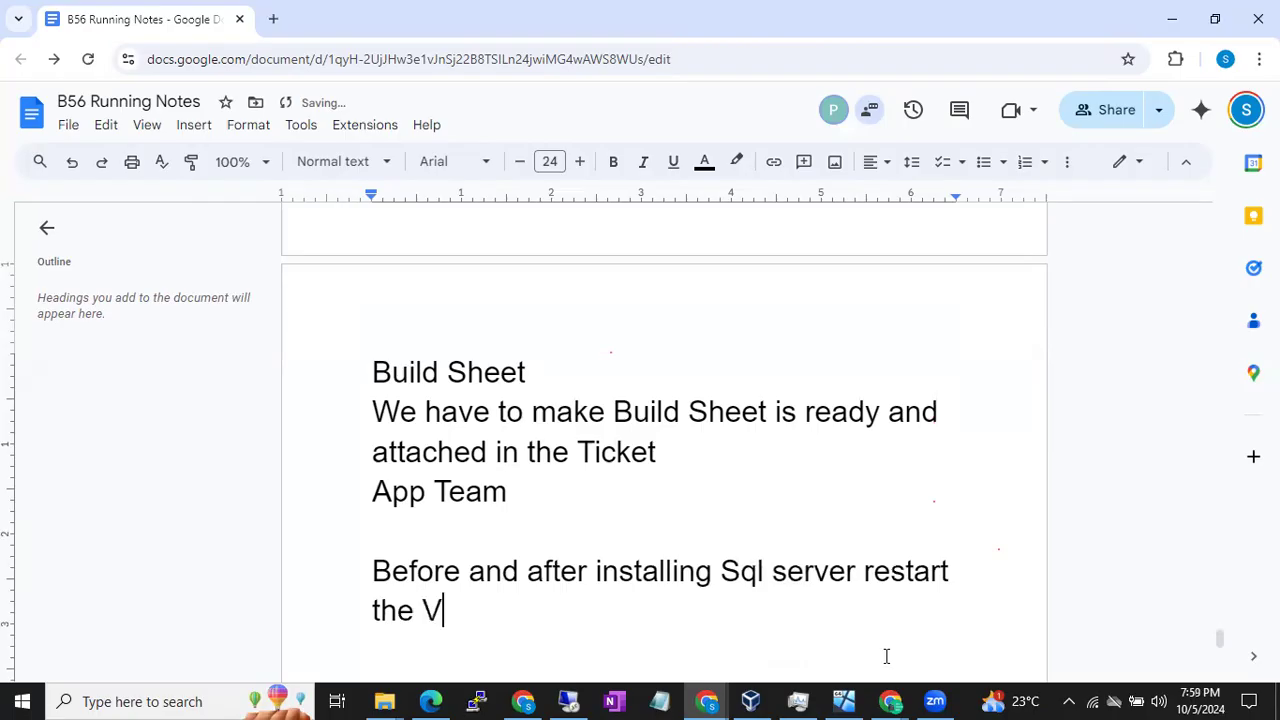
{"action": "type", "text": "irtual Machin"}
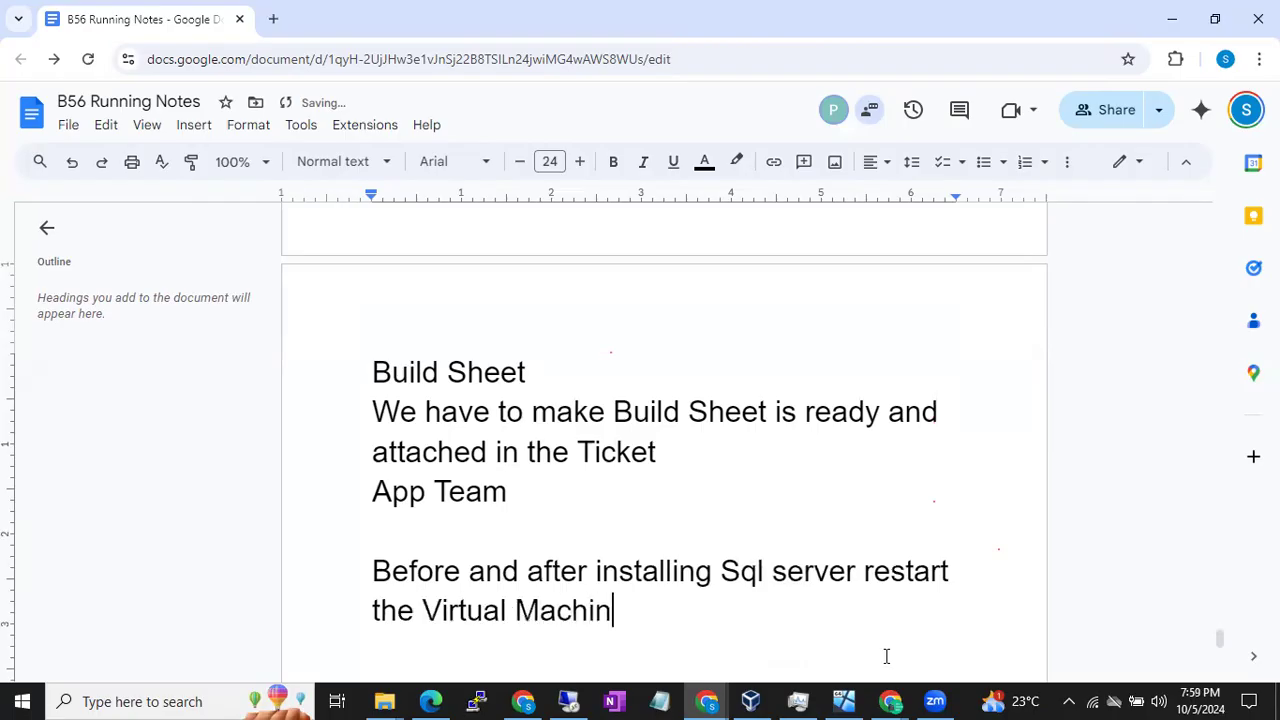
{"action": "type", "text": "e/Wicn"}
{"action": "key", "text": "BackSpace"}
{"action": "key", "text": "BackSpace"}
{"action": "type", "text": "d"}
{"action": "key", "text": "BackSpace"}
{"action": "type", "text": "ndows "}
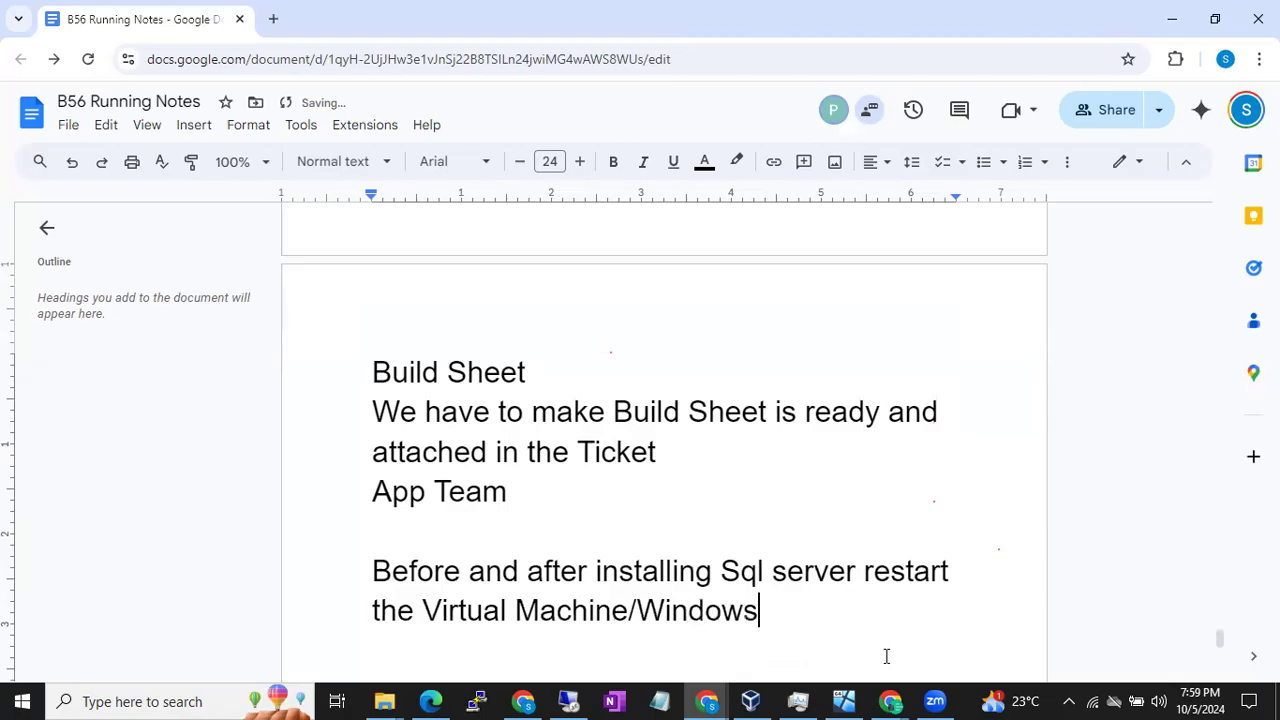
{"action": "type", "text": "Machine"}
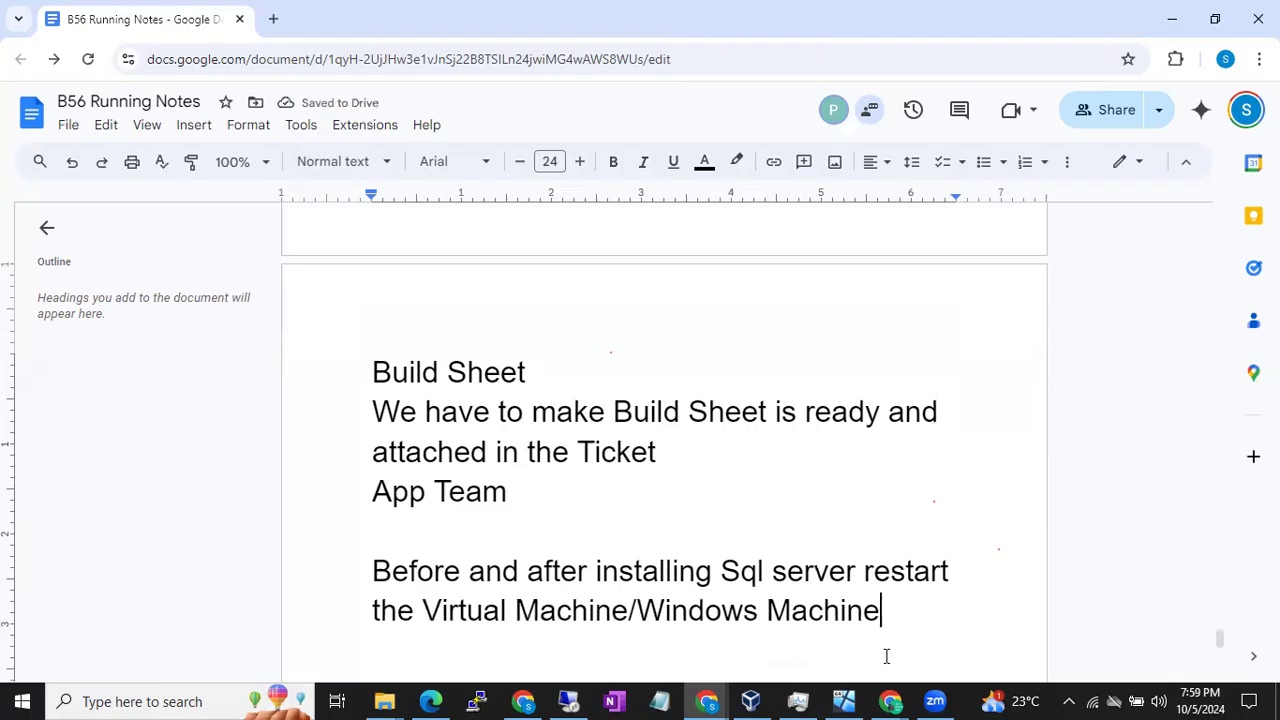
{"action": "left_click", "coordinate": [570, 701]}
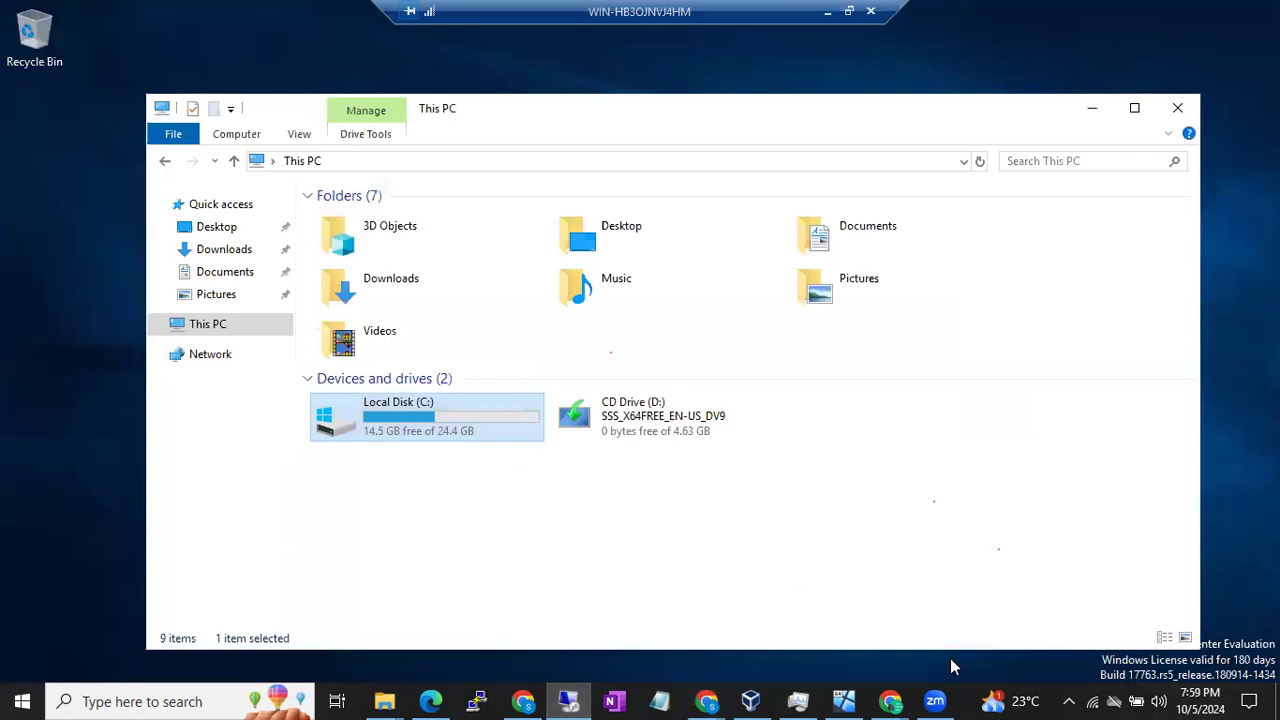
{"action": "left_click", "coordinate": [952, 665]}
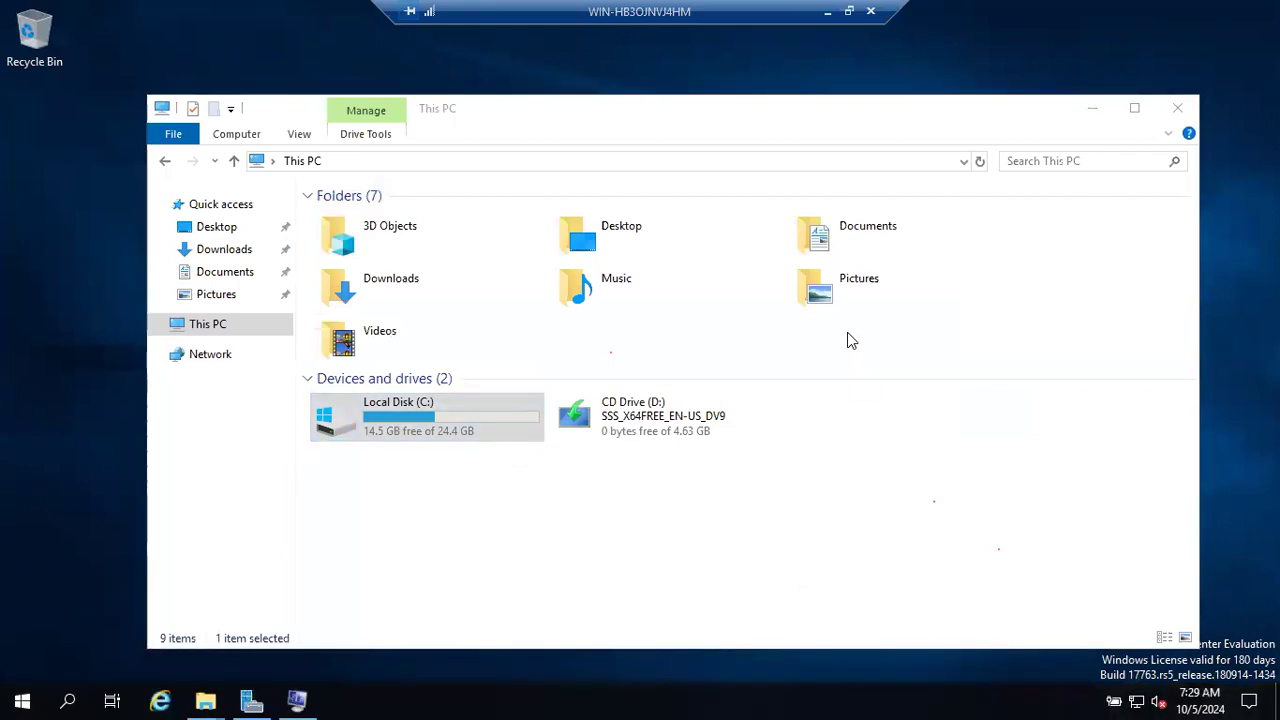
{"action": "left_click", "coordinate": [825, 10]}
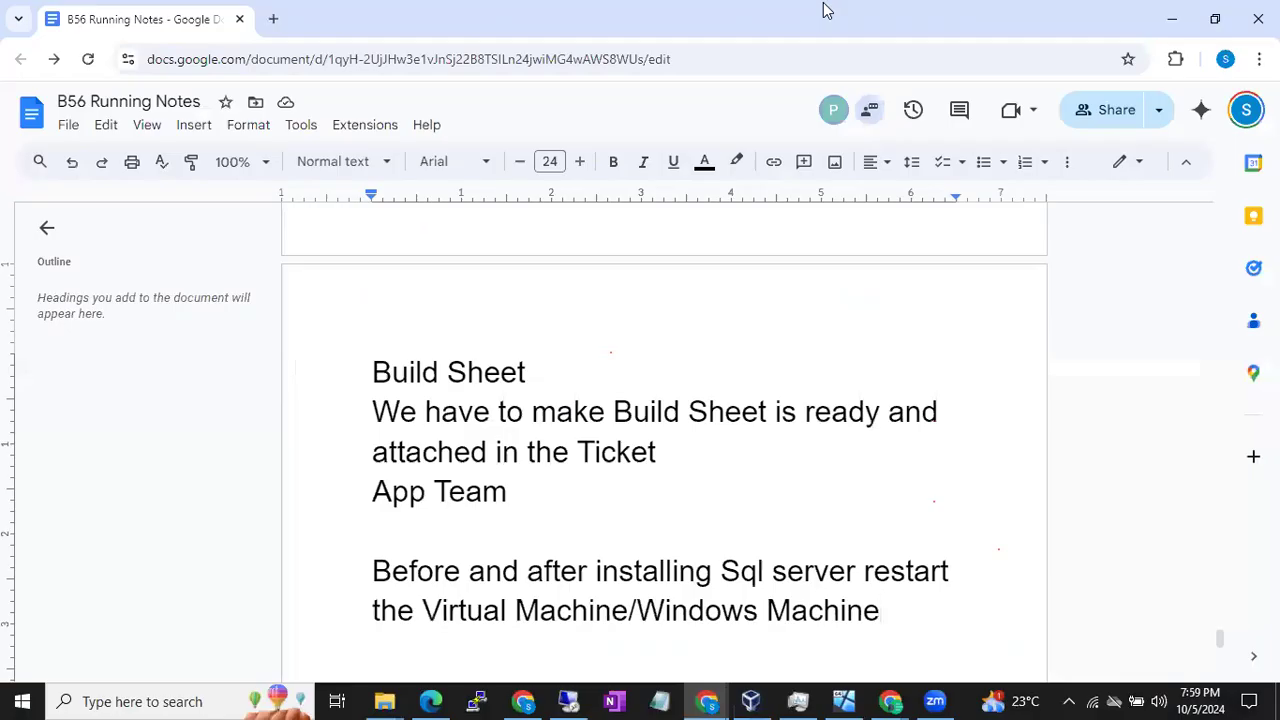
{"action": "left_click", "coordinate": [566, 700]}
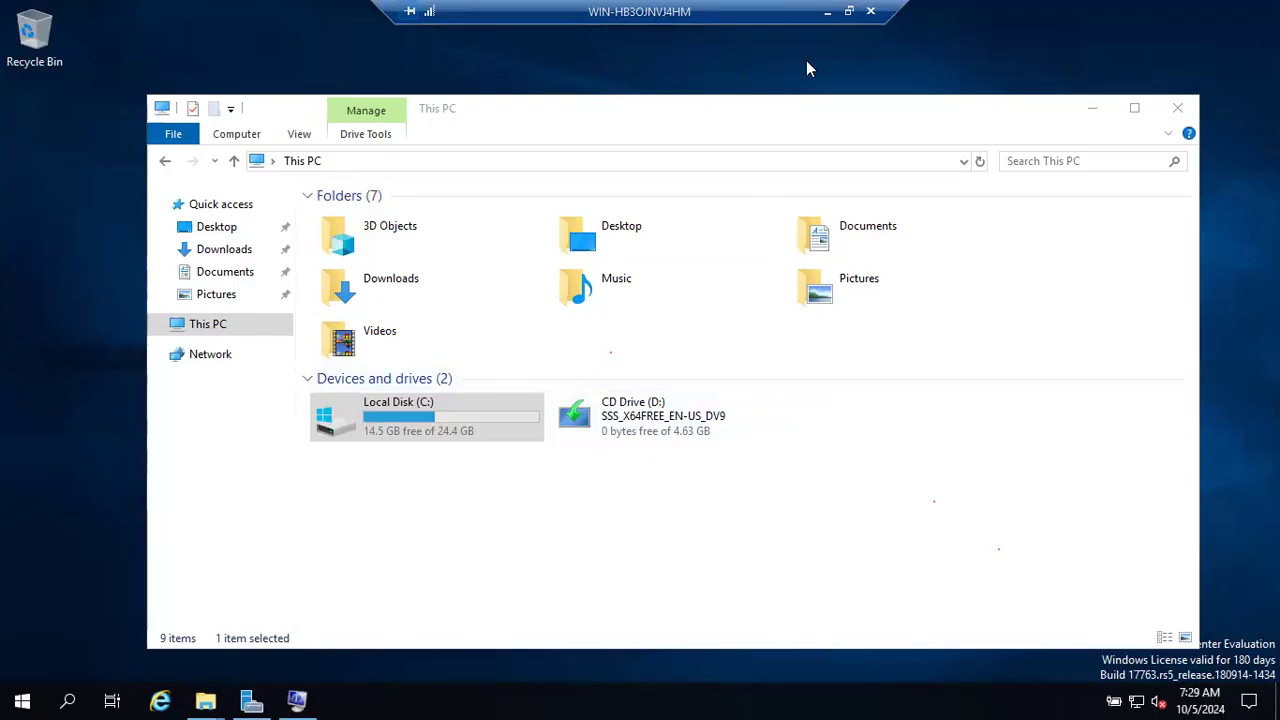
{"action": "left_click", "coordinate": [829, 16]}
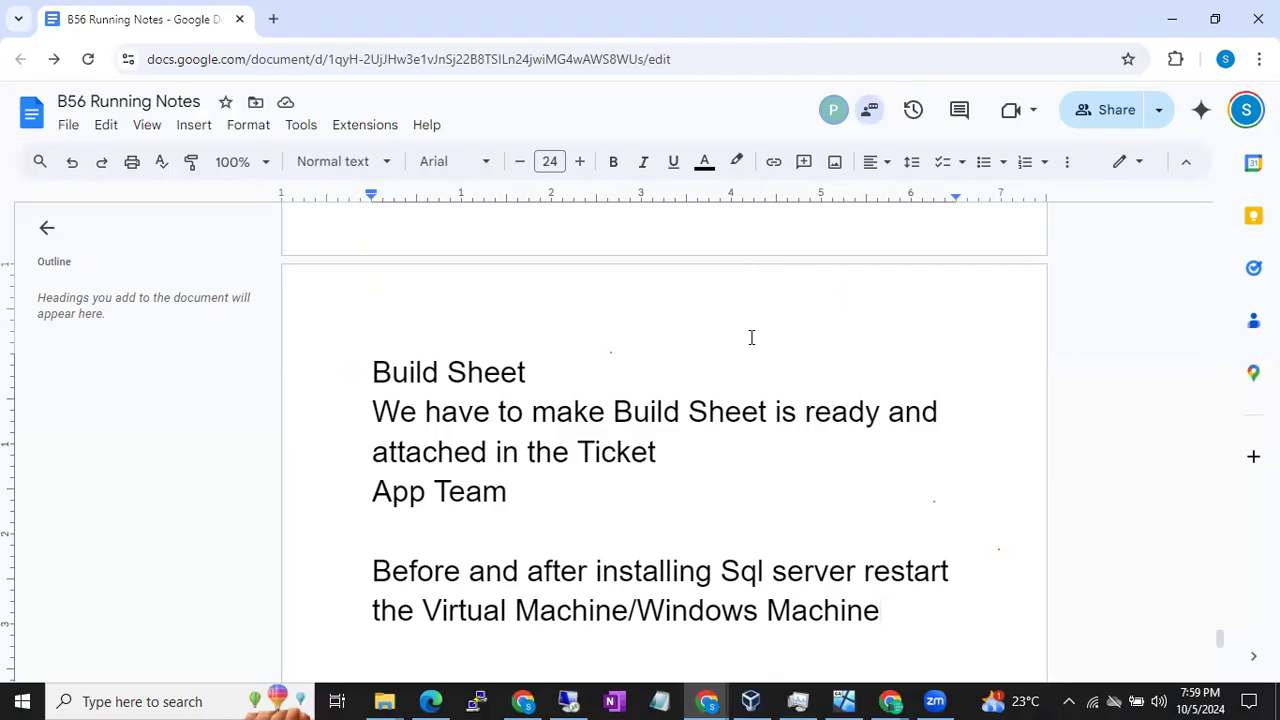
Switch to VirtualBox and replace Windows Server 2019.iso with SQLServer2019-x64-ENU-Dev.iso in the BATCH56 machine's optical drive.
{"action": "left_click", "coordinate": [750, 700]}
{"action": "right_click", "coordinate": [212, 649]}
{"action": "left_click", "coordinate": [285, 300]}
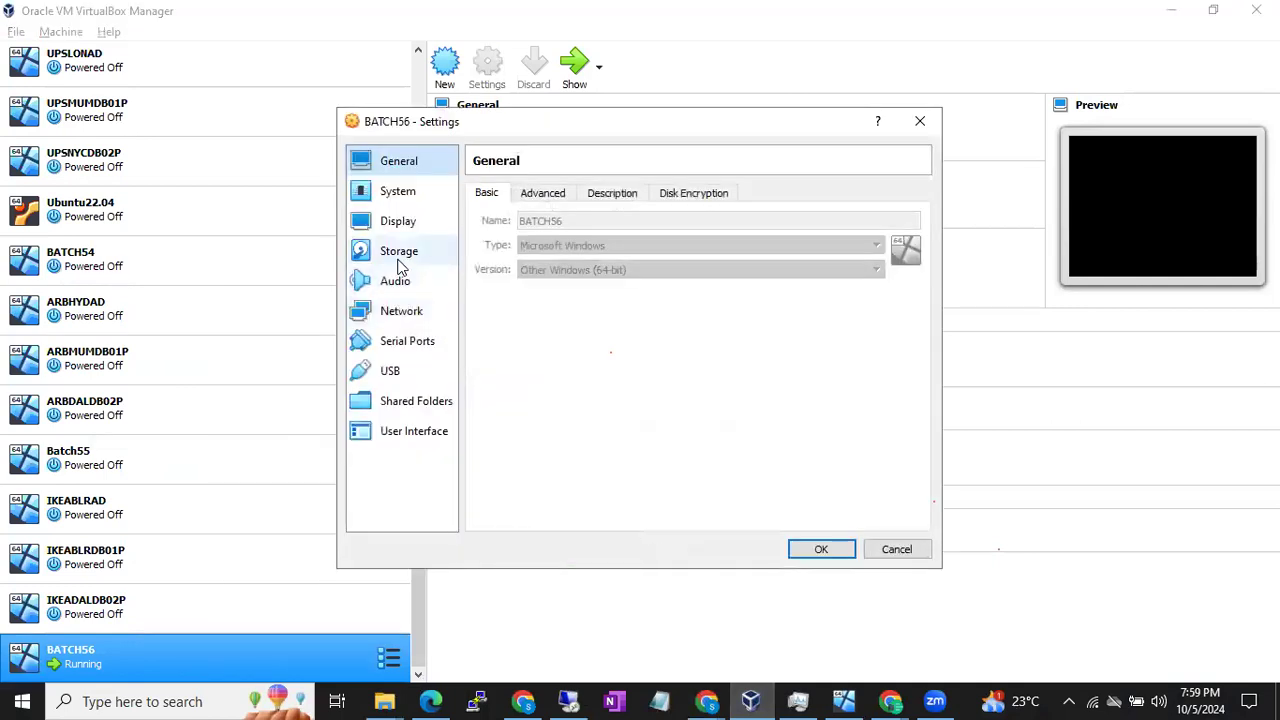
{"action": "left_click", "coordinate": [400, 258]}
{"action": "left_click", "coordinate": [552, 262]}
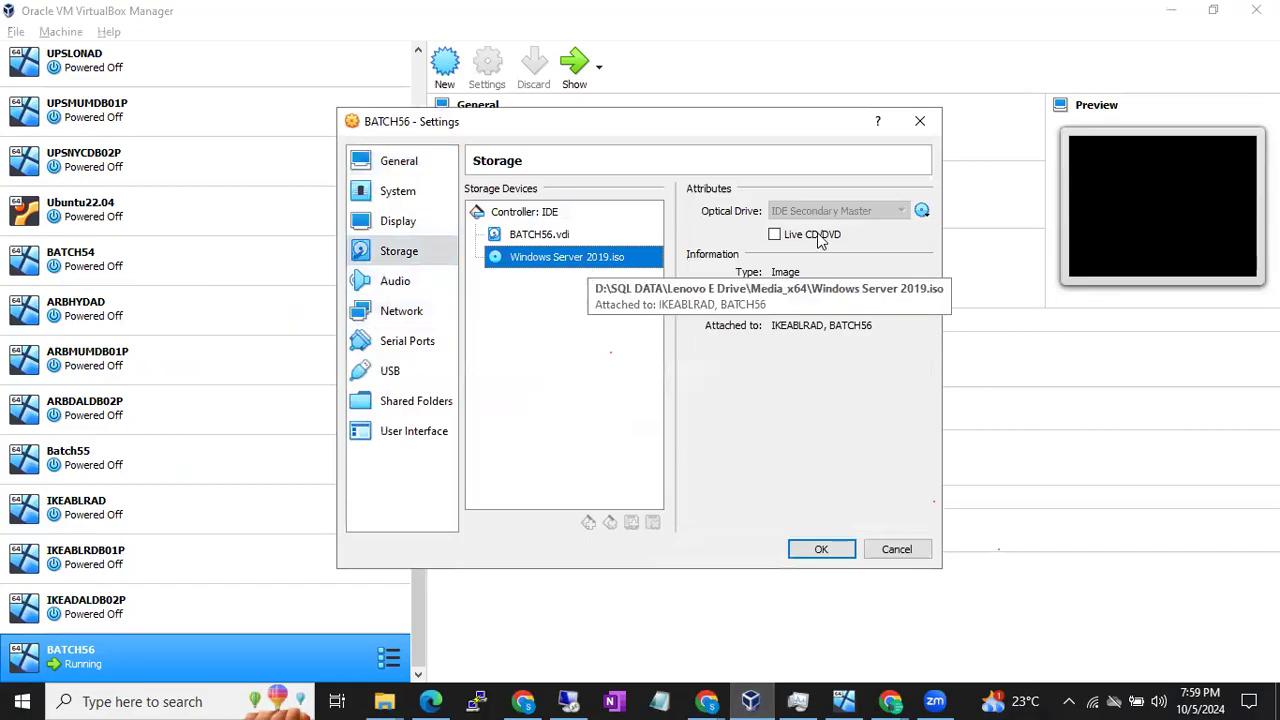
{"action": "left_click", "coordinate": [922, 212]}
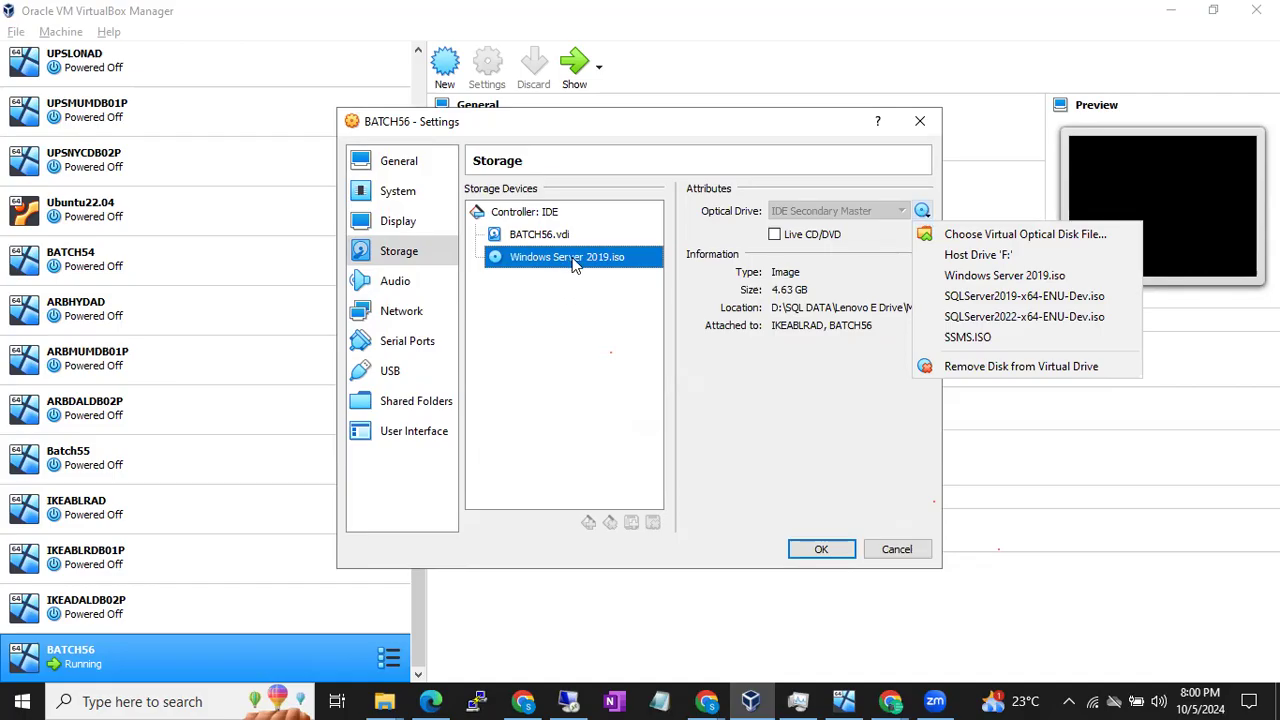
{"action": "left_click", "coordinate": [987, 300]}
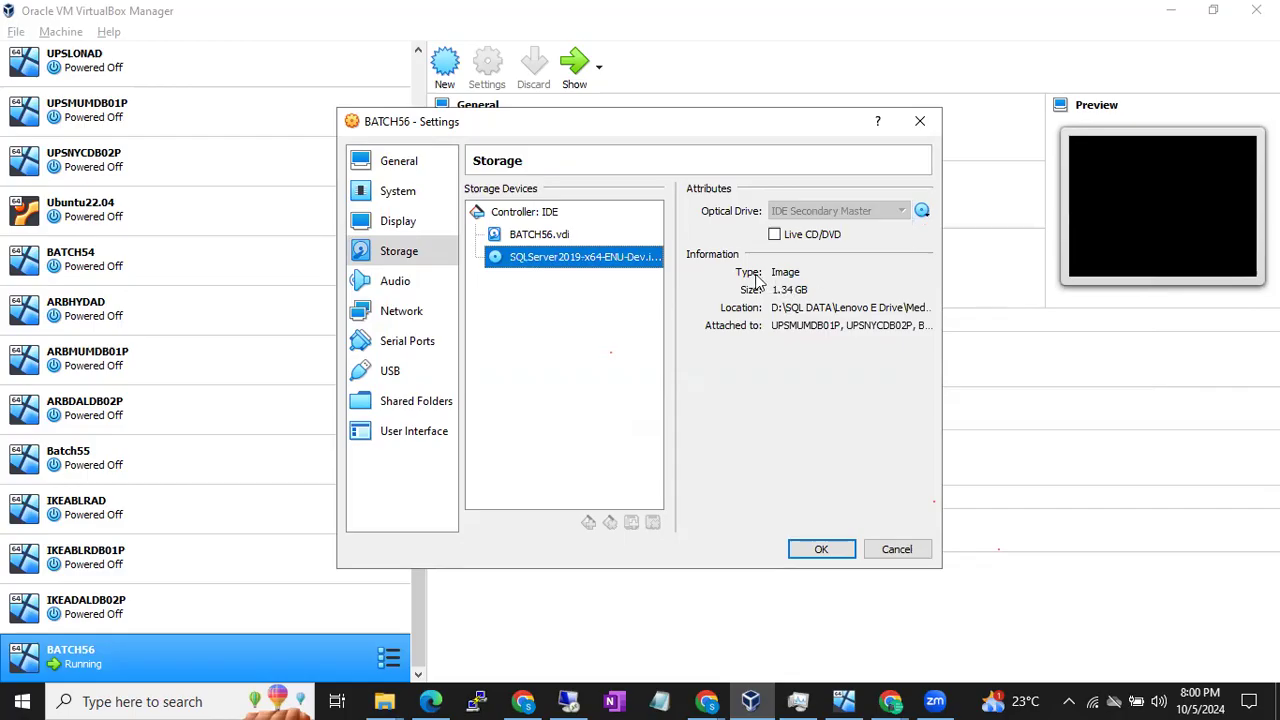
Choose the SQLServer2019-x64-ENU-Dev disk file from the Media_x64 folder, apply the BATCH56 settings, and return to the remote server session.
{"action": "left_click", "coordinate": [922, 211]}
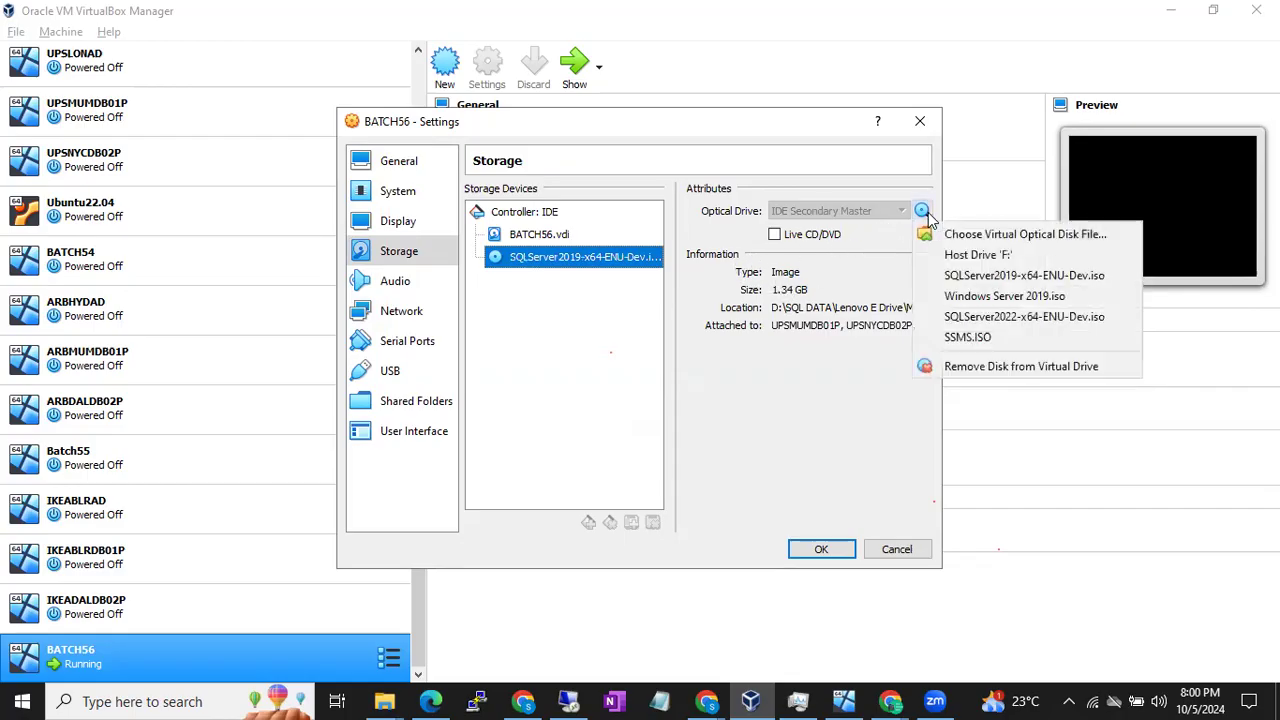
{"action": "left_click", "coordinate": [975, 236]}
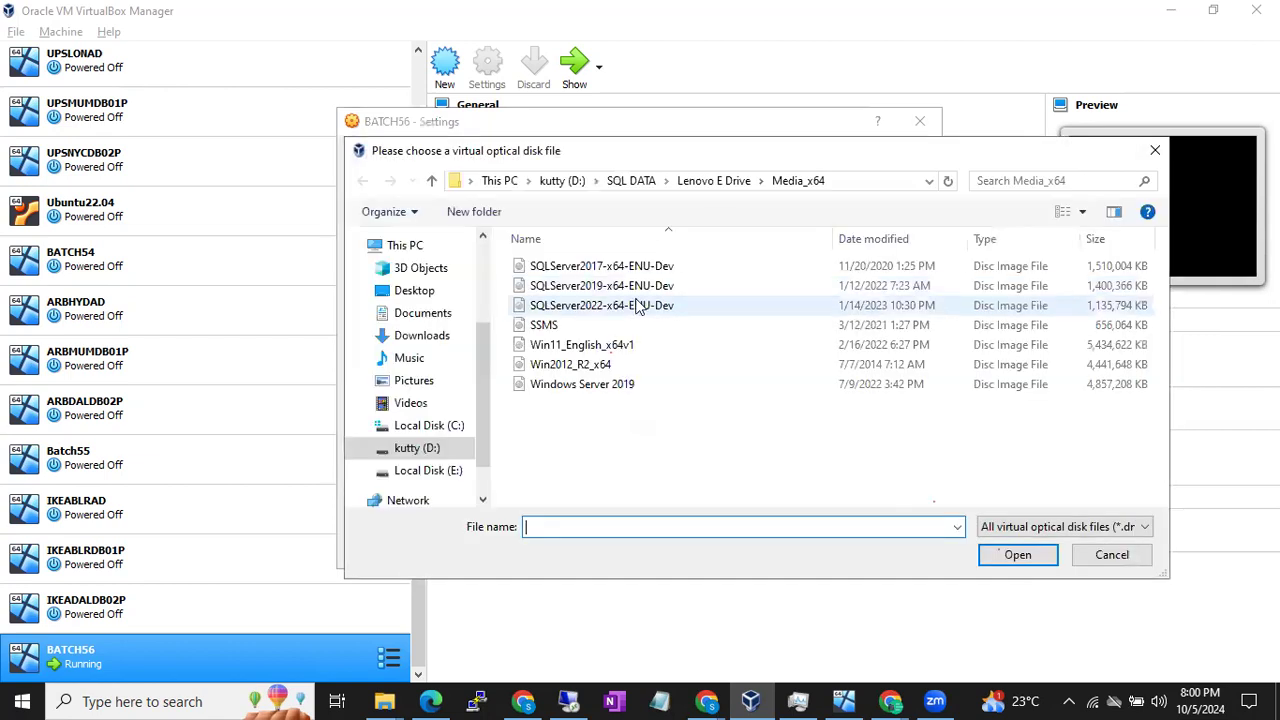
{"action": "double_click", "coordinate": [576, 288]}
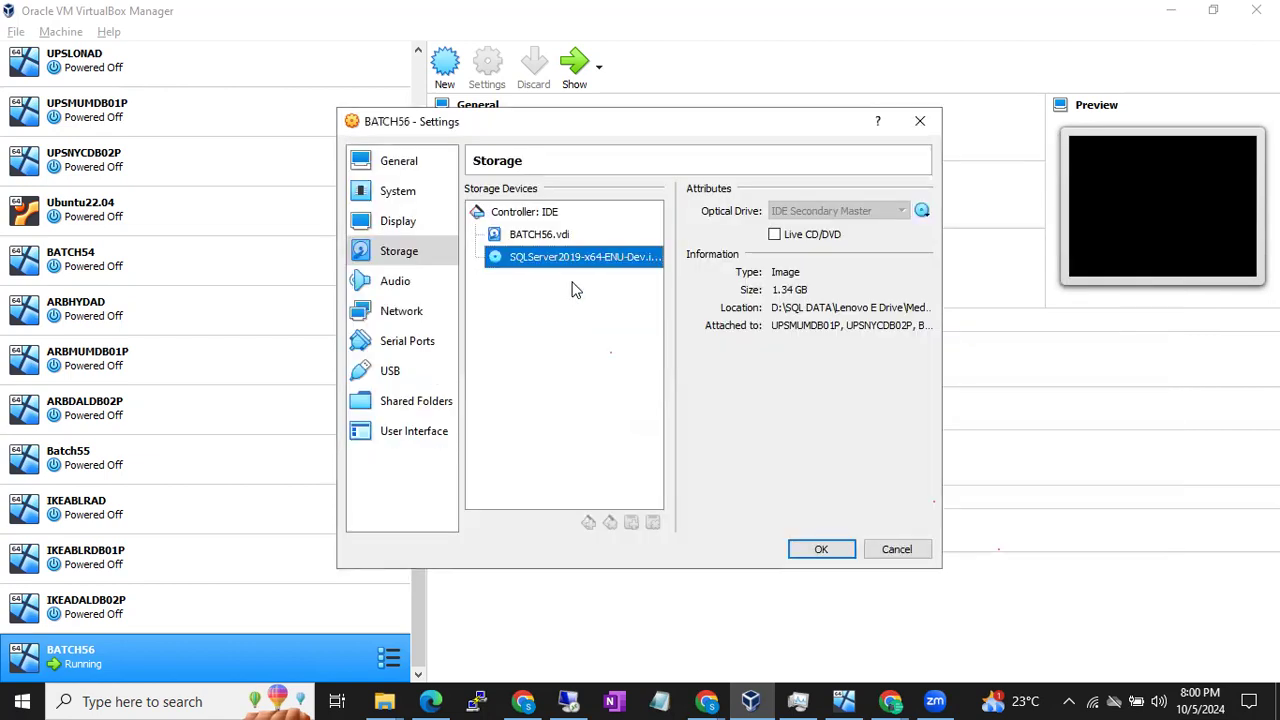
{"action": "left_click", "coordinate": [817, 550]}
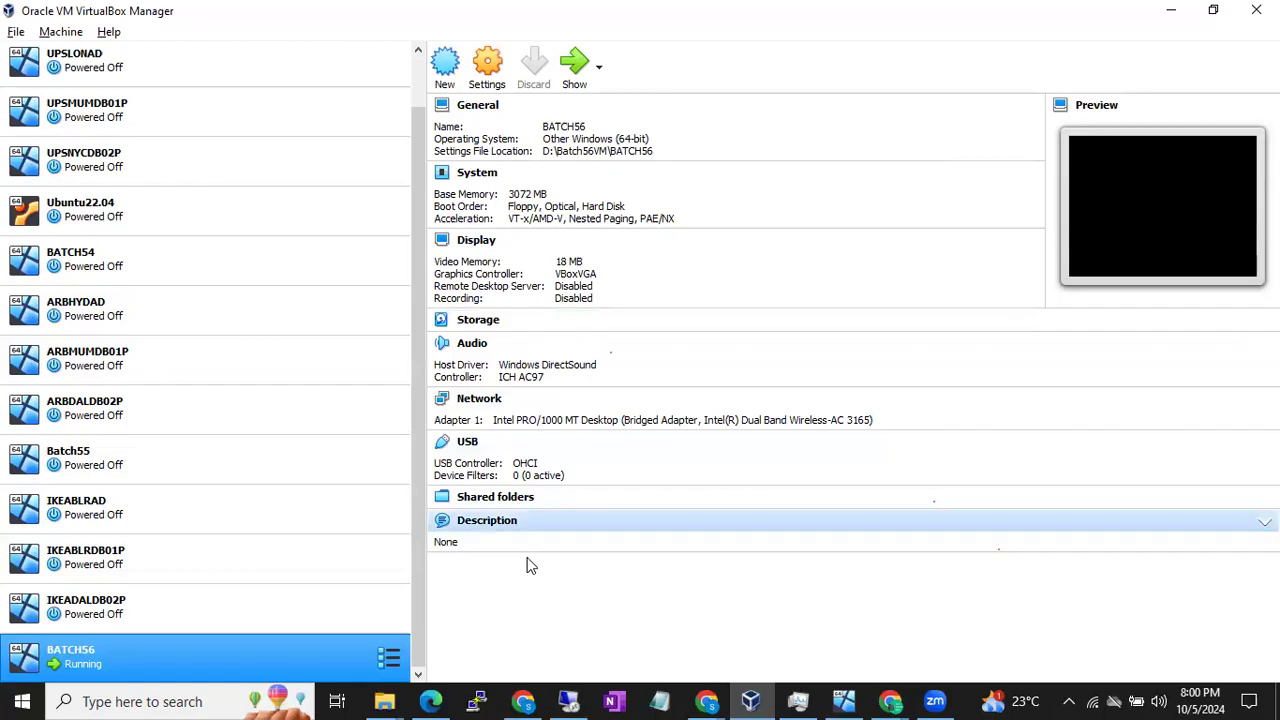
{"action": "left_click", "coordinate": [567, 697]}
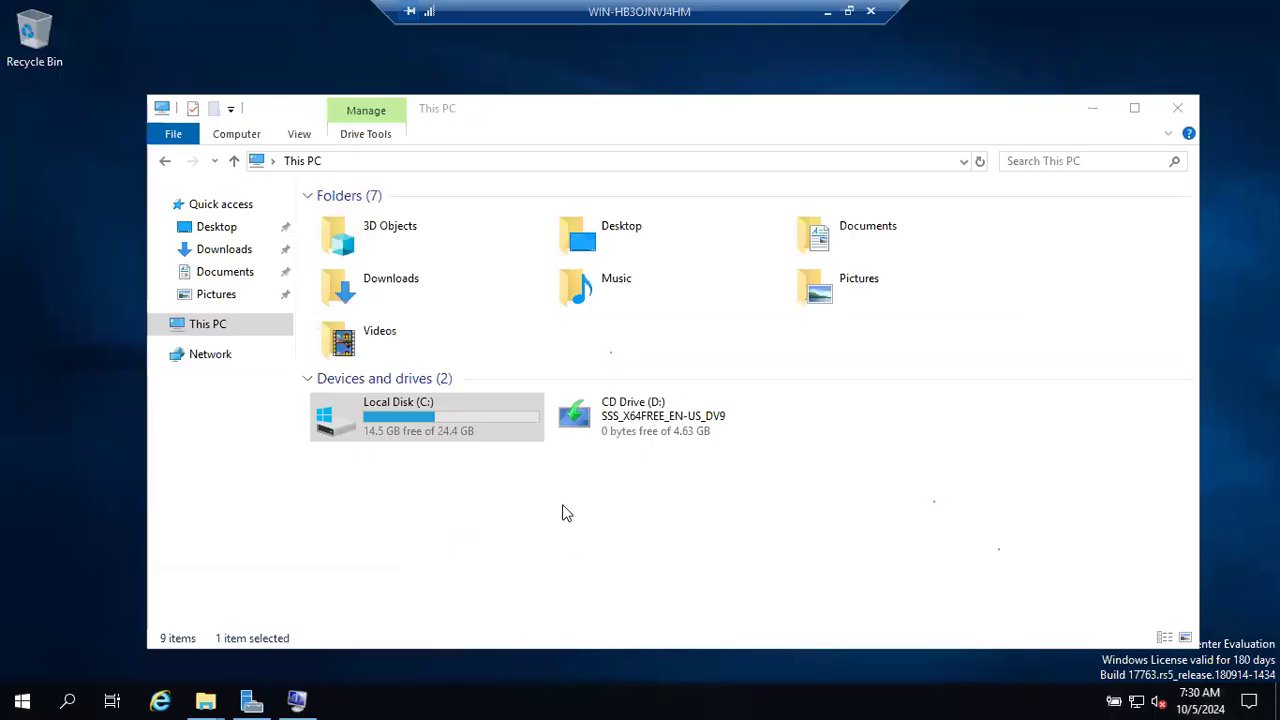
Refresh This PC on the remote server to load the SQL Server media in CD Drive (D:), and minimize the remote session.
{"action": "left_click", "coordinate": [706, 428]}
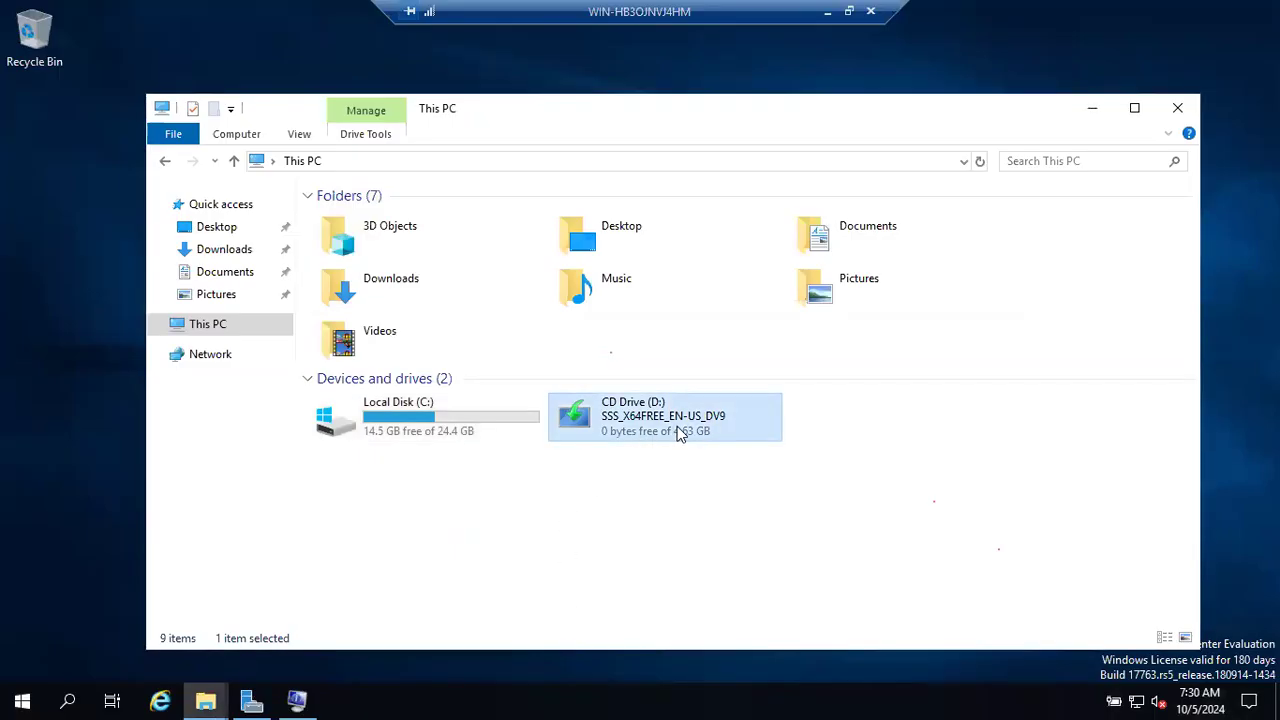
{"action": "left_click", "coordinate": [979, 163]}
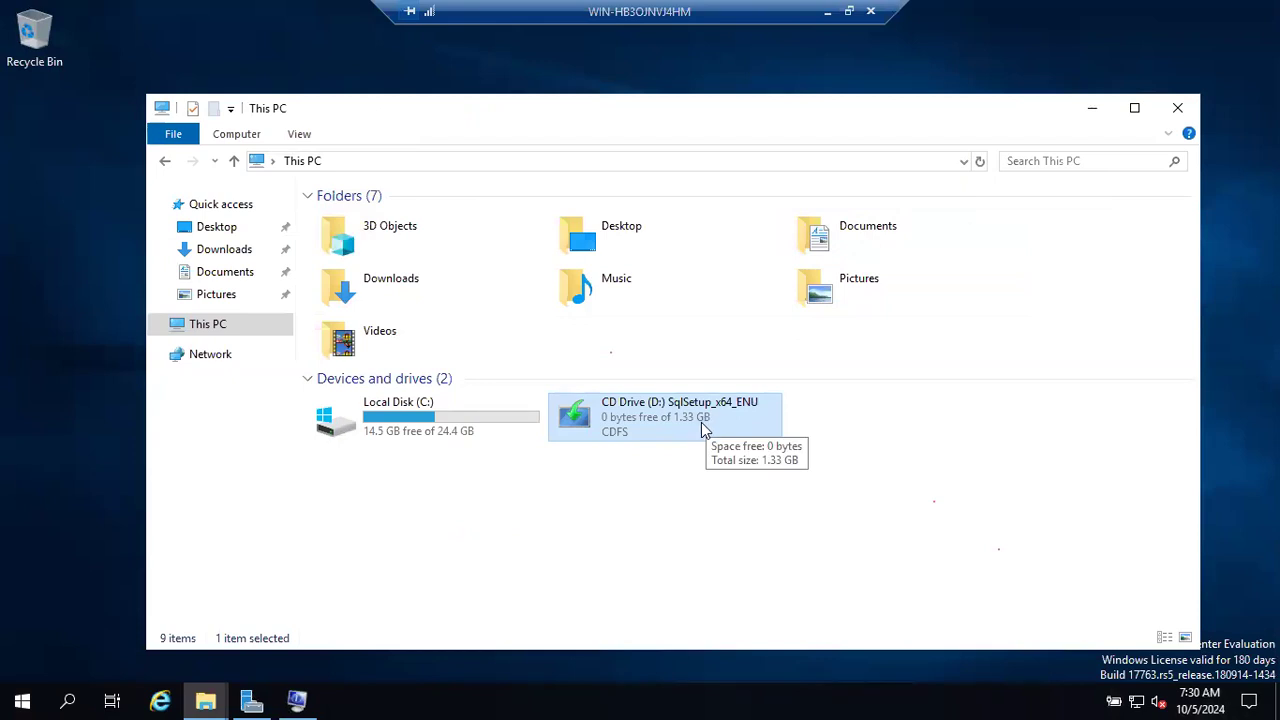
{"action": "left_click", "coordinate": [829, 20]}
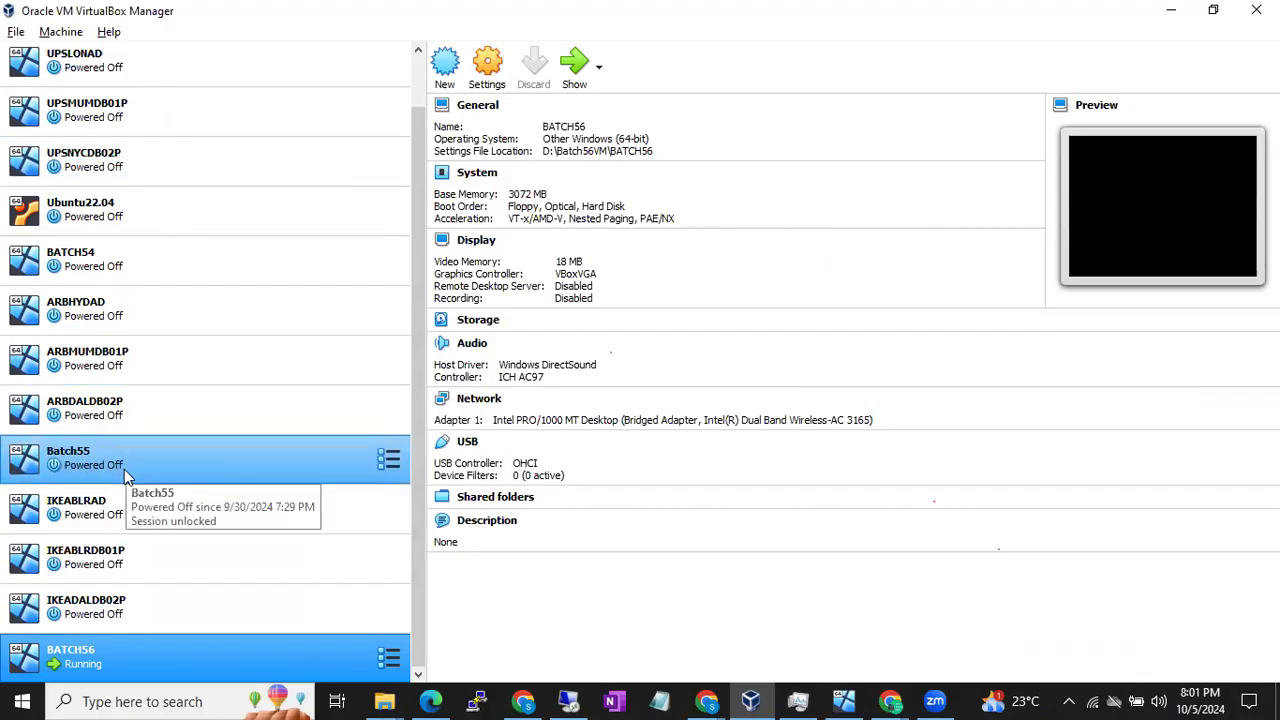
In the B56 Running Notes document, end the restart sentence with a period and add a paragraph "Shared path to copy the softares and other DB stuff".
{"action": "left_click", "coordinate": [700, 701]}
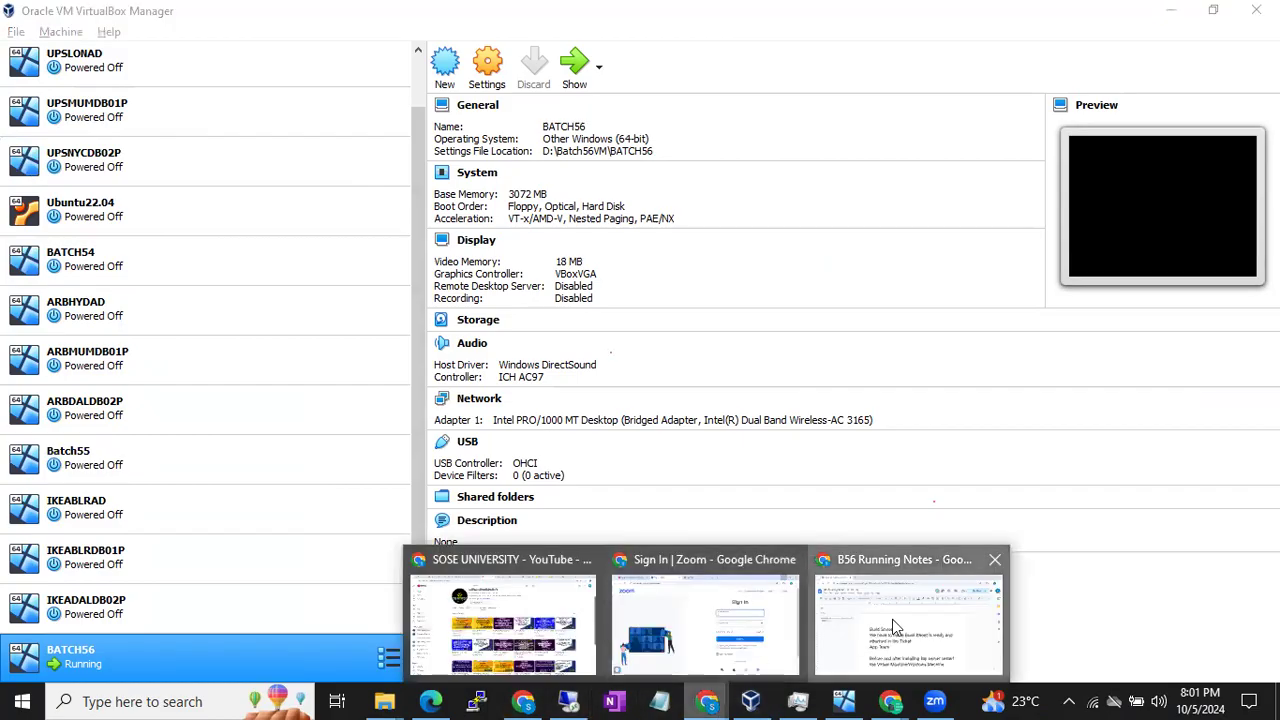
{"action": "left_click", "coordinate": [892, 619]}
{"action": "scroll", "coordinate": [774, 558], "scroll_direction": "down", "scroll_amount": 2}
{"action": "type", "text": "."}
{"action": "key", "text": "Return"}
{"action": "key", "text": "Return"}
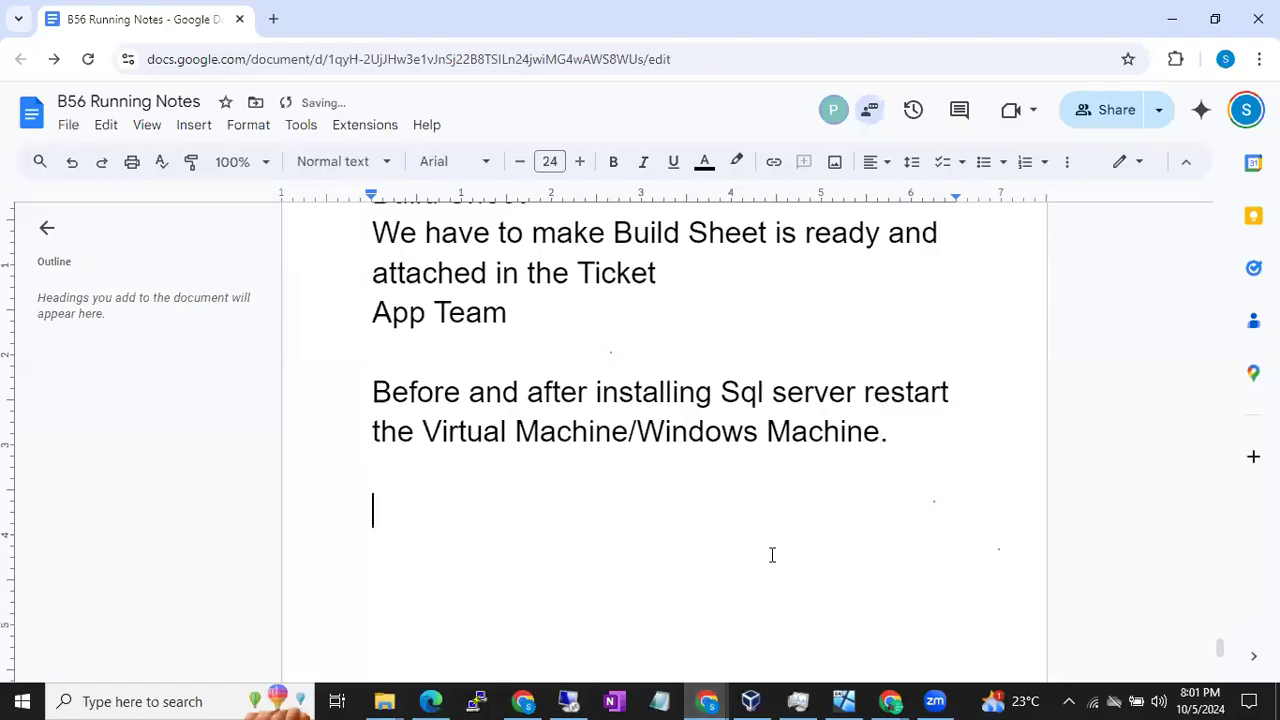
{"action": "type", "text": "Shared pat"}
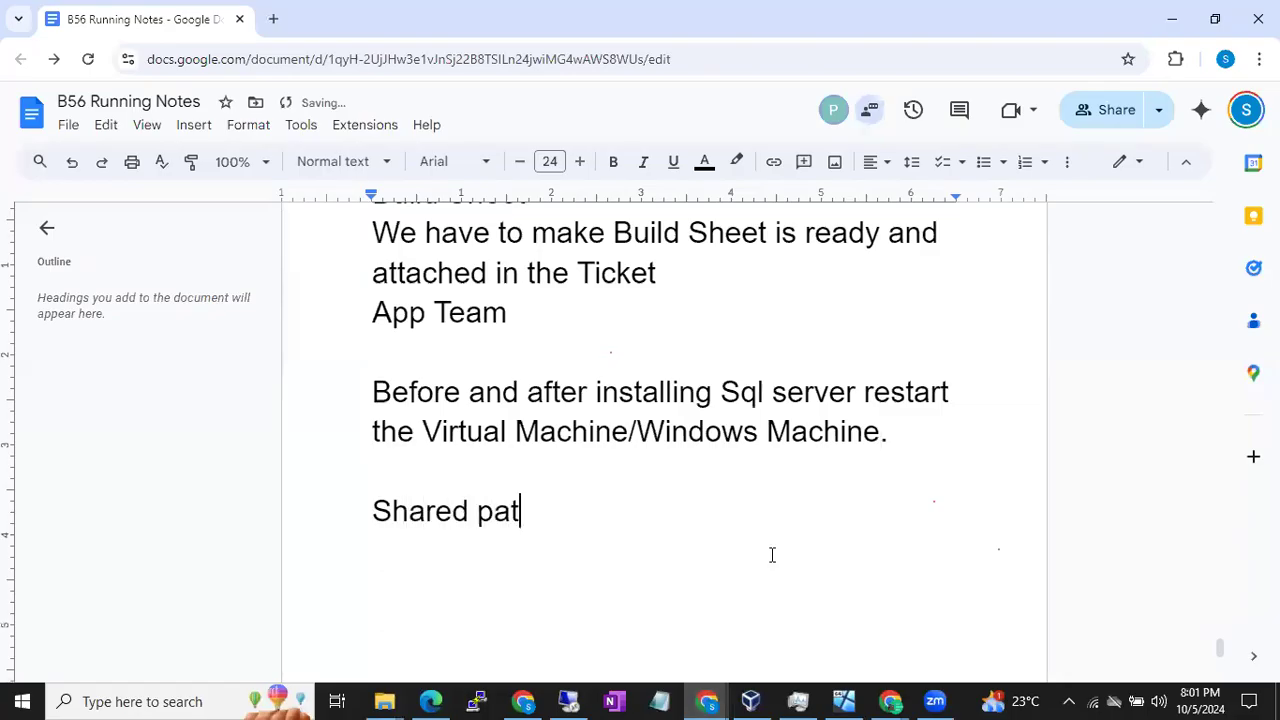
{"action": "type", "text": "ch to copy"}
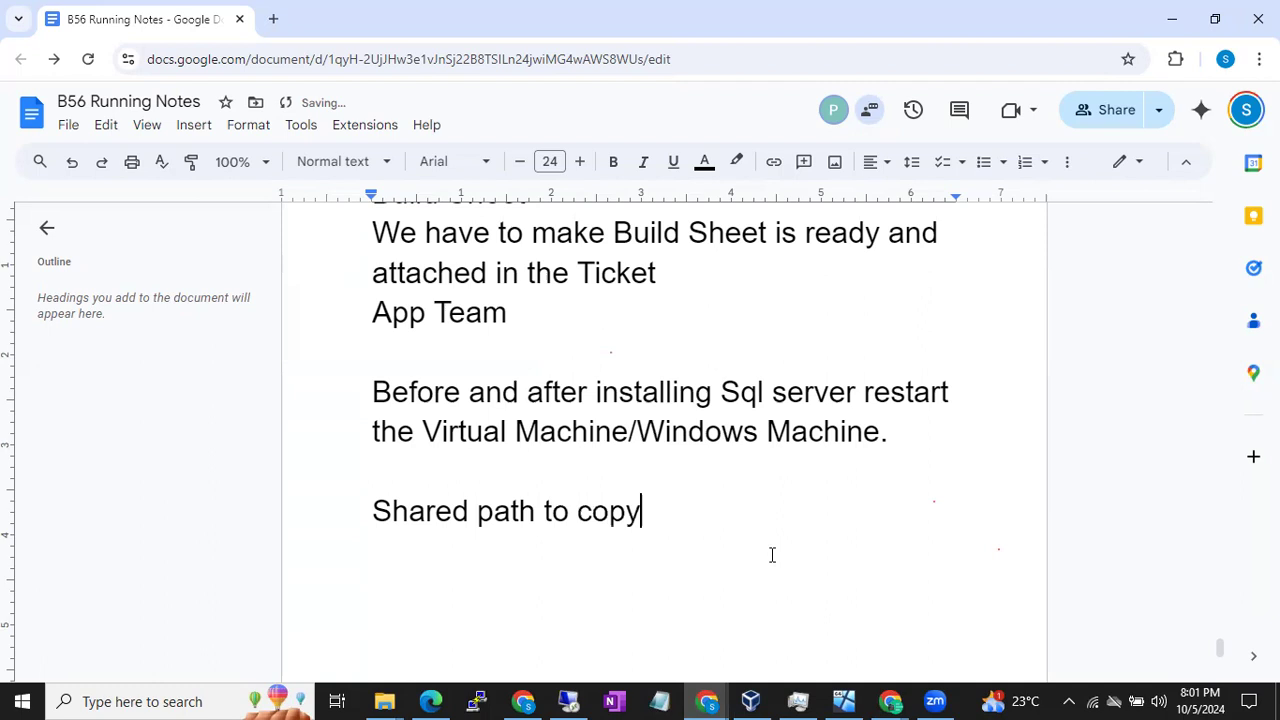
{"action": "type", "text": " the softare"}
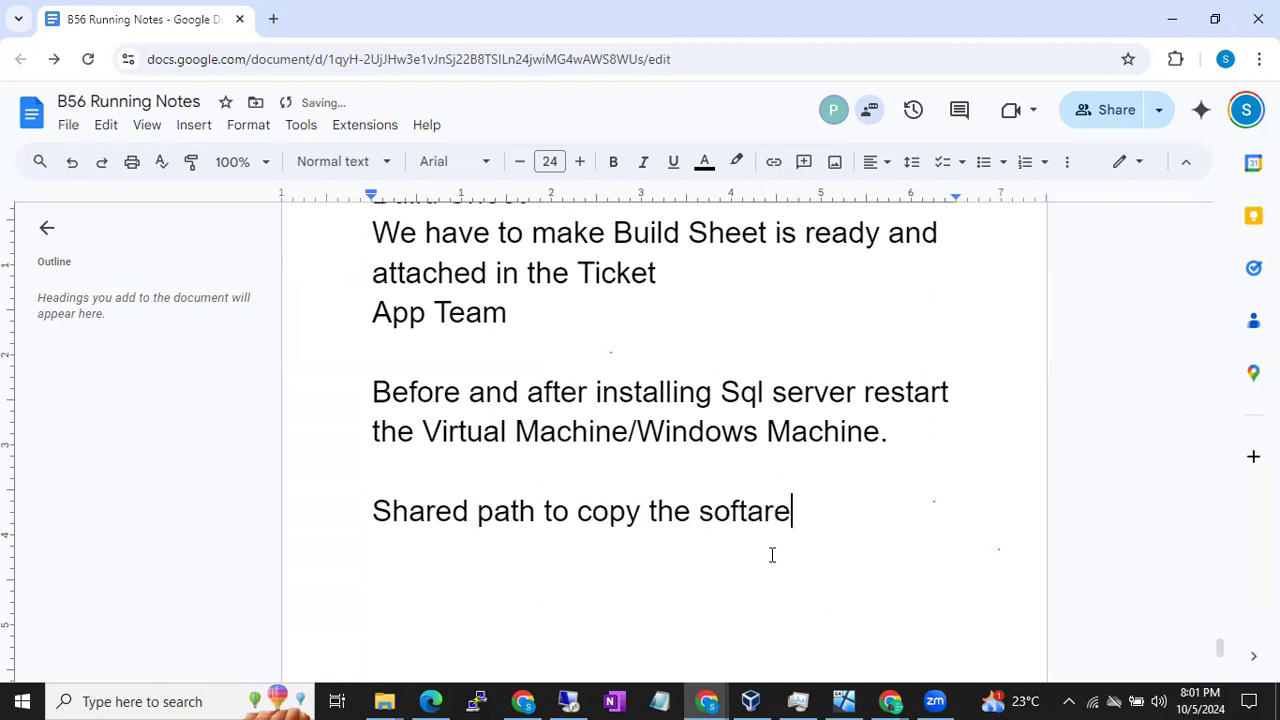
{"action": "type", "text": "s and other DB "}
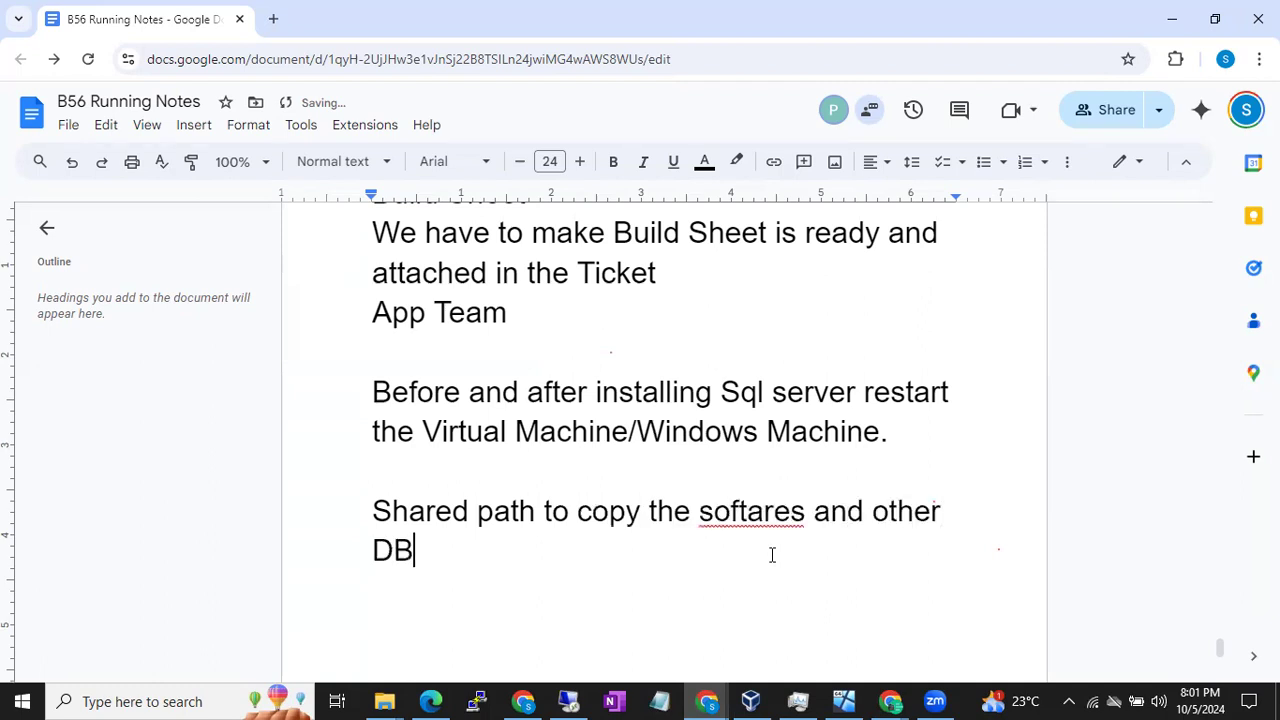
{"action": "type", "text": "stuff"}
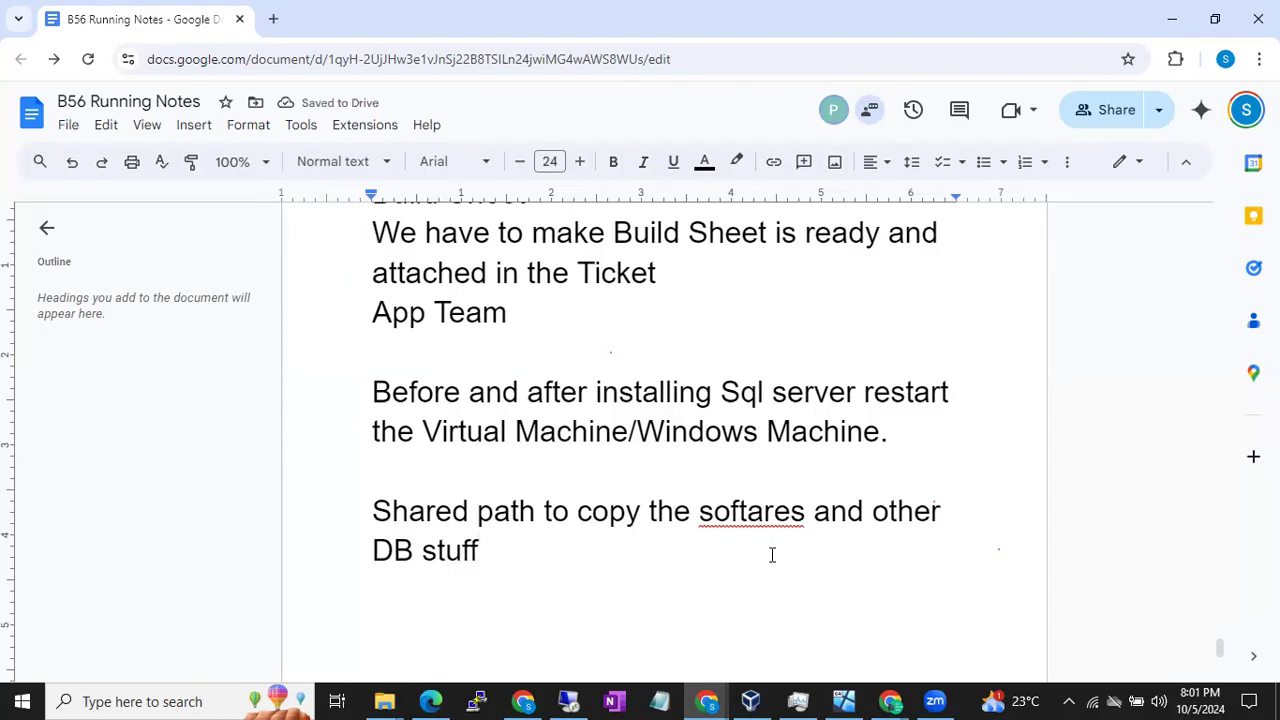
Correct the misspelled word "softares" to "softwares" using the suggested spelling, and return the cursor to the paragraph's end.
{"action": "left_click", "coordinate": [755, 513]}
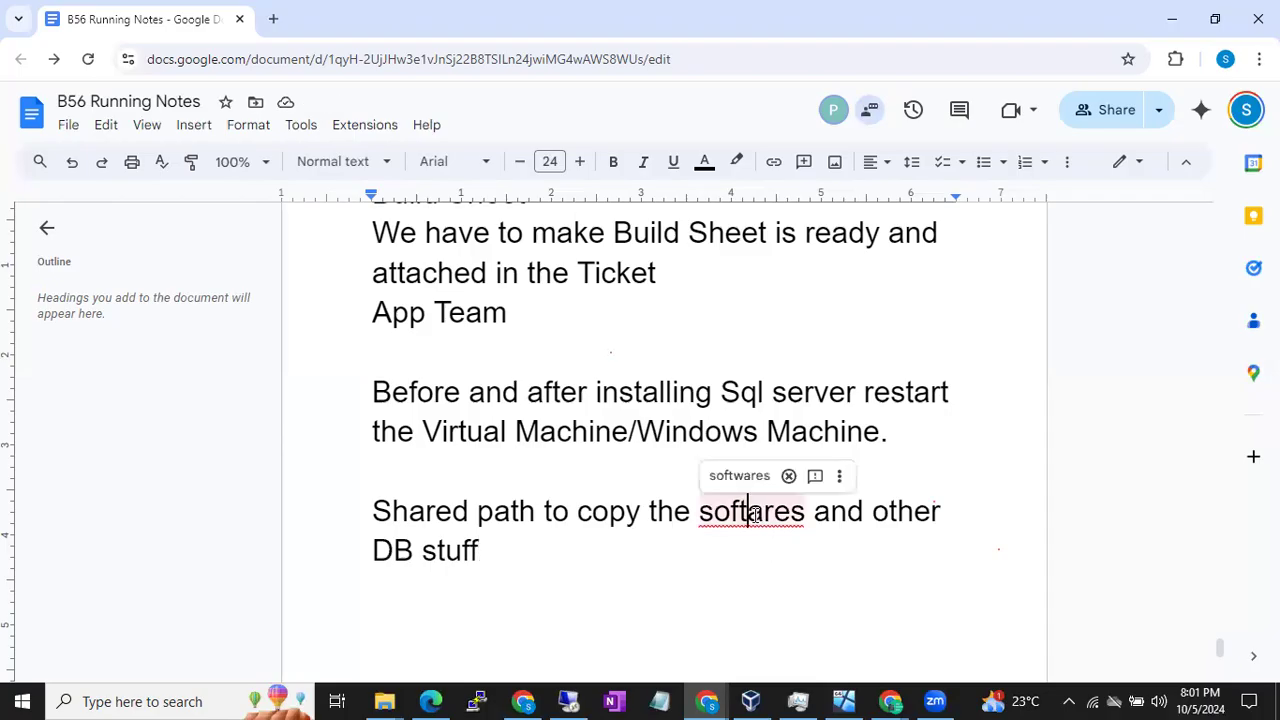
{"action": "left_click", "coordinate": [740, 477]}
{"action": "left_click", "coordinate": [631, 577]}
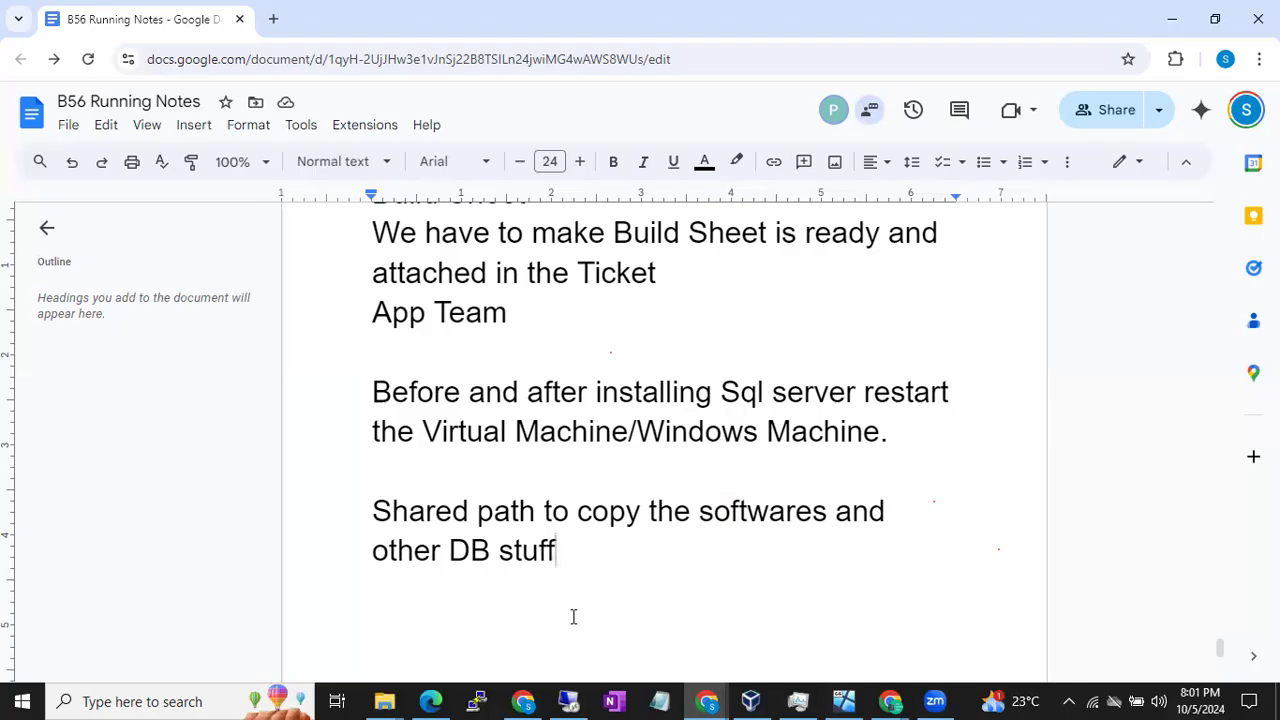
Return to the remote server session and try to open the shared path \\10.10.10.25\SqlSoftwares\Sql2019 through Run.
{"action": "left_click", "coordinate": [568, 701]}
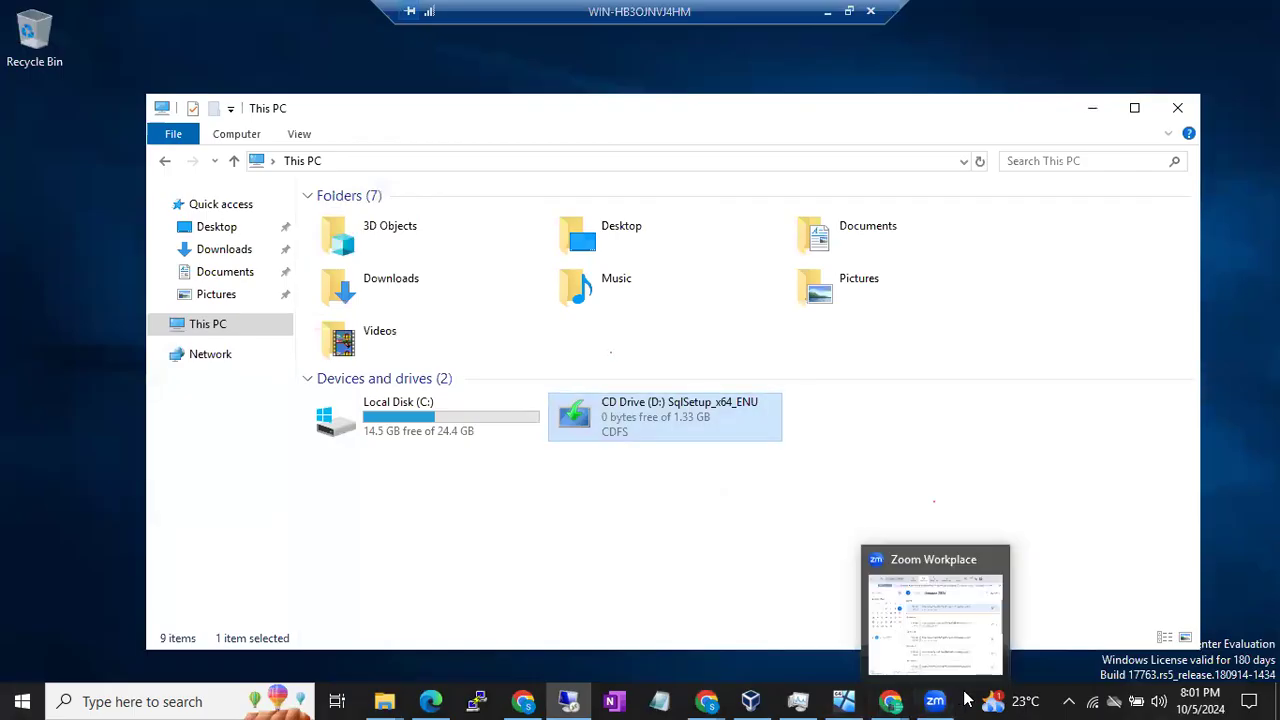
{"action": "left_click", "coordinate": [917, 673]}
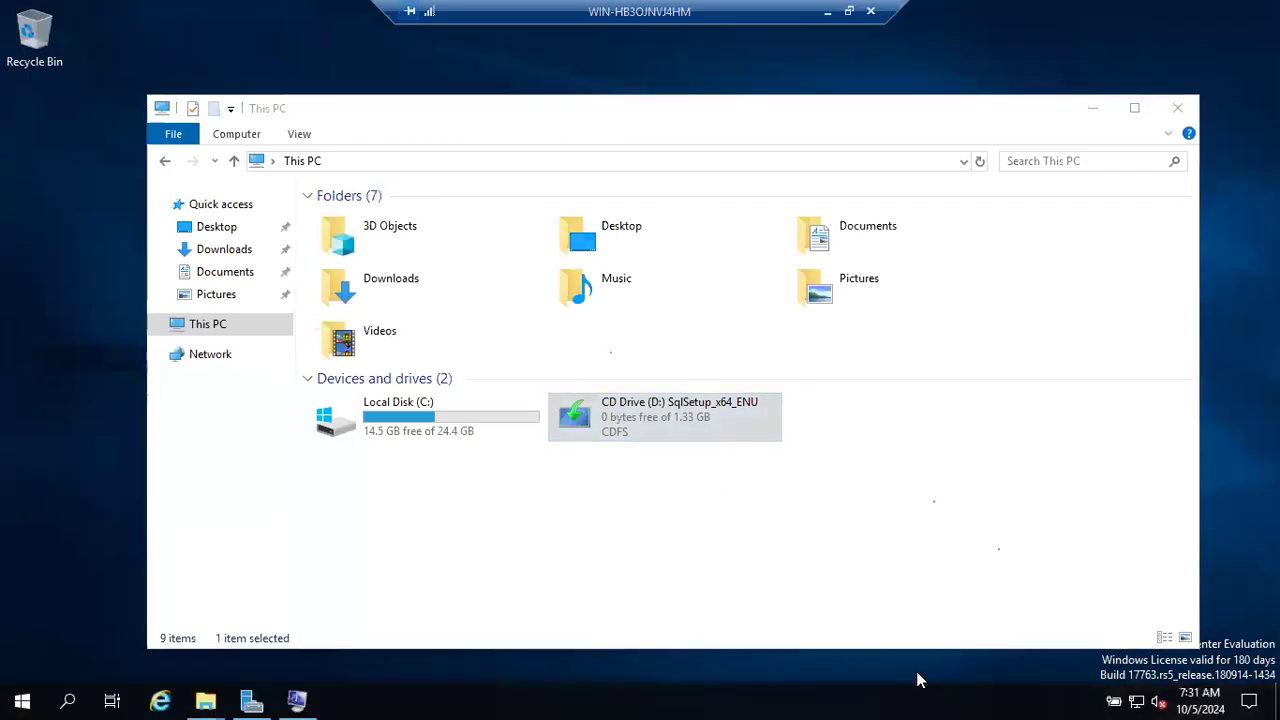
{"action": "key", "text": "super+r"}
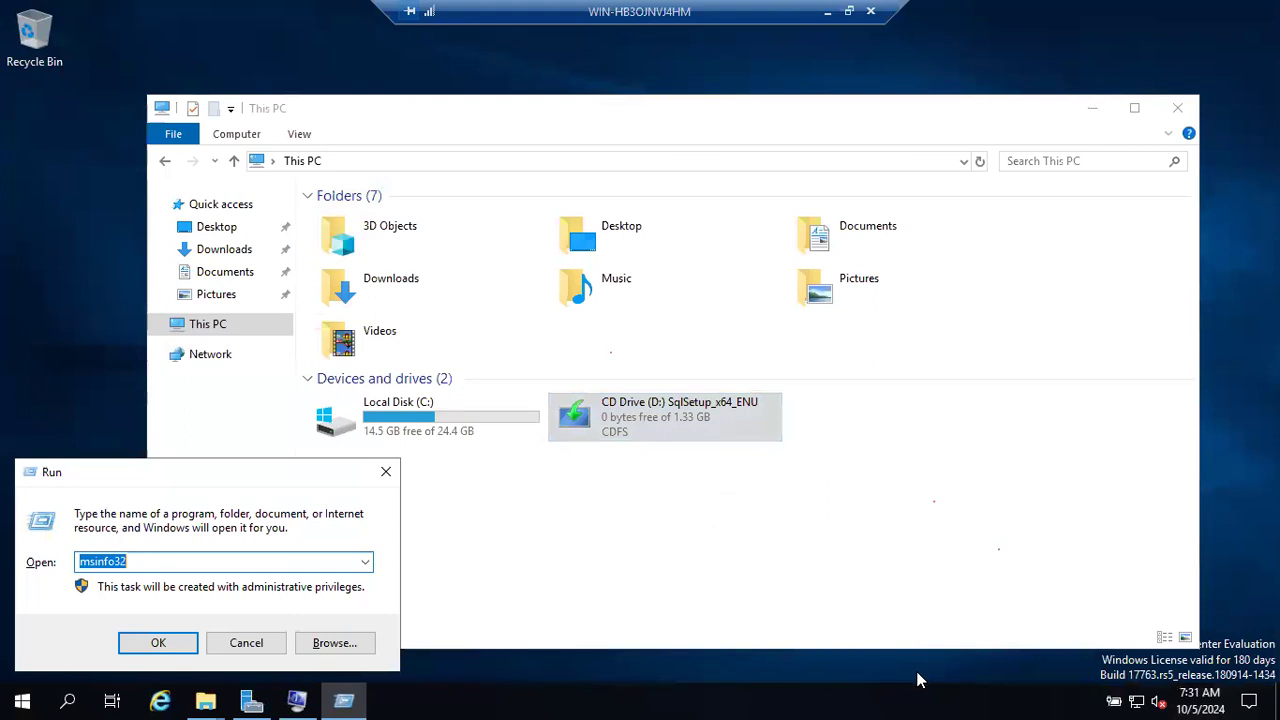
{"action": "type", "text": "\\10.10.10.25\\SqlSoftwares\\Sql2019"}
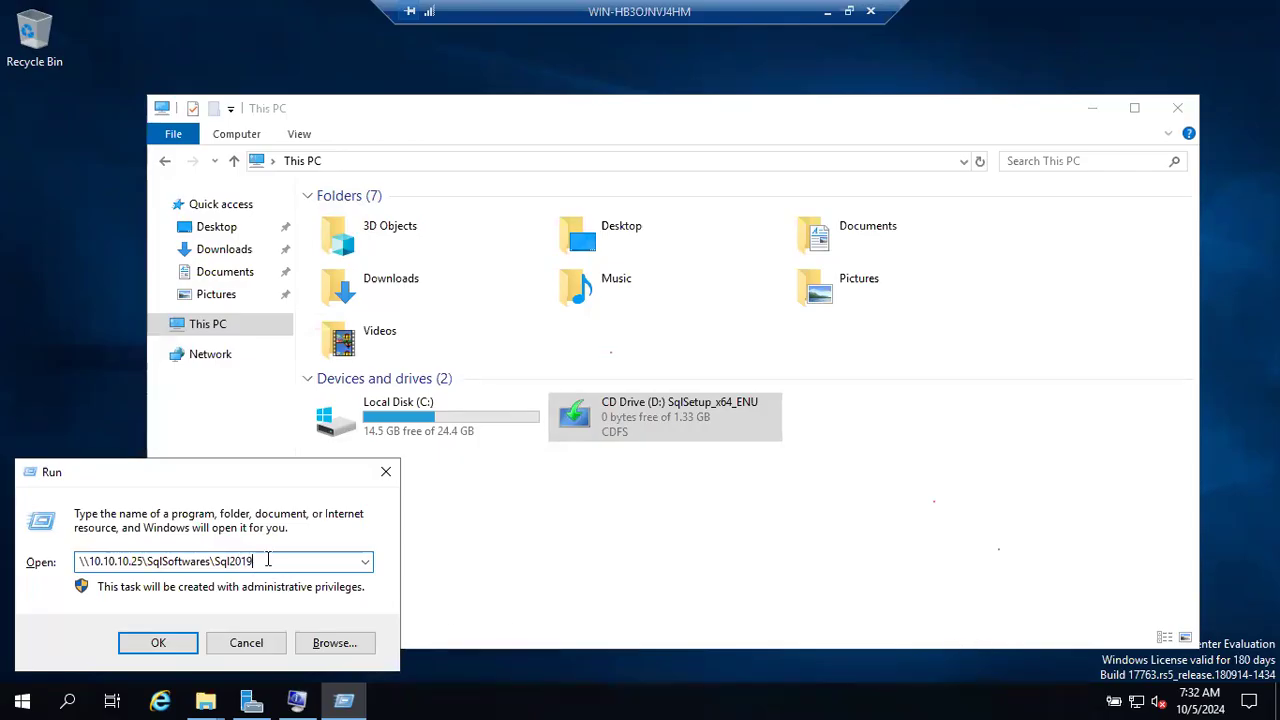
{"action": "left_click_drag", "start_coordinate": [266, 561], "coordinate": [3, 552]}
{"action": "key", "text": "Return"}
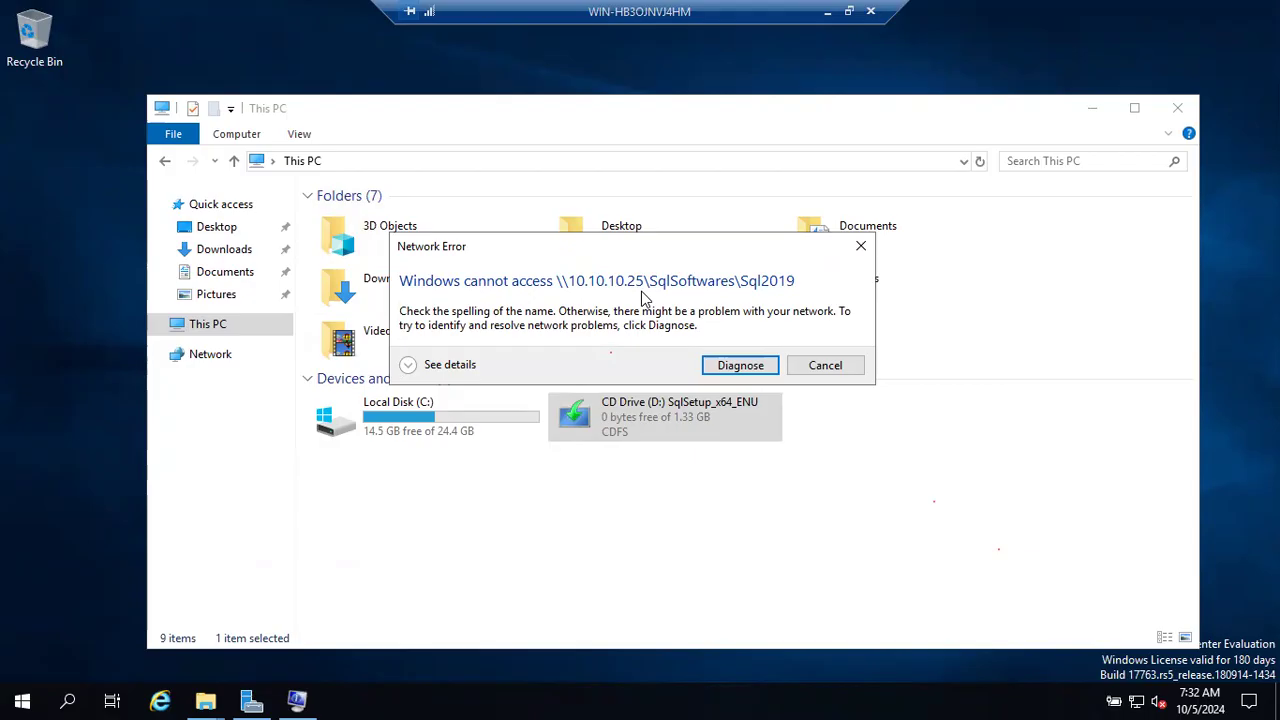
{"action": "left_click", "coordinate": [822, 366]}
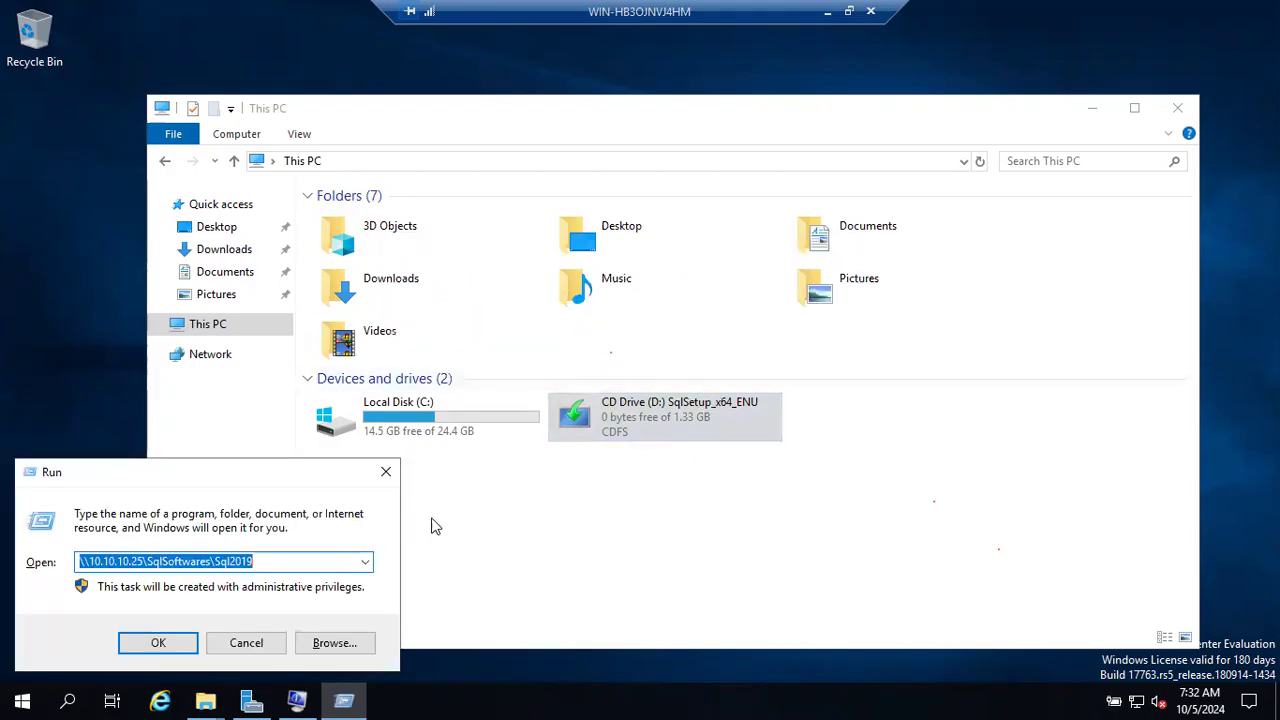
{"action": "left_click", "coordinate": [252, 642]}
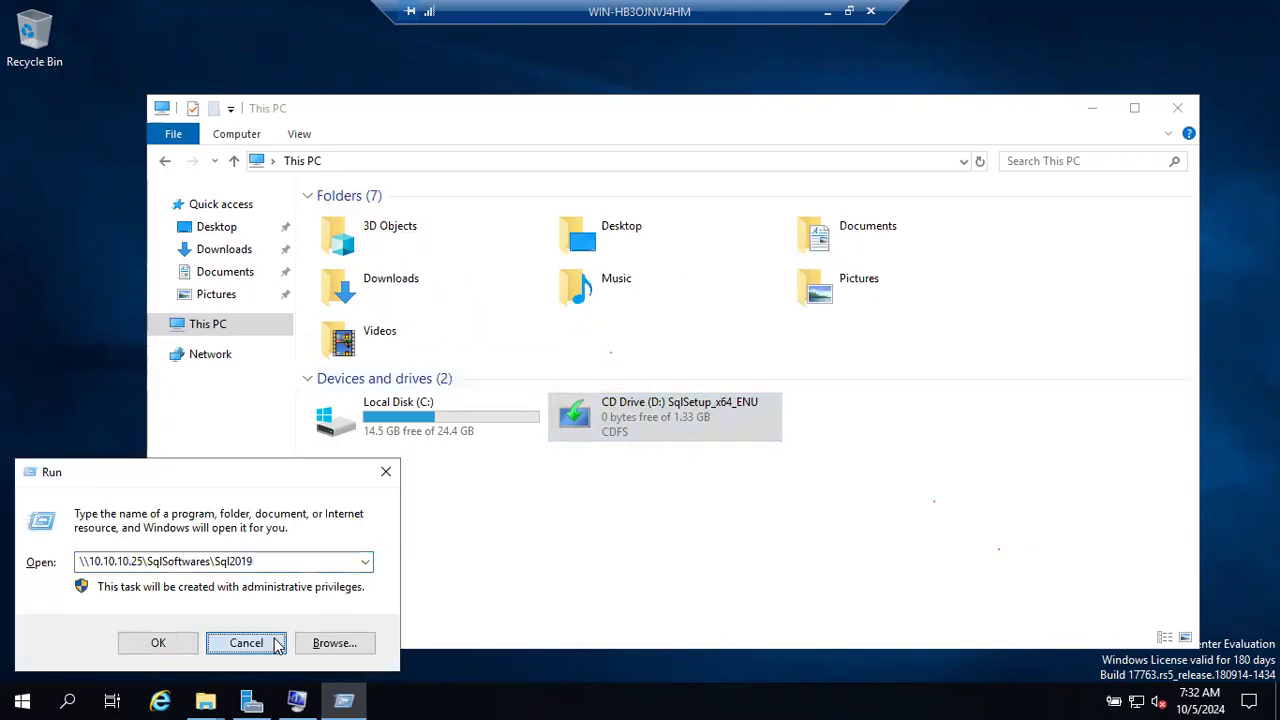
Open the contents of CD Drive (D:) SqlSetup_x64_ENU and run its setup application as administrator.
{"action": "right_click", "coordinate": [652, 416]}
{"action": "left_click", "coordinate": [673, 429]}
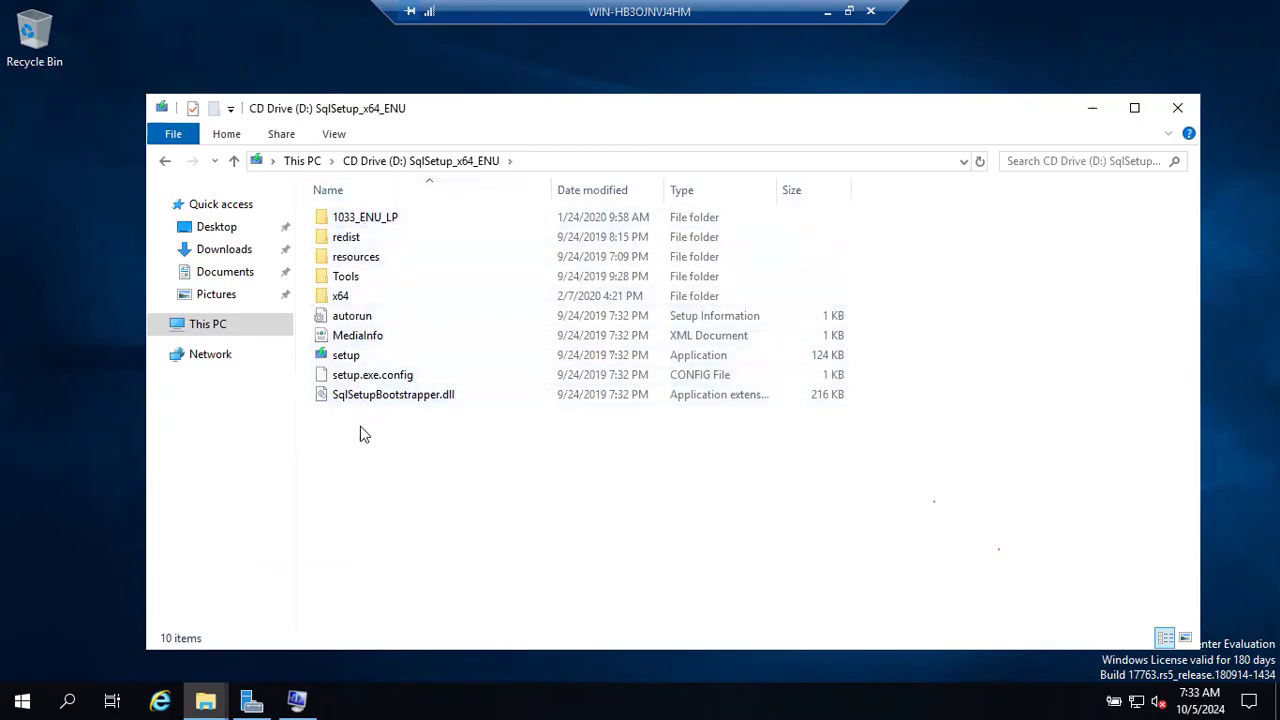
{"action": "left_click", "coordinate": [688, 358]}
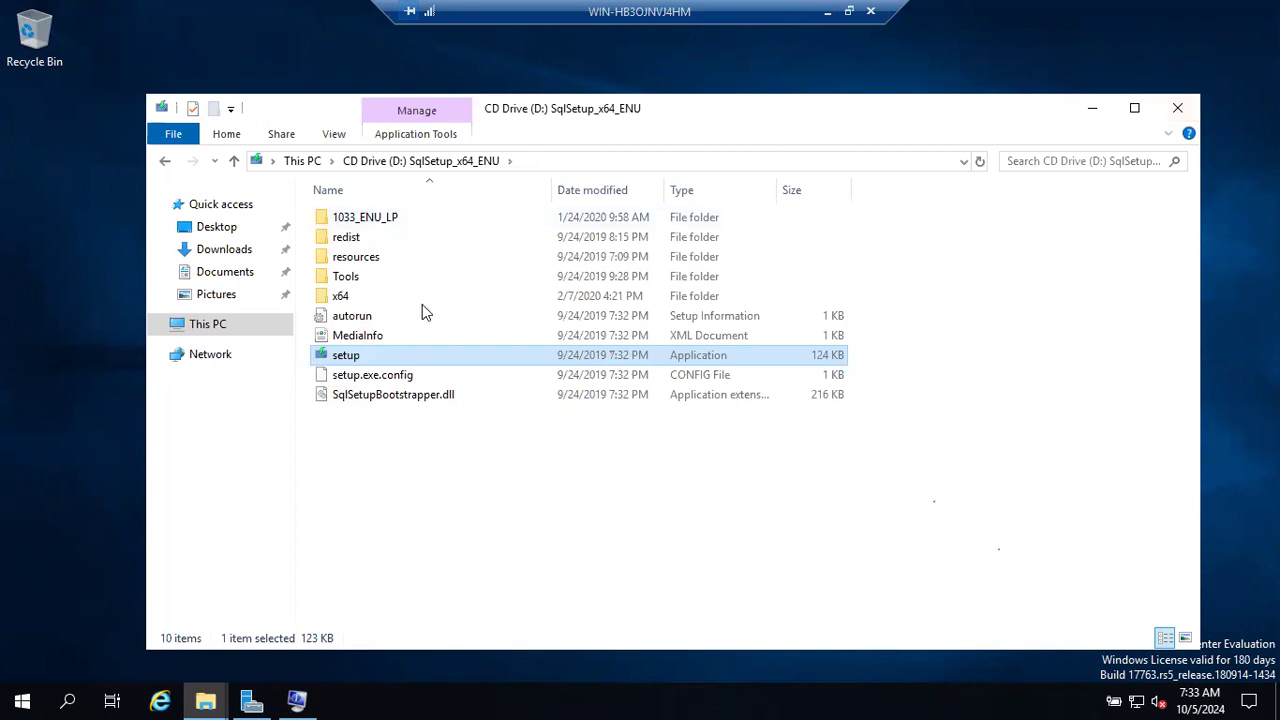
{"action": "right_click", "coordinate": [334, 358]}
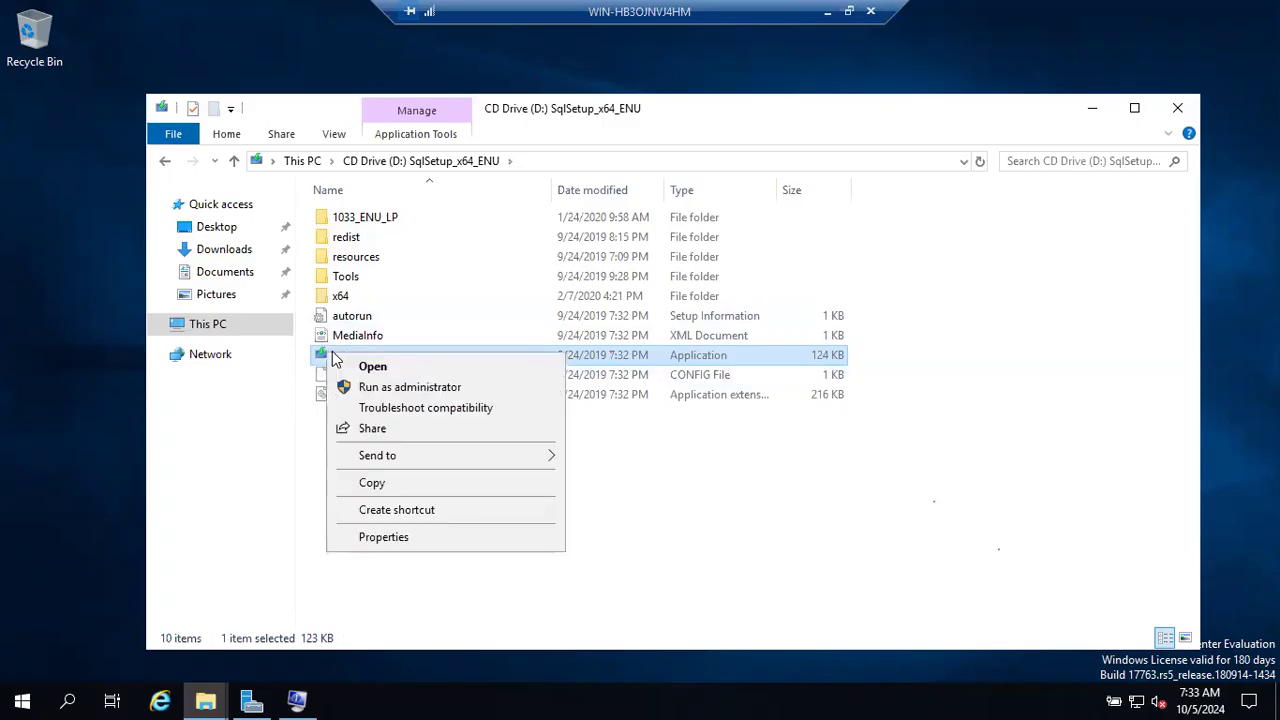
{"action": "left_click", "coordinate": [375, 388]}
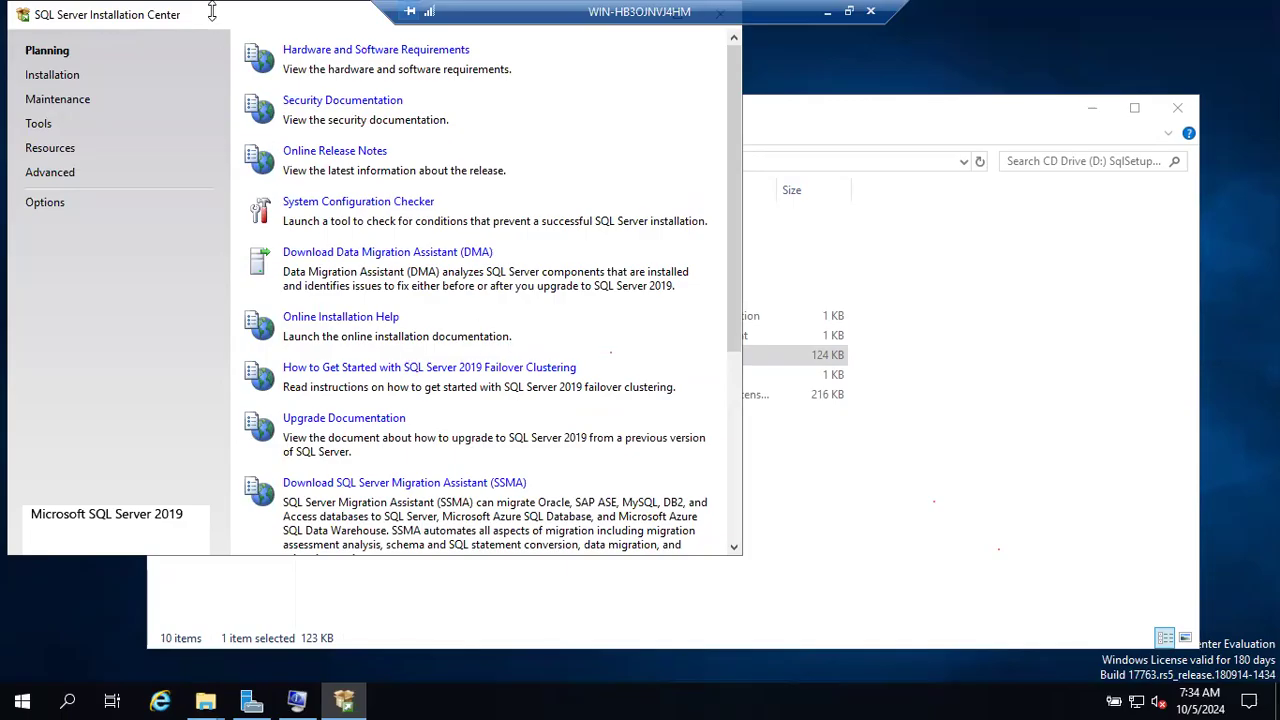
Rearrange the setup folder and SQL Server Installation Center windows so the Installation Center sits fully visible in front.
{"action": "left_click_drag", "start_coordinate": [214, 16], "coordinate": [362, 93]}
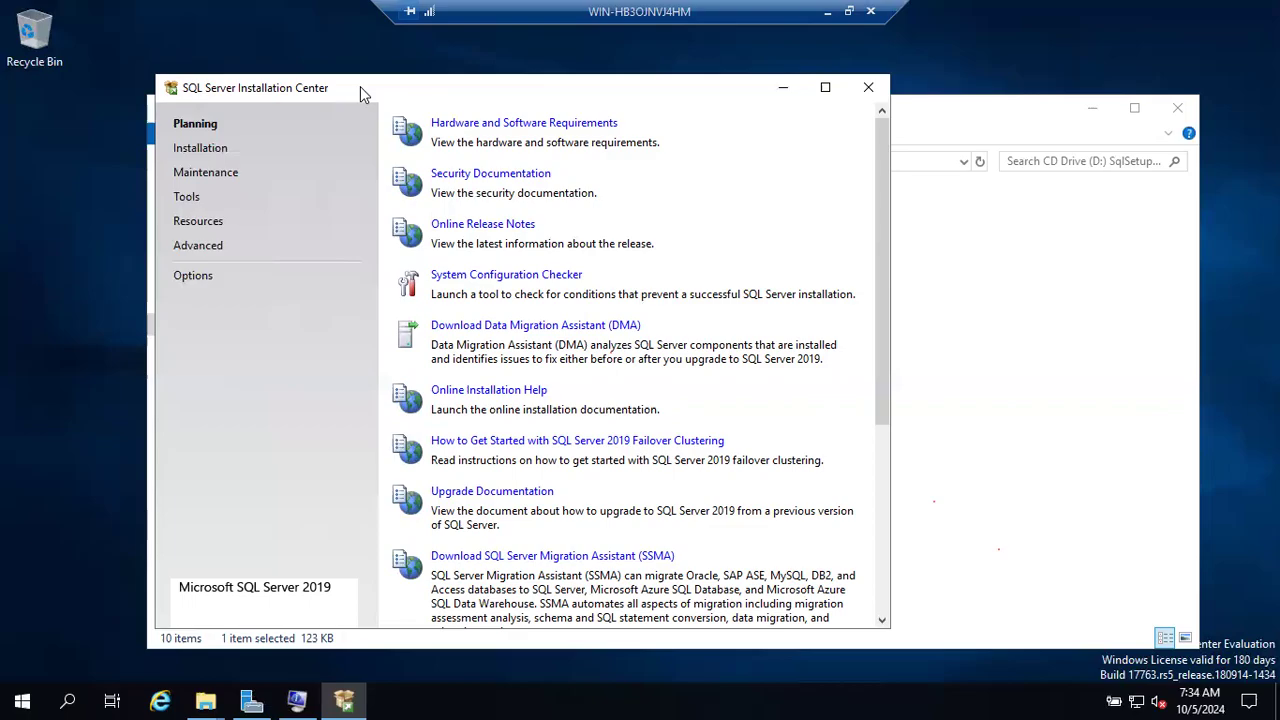
{"action": "left_click_drag", "start_coordinate": [403, 92], "coordinate": [489, 96]}
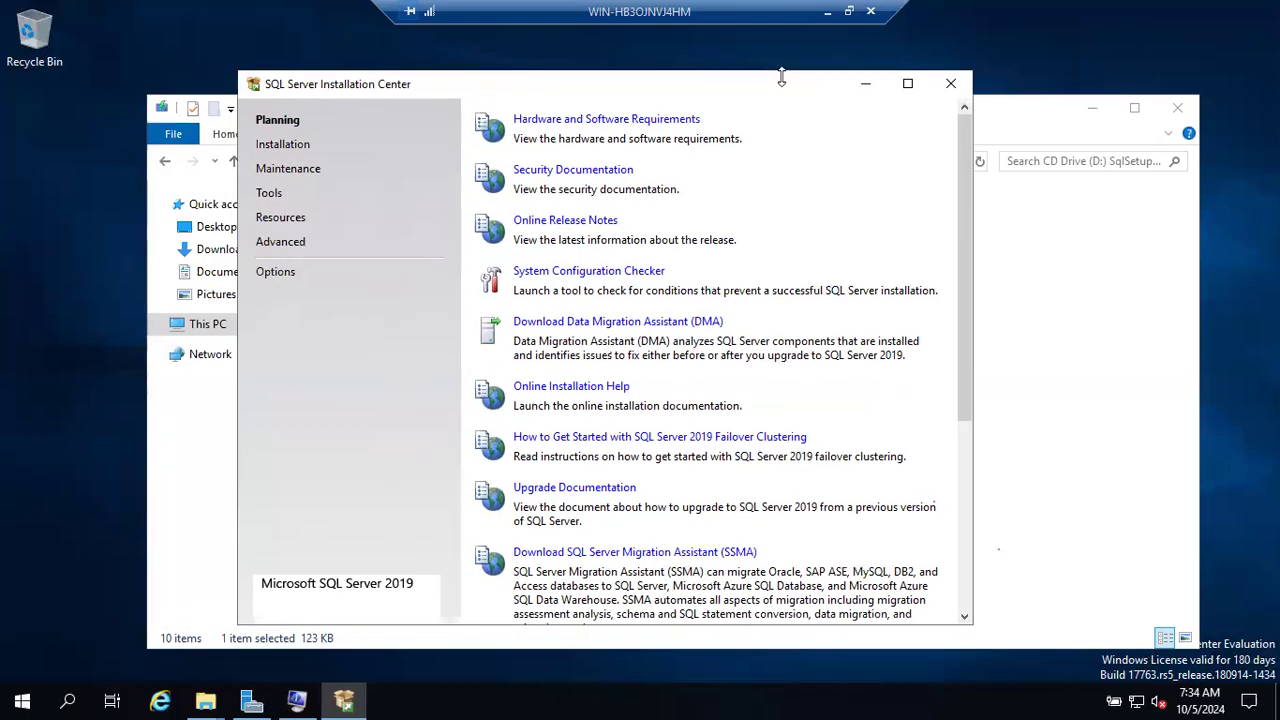
{"action": "left_click_drag", "start_coordinate": [786, 89], "coordinate": [1031, 169]}
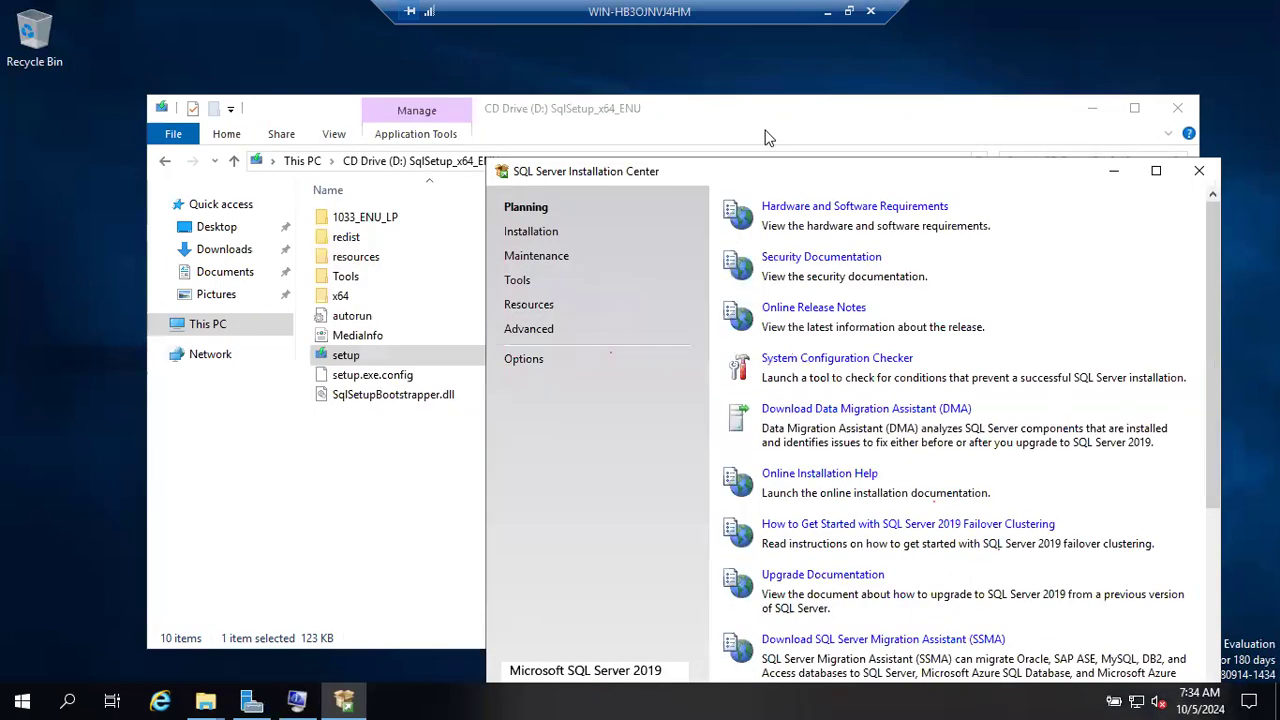
{"action": "left_click", "coordinate": [727, 116]}
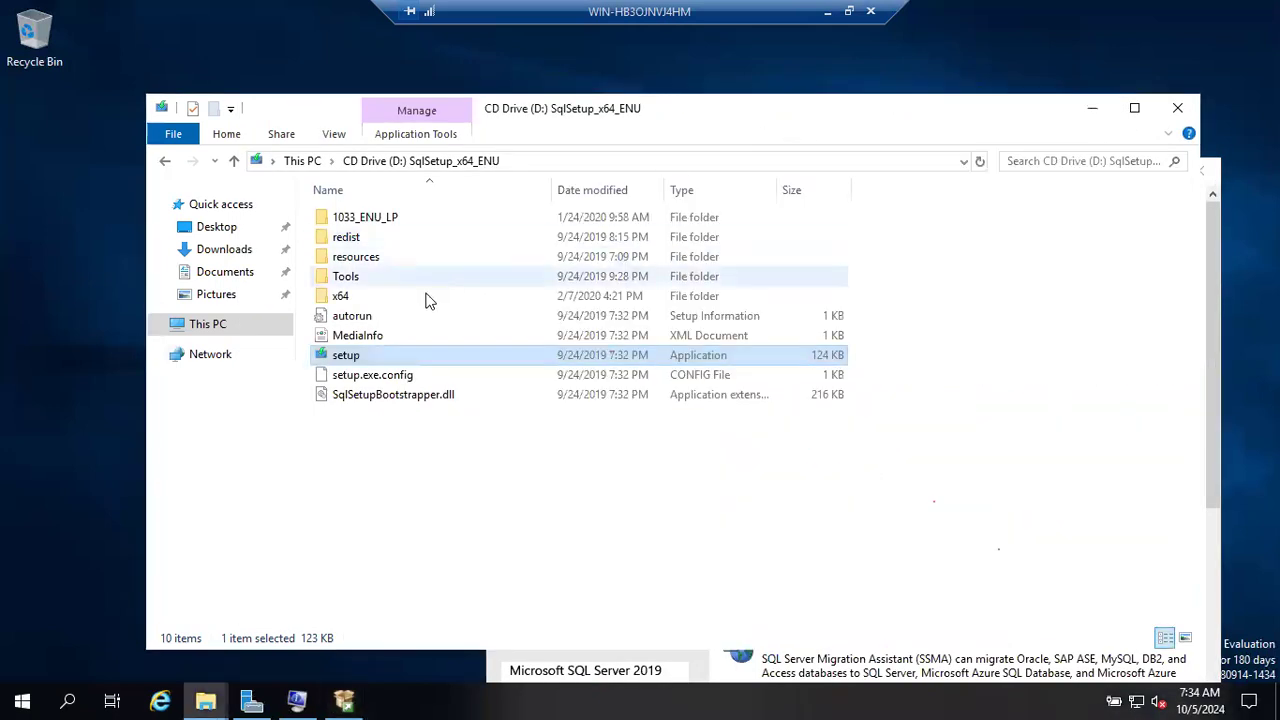
{"action": "right_click", "coordinate": [325, 364]}
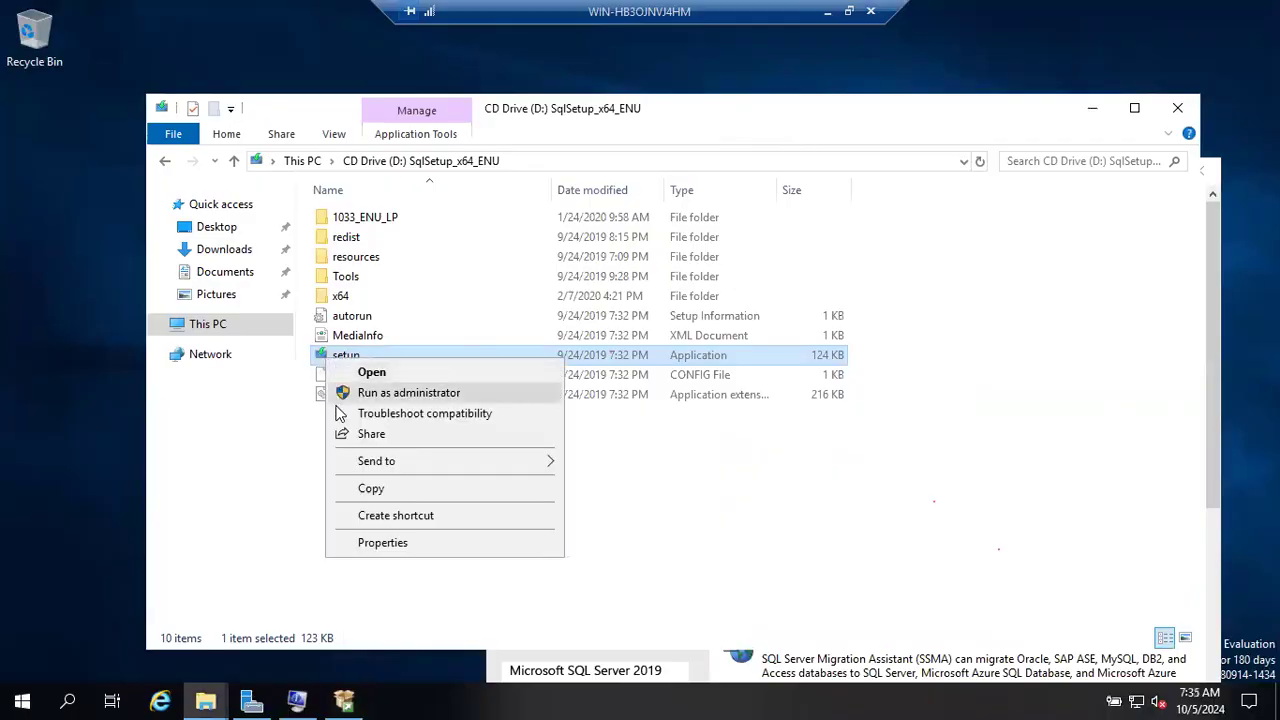
{"action": "left_click", "coordinate": [1014, 107]}
{"action": "left_click_drag", "start_coordinate": [1014, 107], "coordinate": [836, 96]}
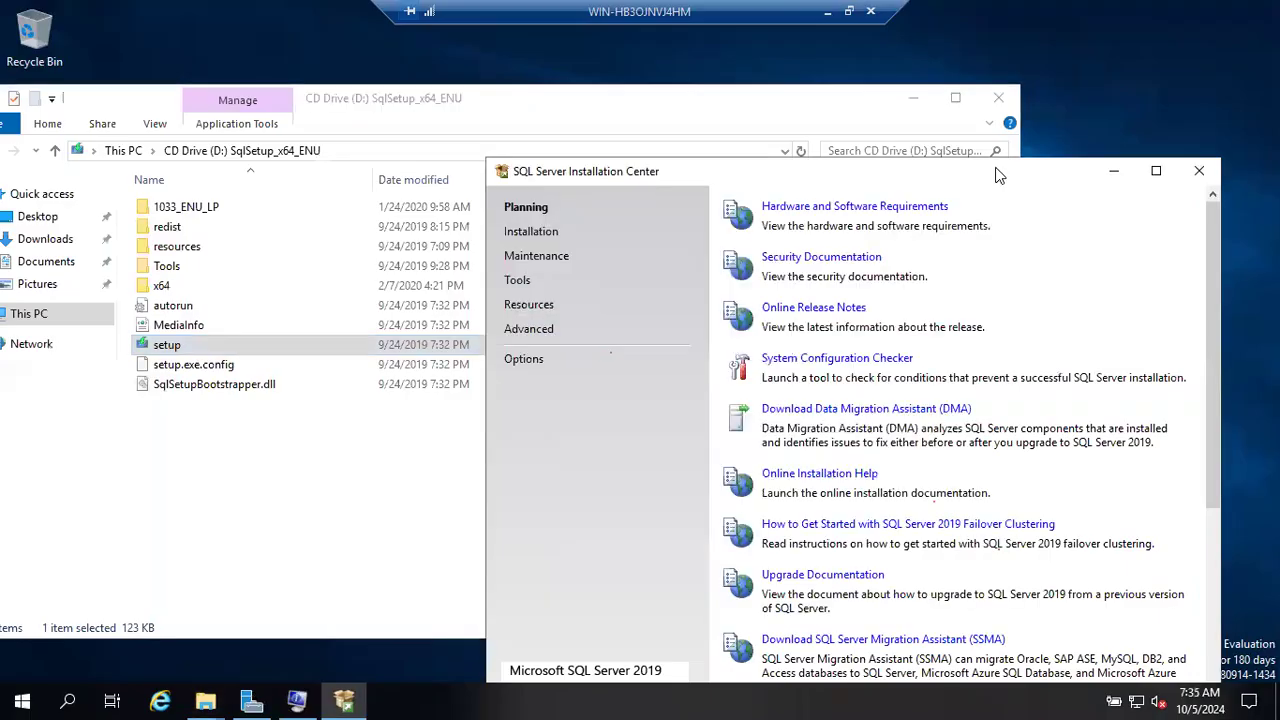
{"action": "left_click_drag", "start_coordinate": [991, 171], "coordinate": [763, 65]}
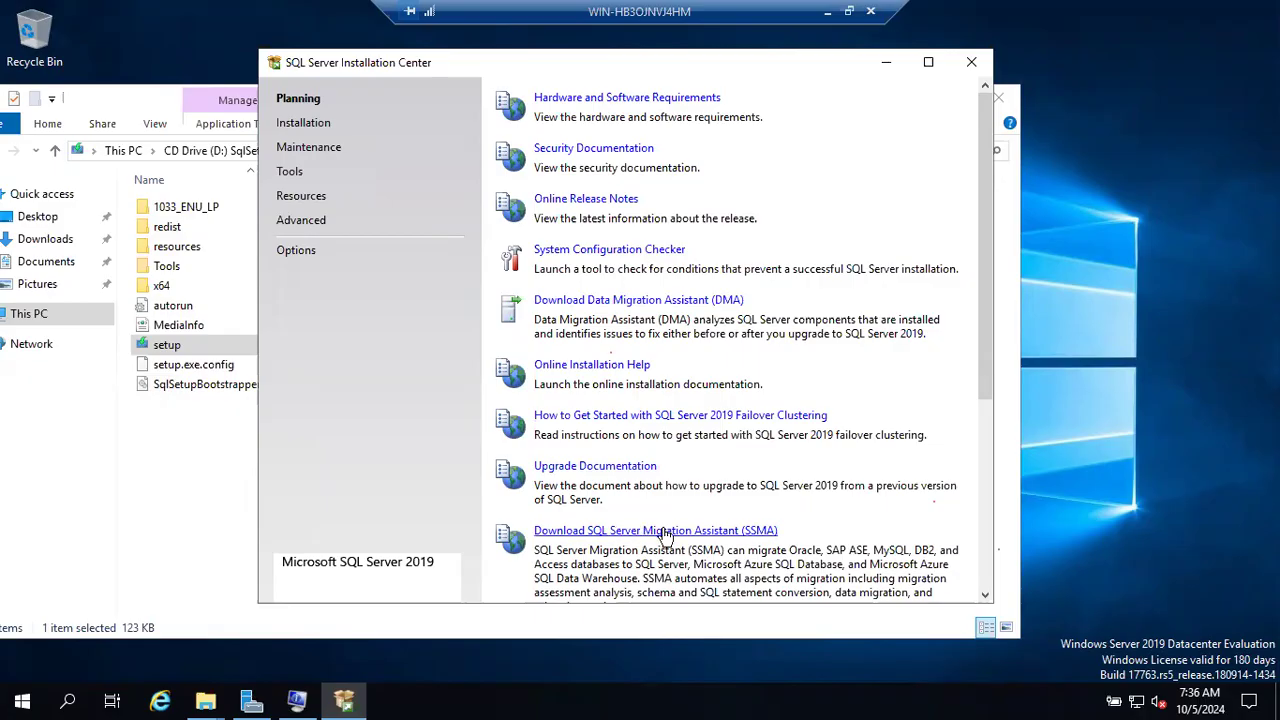
Review the Planning, Installation and Maintenance pages of the SQL Server Installation Center.
{"action": "scroll", "coordinate": [624, 292], "scroll_direction": "down", "scroll_amount": 5}
{"action": "scroll", "coordinate": [624, 292], "scroll_direction": "up", "scroll_amount": 5}
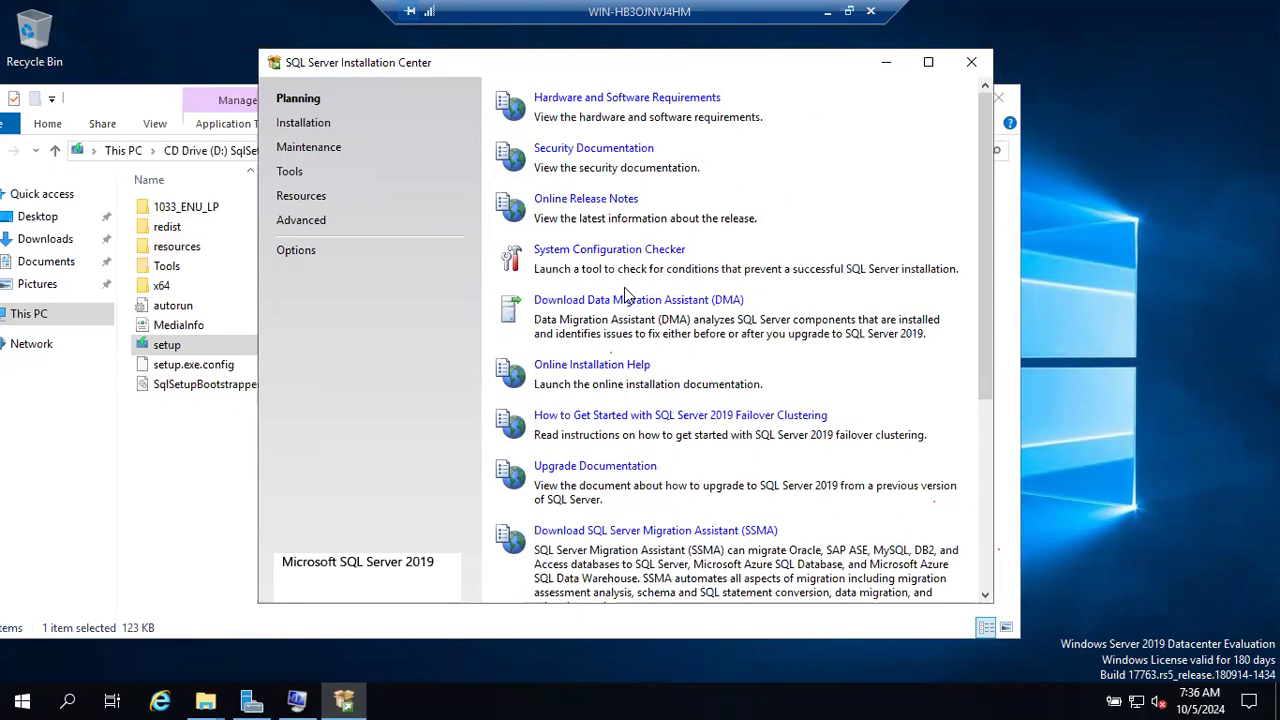
{"action": "scroll", "coordinate": [624, 292], "scroll_direction": "down", "scroll_amount": 2}
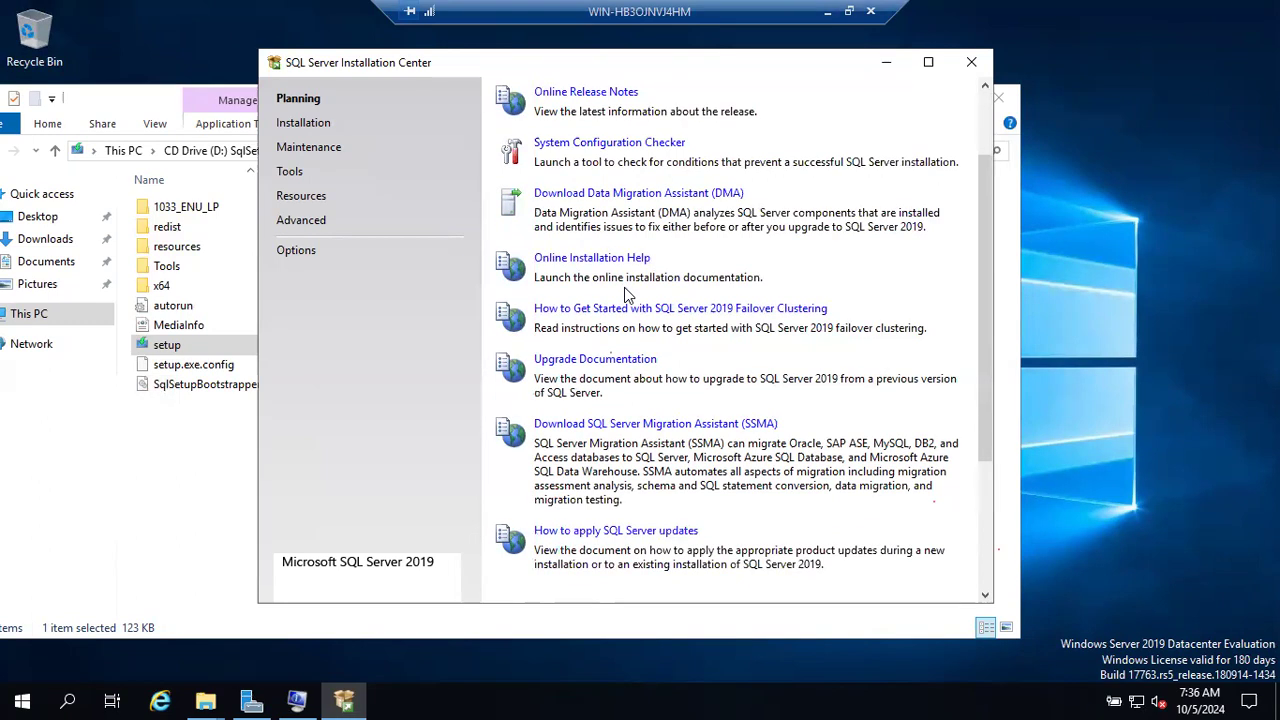
{"action": "scroll", "coordinate": [624, 292], "scroll_direction": "up", "scroll_amount": 2}
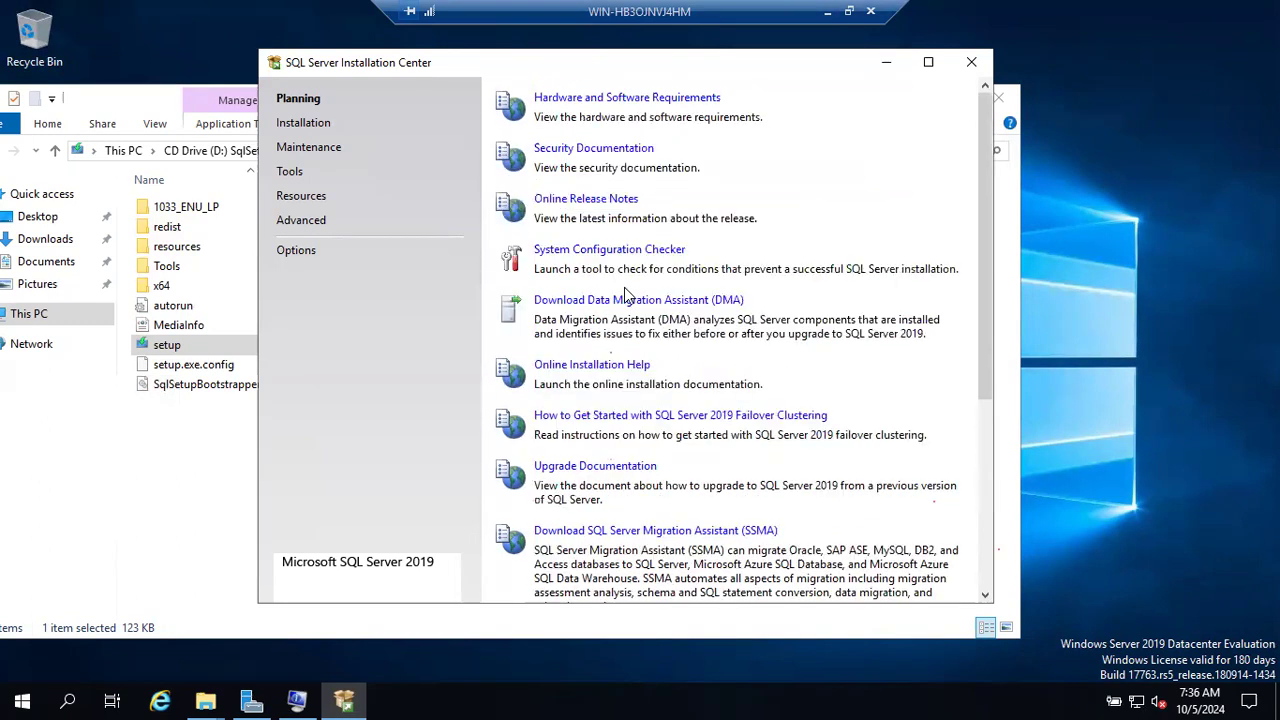
{"action": "left_click", "coordinate": [315, 123]}
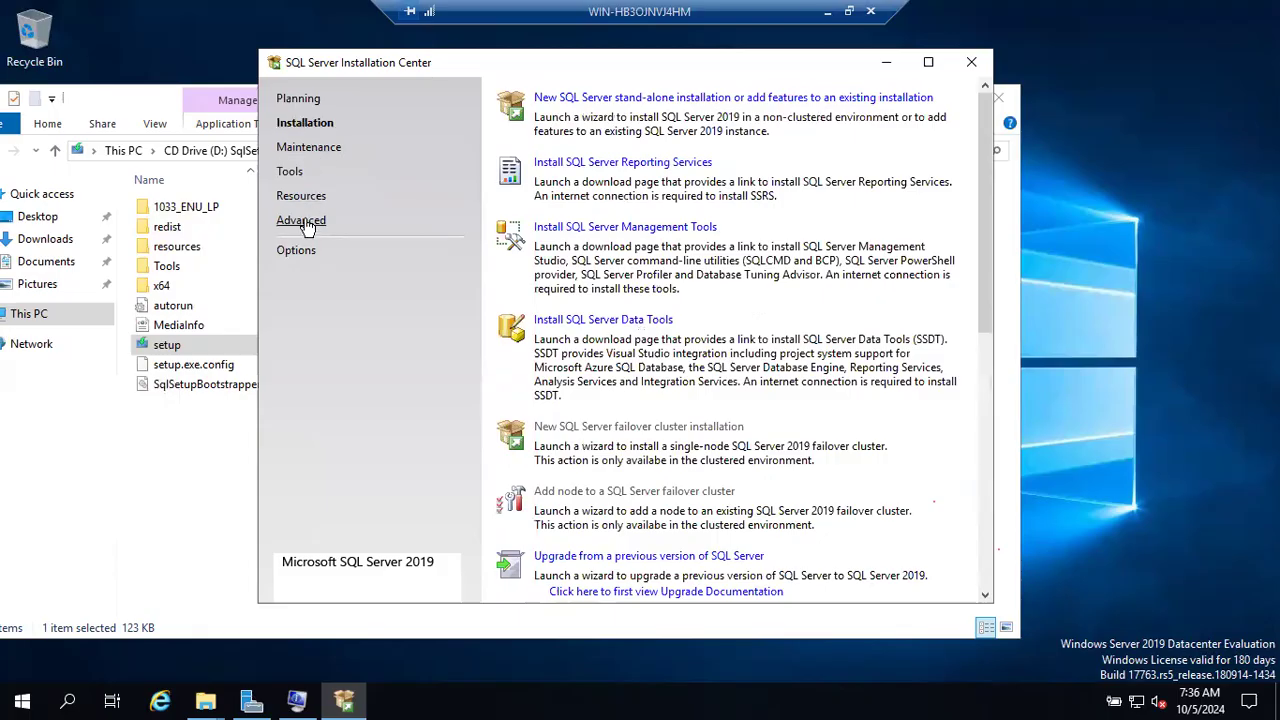
{"action": "left_click", "coordinate": [308, 152]}
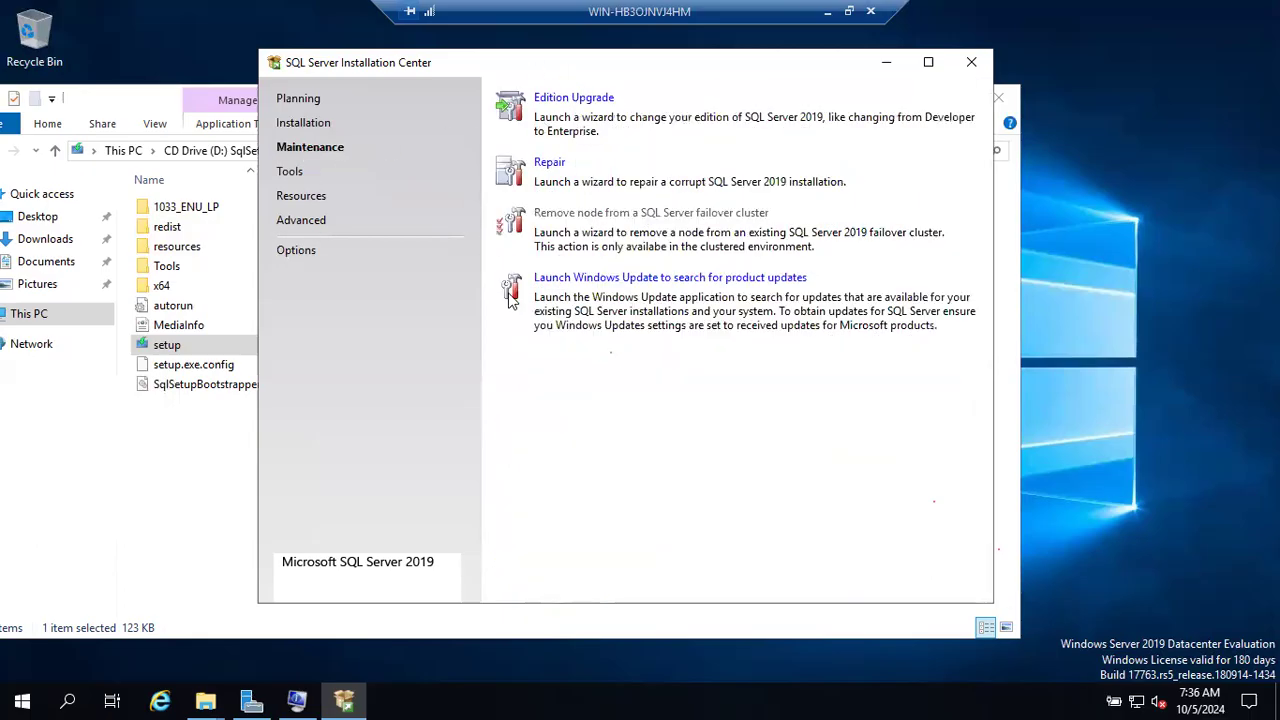
Review the Tools, Resources and Advanced pages of the SQL Server Installation Center and return to the Installation page.
{"action": "left_click", "coordinate": [300, 173]}
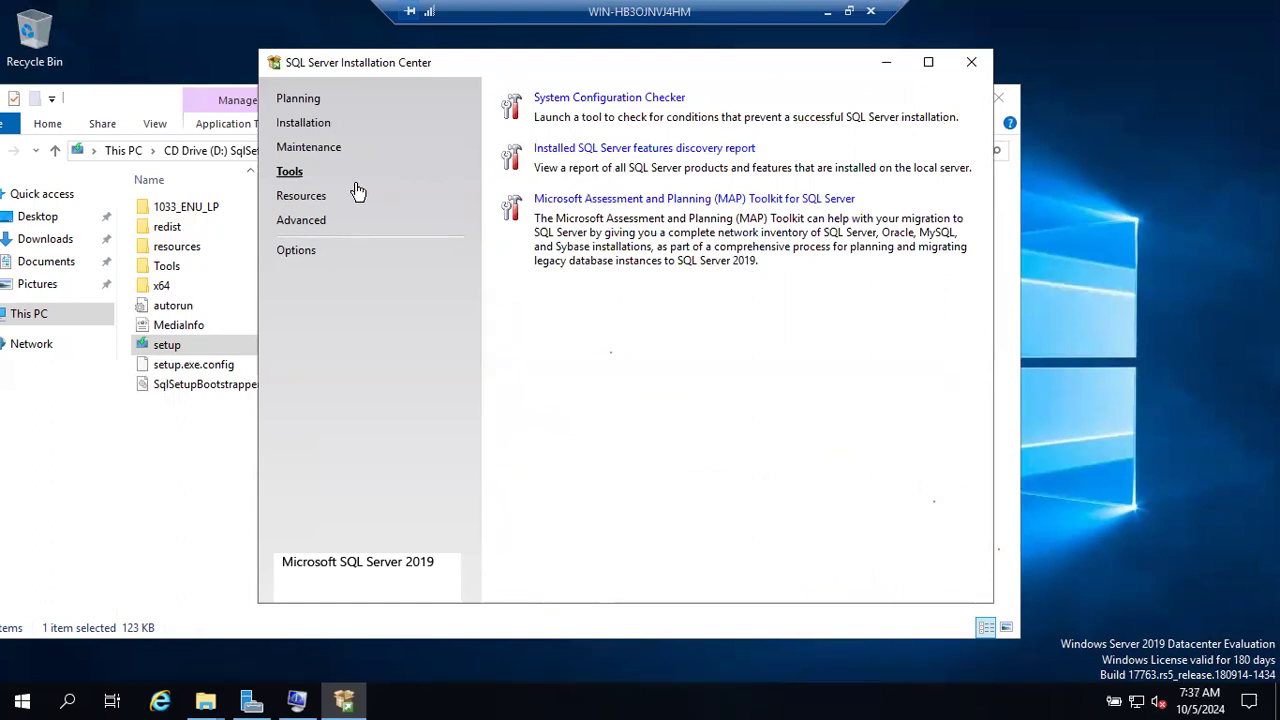
{"action": "left_click", "coordinate": [316, 198]}
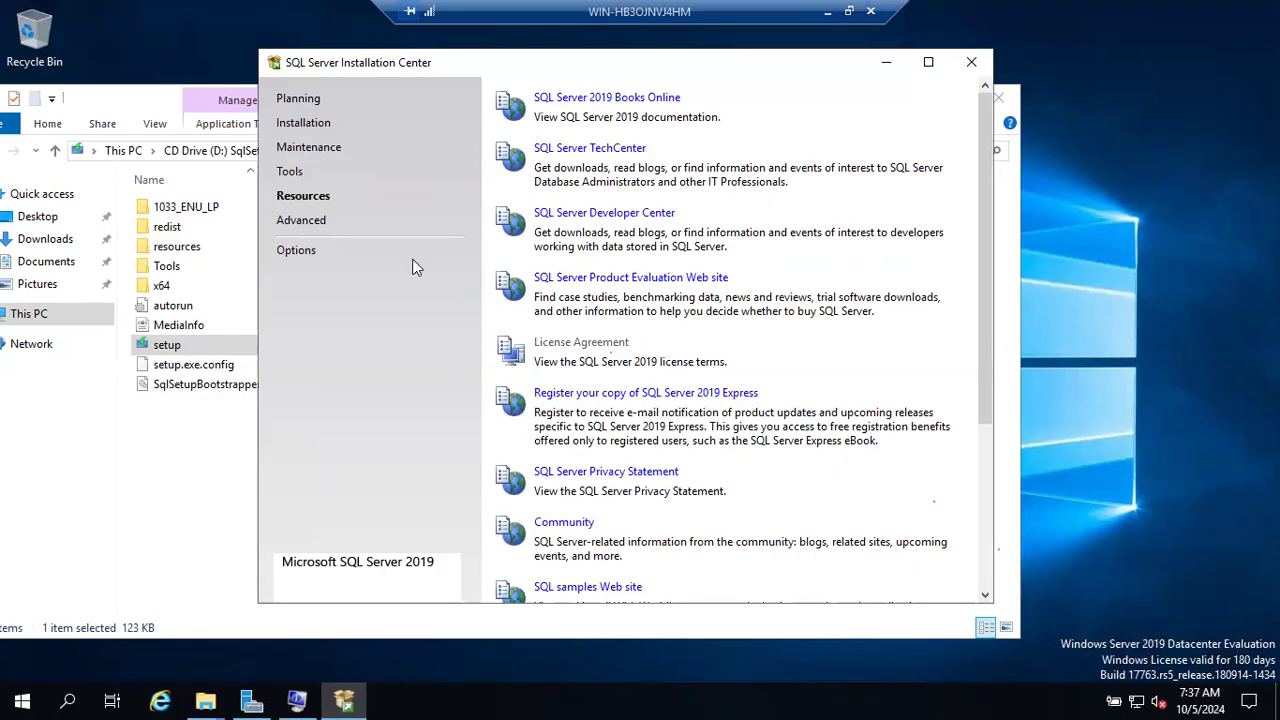
{"action": "left_click", "coordinate": [312, 224]}
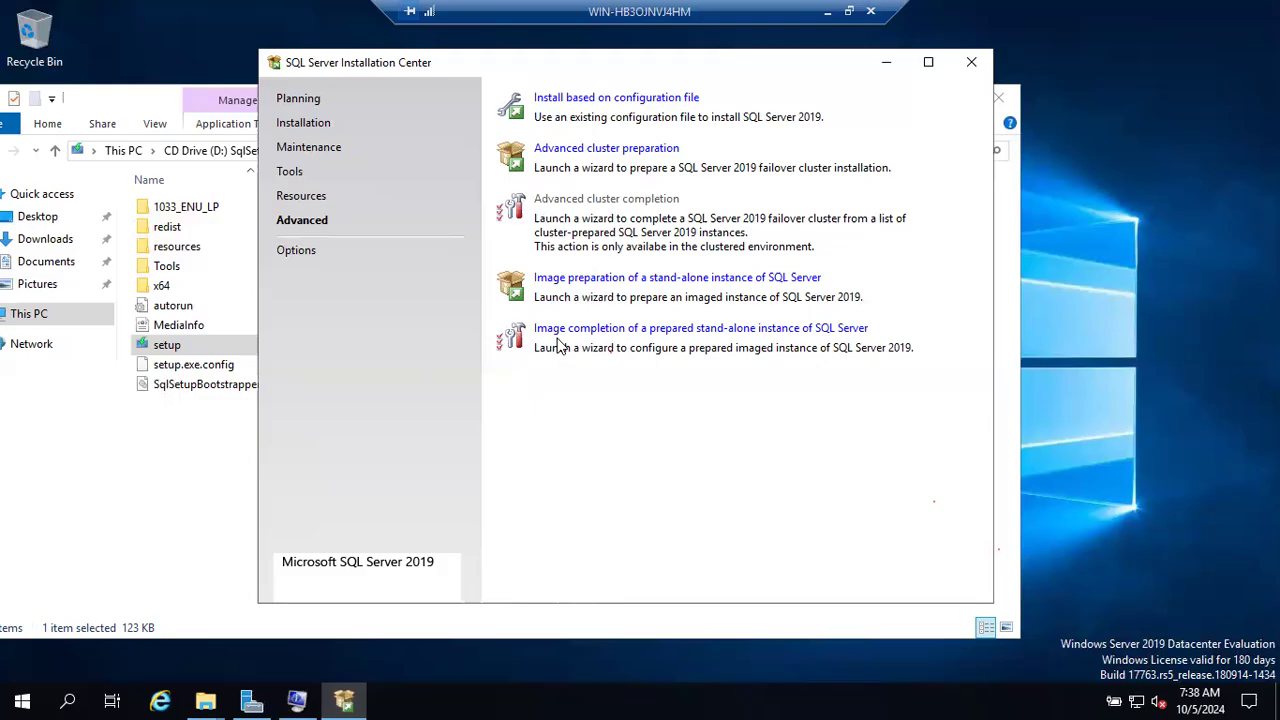
{"action": "left_click", "coordinate": [312, 126]}
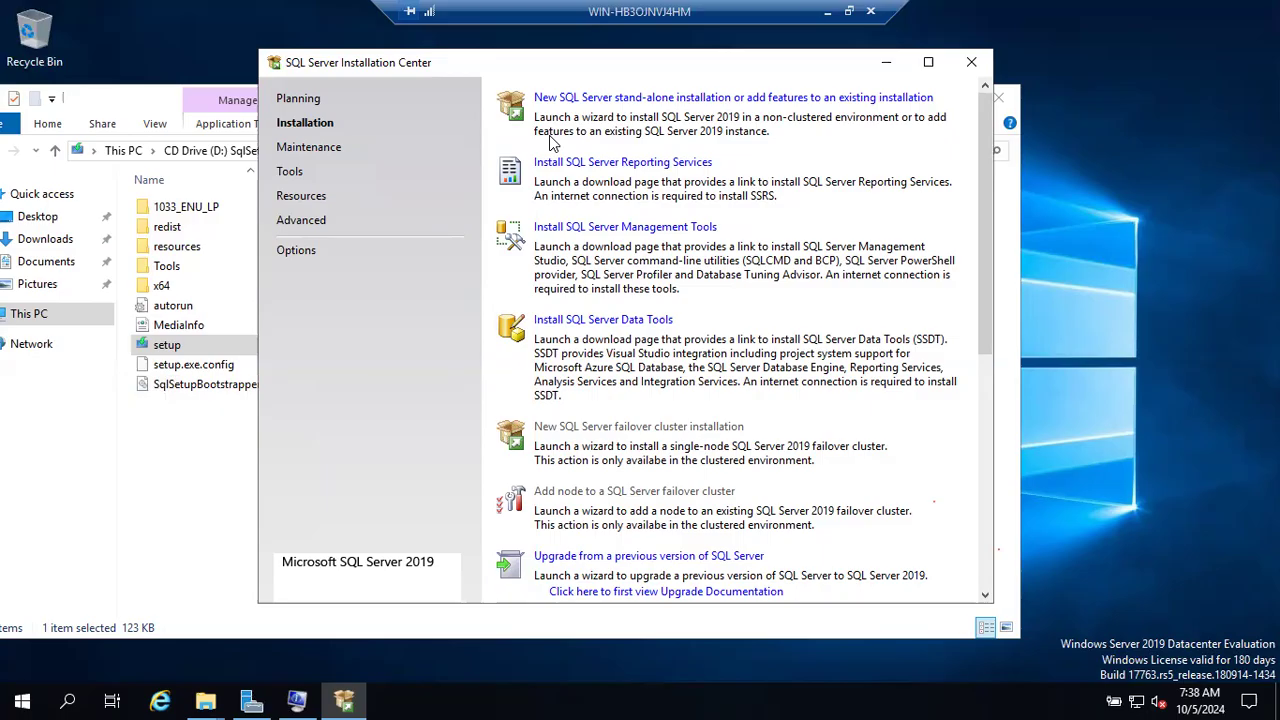
Check the BATCH56 virtual machine in Oracle VM VirtualBox Manager and return to the remote server session.
{"action": "left_click", "coordinate": [826, 13]}
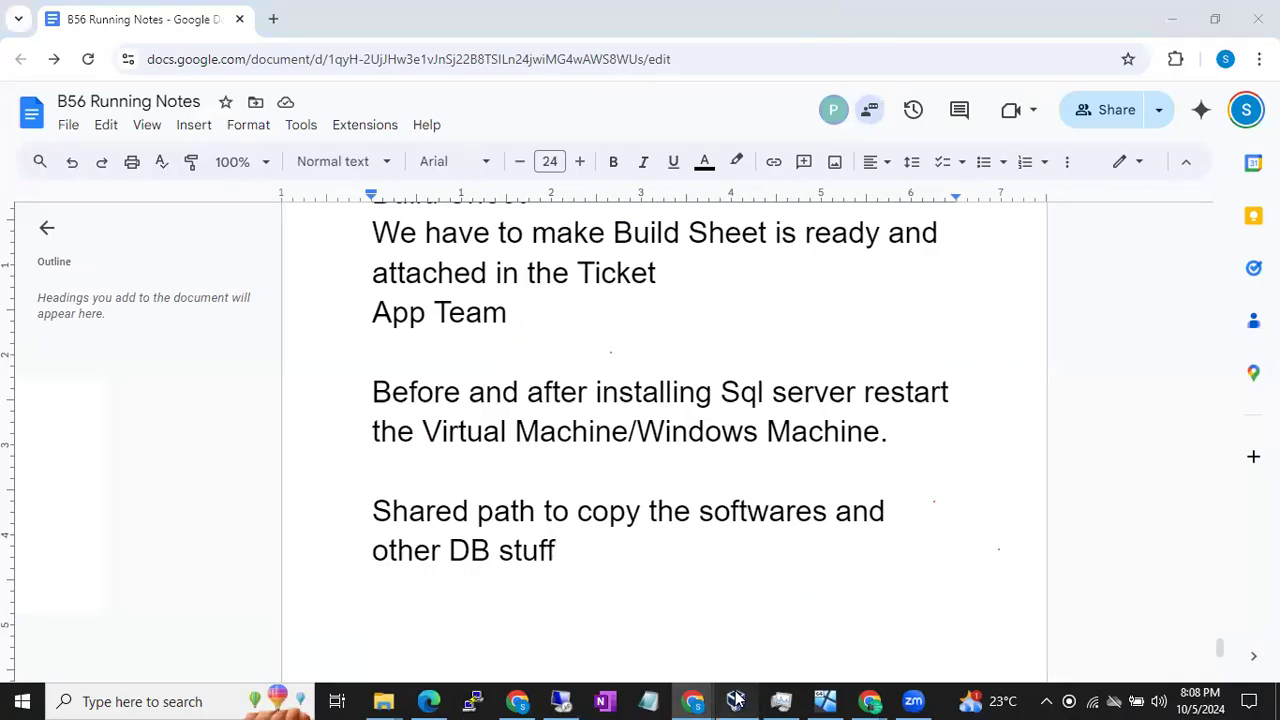
{"action": "left_click", "coordinate": [735, 700]}
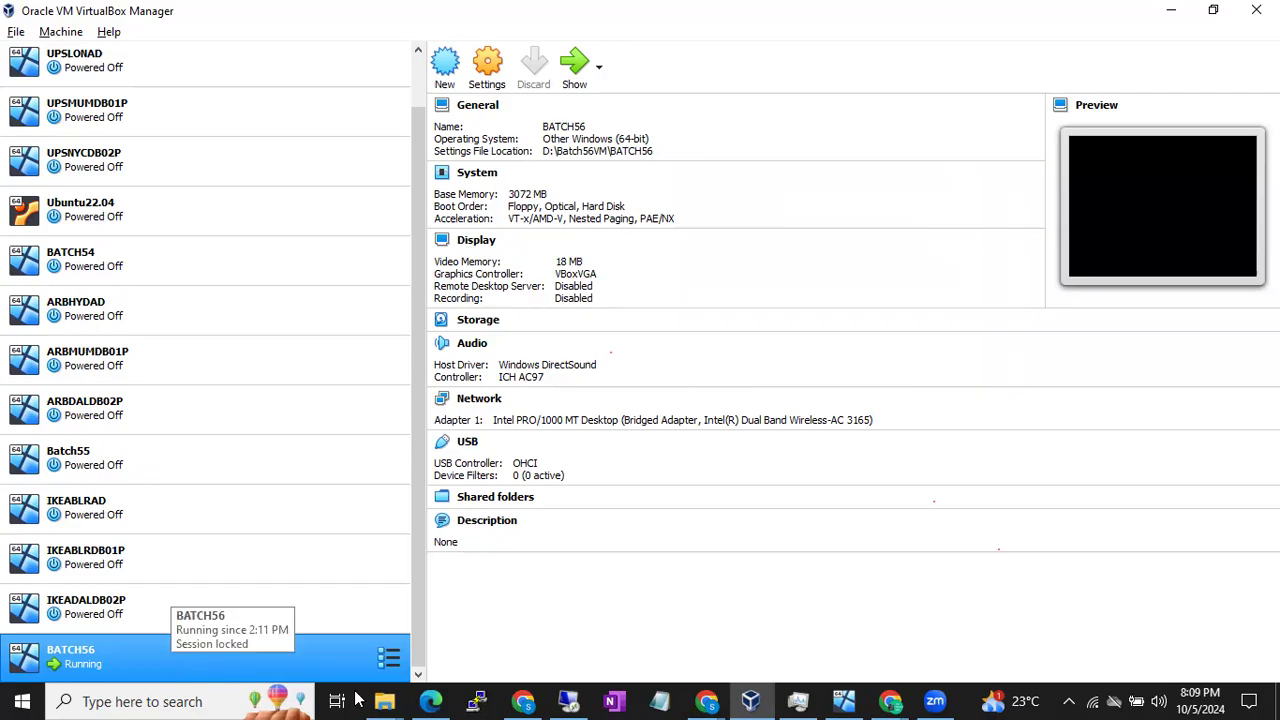
{"action": "left_click", "coordinate": [569, 702]}
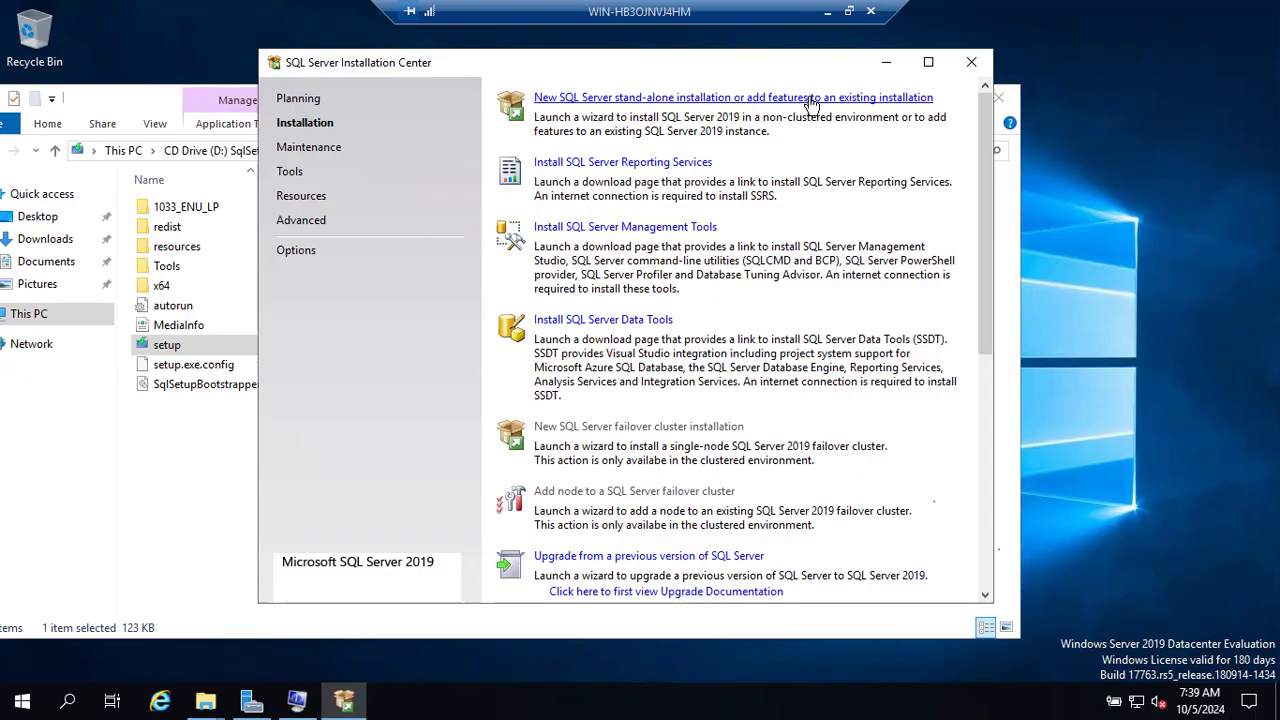
Start a new SQL Server stand-alone installation, choose the free Developer edition, and continue to the license terms.
{"action": "left_click", "coordinate": [670, 106]}
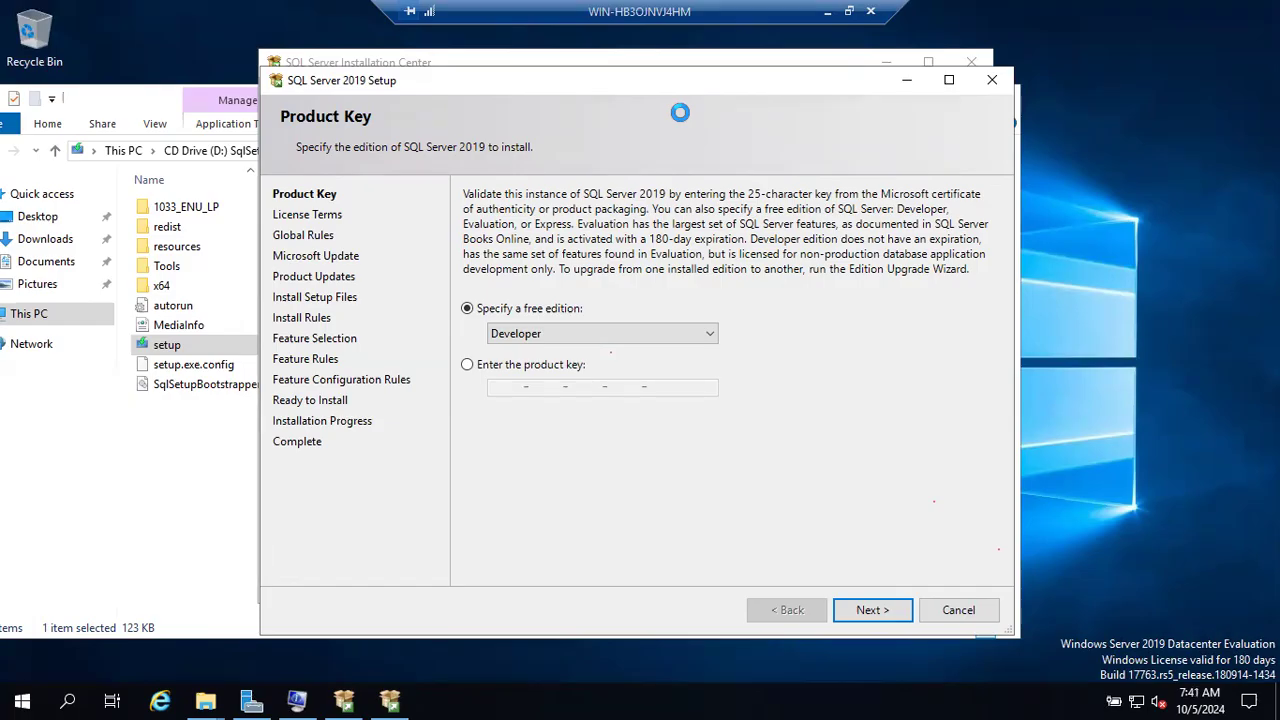
{"action": "left_click", "coordinate": [556, 330]}
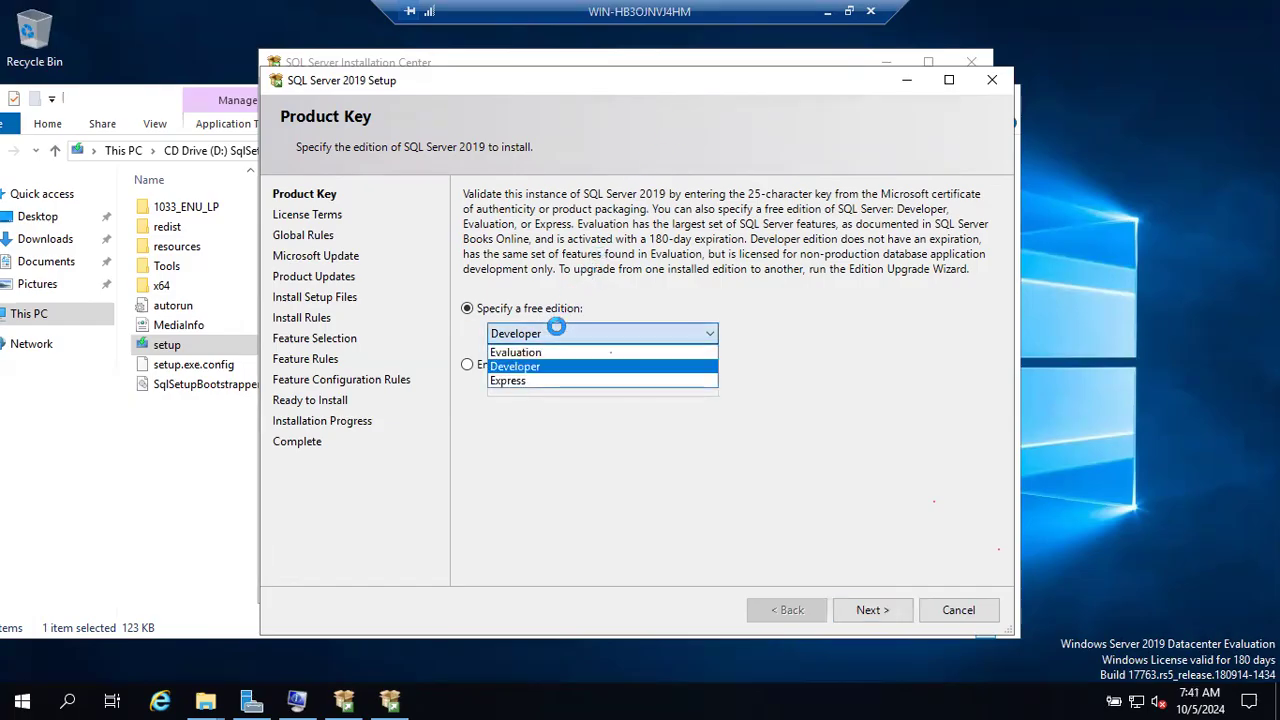
{"action": "left_click", "coordinate": [513, 366]}
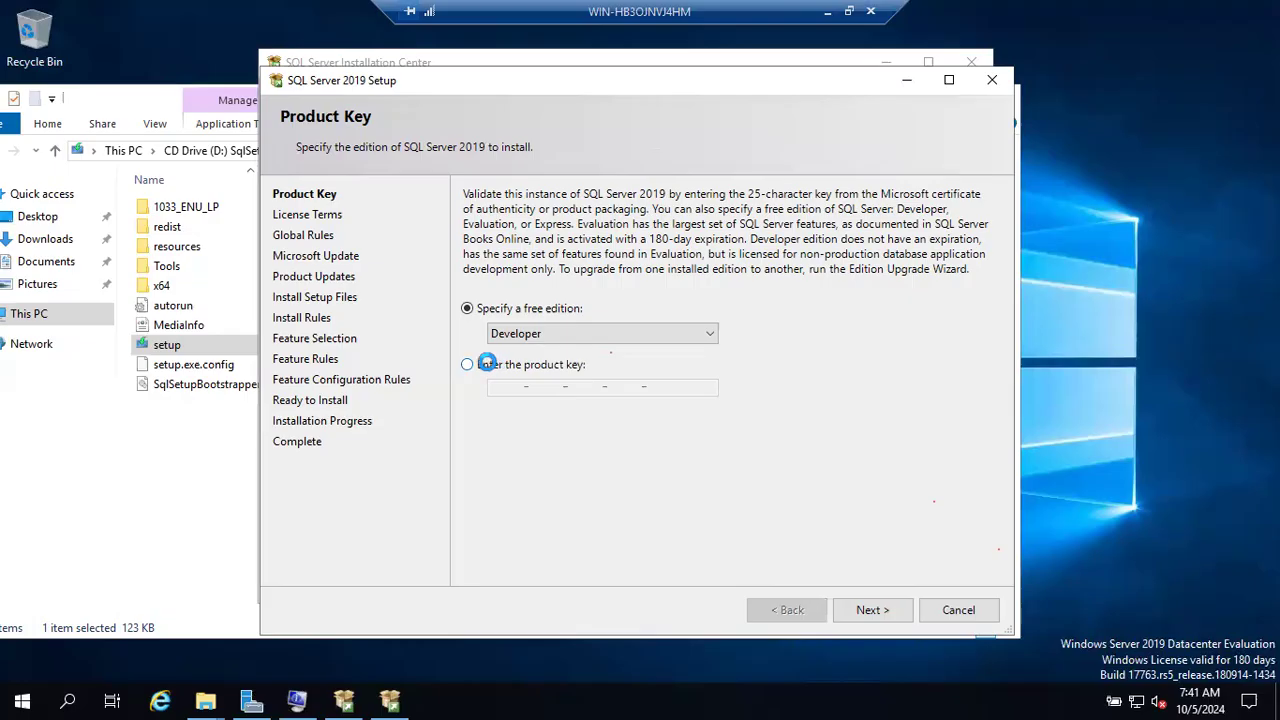
{"action": "left_click", "coordinate": [461, 363]}
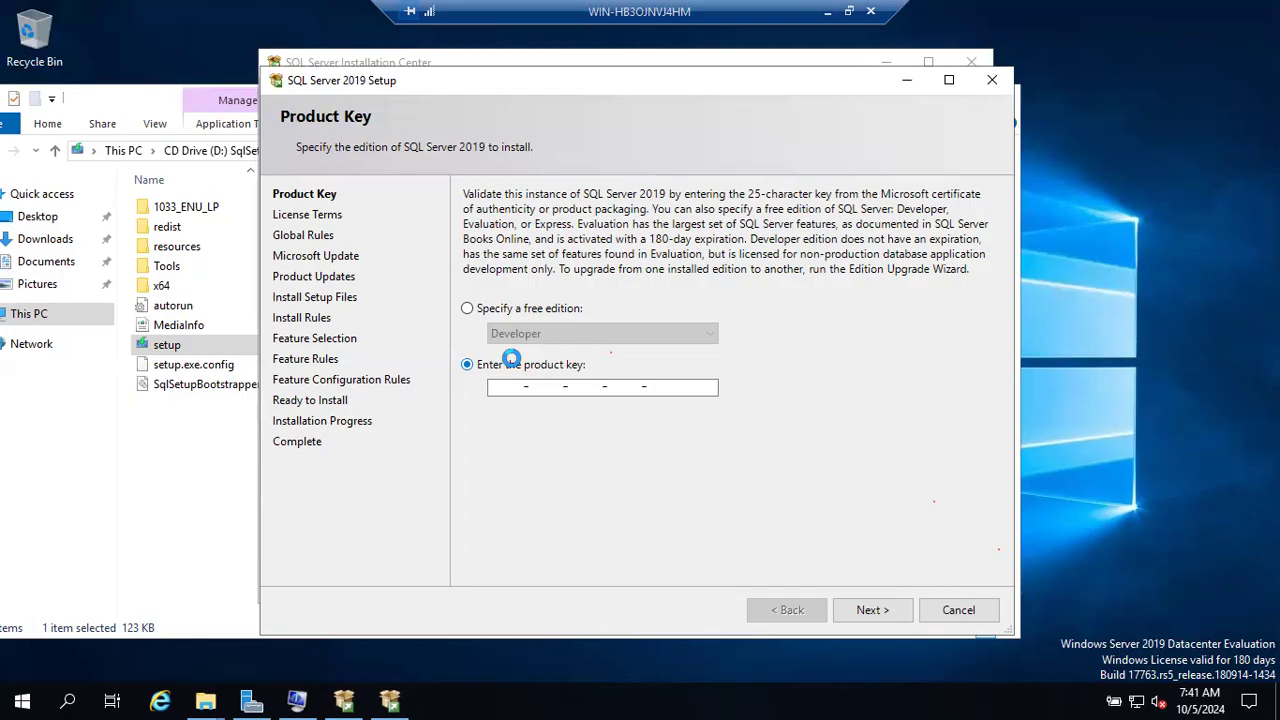
{"action": "left_click", "coordinate": [467, 306]}
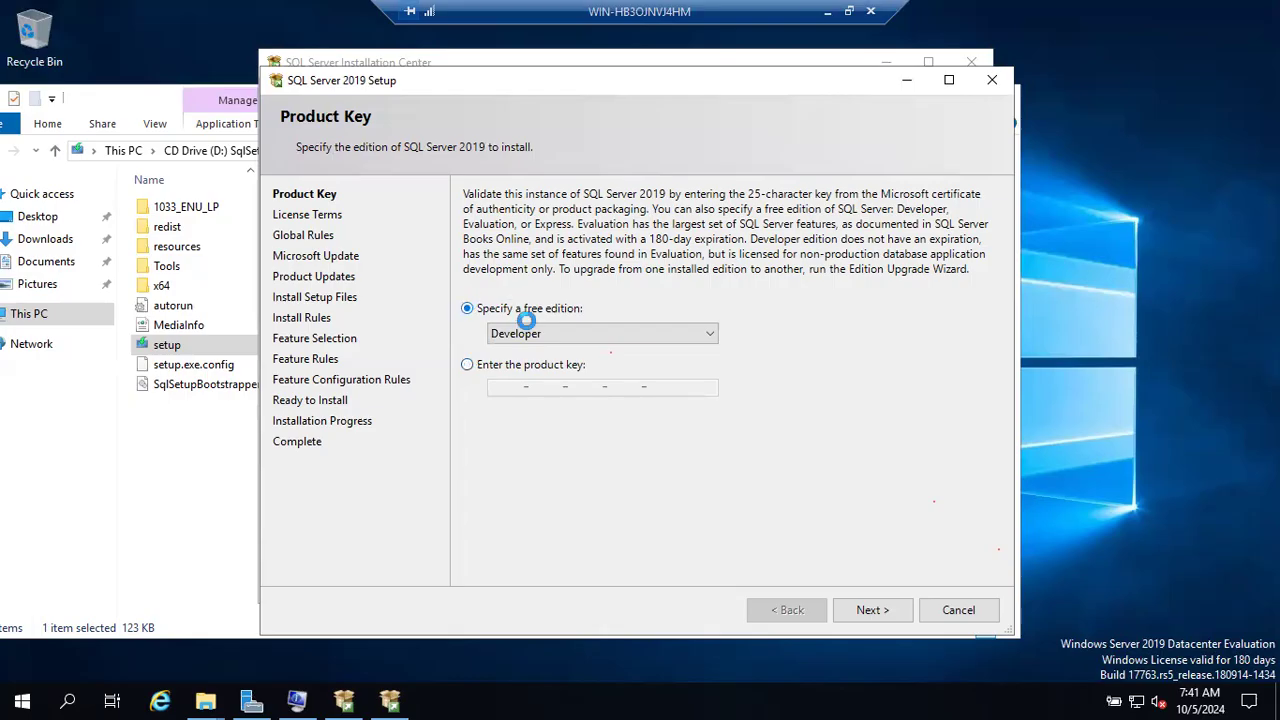
{"action": "left_click", "coordinate": [872, 609]}
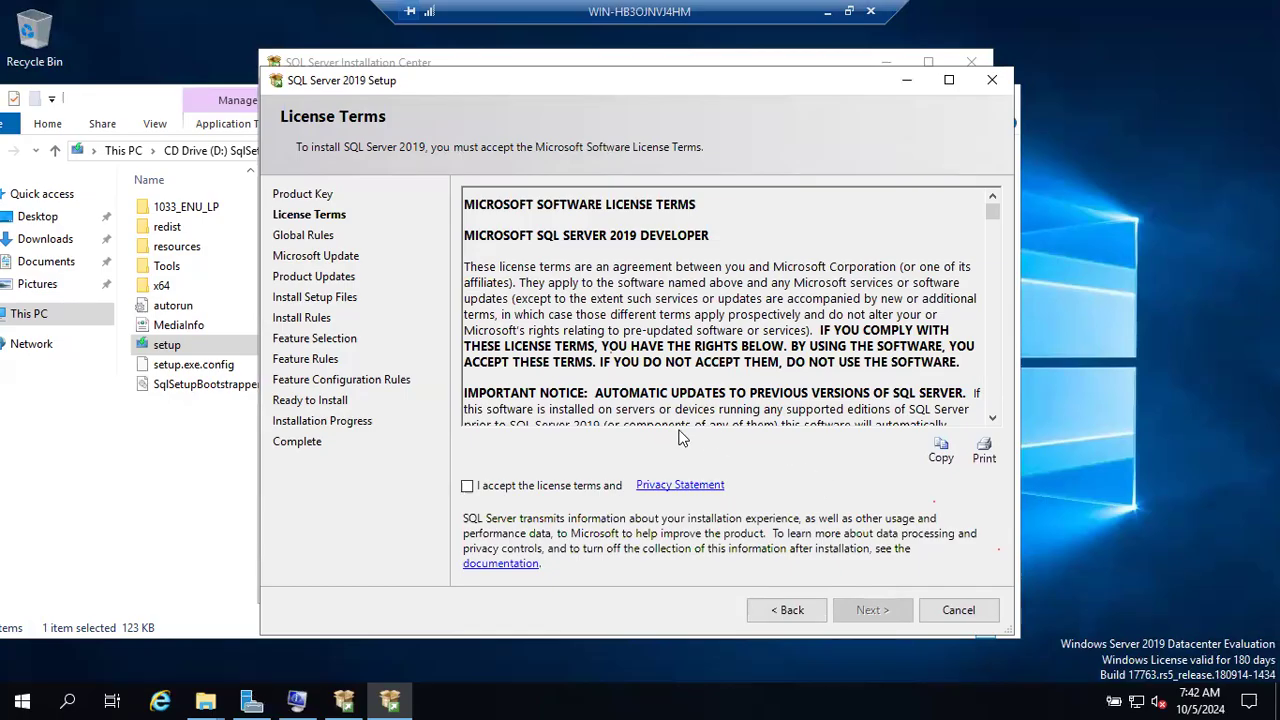
Accept the license terms, continue the setup, and expand the details of the Global Rules check.
{"action": "left_click", "coordinate": [469, 486]}
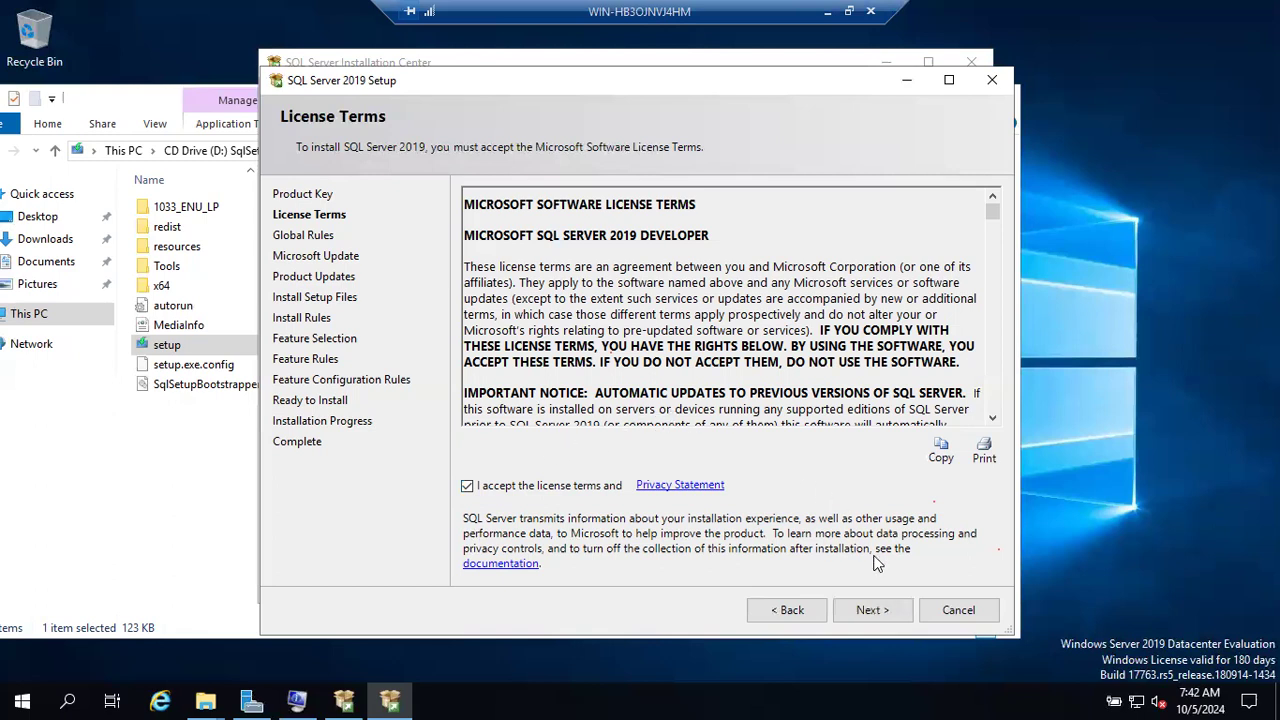
{"action": "left_click", "coordinate": [882, 612]}
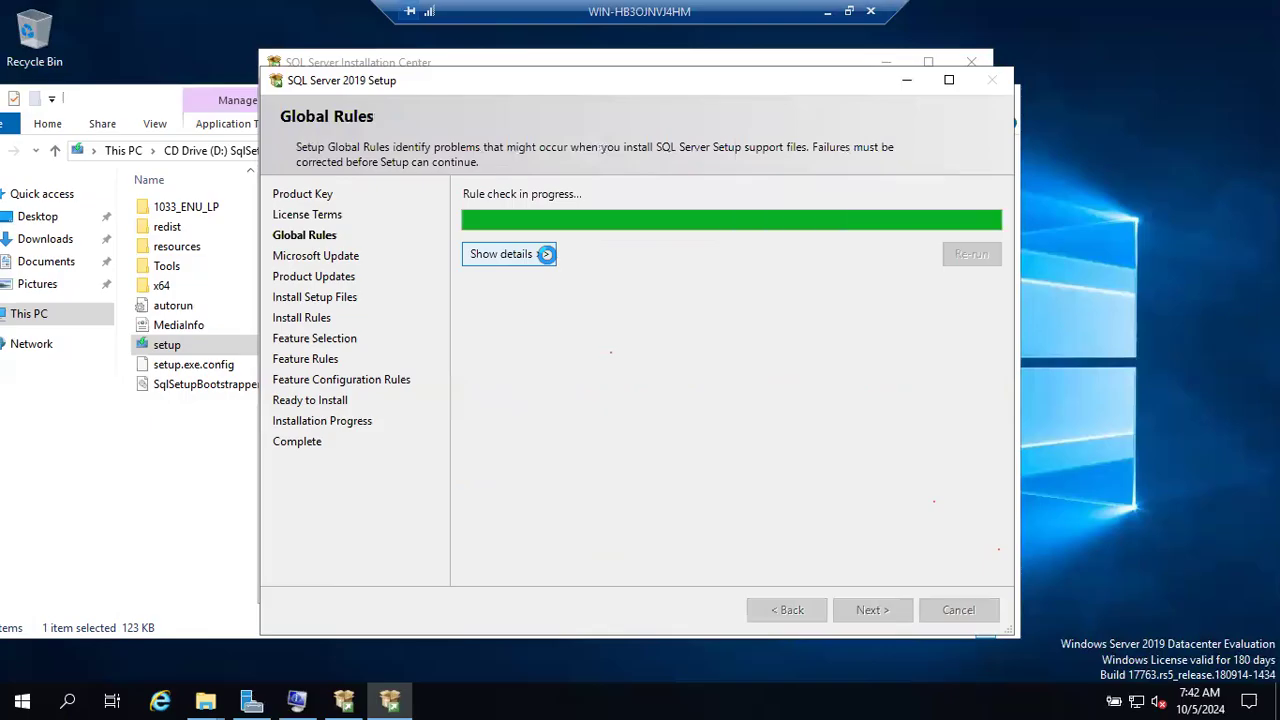
{"action": "left_click", "coordinate": [547, 254]}
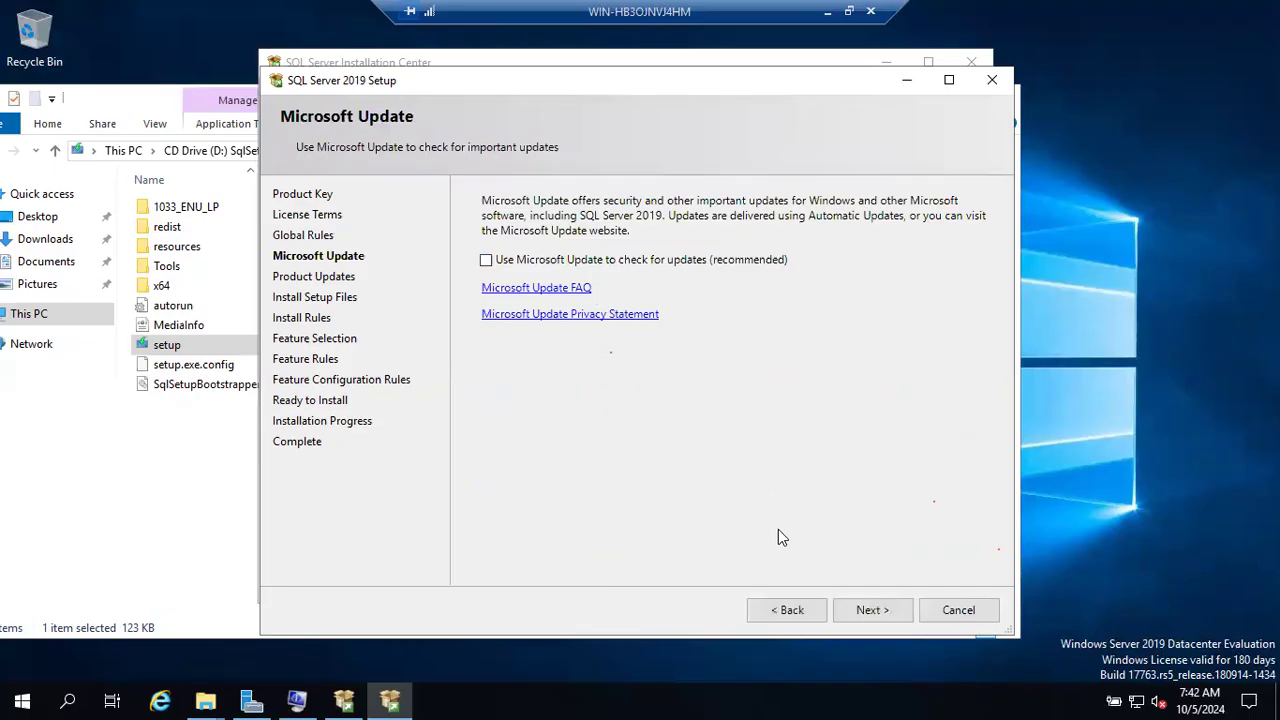
Go back to examine the individual Global Rules results and return to the Microsoft Update page.
{"action": "left_click", "coordinate": [780, 610]}
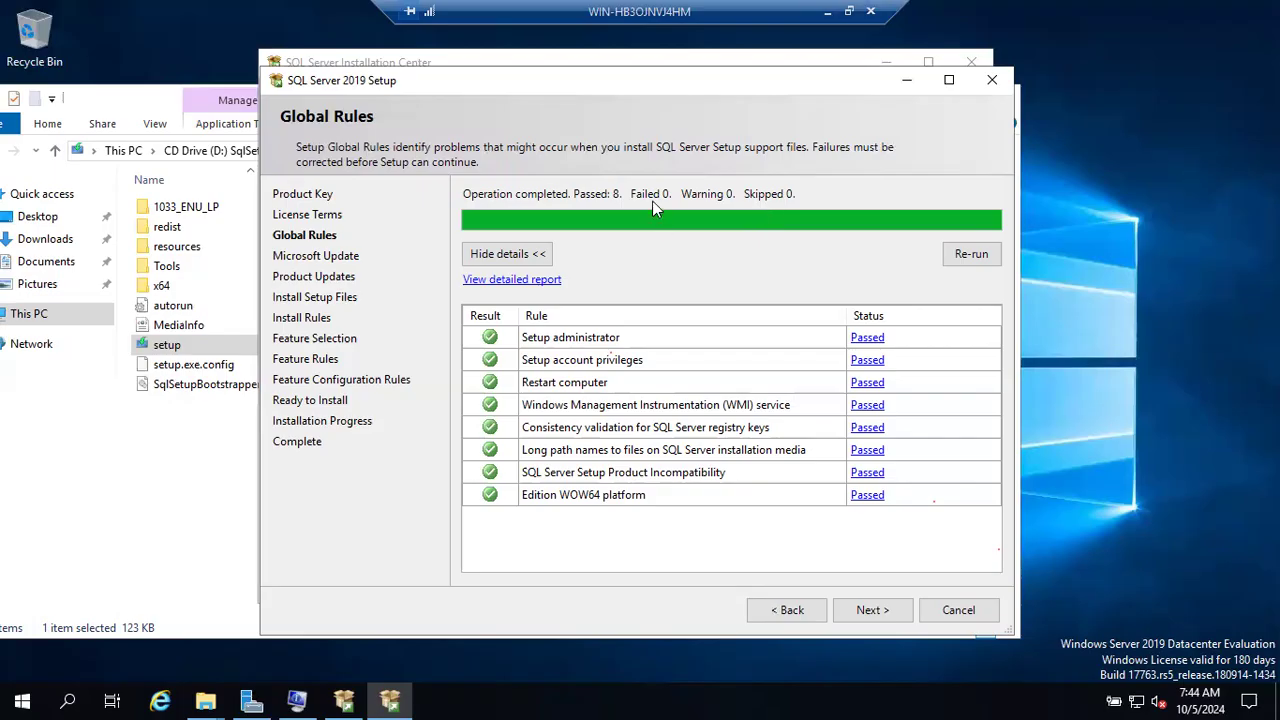
{"action": "left_click", "coordinate": [870, 612]}
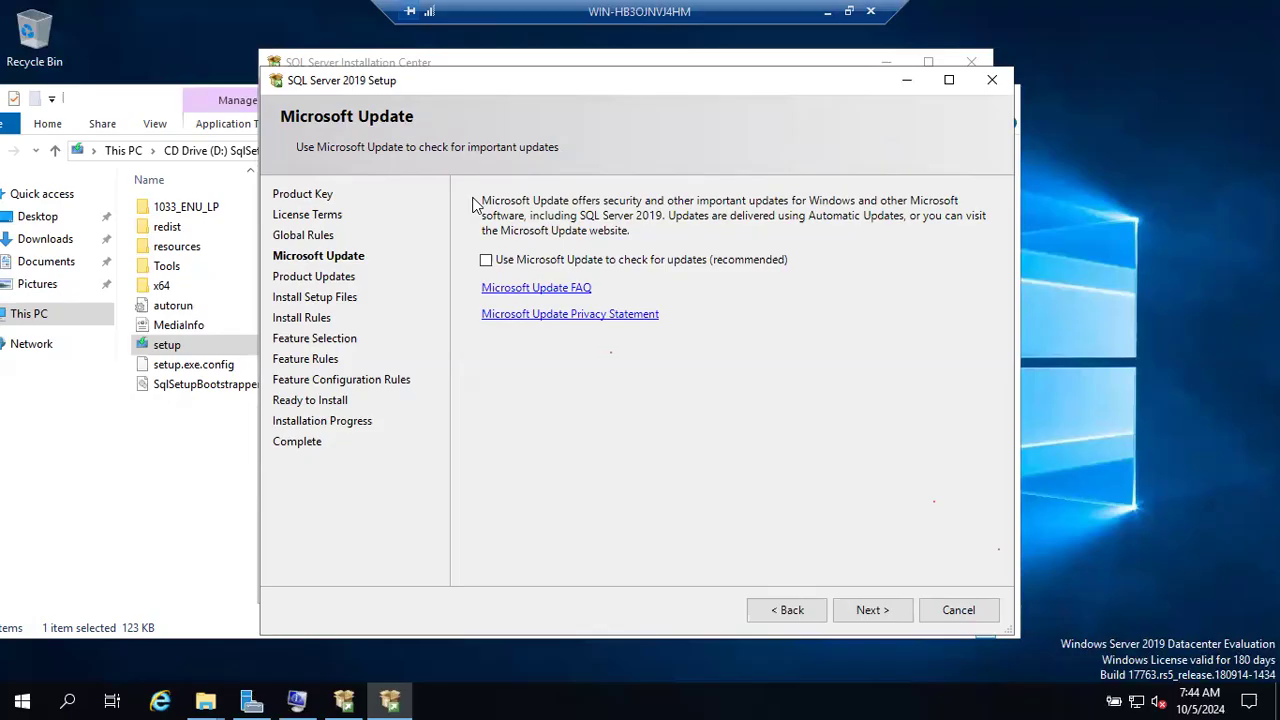
{"action": "left_click", "coordinate": [780, 610]}
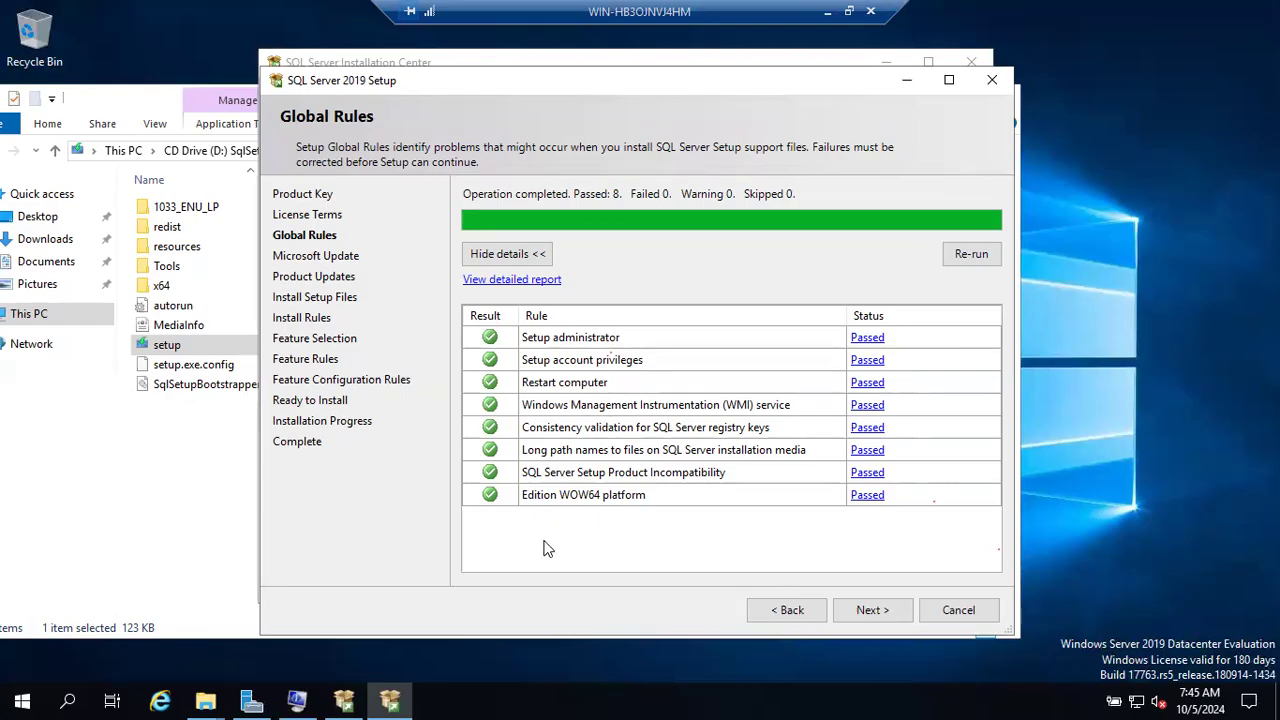
{"action": "left_click", "coordinate": [866, 611]}
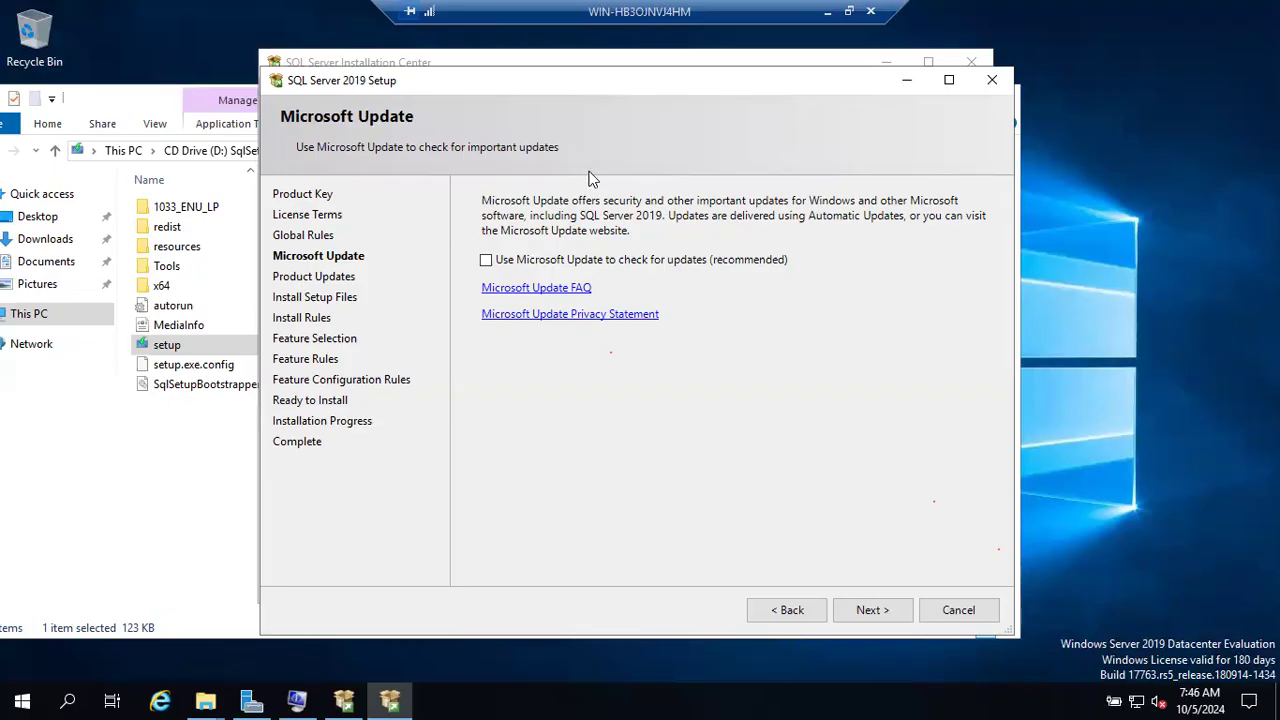
Continue without using Microsoft Update, examine the Install Rules details, and proceed to Feature Selection.
{"action": "left_click", "coordinate": [868, 609]}
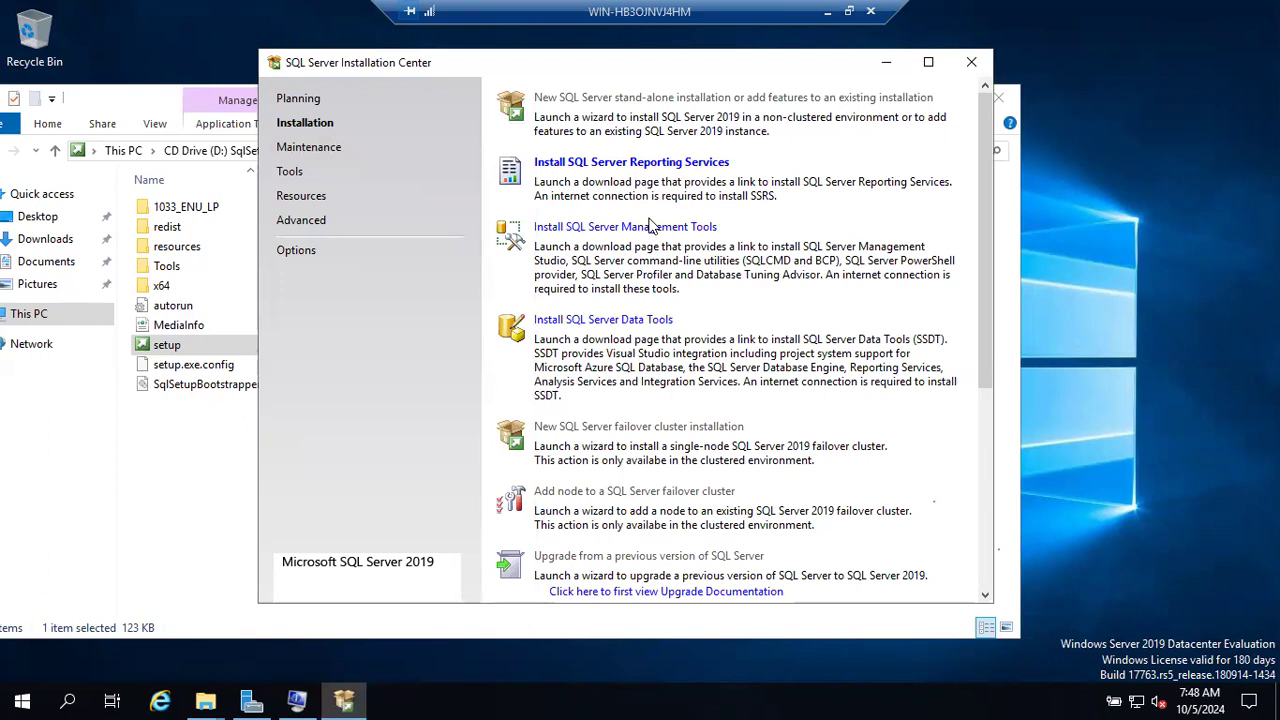
{"action": "left_click", "coordinate": [650, 226]}
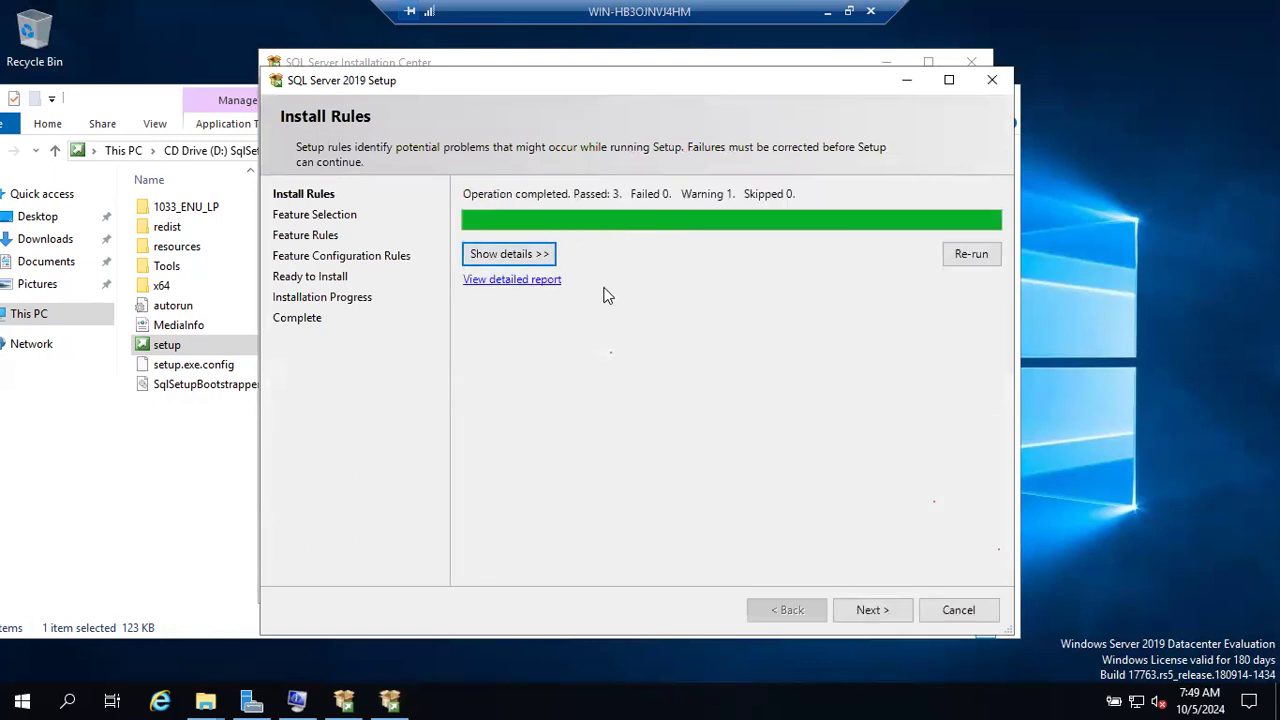
{"action": "left_click", "coordinate": [538, 255]}
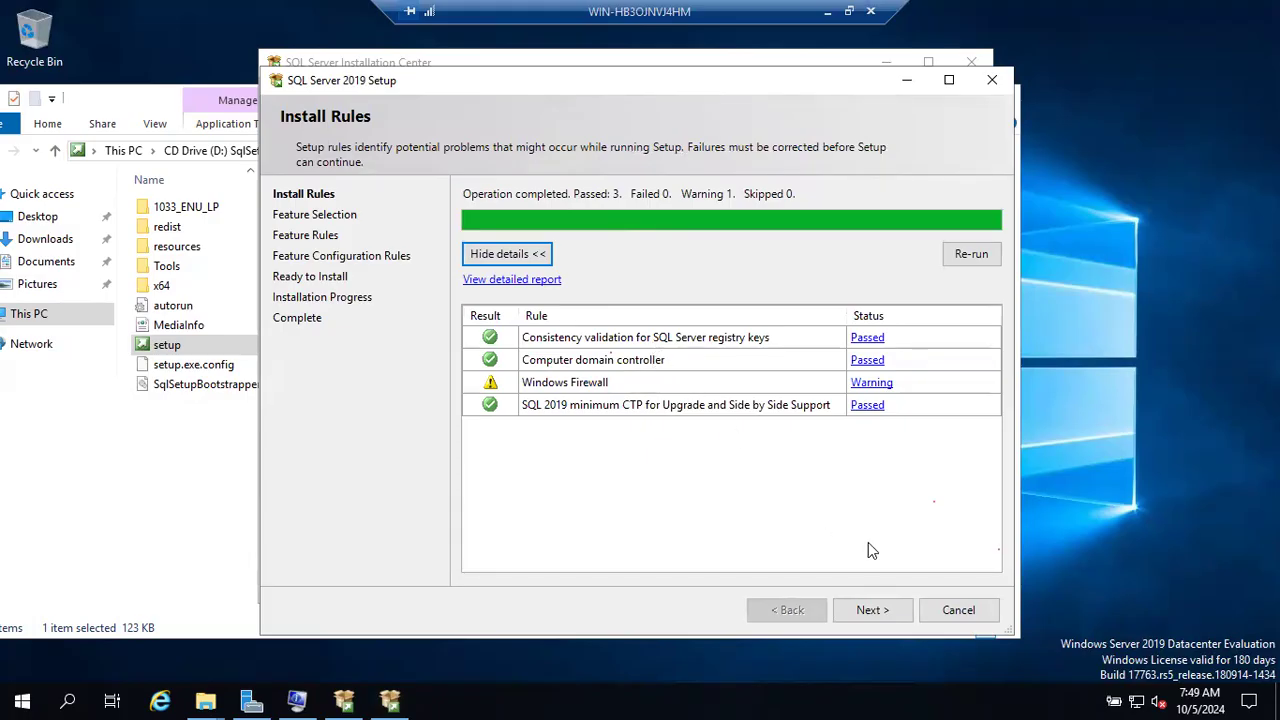
{"action": "left_click", "coordinate": [882, 608]}
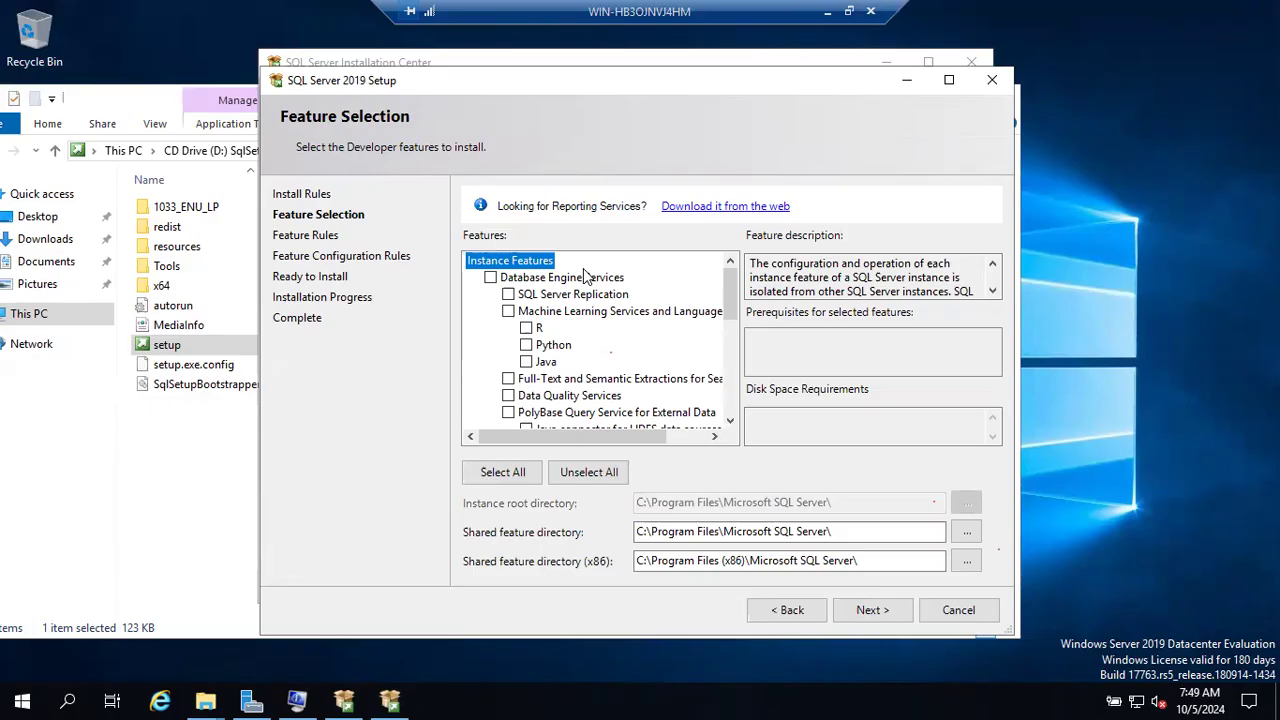
Maximize the setup window, look through the feature list, and select all SQL Server features.
{"action": "left_click", "coordinate": [948, 79]}
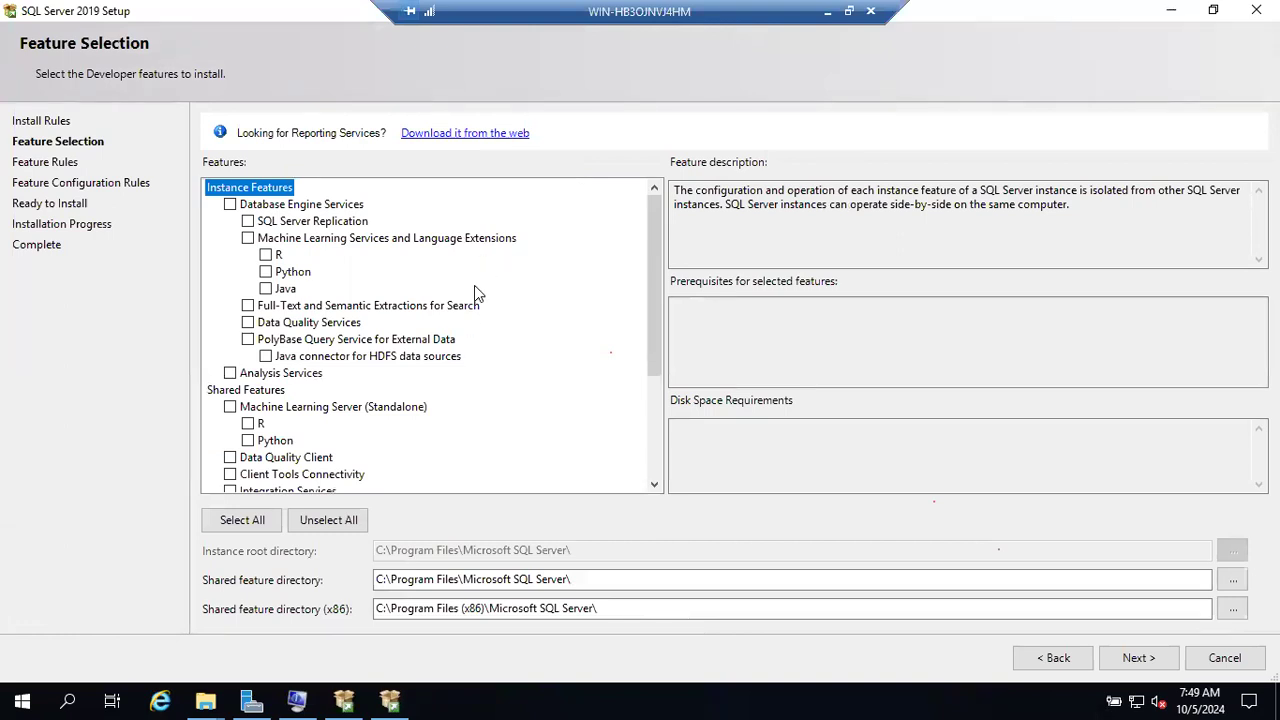
{"action": "scroll", "coordinate": [465, 317], "scroll_direction": "down", "scroll_amount": 3}
{"action": "scroll", "coordinate": [465, 317], "scroll_direction": "up", "scroll_amount": 2}
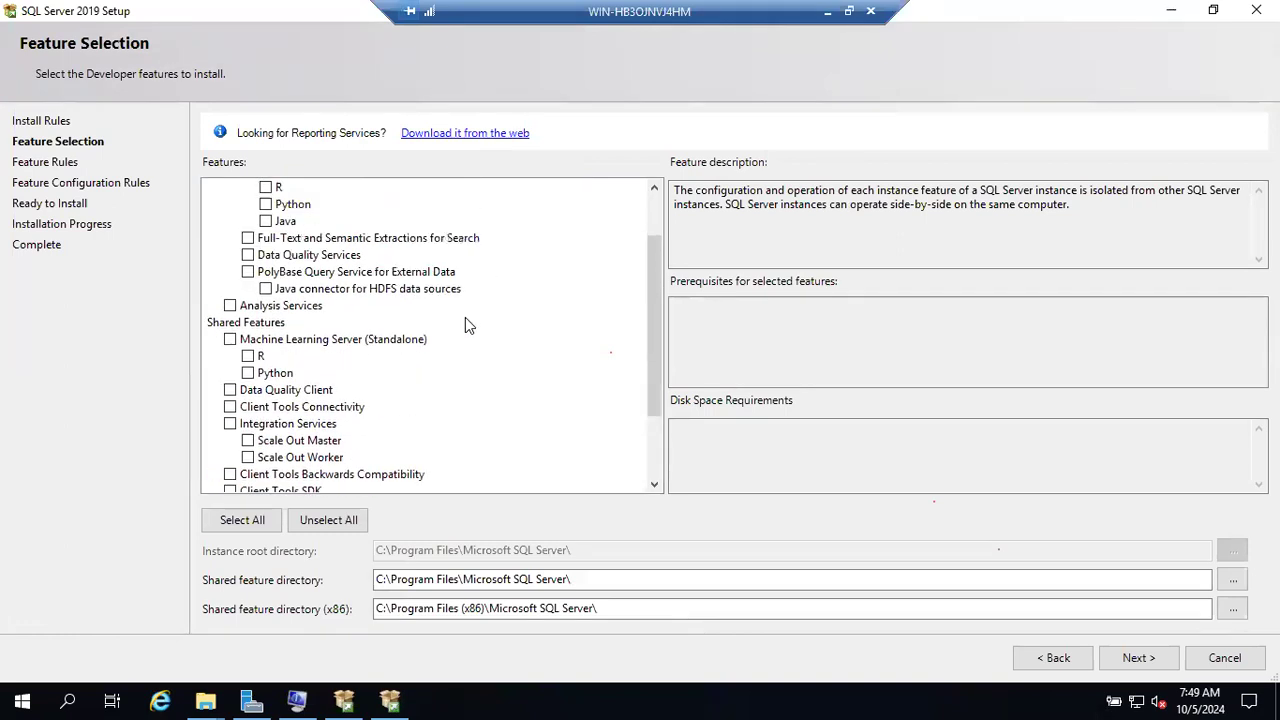
{"action": "left_click", "coordinate": [236, 518]}
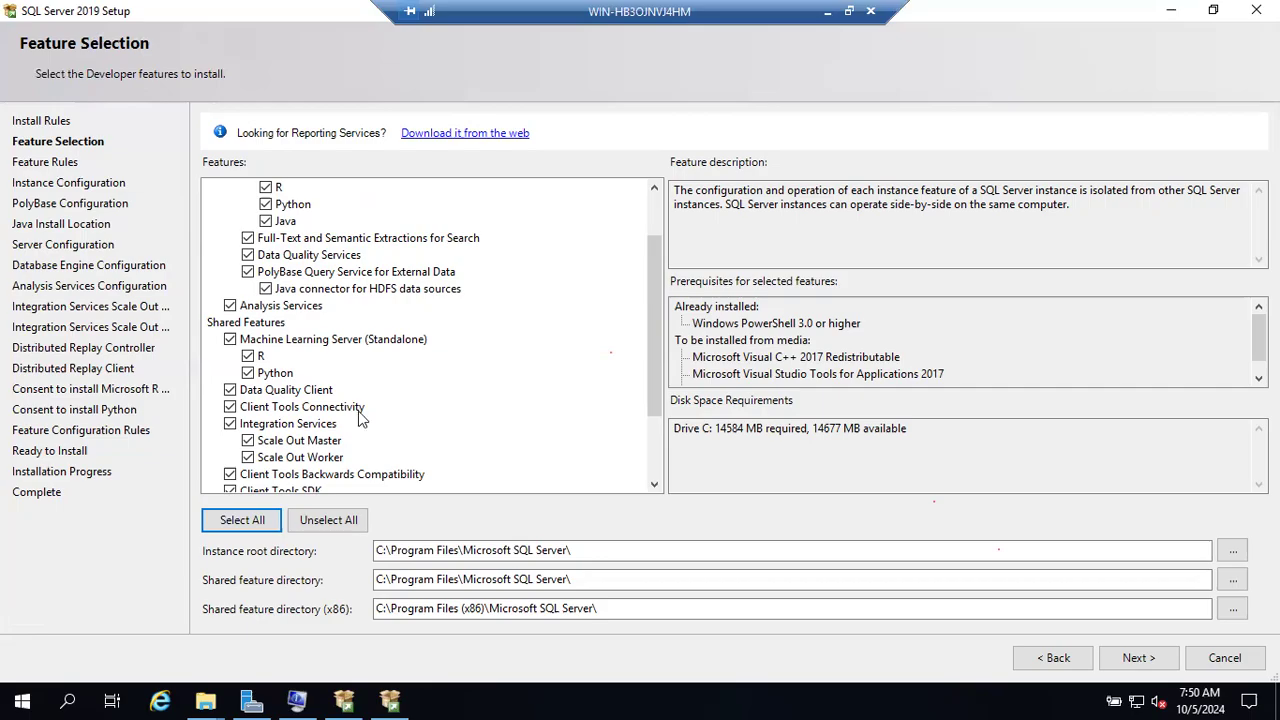
Clear all selected features and select only Database Engine Services, SQL Server Replication, and Full-Text and Semantic Extractions for Search.
{"action": "left_click", "coordinate": [340, 518]}
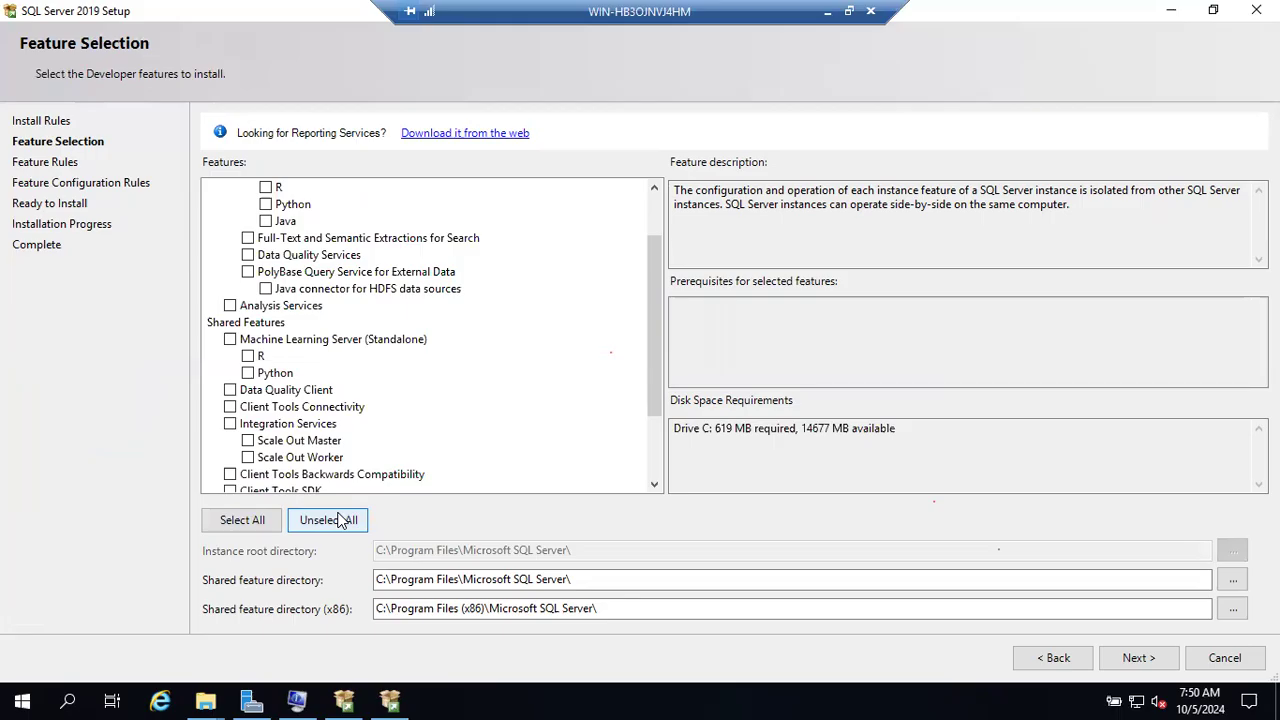
{"action": "scroll", "coordinate": [369, 318], "scroll_direction": "up", "scroll_amount": 2}
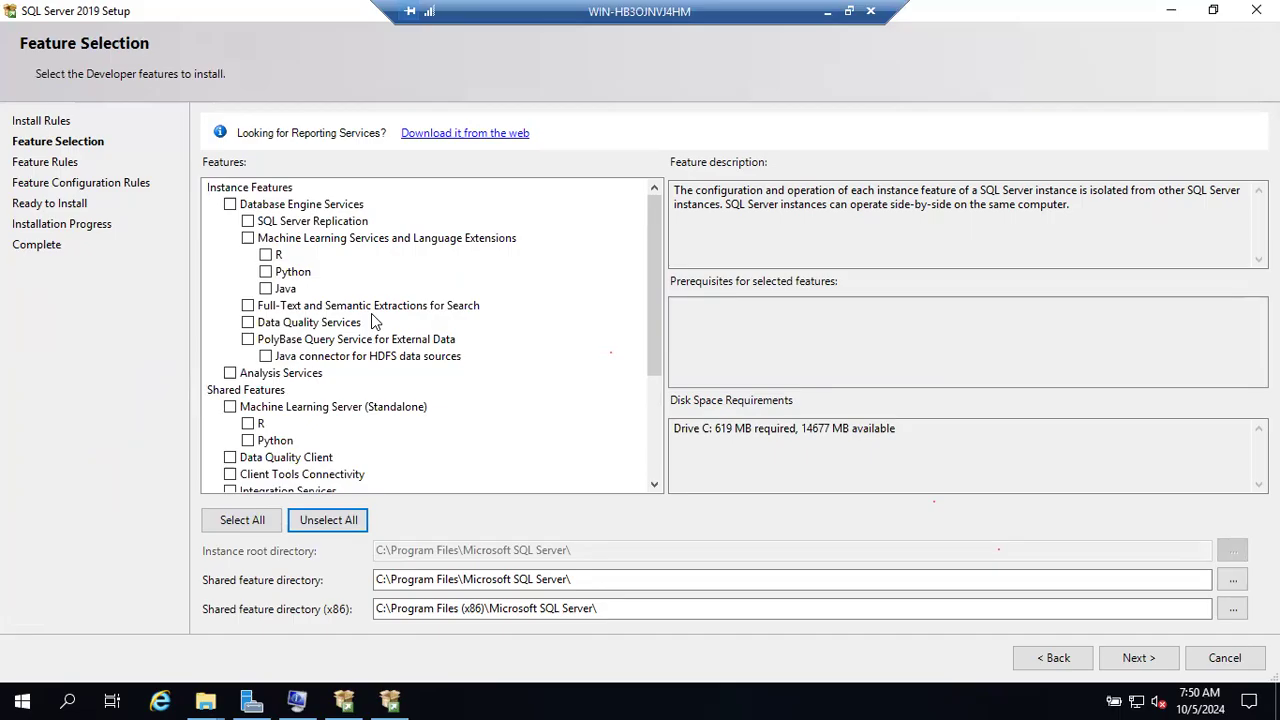
{"action": "left_click", "coordinate": [230, 204]}
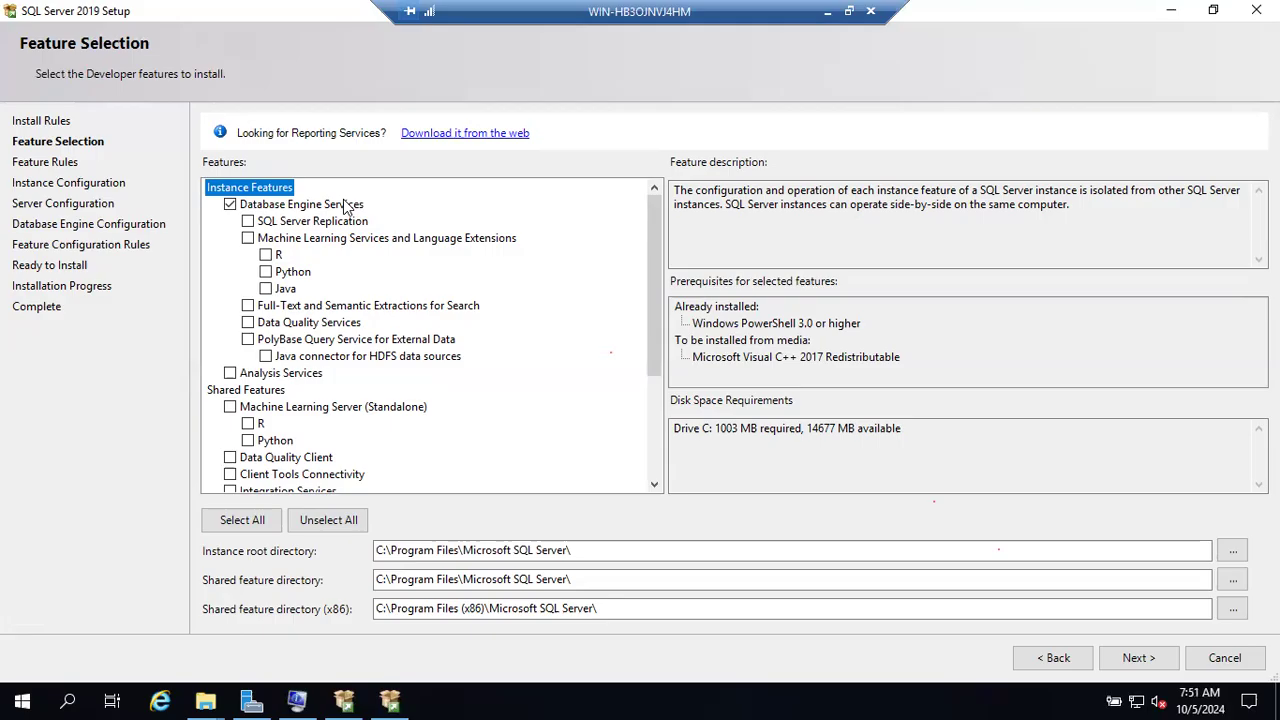
{"action": "left_click", "coordinate": [248, 223]}
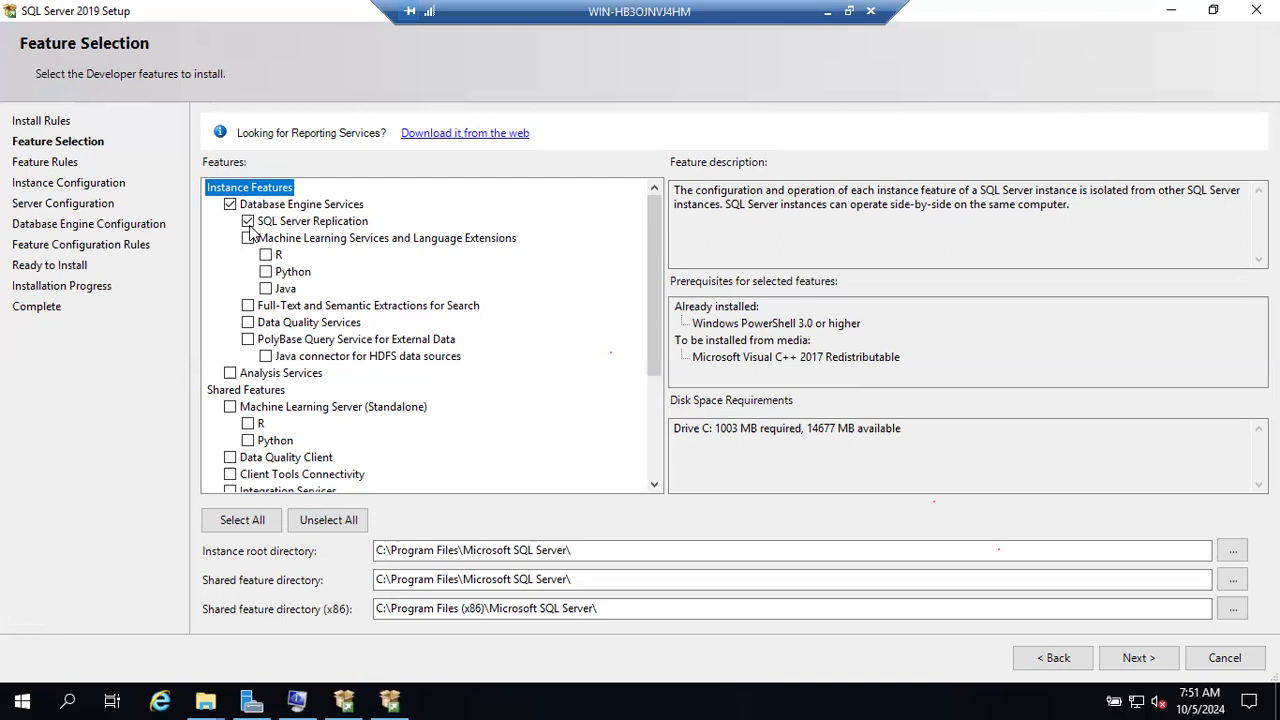
{"action": "left_click", "coordinate": [248, 307]}
Restore the full-screen remote desktop session to a floating window and reposition it over the VirtualBox Manager window.
{"action": "left_click", "coordinate": [848, 11]}
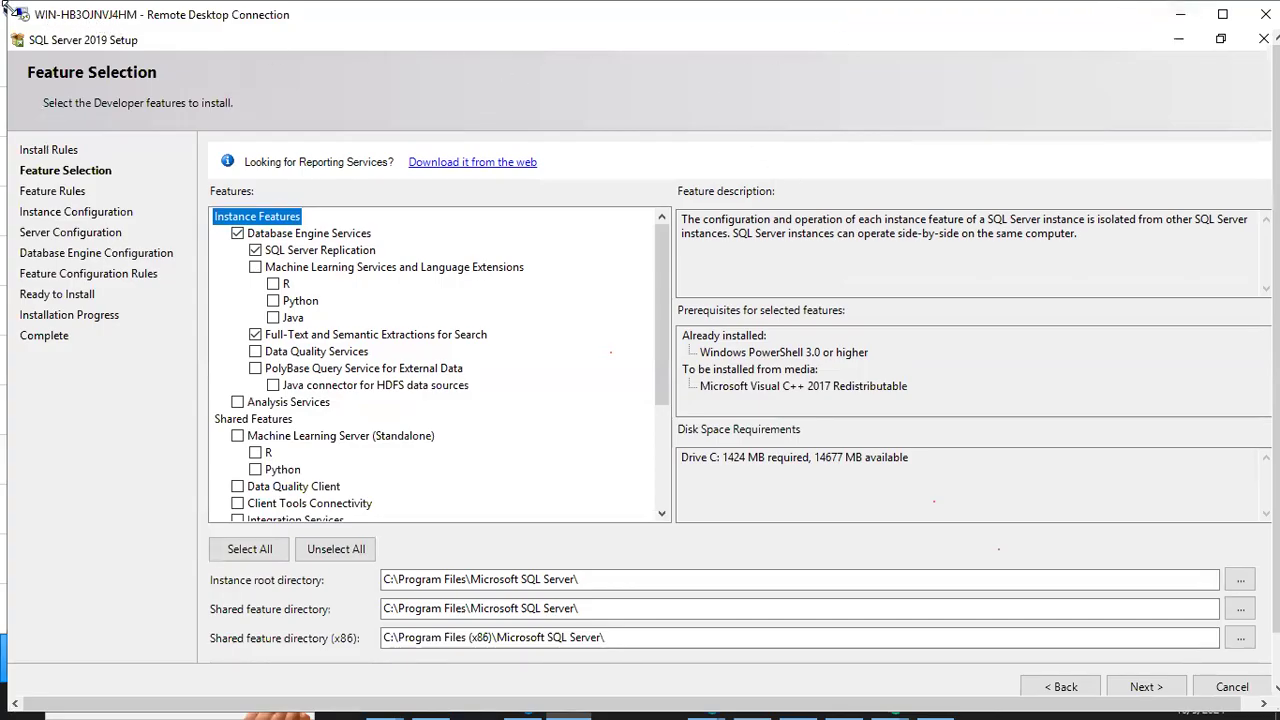
{"action": "left_click_drag", "start_coordinate": [9, 7], "coordinate": [295, 41]}
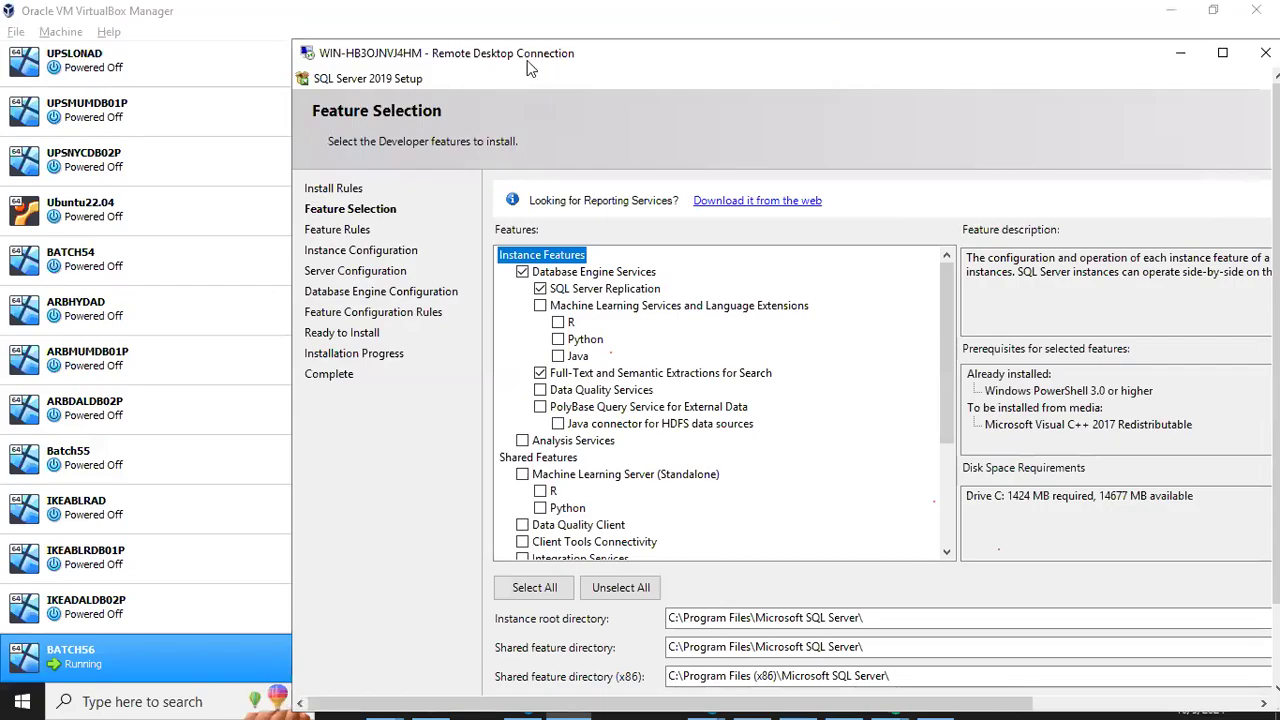
{"action": "left_click_drag", "start_coordinate": [527, 60], "coordinate": [519, 57]}
{"action": "left_click_drag", "start_coordinate": [390, 22], "coordinate": [387, 21]}
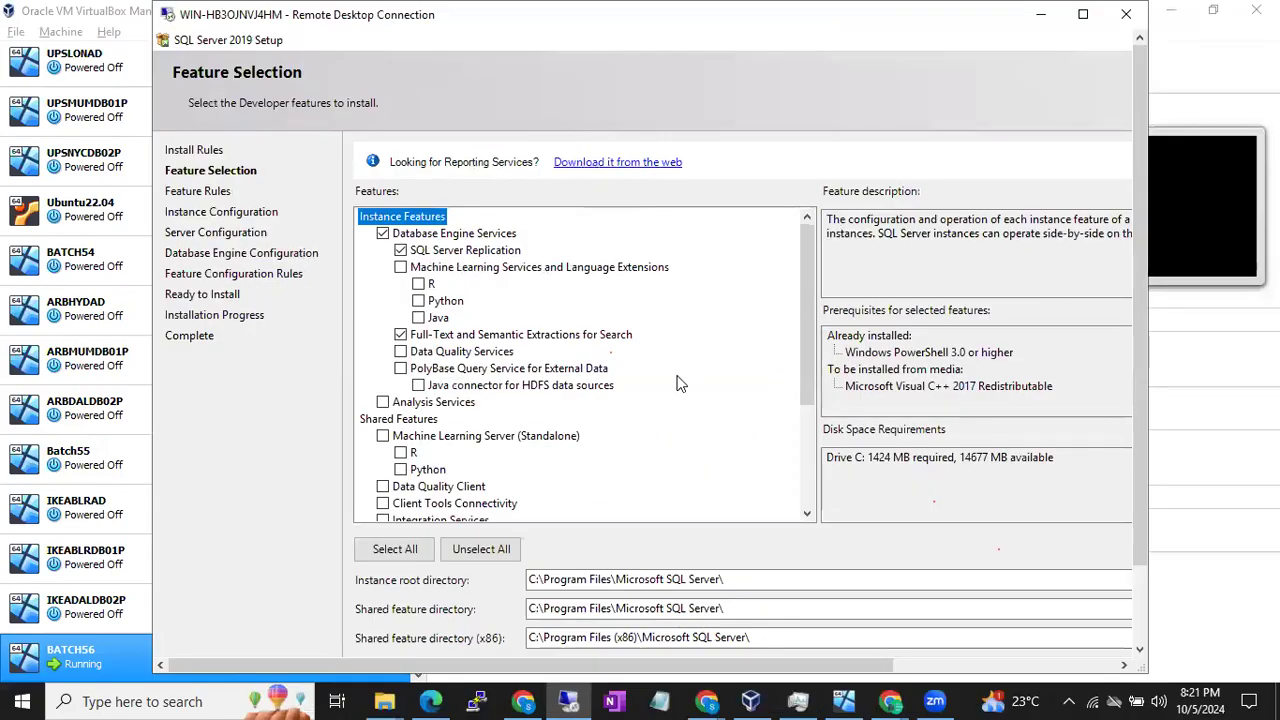
Circle the Instance Features and Shared Features groups with red pen annotations and handwrite a short label beside each.
{"action": "left_click", "coordinate": [941, 700]}
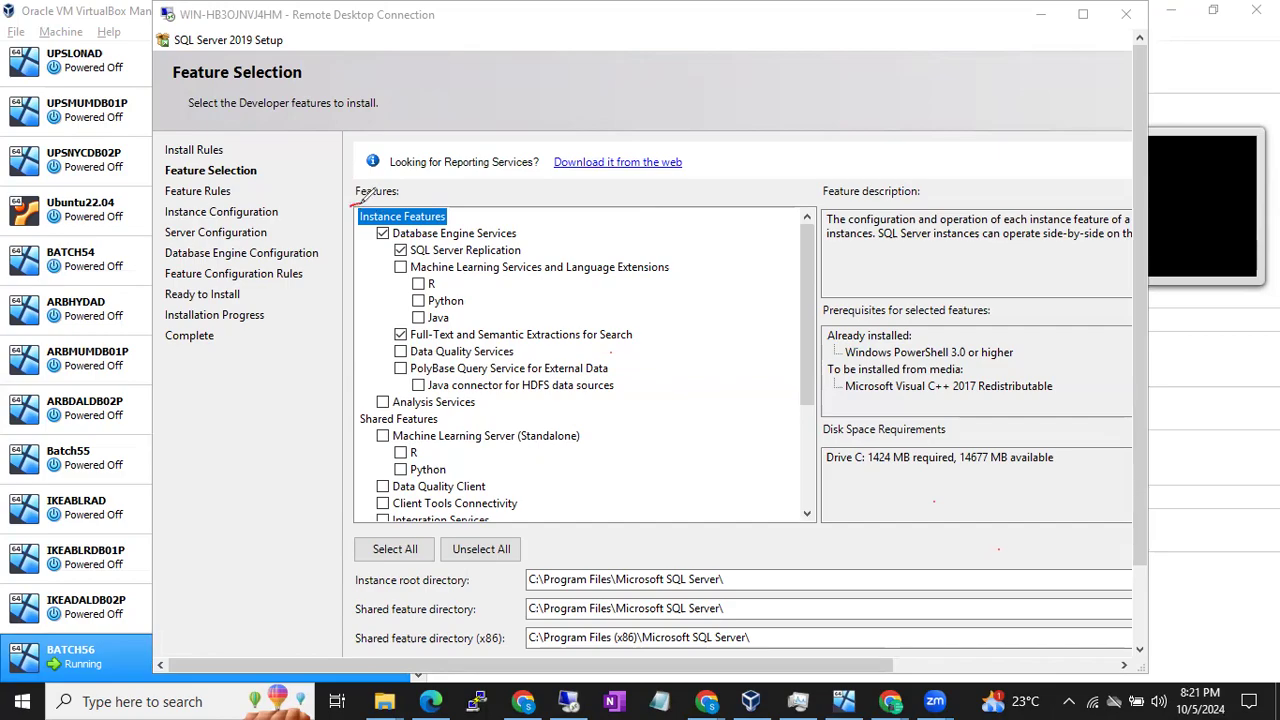
{"action": "mouse_move", "coordinate": [365, 192]}
{"action": "left_mouse_down"}
{"action": "mouse_move", "coordinate": [332, 212]}
{"action": "mouse_move", "coordinate": [332, 350]}
{"action": "mouse_move", "coordinate": [380, 398]}
{"action": "mouse_move", "coordinate": [535, 398]}
{"action": "mouse_move", "coordinate": [650, 366]}
{"action": "mouse_move", "coordinate": [676, 238]}
{"action": "mouse_move", "coordinate": [452, 197]}
{"action": "mouse_move", "coordinate": [352, 204]}
{"action": "left_mouse_up"}
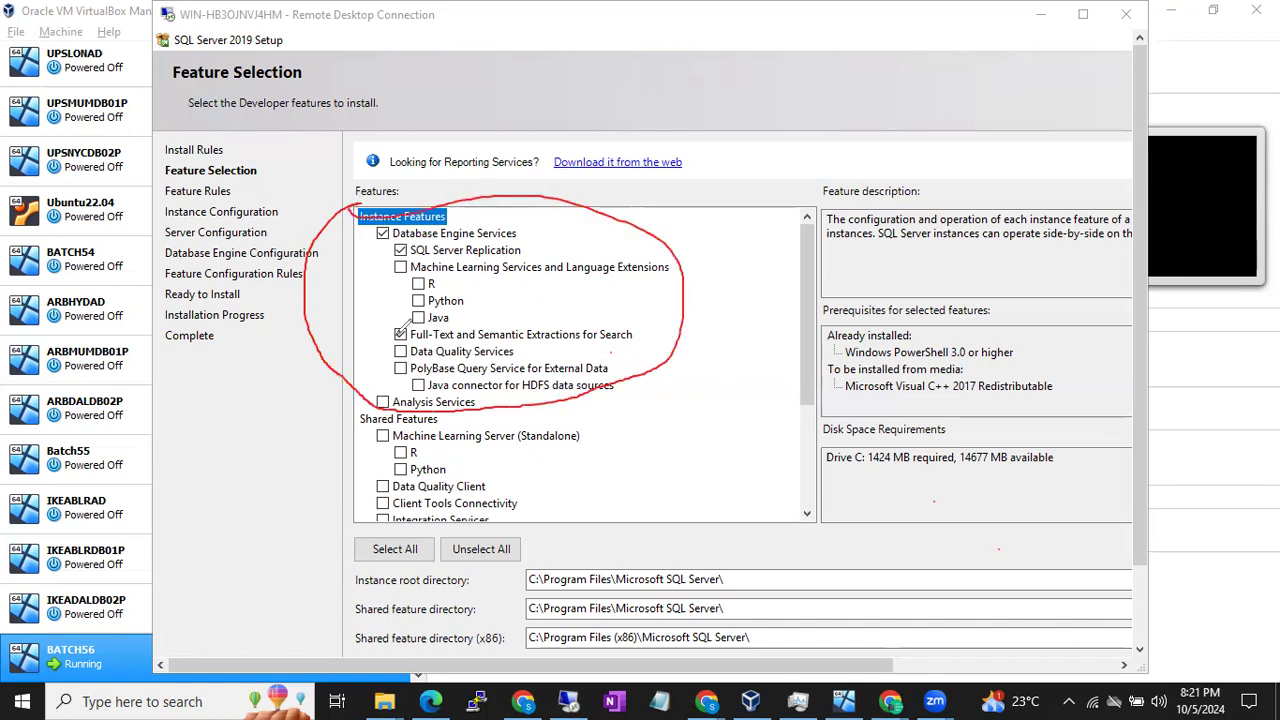
{"action": "mouse_move", "coordinate": [405, 420]}
{"action": "left_mouse_down"}
{"action": "mouse_move", "coordinate": [398, 396]}
{"action": "mouse_move", "coordinate": [337, 452]}
{"action": "mouse_move", "coordinate": [505, 530]}
{"action": "mouse_move", "coordinate": [432, 385]}
{"action": "left_mouse_up"}
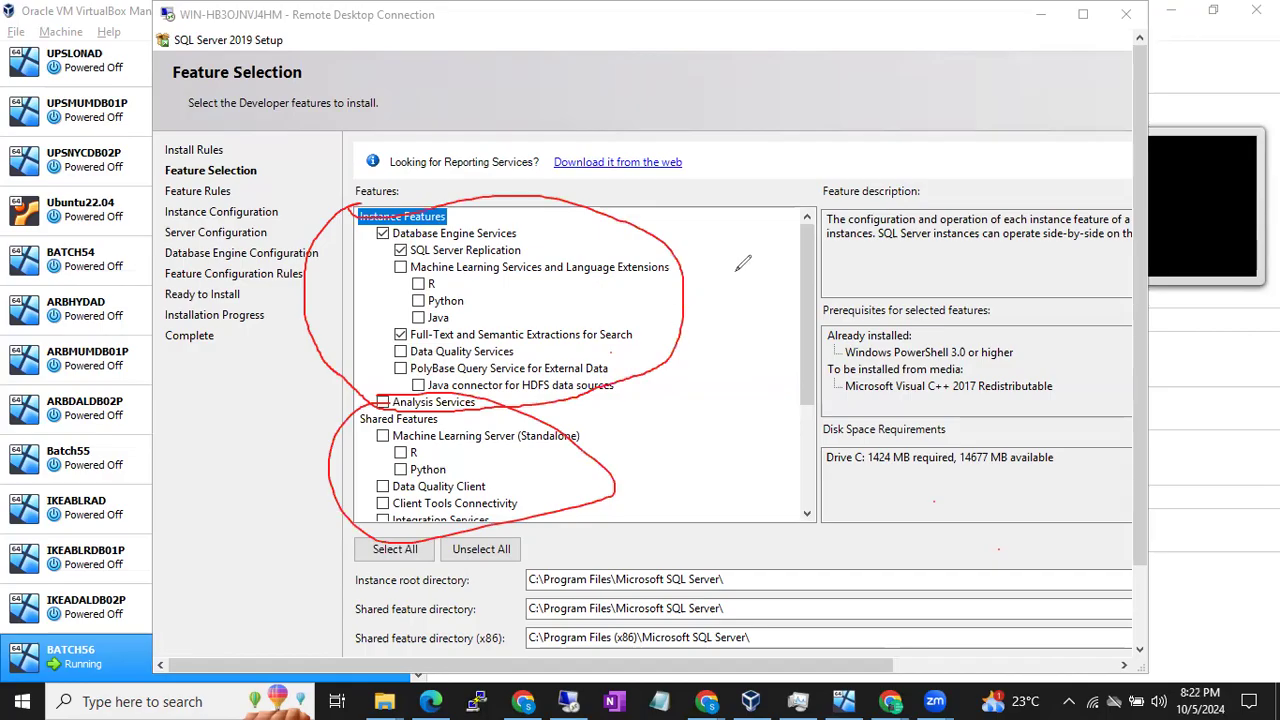
{"action": "left_click", "coordinate": [602, 233]}
{"action": "mouse_move", "coordinate": [592, 233]}
{"action": "left_mouse_down"}
{"action": "mouse_move", "coordinate": [610, 258]}
{"action": "mouse_move", "coordinate": [660, 257]}
{"action": "left_mouse_up"}
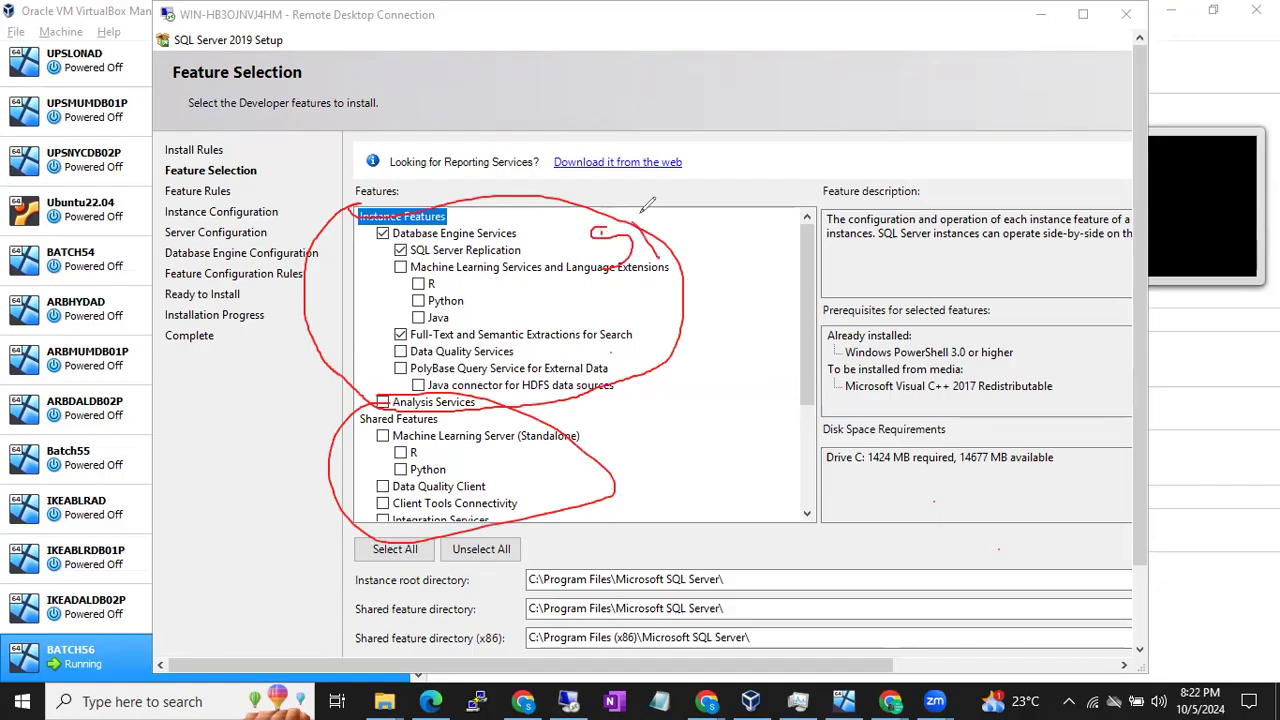
{"action": "left_click_drag", "start_coordinate": [648, 249], "coordinate": [680, 210]}
{"action": "mouse_move", "coordinate": [668, 421]}
{"action": "left_mouse_down"}
{"action": "mouse_move", "coordinate": [655, 432]}
{"action": "mouse_move", "coordinate": [683, 452]}
{"action": "mouse_move", "coordinate": [664, 465]}
{"action": "left_mouse_up"}
{"action": "mouse_move", "coordinate": [677, 396]}
{"action": "left_mouse_down"}
{"action": "mouse_move", "coordinate": [683, 460]}
{"action": "mouse_move", "coordinate": [730, 433]}
{"action": "left_mouse_up"}
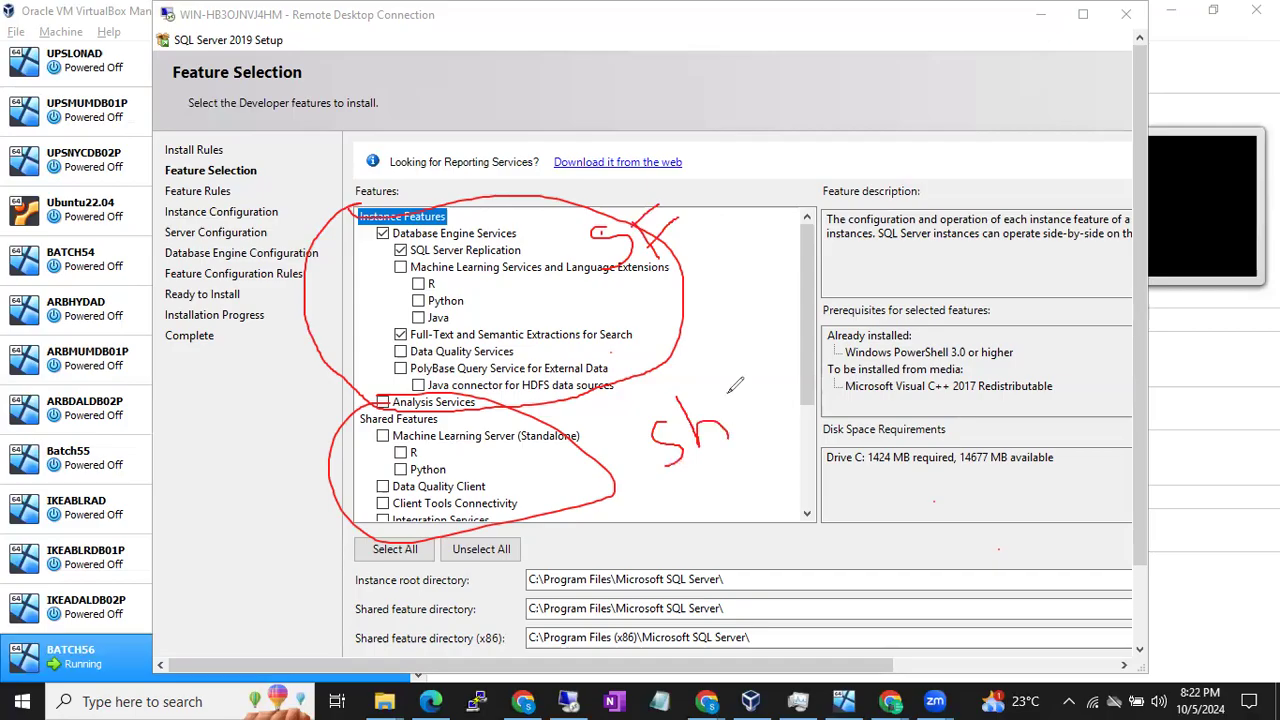
{"action": "mouse_move", "coordinate": [726, 394]}
{"action": "left_mouse_down"}
{"action": "mouse_move", "coordinate": [744, 446]}
{"action": "mouse_move", "coordinate": [768, 390]}
{"action": "left_mouse_up"}
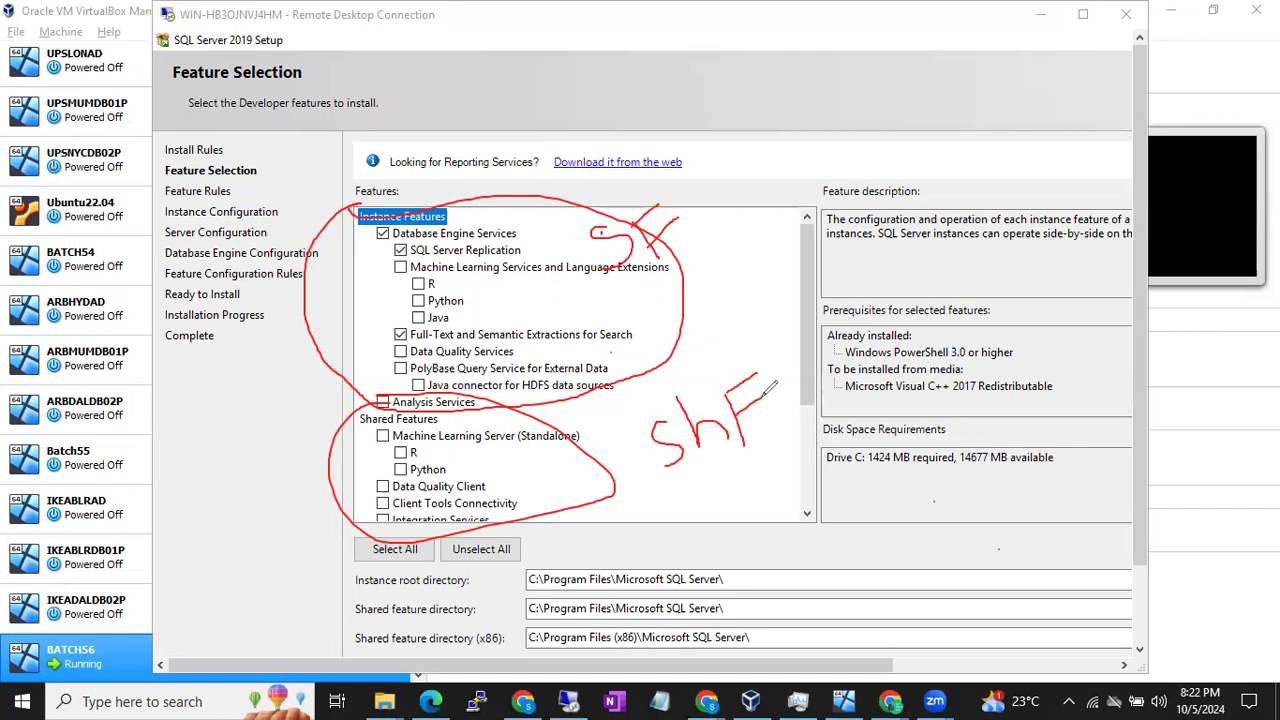
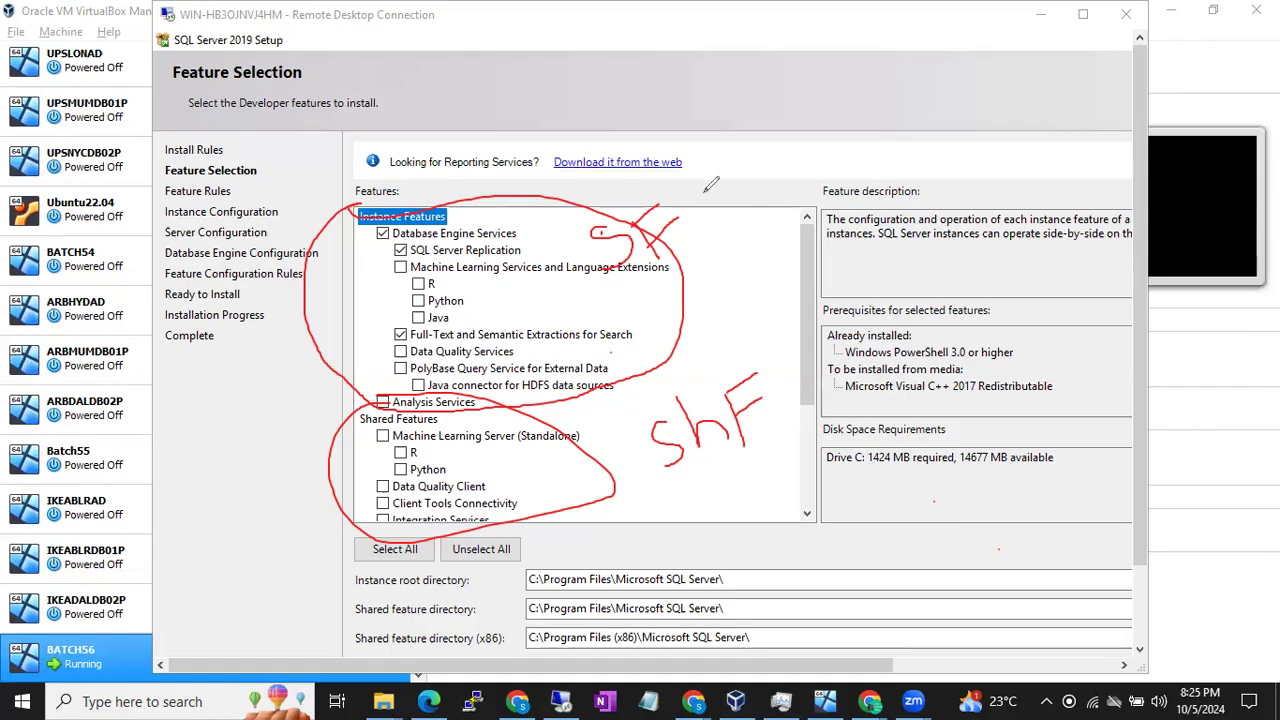
Handwrite 50 twice in red above the feature list and clear all annotations from the screen.
{"action": "mouse_move", "coordinate": [745, 165]}
{"action": "left_mouse_down"}
{"action": "mouse_move", "coordinate": [770, 130]}
{"action": "mouse_move", "coordinate": [788, 150]}
{"action": "mouse_move", "coordinate": [762, 210]}
{"action": "left_mouse_up"}
{"action": "mouse_move", "coordinate": [814, 136]}
{"action": "left_mouse_down"}
{"action": "mouse_move", "coordinate": [808, 146]}
{"action": "mouse_move", "coordinate": [836, 148]}
{"action": "mouse_move", "coordinate": [816, 140]}
{"action": "left_mouse_up"}
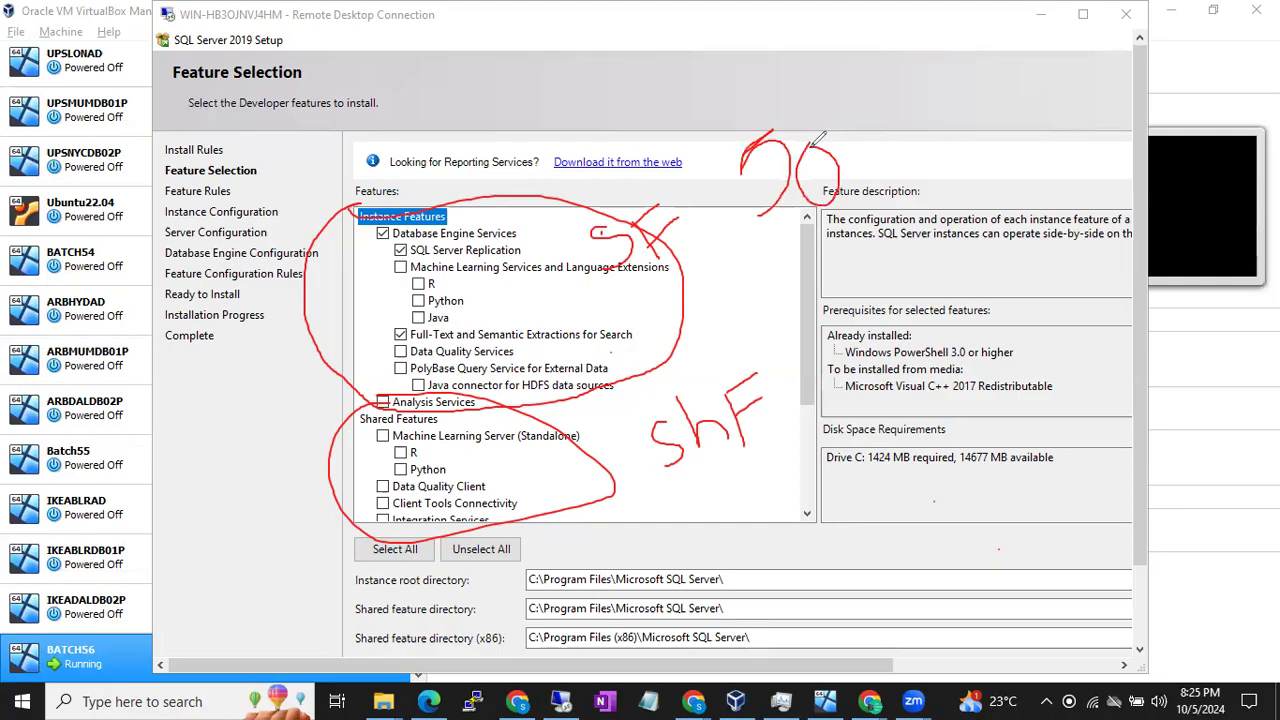
{"action": "mouse_move", "coordinate": [836, 117]}
{"action": "left_mouse_down"}
{"action": "mouse_move", "coordinate": [878, 89]}
{"action": "mouse_move", "coordinate": [837, 116]}
{"action": "mouse_move", "coordinate": [849, 131]}
{"action": "mouse_move", "coordinate": [912, 140]}
{"action": "mouse_move", "coordinate": [884, 176]}
{"action": "left_mouse_up"}
{"action": "mouse_move", "coordinate": [929, 88]}
{"action": "left_mouse_down"}
{"action": "mouse_move", "coordinate": [975, 108]}
{"action": "mouse_move", "coordinate": [924, 95]}
{"action": "left_mouse_up"}
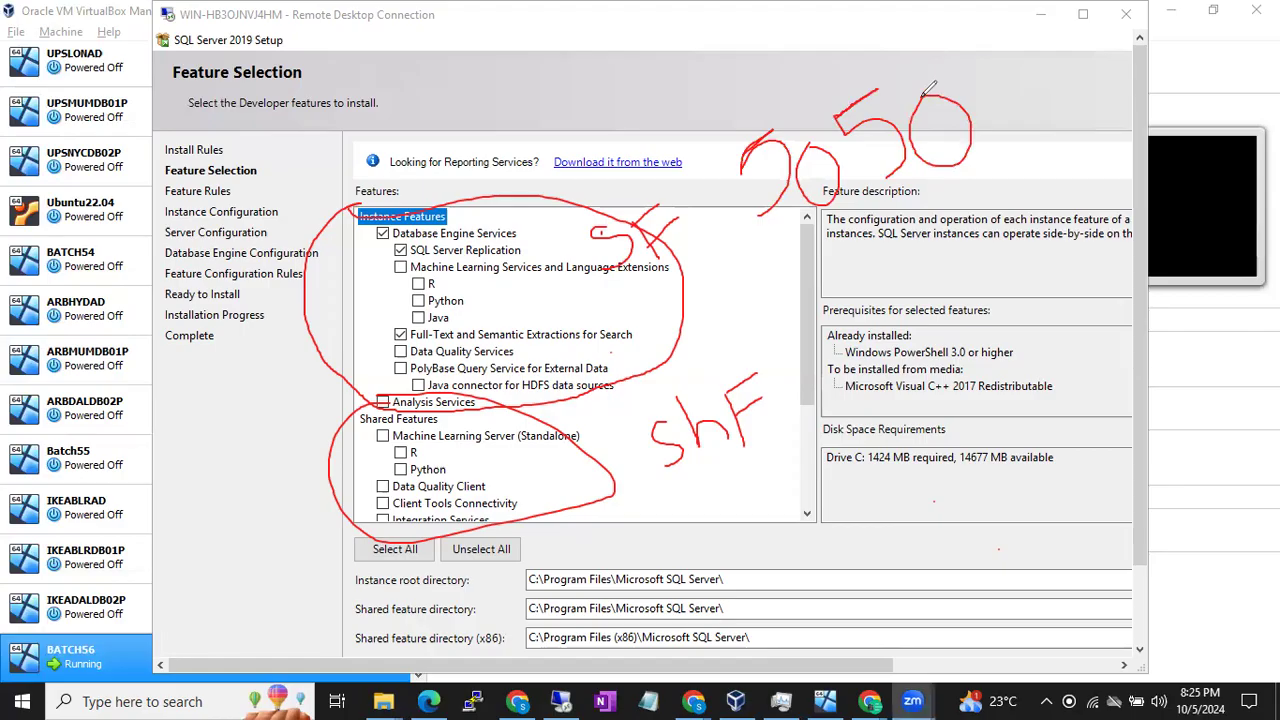
{"action": "left_click", "coordinate": [73, 478]}
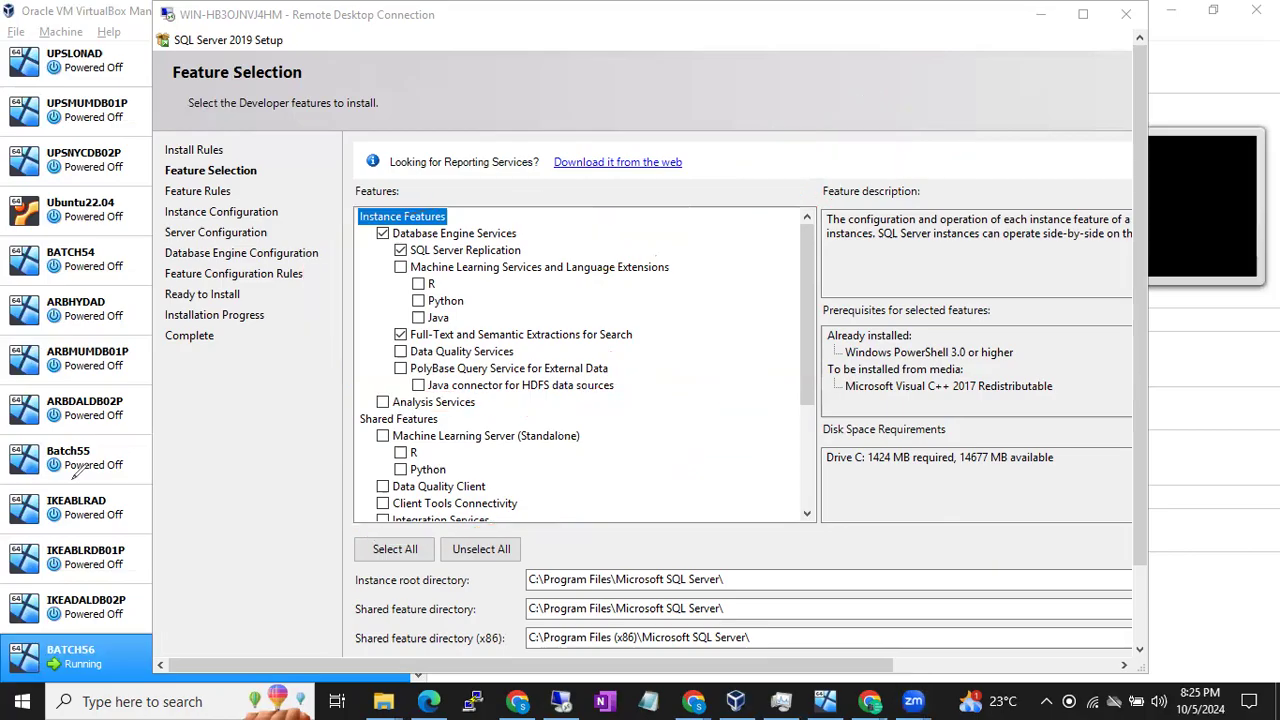
Switch to the B56 Running Notes document in Chrome and add the line "Copy of one Sql server software is called Instance".
{"action": "left_click", "coordinate": [693, 701]}
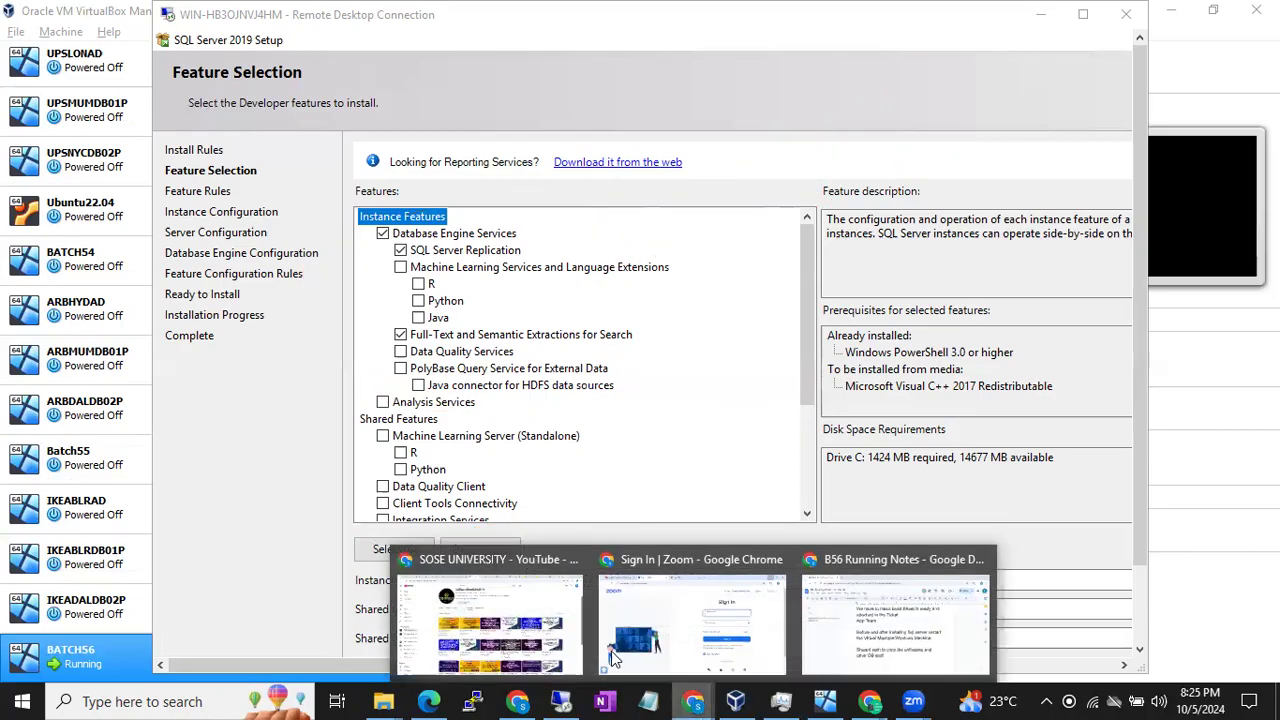
{"action": "left_click", "coordinate": [845, 618]}
{"action": "key", "text": "Return"}
{"action": "key", "text": "Return"}
{"action": "type", "text": "Copy of one Sql s"}
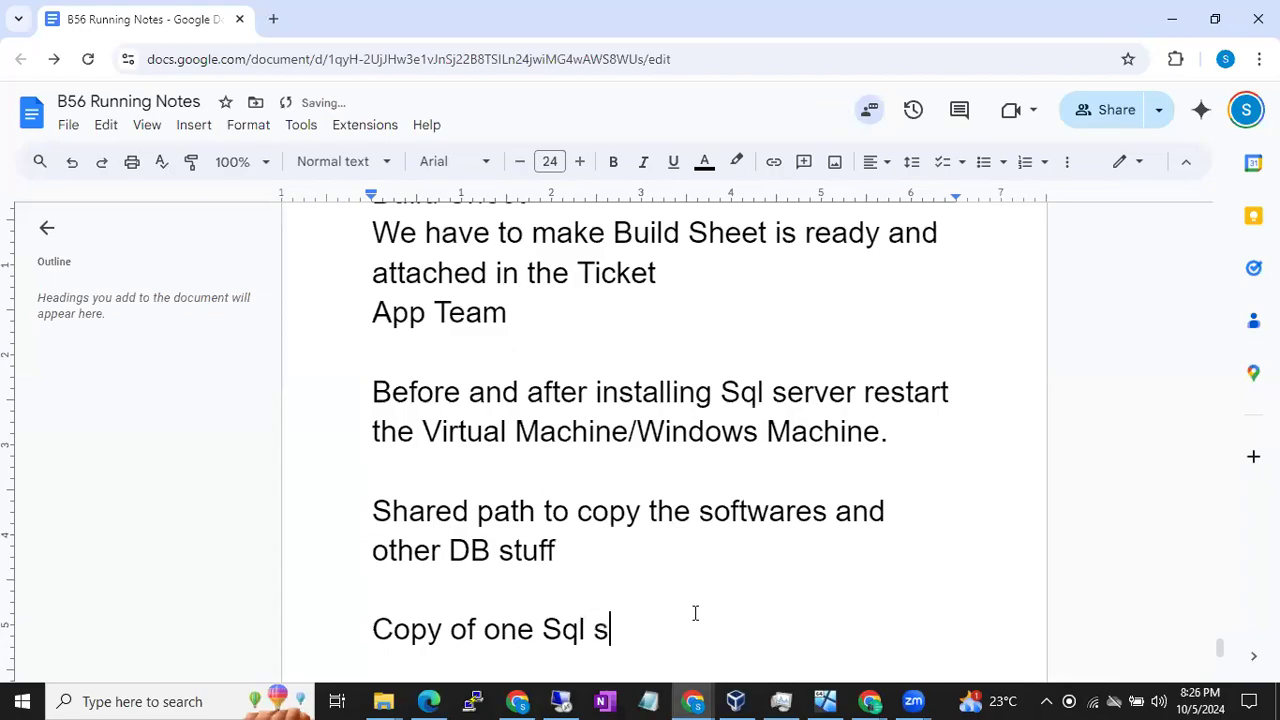
{"action": "type", "text": "erver softwa"}
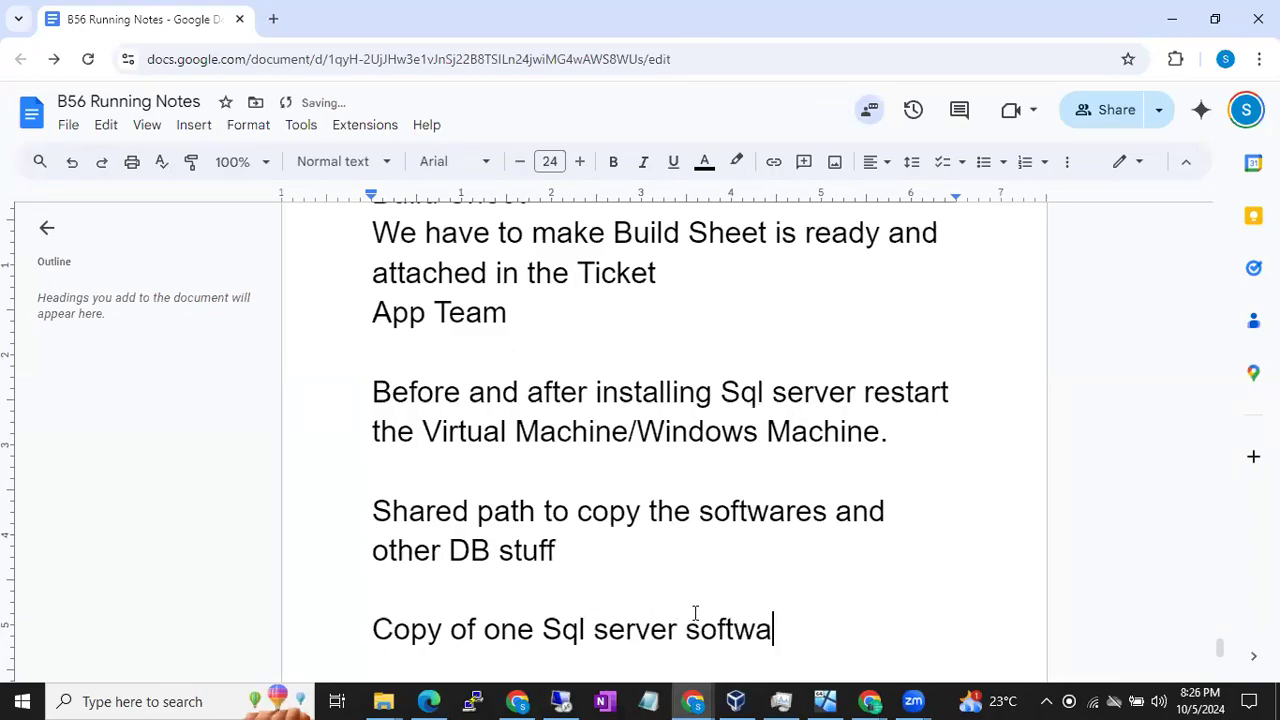
{"action": "type", "text": "re is called Instance"}
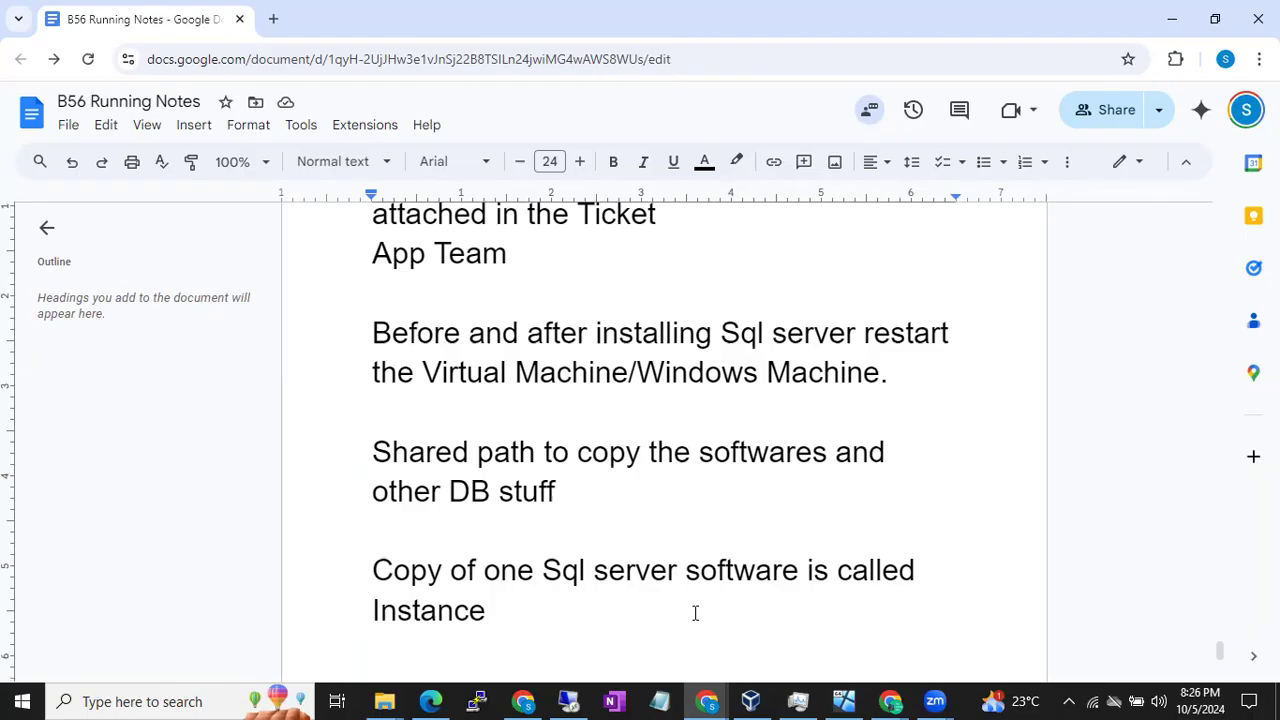
{"action": "key", "text": "Return"}
Add the line "We can install 49+1 (50) Instances in a windows machine" at the end of the B56 Running Notes document.
{"action": "left_click", "coordinate": [568, 701]}
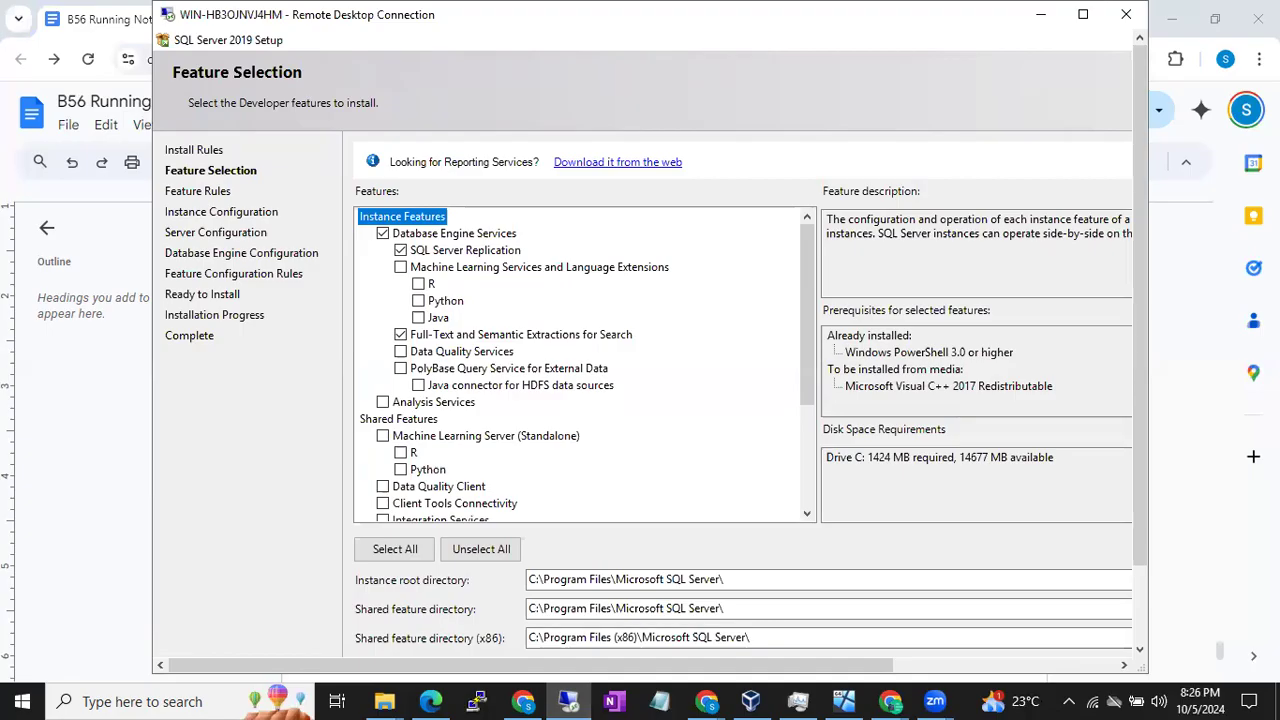
{"action": "left_click", "coordinate": [105, 555]}
{"action": "left_click", "coordinate": [577, 640]}
{"action": "type", "text": "We c"}
{"action": "type", "text": "an install "}
{"action": "type", "text": "5"}
{"action": "key", "text": "BackSpace"}
{"action": "type", "text": "49+1 "}
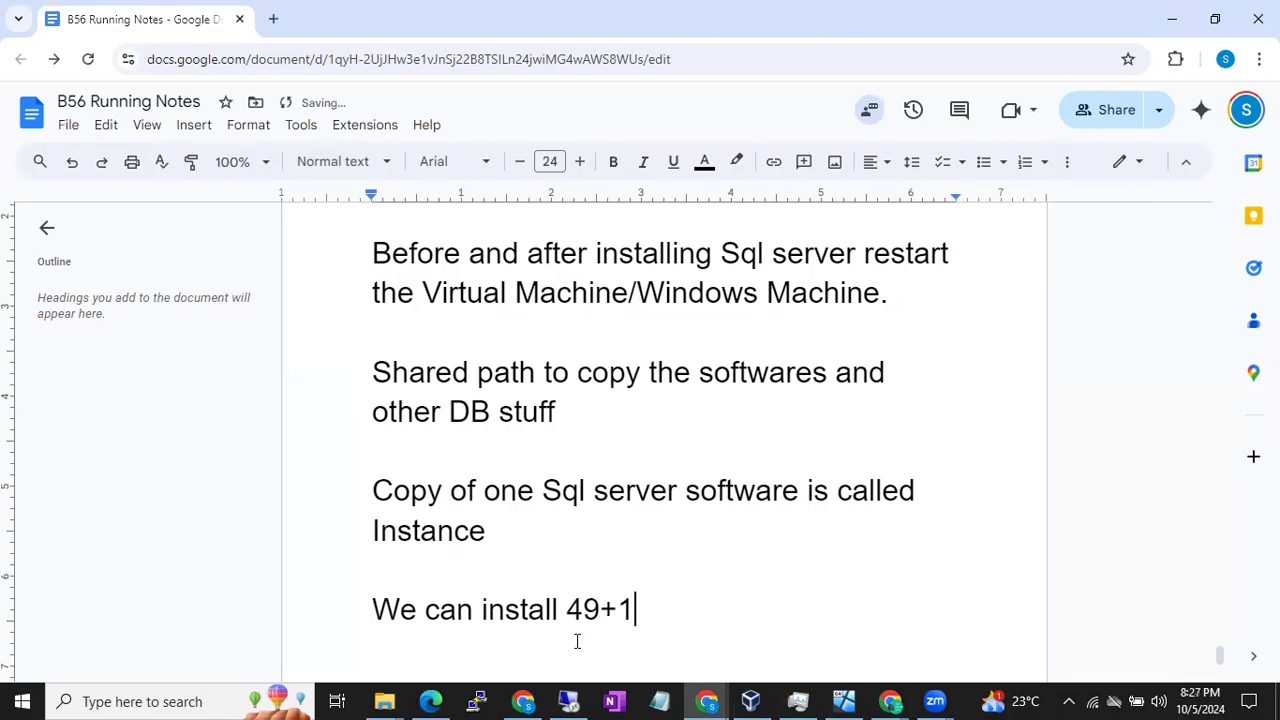
{"action": "type", "text": "(50)"}
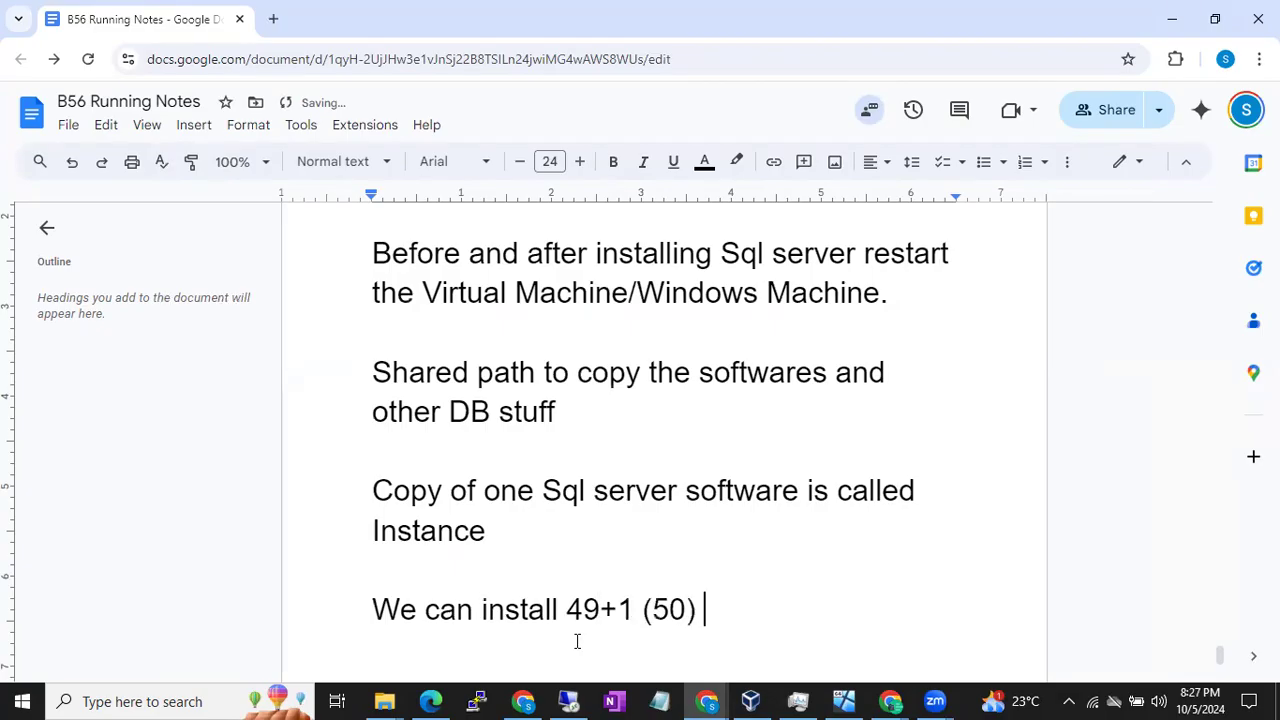
{"action": "type", "text": "Instances we"}
{"action": "type", "text": " c"}
{"action": "key", "text": "BackSpace"}
{"action": "key", "text": "BackSpace"}
{"action": "key", "text": "BackSpace"}
{"action": "key", "text": "BackSpace"}
{"action": "key", "text": "BackSpace"}
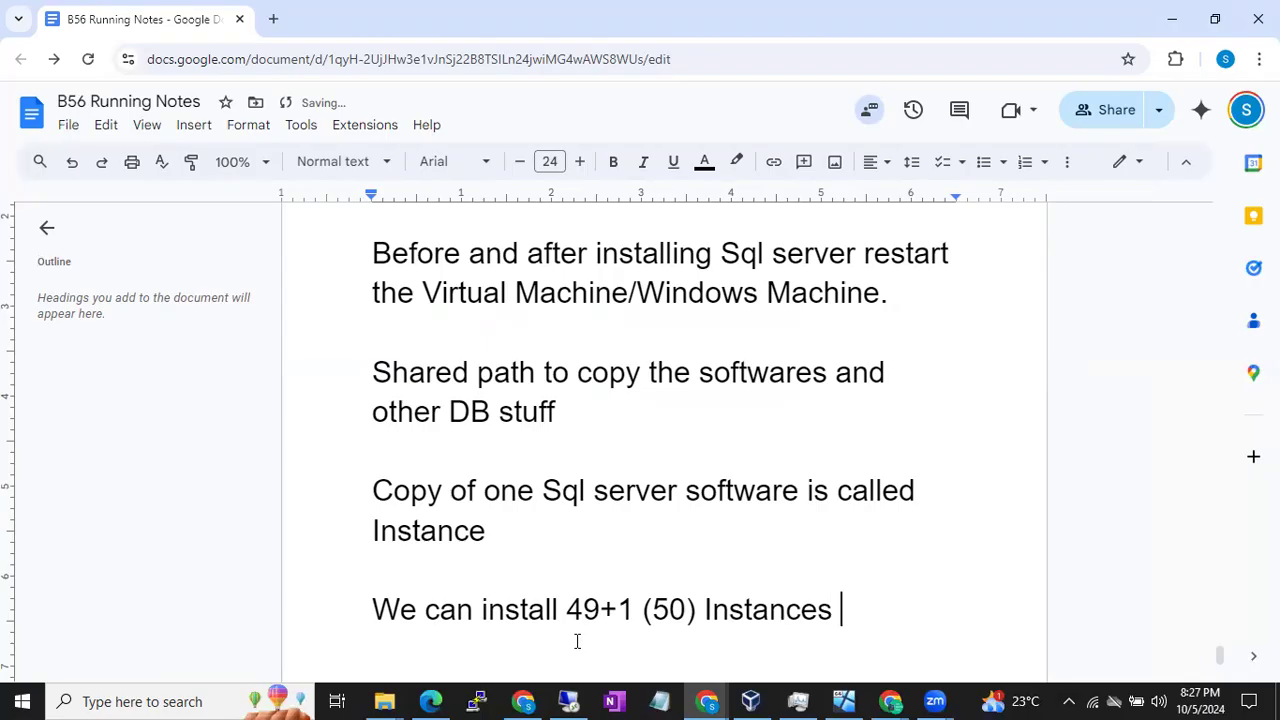
{"action": "type", "text": "in a wind"}
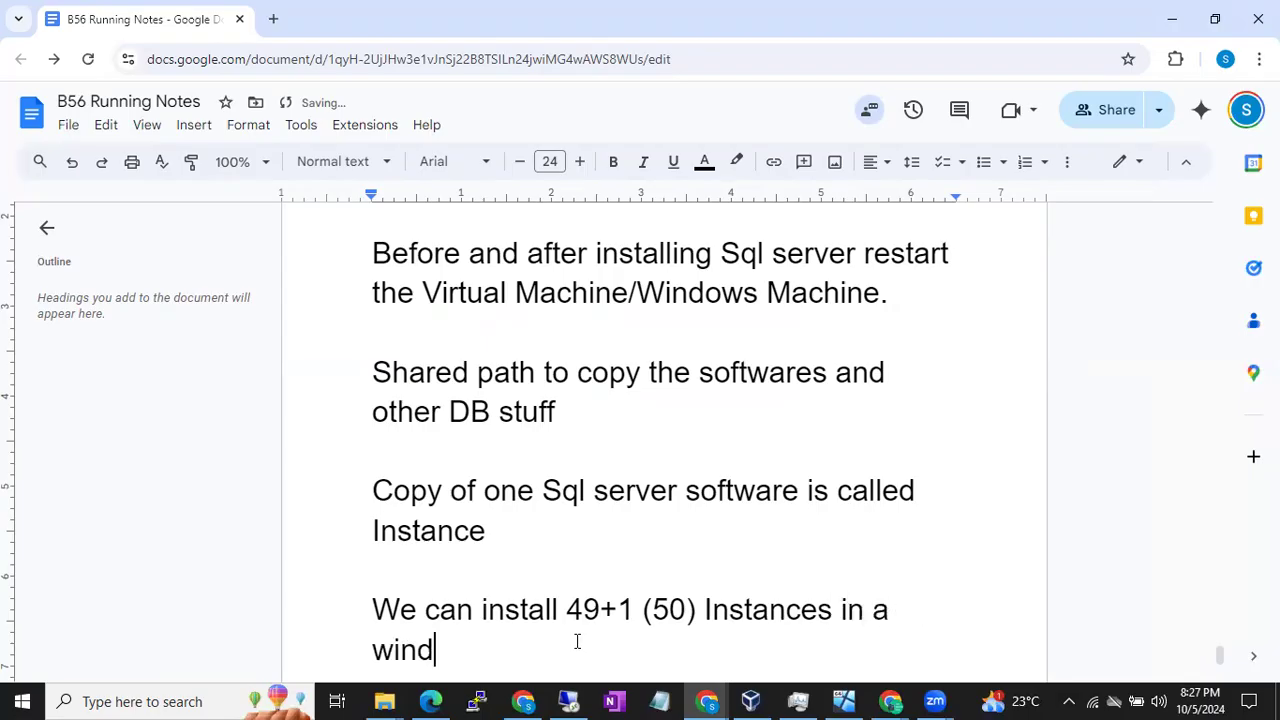
{"action": "type", "text": "ows machine"}
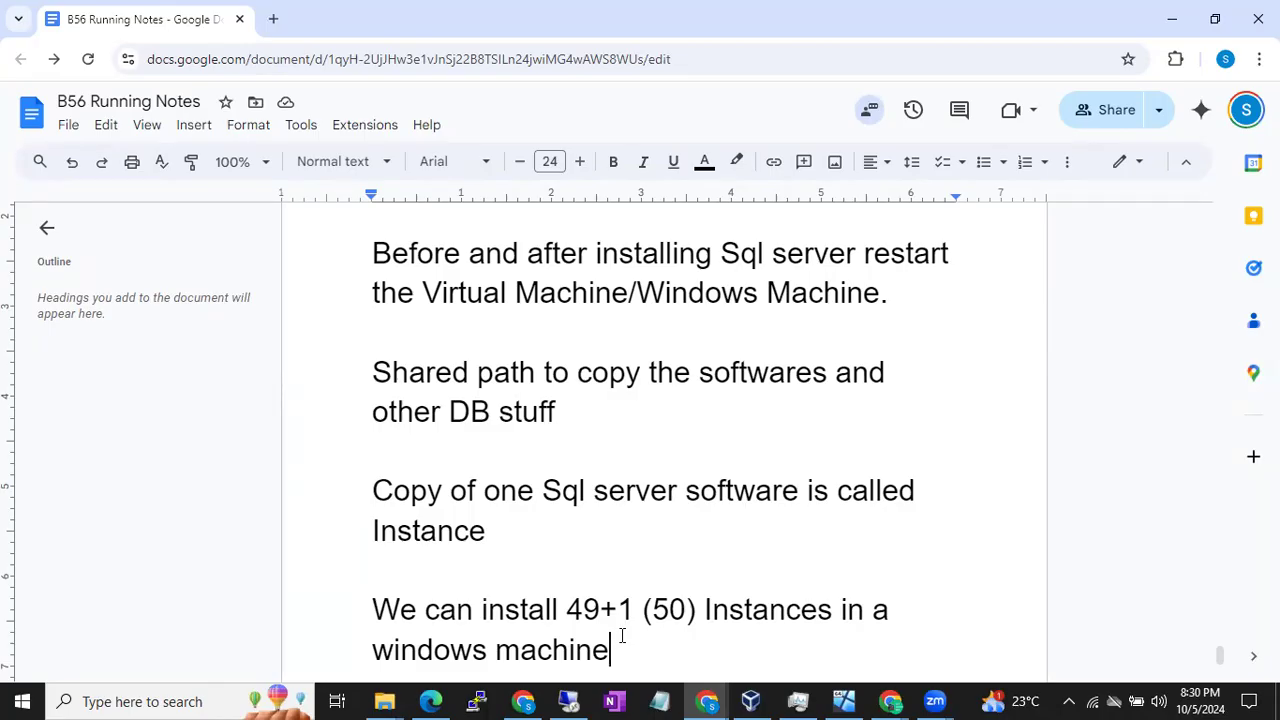
Add the line "BIDS(SSIS, SSRS, SSAS)" below the note about installing 50 instances.
{"action": "key", "text": "Return"}
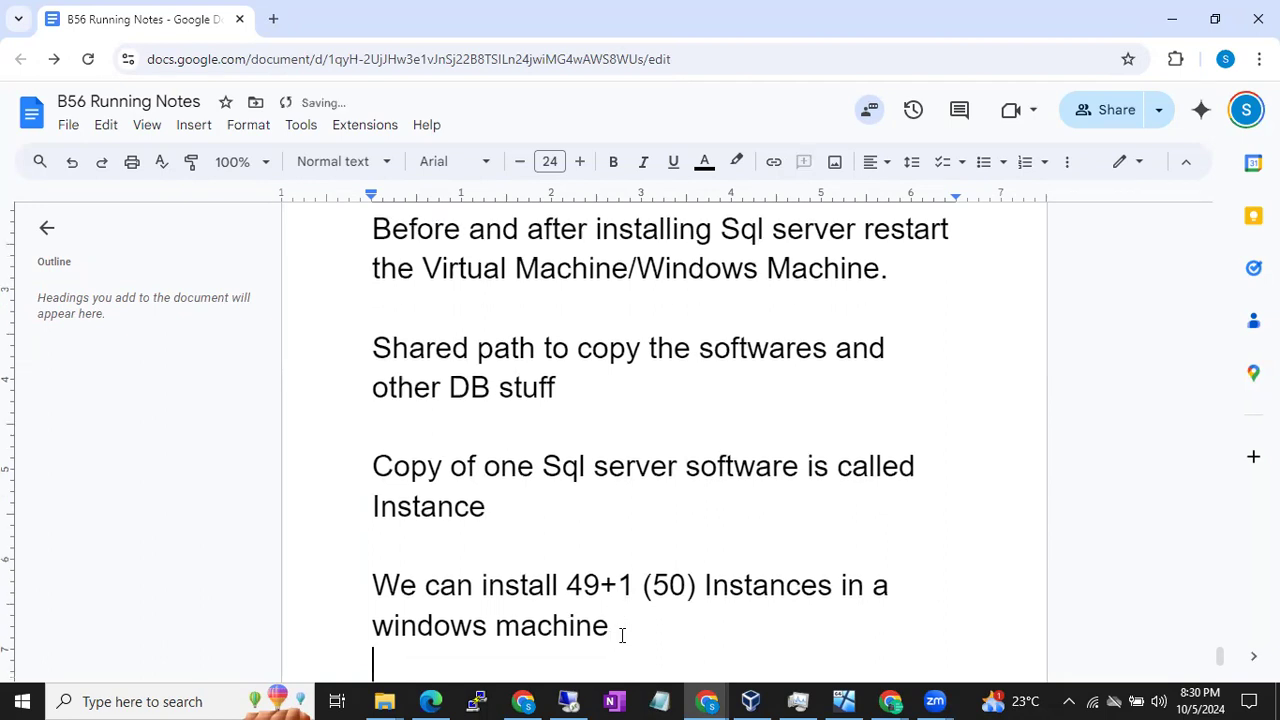
{"action": "type", "text": "BIDS"}
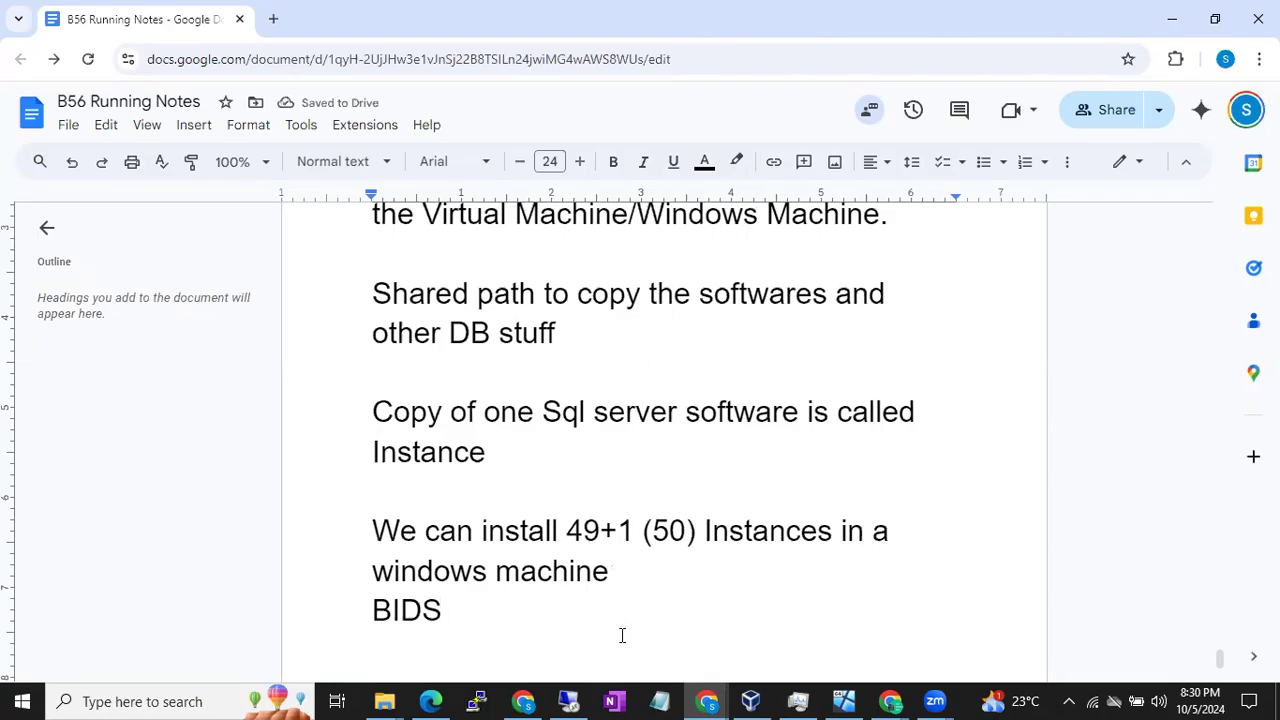
{"action": "type", "text": "(SSIS,"}
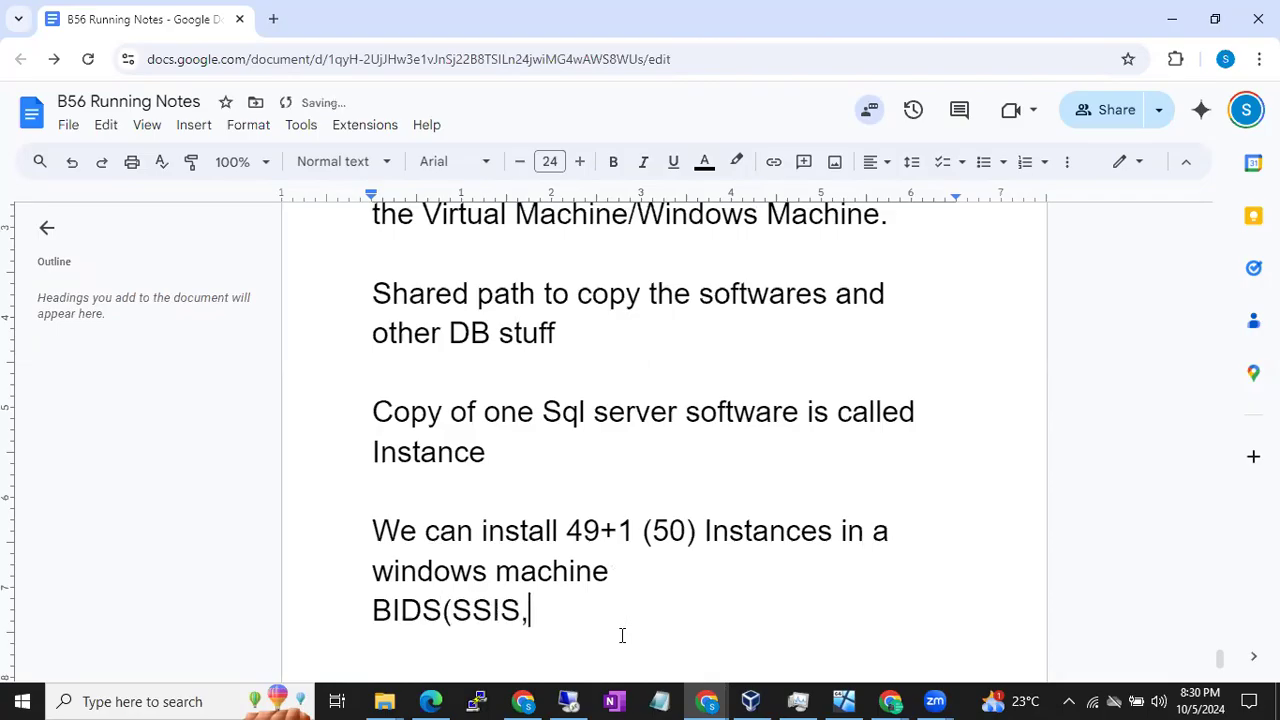
{"action": "type", "text": " SSRS, S"}
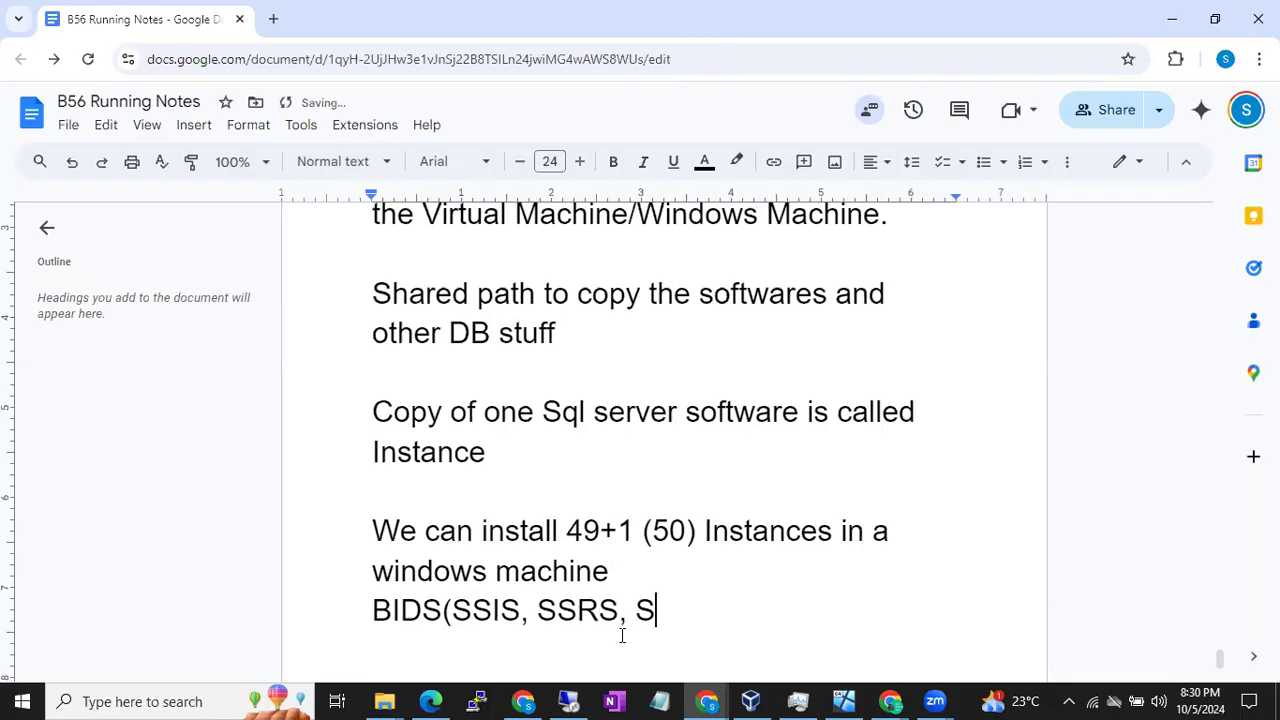
{"action": "type", "text": "SAS)"}
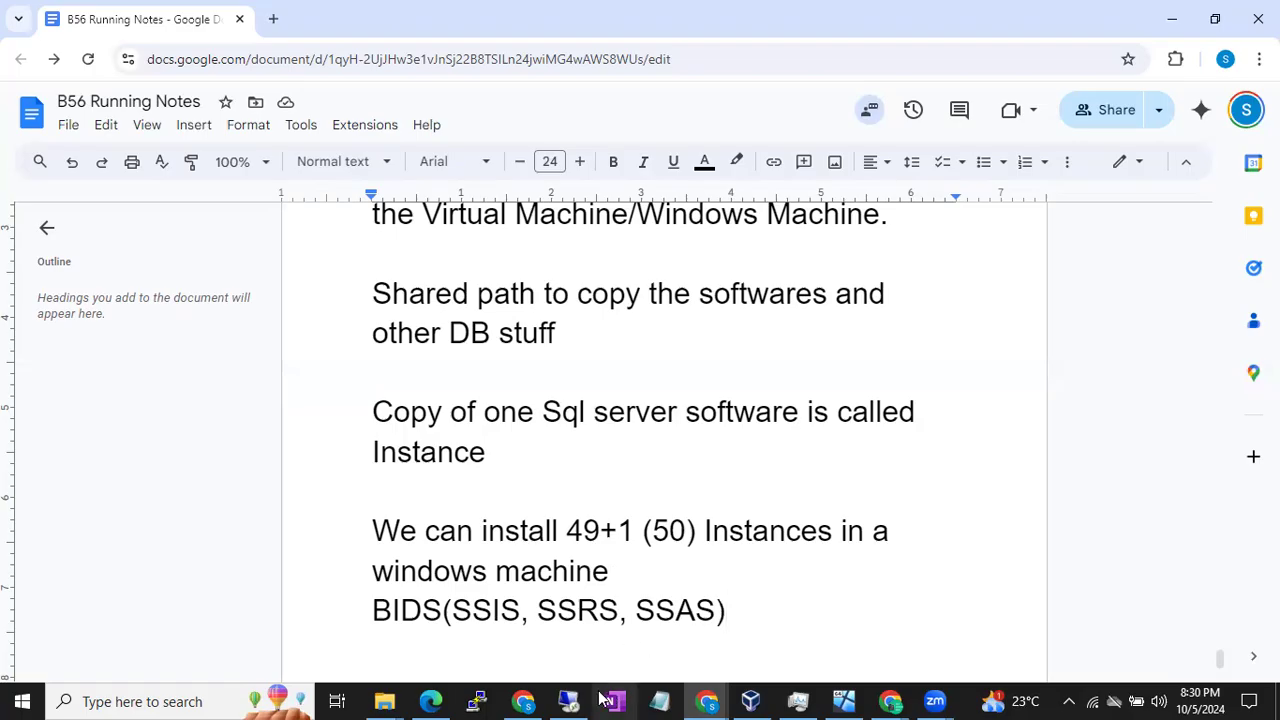
Switch to the remote desktop window showing SQL Server 2019 Setup and launch Notepad on the local machine.
{"action": "left_click", "coordinate": [568, 701]}
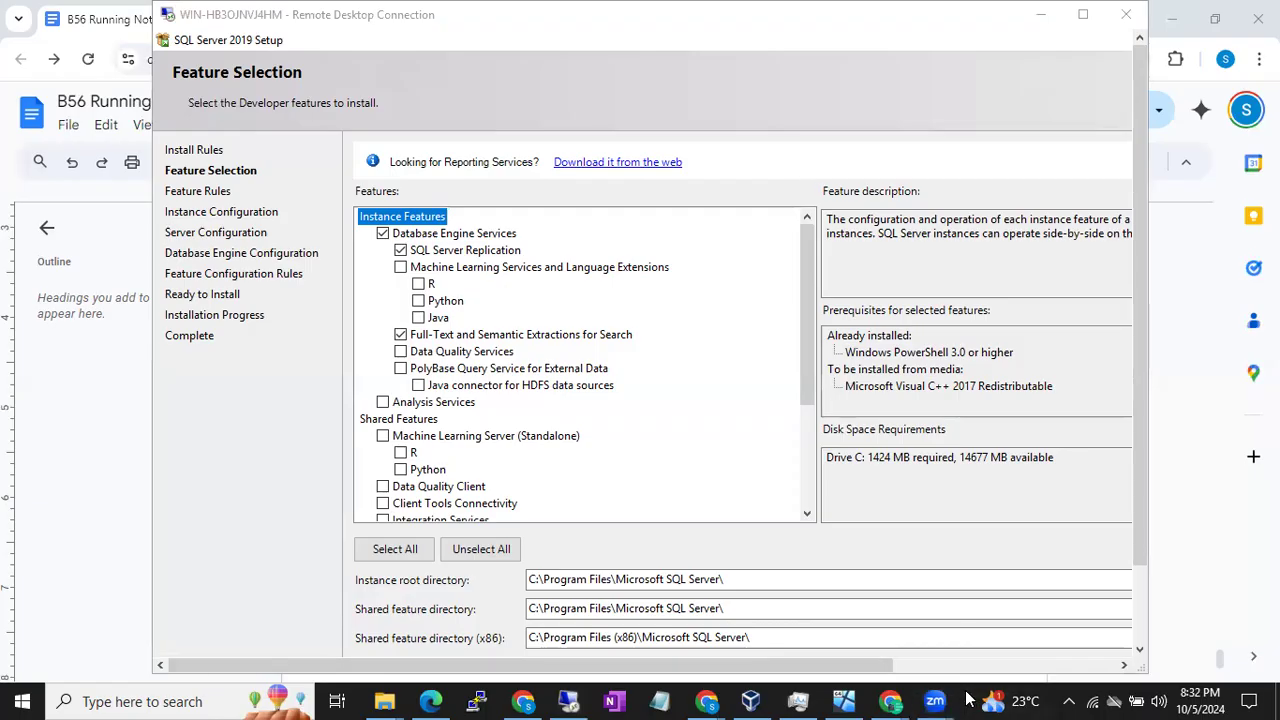
{"action": "key", "text": "super+r"}
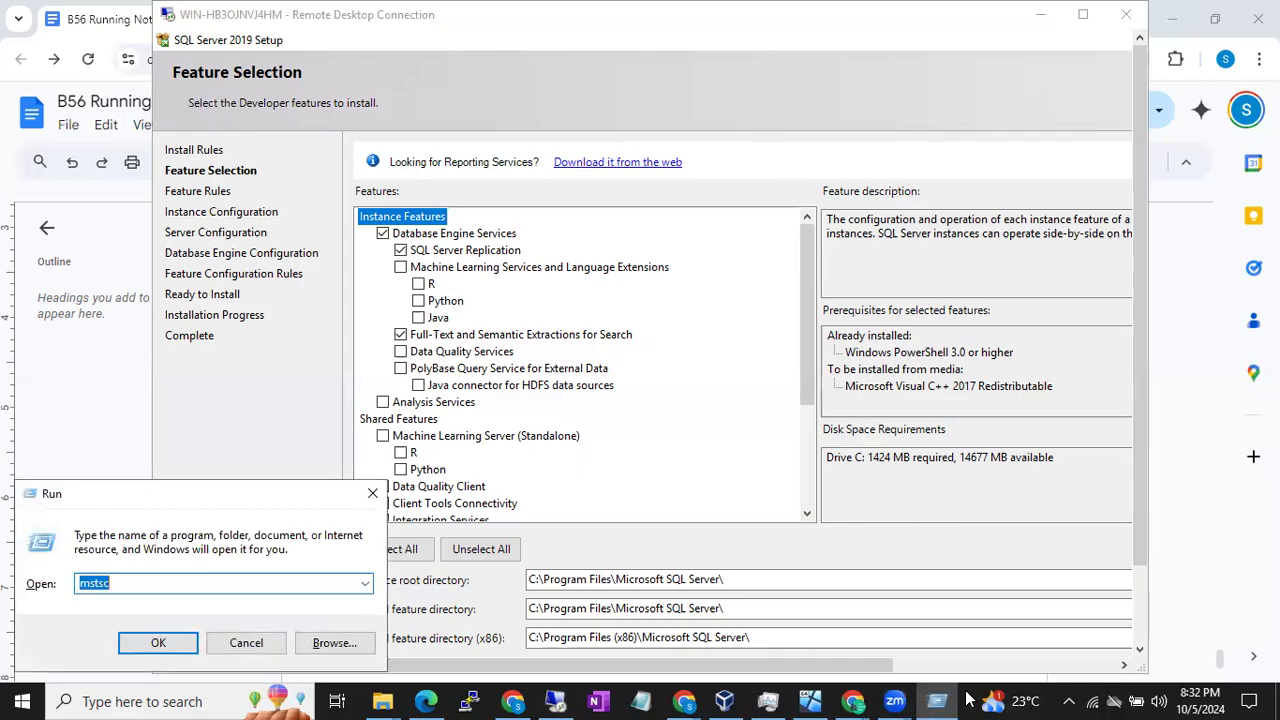
{"action": "type", "text": "notepad"}
{"action": "key", "text": "Return"}
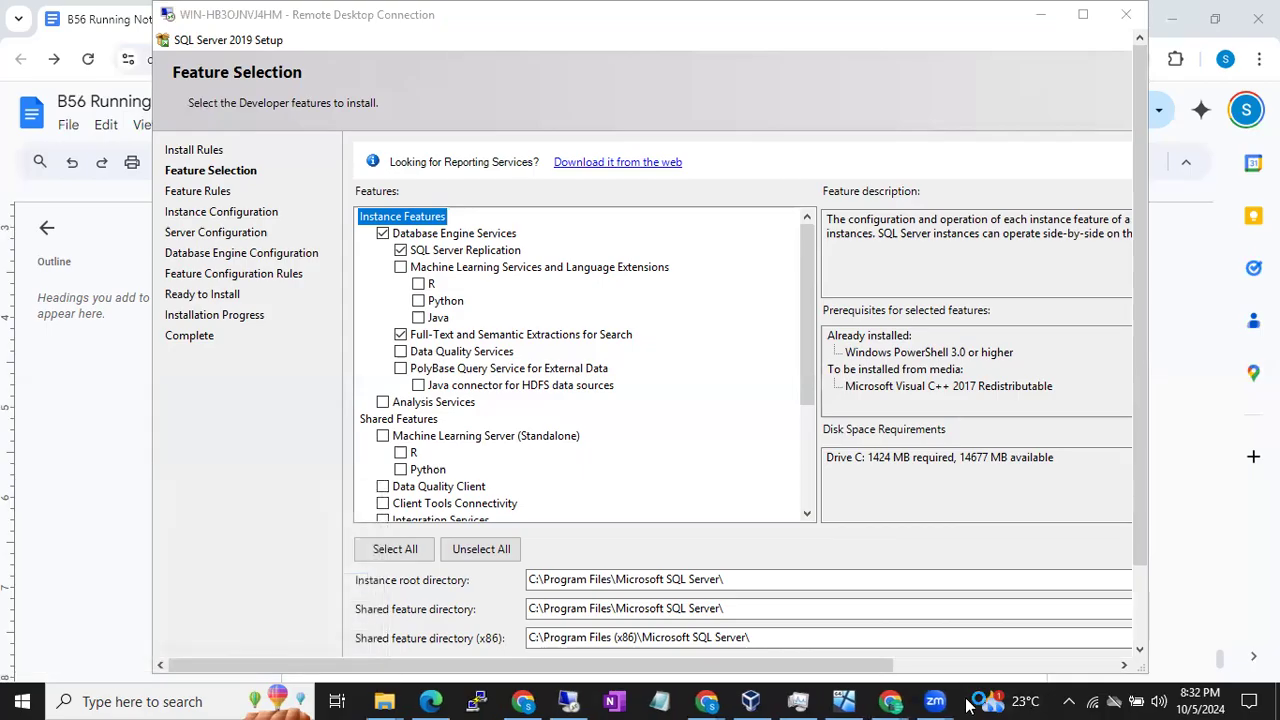
Write "Break for 15min.s" with "Record" on the line below in Notepad, and minimise the Notepad window.
{"action": "type", "text": "Break "}
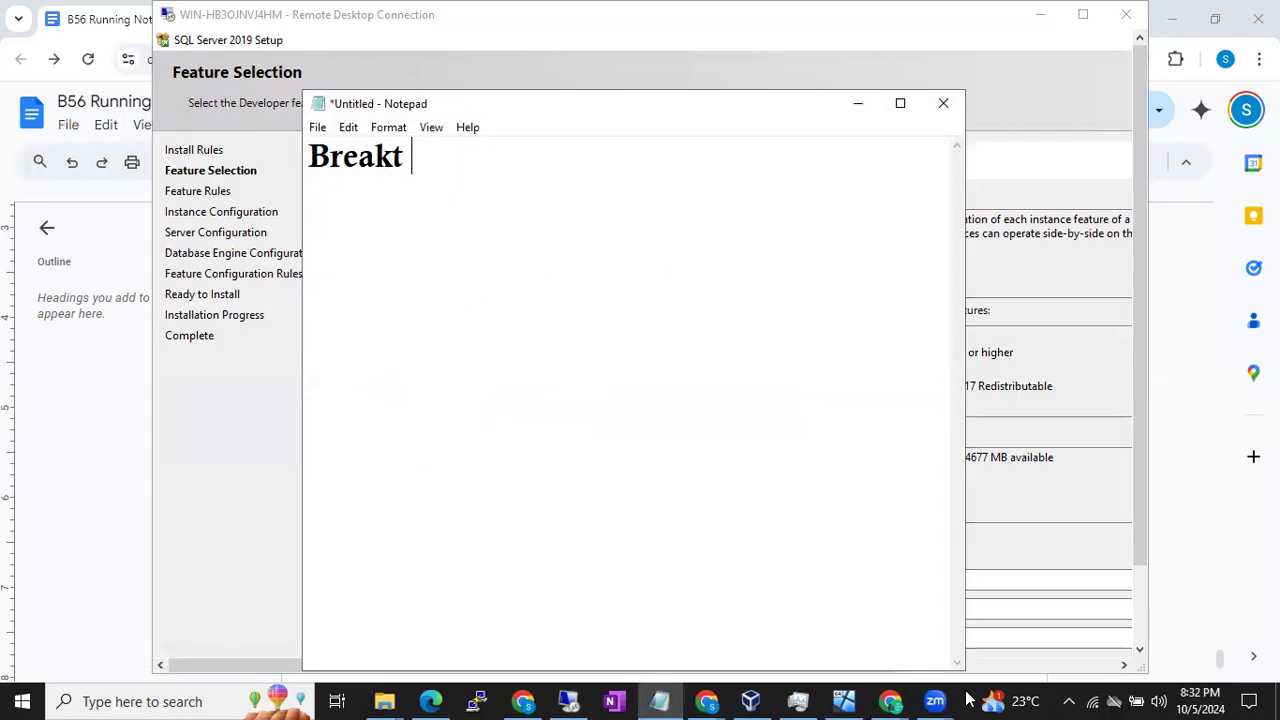
{"action": "type", "text": "for 15min"}
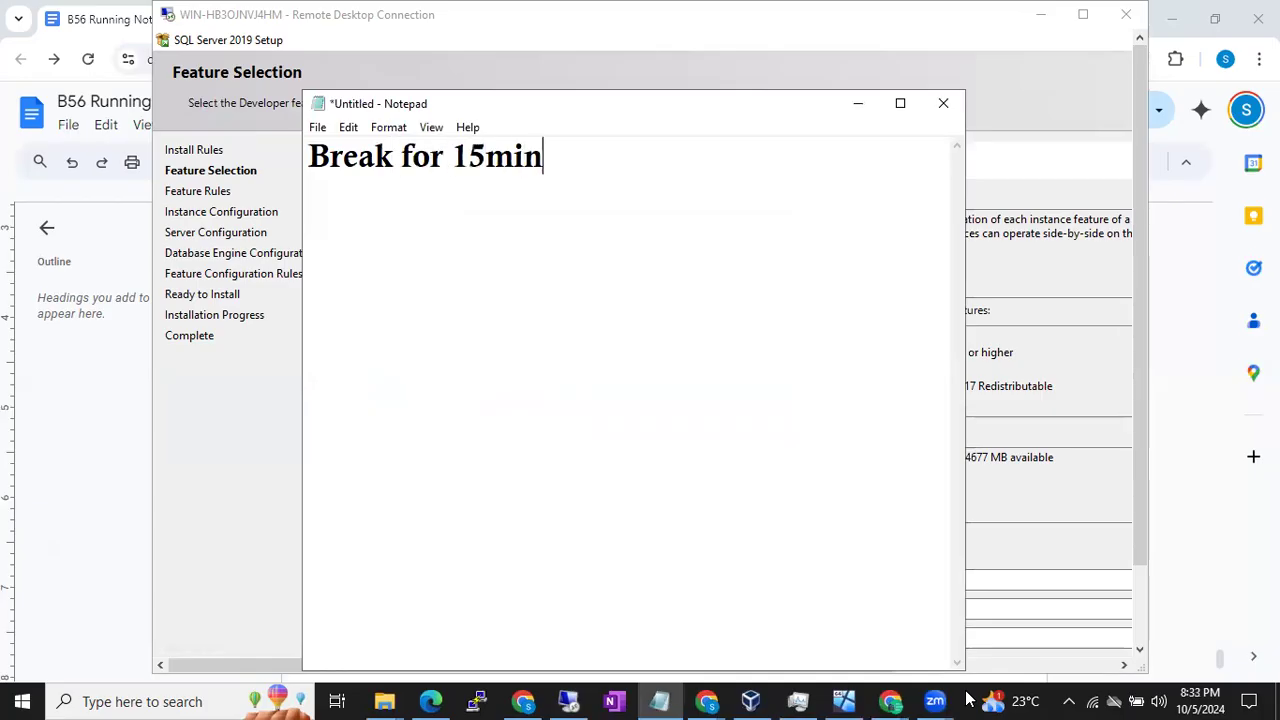
{"action": "type", "text": ".s"}
{"action": "key", "text": "Return"}
{"action": "type", "text": "Record"}
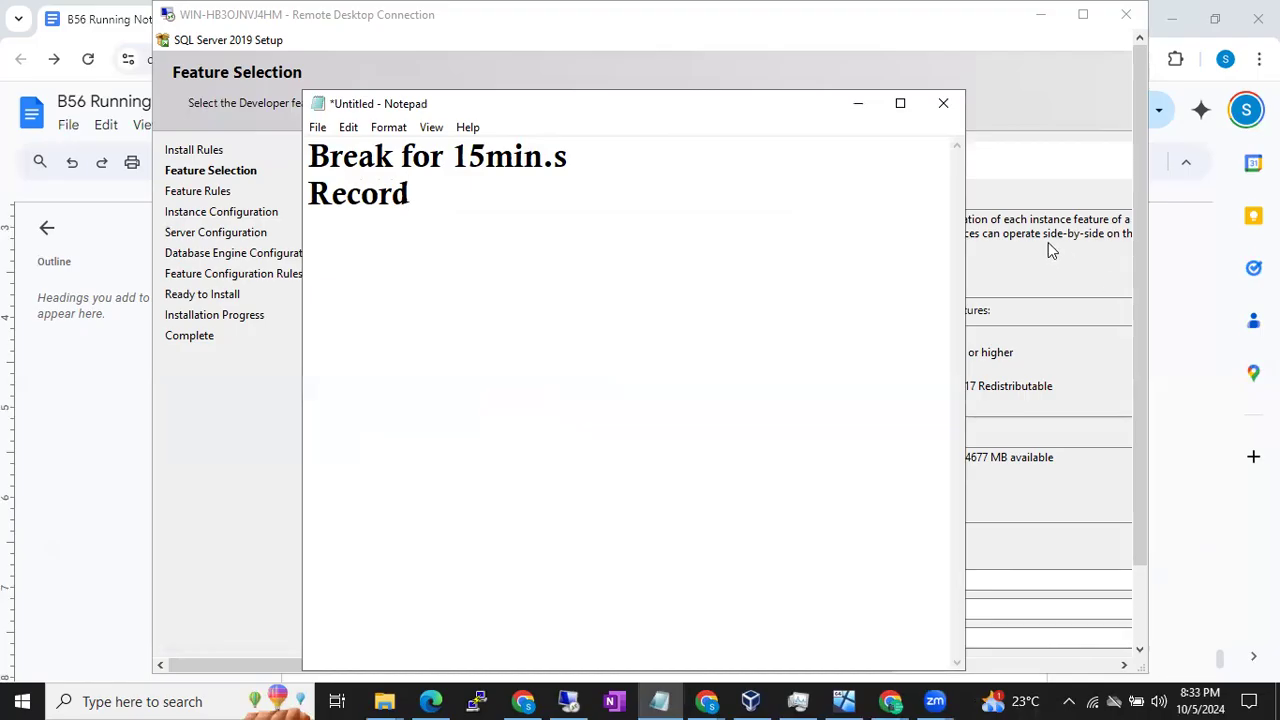
{"action": "left_click", "coordinate": [912, 100]}
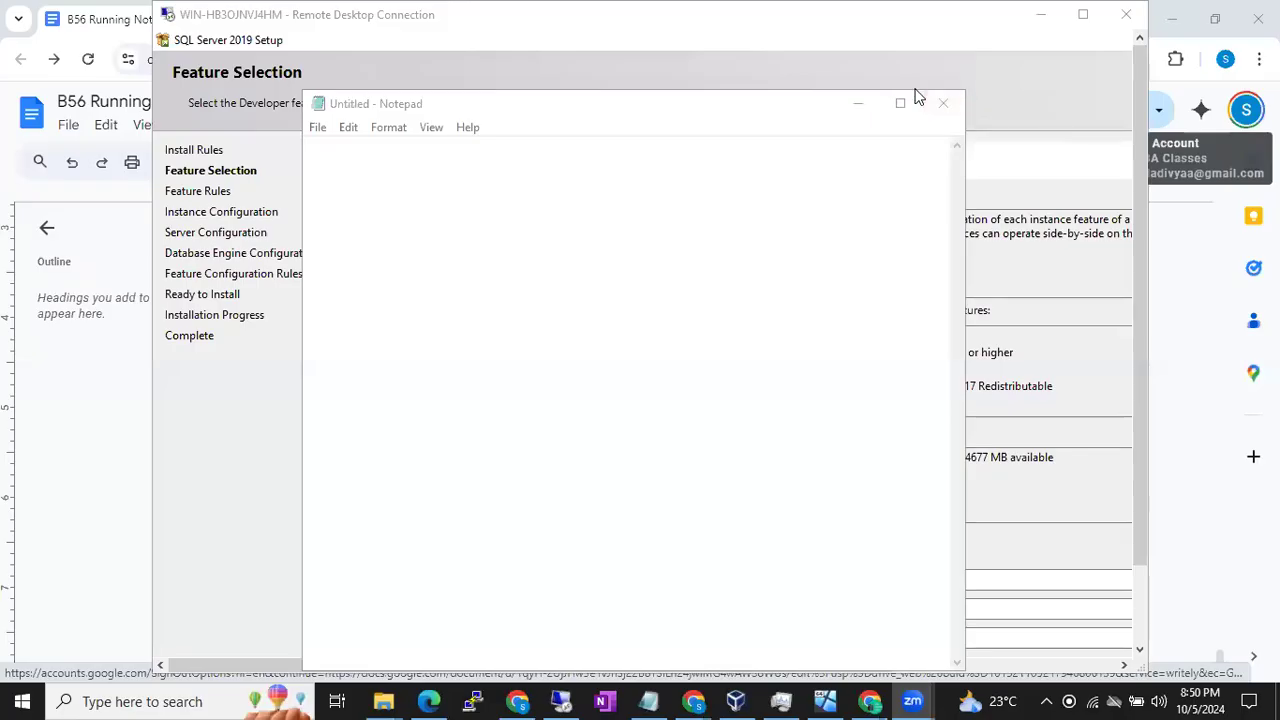
{"action": "left_click", "coordinate": [855, 105]}
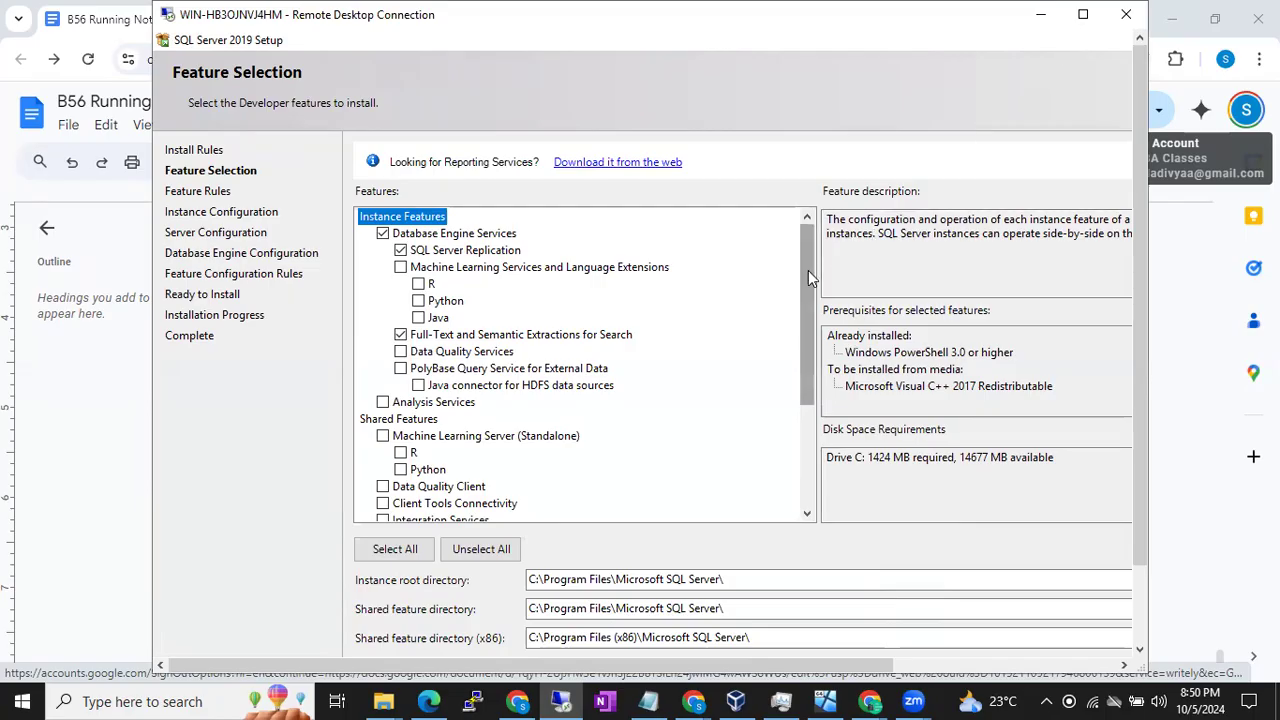
Select the shared features Client Tools Connectivity, Client Tools Backwards Compatibility, Client Tools SDK and SQL Client Connectivity SDK.
{"action": "left_click_drag", "start_coordinate": [808, 272], "coordinate": [815, 245]}
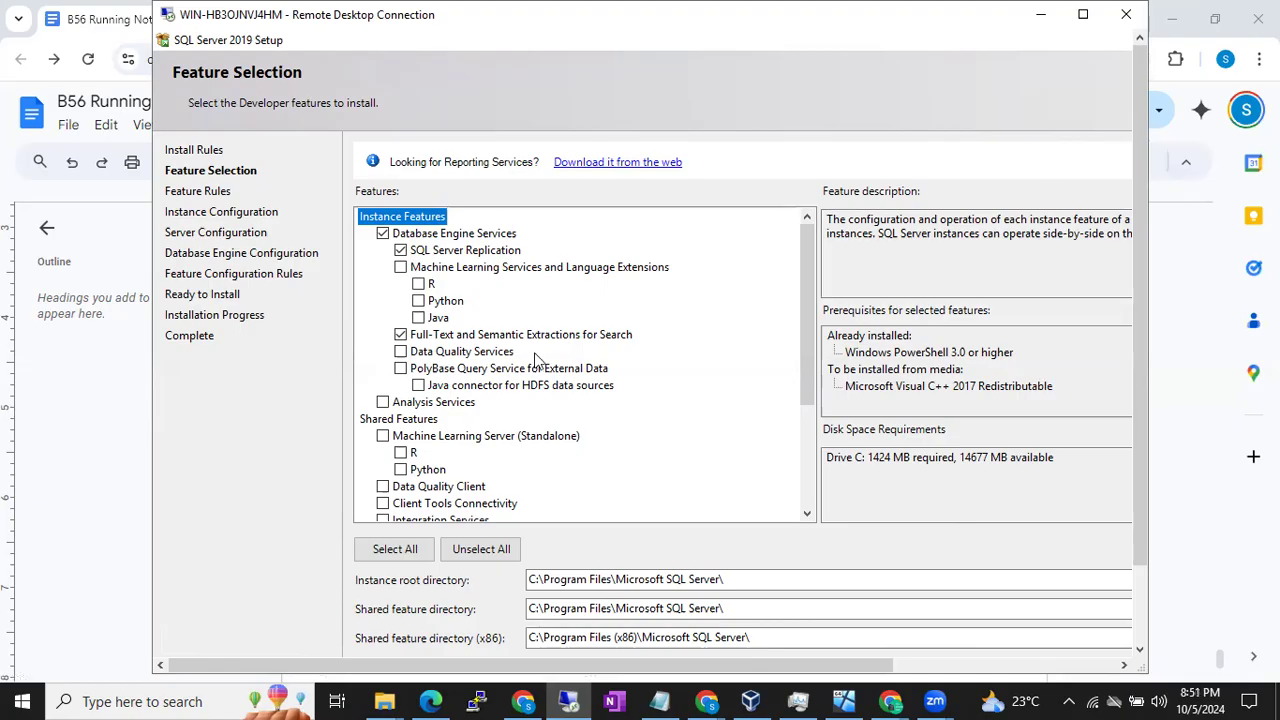
{"action": "left_click_drag", "start_coordinate": [806, 352], "coordinate": [803, 478]}
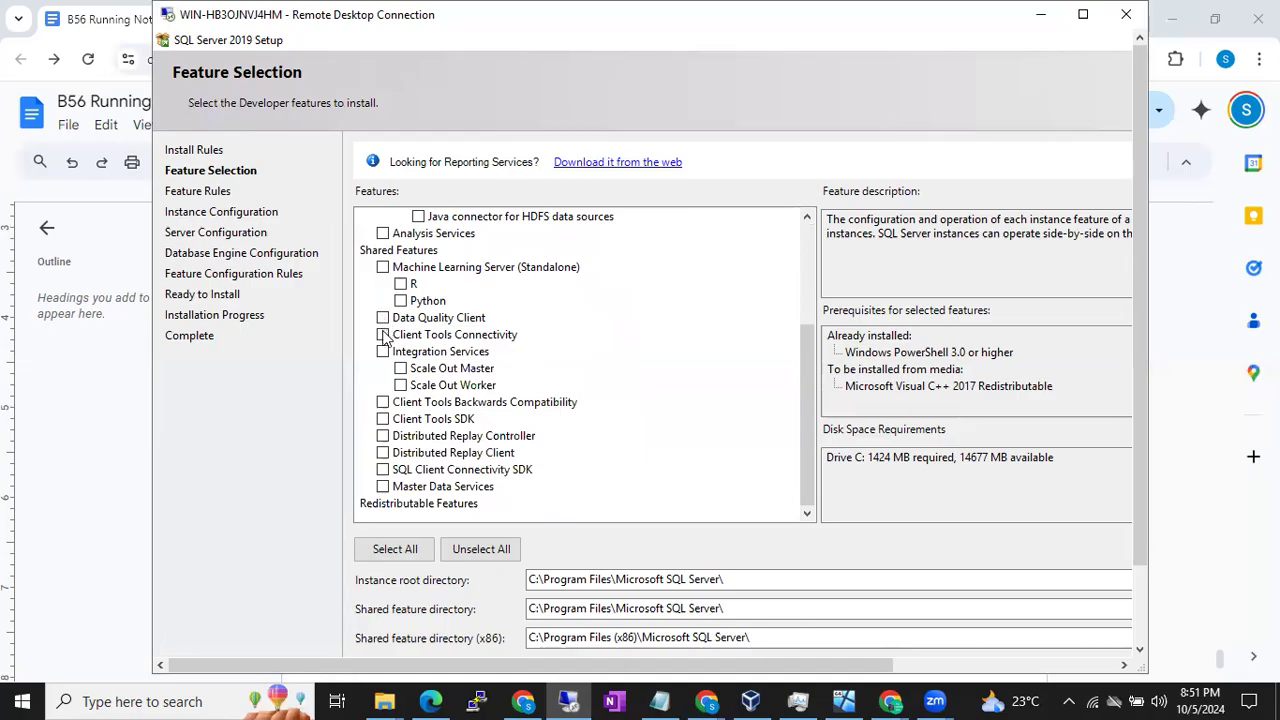
{"action": "left_click", "coordinate": [383, 335]}
{"action": "left_click", "coordinate": [383, 419]}
{"action": "left_click", "coordinate": [383, 470]}
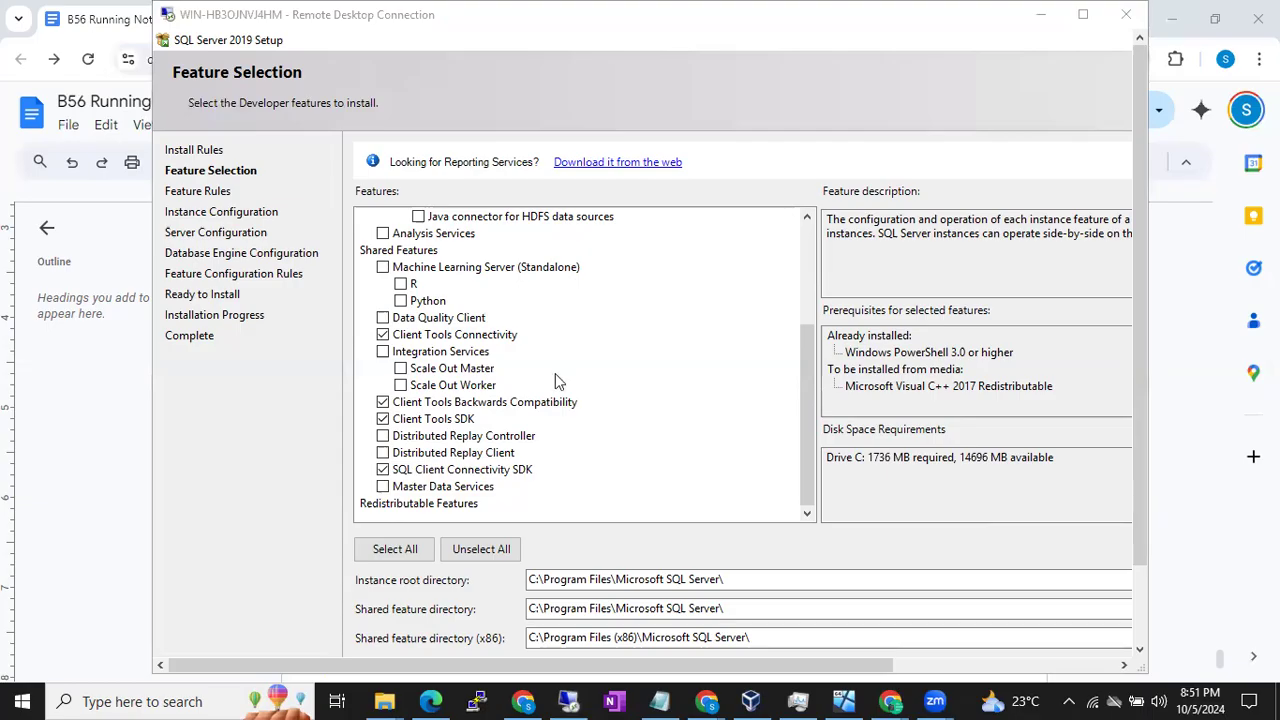
Review the instance and shared features chosen in the SQL Server 2019 feature list.
{"action": "left_click", "coordinate": [806, 352]}
{"action": "left_click_drag", "start_coordinate": [810, 310], "coordinate": [808, 210]}
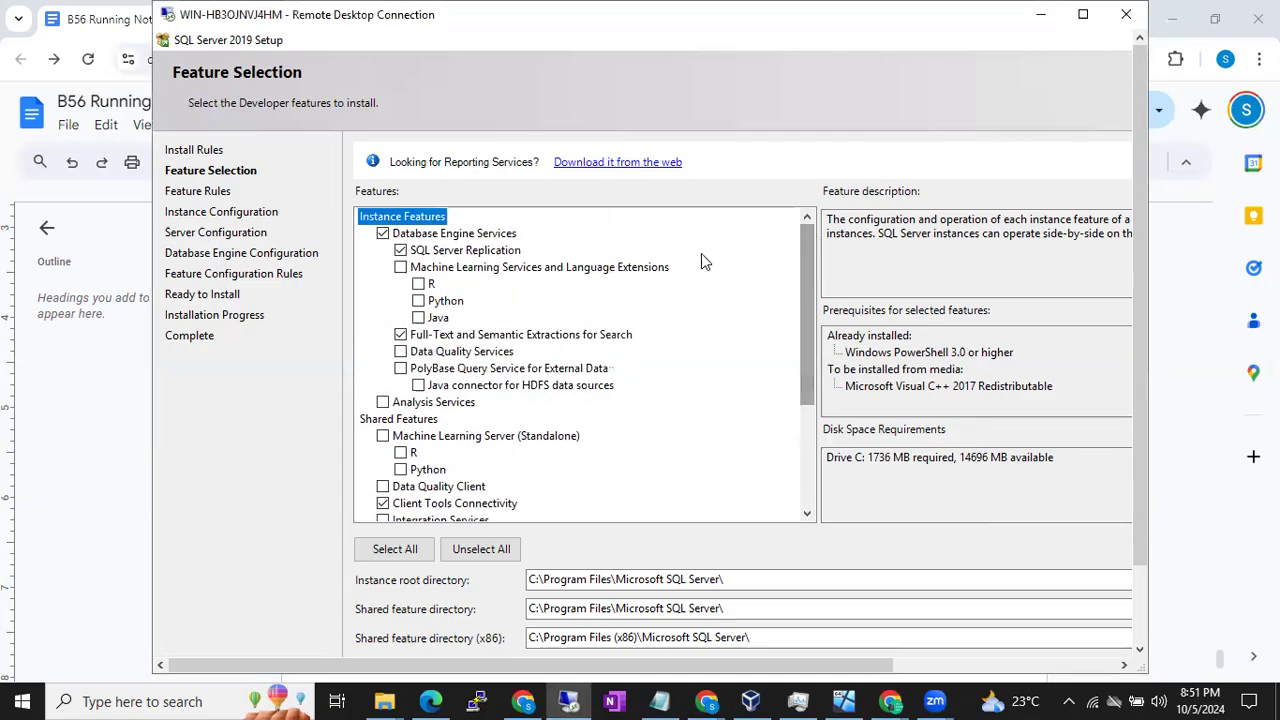
{"action": "left_click", "coordinate": [400, 251]}
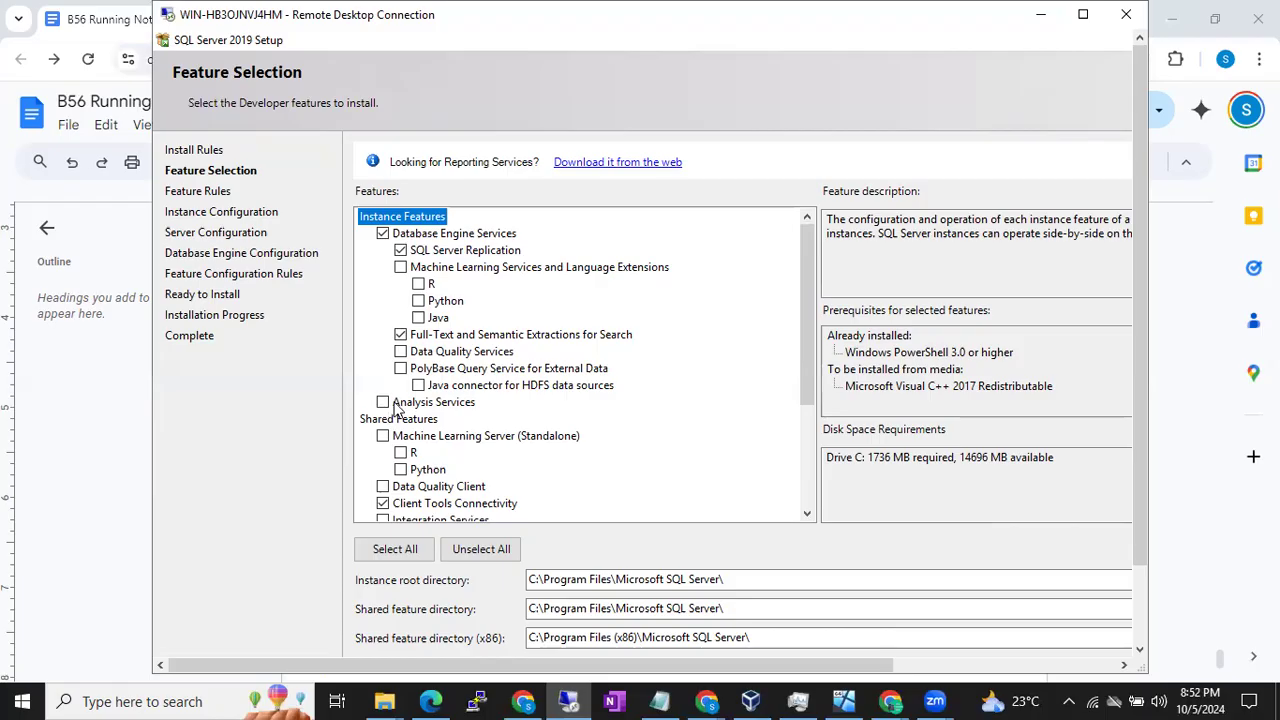
{"action": "scroll", "coordinate": [383, 405], "scroll_direction": "down", "scroll_amount": 3}
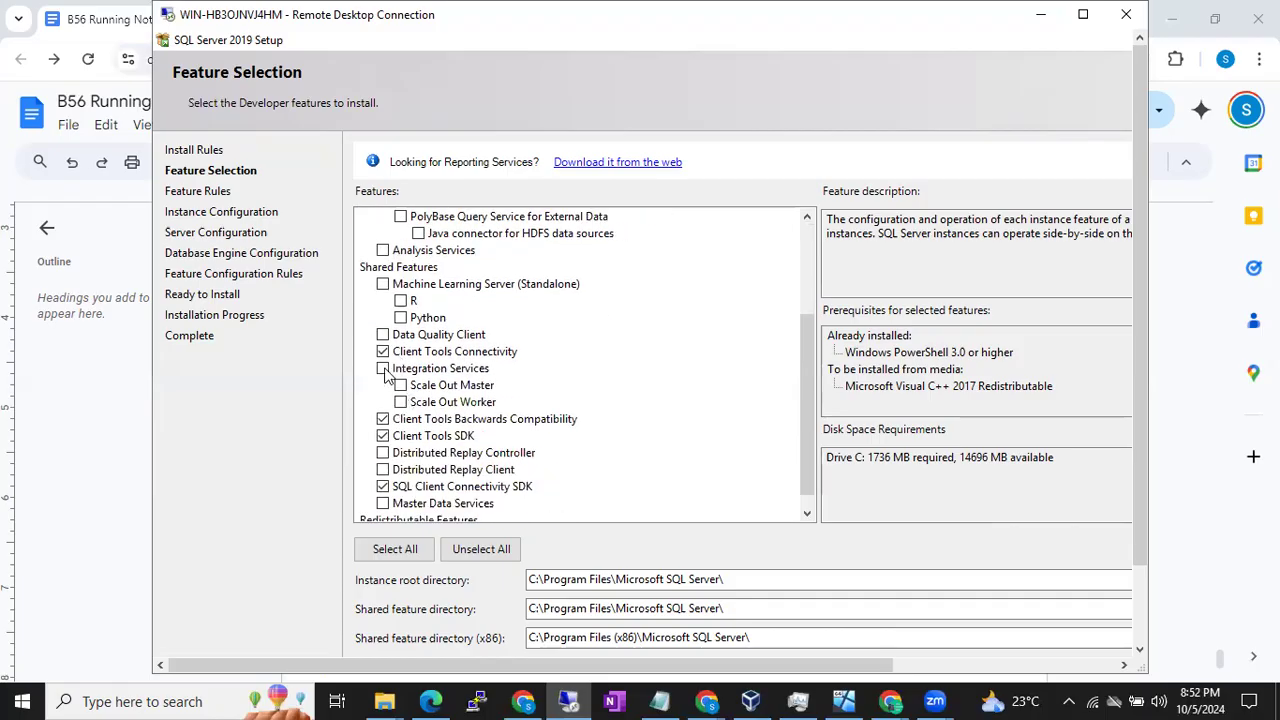
{"action": "scroll", "coordinate": [466, 378], "scroll_direction": "up", "scroll_amount": 1}
{"action": "scroll", "coordinate": [466, 378], "scroll_direction": "up", "scroll_amount": 2}
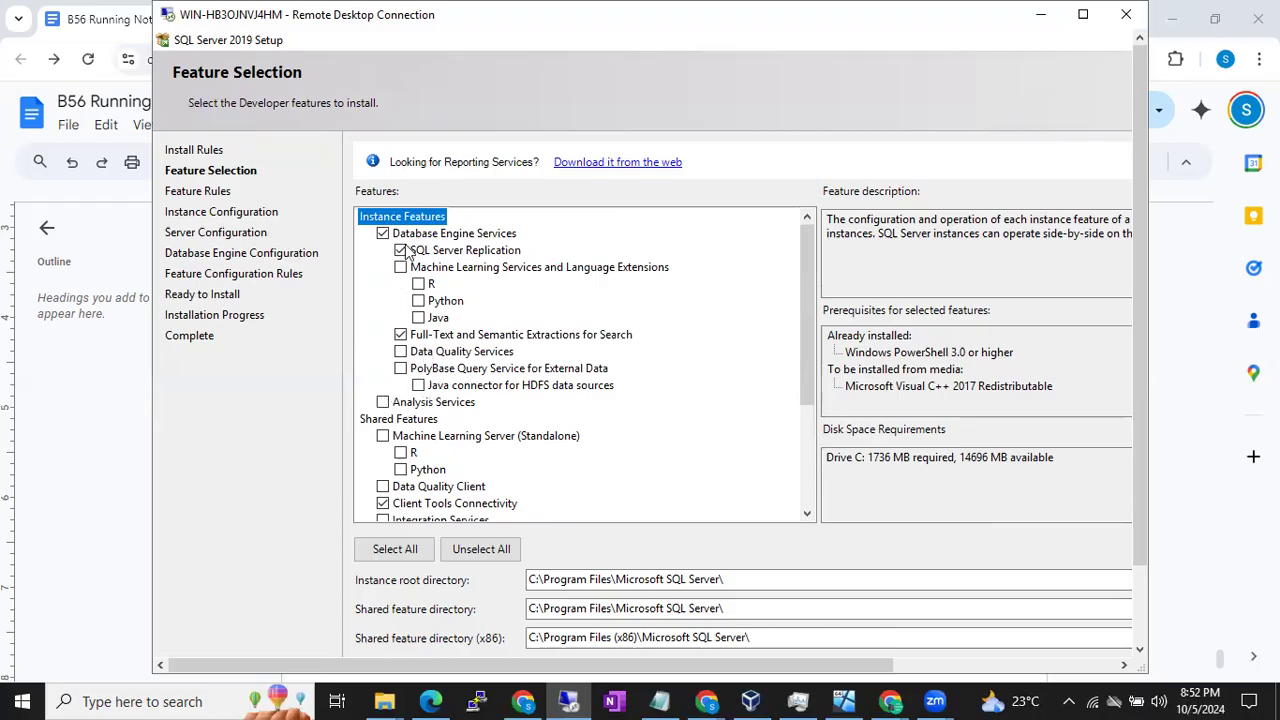
{"action": "scroll", "coordinate": [447, 440], "scroll_direction": "down", "scroll_amount": 2}
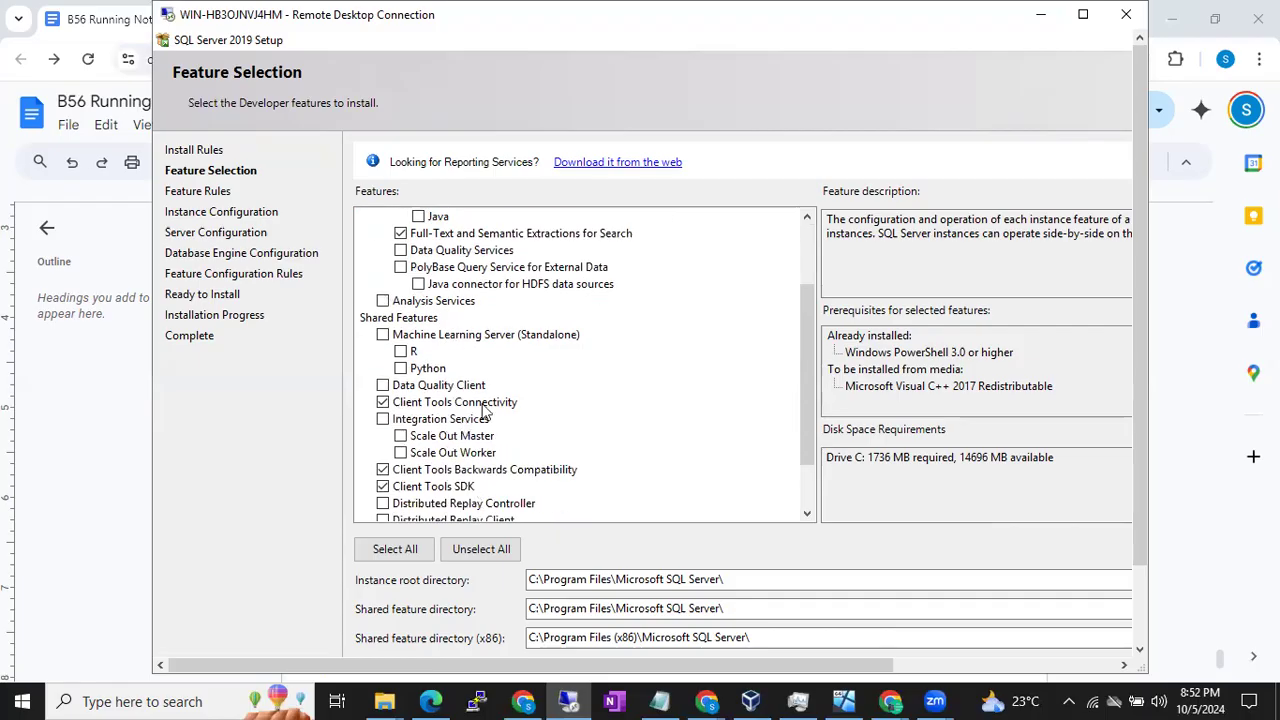
{"action": "scroll", "coordinate": [484, 410], "scroll_direction": "up", "scroll_amount": 2}
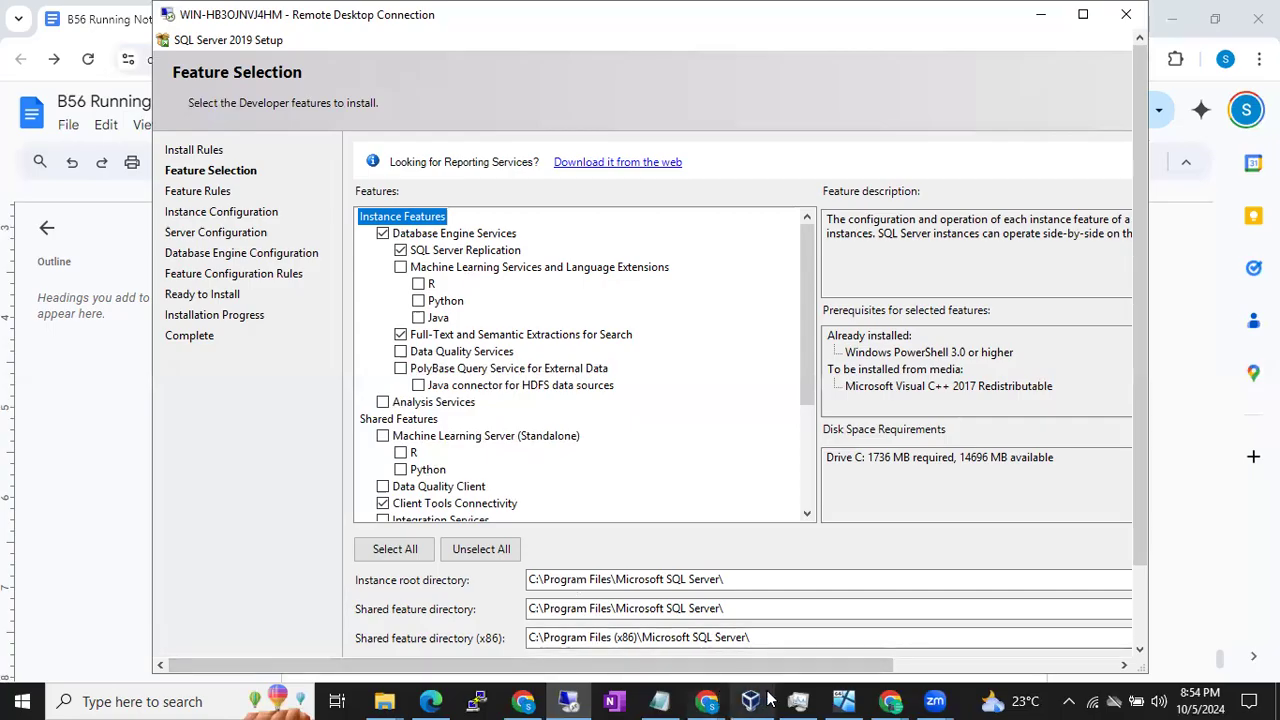
Try adding Analysis Services to the instance features and clear it again.
{"action": "left_click", "coordinate": [570, 700]}
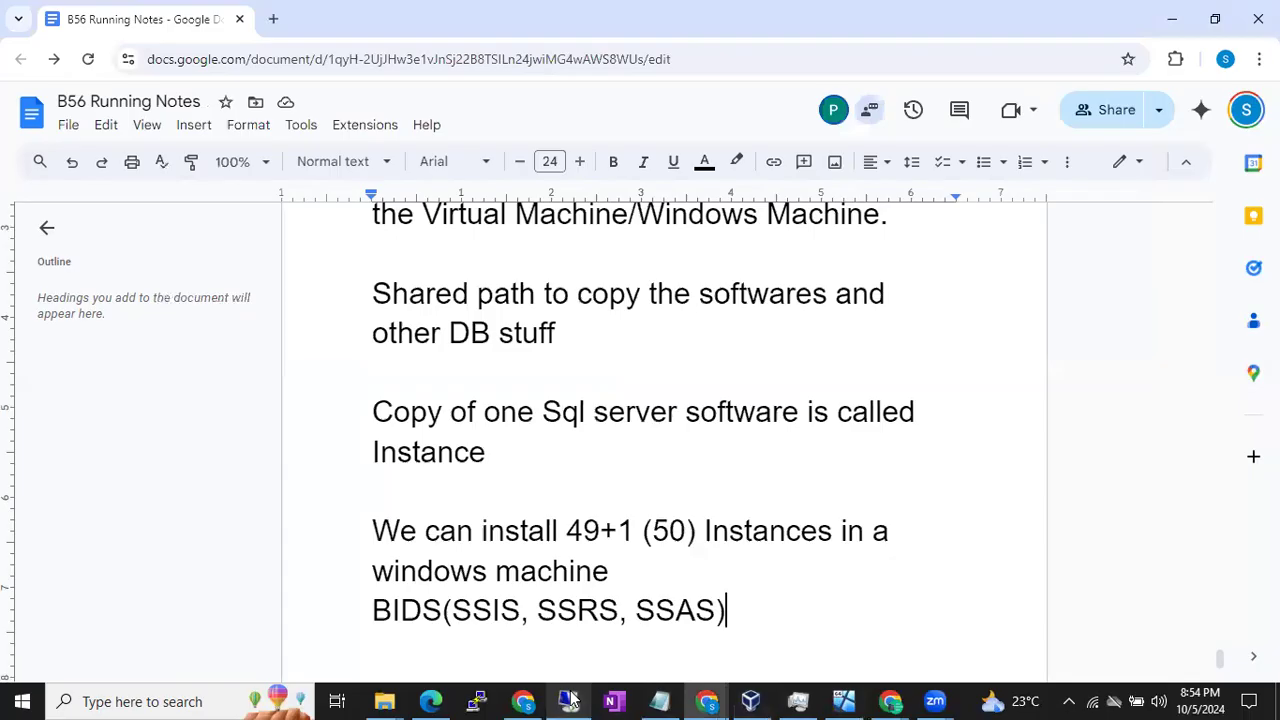
{"action": "left_click", "coordinate": [570, 700]}
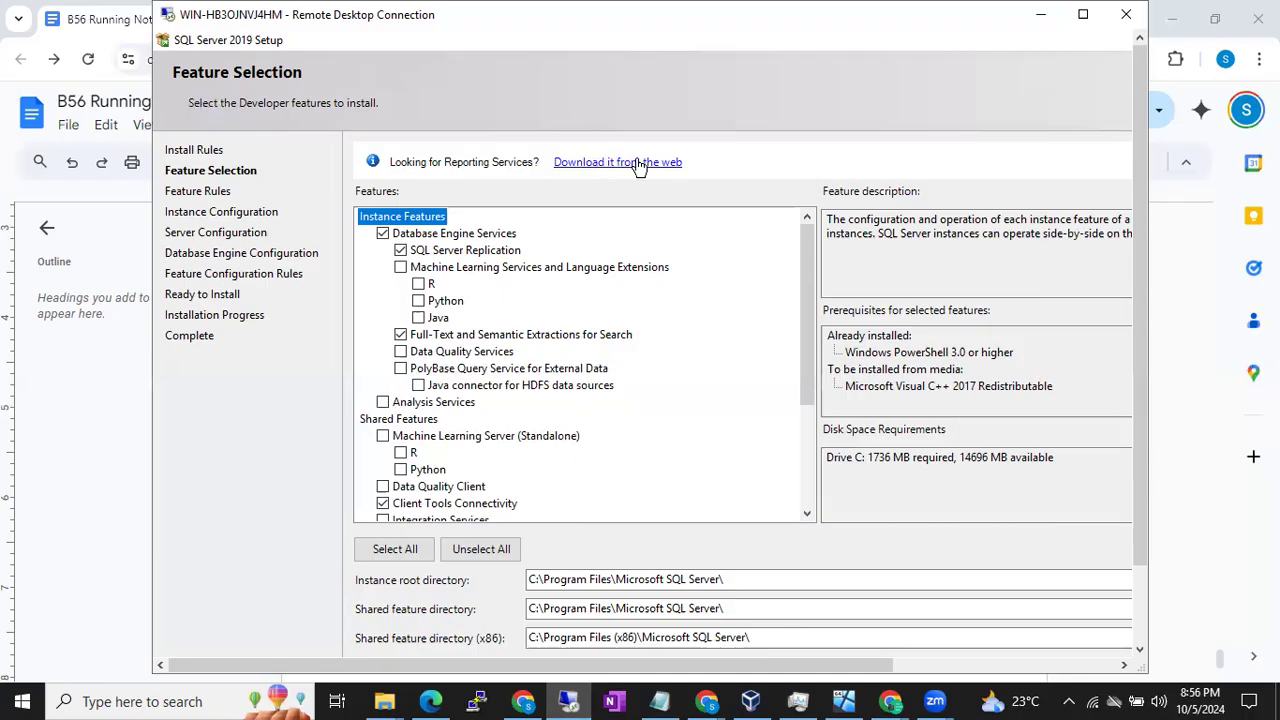
{"action": "left_click", "coordinate": [385, 402]}
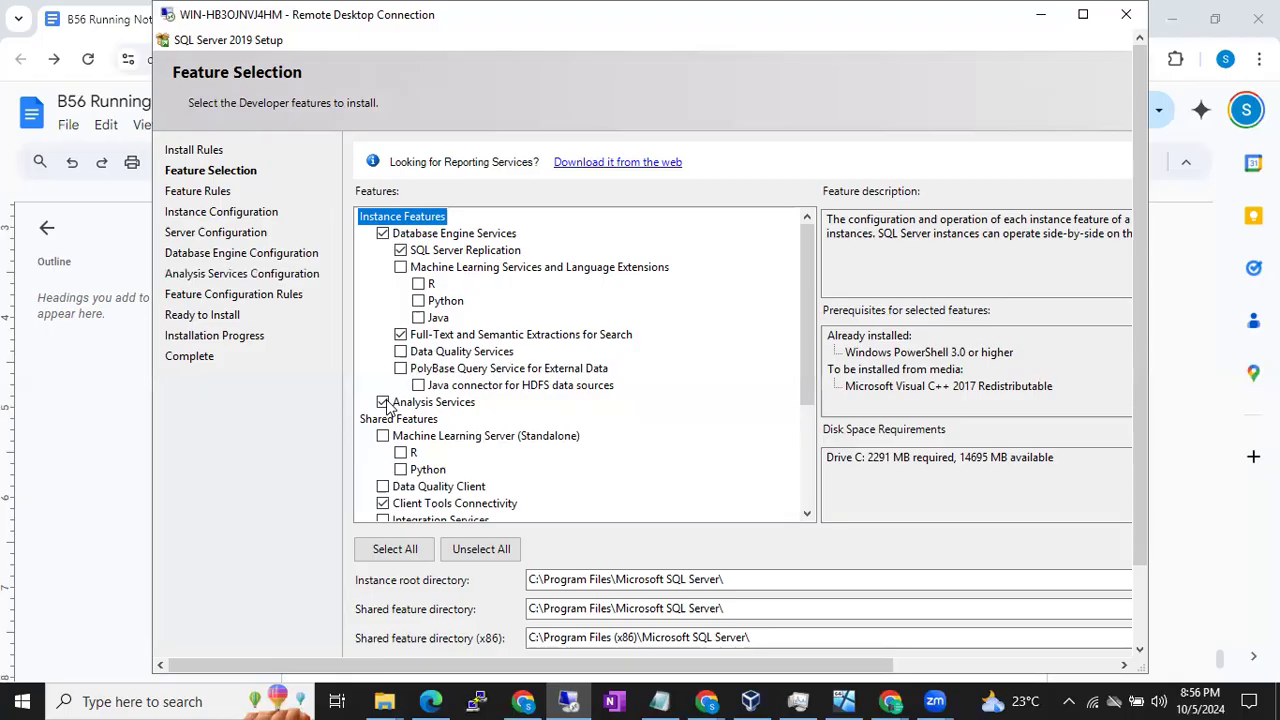
{"action": "left_click", "coordinate": [385, 402]}
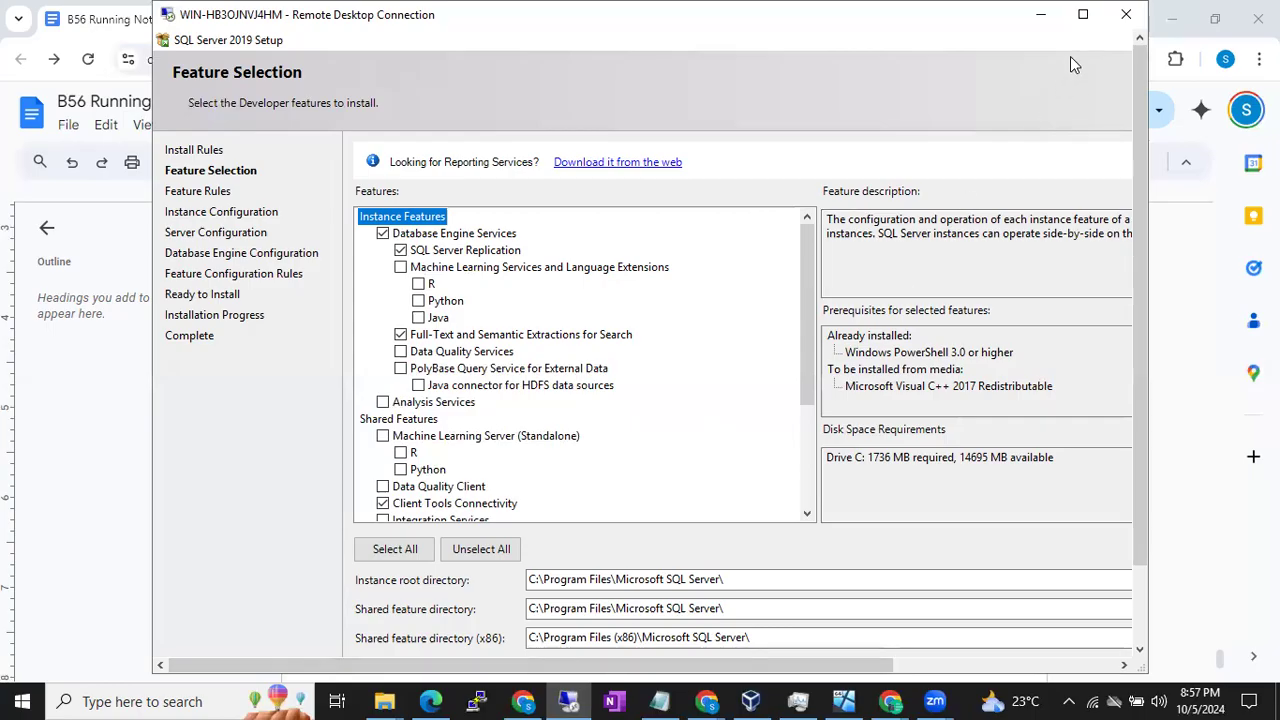
Show the remote desktop session full screen and review the complete feature list in SQL Server 2019 Setup.
{"action": "left_click", "coordinate": [1089, 14]}
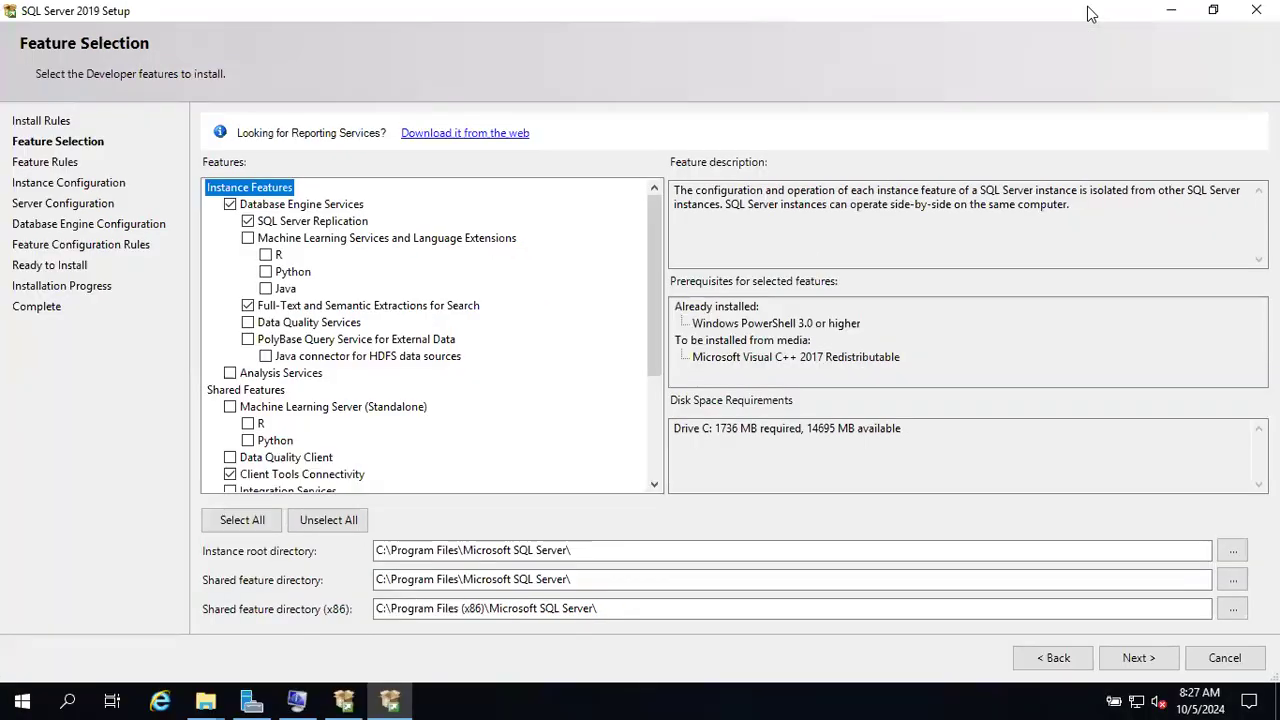
{"action": "left_click", "coordinate": [1171, 10]}
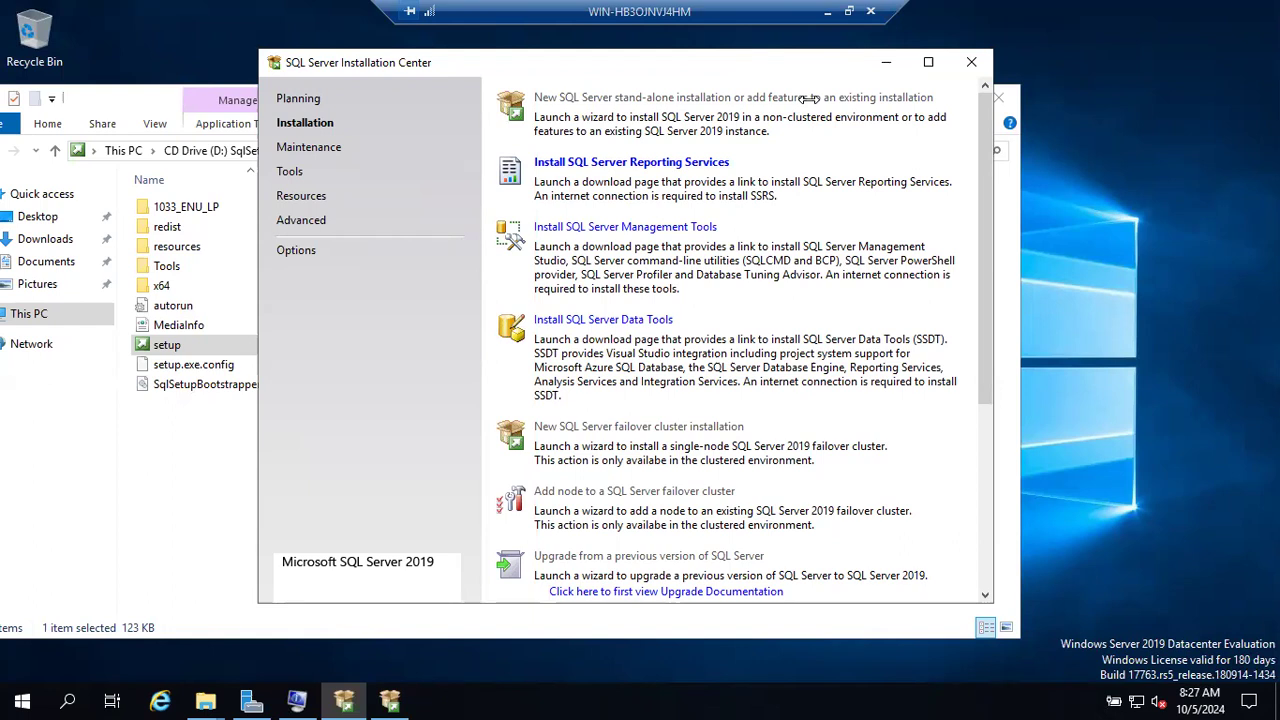
{"action": "left_click", "coordinate": [388, 700]}
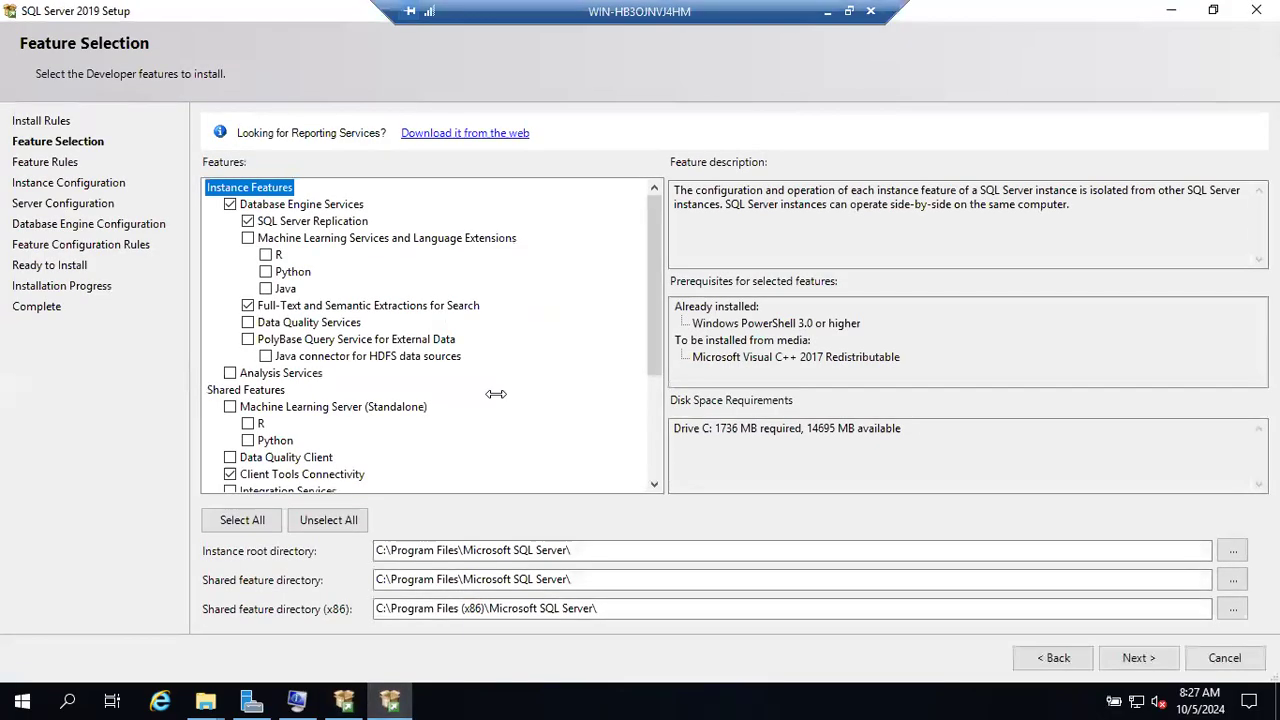
{"action": "left_click_drag", "start_coordinate": [655, 325], "coordinate": [653, 469]}
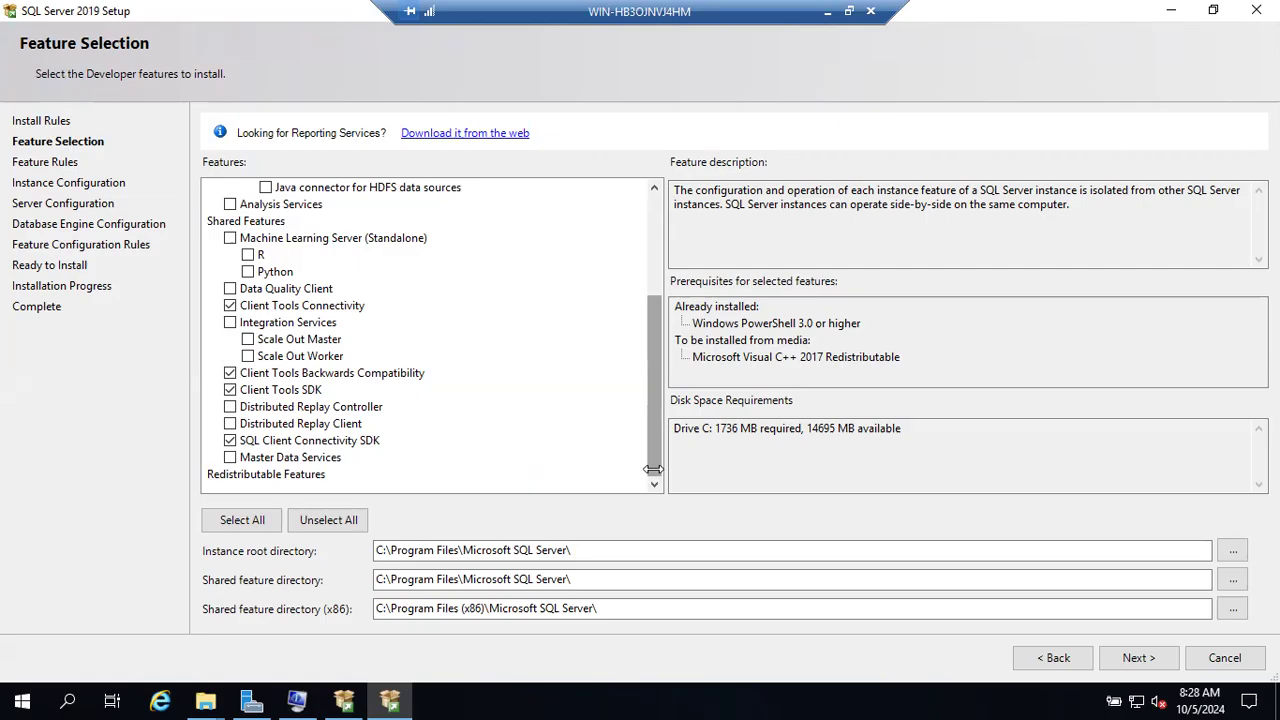
{"action": "scroll", "coordinate": [381, 268], "scroll_direction": "up", "scroll_amount": 4}
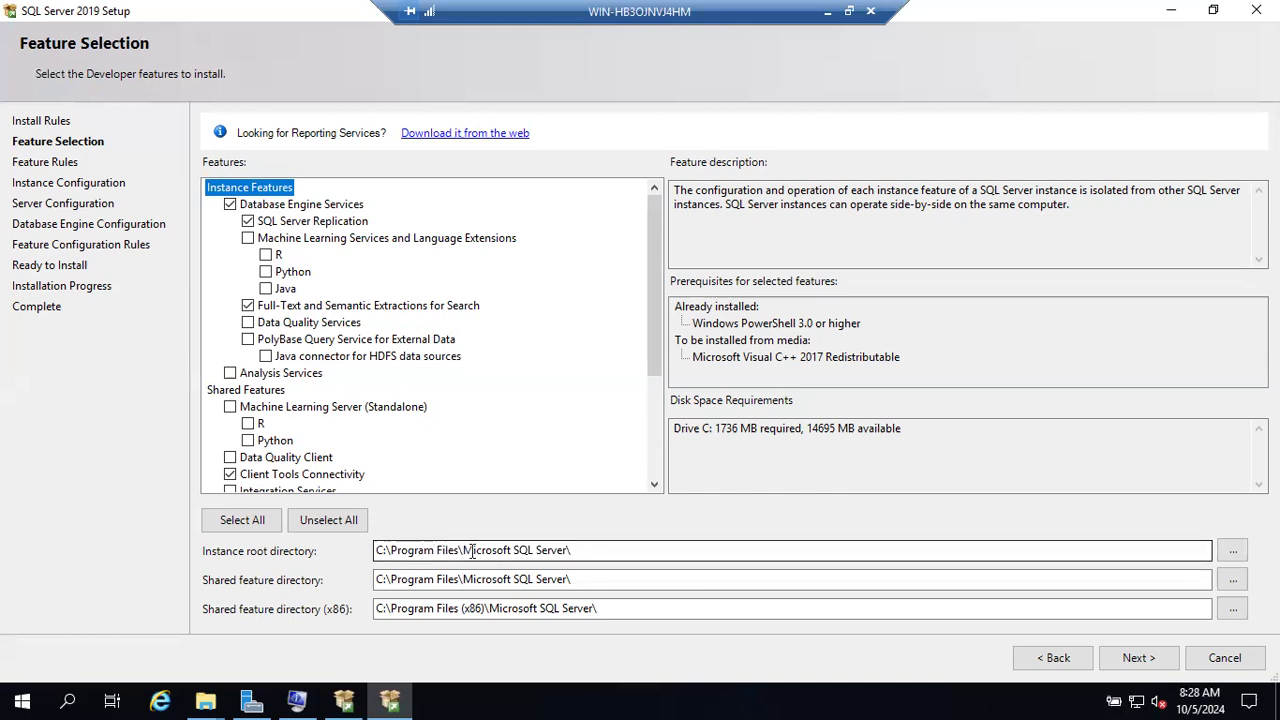
Check the instance root and shared feature directories, keep the default paths and continue to Instance Configuration.
{"action": "left_click_drag", "start_coordinate": [572, 550], "coordinate": [360, 545]}
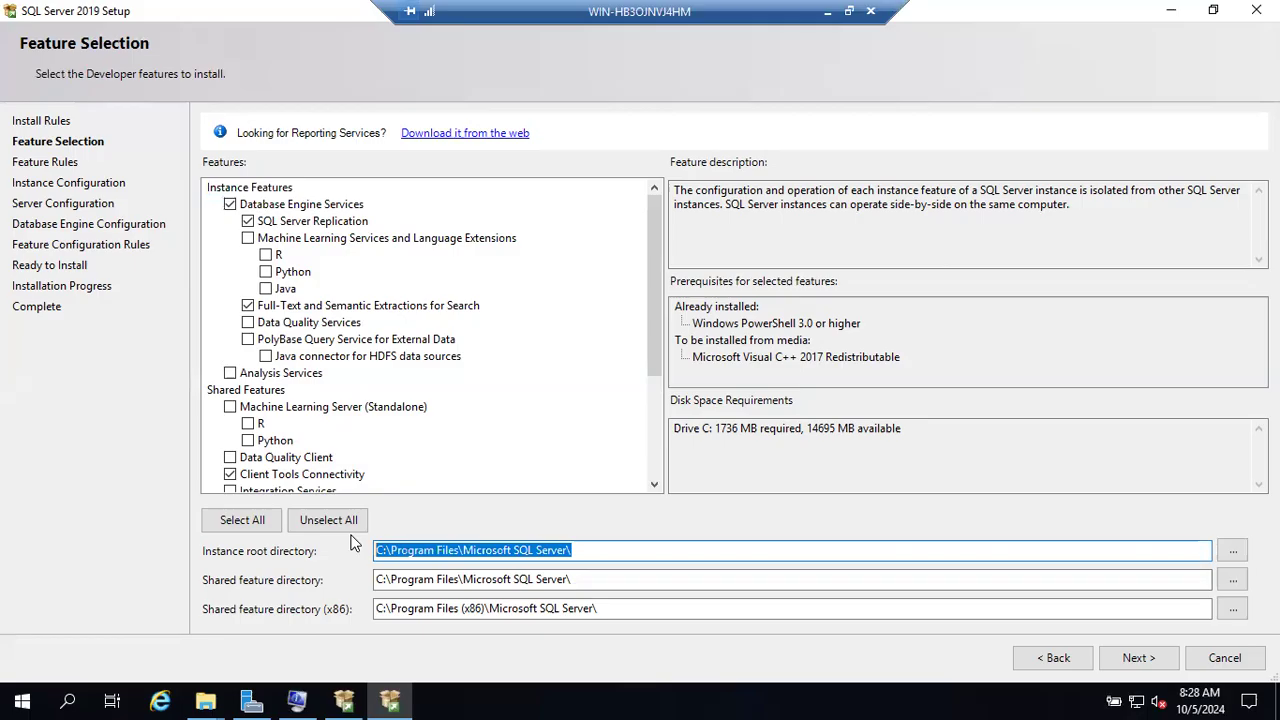
{"action": "left_click", "coordinate": [434, 550]}
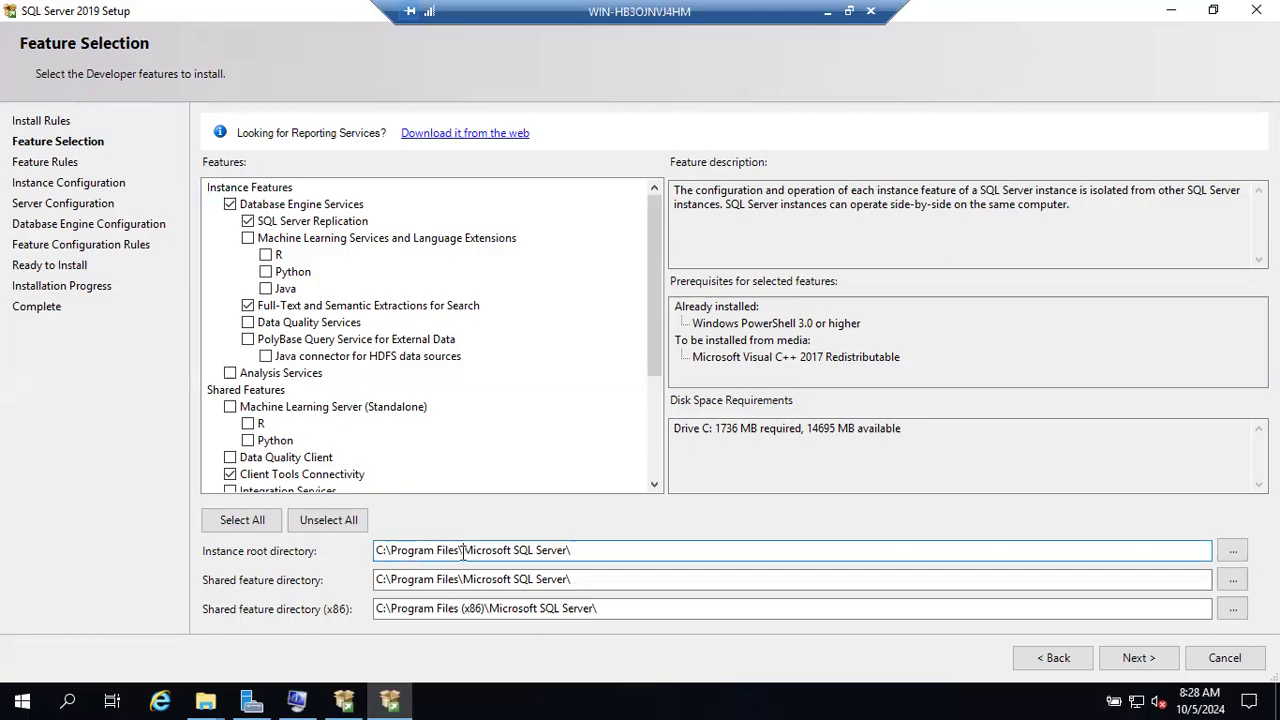
{"action": "left_click_drag", "start_coordinate": [463, 550], "coordinate": [362, 546]}
{"action": "left_click", "coordinate": [474, 550]}
{"action": "left_click_drag", "start_coordinate": [474, 550], "coordinate": [574, 550]}
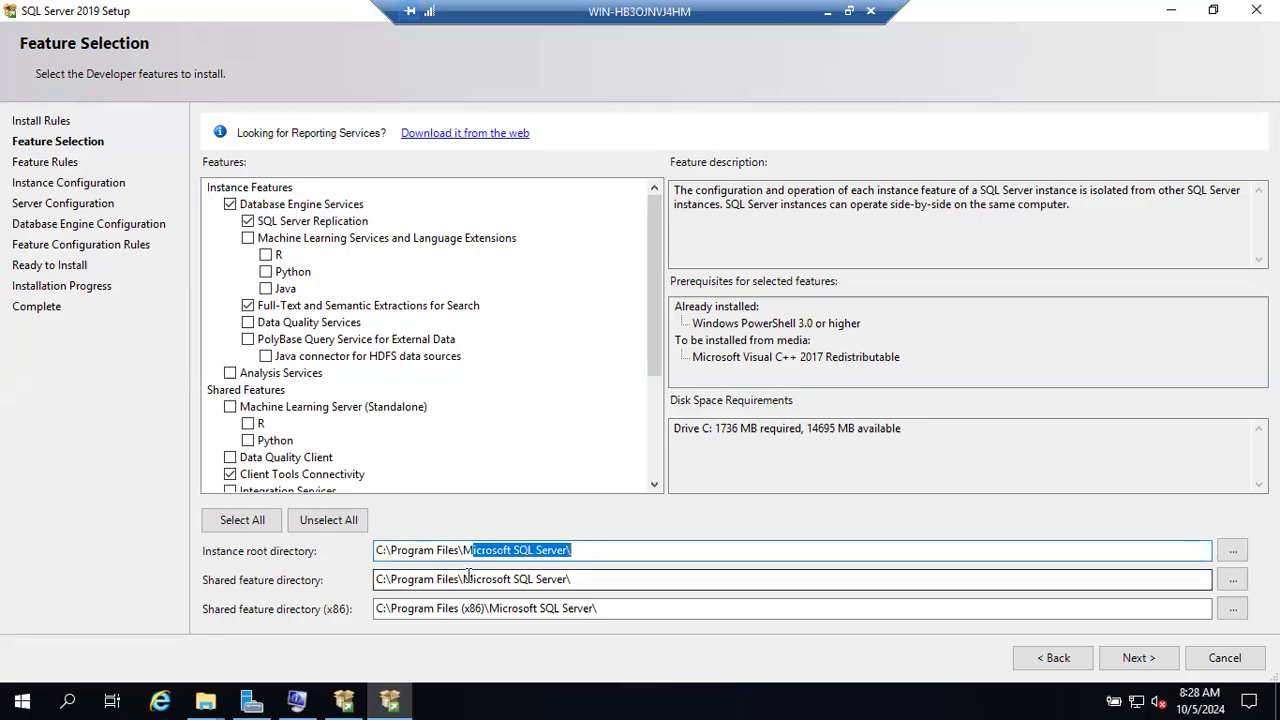
{"action": "left_click_drag", "start_coordinate": [468, 575], "coordinate": [586, 590]}
{"action": "left_click_drag", "start_coordinate": [489, 608], "coordinate": [623, 594]}
{"action": "left_click", "coordinate": [634, 581]}
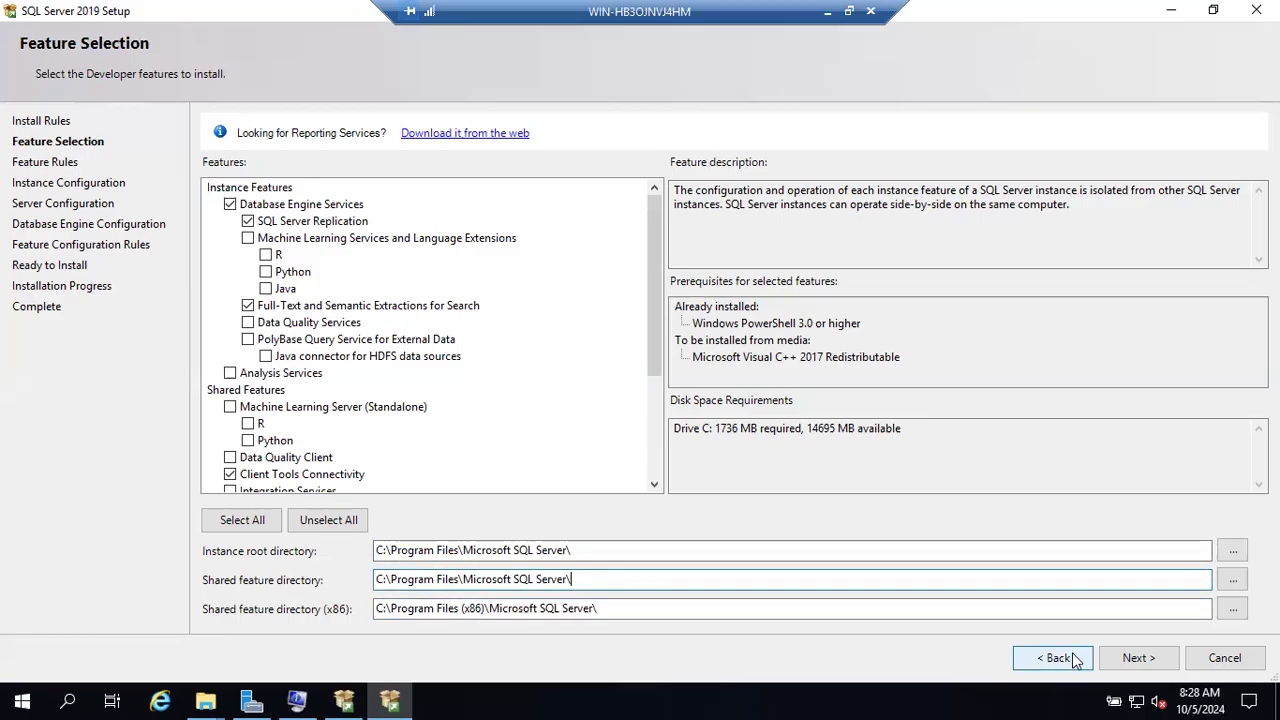
{"action": "left_click", "coordinate": [1132, 660]}
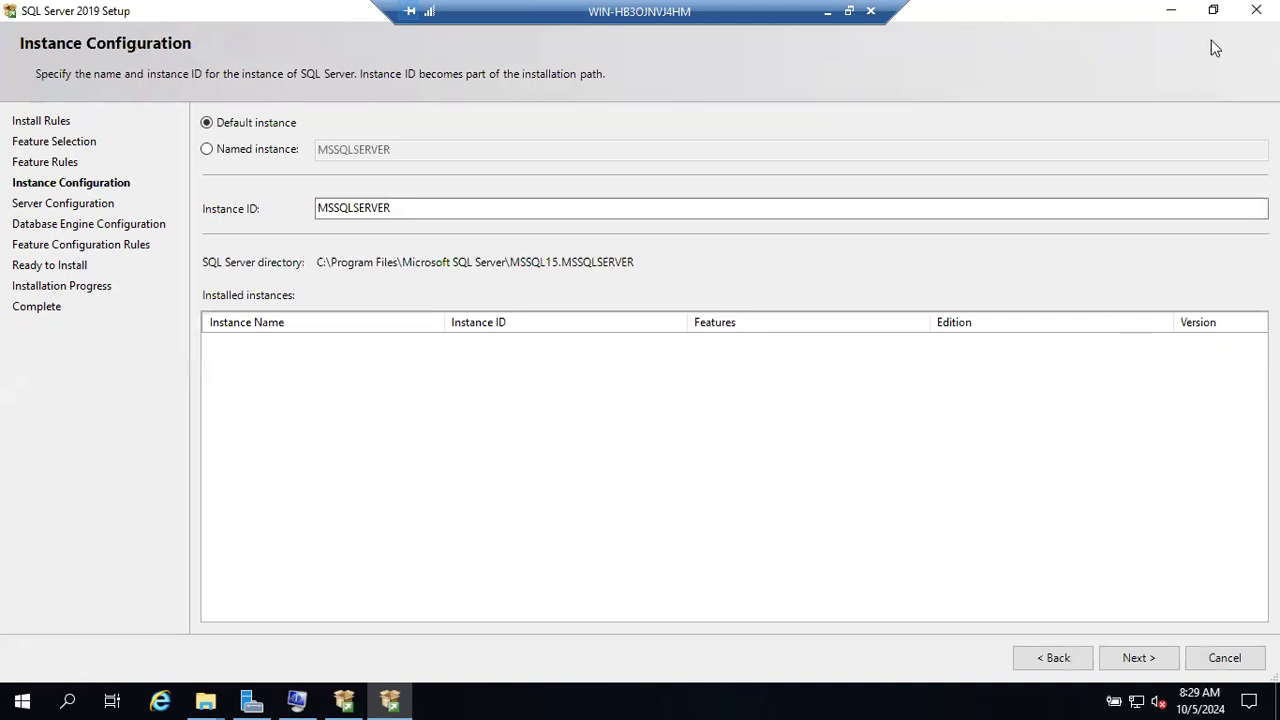
Restore the setup window to its smaller size and minimise the remote session to return to the B56 Running Notes document in Chrome.
{"action": "left_click", "coordinate": [1213, 10]}
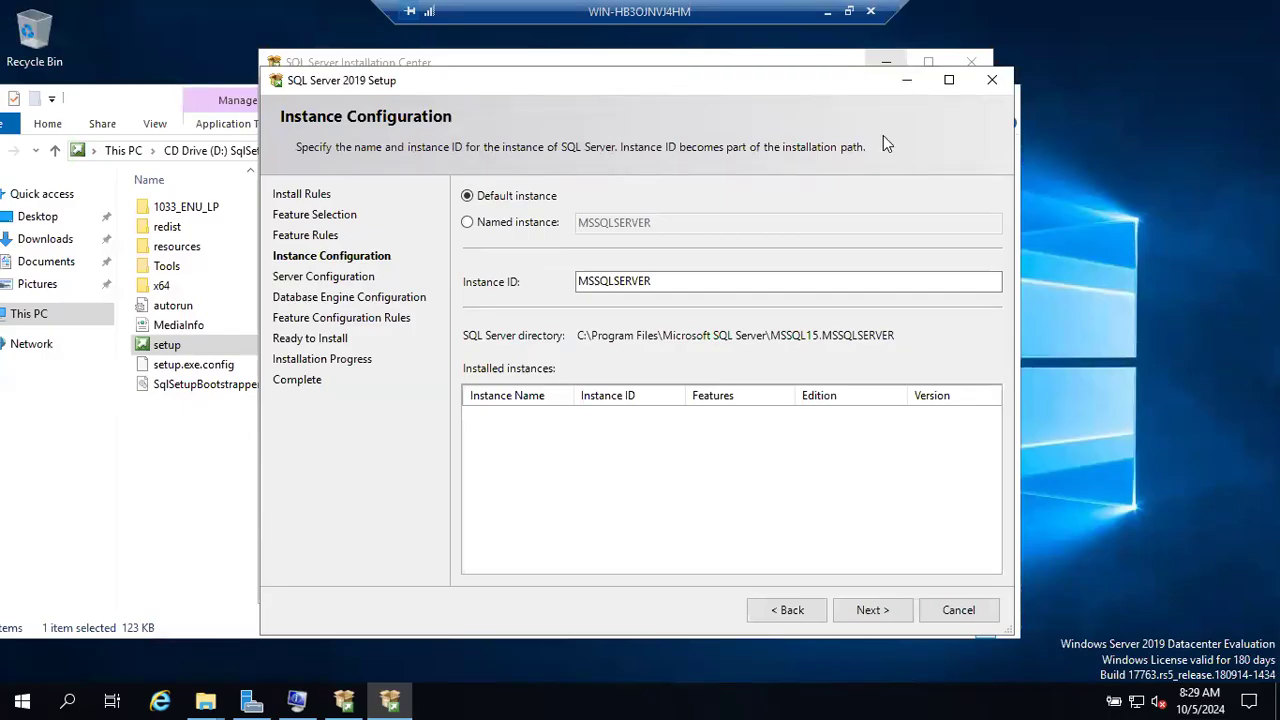
{"action": "left_click_drag", "start_coordinate": [448, 8], "coordinate": [801, 4]}
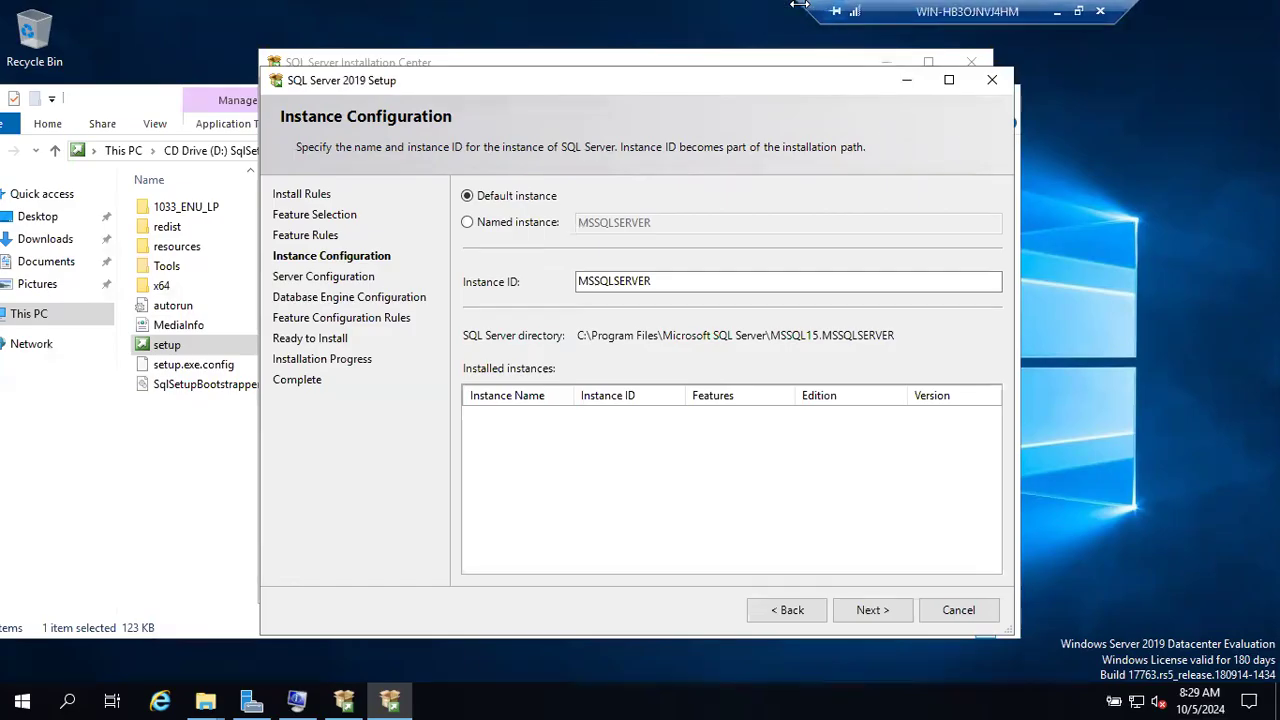
{"action": "left_click", "coordinate": [1058, 14]}
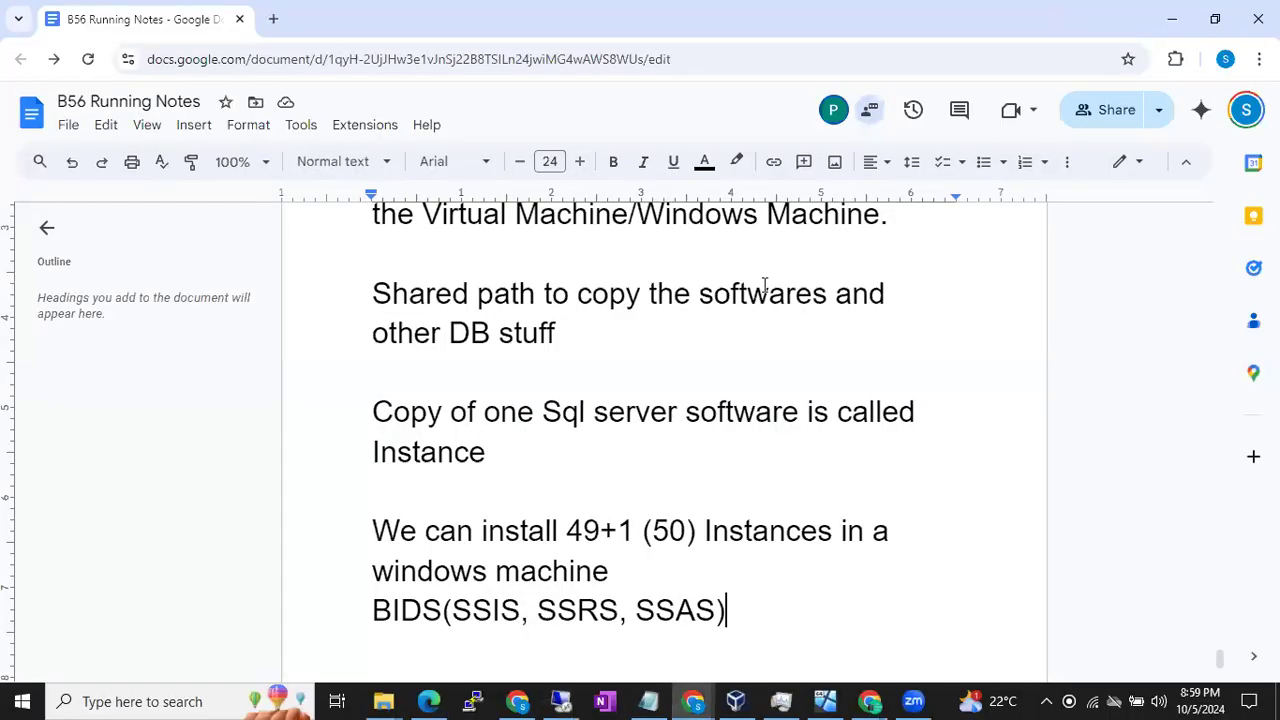
Add the lines "1 Default Instance" and "49 Named Instances" below the BIDS line in the notes.
{"action": "left_click", "coordinate": [569, 529]}
{"action": "left_click_drag", "start_coordinate": [590, 527], "coordinate": [632, 524]}
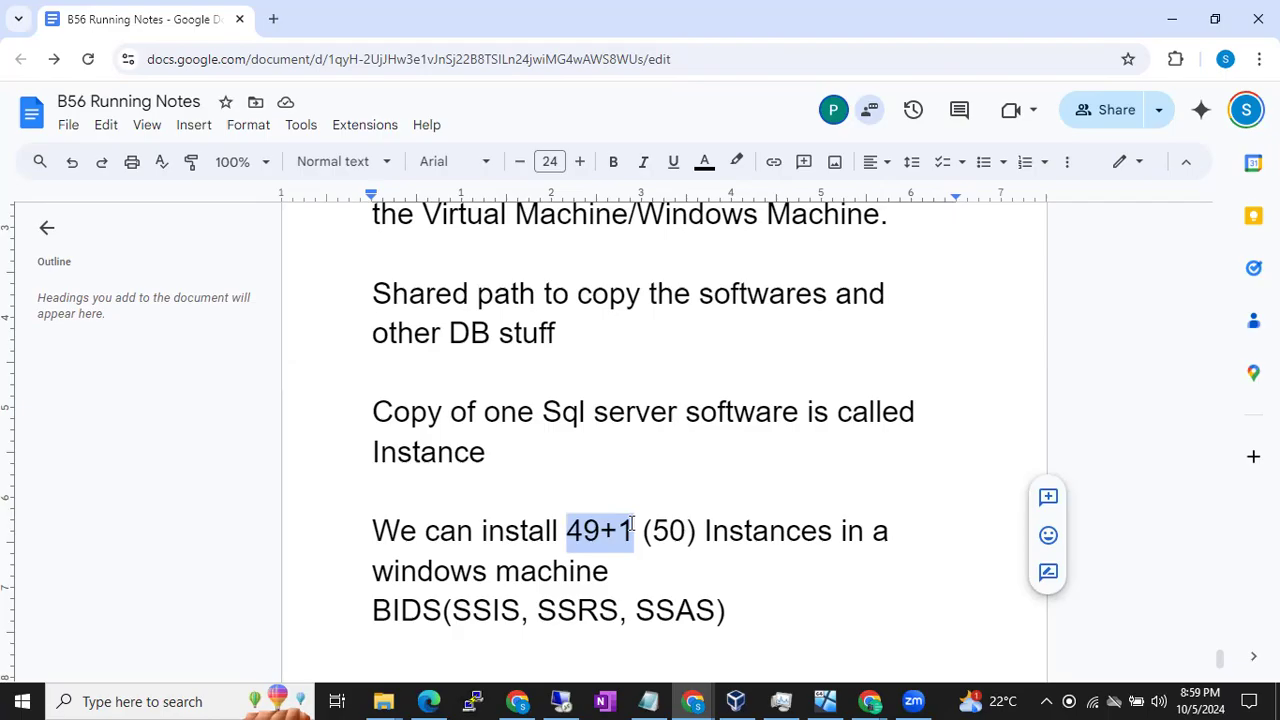
{"action": "left_click", "coordinate": [758, 610]}
{"action": "key", "text": "Return"}
{"action": "type", "text": "1 Default Instance"}
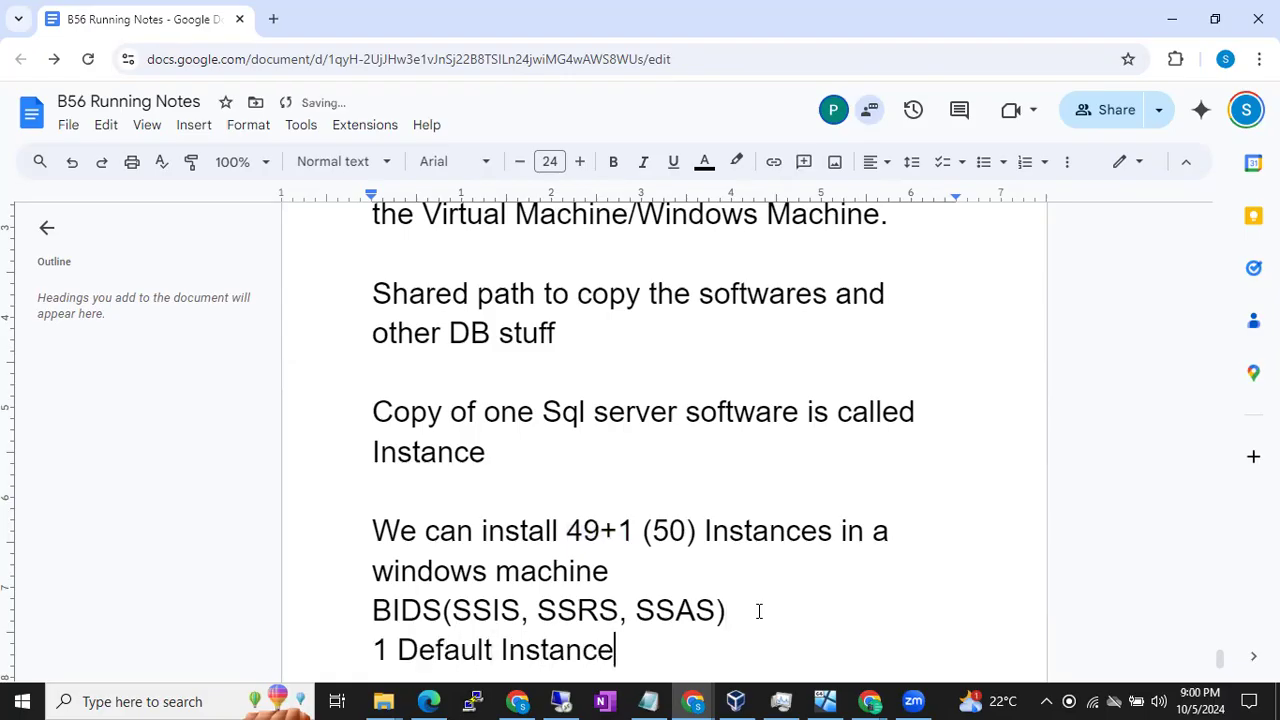
{"action": "key", "text": "Return"}
{"action": "type", "text": "49 Named Ins"}
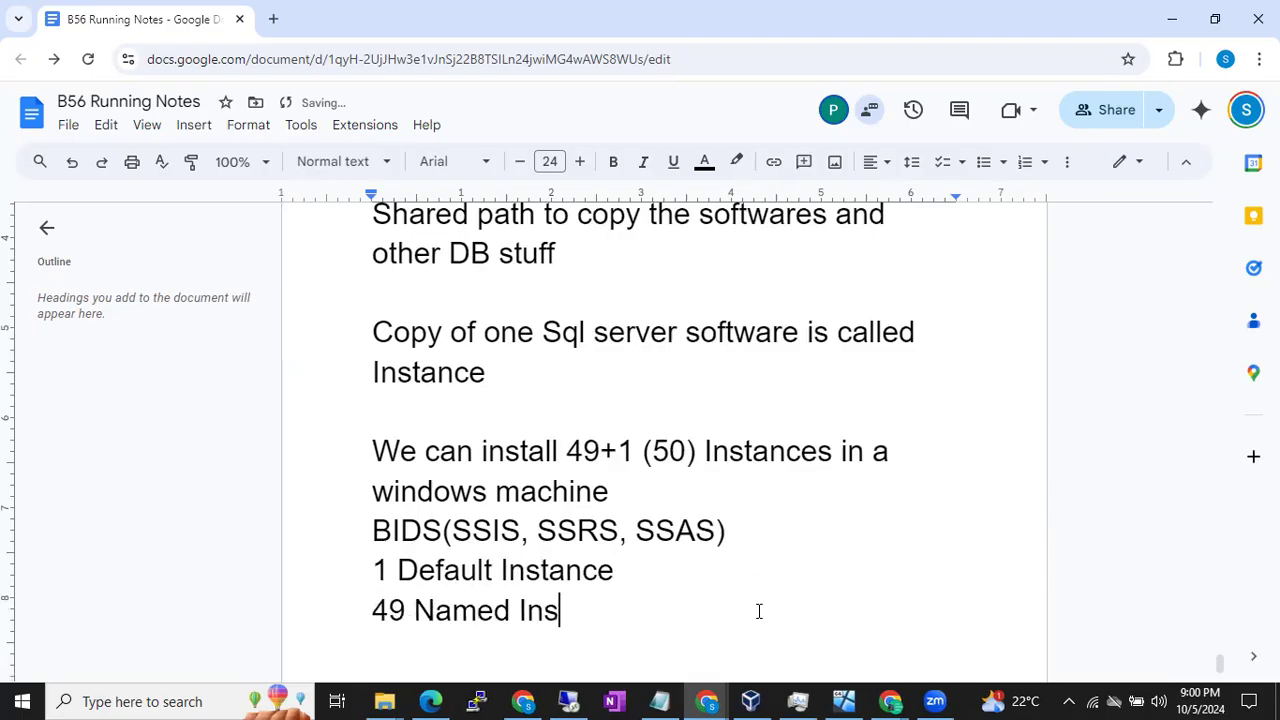
{"action": "type", "text": "tances"}
{"action": "key", "text": "Return"}
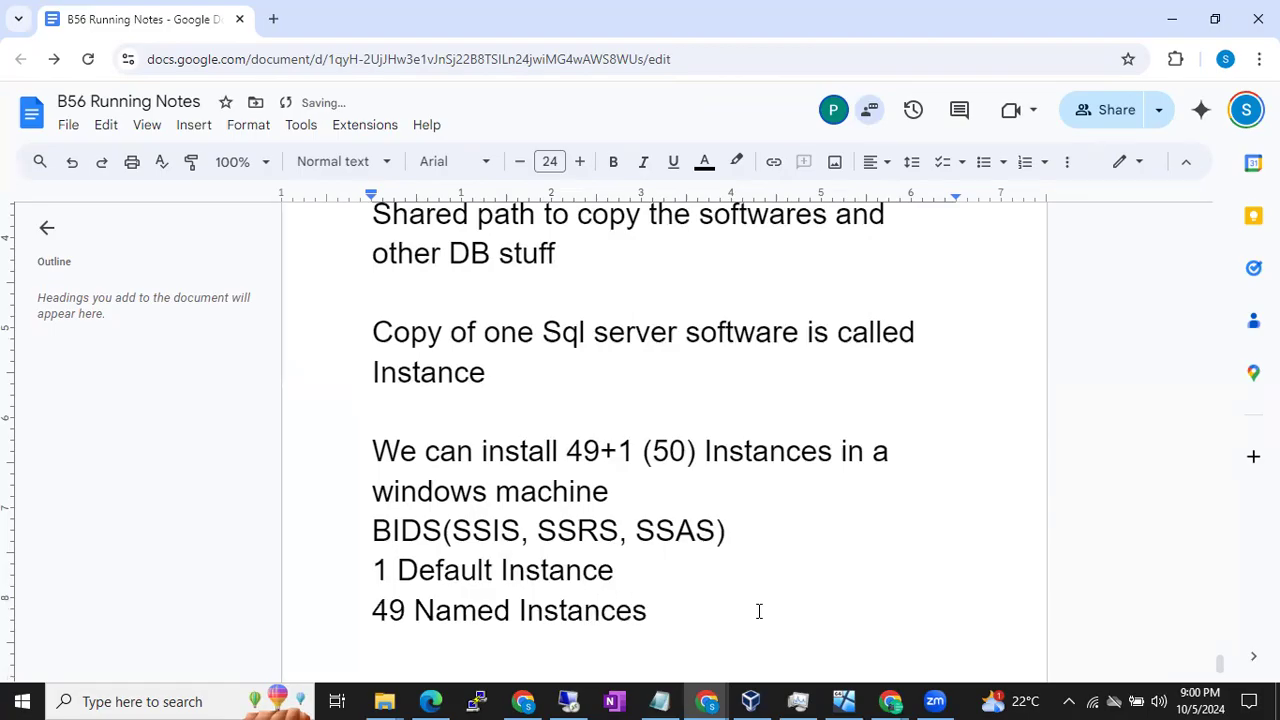
Check the default-instance option in SQL Server 2019 Setup, then return to the notes and highlight the "1 Default Instance" line.
{"action": "scroll", "coordinate": [758, 610], "scroll_direction": "down", "scroll_amount": 1}
{"action": "left_click", "coordinate": [570, 700]}
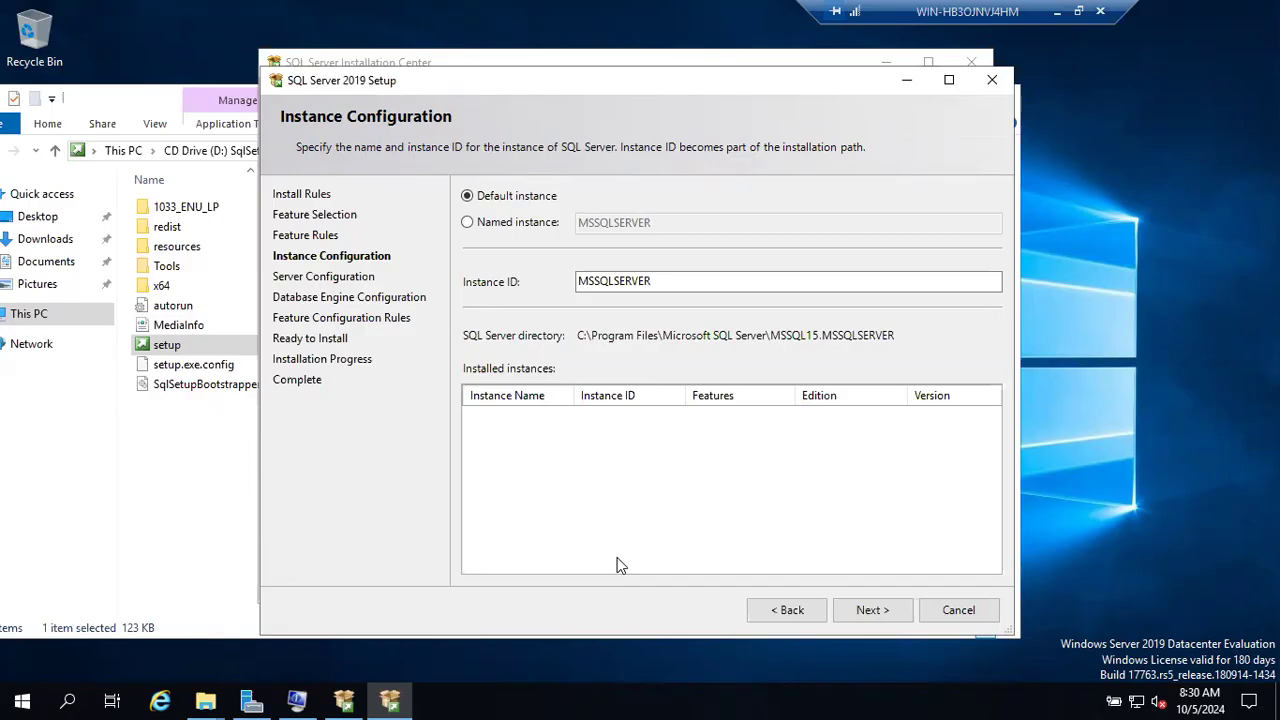
{"action": "left_click", "coordinate": [1056, 12]}
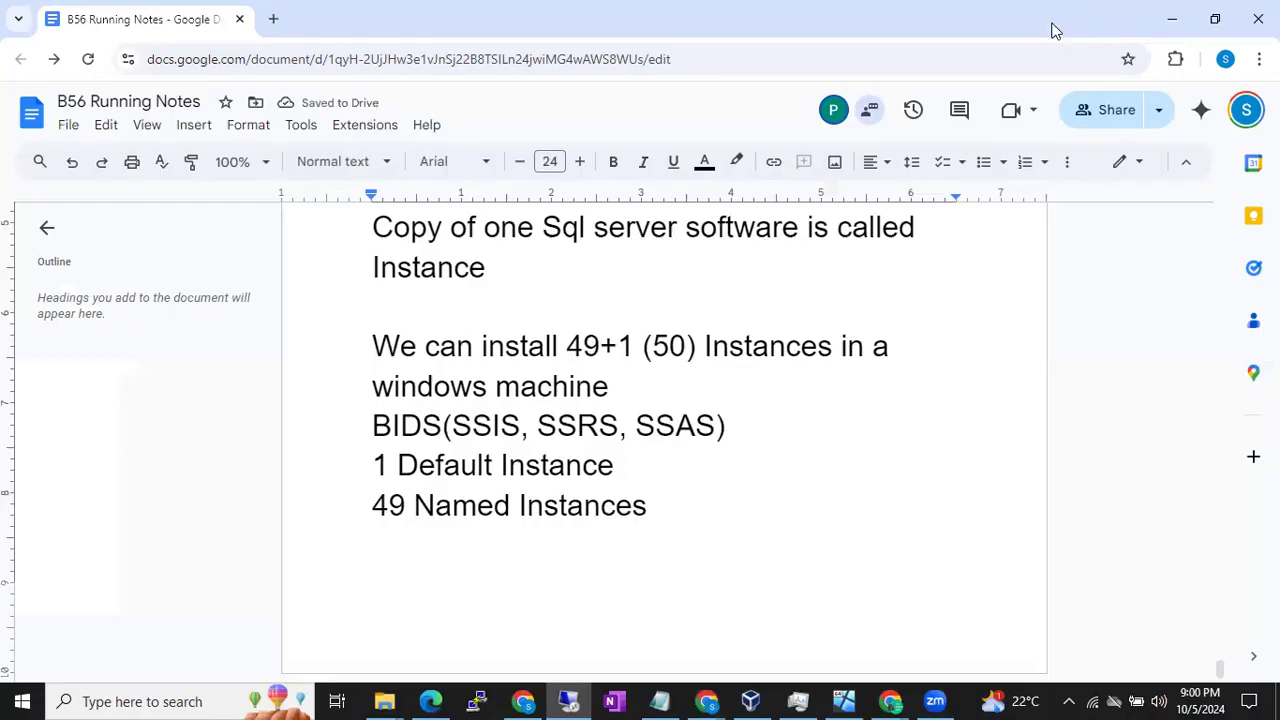
{"action": "left_click_drag", "start_coordinate": [376, 463], "coordinate": [614, 460]}
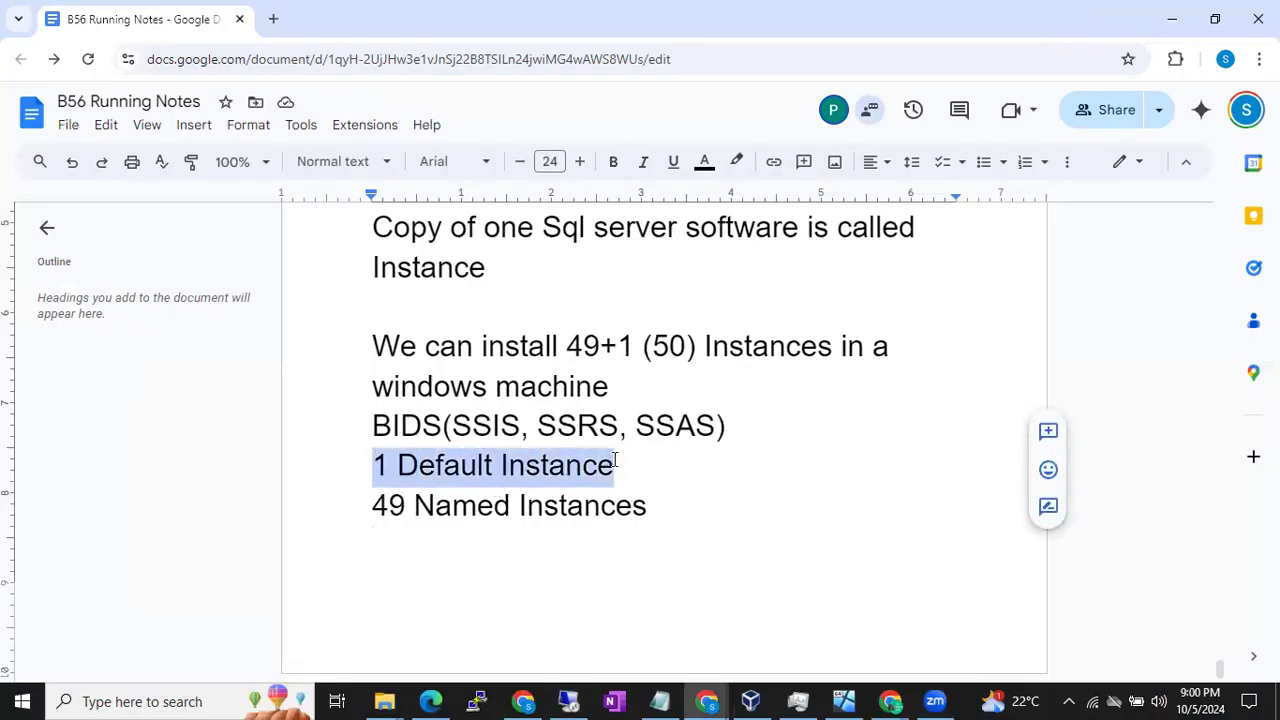
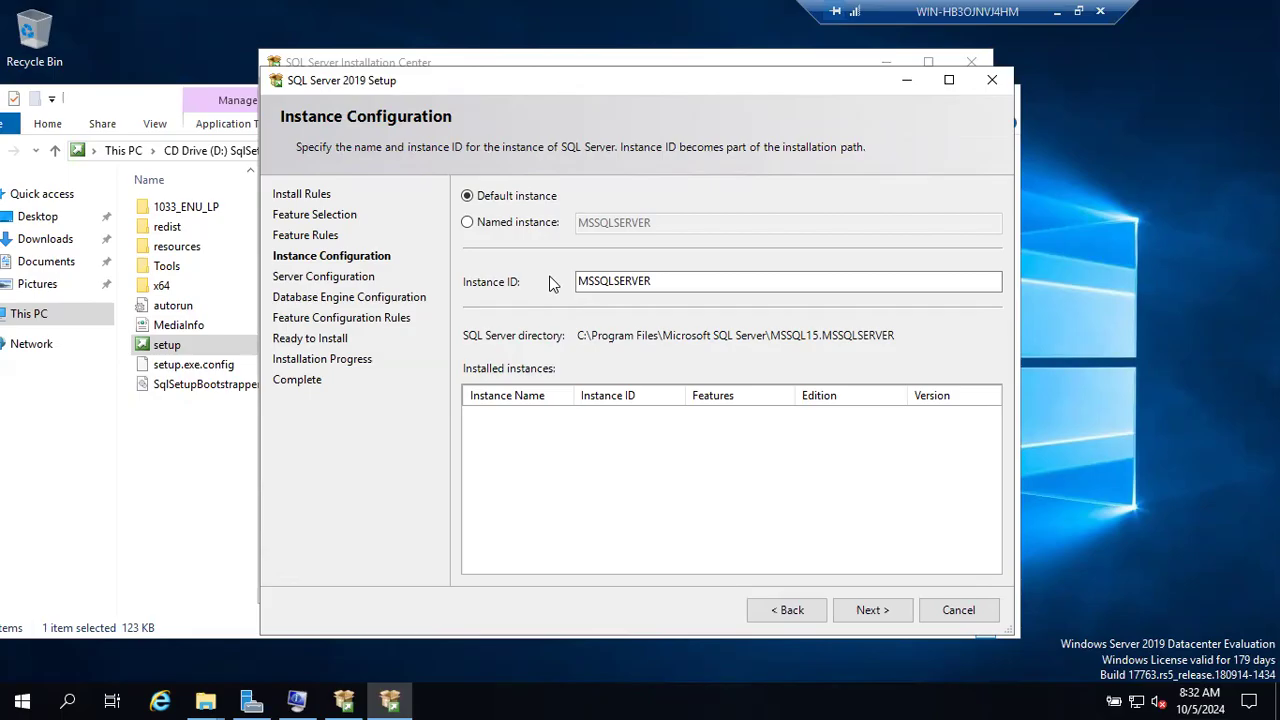
Select the named-instance option in SQL Server 2019 Setup and return to the end of the "49 Named Instances" line in the notes.
{"action": "left_click", "coordinate": [506, 226]}
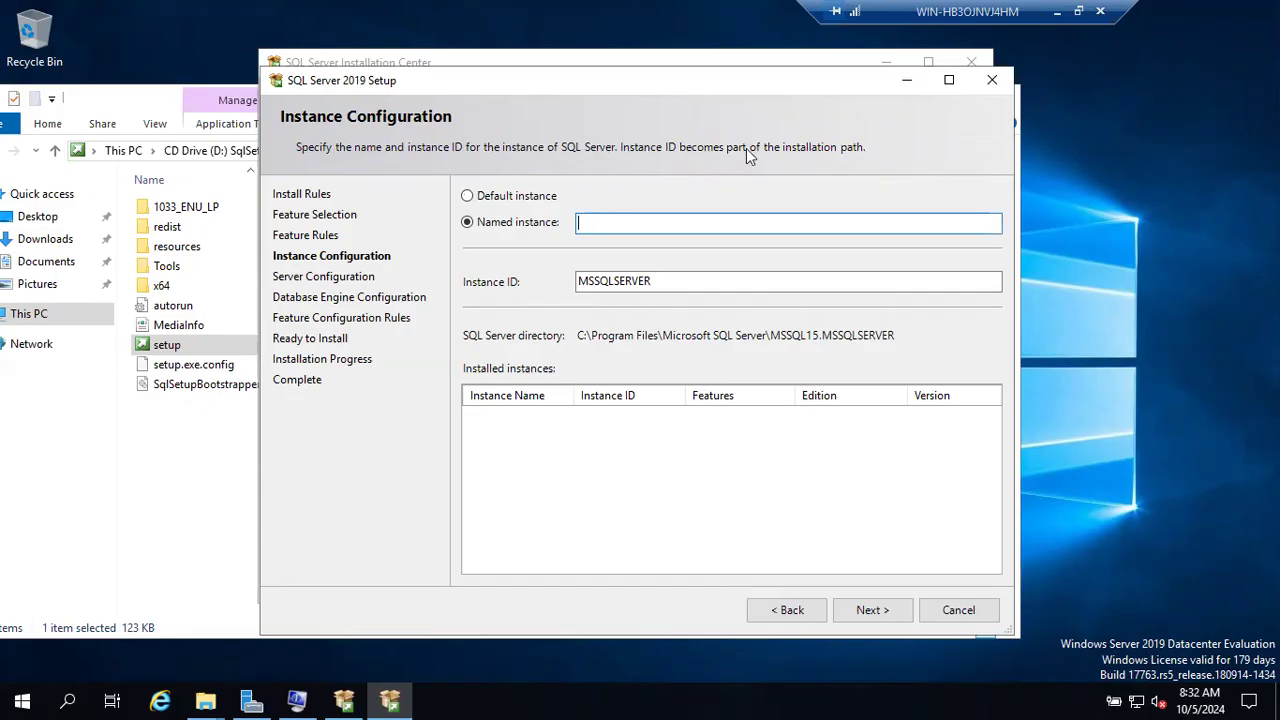
{"action": "left_click", "coordinate": [1055, 21]}
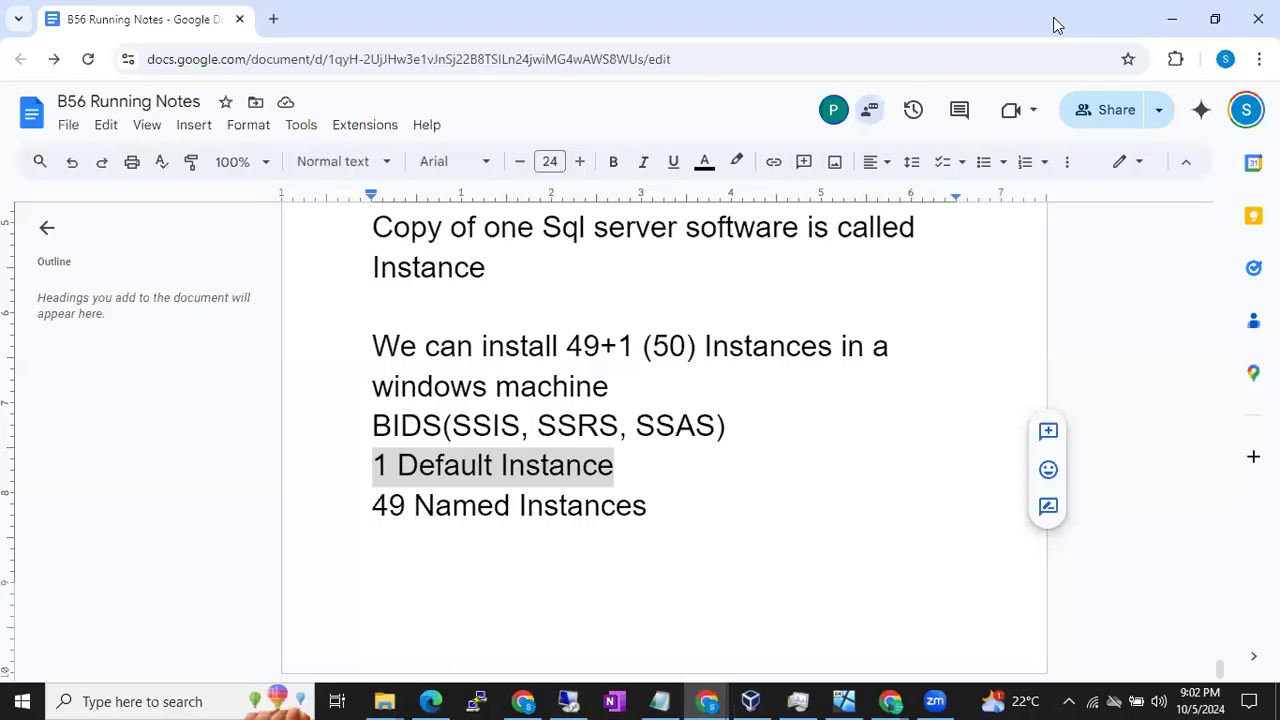
{"action": "left_click", "coordinate": [740, 522]}
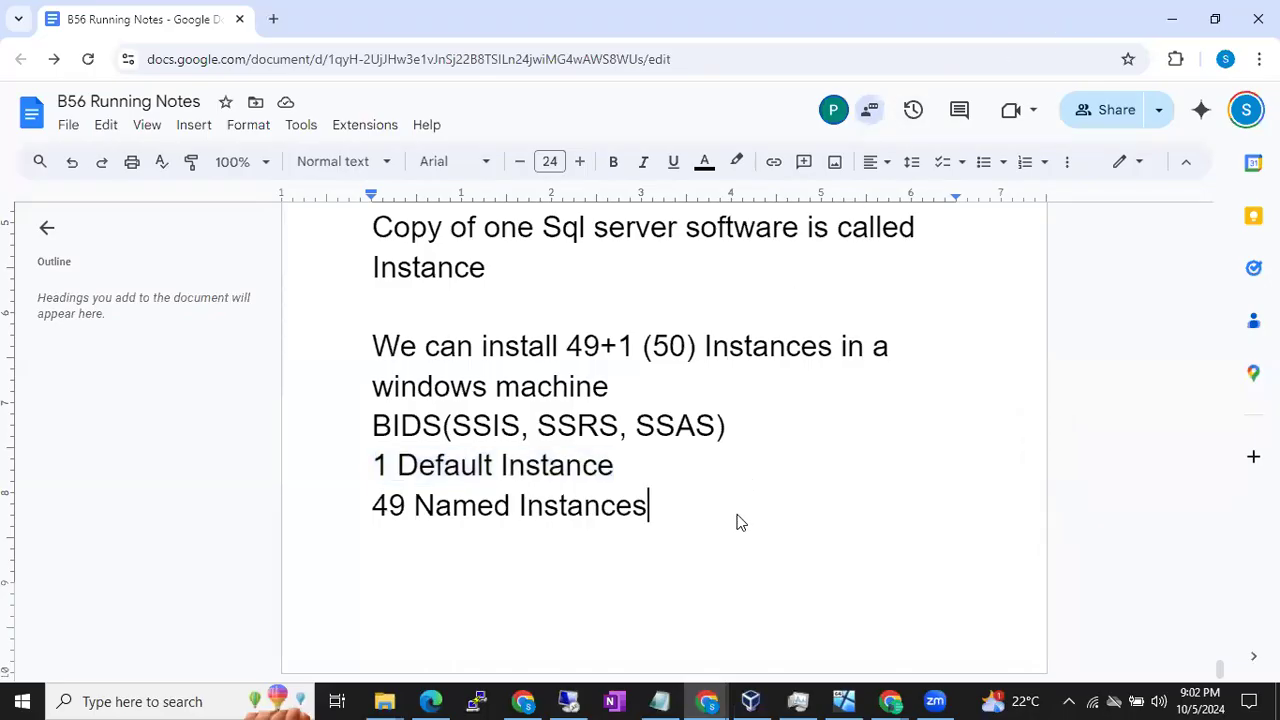
Add the line "Instance Name cant exeed more than 16 Chars." below the "49 Named Instances" line in the notes.
{"action": "key", "text": "Return"}
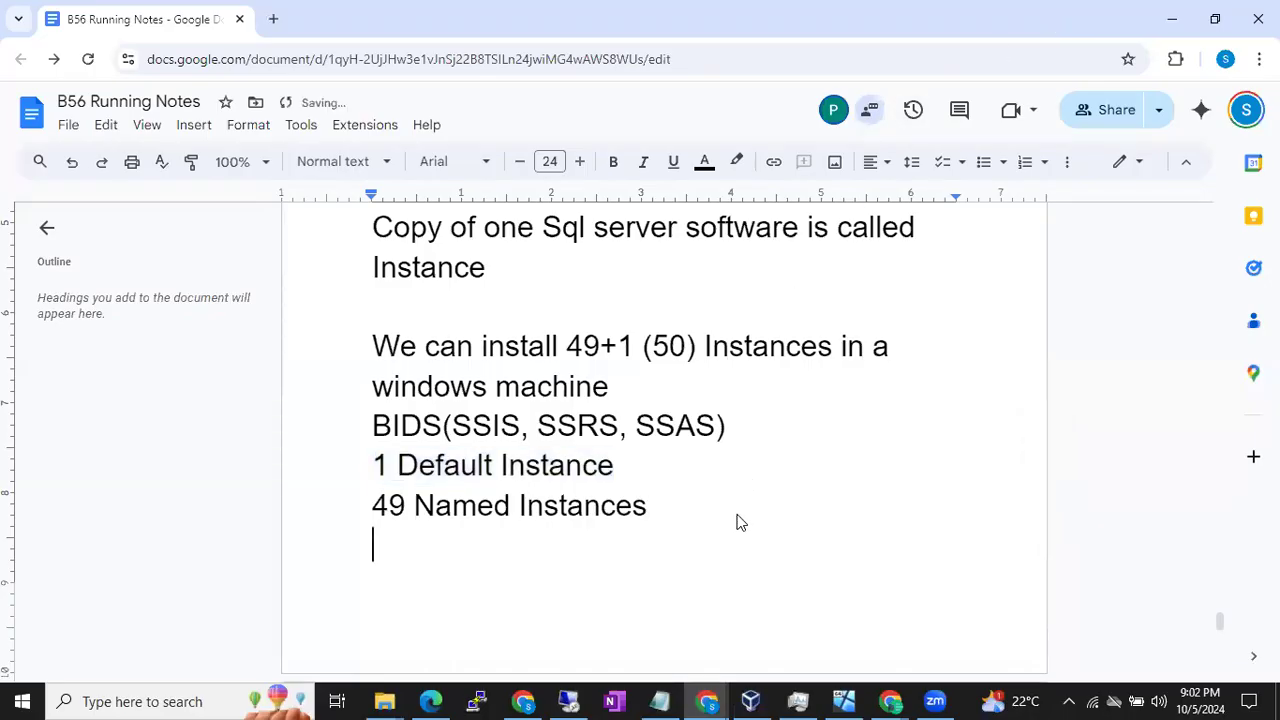
{"action": "type", "text": "Instance Name cant a"}
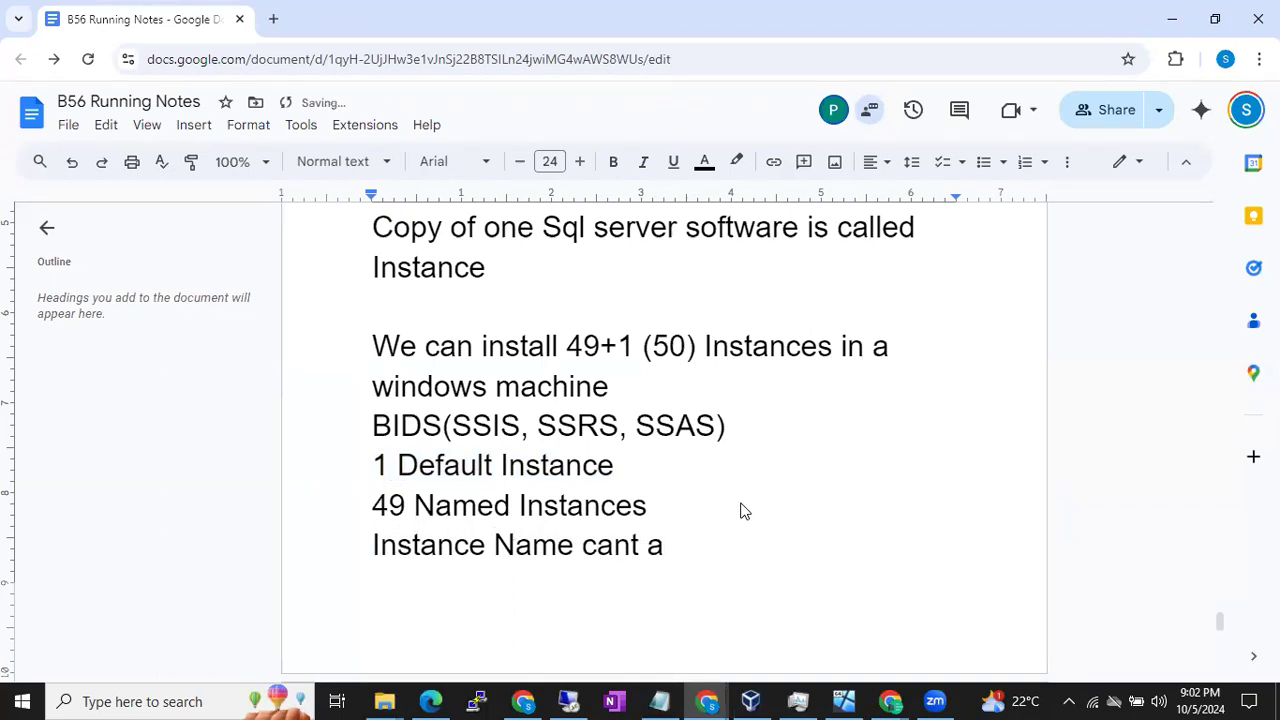
{"action": "key", "text": "BackSpace"}
{"action": "type", "text": "exeed"}
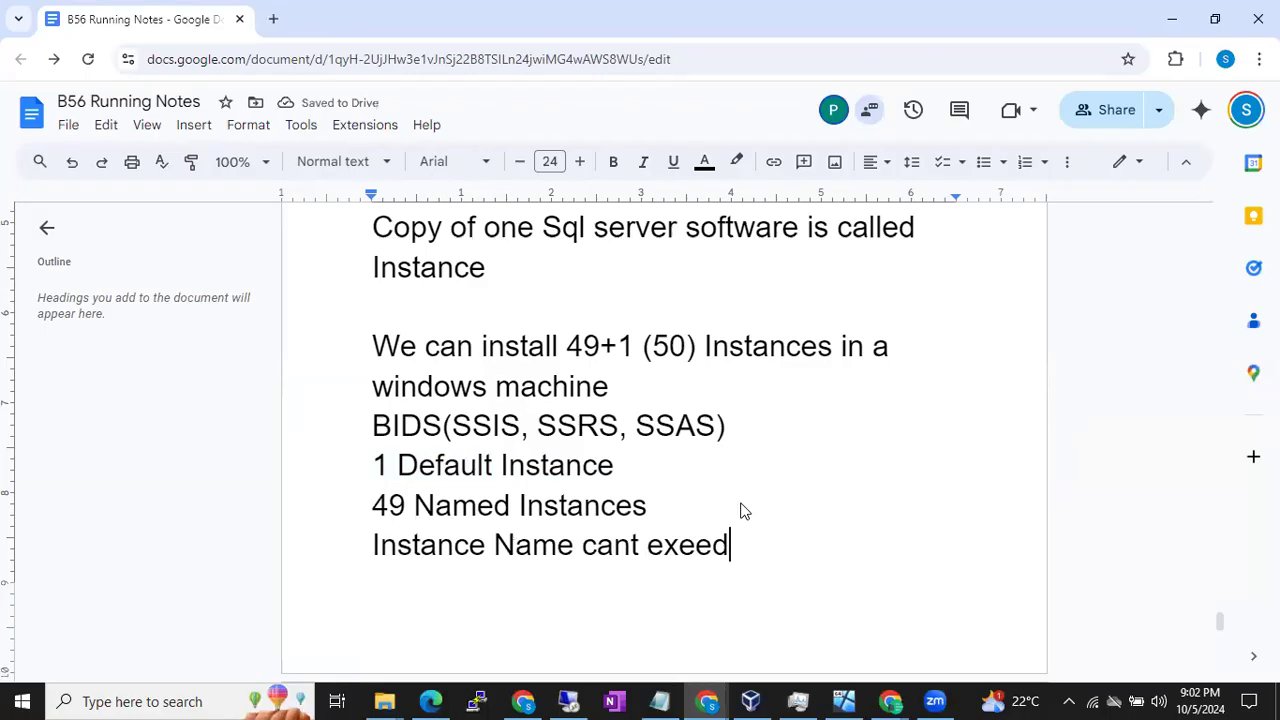
{"action": "type", "text": "more than 1"}
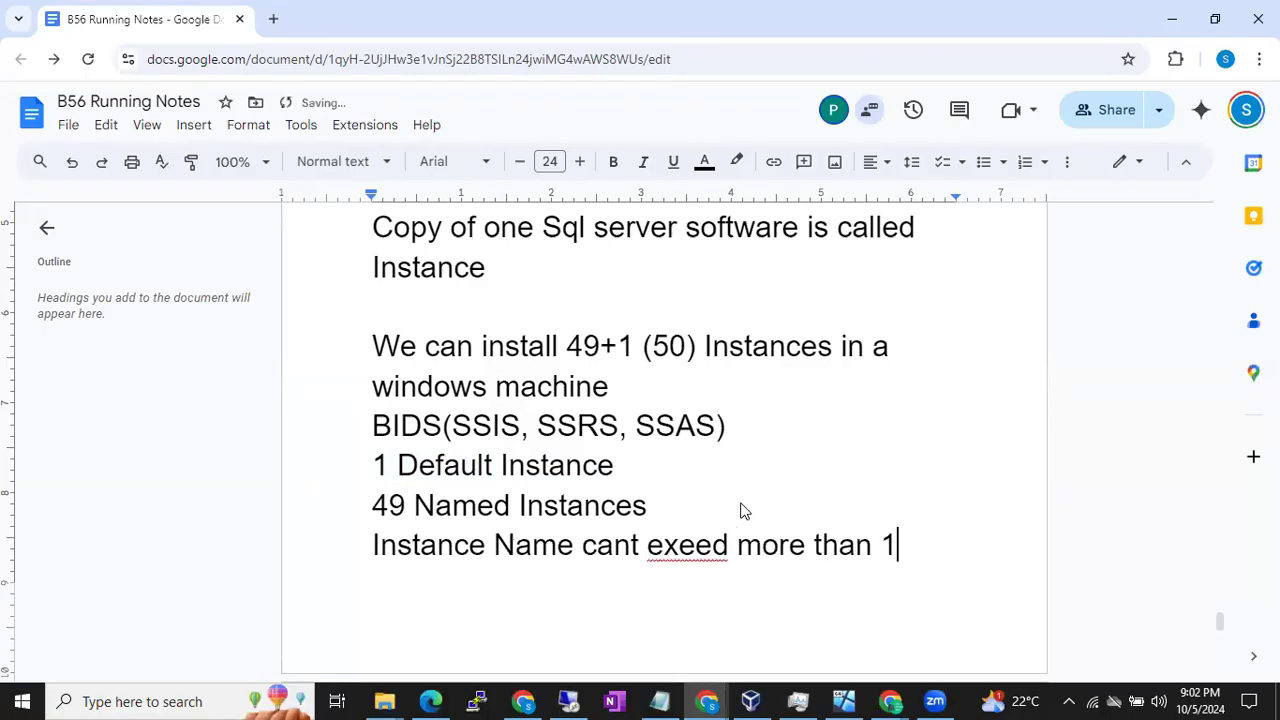
{"action": "type", "text": "6 Chars."}
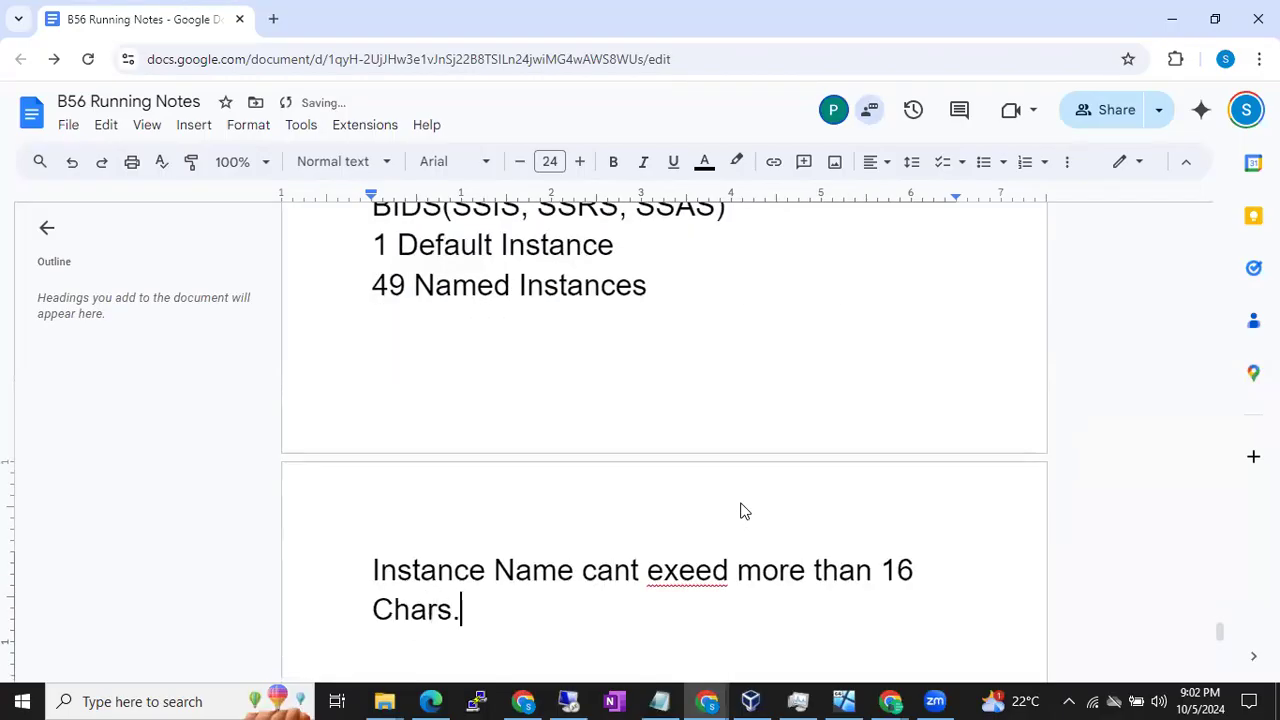
Correct the misspelled word "exeed" to "exceed" in the instance name rule.
{"action": "right_click", "coordinate": [679, 588]}
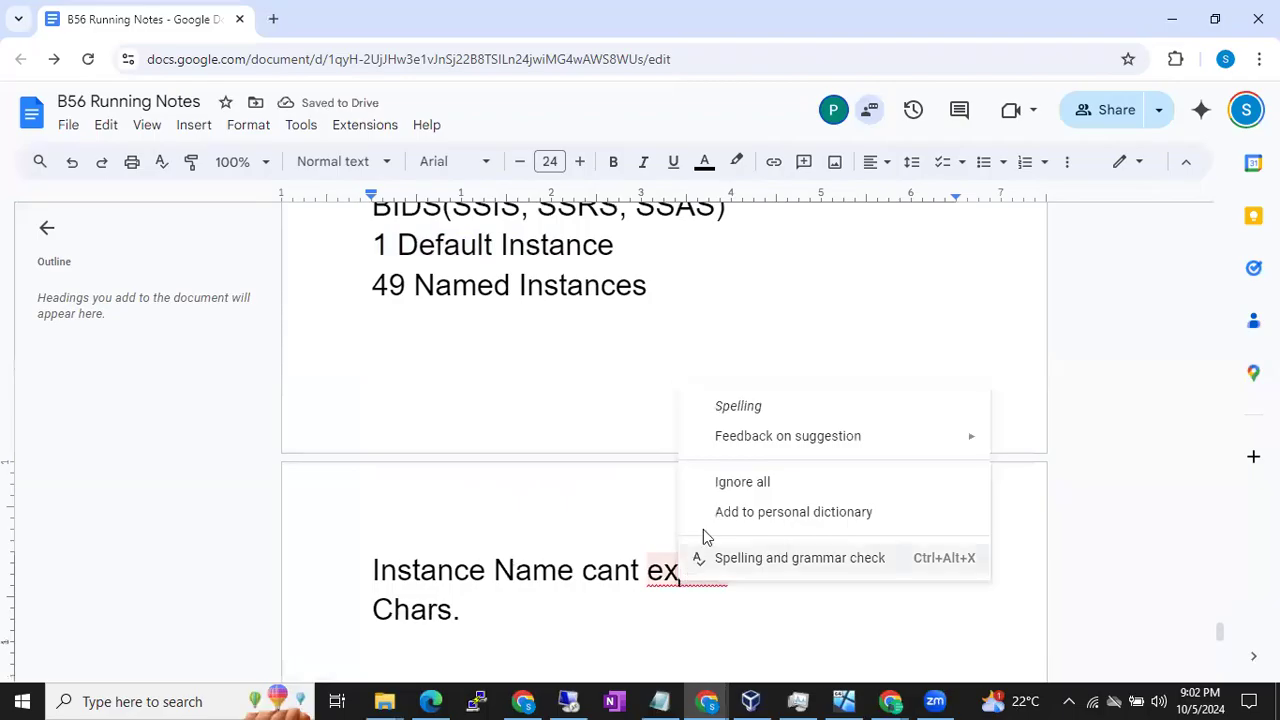
{"action": "mouse_move", "coordinate": [725, 445]}
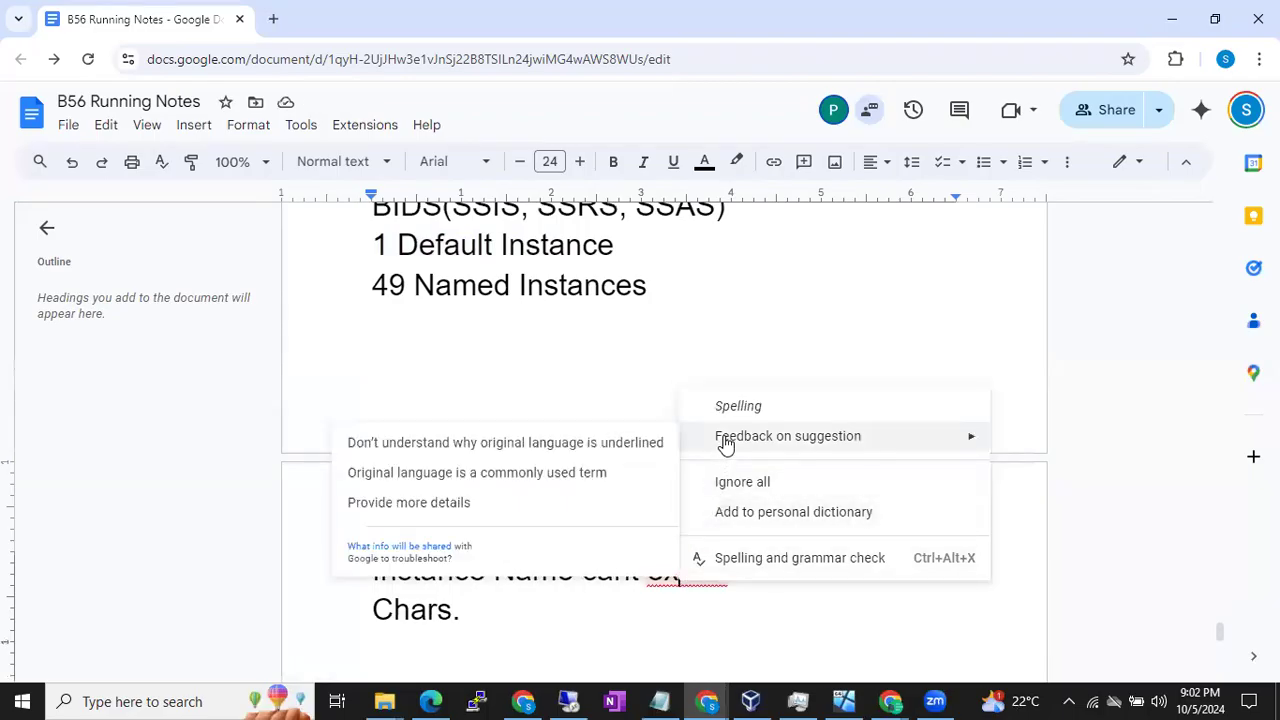
{"action": "left_click", "coordinate": [654, 357]}
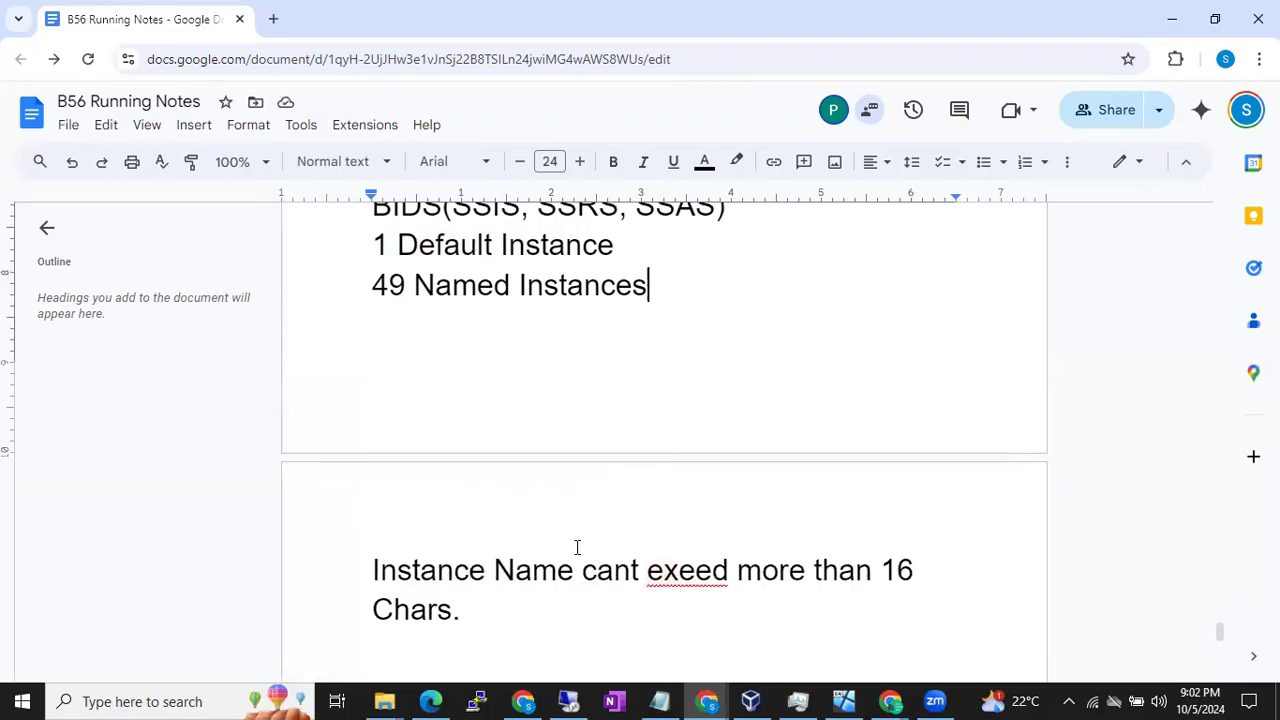
{"action": "left_click", "coordinate": [549, 633]}
{"action": "left_click", "coordinate": [683, 571]}
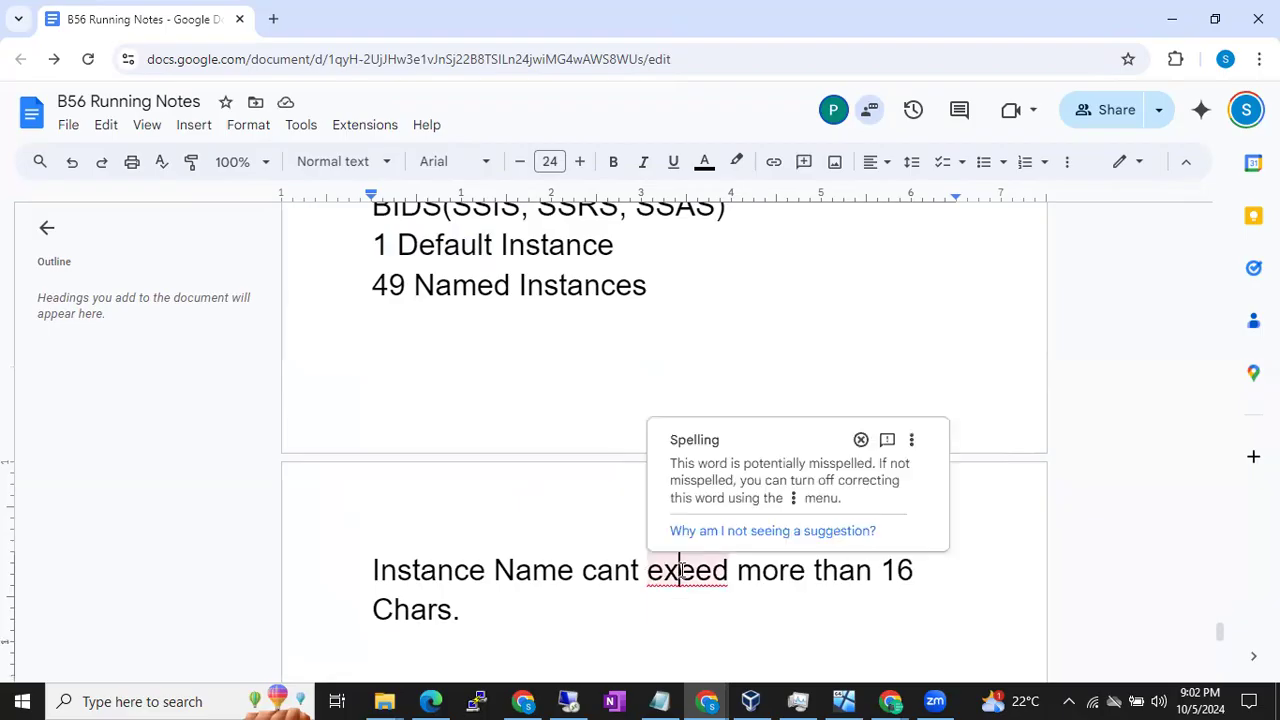
{"action": "type", "text": "c"}
Add the line "It should start with Chars" below the 16-character rule in the notes.
{"action": "left_click", "coordinate": [603, 649]}
{"action": "scroll", "coordinate": [603, 649], "scroll_direction": "down", "scroll_amount": 2}
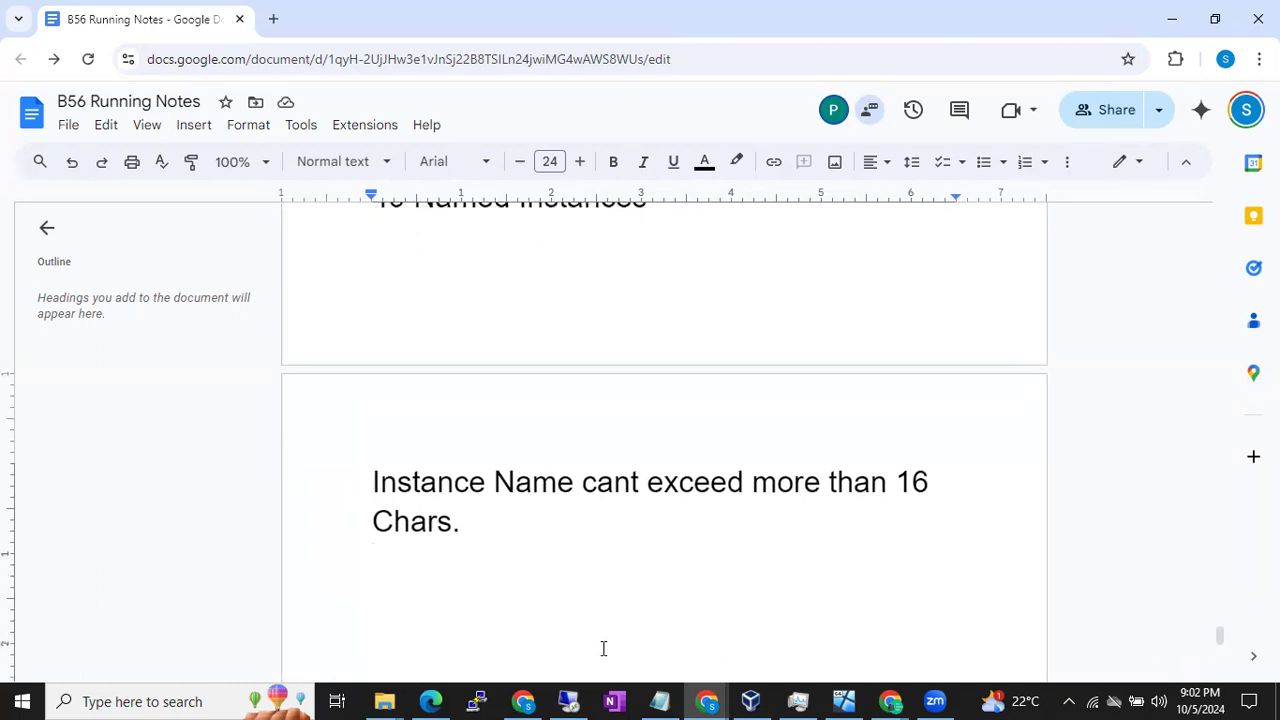
{"action": "type", "text": "It can"}
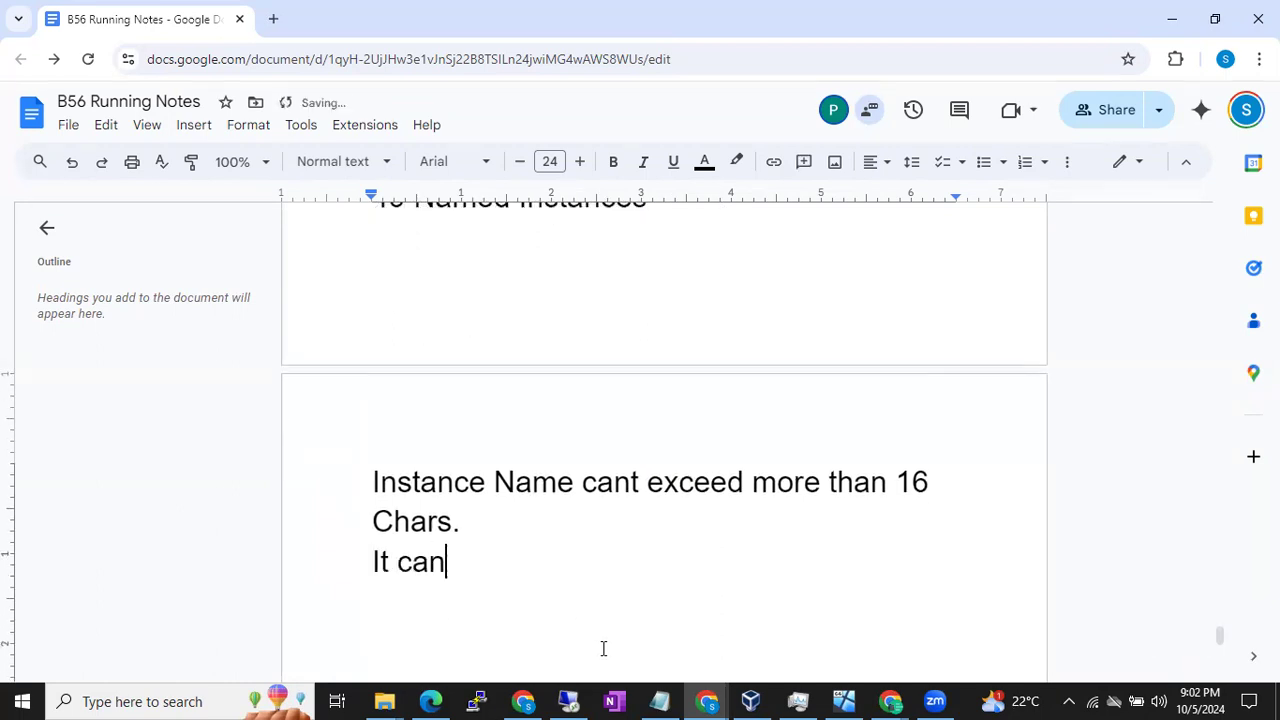
{"action": "type", "text": "t start with"}
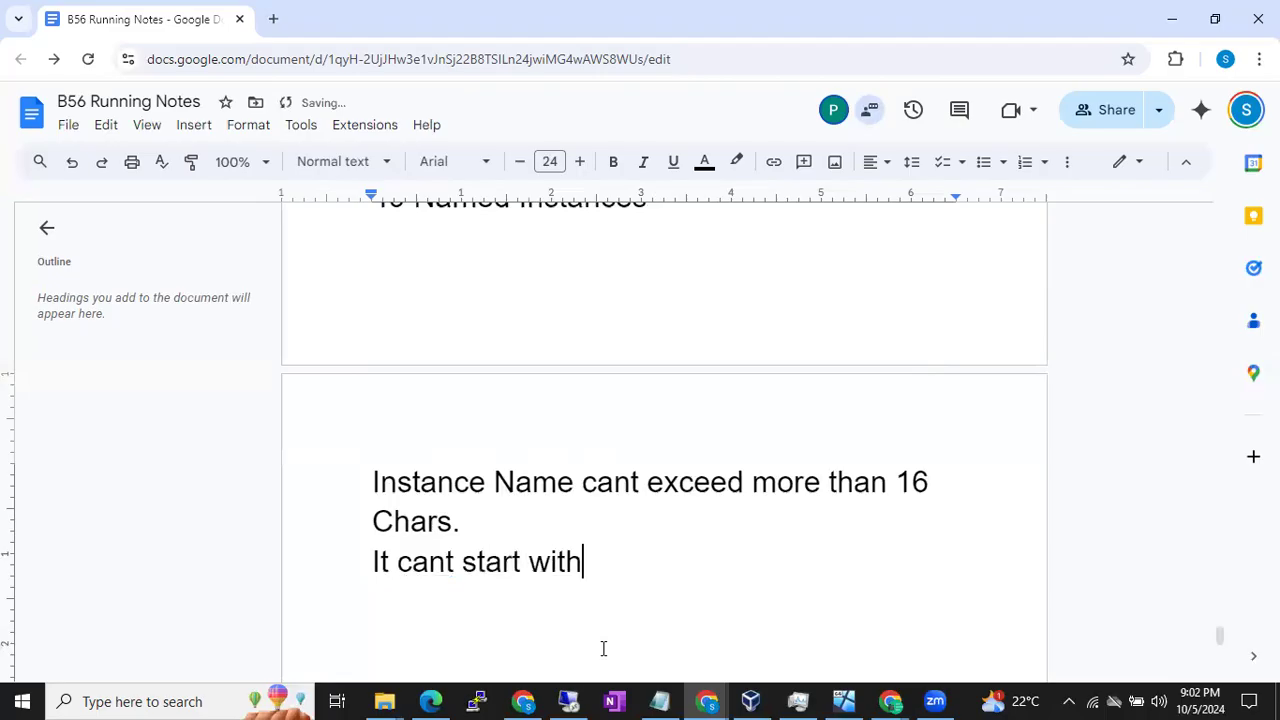
{"action": "key", "text": "BackSpace"}
{"action": "key", "text": "BackSpace"}
{"action": "key", "text": "BackSpace"}
{"action": "key", "text": "BackSpace"}
{"action": "key", "text": "BackSpace"}
{"action": "key", "text": "BackSpace"}
{"action": "key", "text": "BackSpace"}
{"action": "key", "text": "BackSpace"}
{"action": "key", "text": "BackSpace"}
{"action": "key", "text": "BackSpace"}
{"action": "key", "text": "BackSpace"}
{"action": "key", "text": "BackSpace"}
{"action": "key", "text": "BackSpace"}
{"action": "key", "text": "BackSpace"}
{"action": "key", "text": "BackSpace"}
{"action": "type", "text": "shoul"}
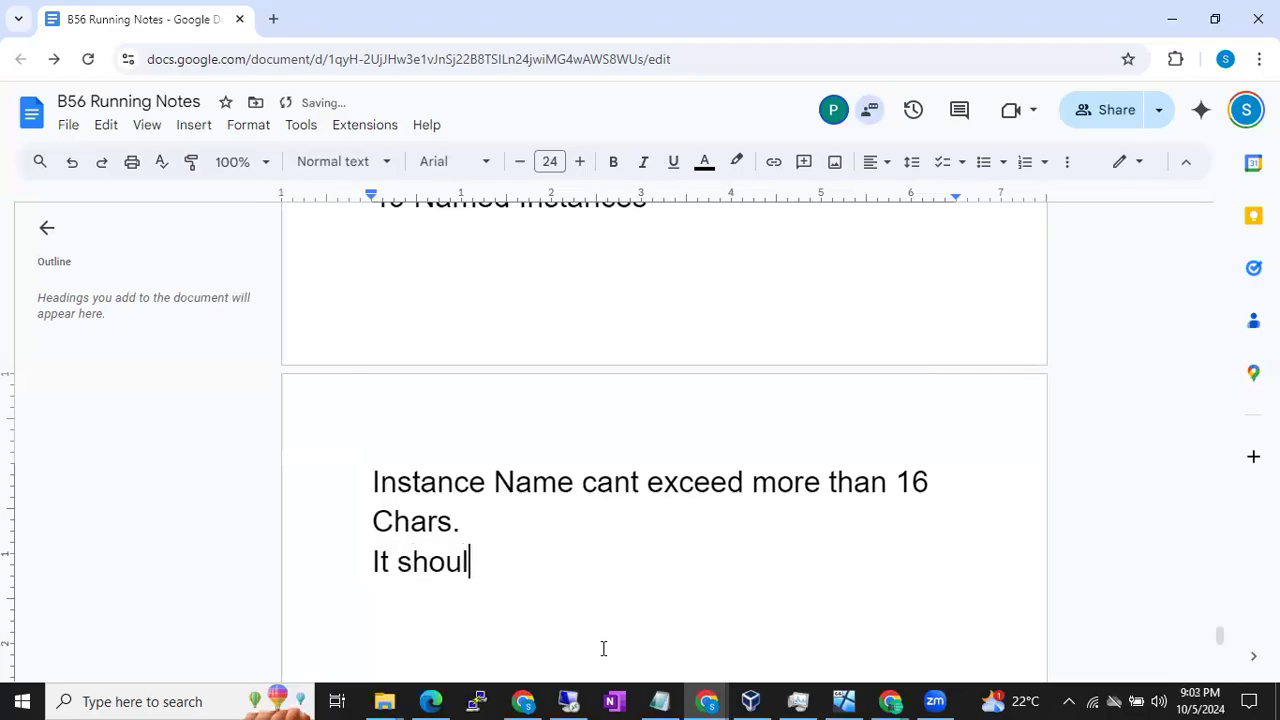
{"action": "type", "text": "d start with Chars"}
Add the line "It dont accept any special chars other than $ and _" to the instance name rules.
{"action": "key", "text": "Return"}
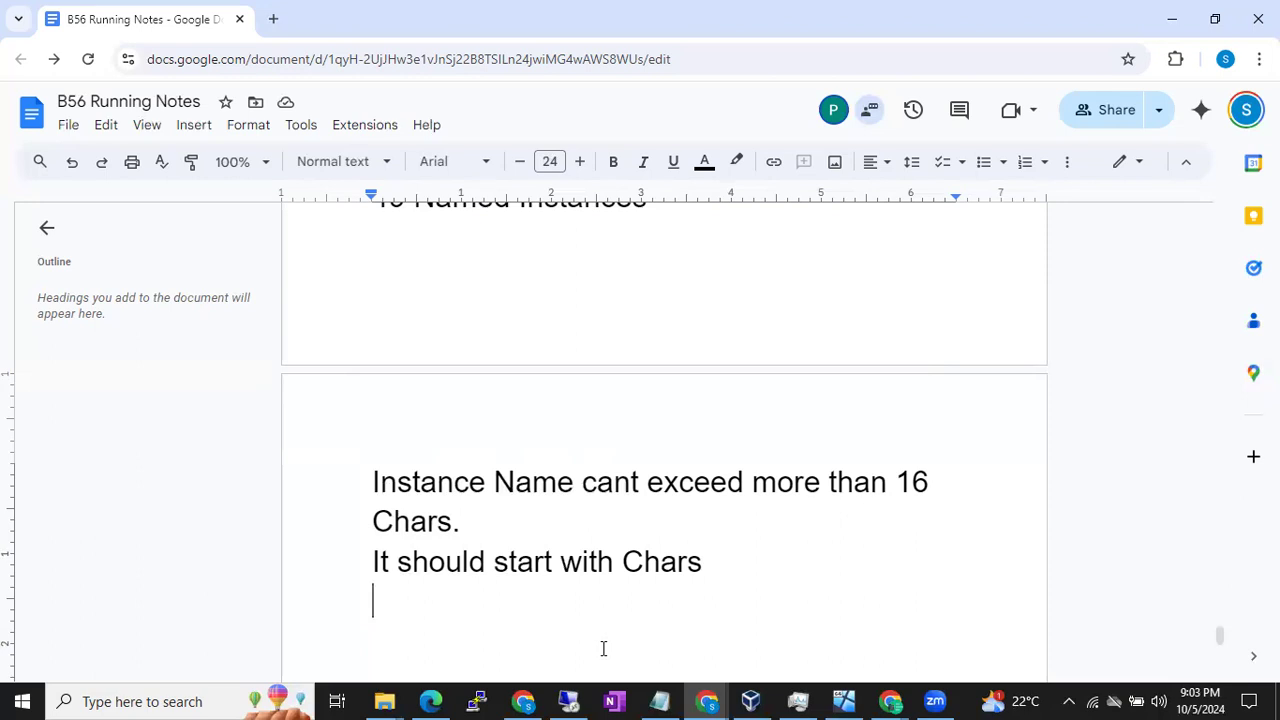
{"action": "type", "text": "It dont acc"}
{"action": "type", "text": "esp"}
{"action": "key", "text": "BackSpace"}
{"action": "key", "text": "BackSpace"}
{"action": "type", "text": "pt any"}
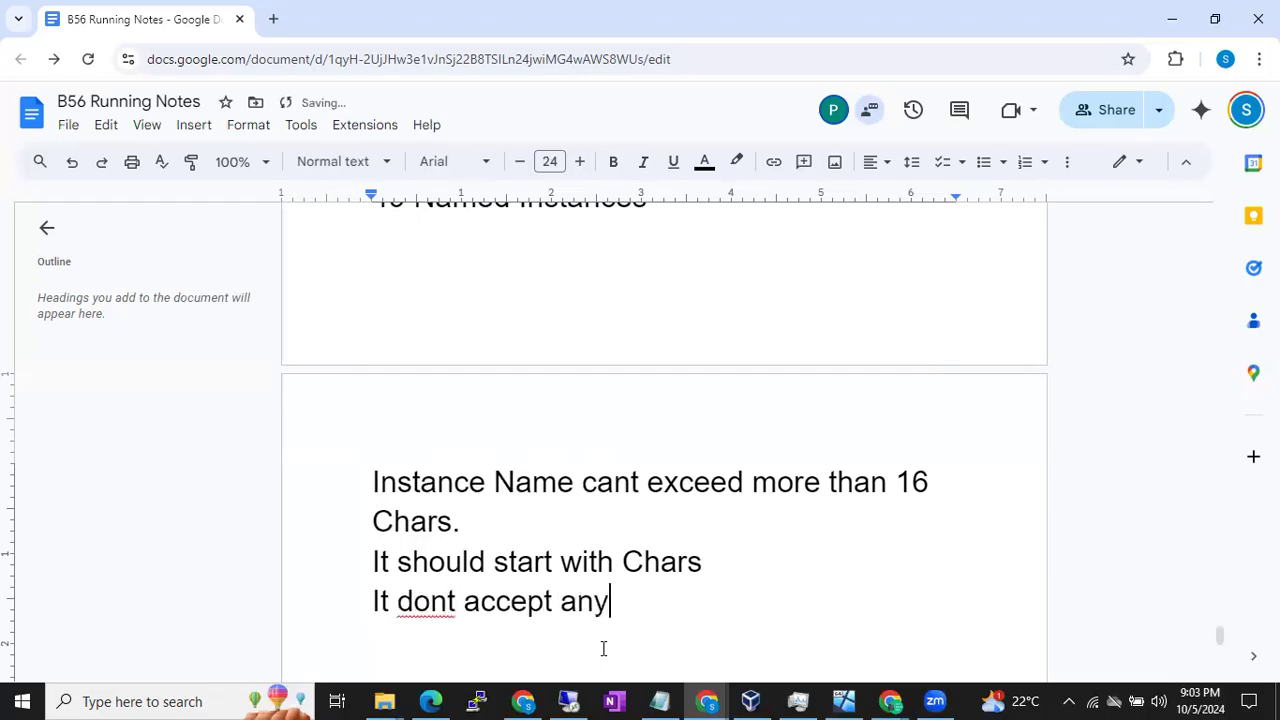
{"action": "type", "text": " specical"}
{"action": "key", "text": "BackSpace"}
{"action": "key", "text": "BackSpace"}
{"action": "key", "text": "BackSpace"}
{"action": "type", "text": "al chars other than $ and "}
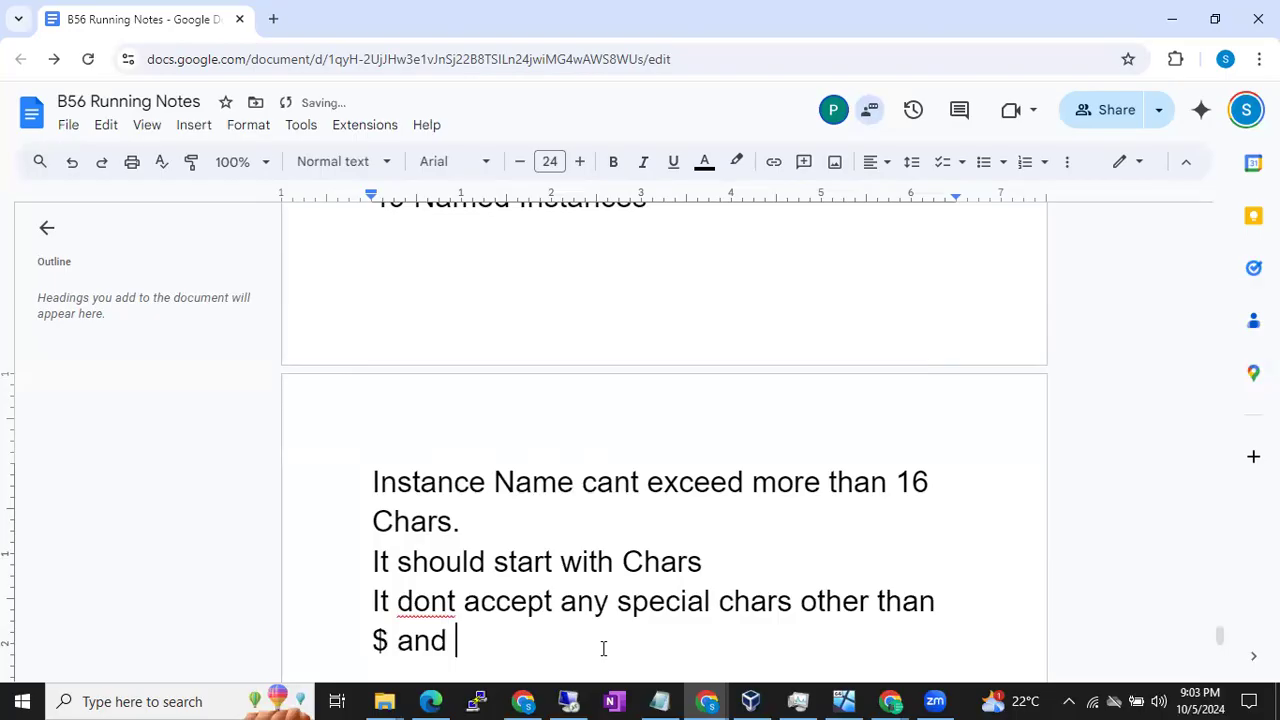
{"action": "type", "text": "_"}
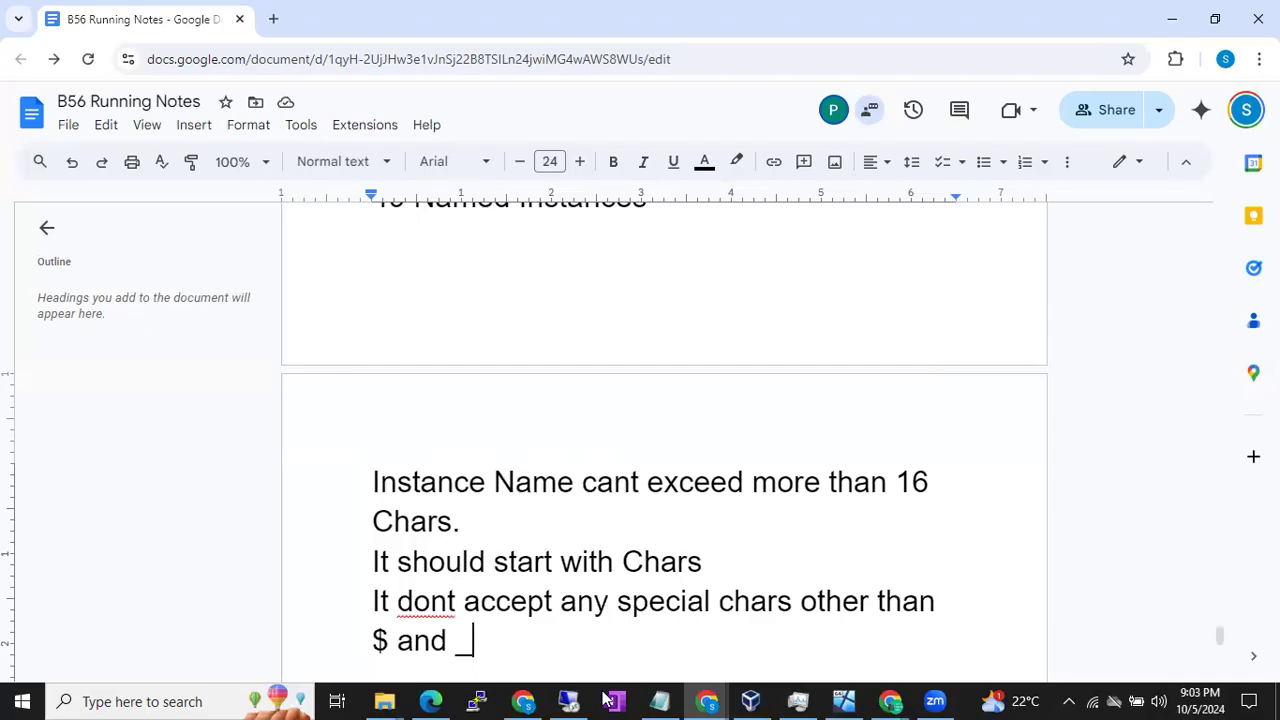
Switch to the remote desktop session and enter "$Sqlserver2019" as the named instance in SQL Server 2019 Setup.
{"action": "left_click", "coordinate": [568, 700]}
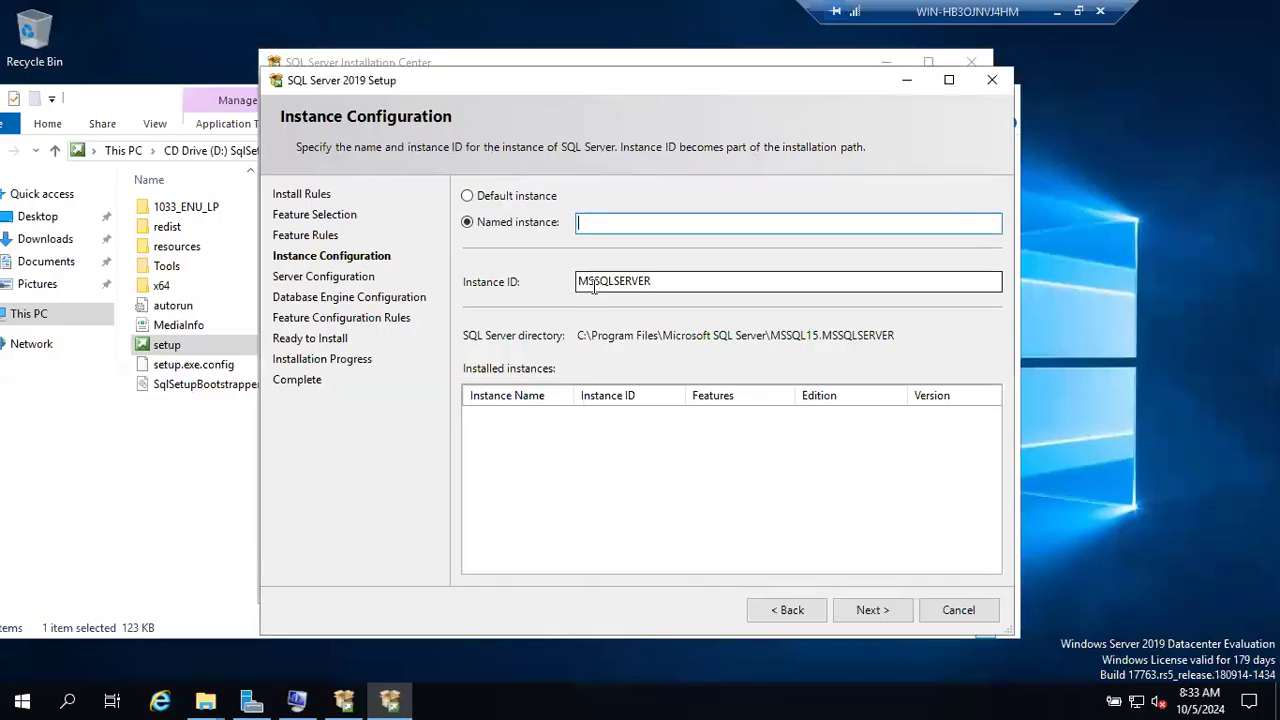
{"action": "type", "text": "SSqlse"}
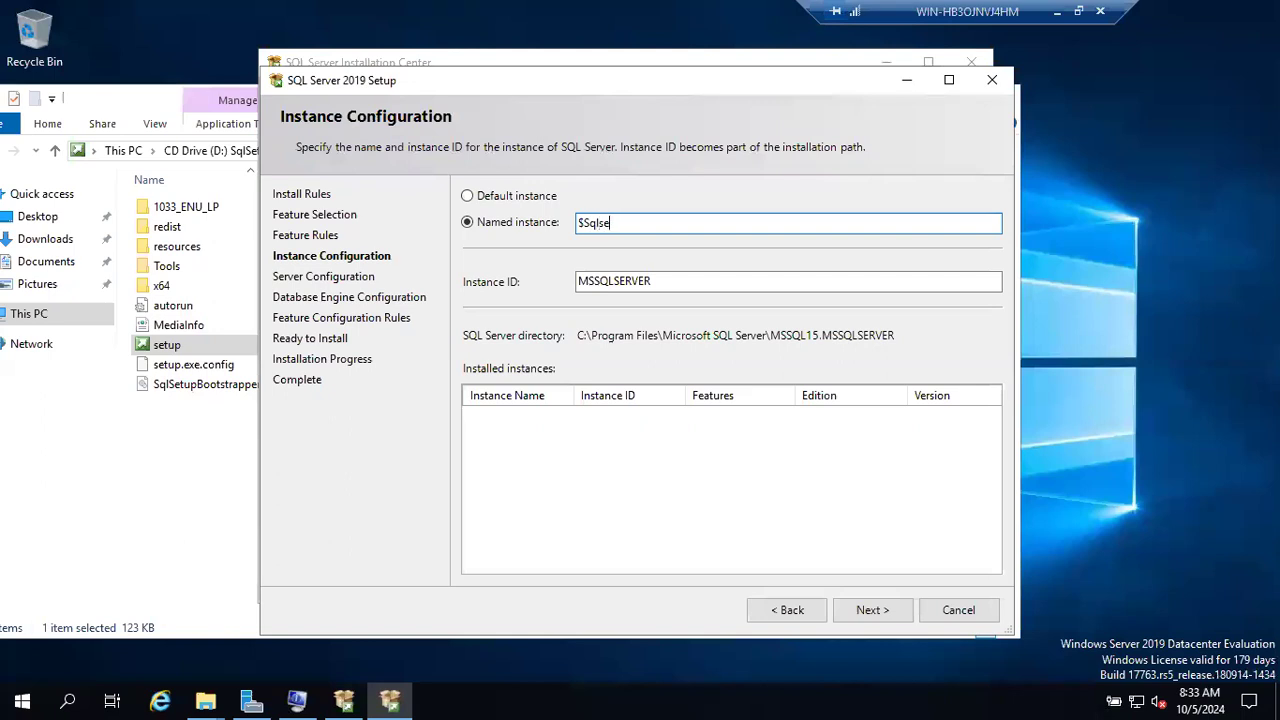
{"action": "type", "text": "rver2019"}
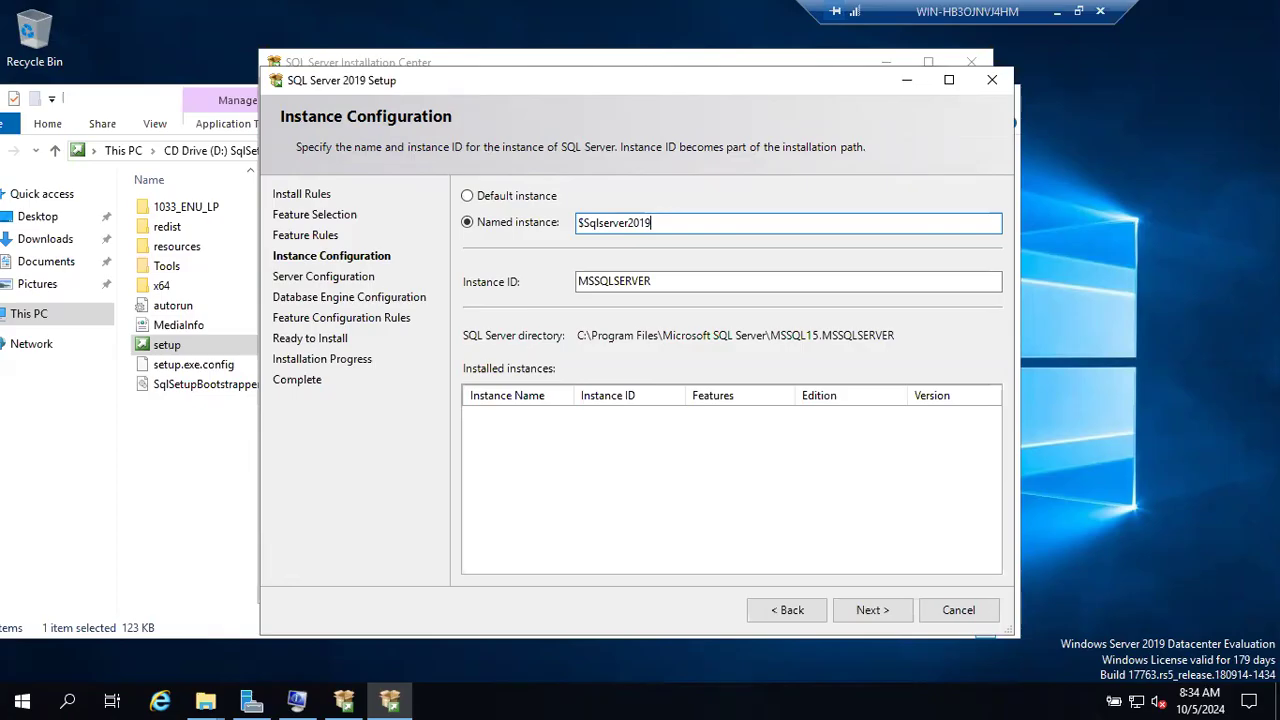
Remove the leading $ from the instance name and try "Sqlserver$2019" followed by "Sqlserver_2019".
{"action": "left_click", "coordinate": [584, 222]}
{"action": "key", "text": "BackSpace"}
{"action": "left_click", "coordinate": [625, 223]}
{"action": "type", "text": "$"}
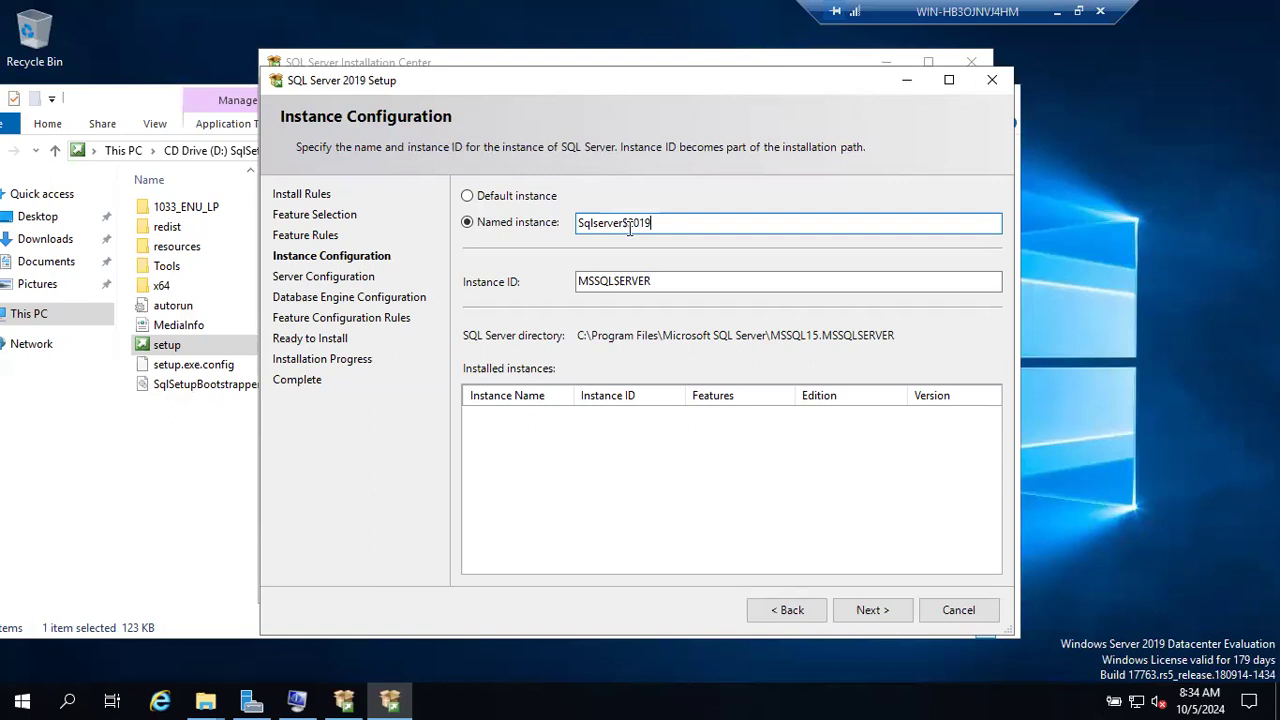
{"action": "key", "text": "BackSpace"}
{"action": "type", "text": "_"}
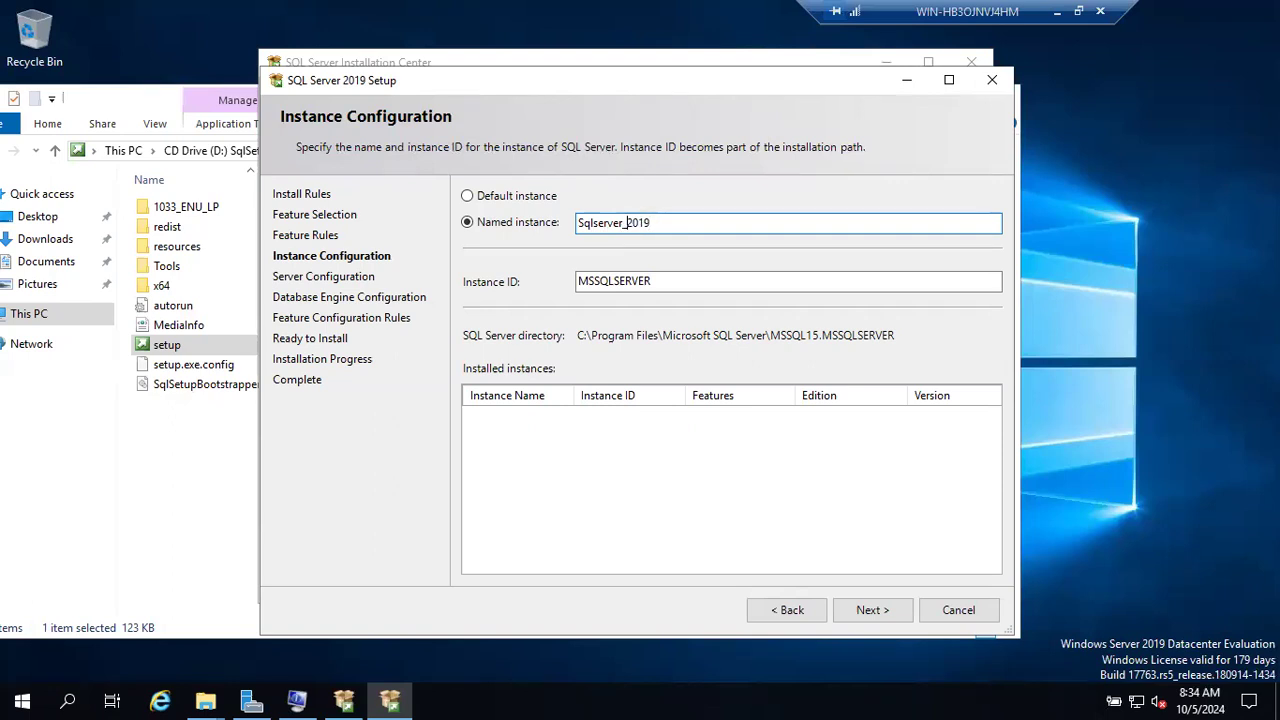
Replace the whole instance name with "Sql Server 2019", including the spaces.
{"action": "left_click", "coordinate": [678, 222]}
{"action": "left_click_drag", "start_coordinate": [678, 222], "coordinate": [580, 222]}
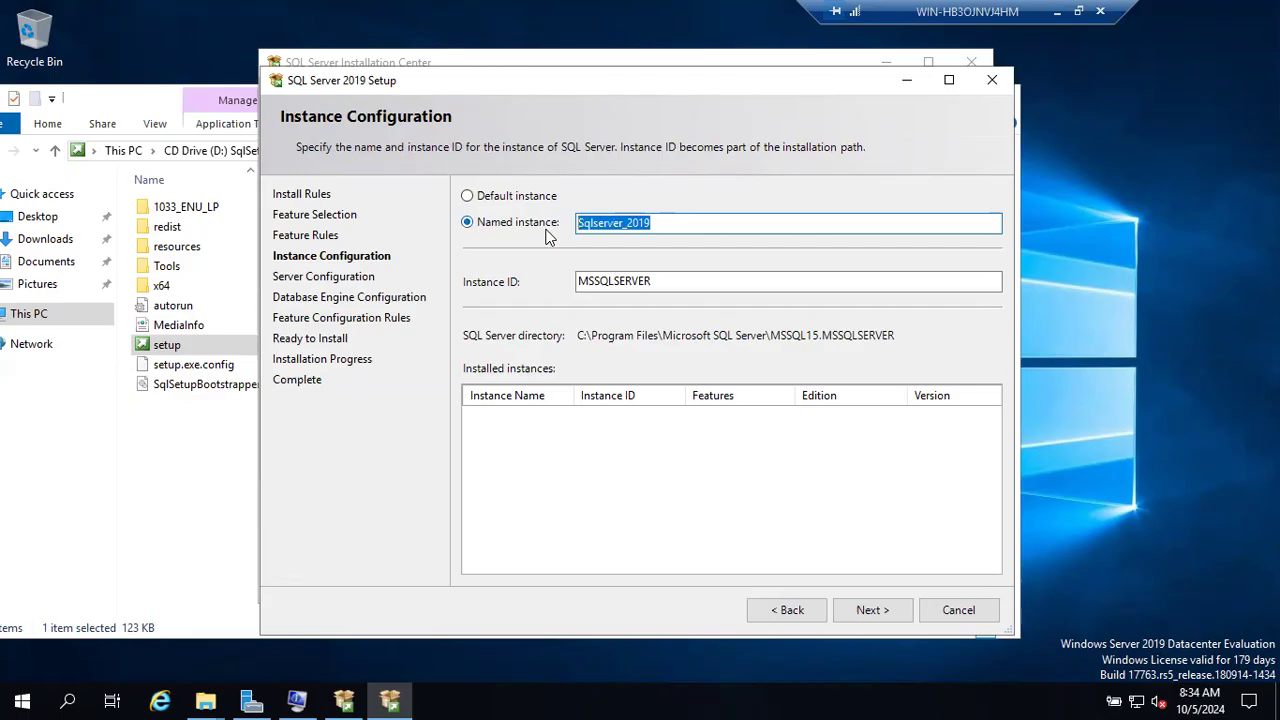
{"action": "type", "text": "Sql "}
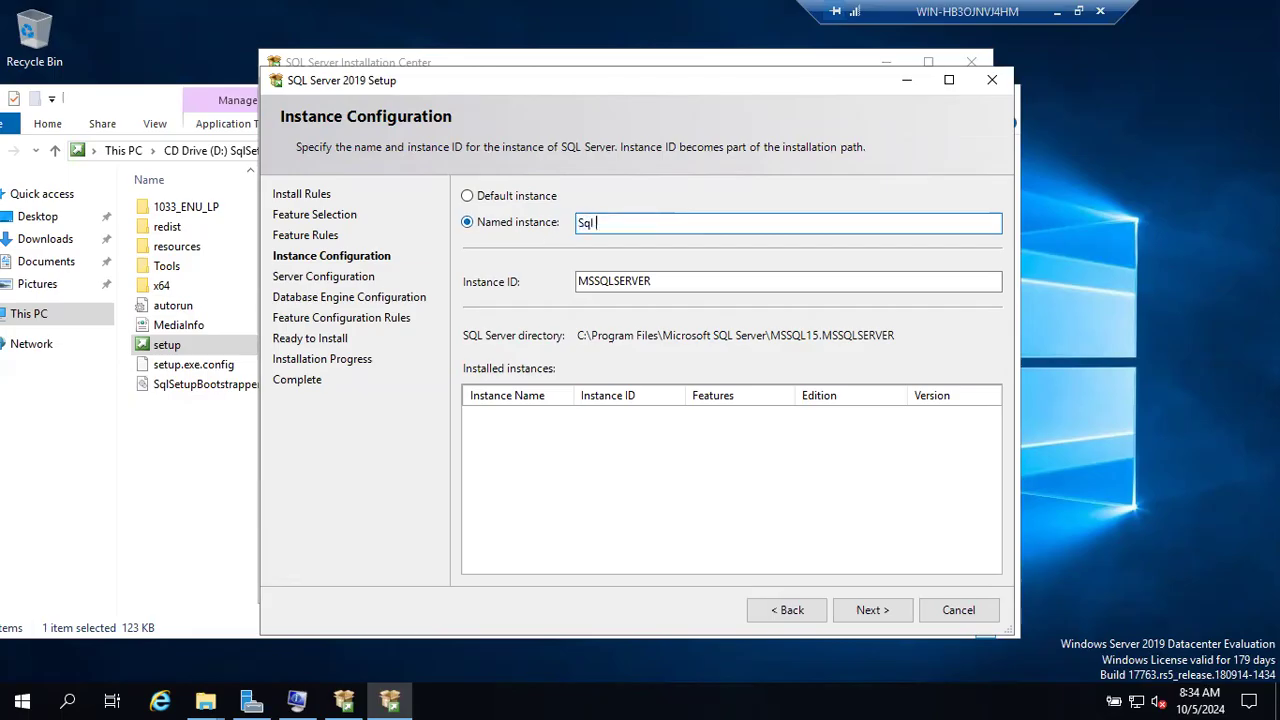
{"action": "type", "text": "Server 2019"}
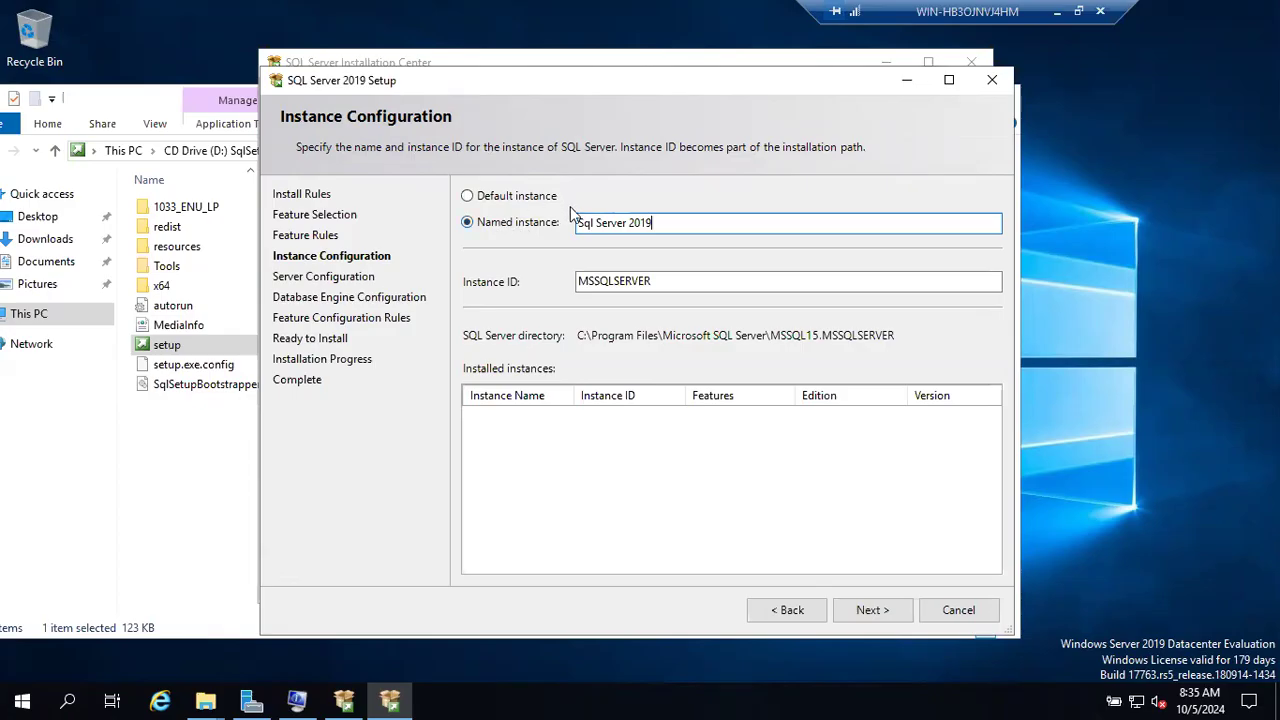
Remove both spaces from the instance name to make it "SqlServer2019".
{"action": "left_click", "coordinate": [597, 222]}
{"action": "key", "text": "BackSpace"}
{"action": "left_click", "coordinate": [628, 223]}
{"action": "key", "text": "BackSpace"}
{"action": "left_click", "coordinate": [663, 225]}
{"action": "left_click", "coordinate": [630, 699]}
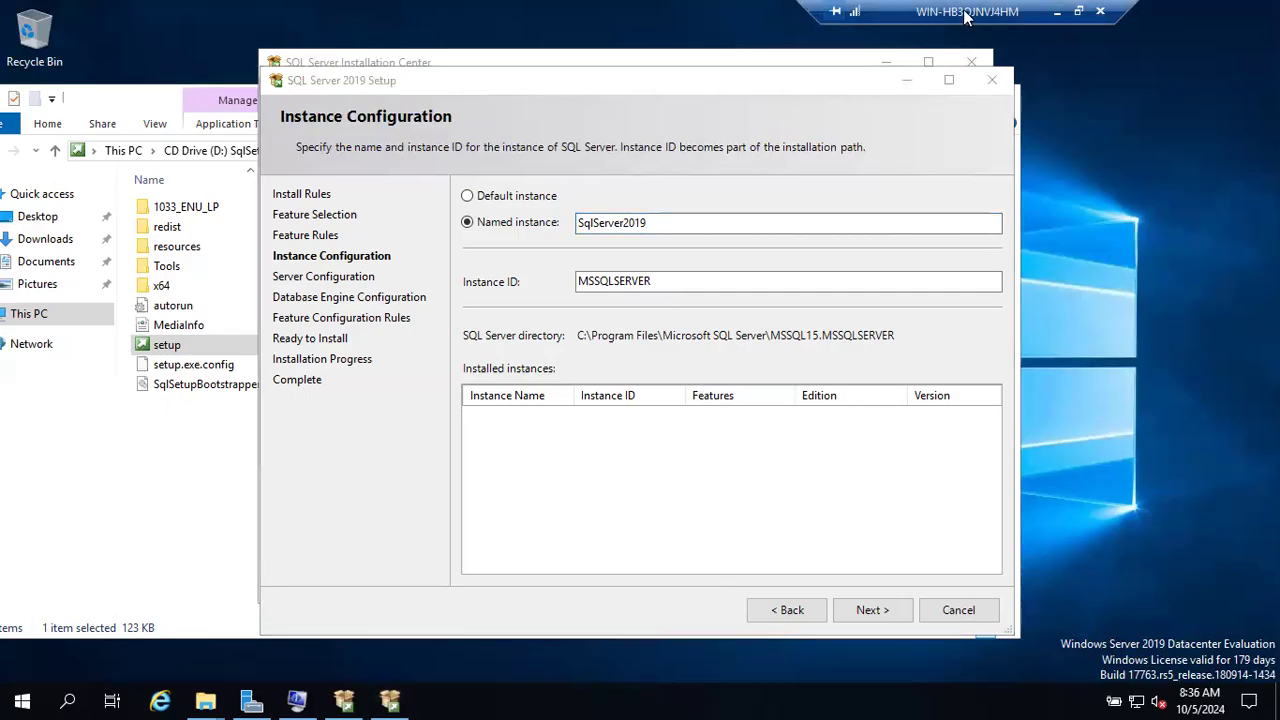
Switch the instance type to default instance and back to named instance, leaving the name empty.
{"action": "left_click", "coordinate": [493, 198]}
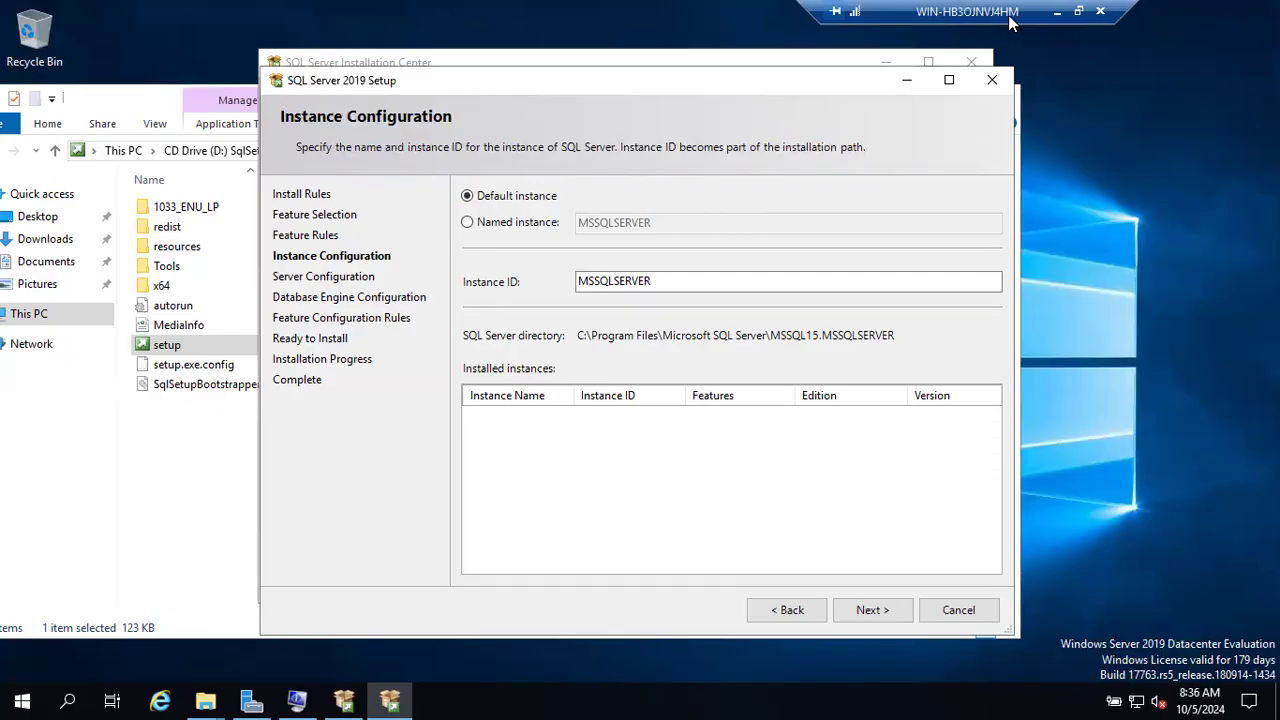
{"action": "left_click", "coordinate": [507, 224]}
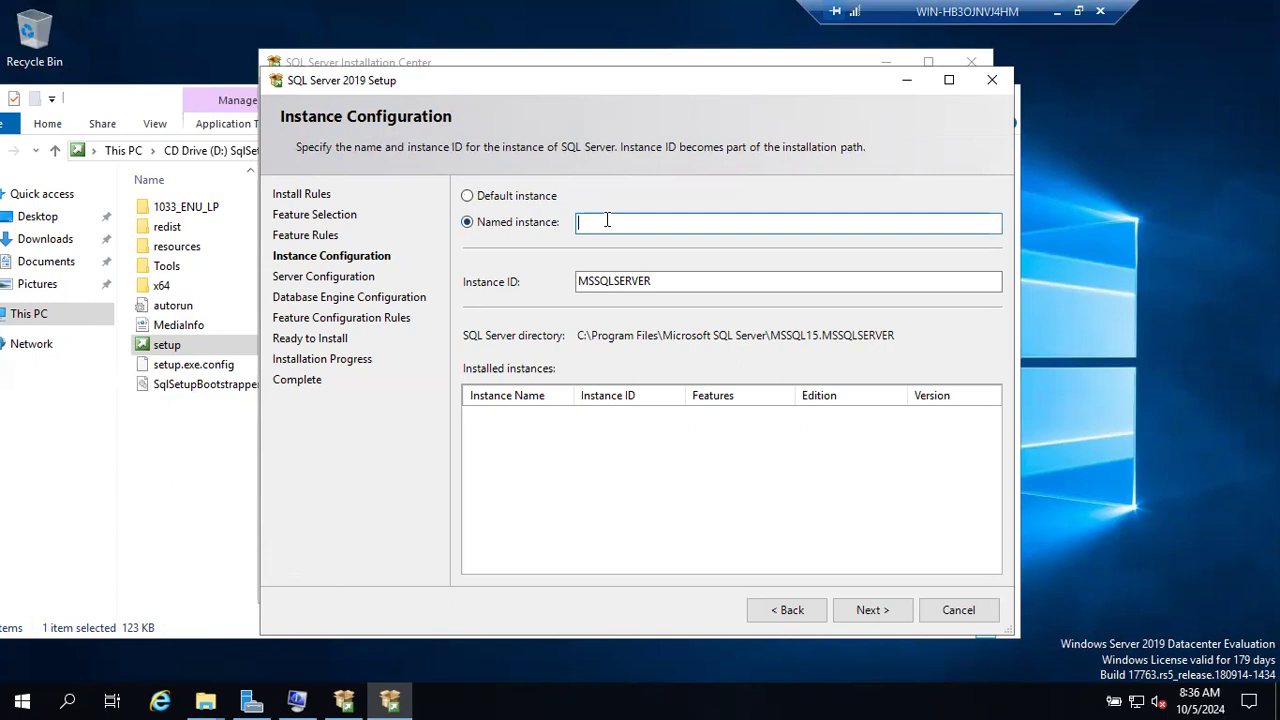
Switch the instance type to default instance and back to named instance, and clear the instance ID.
{"action": "left_click", "coordinate": [505, 199]}
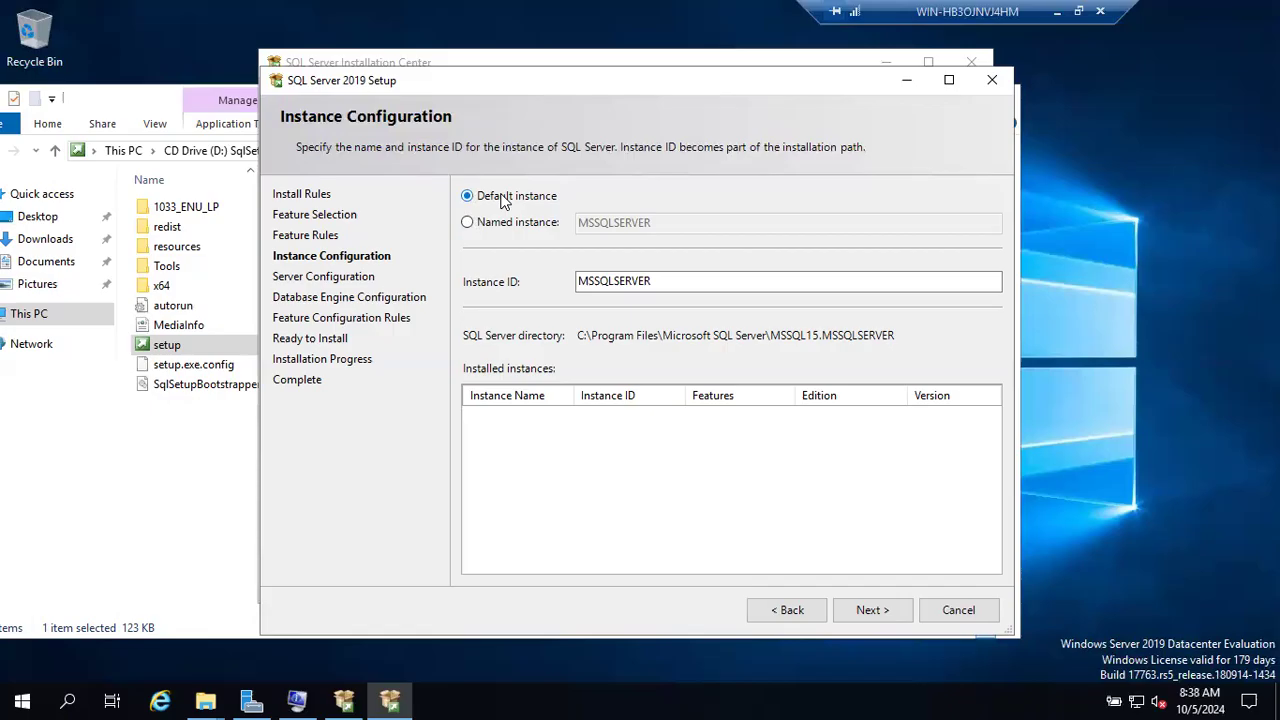
{"action": "left_click", "coordinate": [494, 223]}
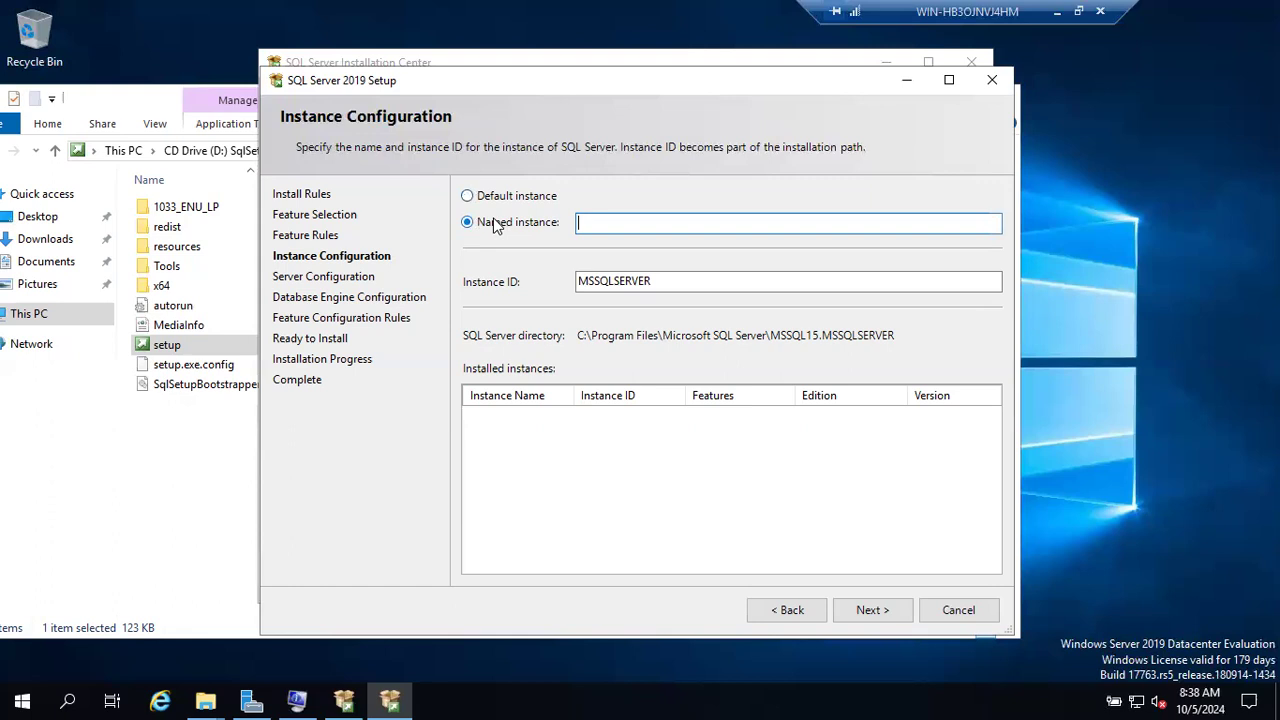
{"action": "left_click", "coordinate": [494, 223]}
{"action": "type", "text": "N"}
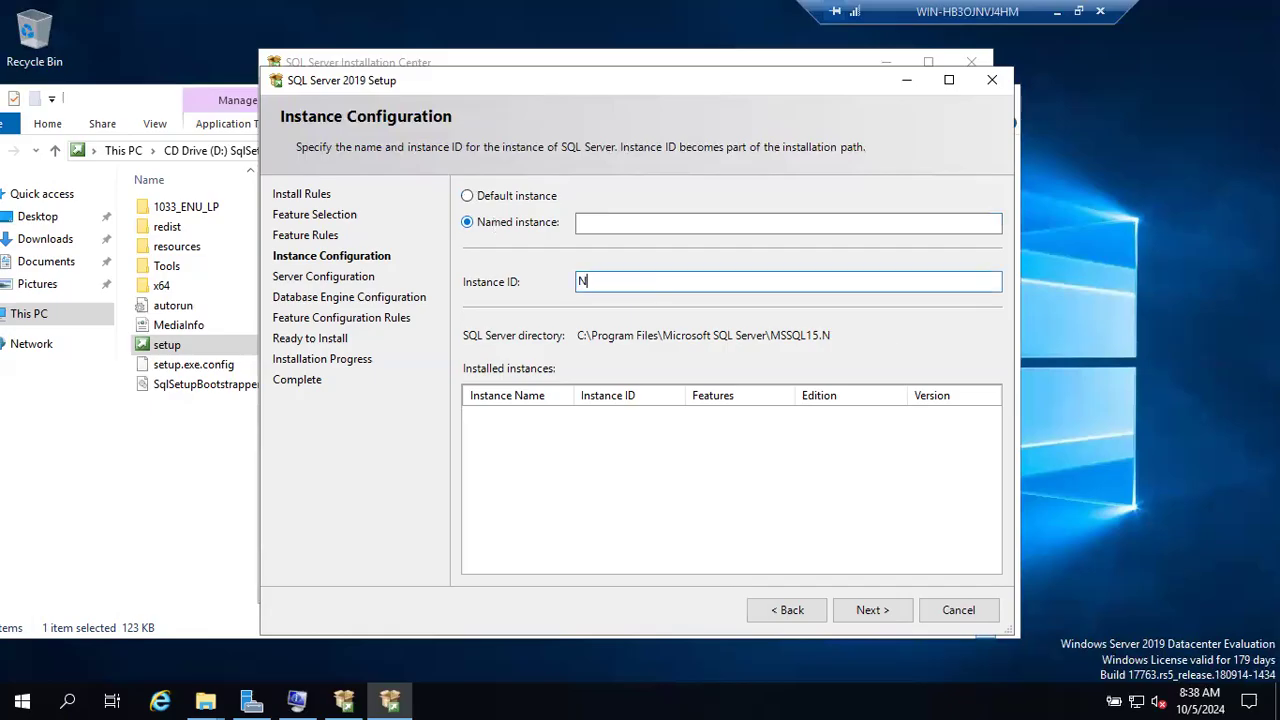
{"action": "type", "text": "-"}
{"action": "key", "text": "BackSpace"}
{"action": "key", "text": "BackSpace"}
Try to continue the setup with "WIN-HB3oJNVJ4HM" as the named instance and no instance ID.
{"action": "left_click", "coordinate": [614, 220]}
{"action": "type", "text": "WIN-HB3oJN"}
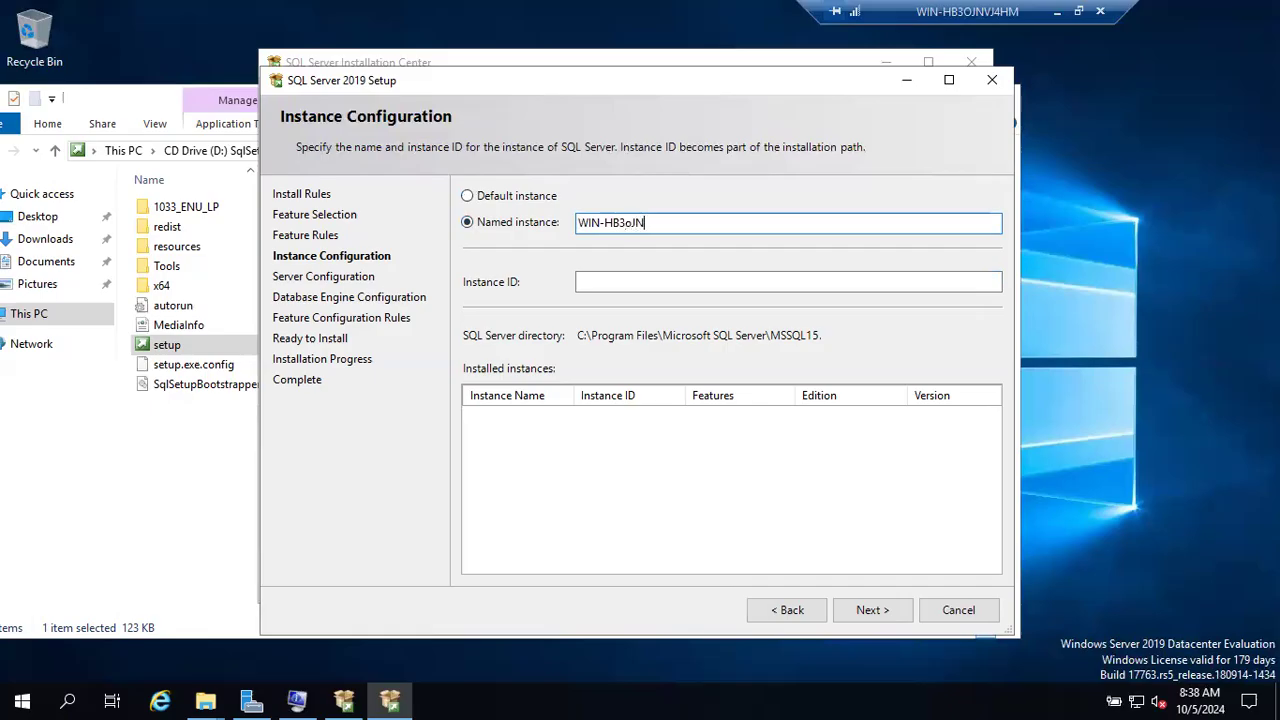
{"action": "type", "text": "VJ4HM"}
{"action": "left_click", "coordinate": [866, 605]}
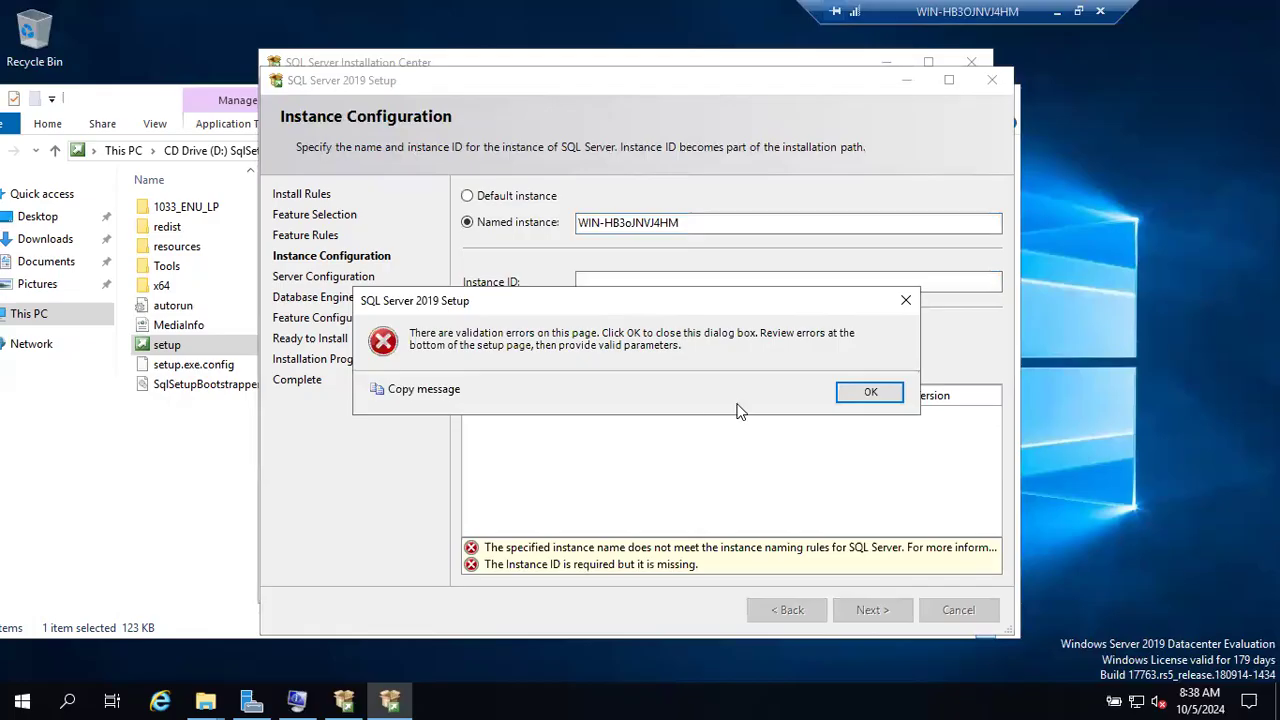
{"action": "left_click", "coordinate": [868, 393]}
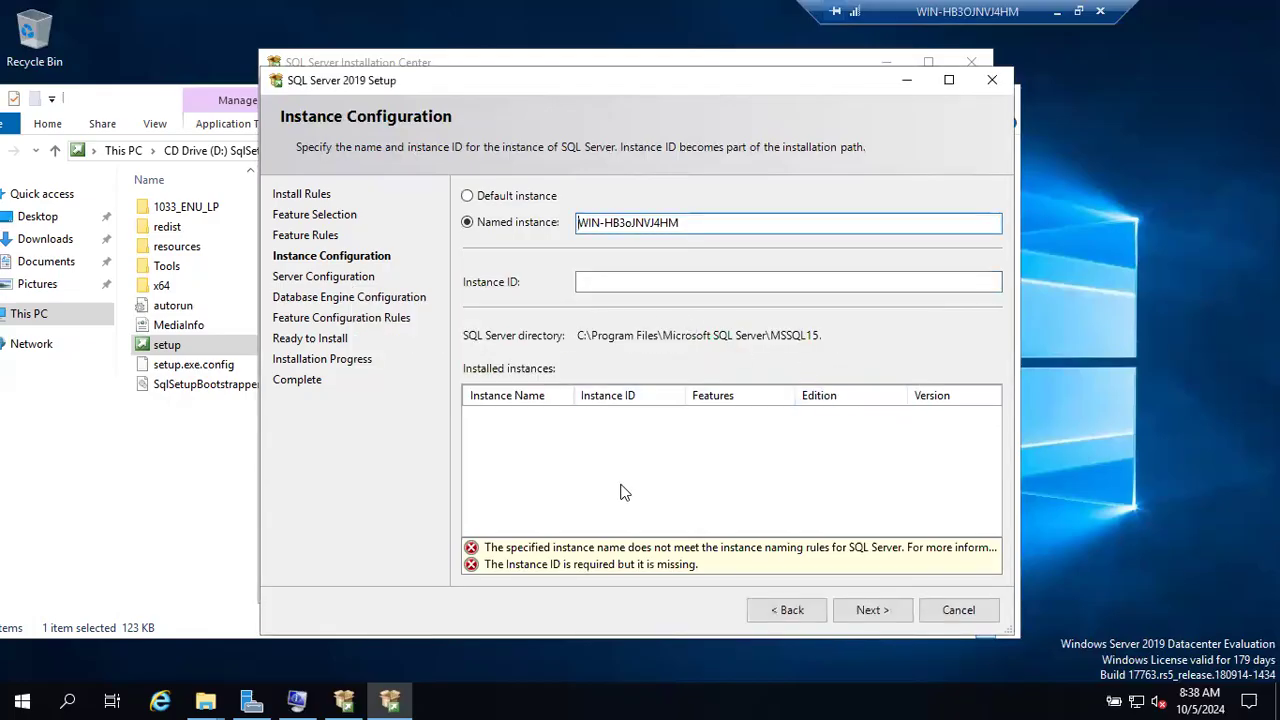
{"action": "left_click_drag", "start_coordinate": [703, 224], "coordinate": [535, 230]}
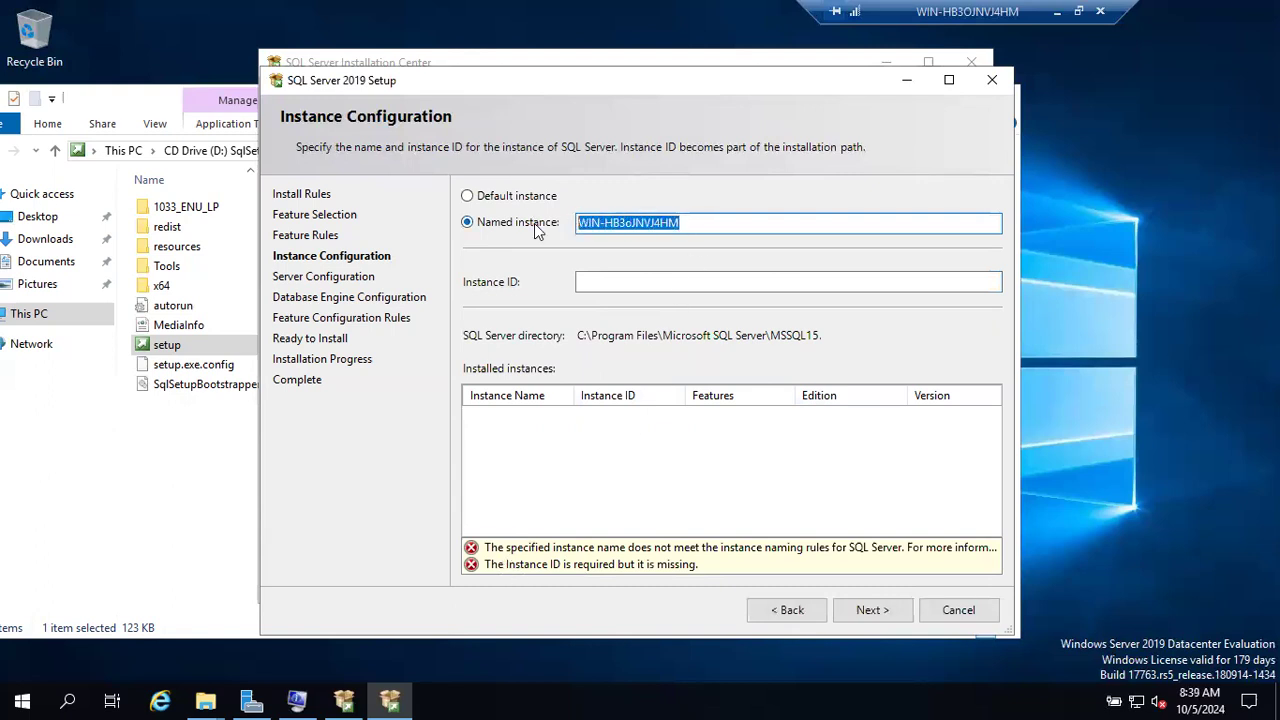
{"action": "left_click", "coordinate": [610, 224]}
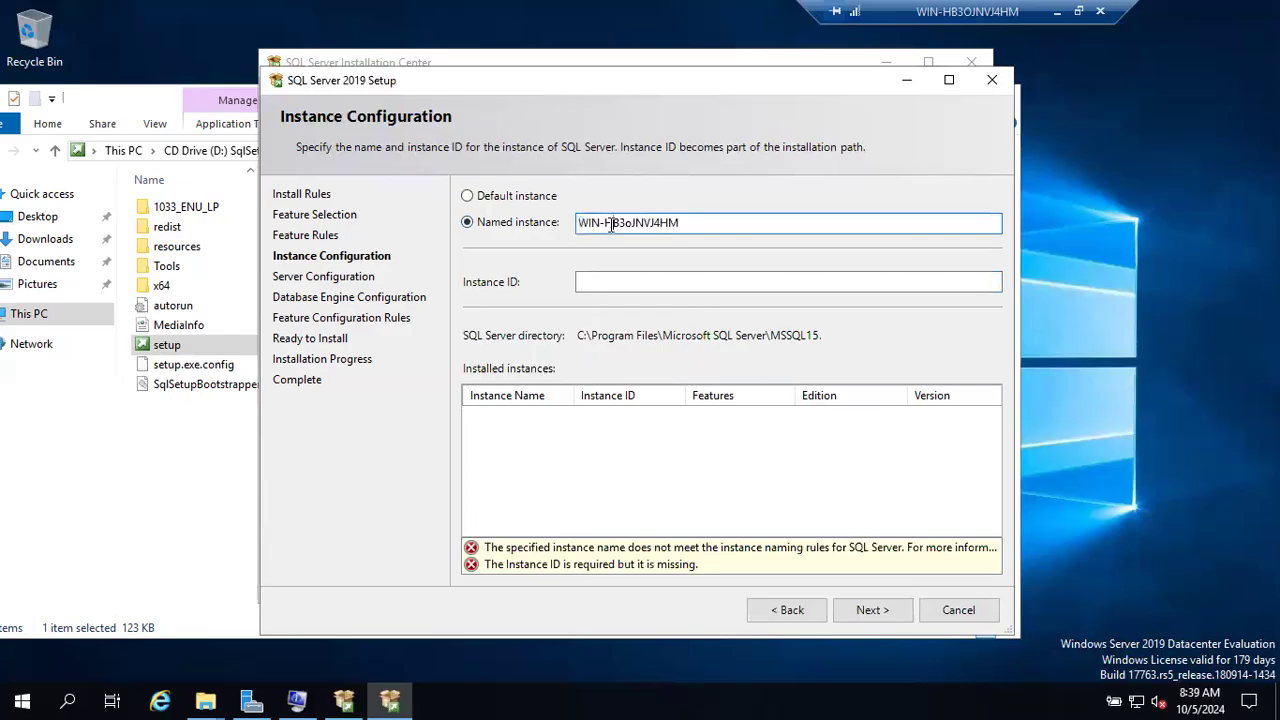
{"action": "left_click_drag", "start_coordinate": [690, 224], "coordinate": [600, 224]}
{"action": "left_click", "coordinate": [600, 224]}
{"action": "left_click", "coordinate": [635, 280]}
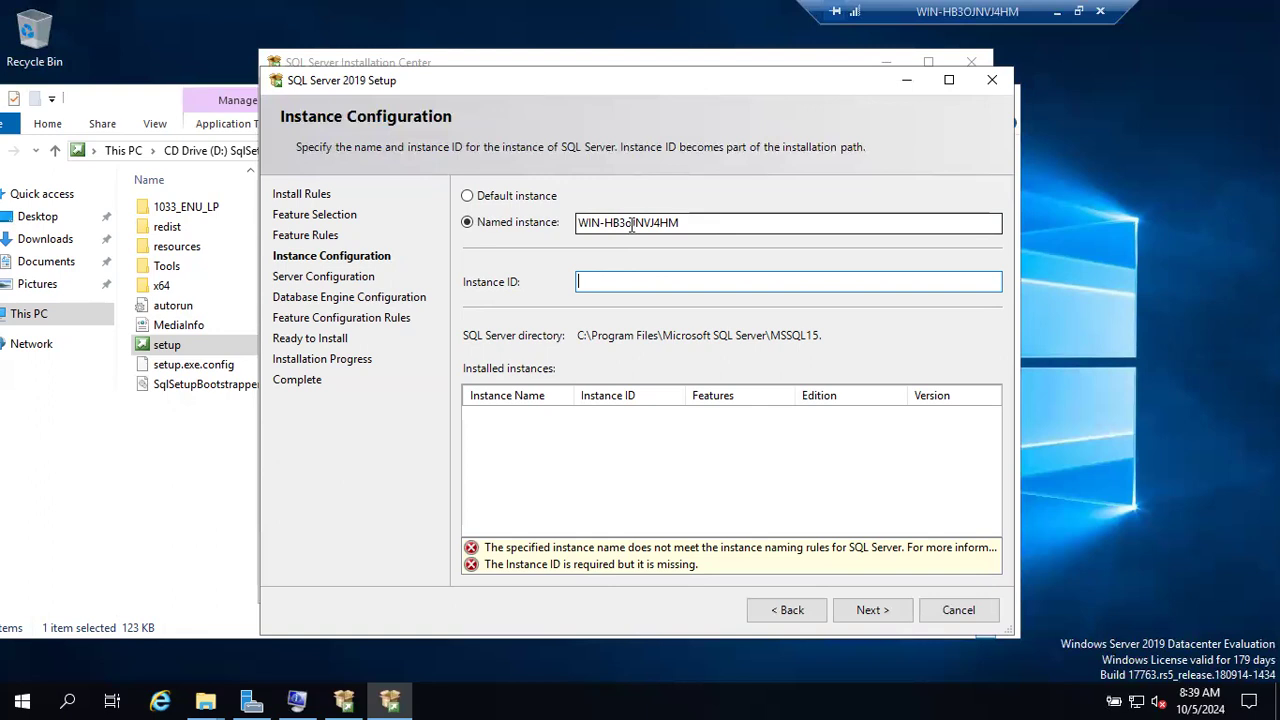
{"action": "left_click_drag", "start_coordinate": [693, 224], "coordinate": [575, 228]}
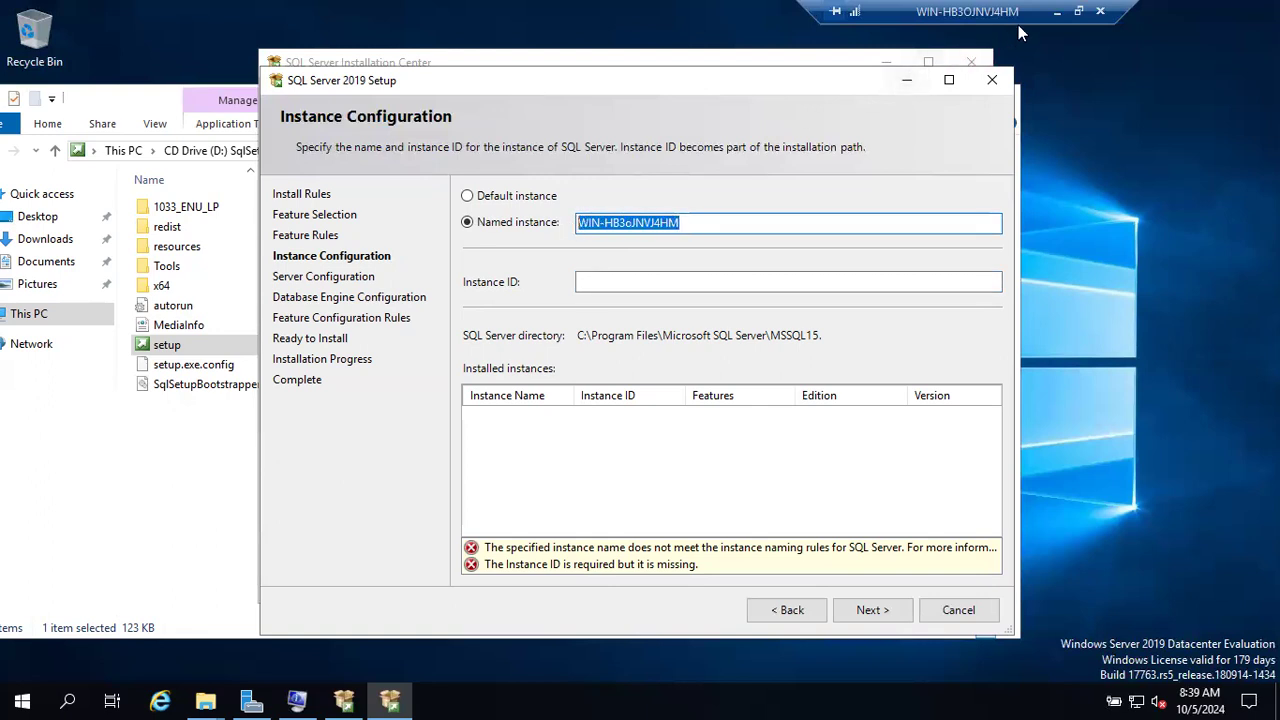
Switch to the running notes in Google Docs and add the lines "Computer\Instance Name" and "Batch56" below the naming rules.
{"action": "left_click", "coordinate": [1058, 18]}
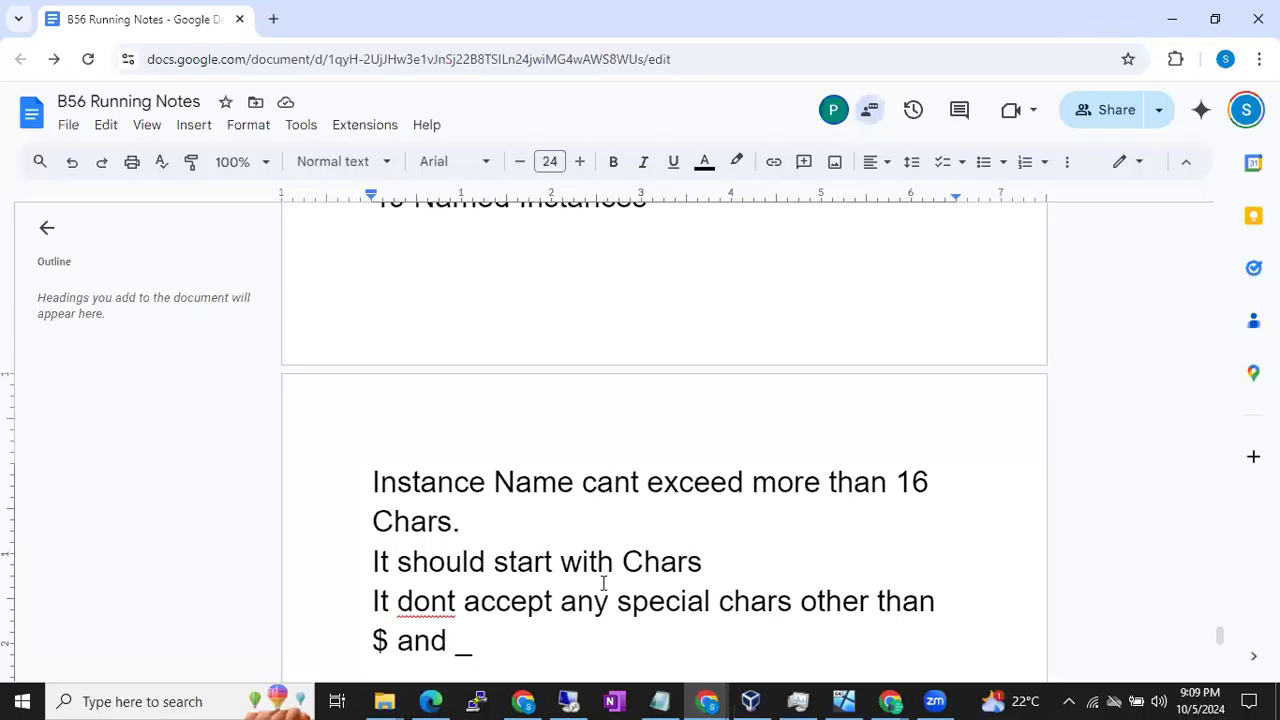
{"action": "key", "text": "Return"}
{"action": "type", "text": "Compu"}
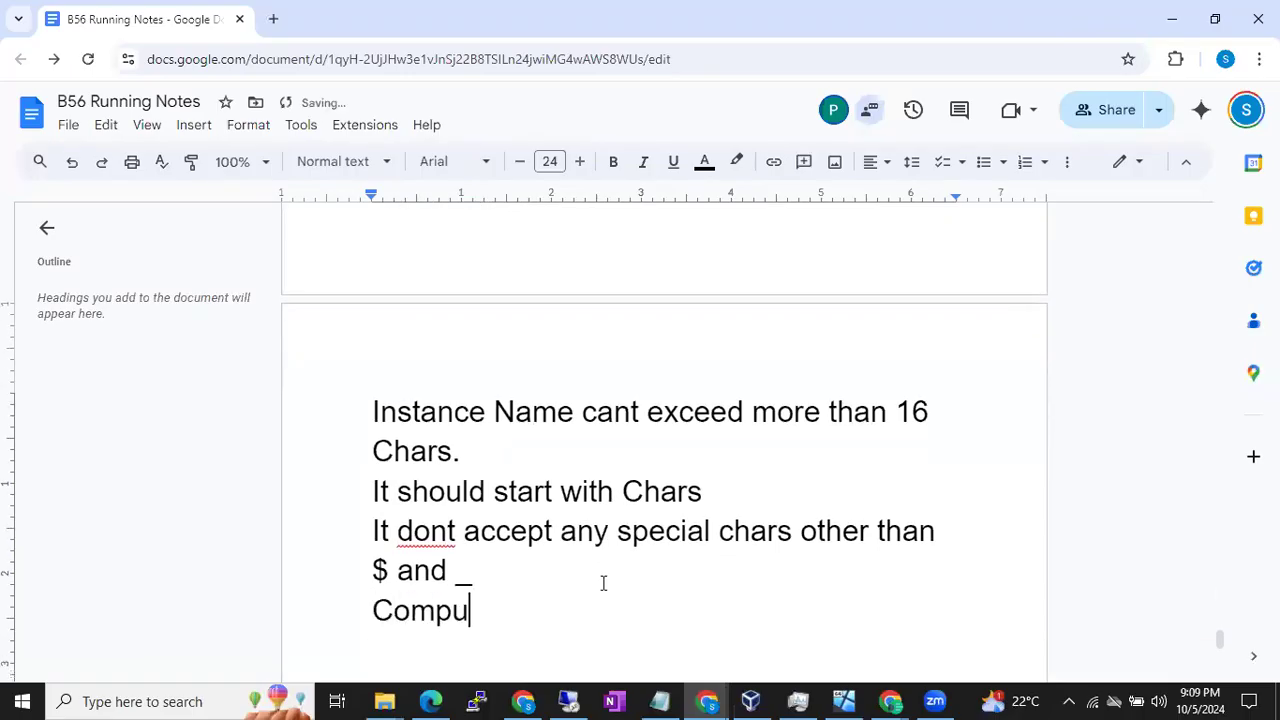
{"action": "type", "text": "ter\\Instance Name"}
{"action": "key", "text": "Return"}
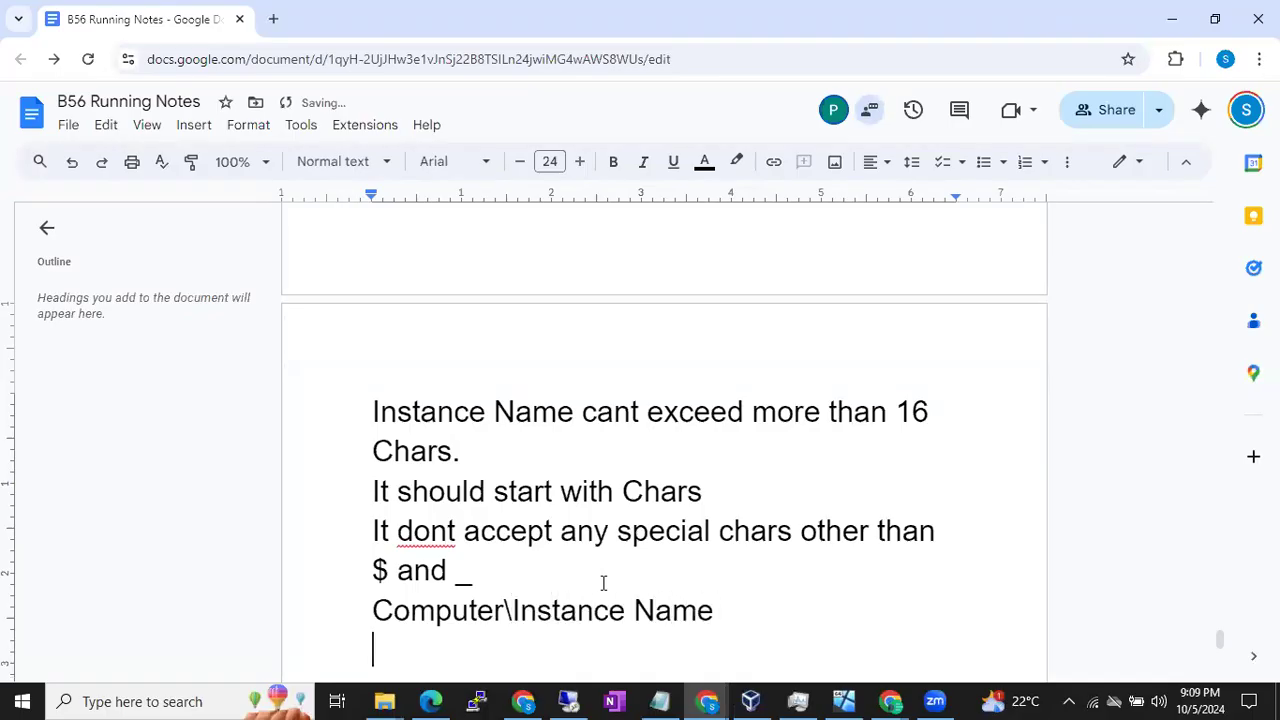
{"action": "type", "text": "Batch"}
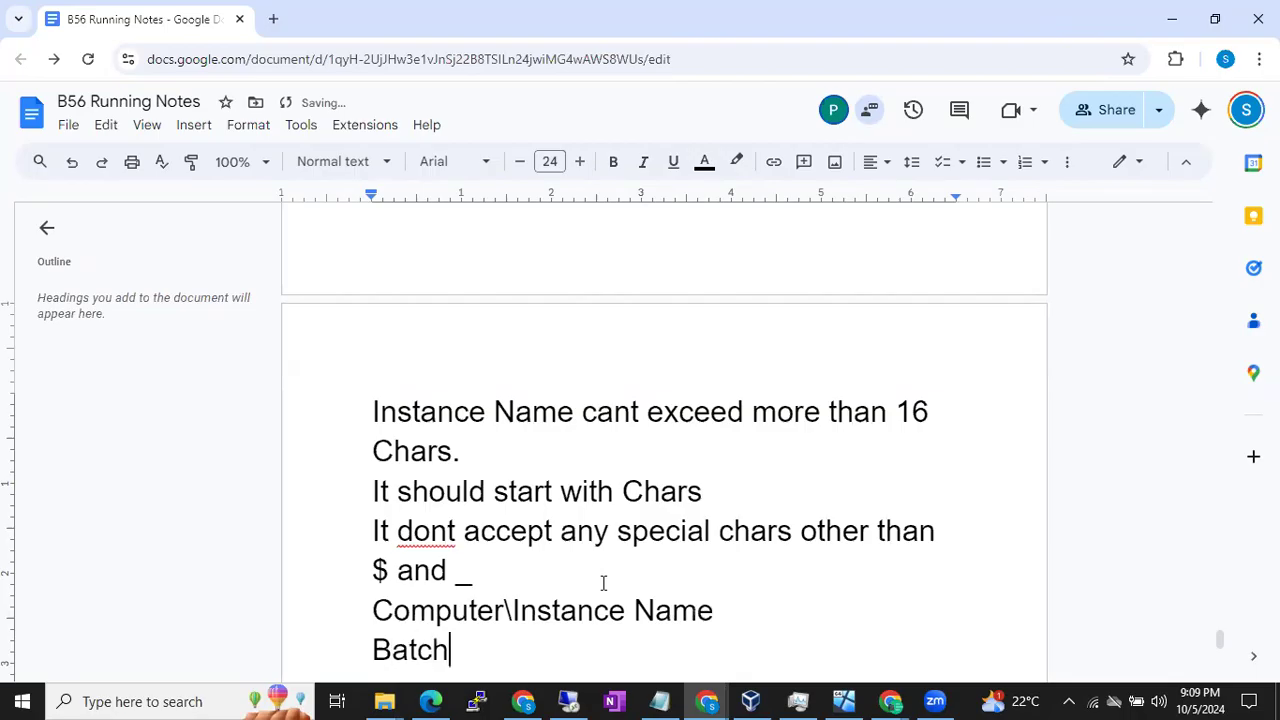
{"action": "type", "text": "56"}
{"action": "key", "text": "Return"}
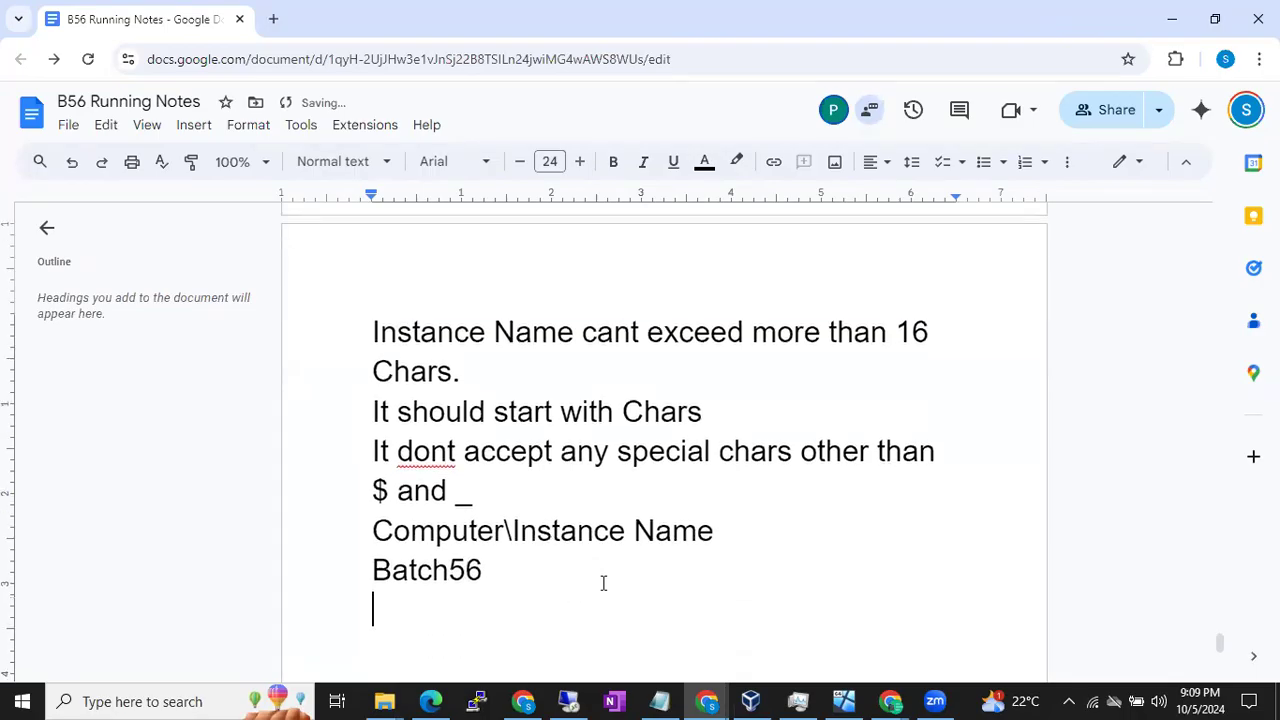
Change "Computer" to "ComputerName" in the instance name format line of the notes.
{"action": "left_click", "coordinate": [376, 570]}
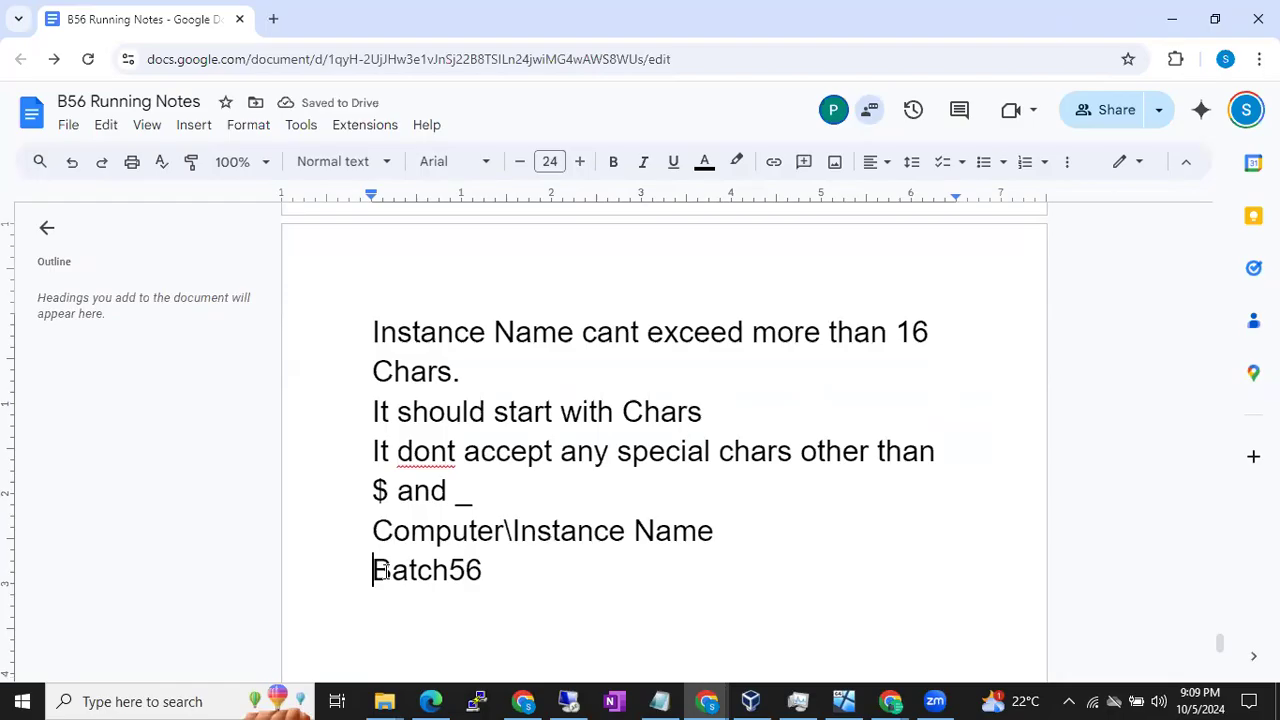
{"action": "left_click_drag", "start_coordinate": [376, 570], "coordinate": [483, 570]}
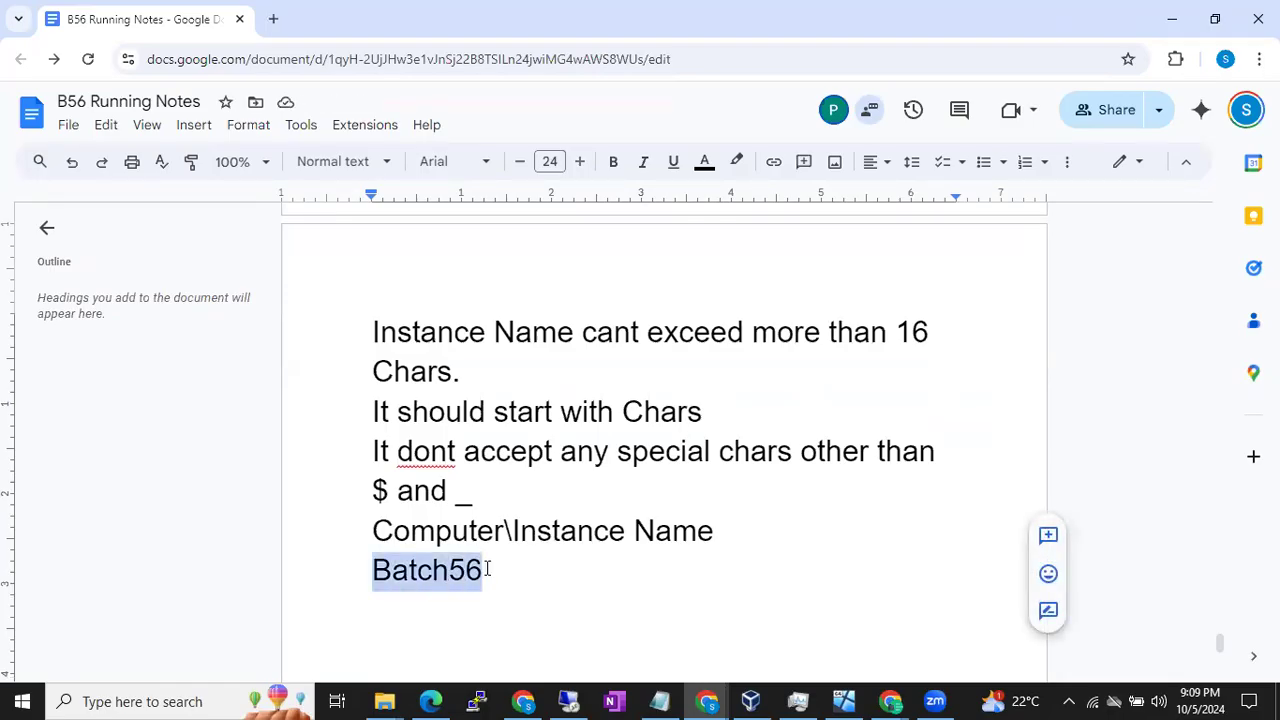
{"action": "left_click", "coordinate": [434, 608]}
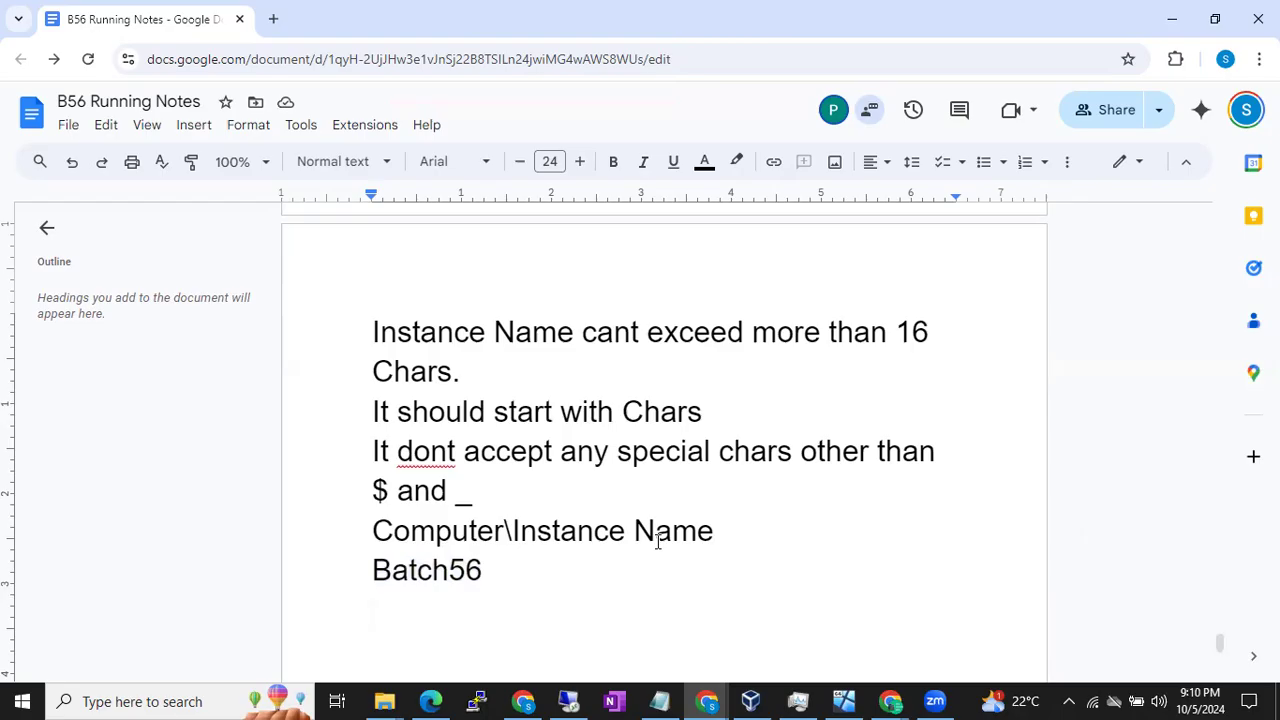
{"action": "left_click_drag", "start_coordinate": [723, 529], "coordinate": [360, 531]}
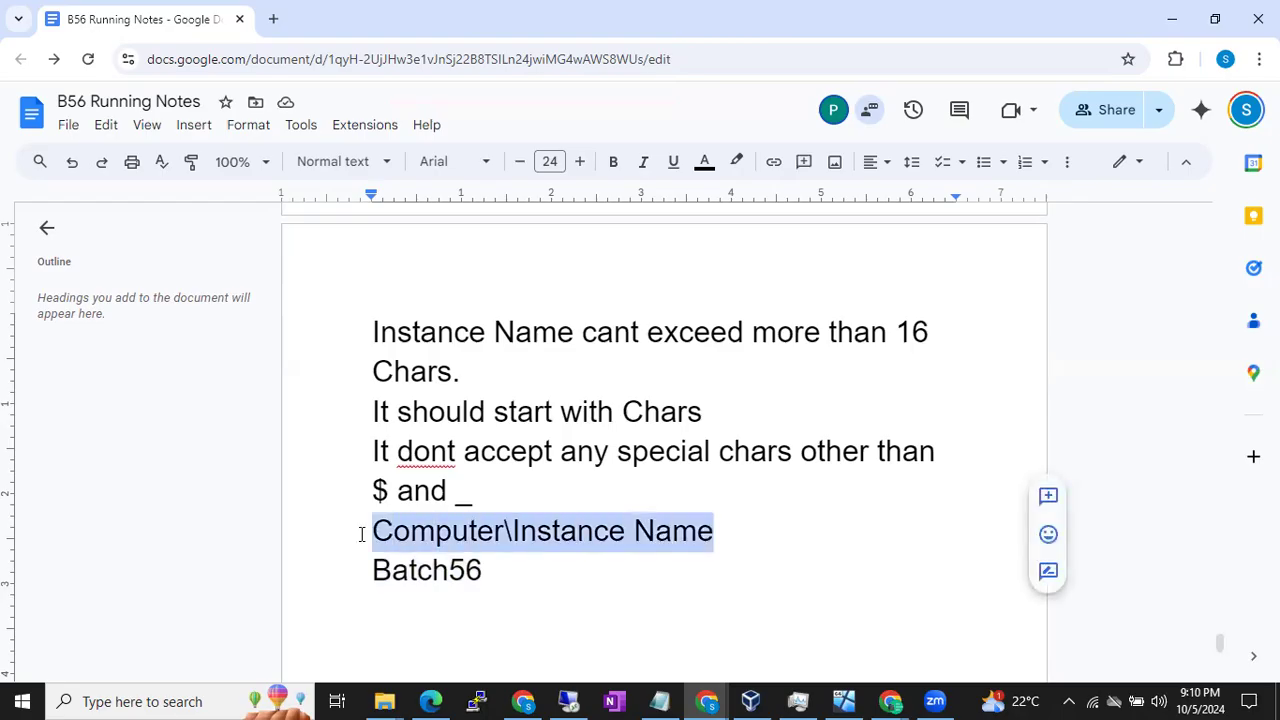
{"action": "left_click", "coordinate": [497, 531]}
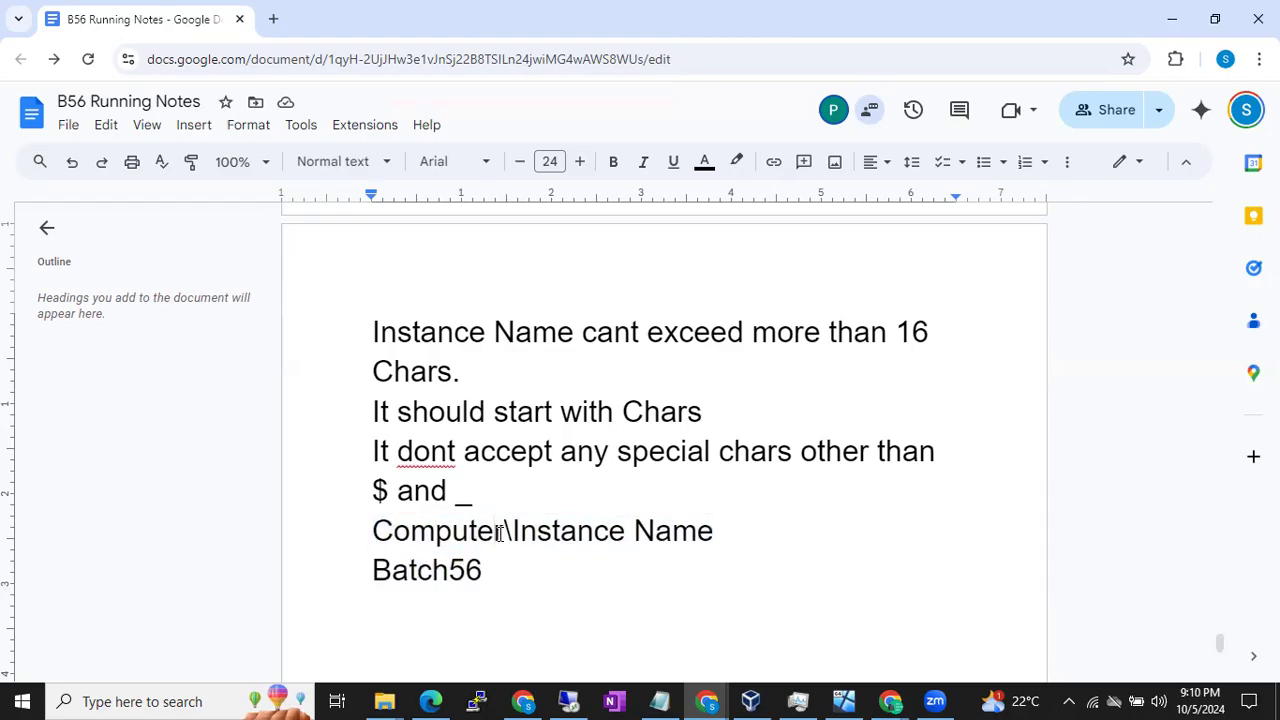
{"action": "type", "text": "Name"}
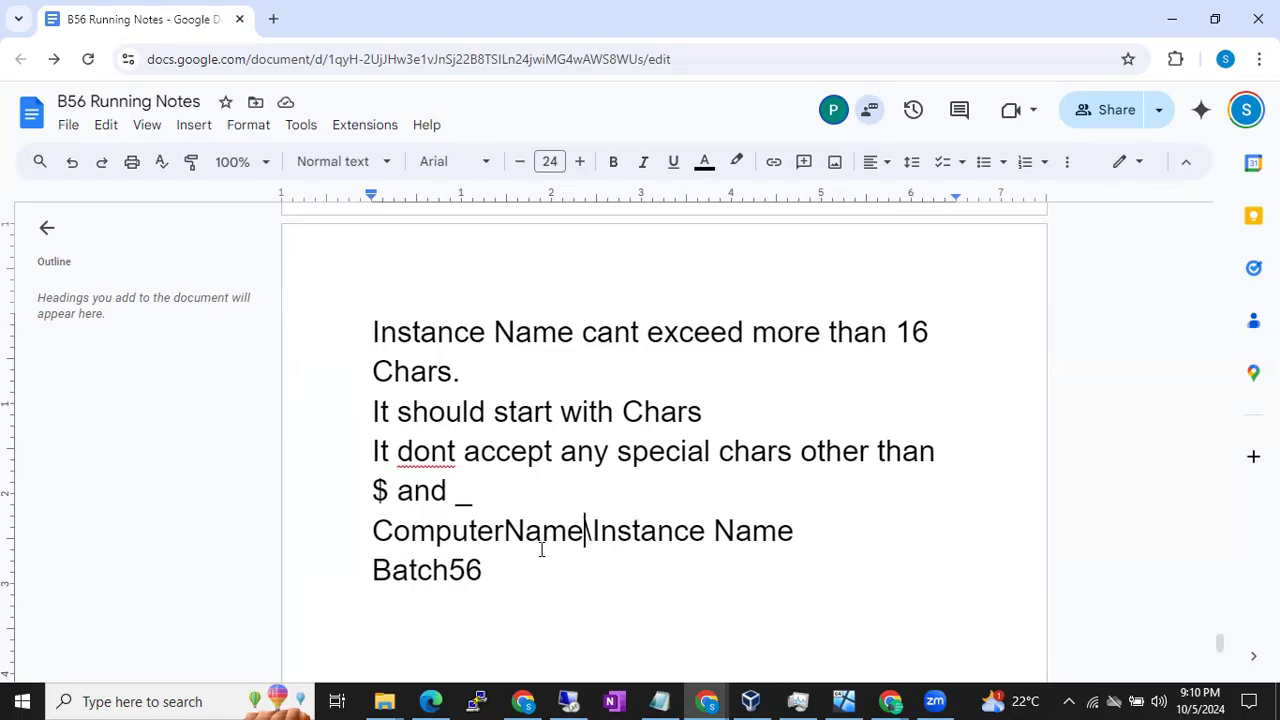
Append "- DefaultName" to the Batch56 line in the notes.
{"action": "left_click", "coordinate": [494, 620]}
{"action": "left_click", "coordinate": [488, 569]}
{"action": "type", "text": "- DefaultName"}
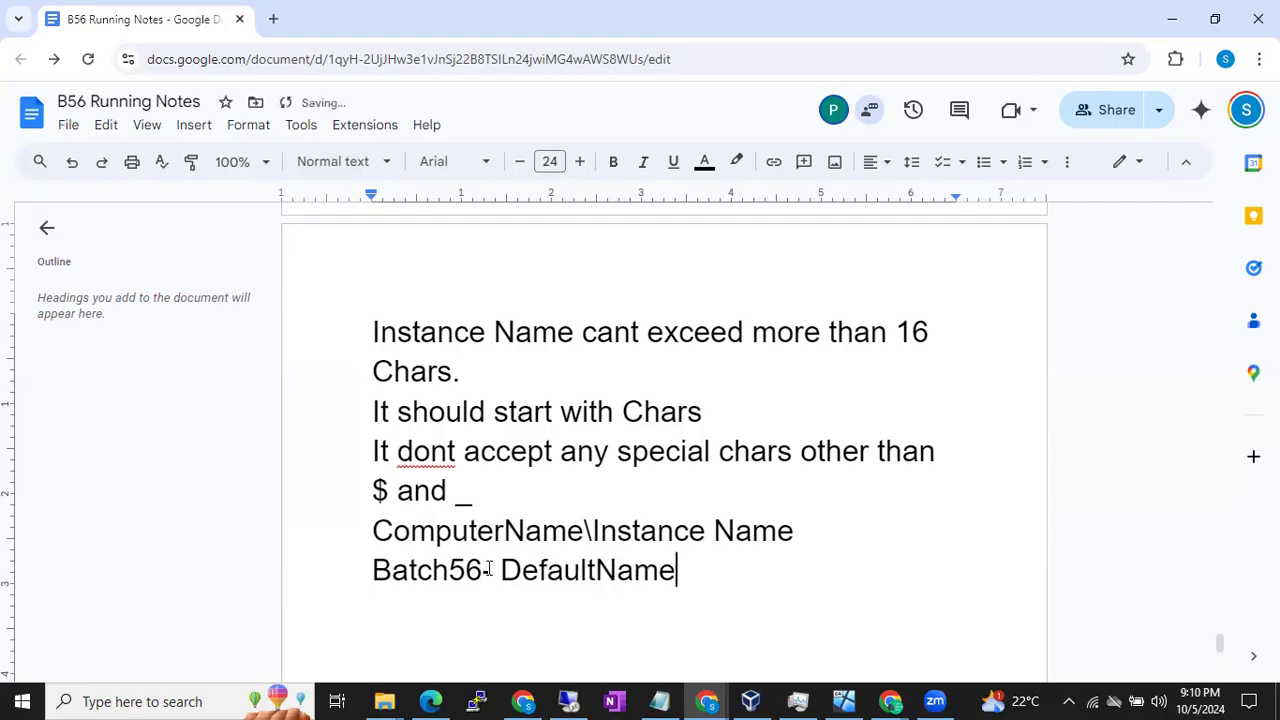
Add the line "Named Instance Batch56\Batch56" below the DefaultName line in the notes.
{"action": "key", "text": "Return"}
{"action": "type", "text": "B"}
{"action": "key", "text": "BackSpace"}
{"action": "type", "text": "Named Instanc"}
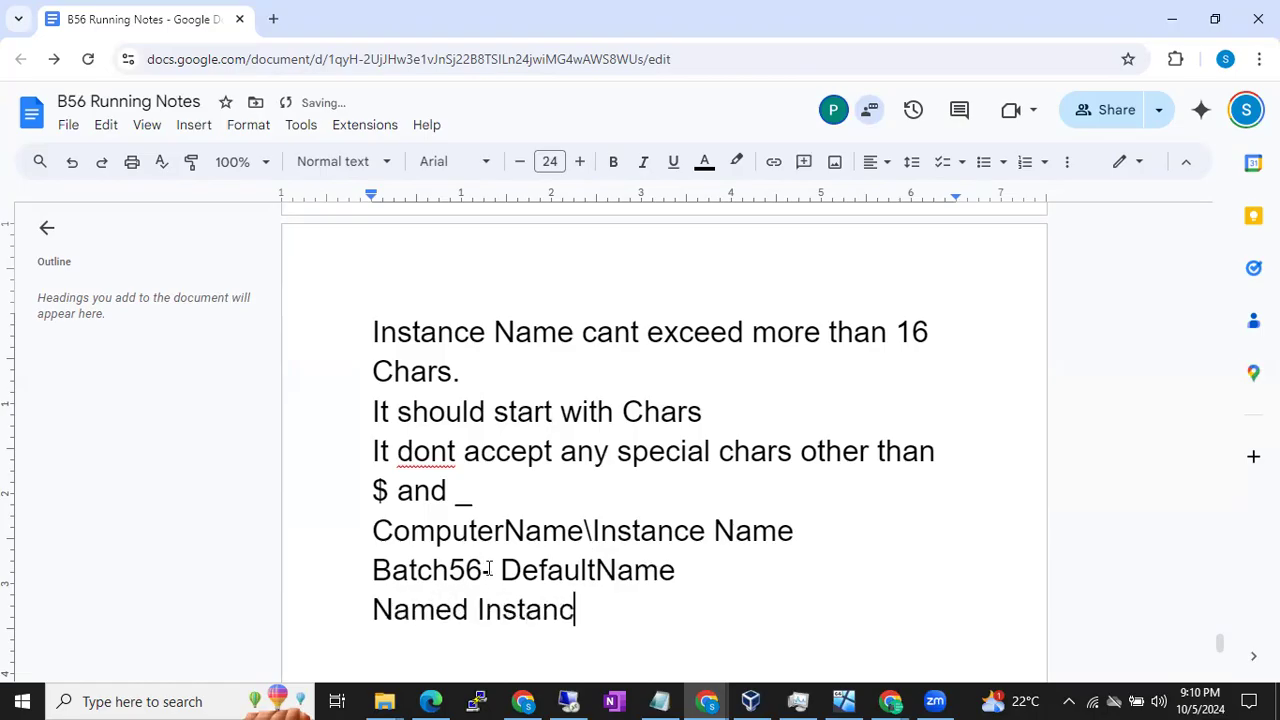
{"action": "type", "text": "e Batch"}
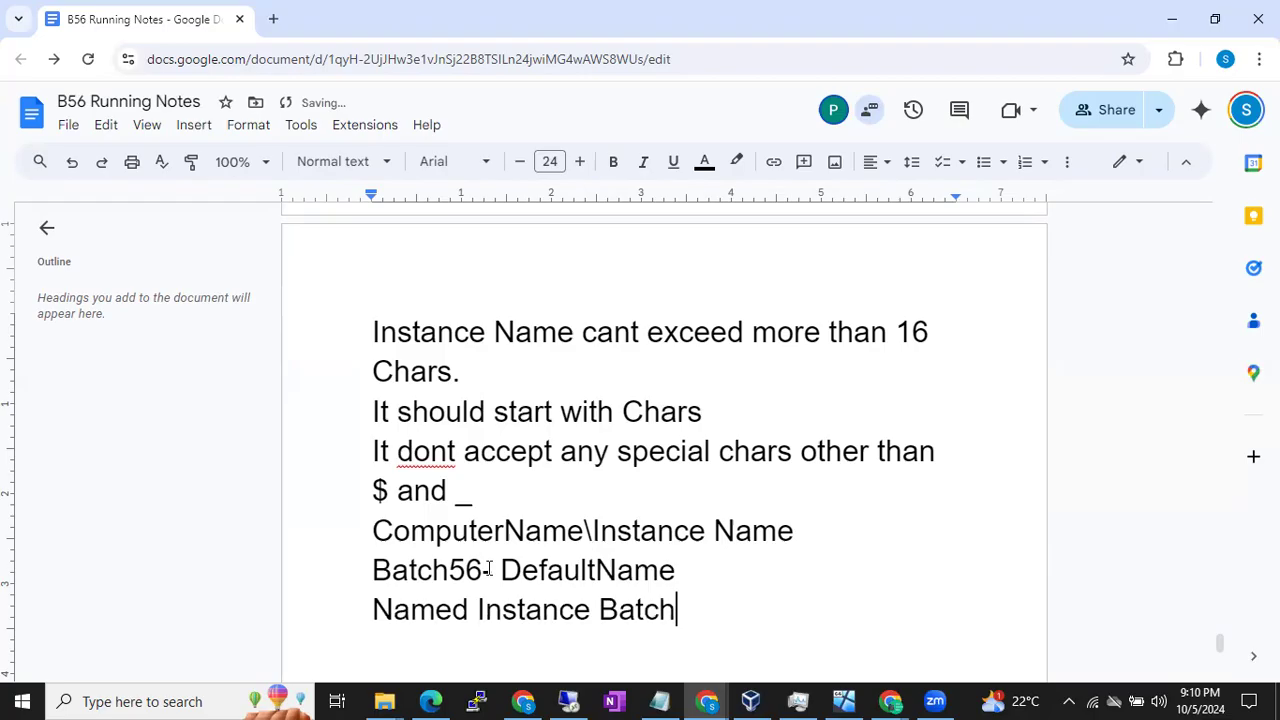
{"action": "type", "text": "56\\Batch56"}
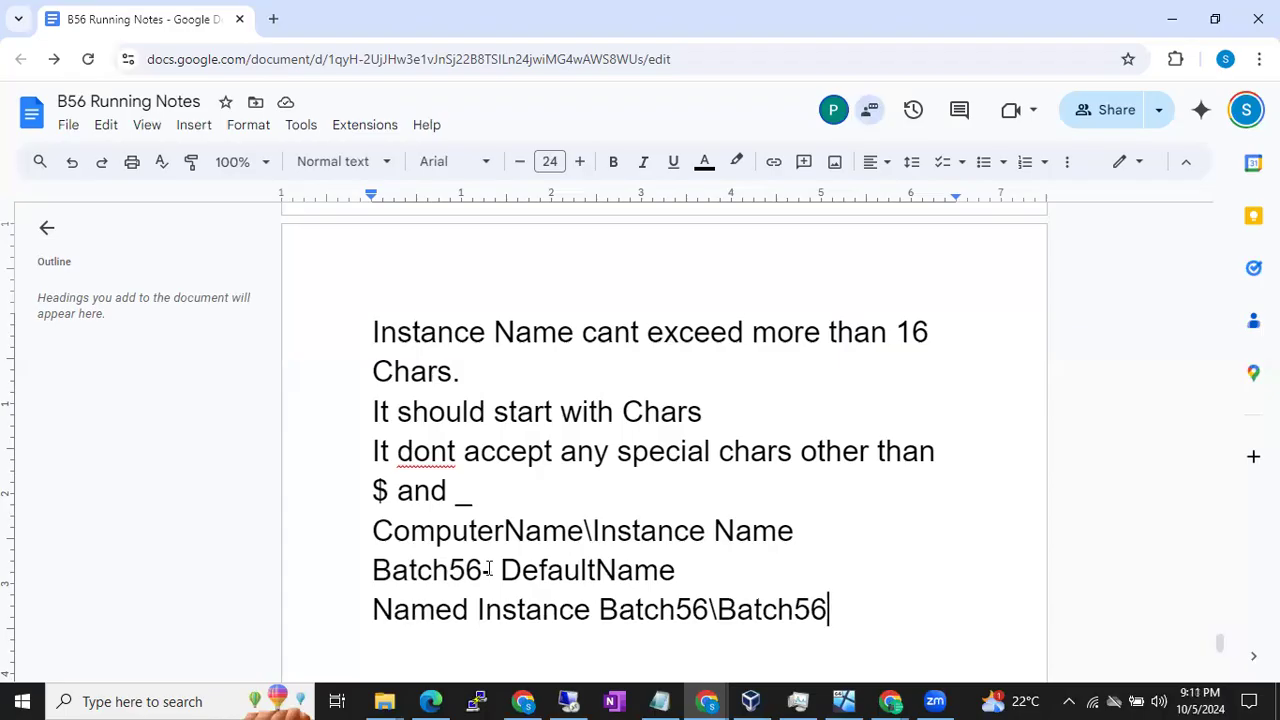
Switch back to the remote SQL Server setup, select the default instance and try to continue with an empty instance ID.
{"action": "left_click", "coordinate": [567, 699]}
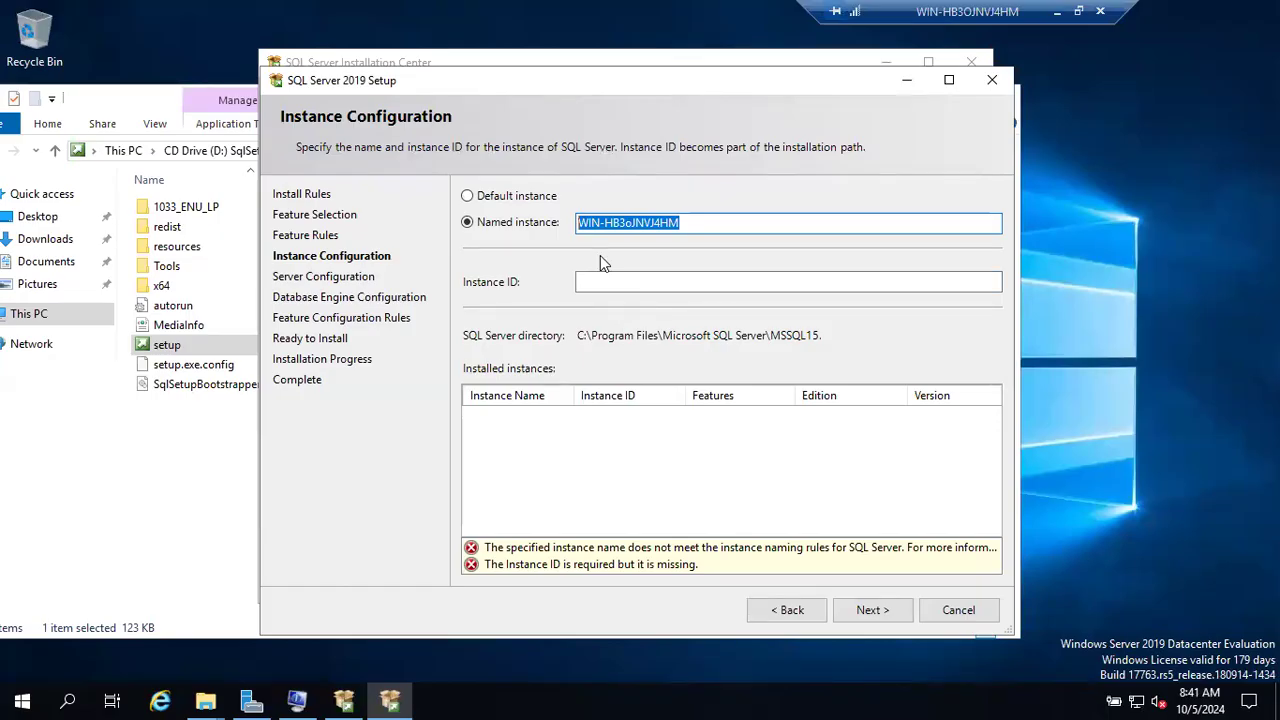
{"action": "left_click", "coordinate": [502, 197]}
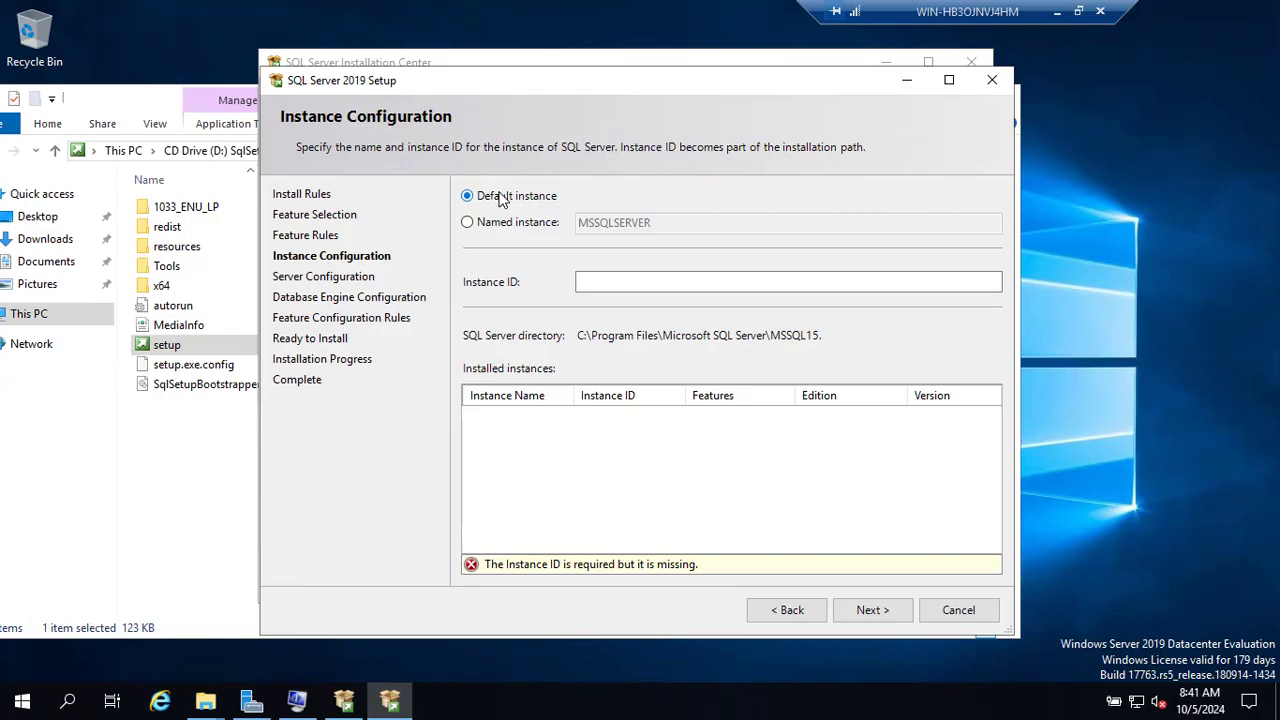
{"action": "left_click", "coordinate": [620, 283]}
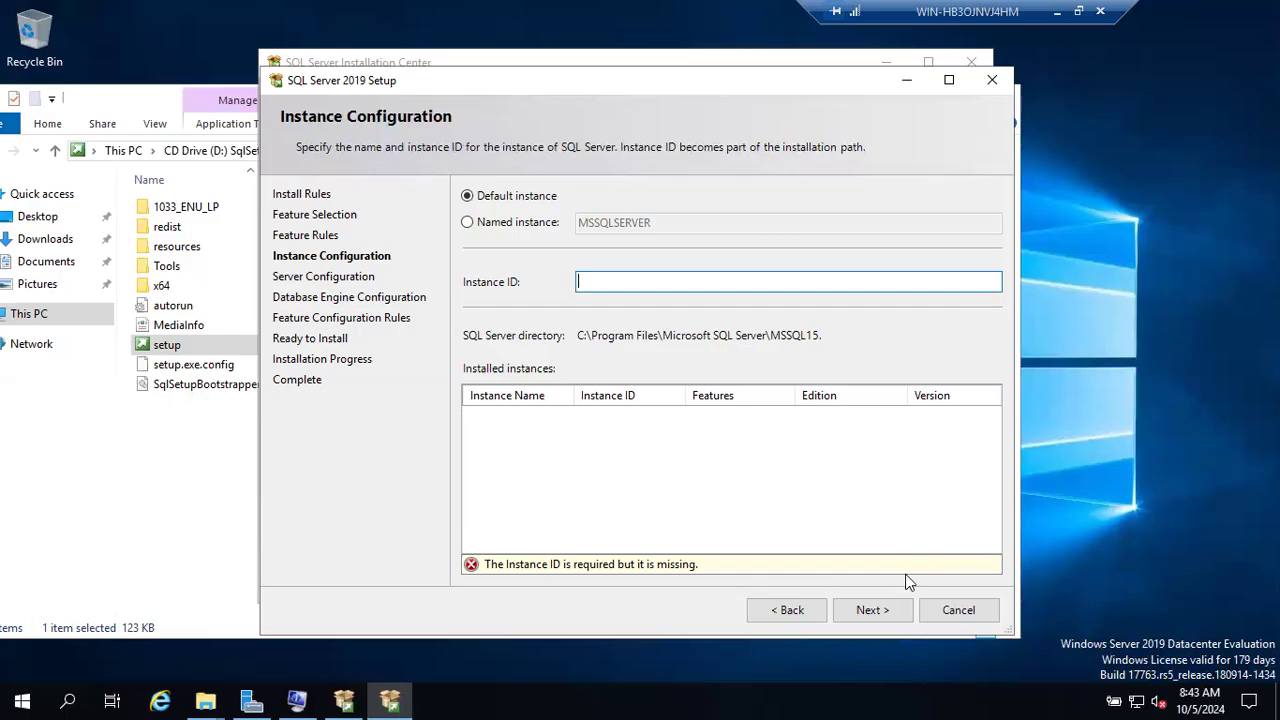
{"action": "left_click", "coordinate": [889, 608]}
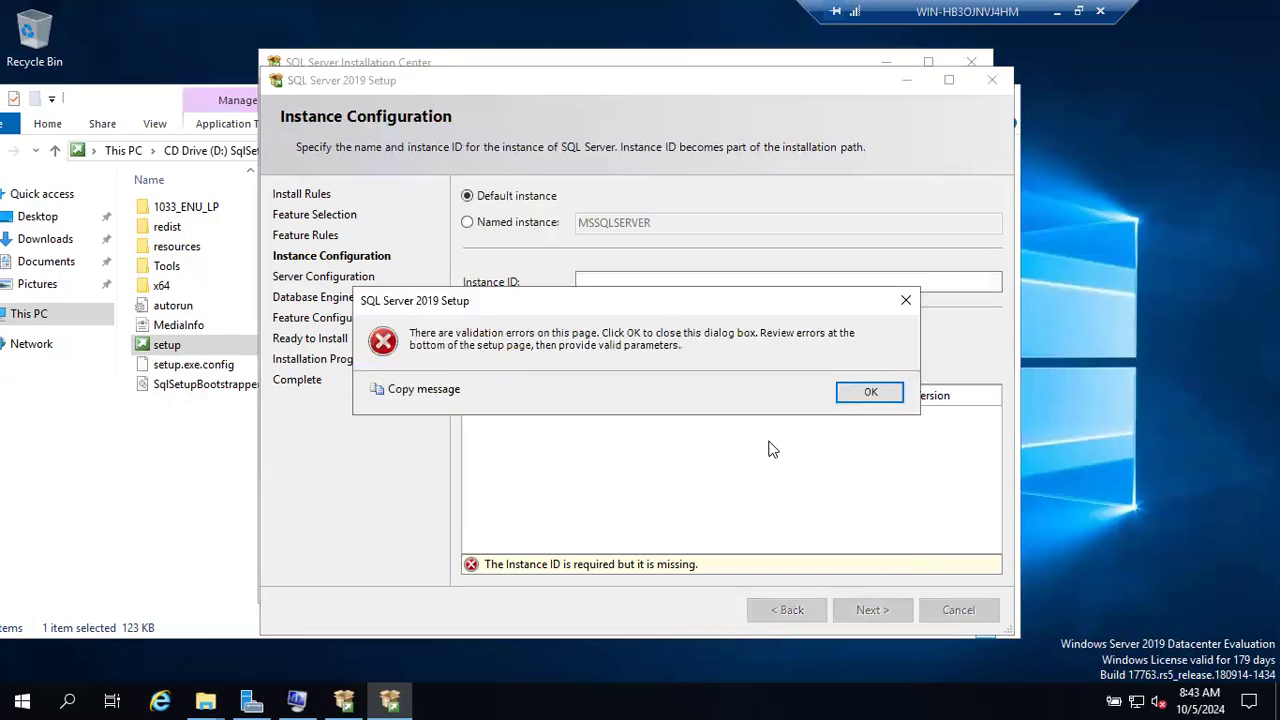
{"action": "left_click", "coordinate": [866, 395]}
Set the instance ID to MSSQLSERVER and continue to the Server Configuration page.
{"action": "left_click", "coordinate": [671, 278]}
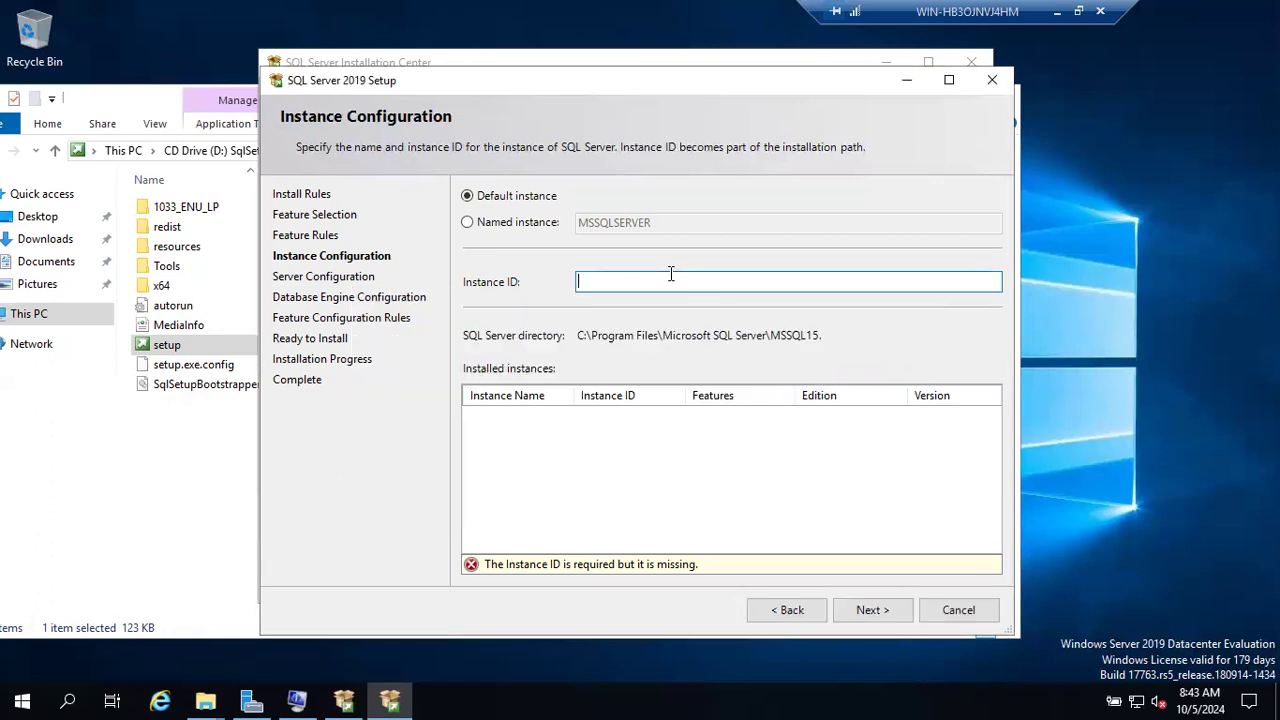
{"action": "type", "text": "MSSQLSERVER"}
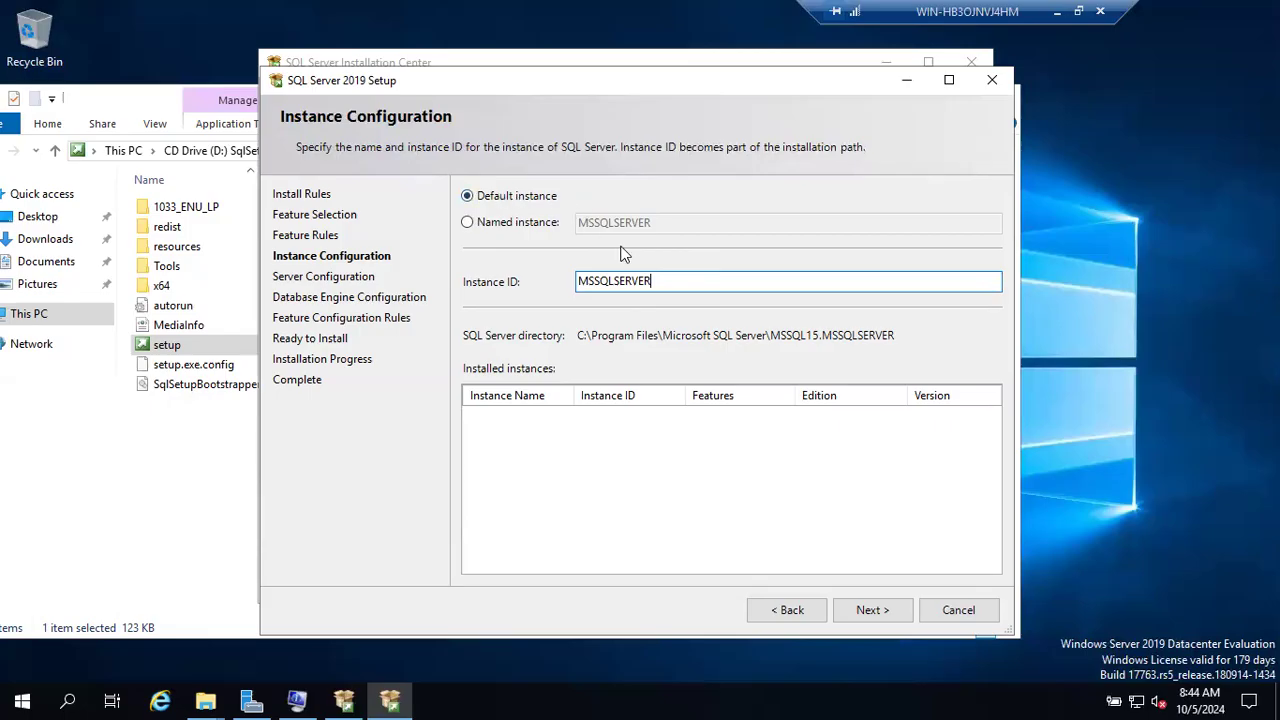
{"action": "left_click_drag", "start_coordinate": [668, 281], "coordinate": [569, 283]}
{"action": "left_click", "coordinate": [673, 287]}
{"action": "left_click", "coordinate": [852, 610]}
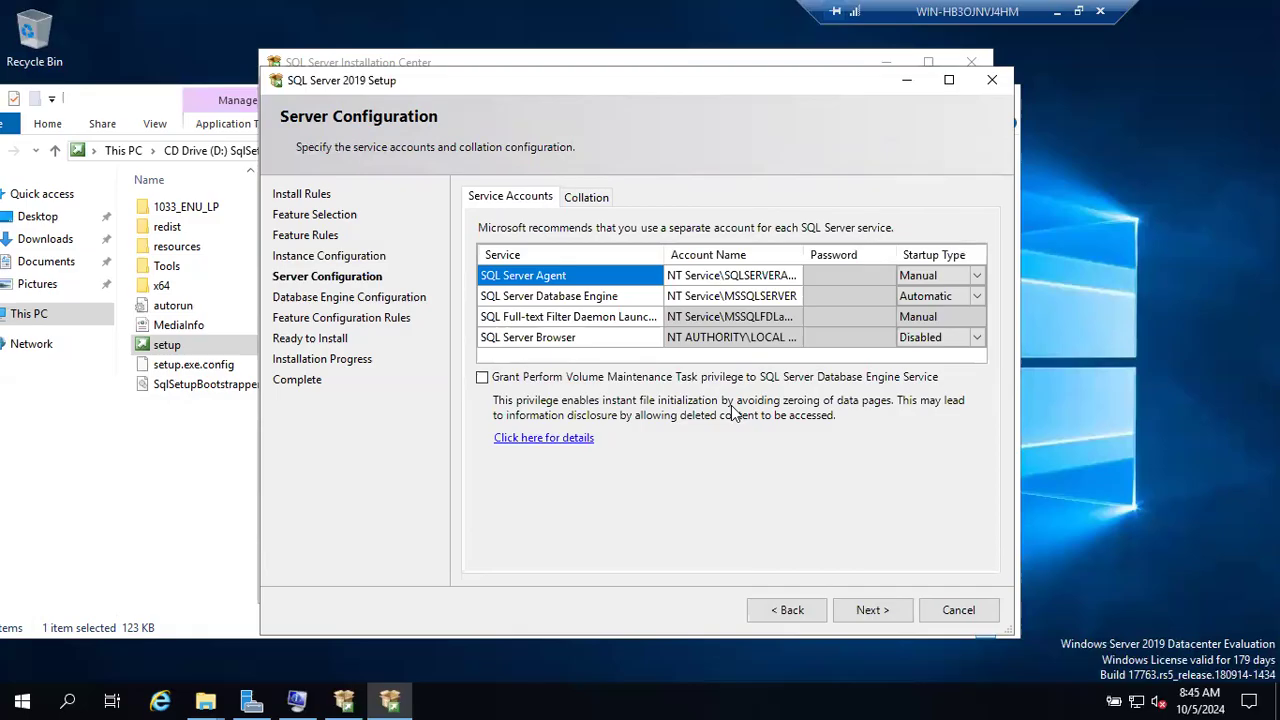
Go back to the Instance Configuration page to review the instance ID, and return to Server Configuration.
{"action": "left_click", "coordinate": [775, 610]}
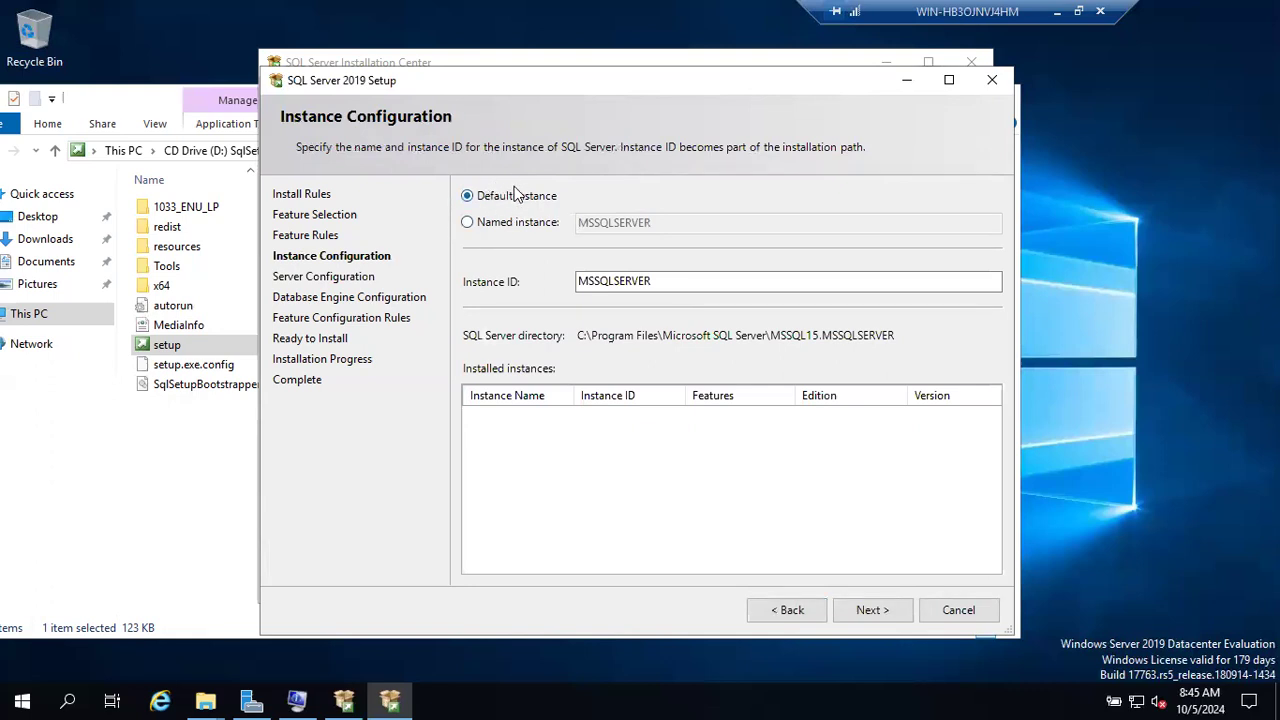
{"action": "double_click", "coordinate": [659, 284]}
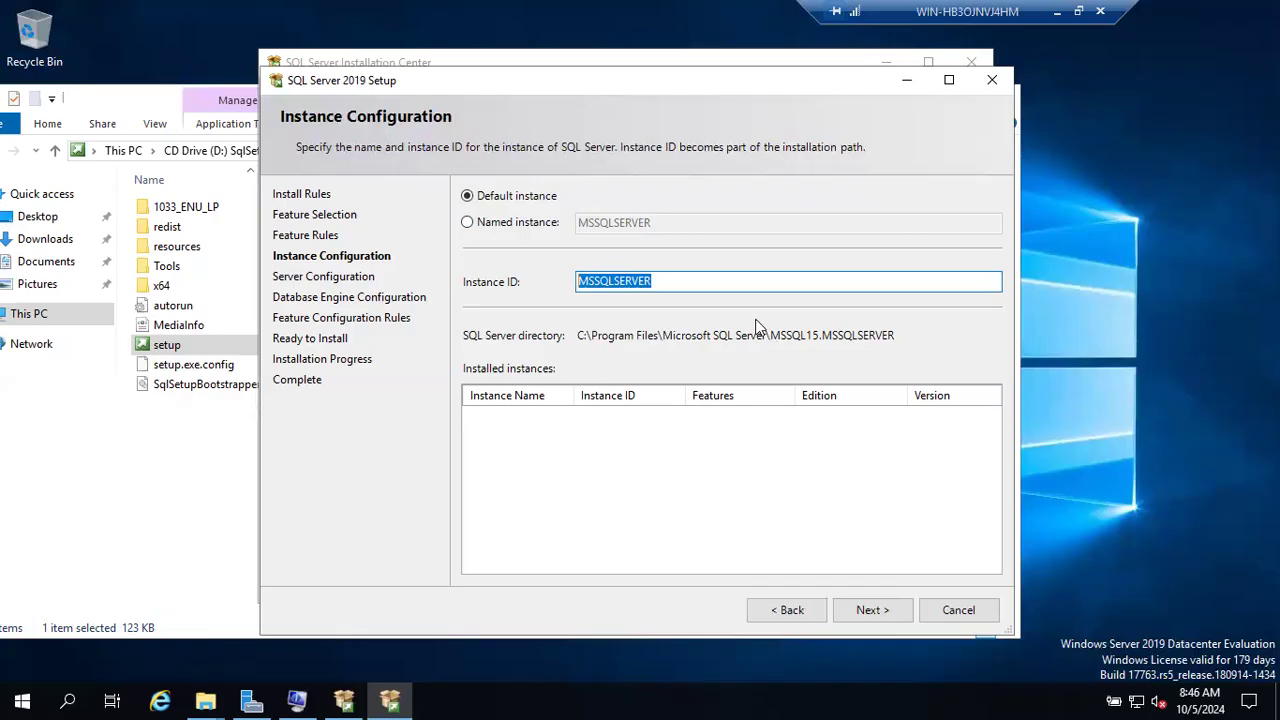
{"action": "left_click_drag", "start_coordinate": [695, 284], "coordinate": [544, 277]}
{"action": "left_click", "coordinate": [868, 606]}
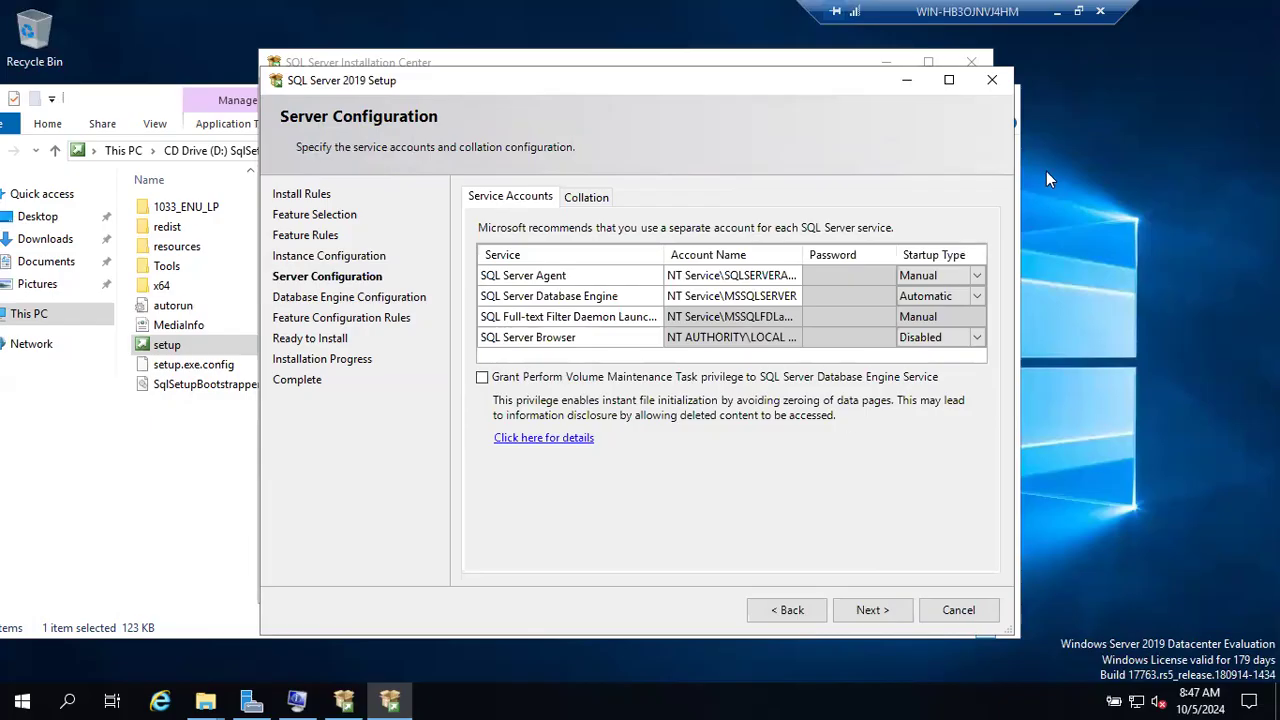
Switch from the remote SQL Server setup to the Batch56.drawio diagram in draw.io.
{"action": "left_click", "coordinate": [1057, 12]}
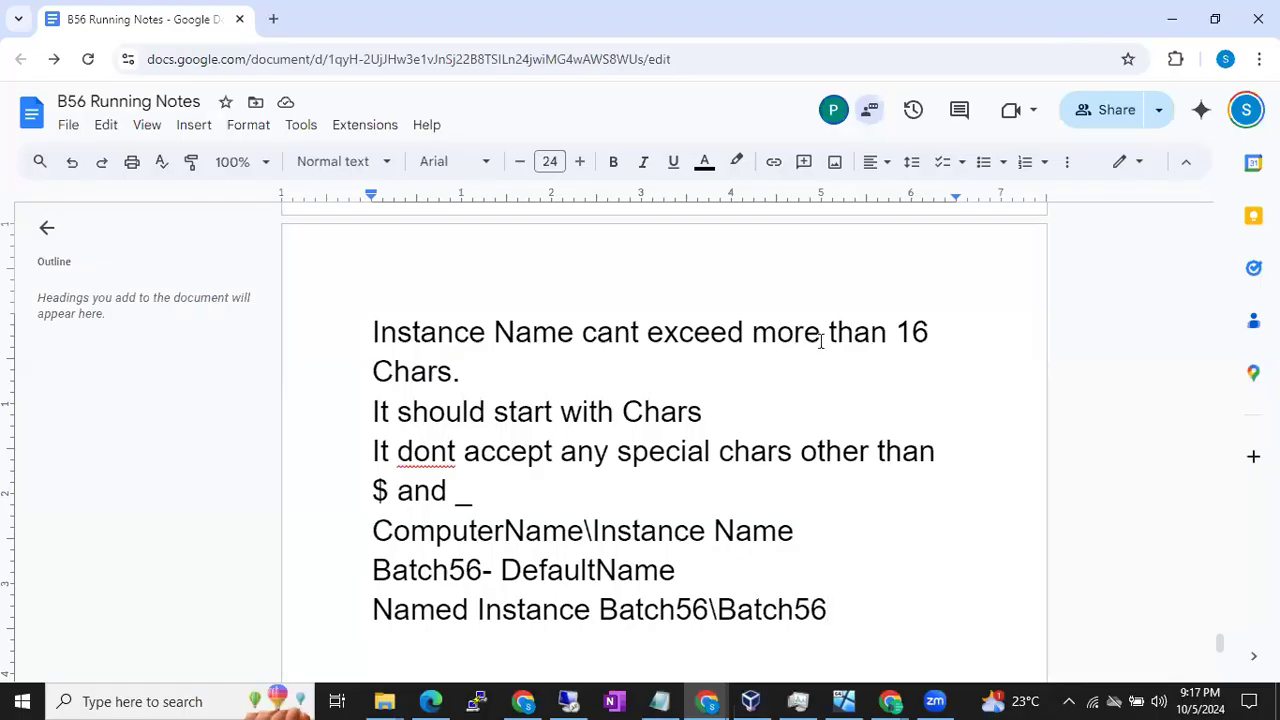
{"action": "left_click", "coordinate": [524, 701]}
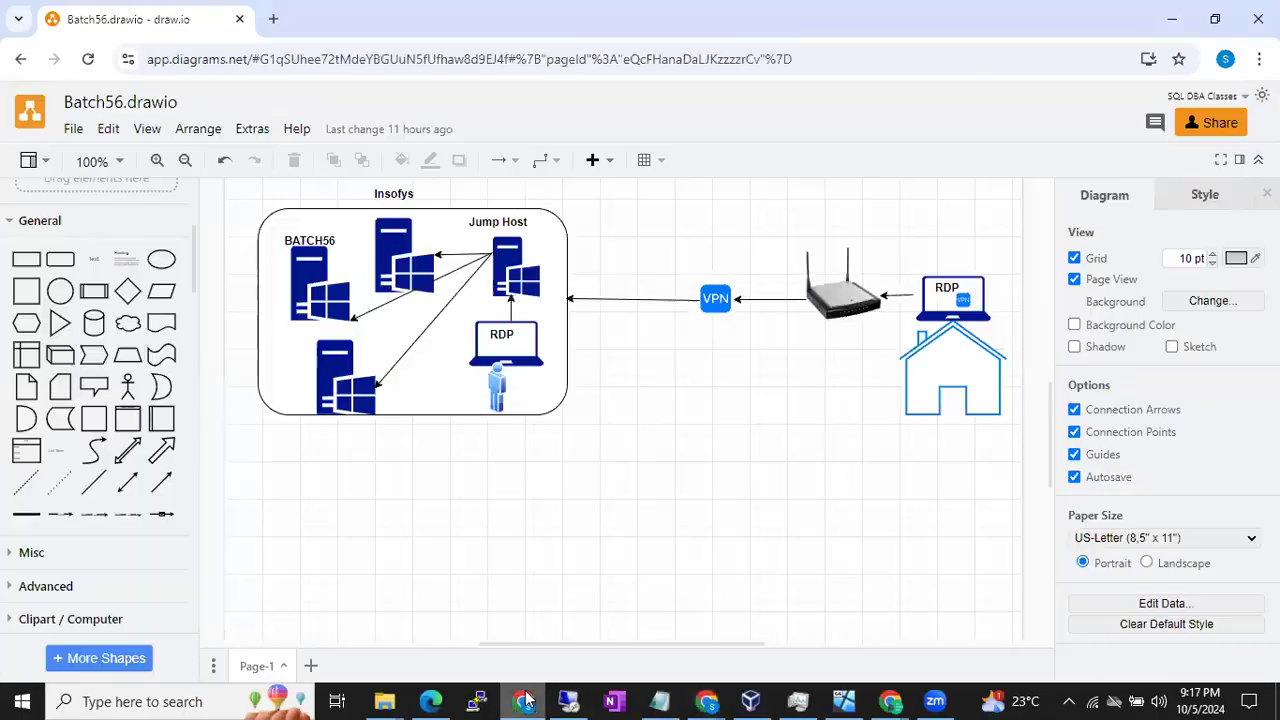
{"action": "left_click", "coordinate": [447, 390]}
{"action": "key", "text": "Escape"}
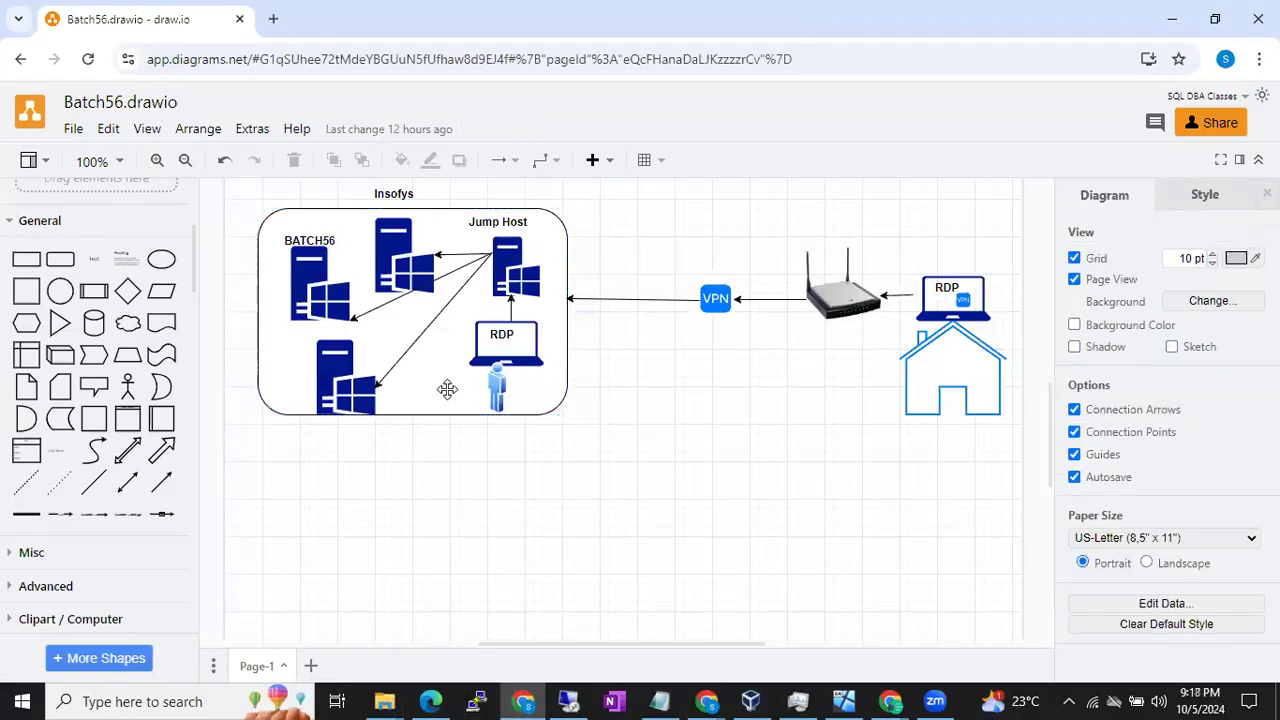
Add a large empty rounded rectangle below the Insofys group, about as wide as that group.
{"action": "left_click", "coordinate": [60, 260]}
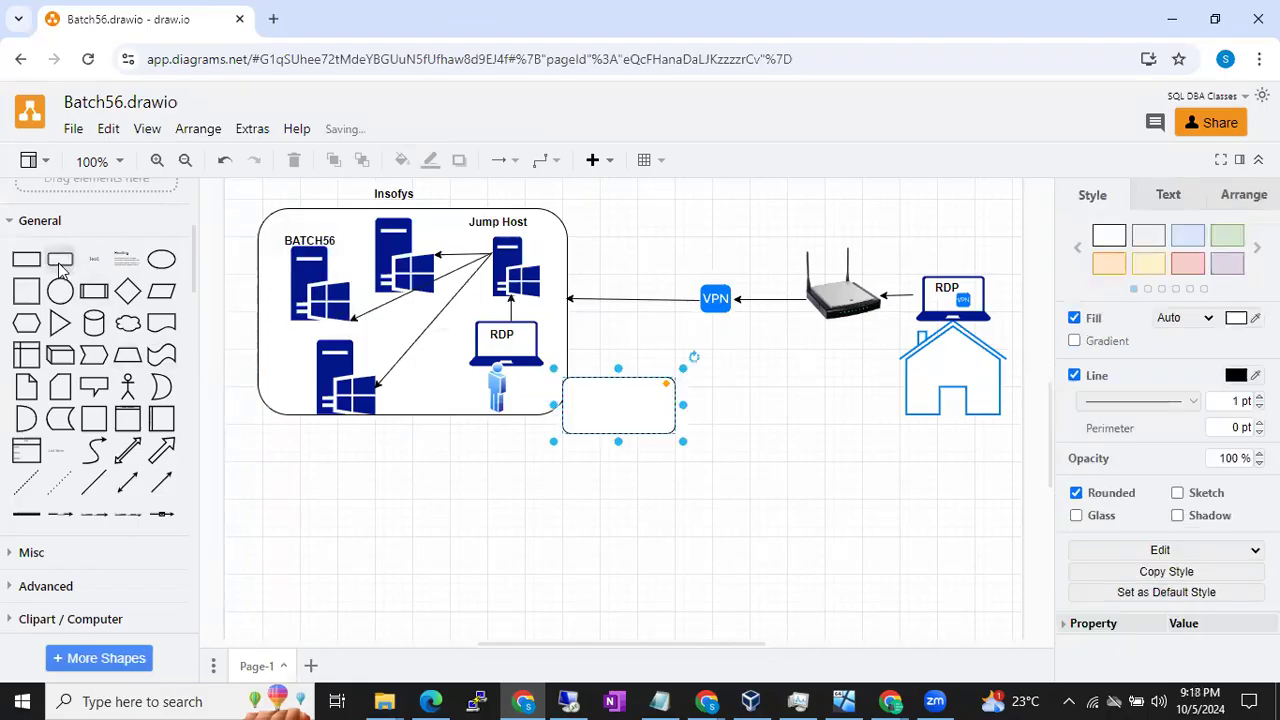
{"action": "scroll", "coordinate": [60, 268], "scroll_direction": "down", "scroll_amount": 2}
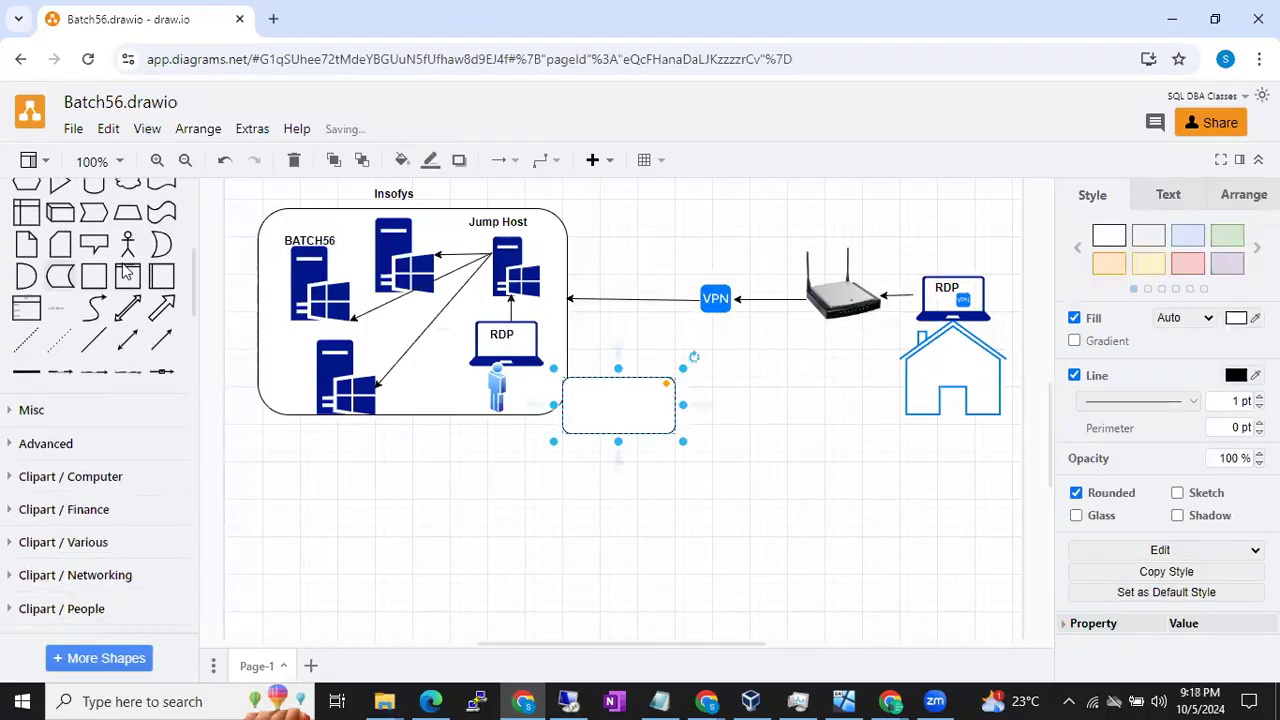
{"action": "double_click", "coordinate": [614, 422]}
{"action": "key", "text": "Escape"}
{"action": "left_click_drag", "start_coordinate": [680, 405], "coordinate": [557, 534]}
{"action": "scroll", "coordinate": [557, 533], "scroll_direction": "down", "scroll_amount": 3}
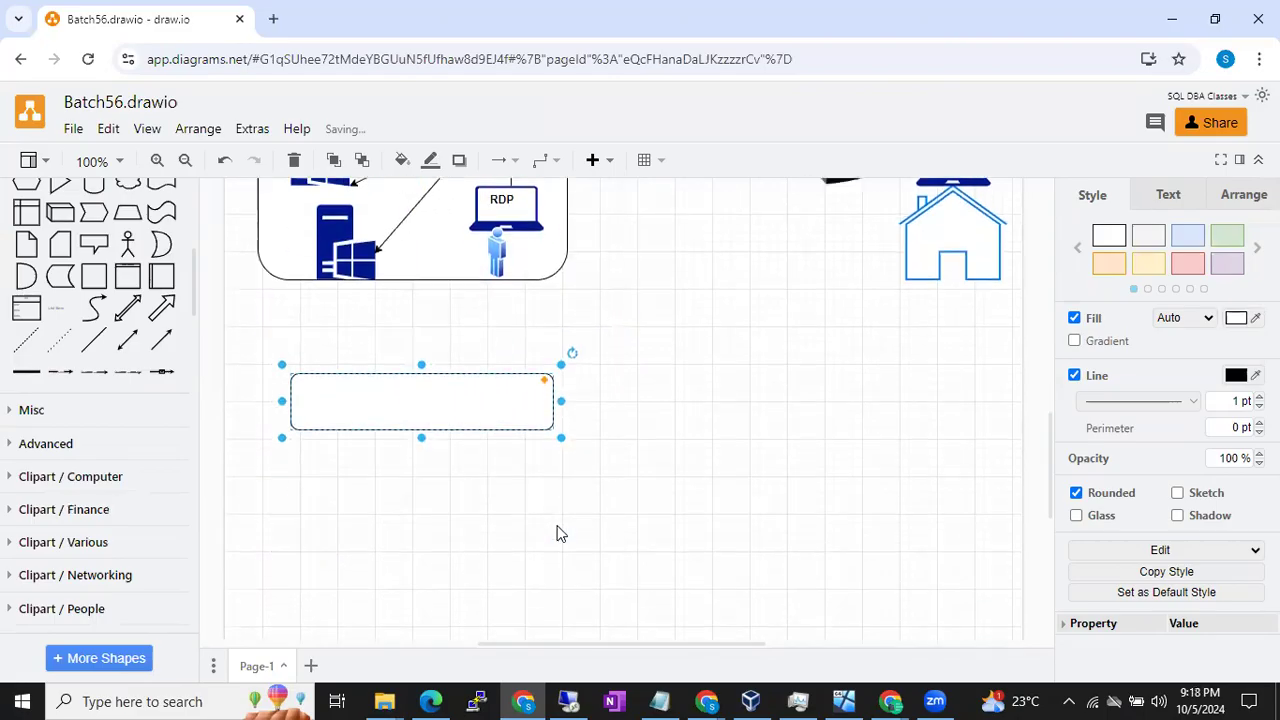
{"action": "left_click_drag", "start_coordinate": [421, 424], "coordinate": [421, 556]}
{"action": "left_click_drag", "start_coordinate": [557, 451], "coordinate": [591, 455]}
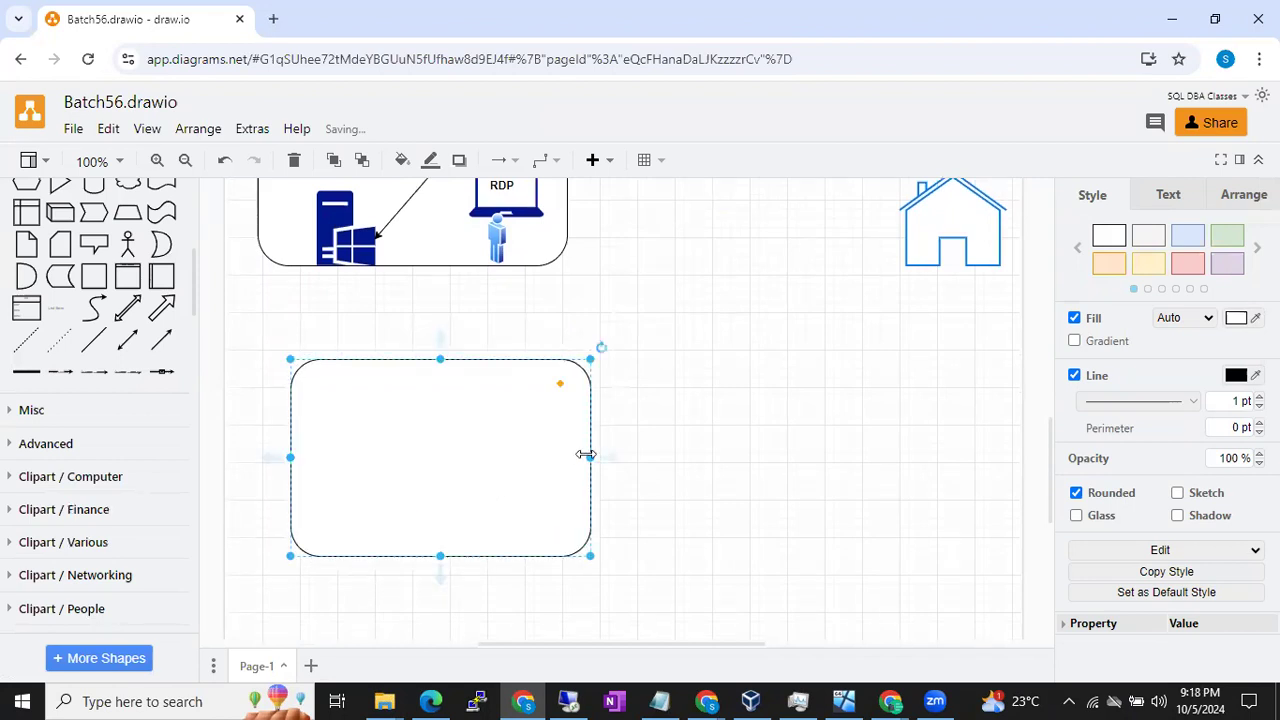
Add a cylinder, enlarge it and place it in the left half of the new rounded rectangle.
{"action": "scroll", "coordinate": [150, 420], "scroll_direction": "up", "scroll_amount": 3}
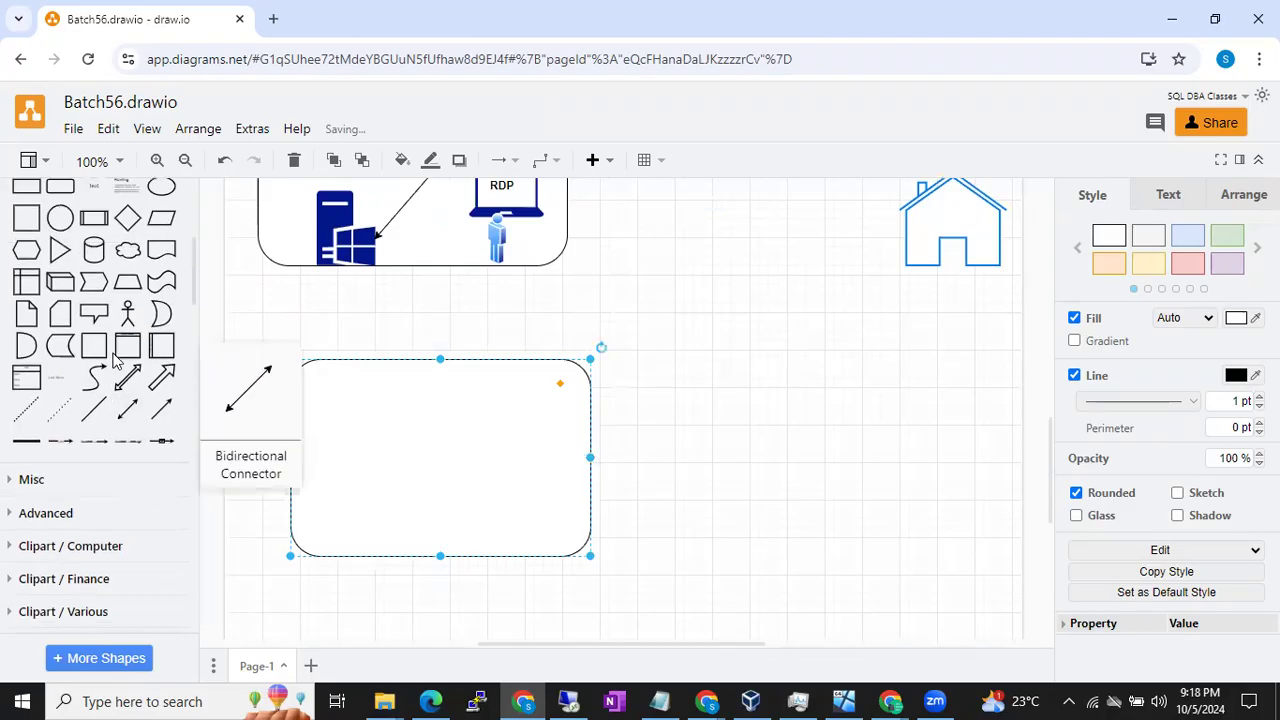
{"action": "left_click", "coordinate": [93, 290]}
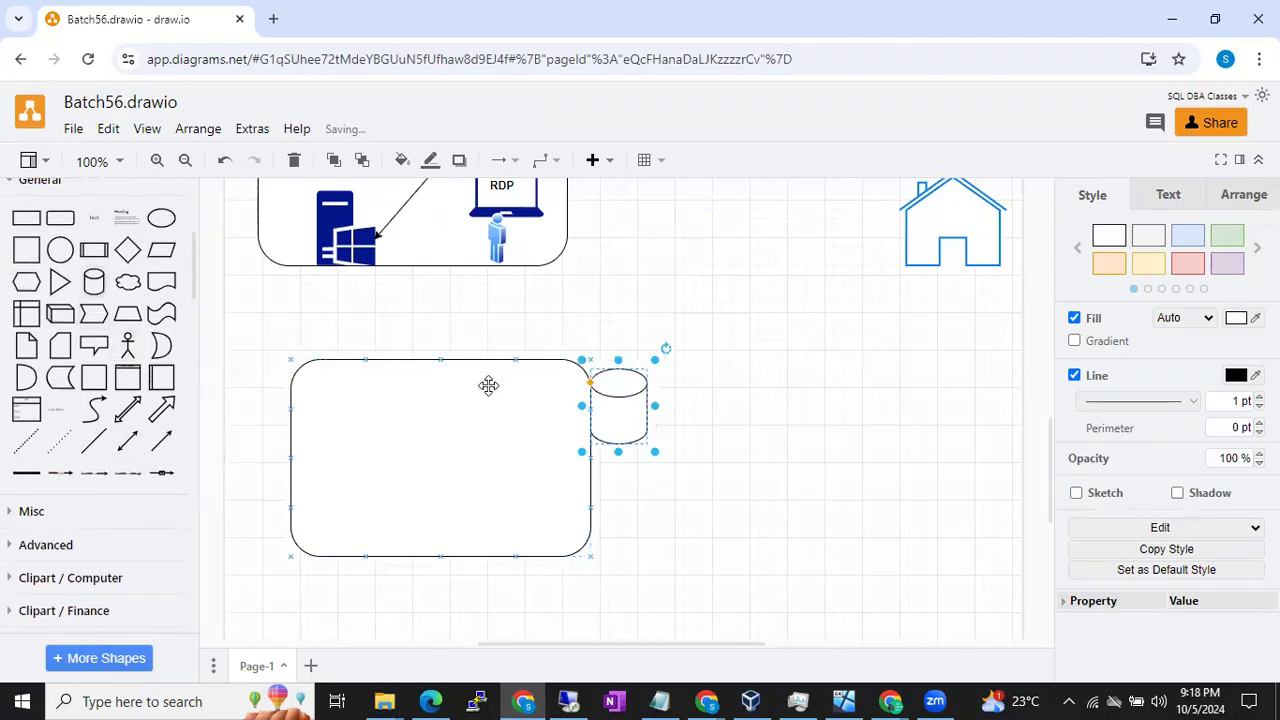
{"action": "left_click_drag", "start_coordinate": [607, 415], "coordinate": [430, 526]}
{"action": "left_click_drag", "start_coordinate": [372, 462], "coordinate": [370, 450]}
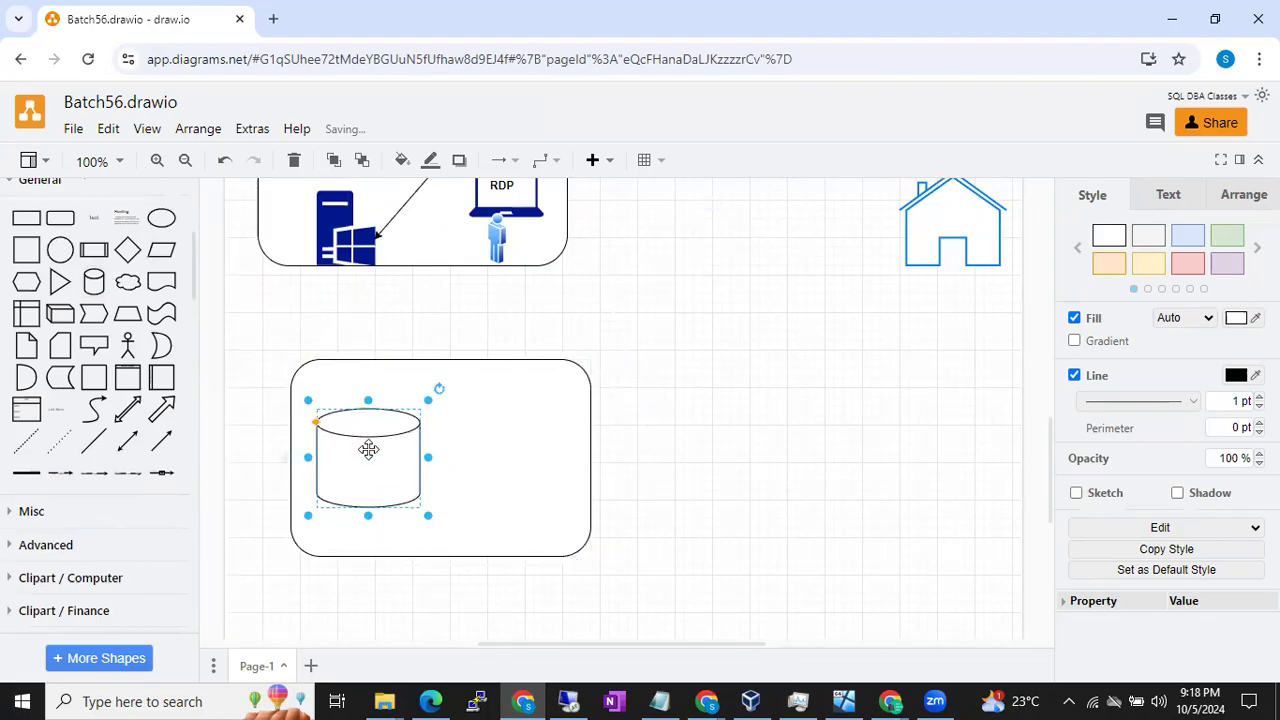
{"action": "left_click", "coordinate": [628, 474]}
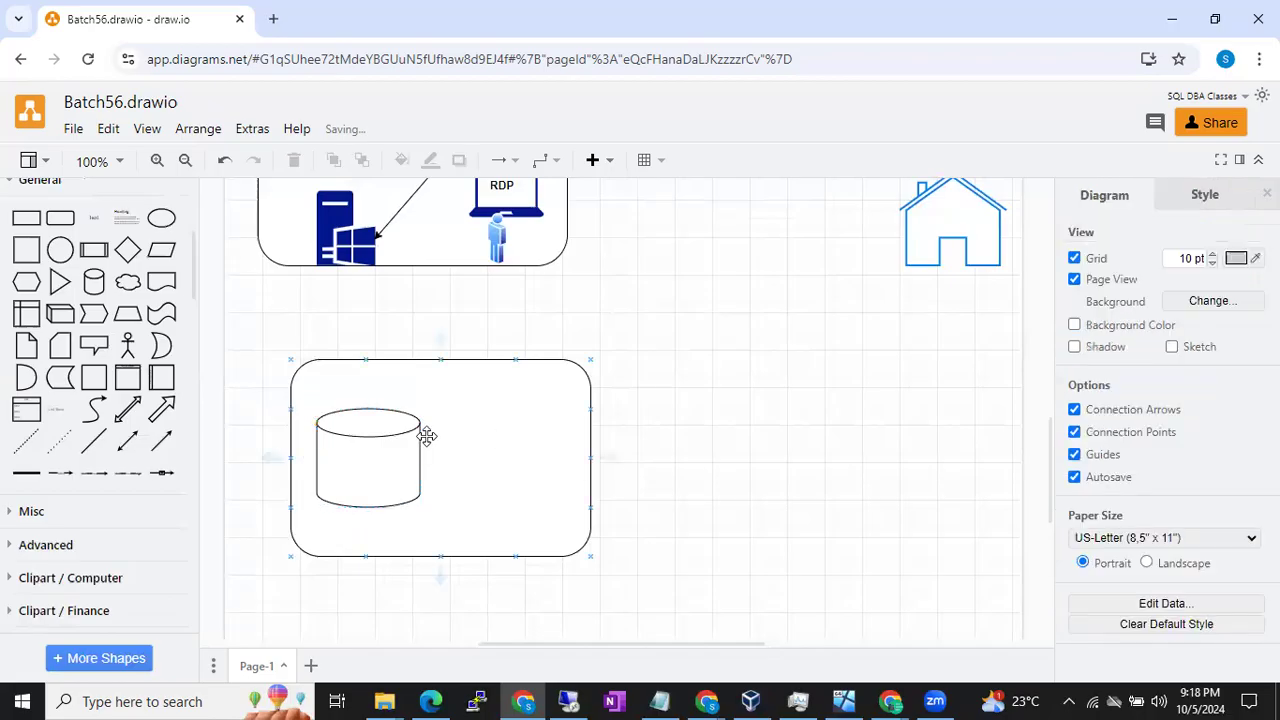
{"action": "scroll", "coordinate": [157, 322], "scroll_direction": "up", "scroll_amount": 5}
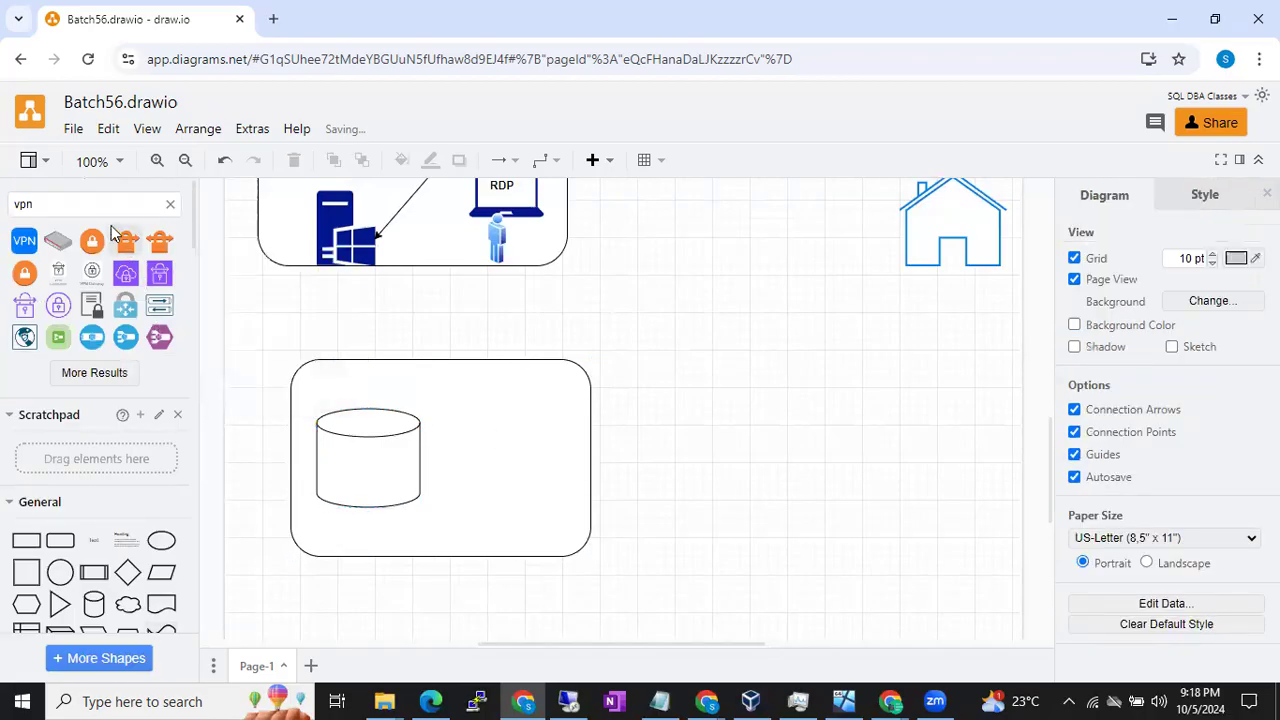
{"action": "left_click_drag", "start_coordinate": [88, 205], "coordinate": [4, 210]}
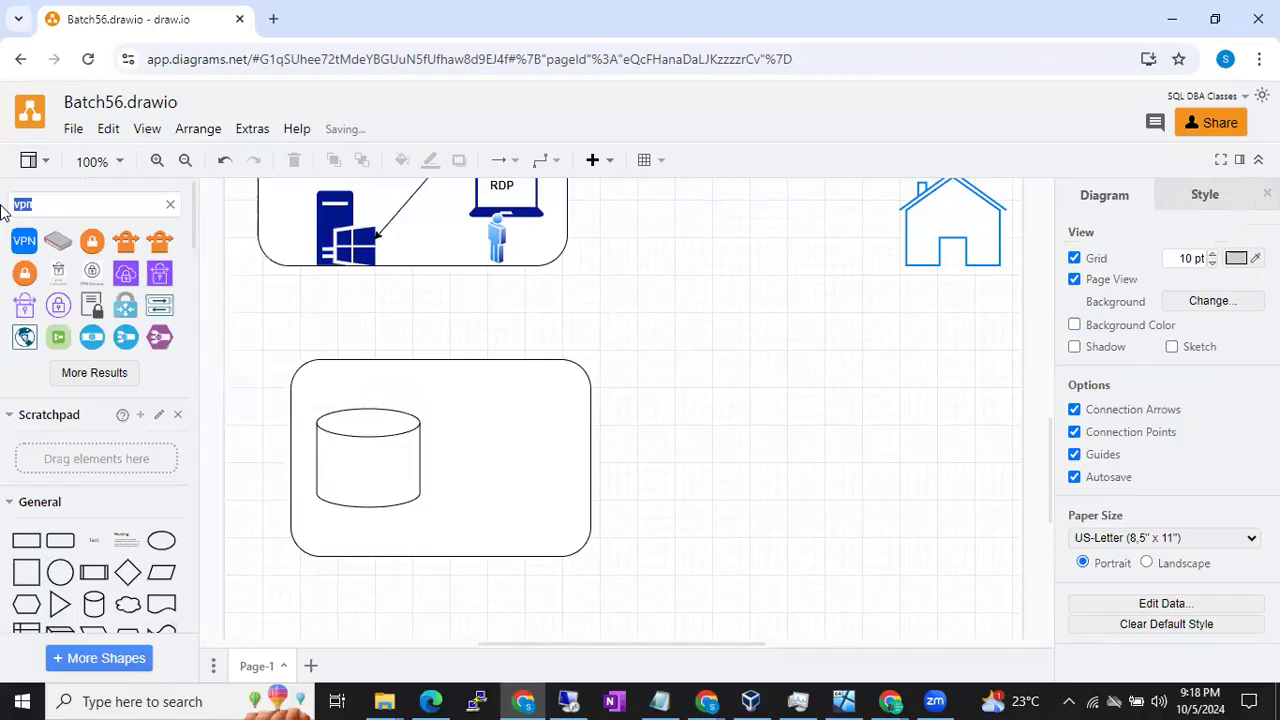
{"action": "type", "text": "disk"}
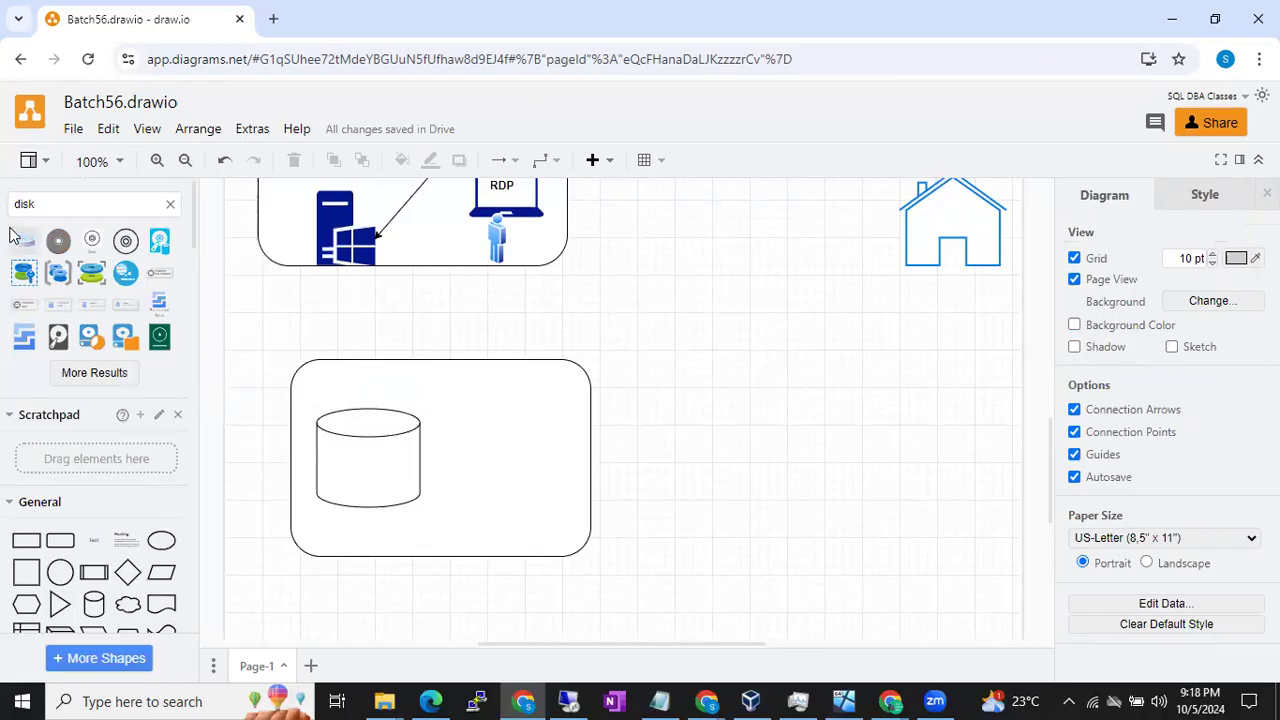
{"action": "left_click", "coordinate": [38, 228]}
{"action": "key", "text": "Delete"}
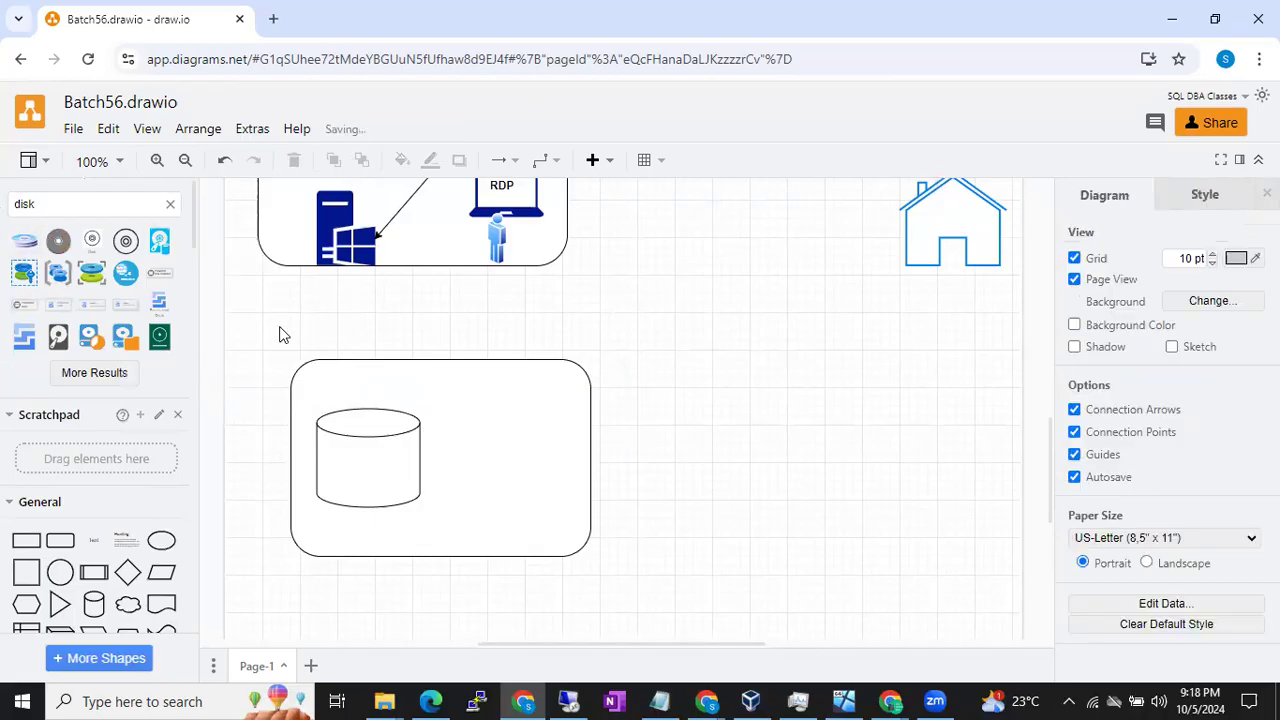
Search the shapes for "hard disk" and place the dark drive image, scaled down, inside the rounded rectangle to the right of the cylinder.
{"action": "left_click_drag", "start_coordinate": [65, 205], "coordinate": [3, 207]}
{"action": "type", "text": "hard dis"}
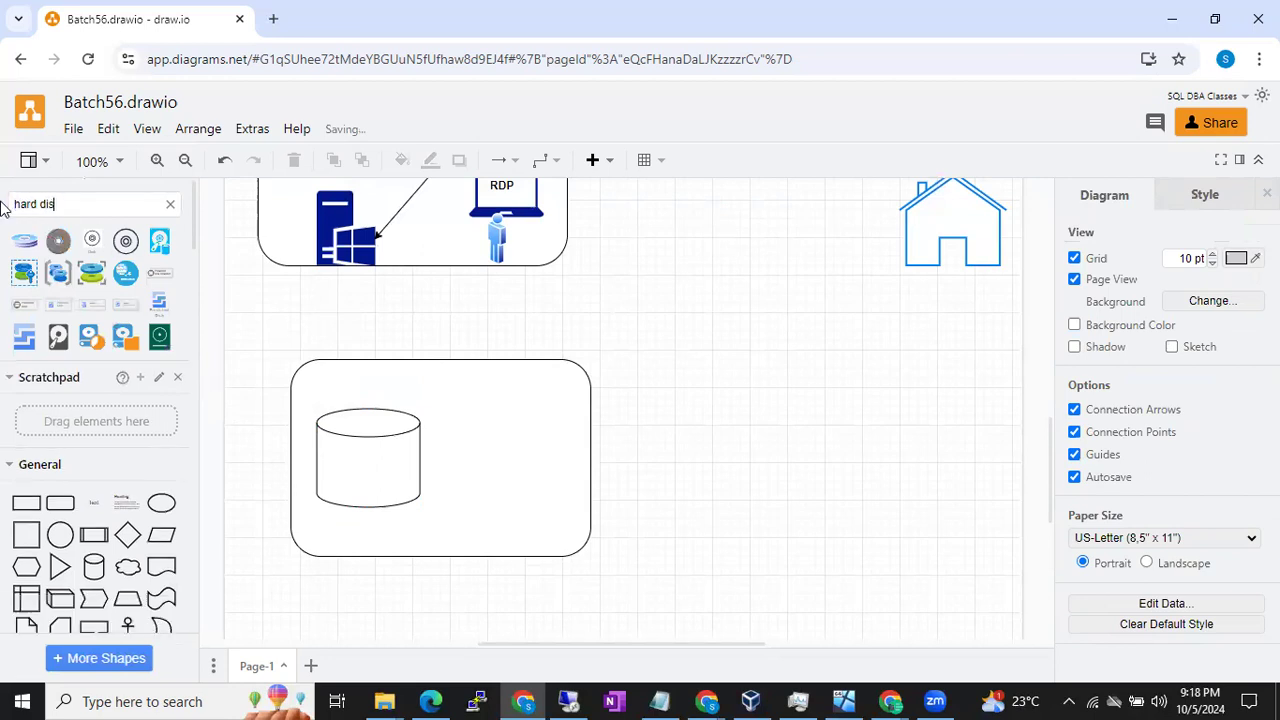
{"action": "type", "text": "k"}
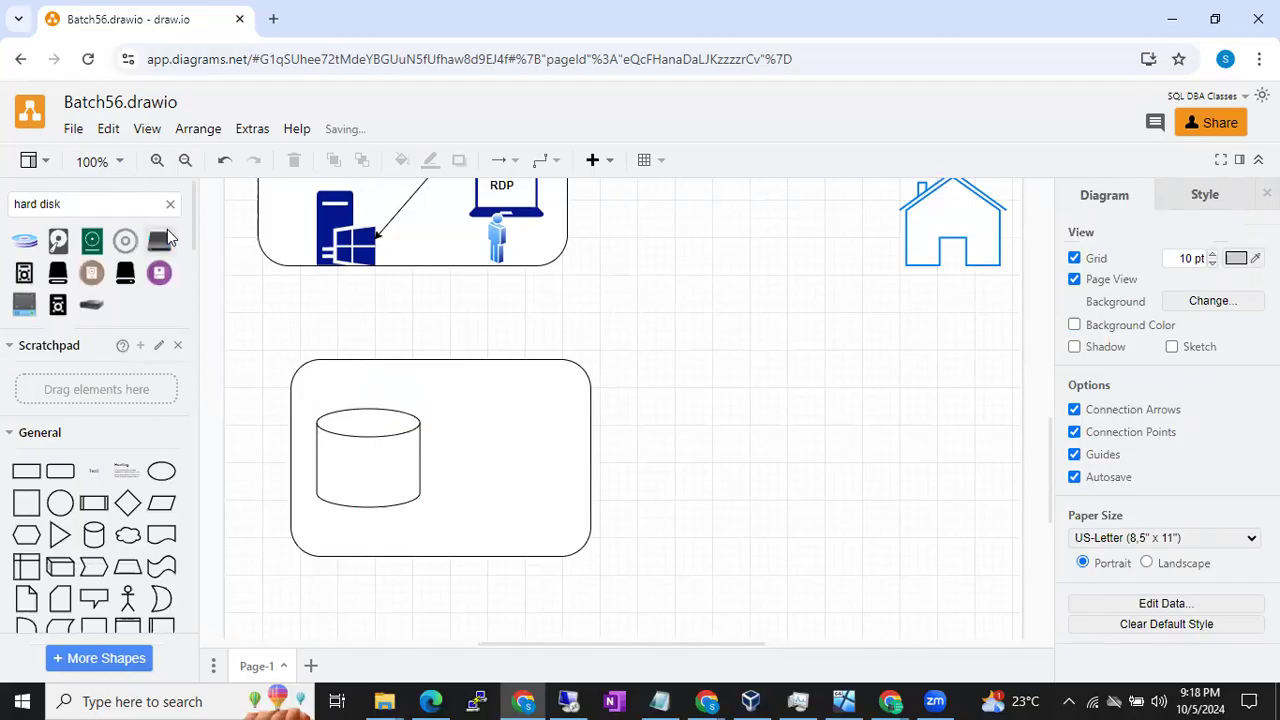
{"action": "left_click", "coordinate": [168, 232]}
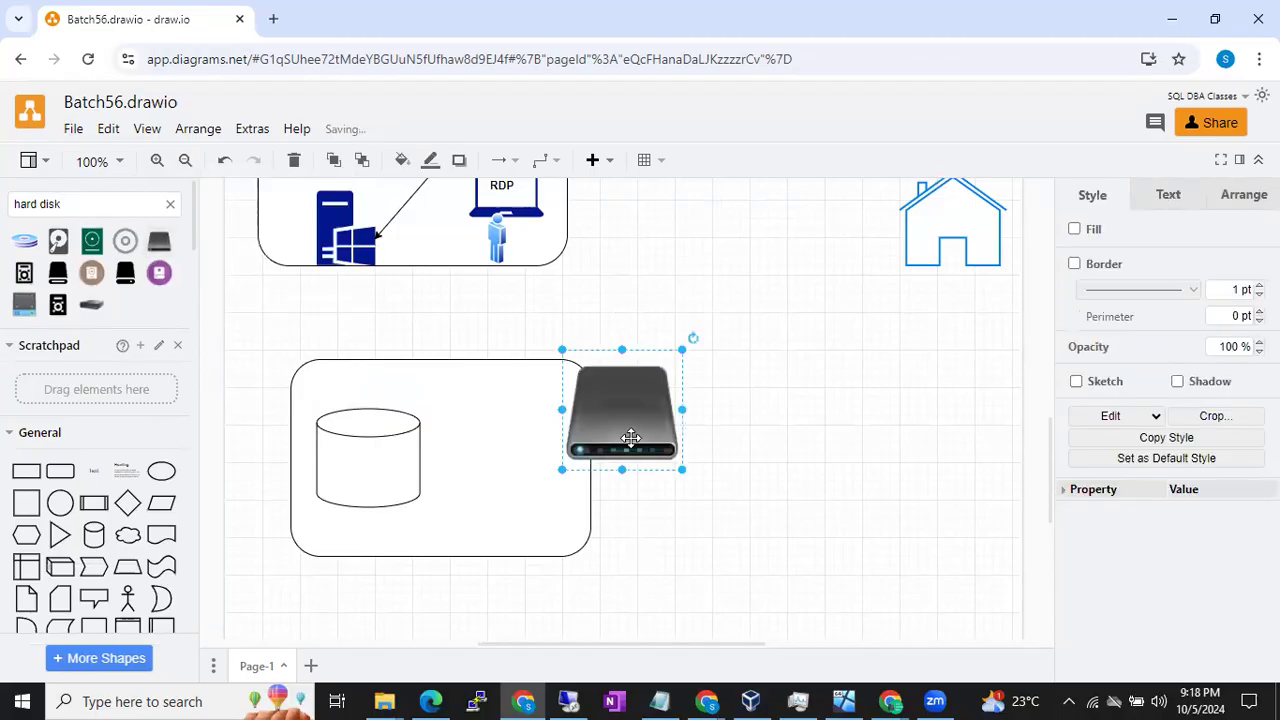
{"action": "left_click_drag", "start_coordinate": [620, 425], "coordinate": [540, 456]}
{"action": "left_click", "coordinate": [692, 442]}
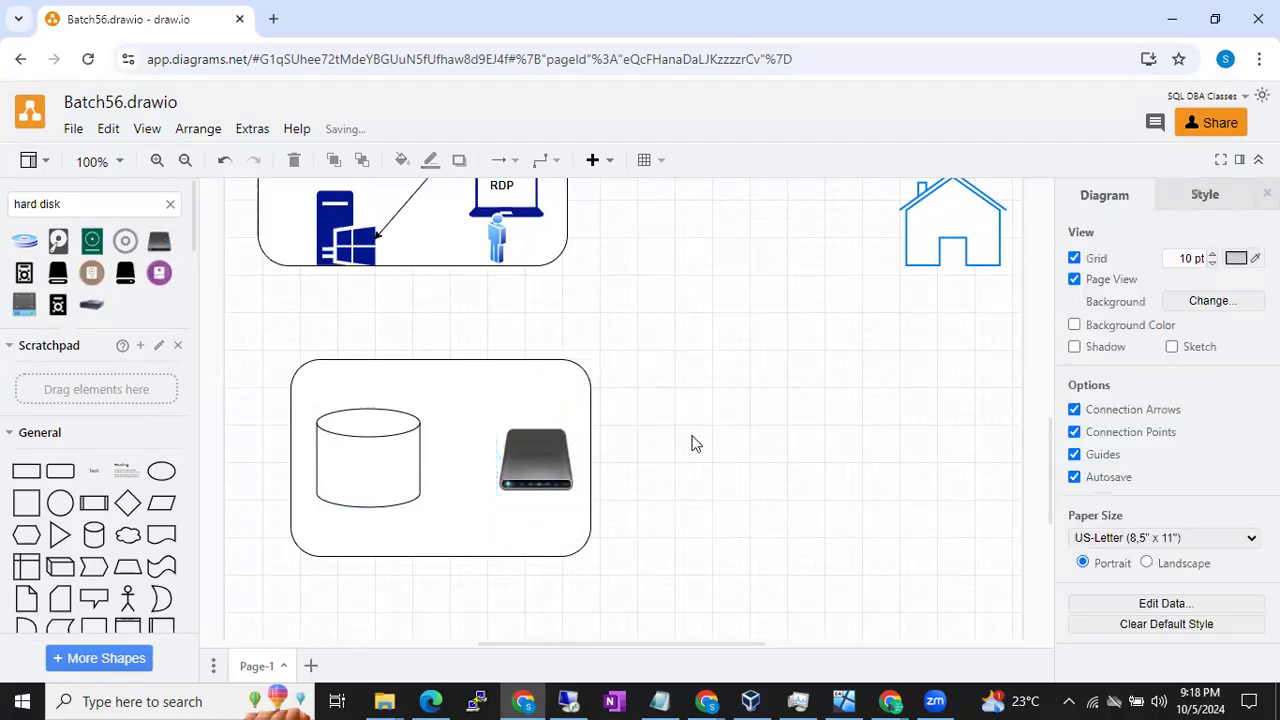
Add the bold text label "Sql Server" directly above the cylinder.
{"action": "left_click", "coordinate": [398, 455]}
{"action": "double_click", "coordinate": [720, 381]}
{"action": "left_click", "coordinate": [720, 381]}
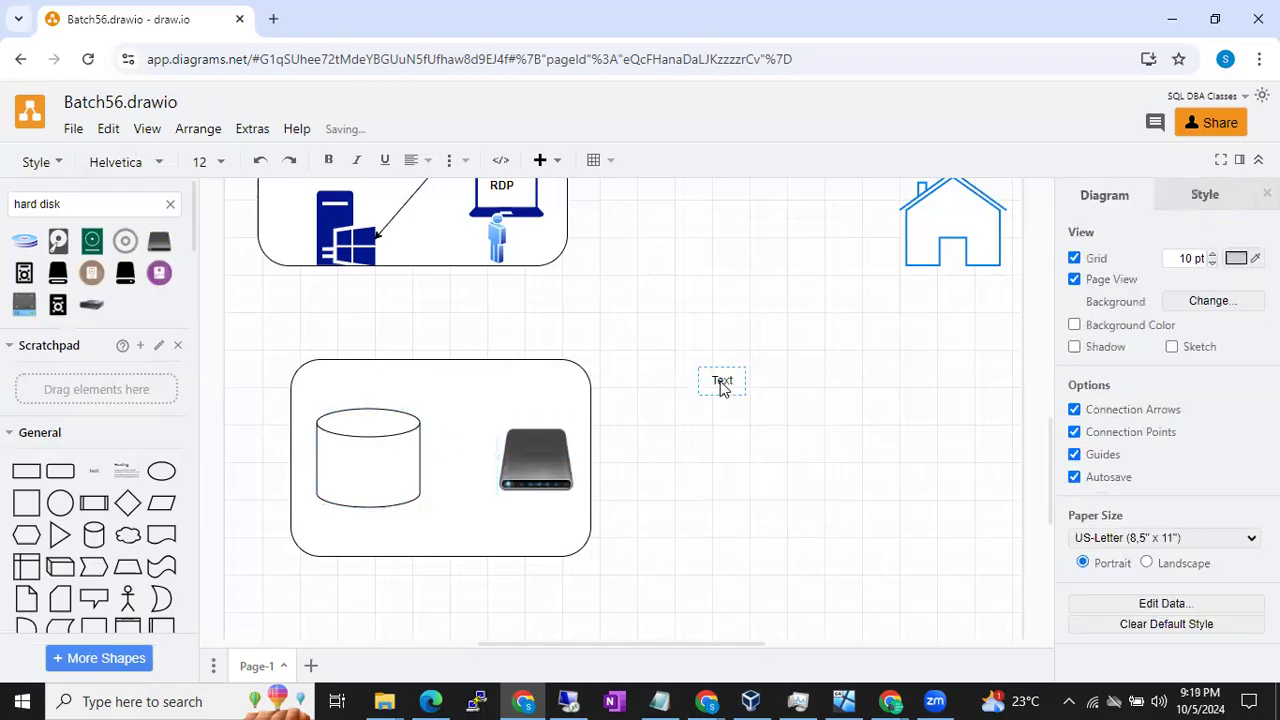
{"action": "type", "text": "Sql Server"}
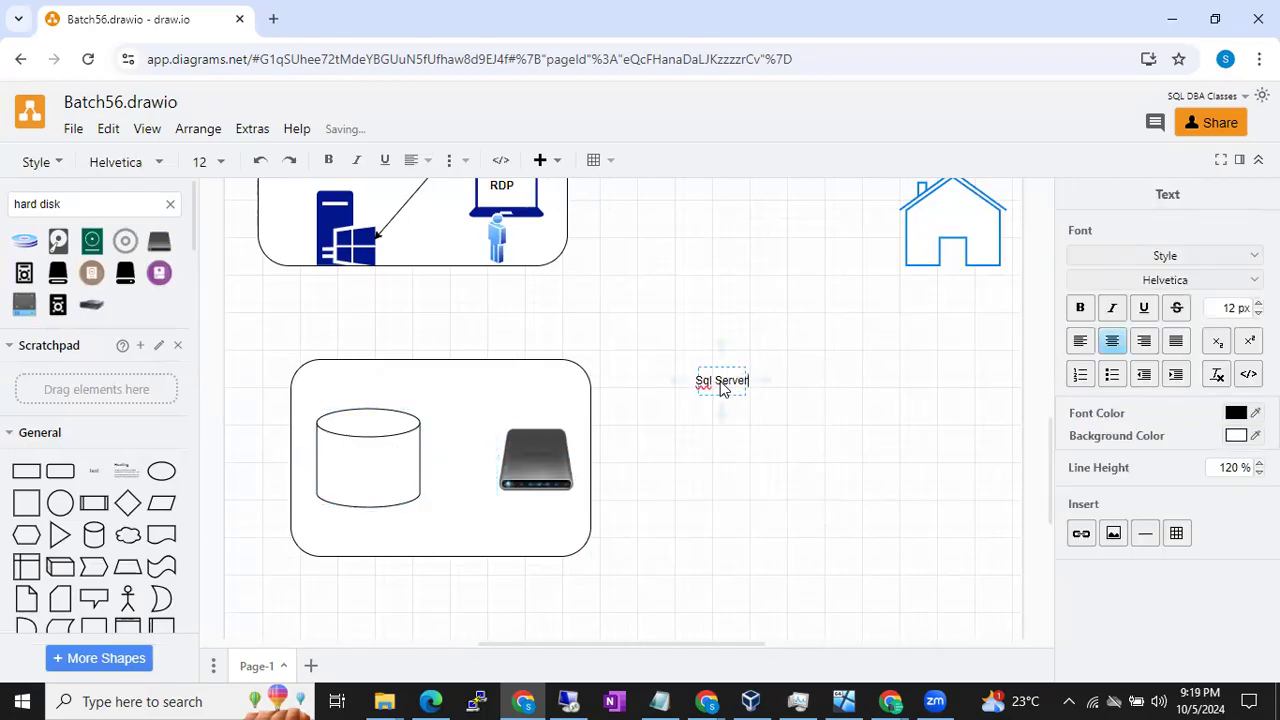
{"action": "left_click", "coordinate": [778, 348]}
{"action": "left_click", "coordinate": [800, 350]}
{"action": "left_click", "coordinate": [737, 372]}
{"action": "key", "text": "ctrl+b"}
{"action": "left_click_drag", "start_coordinate": [686, 385], "coordinate": [330, 399]}
{"action": "left_click", "coordinate": [673, 413]}
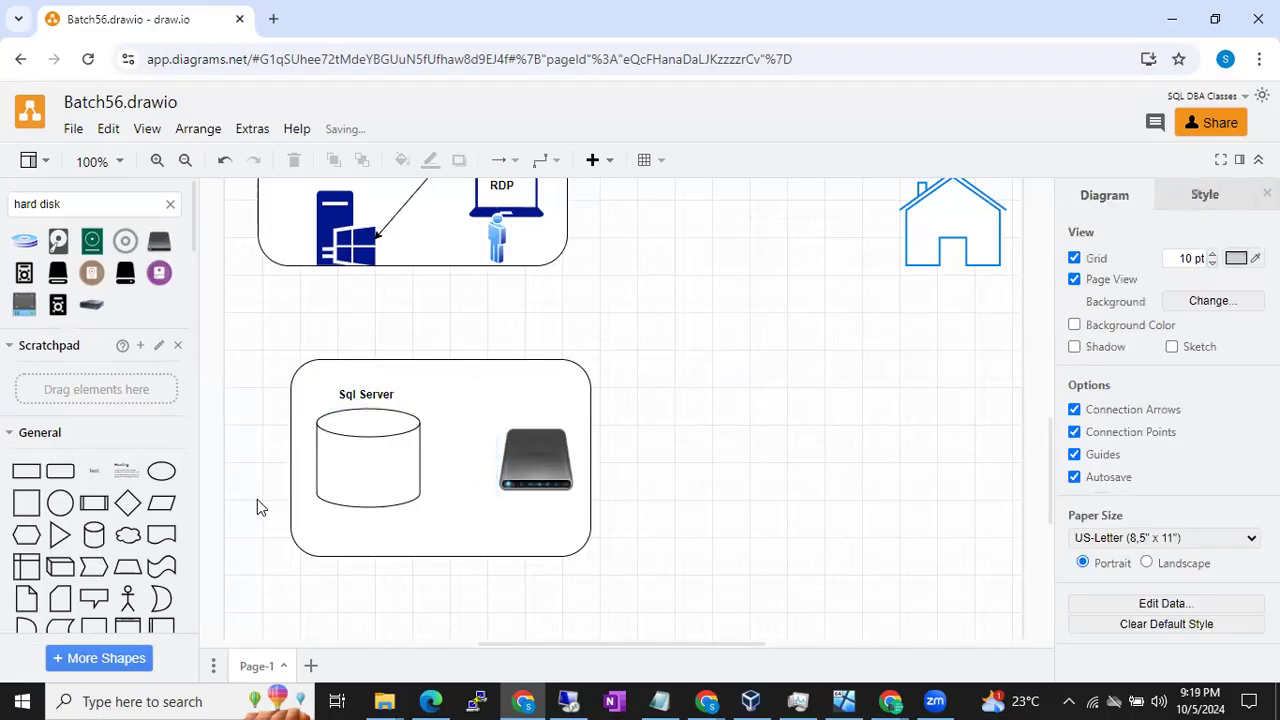
Connect the cylinder to the hard disk with a straight arrow pointing at the disk.
{"action": "left_click", "coordinate": [378, 460]}
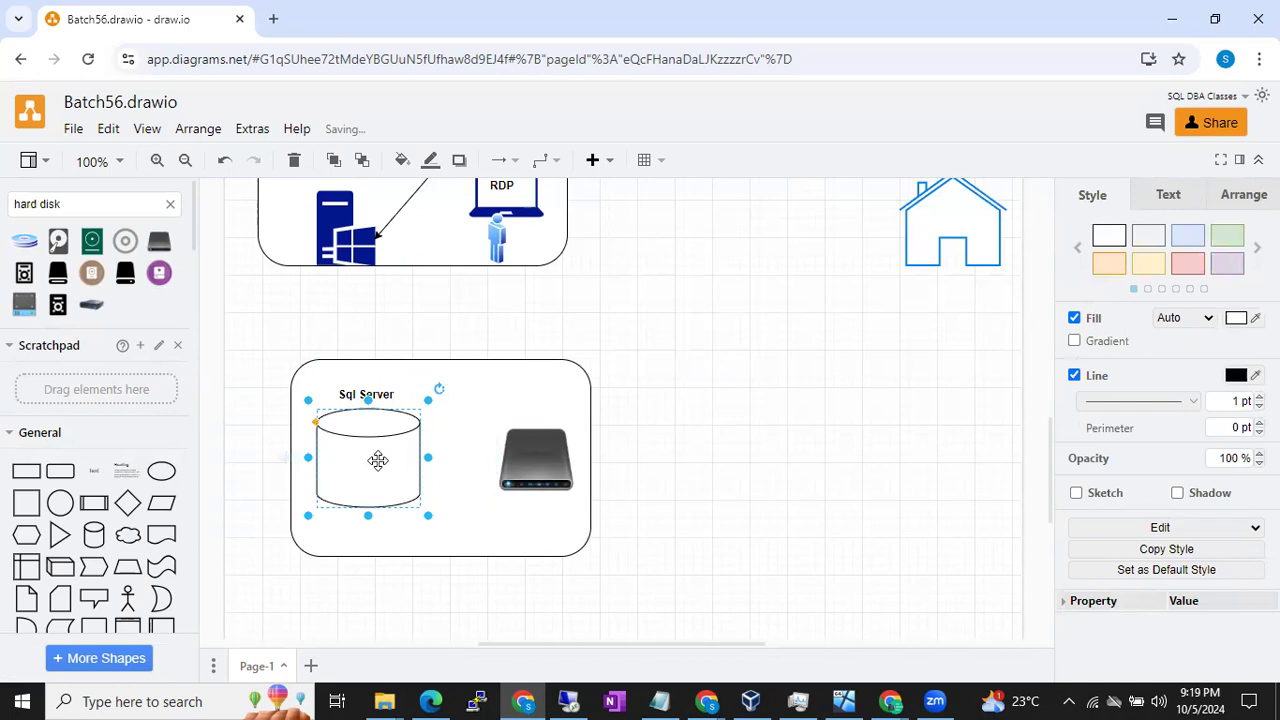
{"action": "left_click", "coordinate": [524, 447]}
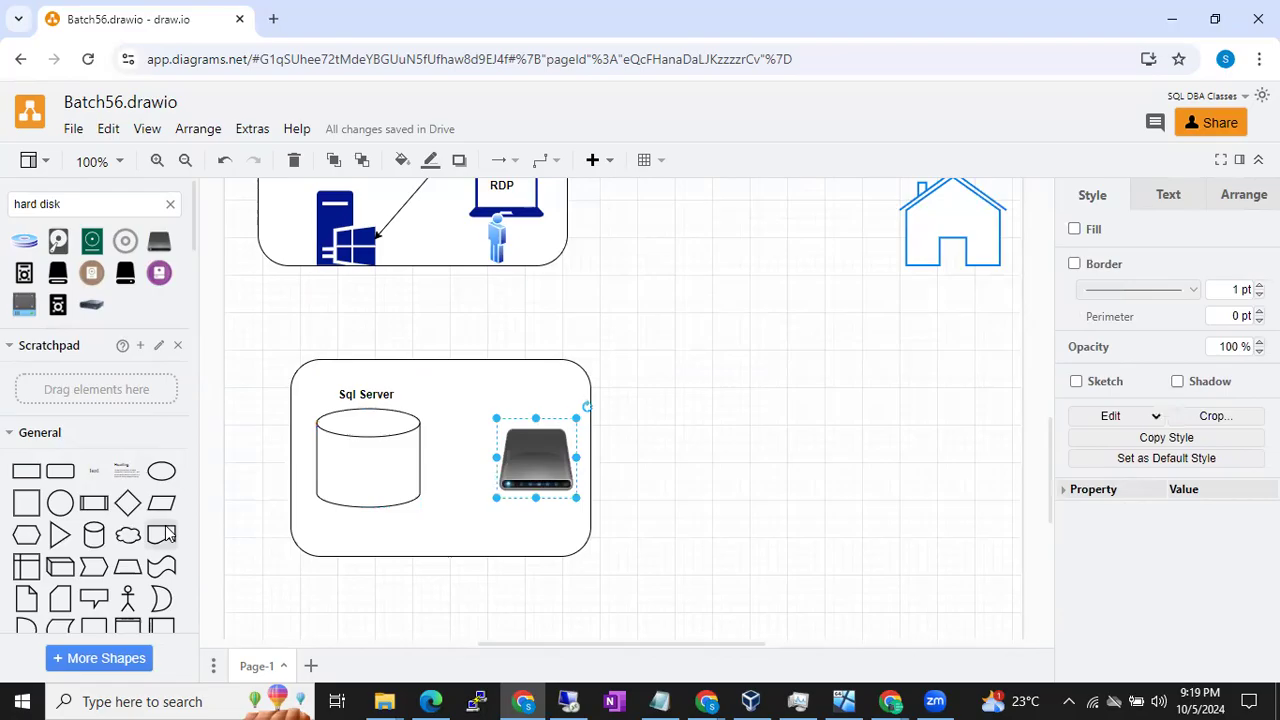
{"action": "scroll", "coordinate": [152, 545], "scroll_direction": "down", "scroll_amount": 1}
{"action": "scroll", "coordinate": [145, 578], "scroll_direction": "down", "scroll_amount": 1}
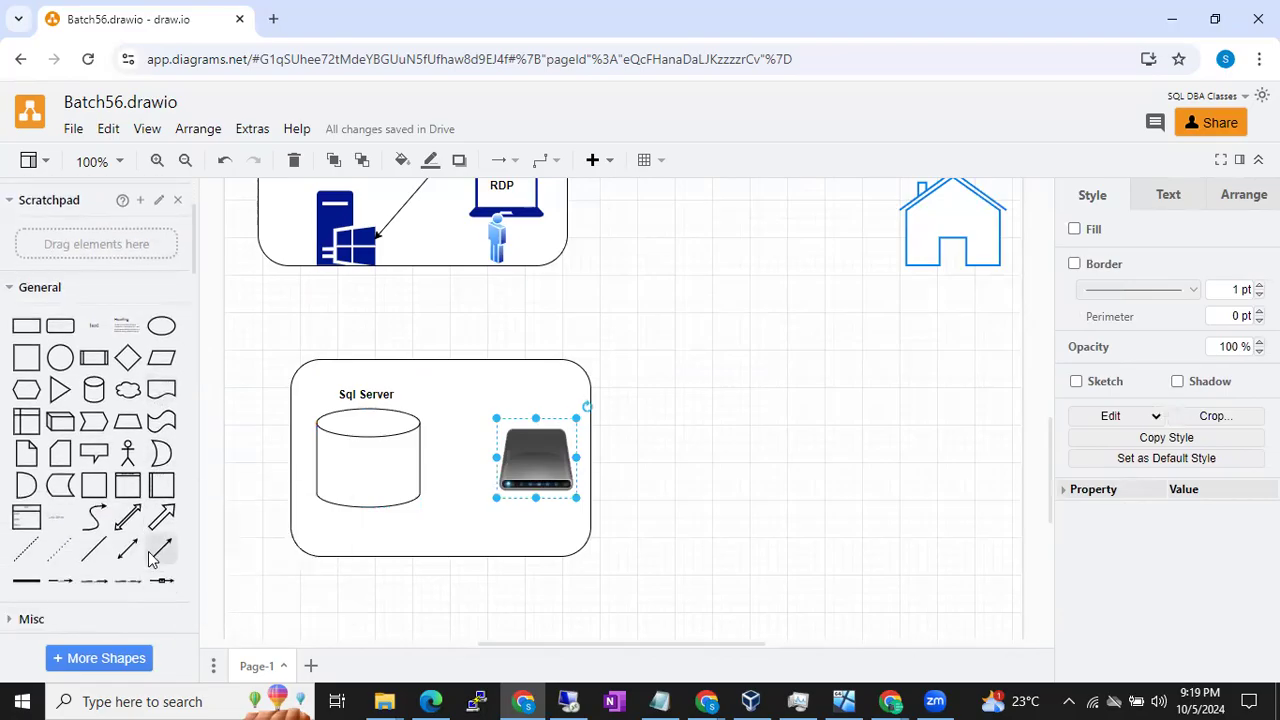
{"action": "left_click", "coordinate": [159, 546]}
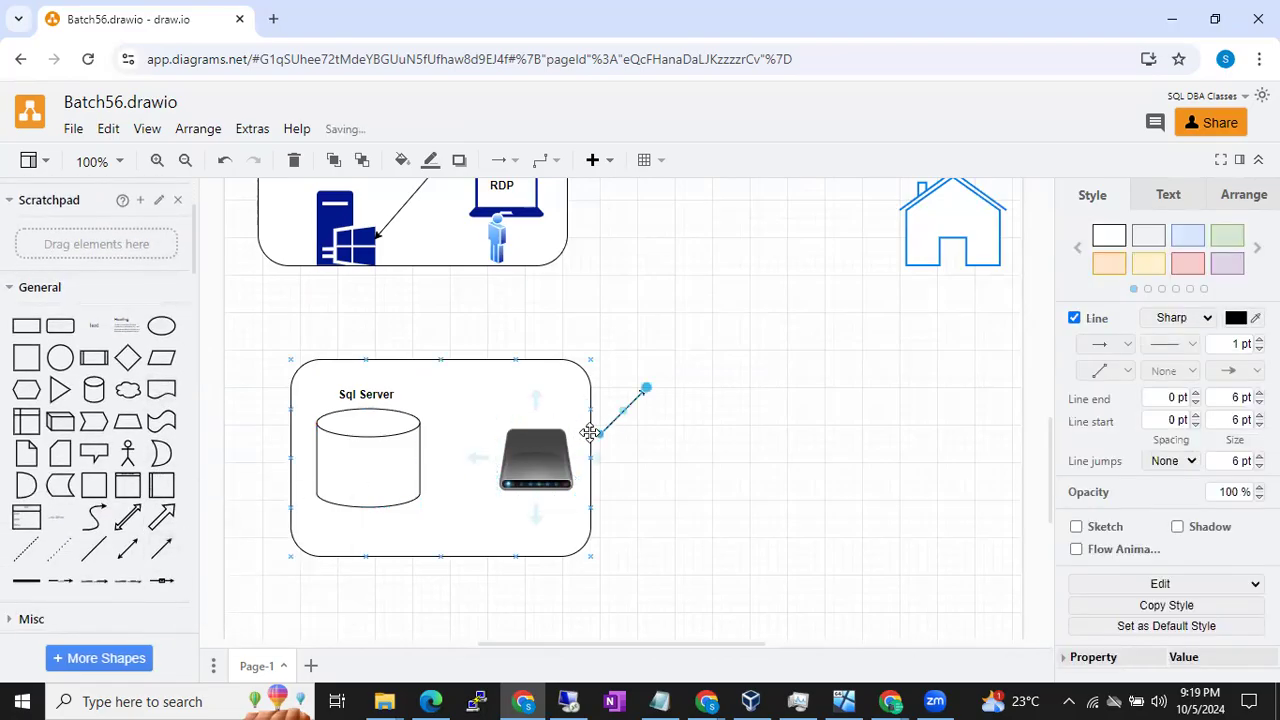
{"action": "left_click_drag", "start_coordinate": [599, 433], "coordinate": [416, 432]}
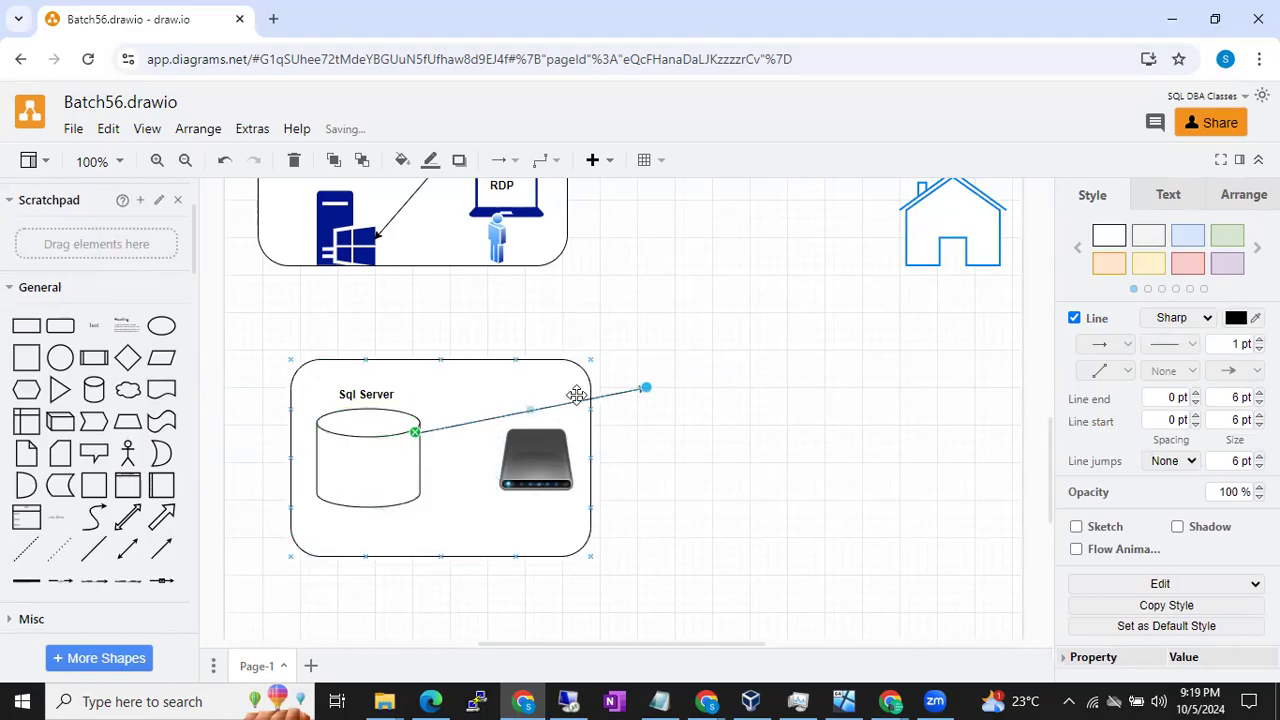
{"action": "left_click_drag", "start_coordinate": [646, 388], "coordinate": [524, 451]}
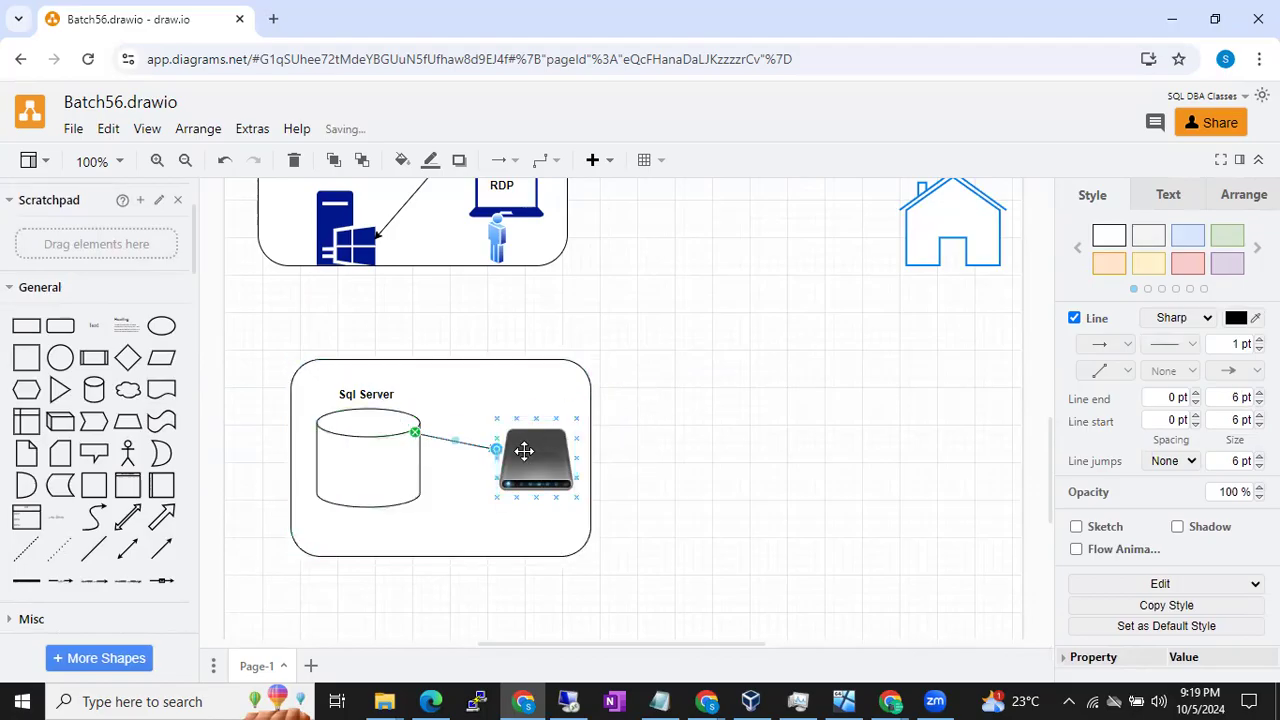
Search the shapes for "gear" and place the blue gears icon with the lightning bolt, scaled down, above the rounded rectangle.
{"action": "scroll", "coordinate": [624, 462], "scroll_direction": "down", "scroll_amount": 1}
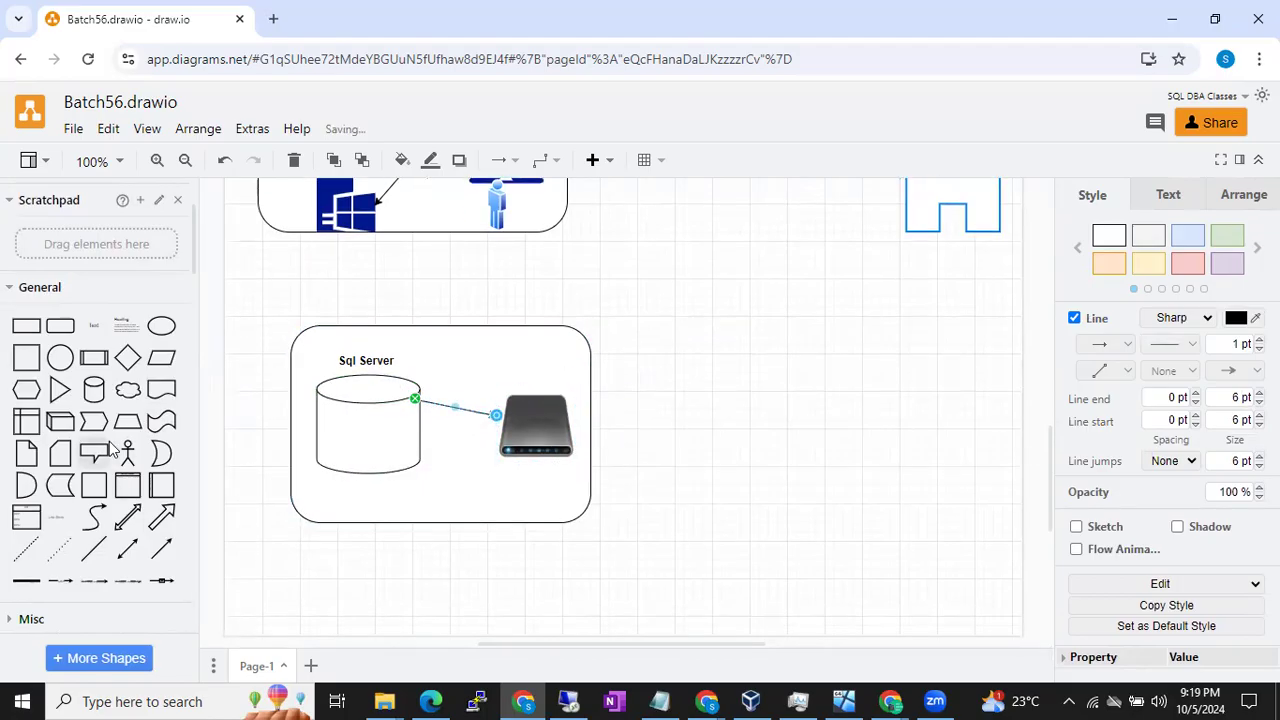
{"action": "scroll", "coordinate": [109, 441], "scroll_direction": "up", "scroll_amount": 3}
{"action": "left_click_drag", "start_coordinate": [62, 204], "coordinate": [2, 205]}
{"action": "type", "text": "gear"}
{"action": "key", "text": "Return"}
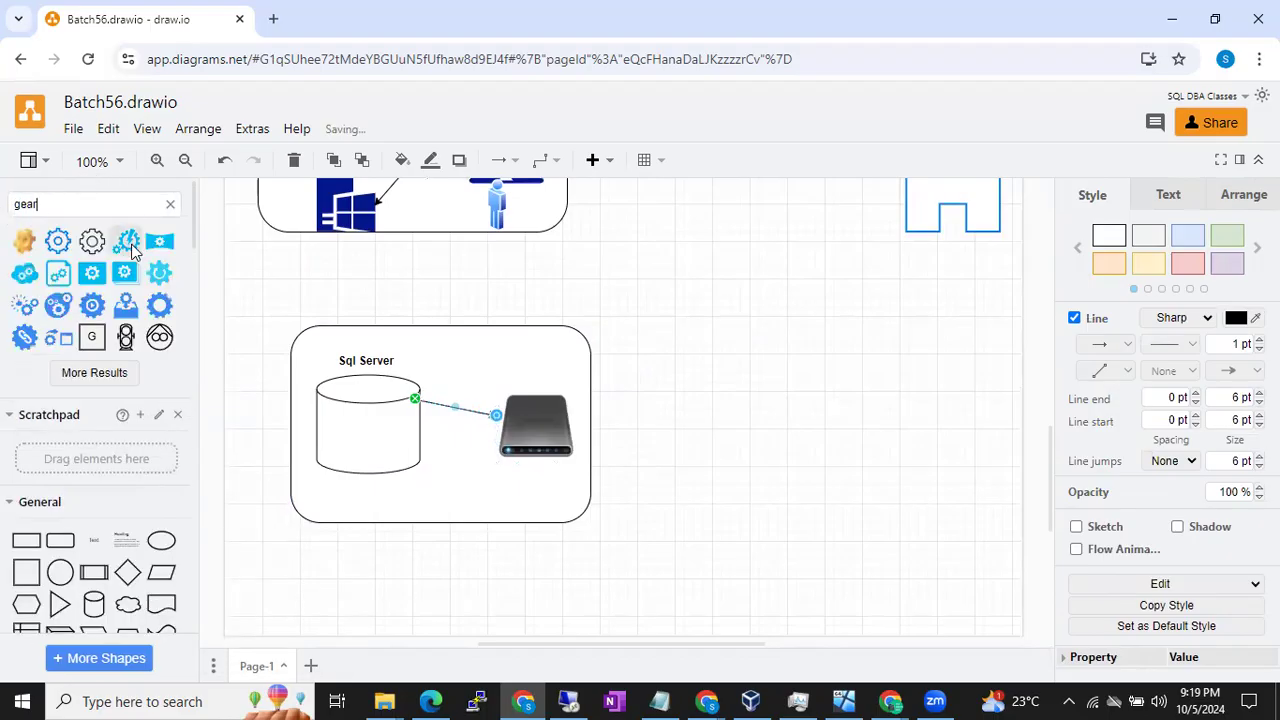
{"action": "left_click", "coordinate": [126, 241]}
{"action": "left_click_drag", "start_coordinate": [590, 389], "coordinate": [337, 249]}
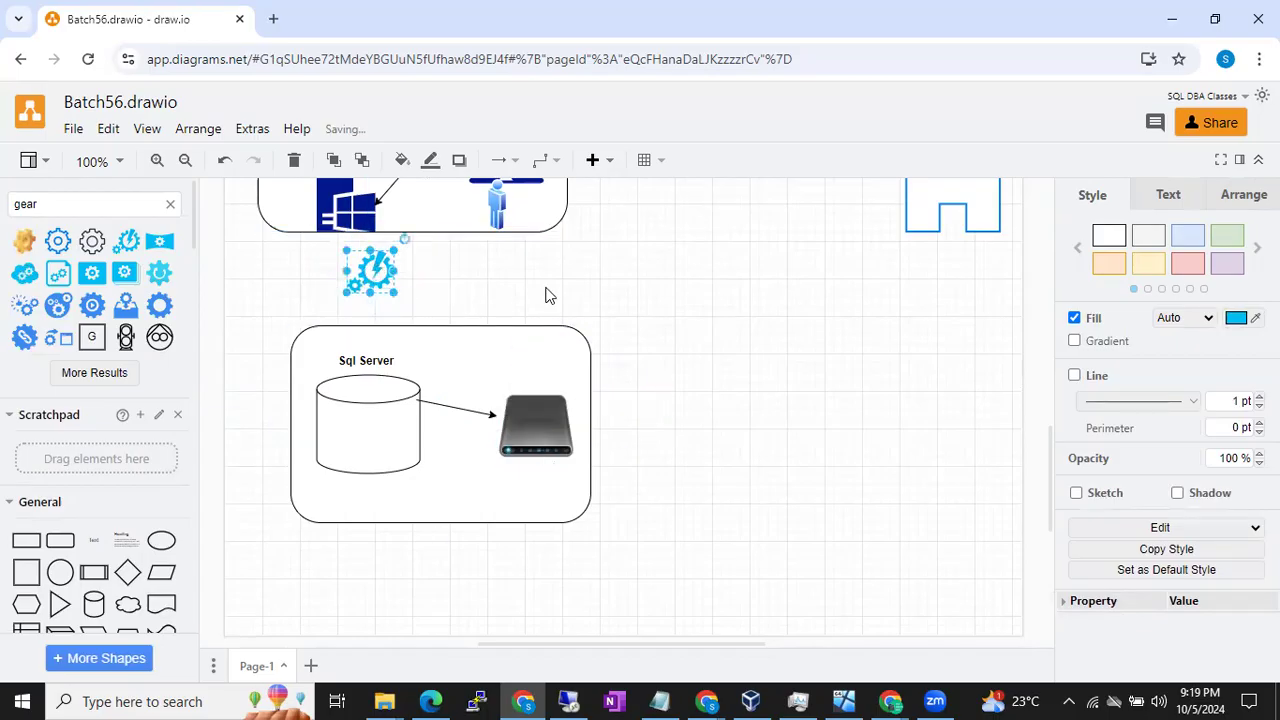
Add the bold text label "Amazon.com" immediately to the right of the gears icon.
{"action": "left_click", "coordinate": [546, 295]}
{"action": "double_click", "coordinate": [546, 294]}
{"action": "left_click", "coordinate": [545, 290]}
{"action": "type", "text": "Amazon.com"}
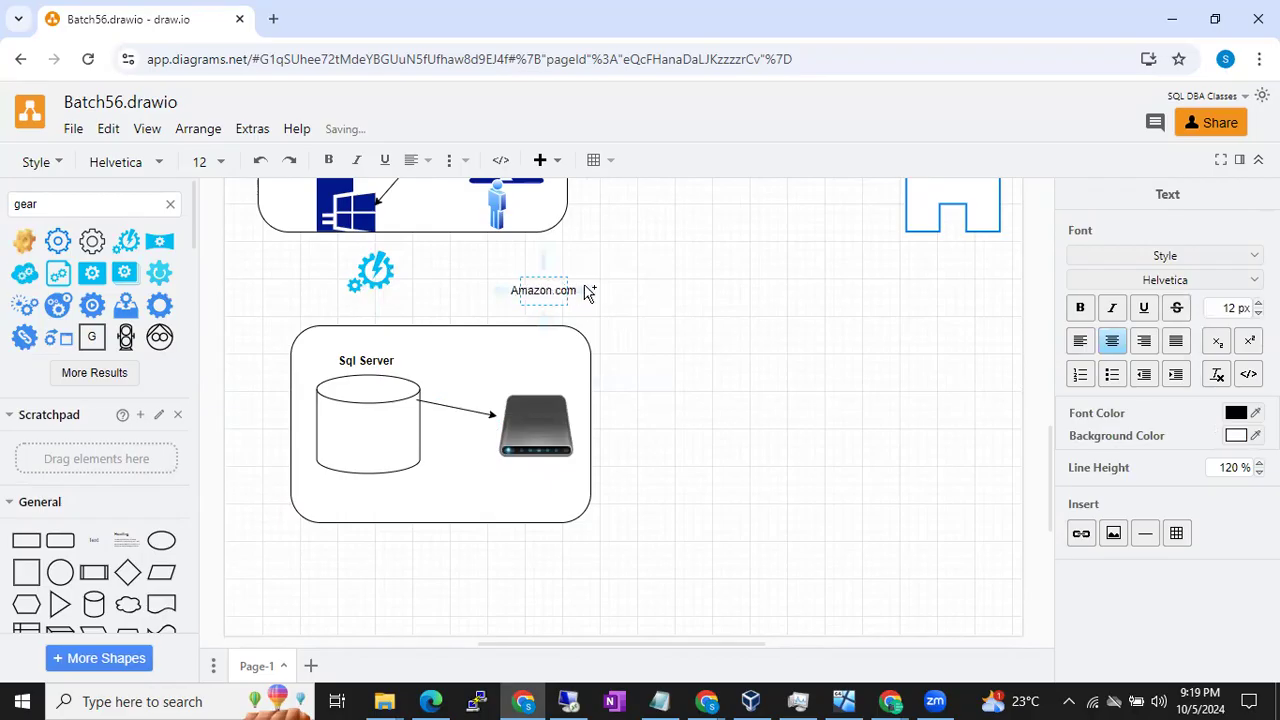
{"action": "left_click", "coordinate": [640, 284]}
{"action": "left_click", "coordinate": [553, 296]}
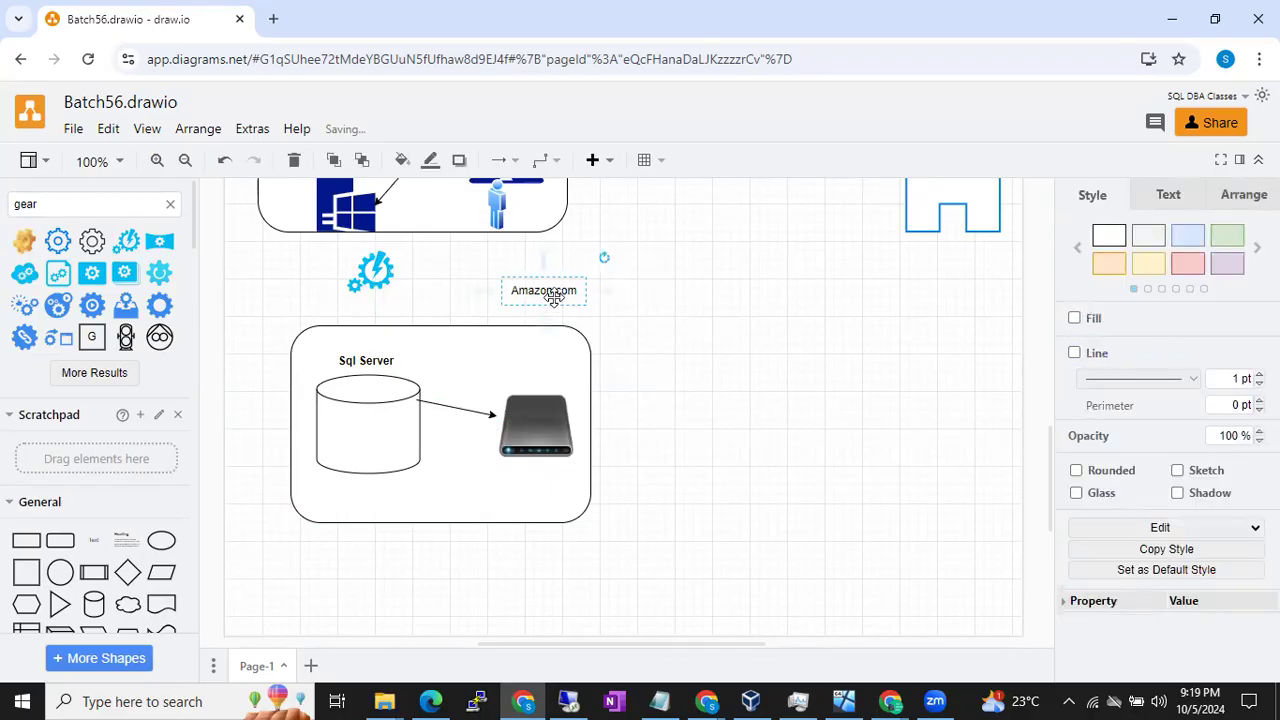
{"action": "left_click_drag", "start_coordinate": [553, 296], "coordinate": [445, 277]}
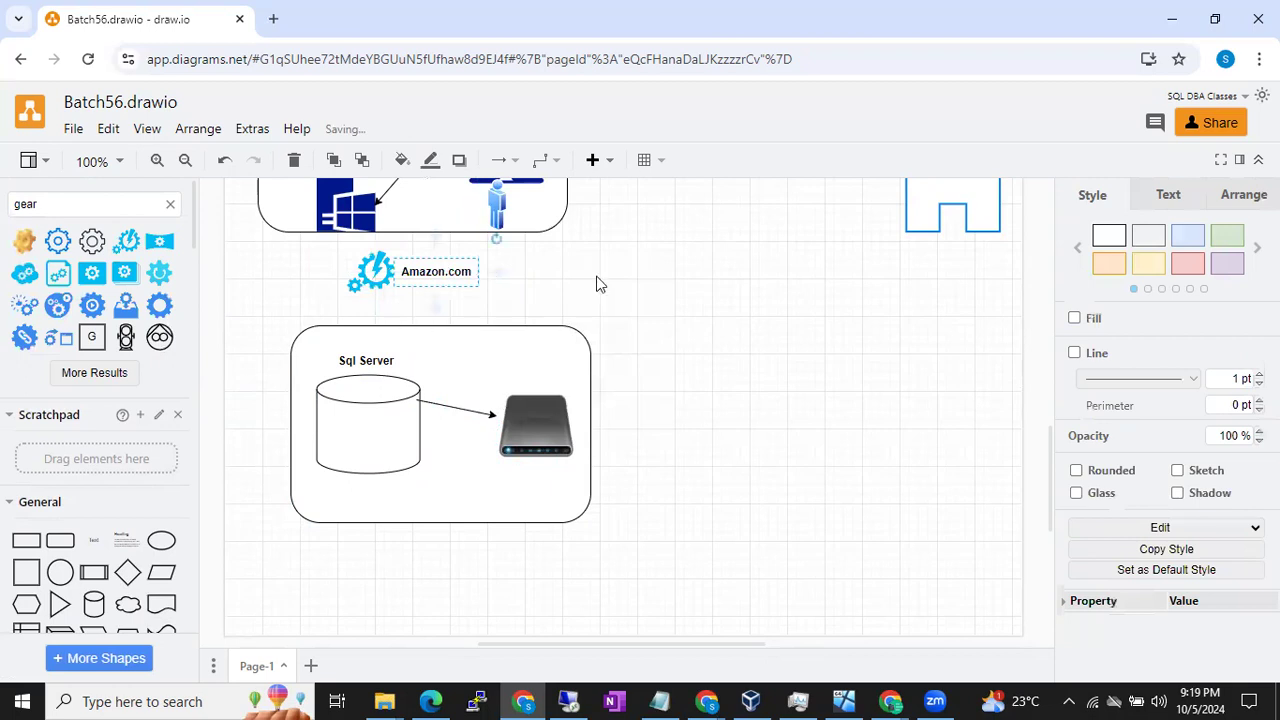
{"action": "left_click", "coordinate": [640, 288]}
{"action": "scroll", "coordinate": [128, 540], "scroll_direction": "down", "scroll_amount": 3}
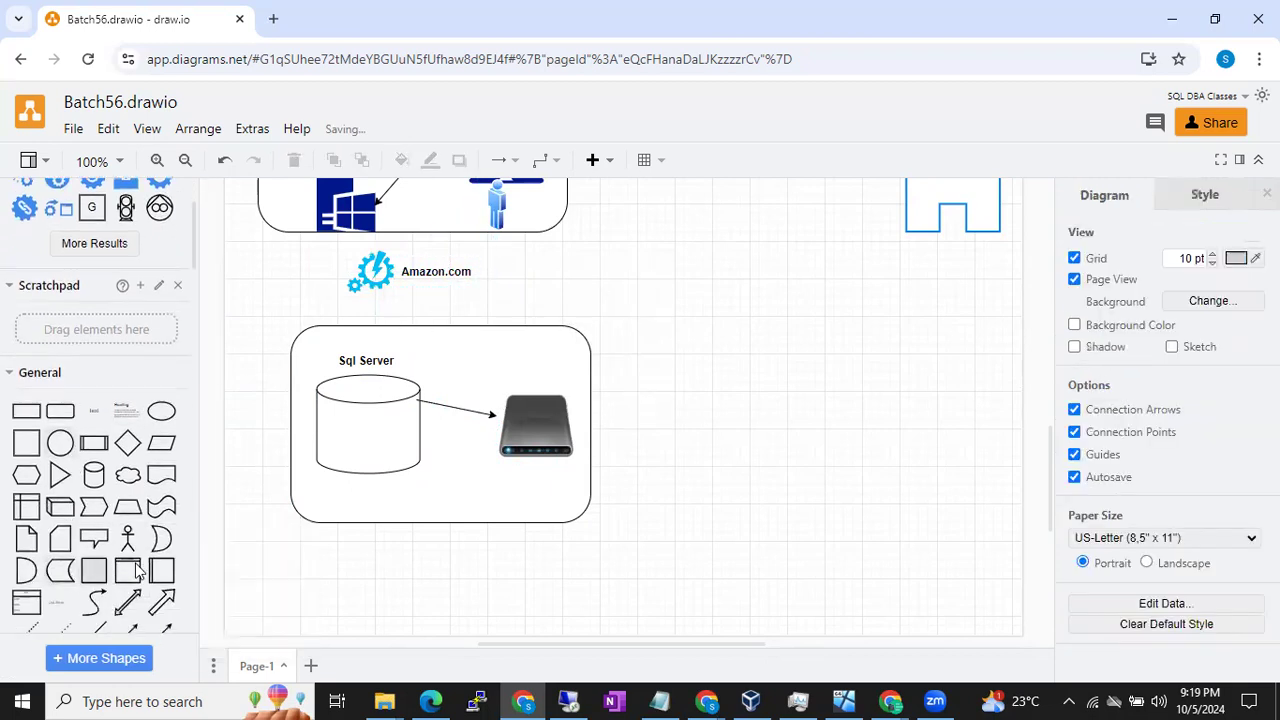
Connect the gears icon to the top of the cylinder with a straight arrow pointing at the cylinder, and align the icon directly above it.
{"action": "scroll", "coordinate": [150, 612], "scroll_direction": "down", "scroll_amount": 1}
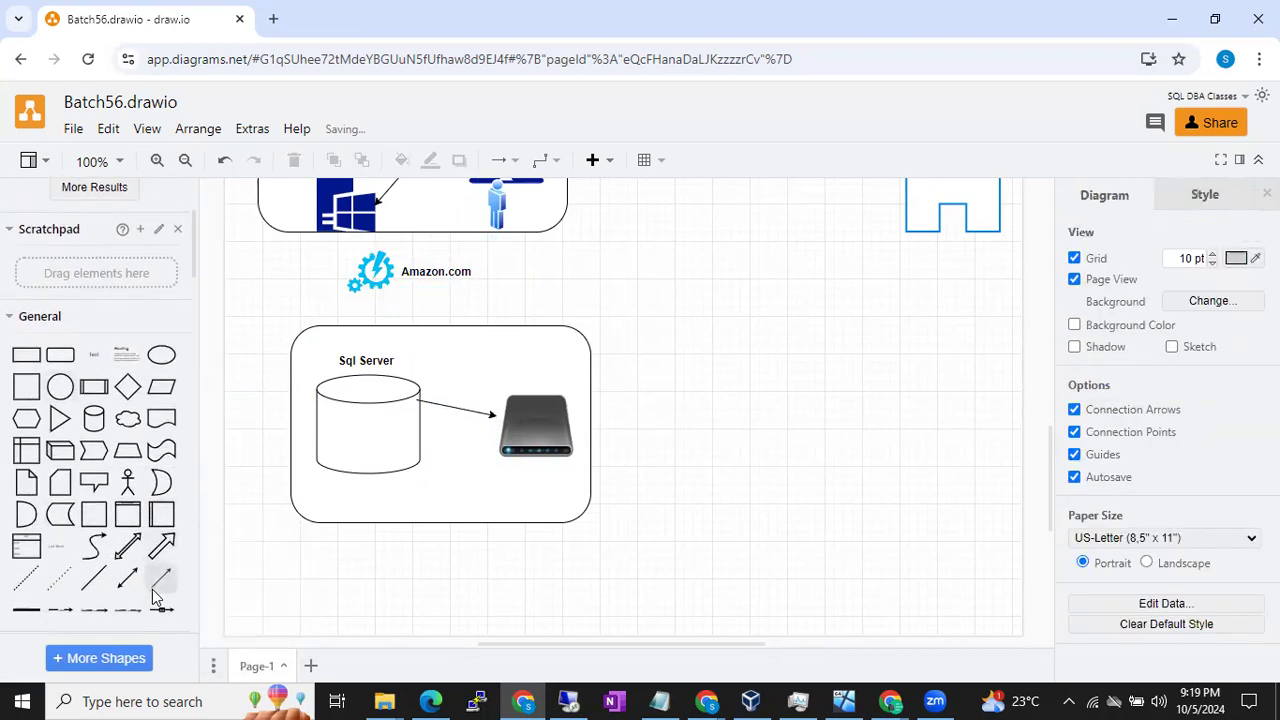
{"action": "left_click", "coordinate": [163, 580]}
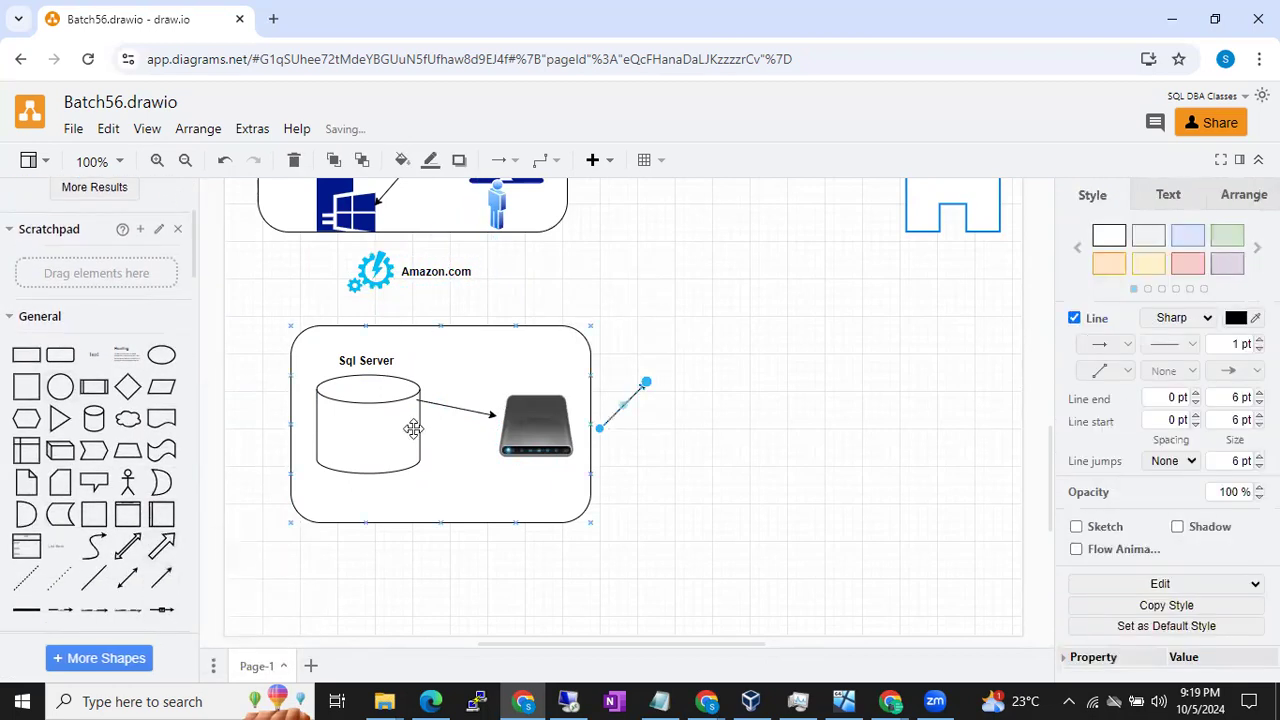
{"action": "left_click", "coordinate": [640, 303]}
{"action": "left_click", "coordinate": [612, 414]}
{"action": "left_click_drag", "start_coordinate": [600, 433], "coordinate": [372, 290]}
{"action": "left_click", "coordinate": [563, 393]}
{"action": "left_click_drag", "start_coordinate": [563, 393], "coordinate": [378, 386]}
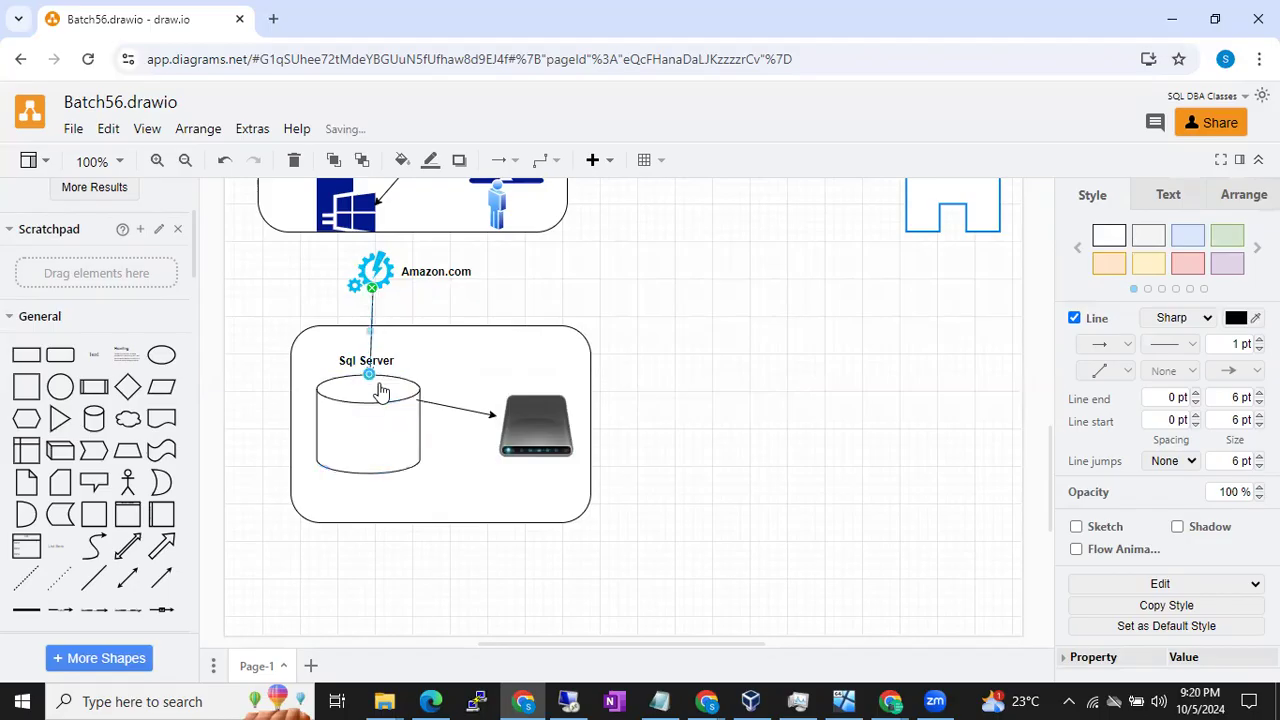
{"action": "left_click", "coordinate": [373, 265]}
{"action": "left_click_drag", "start_coordinate": [373, 265], "coordinate": [369, 272]}
{"action": "left_click", "coordinate": [557, 301]}
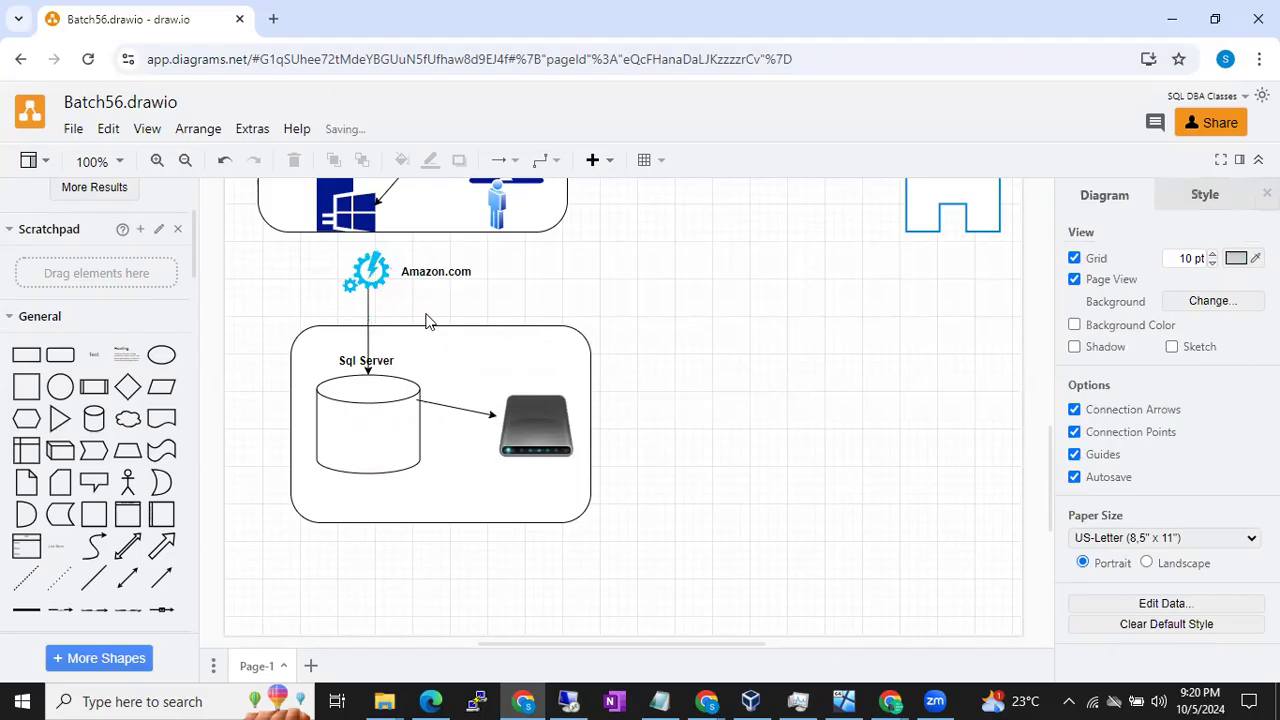
Add a text label to the right of "Amazon.com" with a sample order record: number 1, the customer's first name, 'Iphone15, 50,000, BLR.
{"action": "double_click", "coordinate": [598, 287]}
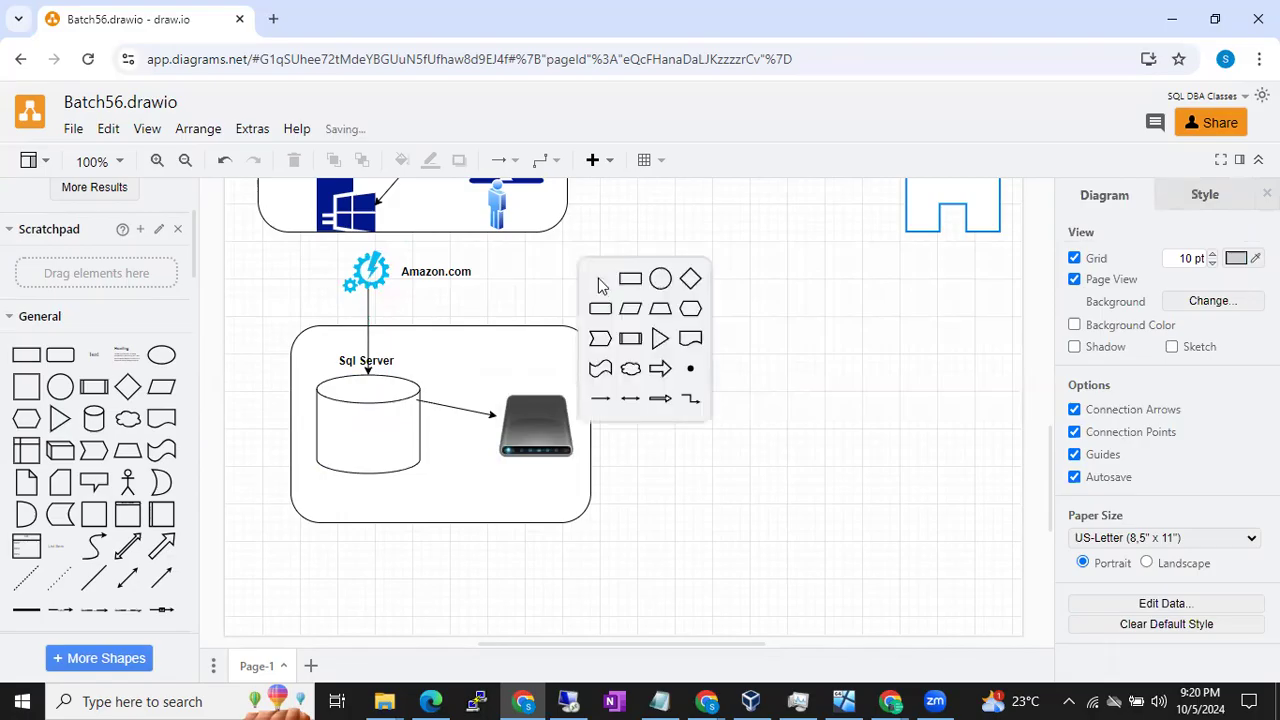
{"action": "left_click", "coordinate": [600, 282]}
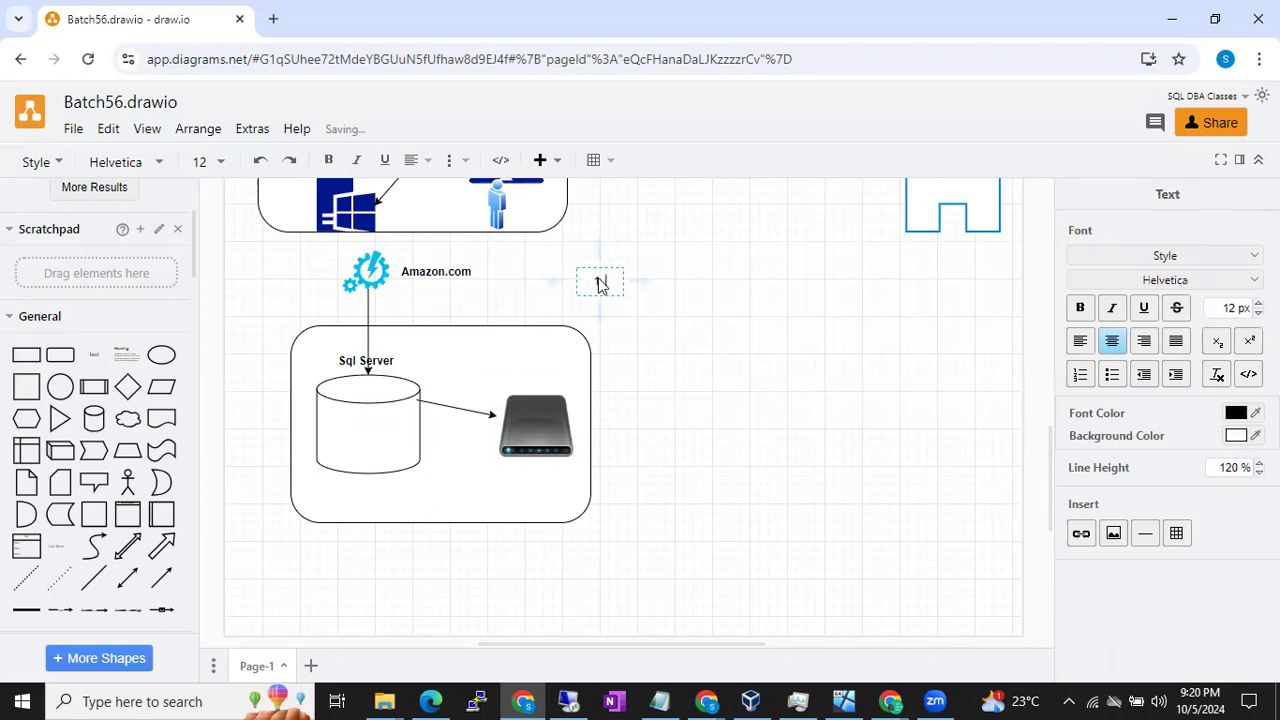
{"action": "type", "text": "1. Nitin. Iphone15,"}
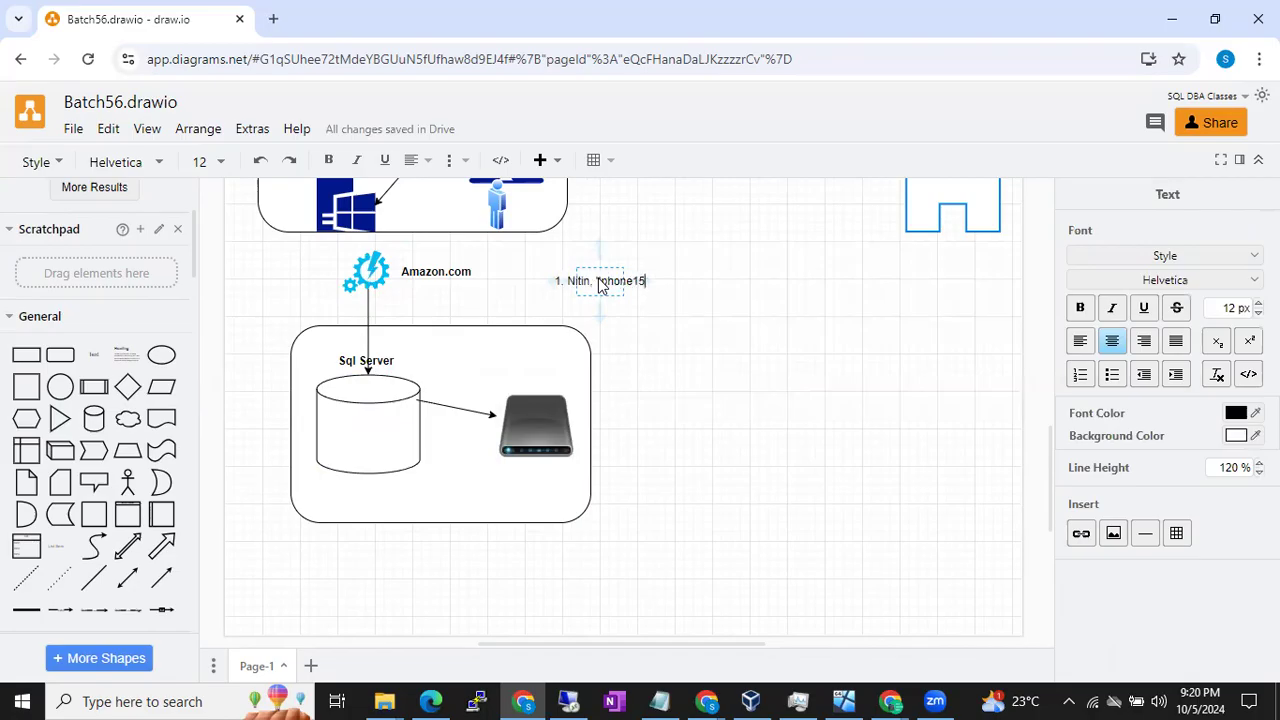
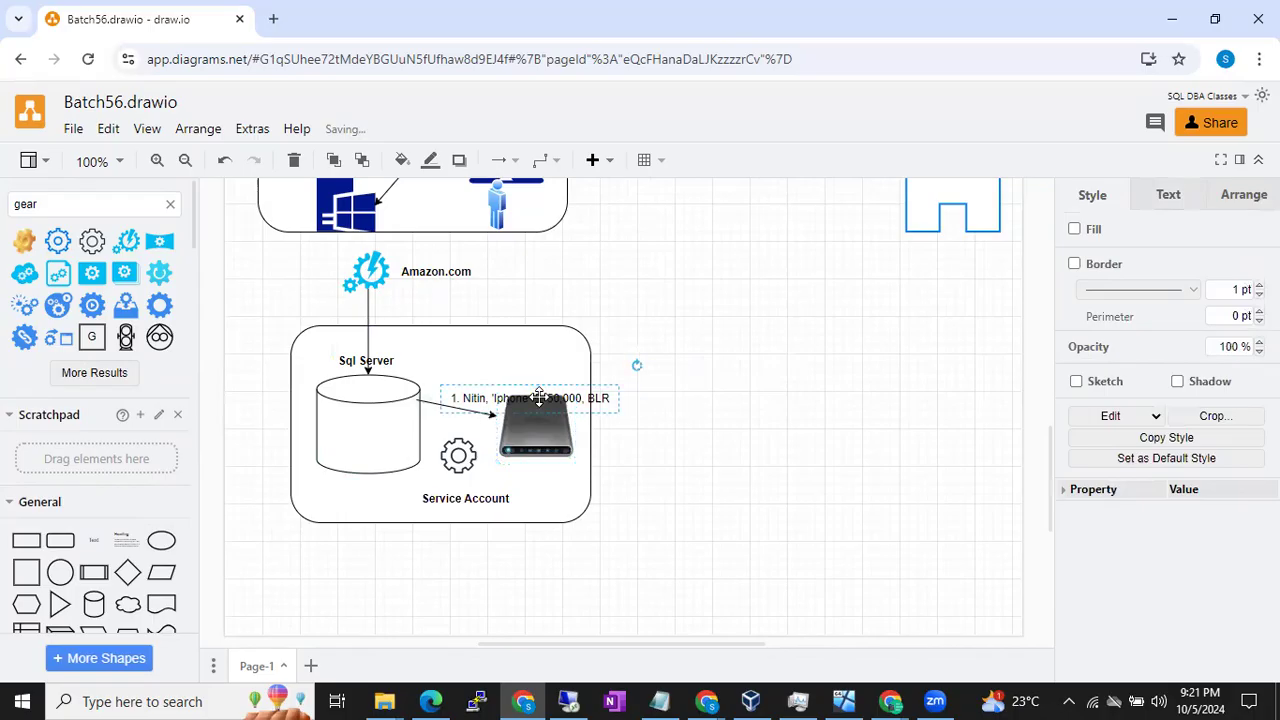
{"action": "left_click", "coordinate": [679, 437]}
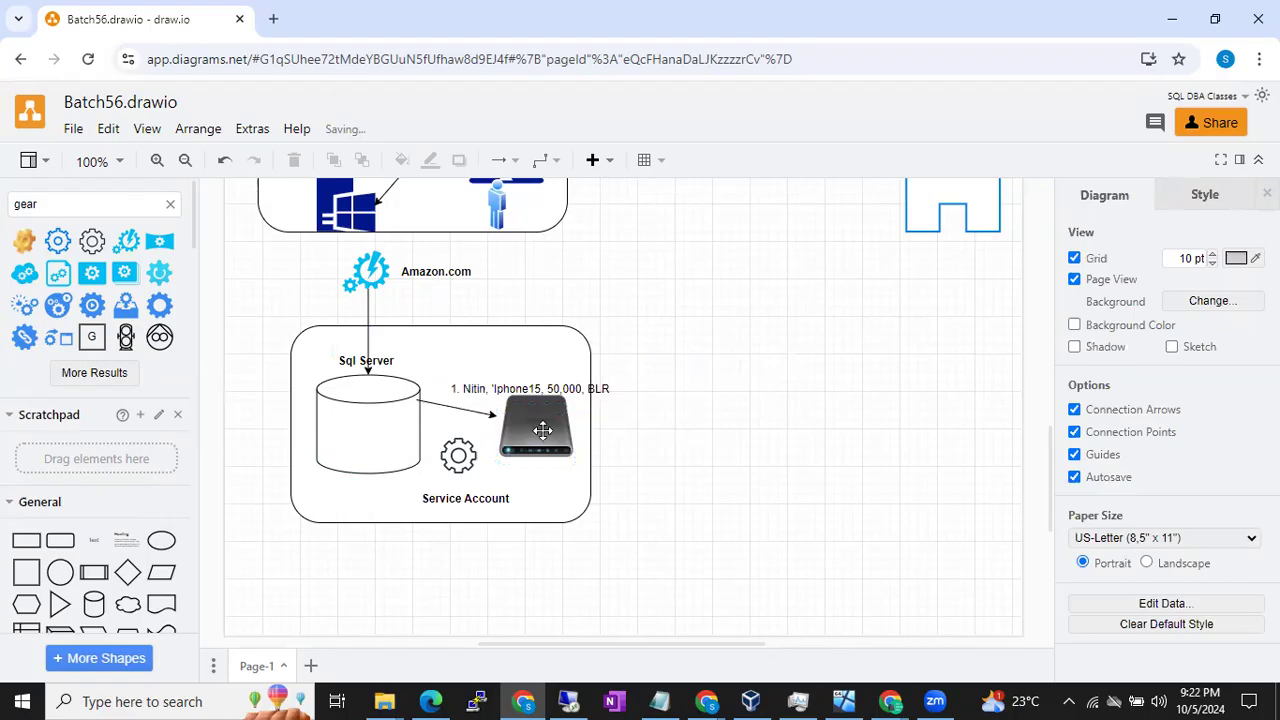
Move the gear icon onto the cylinder's upper right edge and place the "Service Account" label directly beneath it.
{"action": "left_click", "coordinate": [457, 457]}
{"action": "left_click_drag", "start_coordinate": [457, 457], "coordinate": [412, 393]}
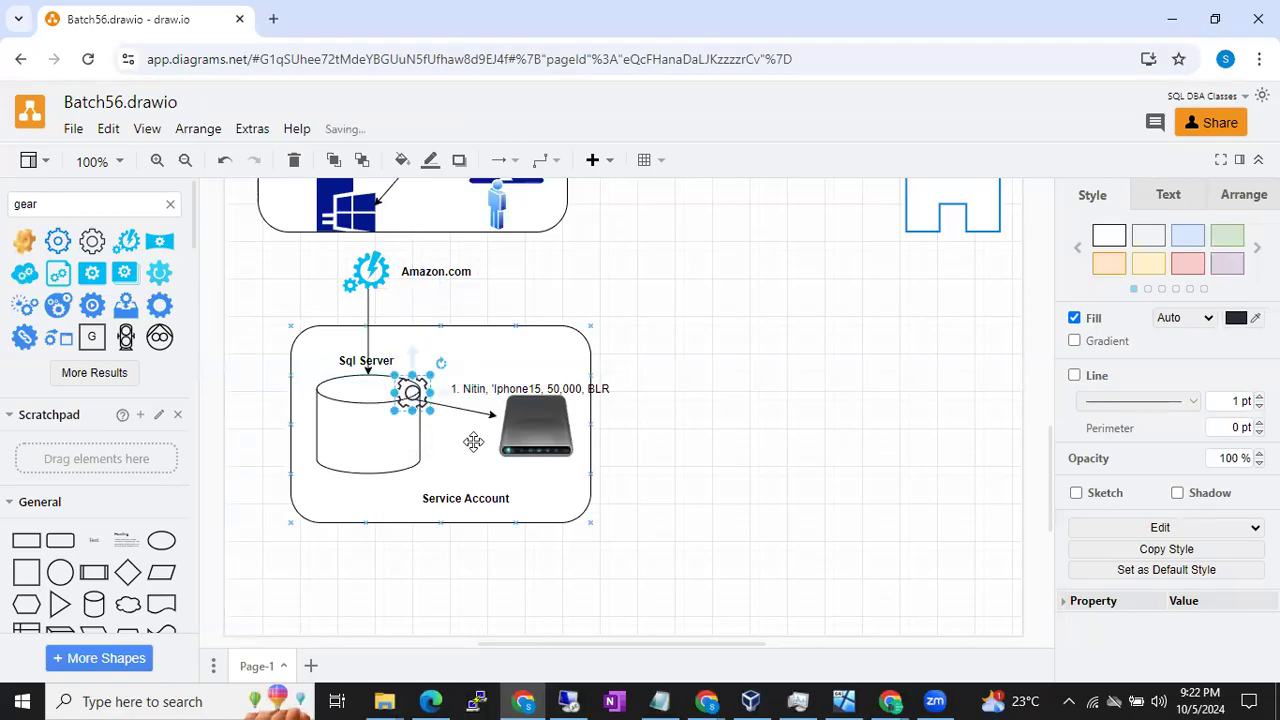
{"action": "left_click", "coordinate": [472, 492]}
{"action": "left_click_drag", "start_coordinate": [474, 490], "coordinate": [428, 424]}
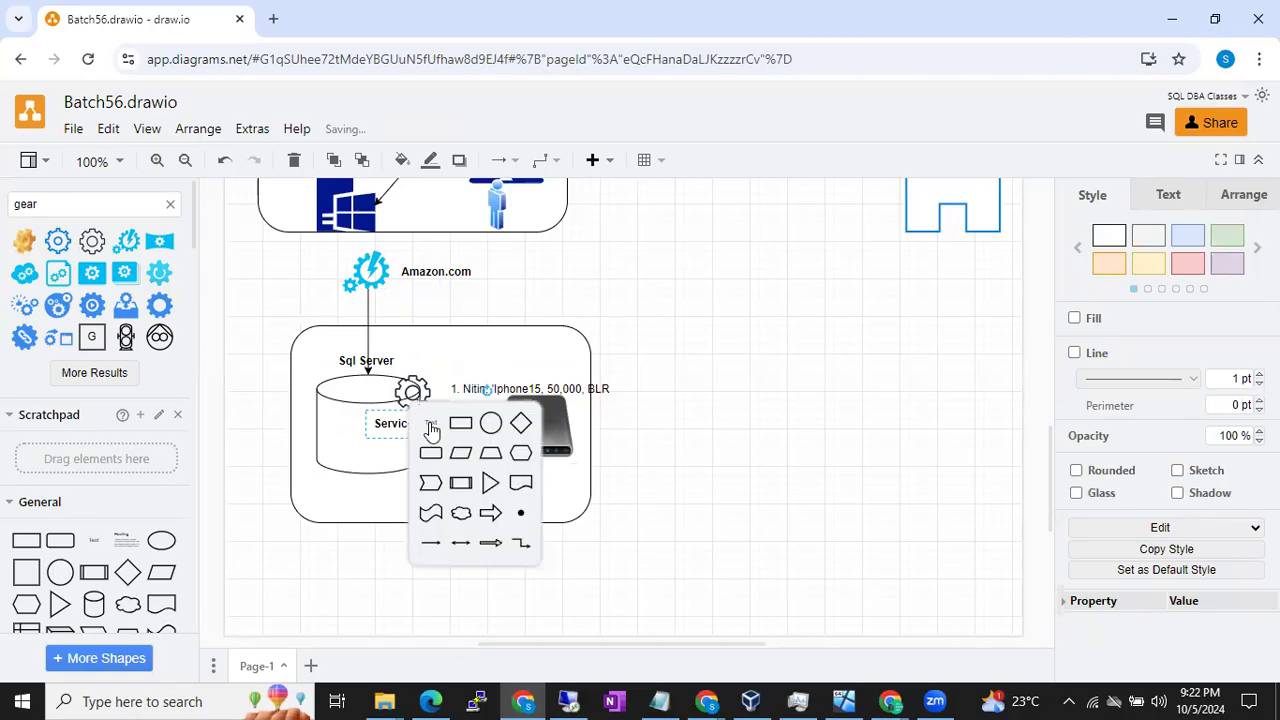
{"action": "left_click", "coordinate": [558, 417]}
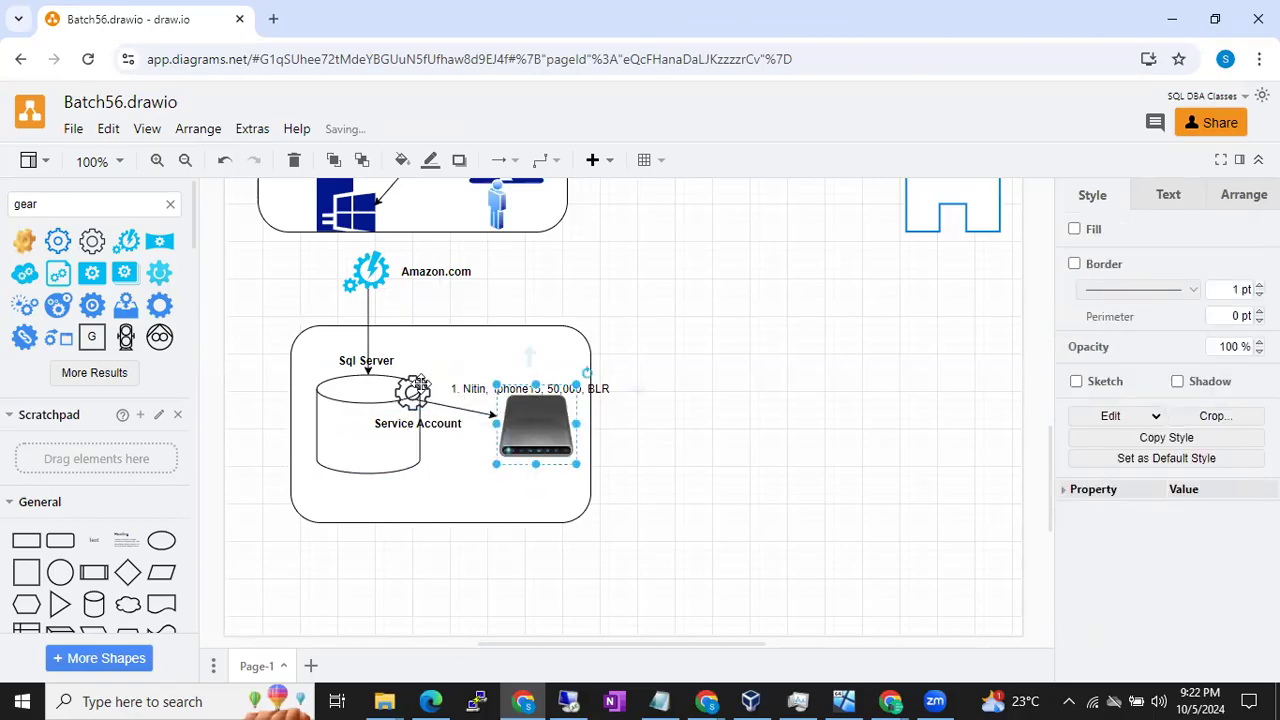
{"action": "left_click", "coordinate": [416, 388]}
{"action": "left_click", "coordinate": [524, 420]}
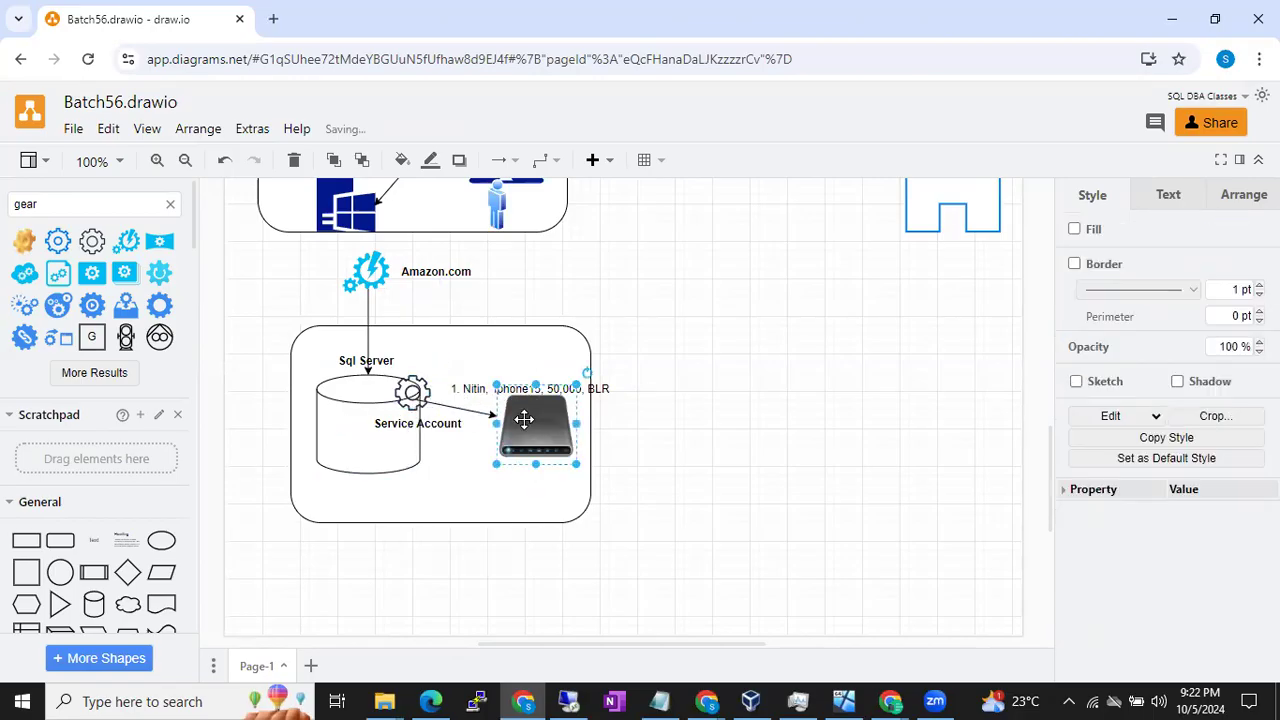
{"action": "left_click", "coordinate": [414, 390]}
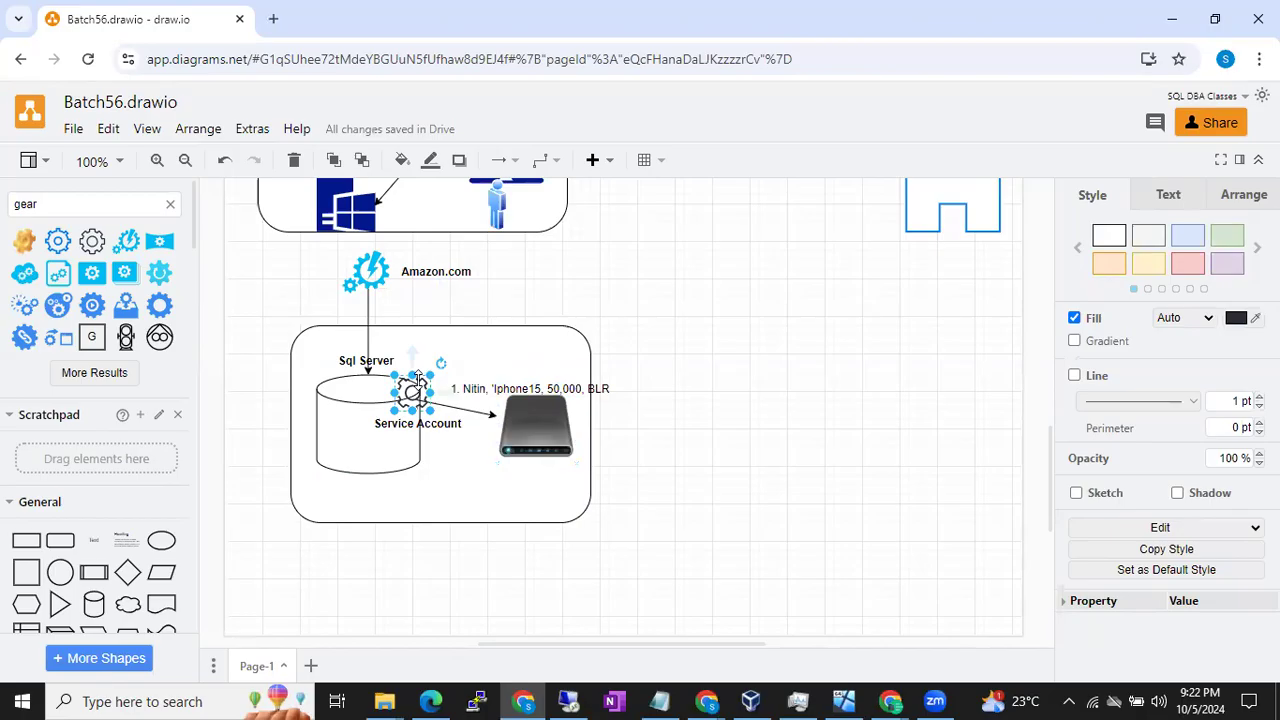
{"action": "left_click", "coordinate": [520, 417]}
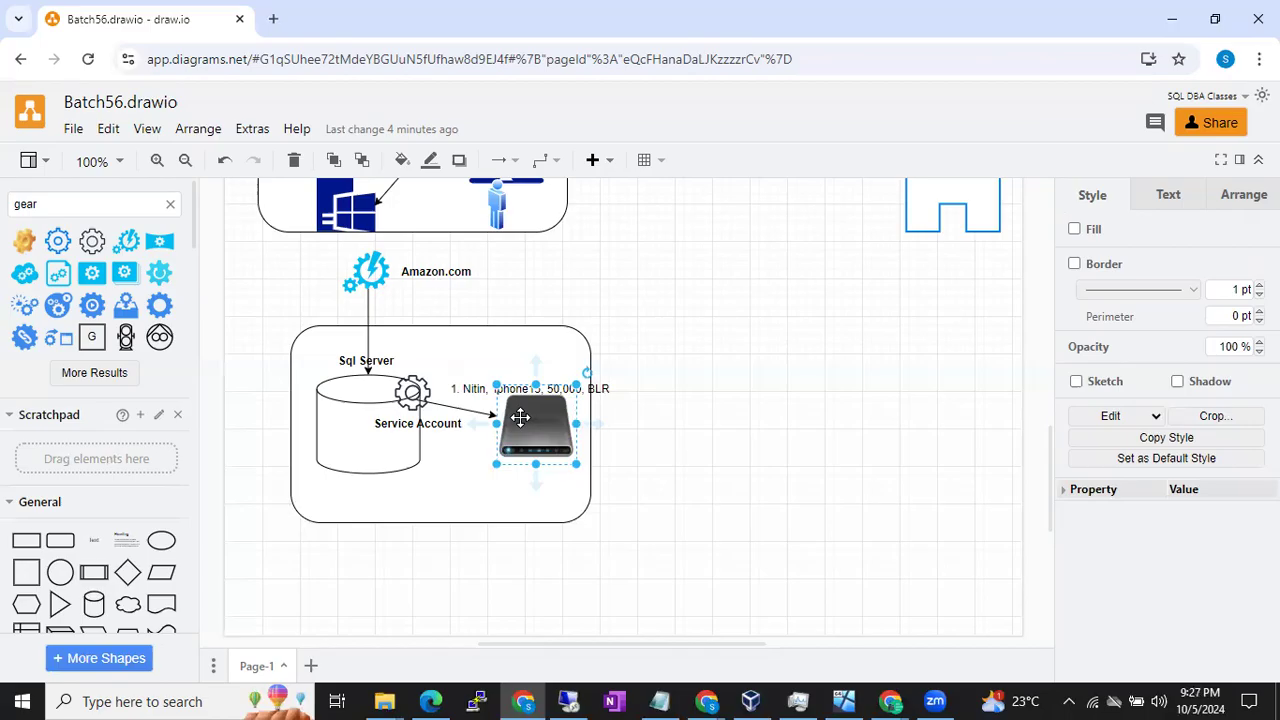
Switch to the remote machine's SQL Server 2019 Setup, check the SQL Server Database Engine service account, and minimize the remote session.
{"action": "left_click", "coordinate": [567, 700]}
{"action": "left_click", "coordinate": [727, 296]}
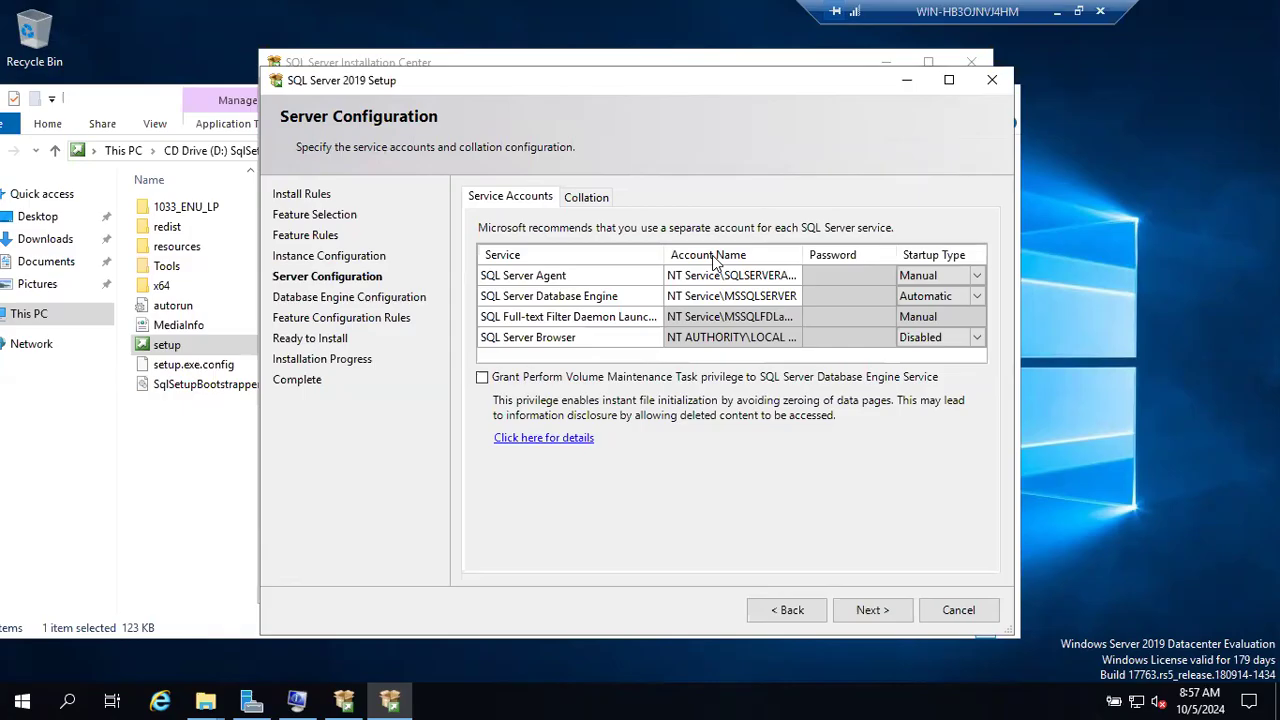
{"action": "left_click", "coordinate": [1057, 11]}
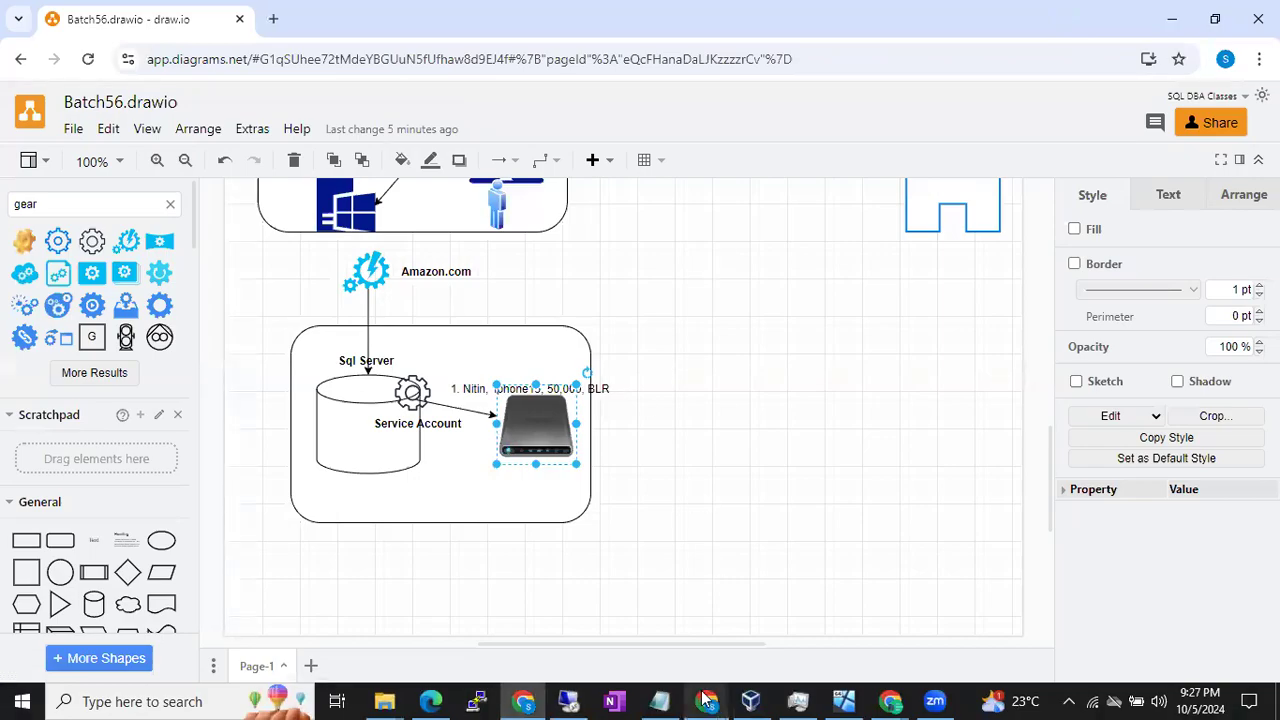
In the B56 Running Notes Google Doc, add "Service account is an account which helps to run the service" below the instance naming notes, after a blank line.
{"action": "mouse_move", "coordinate": [707, 700]}
{"action": "left_click", "coordinate": [905, 640]}
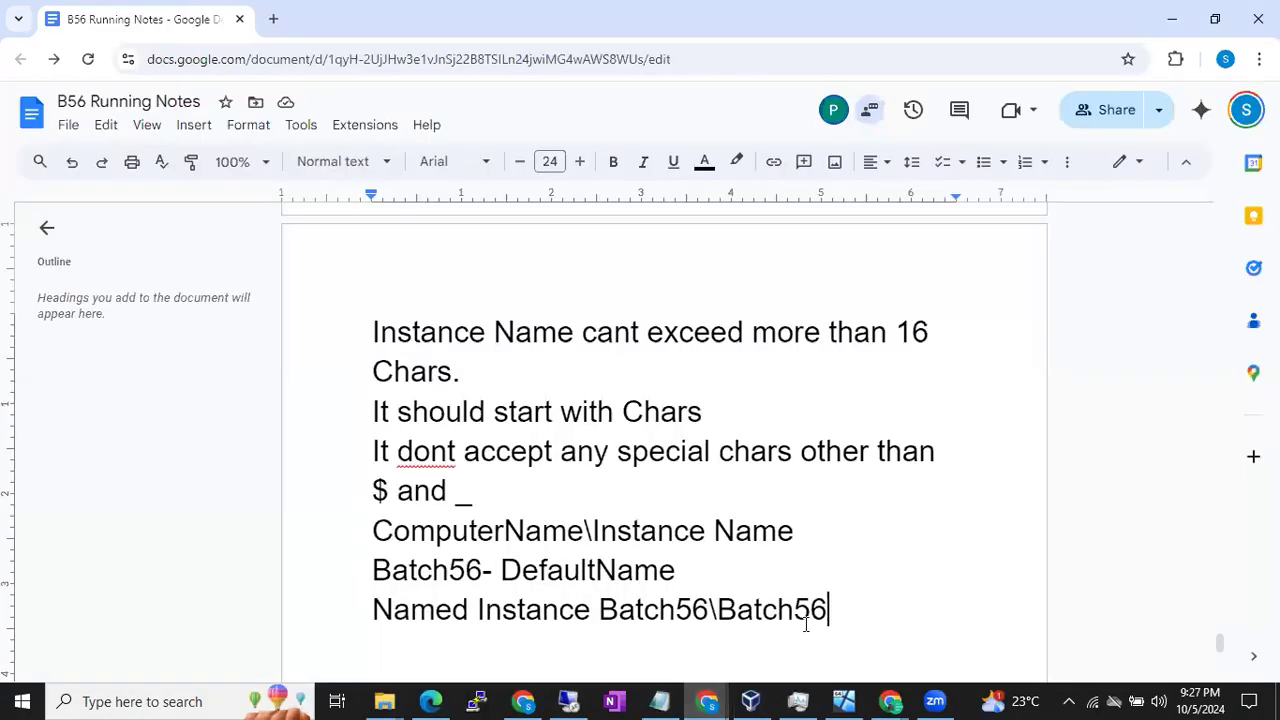
{"action": "key", "text": "Return"}
{"action": "key", "text": "Return"}
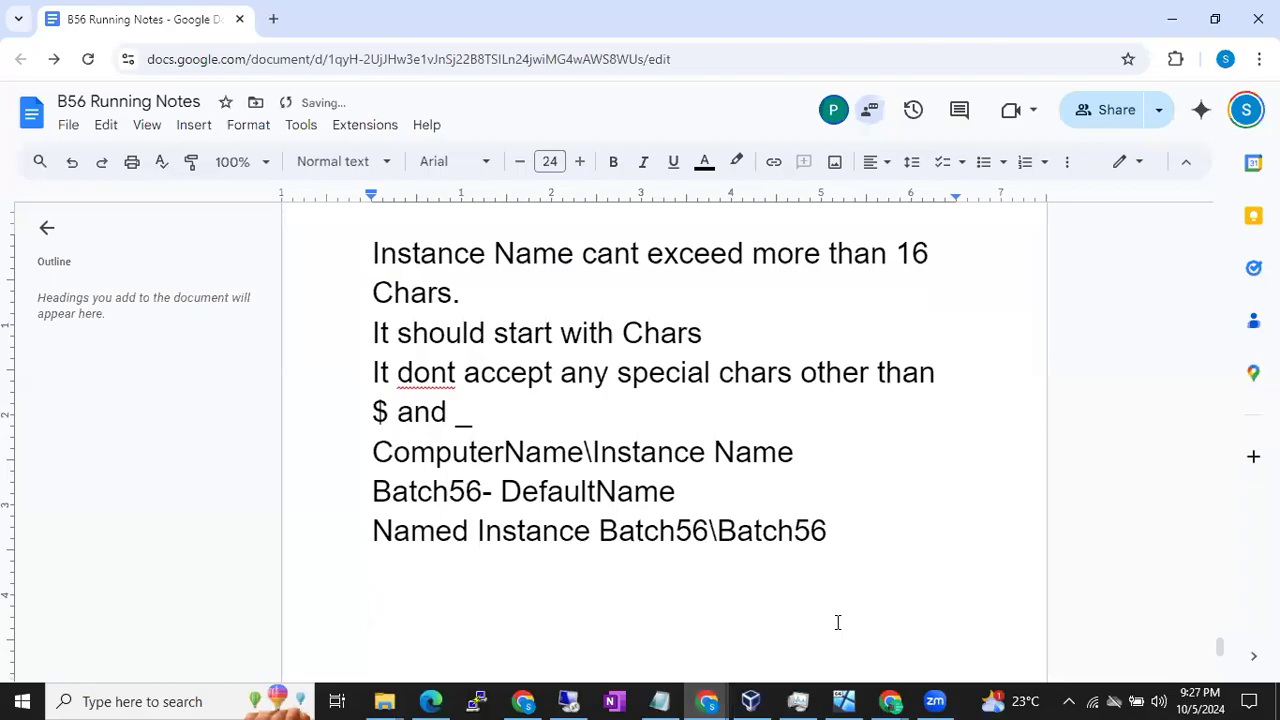
{"action": "type", "text": "Service accon"}
{"action": "key", "text": "BackSpace"}
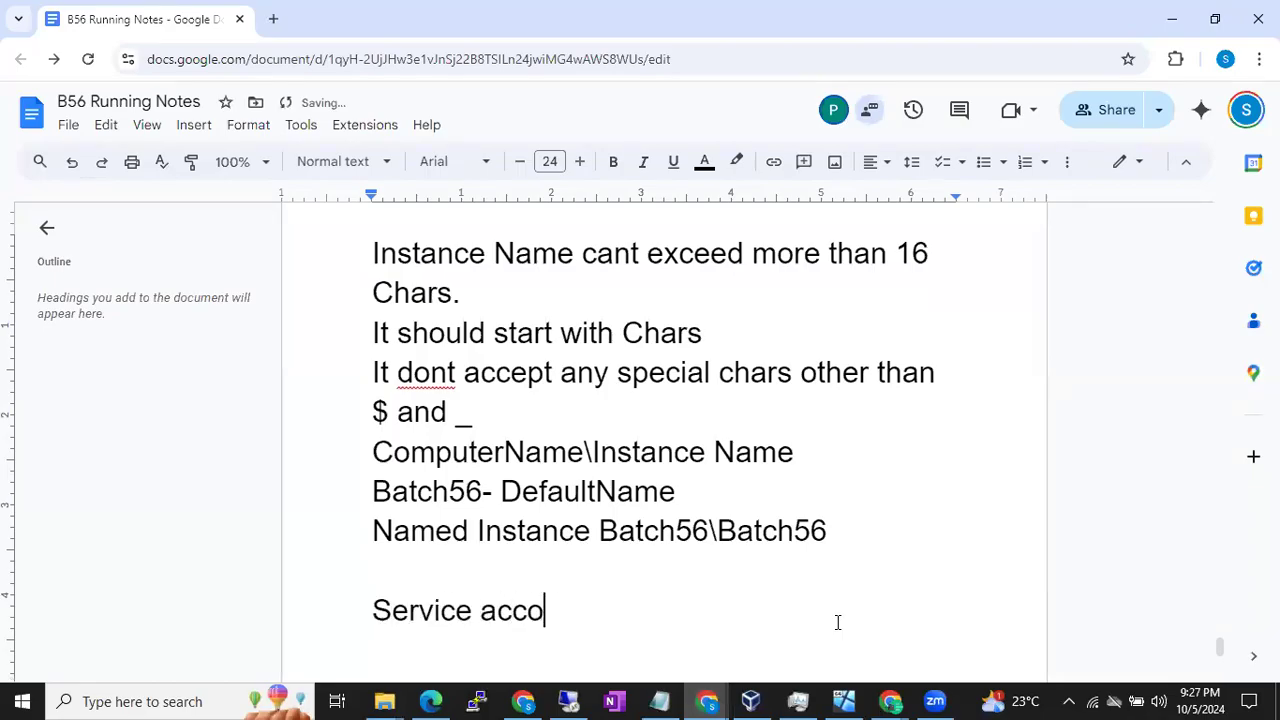
{"action": "type", "text": "unt is an a"}
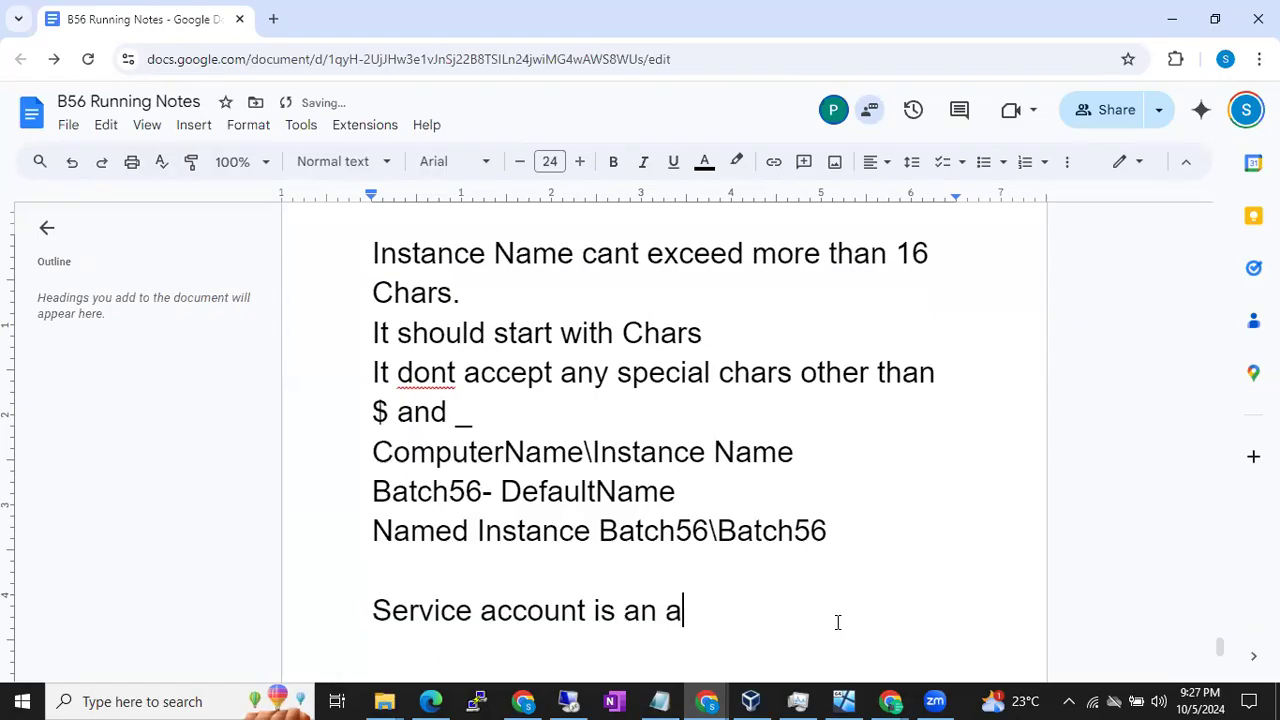
{"action": "type", "text": "ccount which helps t"}
{"action": "key", "text": "BackSpace"}
{"action": "key", "text": "BackSpace"}
{"action": "type", "text": "s to run"}
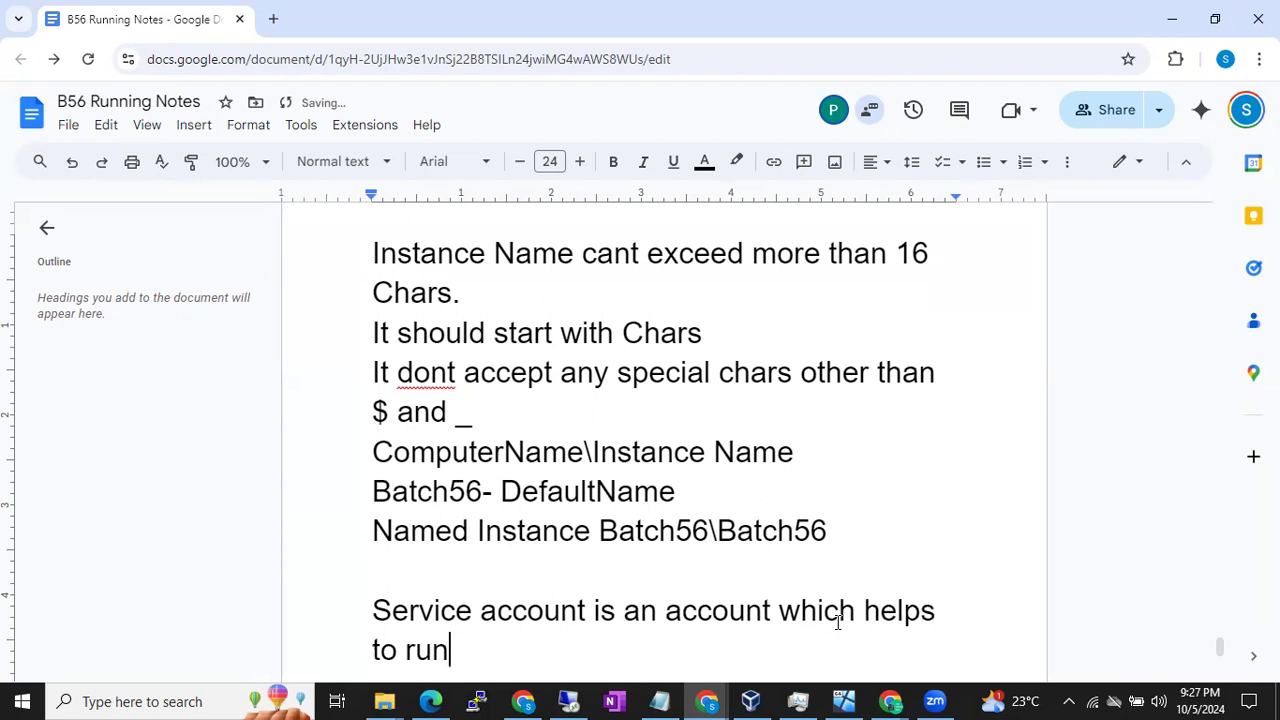
{"action": "type", "text": " the service"}
{"action": "key", "text": "Return"}
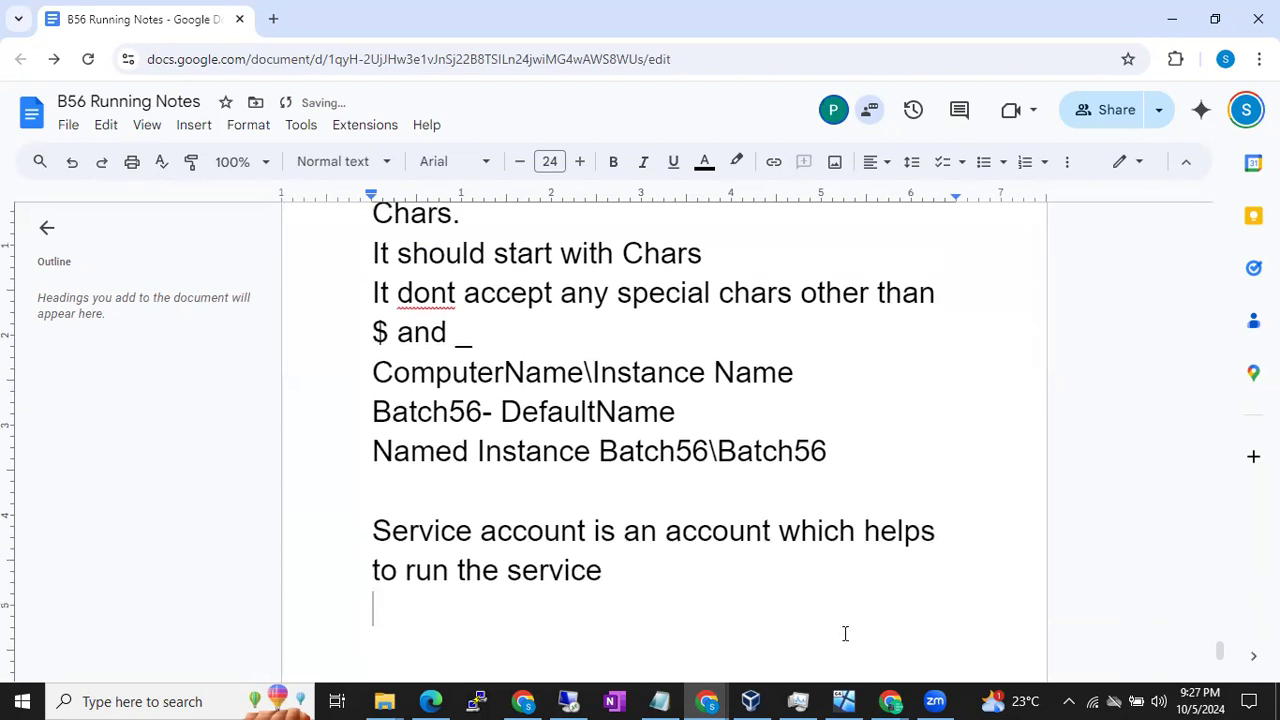
Switch back to the remote machine and open the Services console by running services.msc.
{"action": "left_click", "coordinate": [568, 701]}
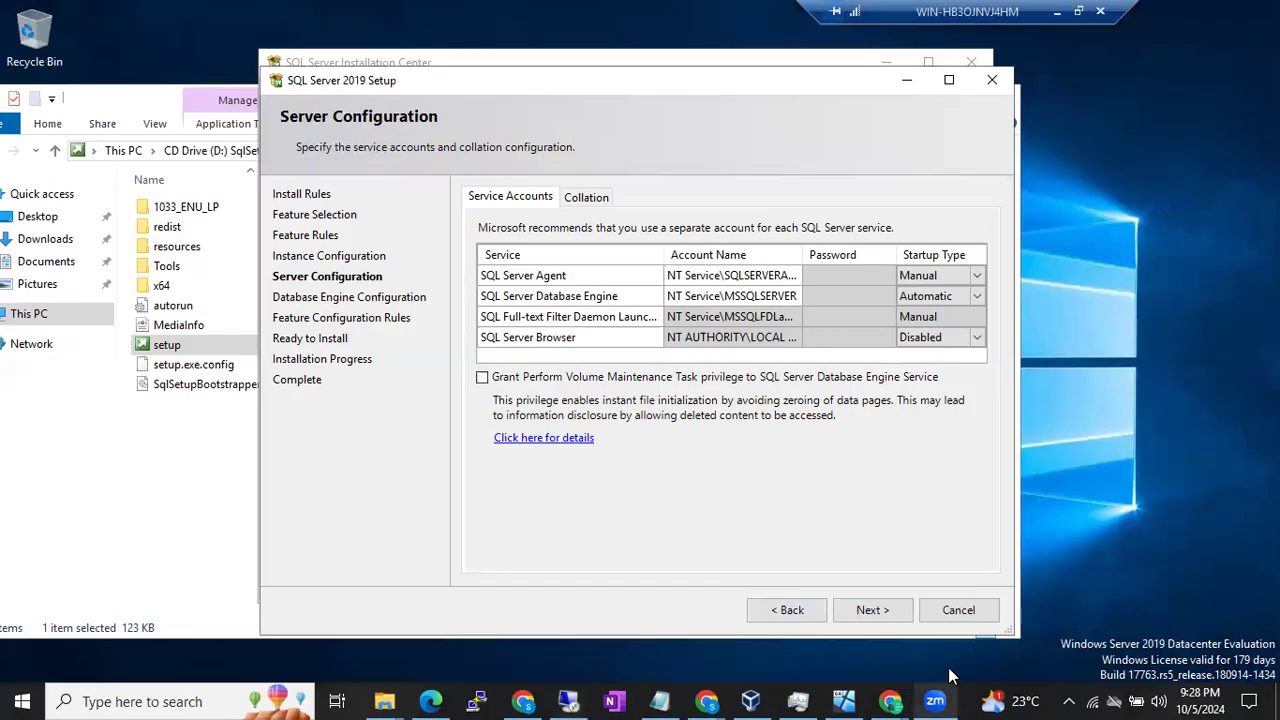
{"action": "key", "text": "super+r"}
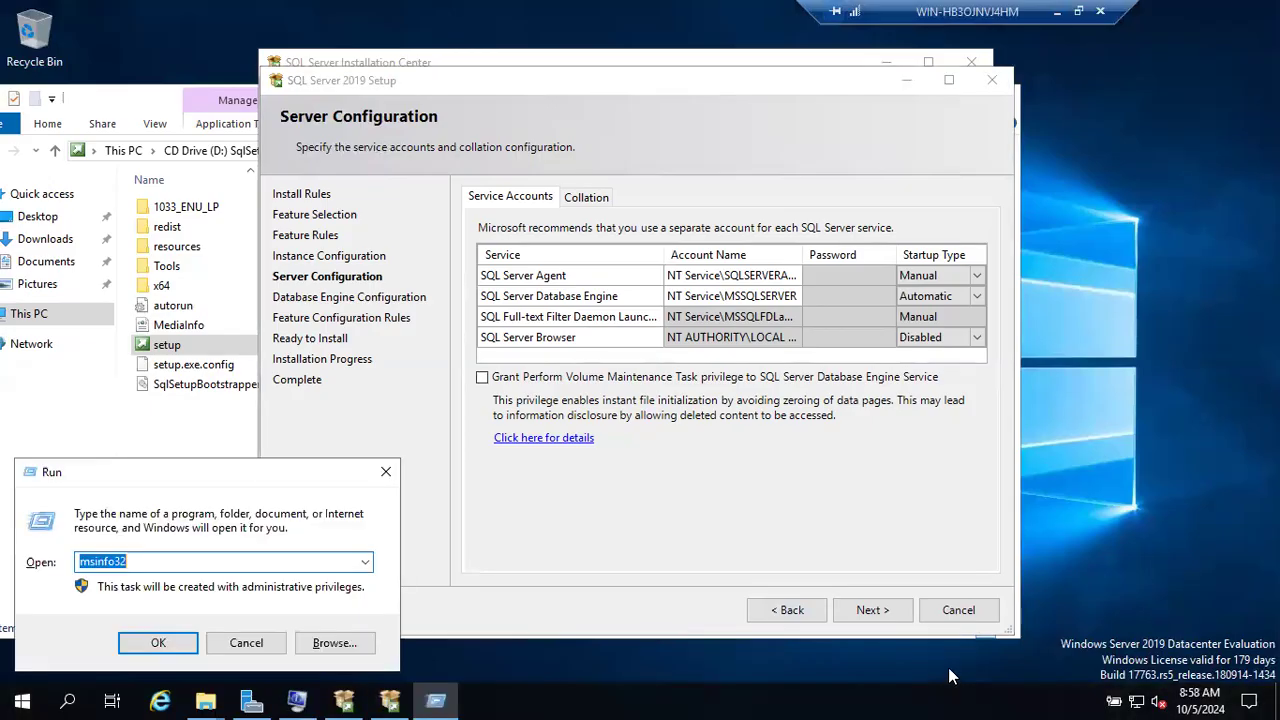
{"action": "type", "text": "services.msc"}
{"action": "key", "text": "Return"}
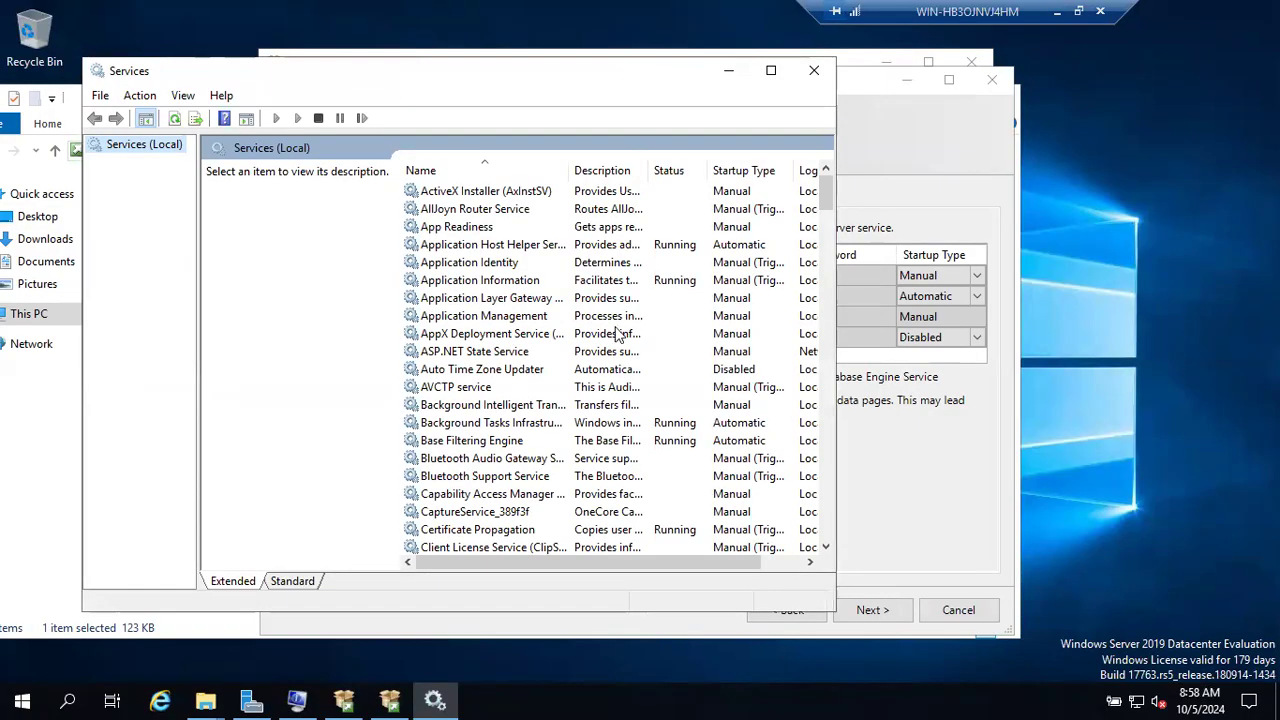
Maximize the Services window, widen the Log On As column, sort the services by it, and review which account types run them.
{"action": "left_click", "coordinate": [463, 322]}
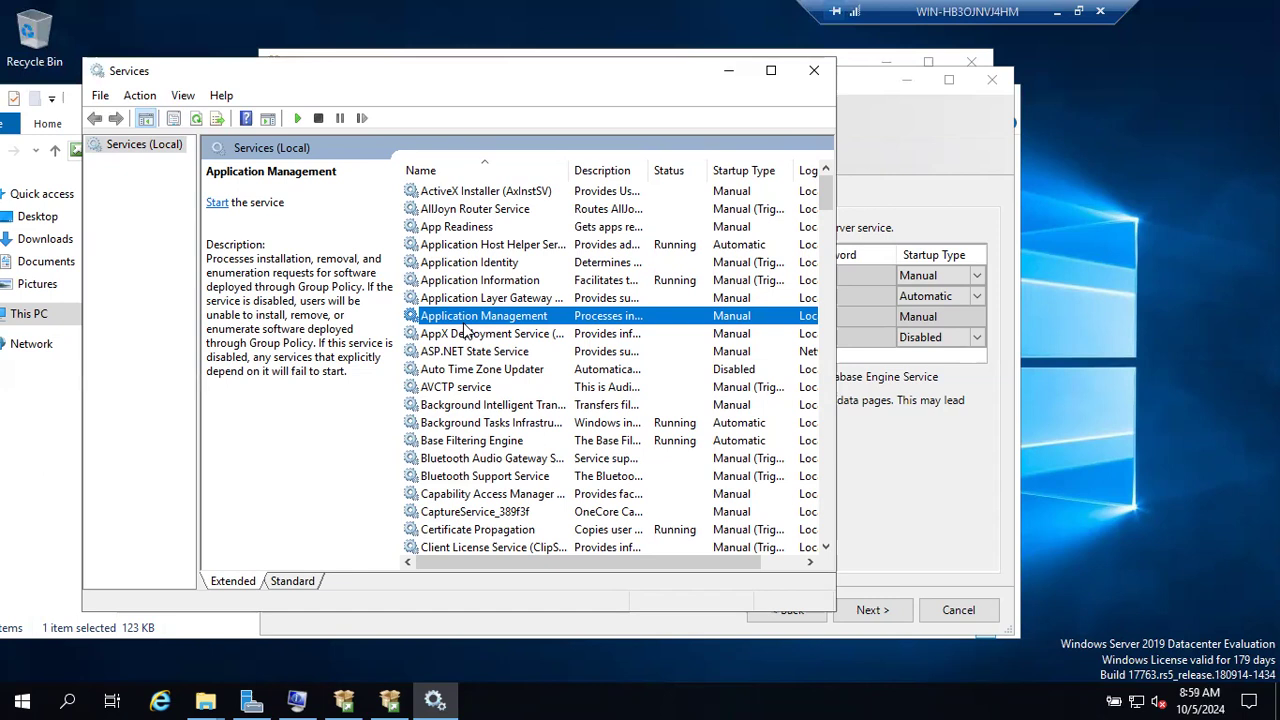
{"action": "left_click", "coordinate": [771, 70]}
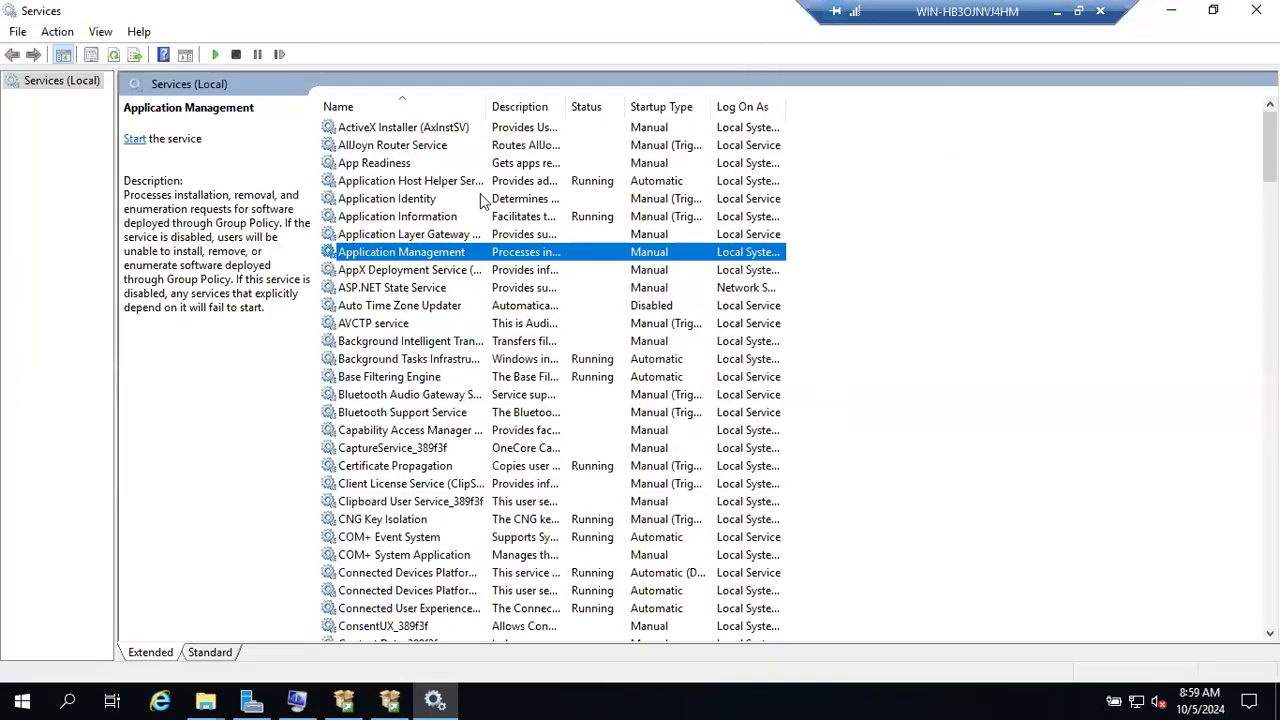
{"action": "left_click_drag", "start_coordinate": [786, 106], "coordinate": [840, 106]}
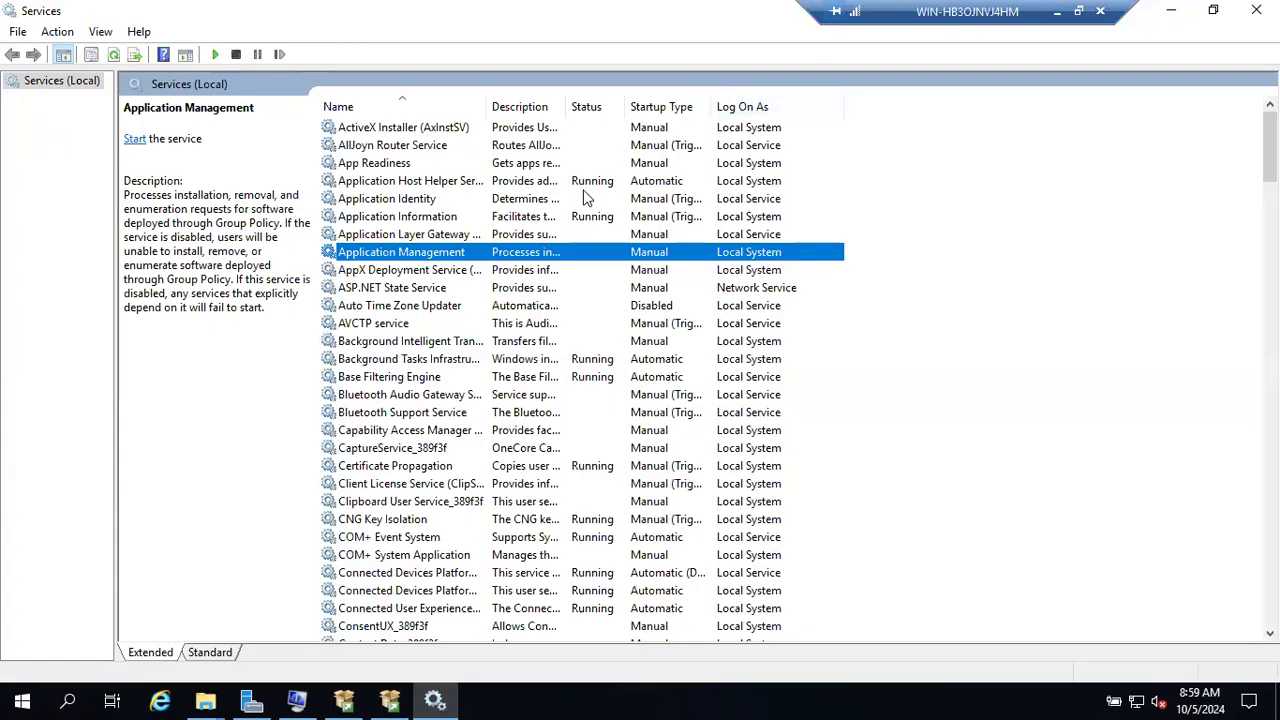
{"action": "left_click", "coordinate": [749, 106]}
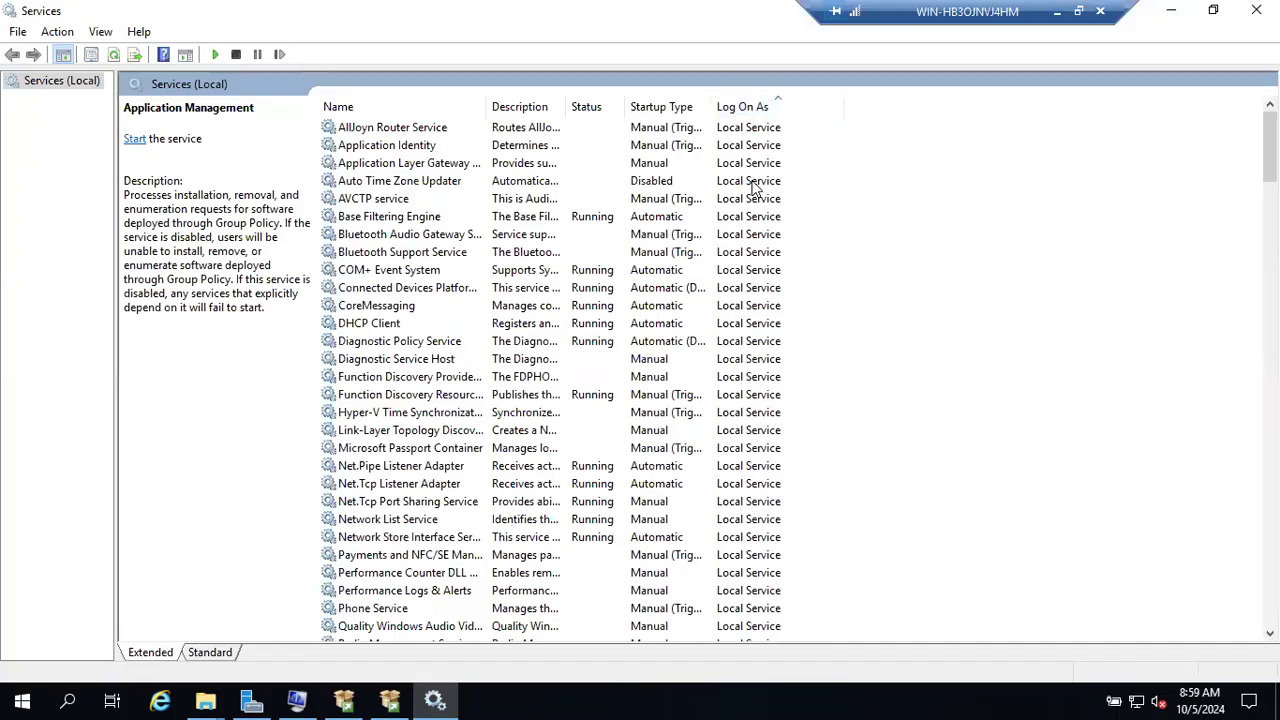
{"action": "scroll", "coordinate": [777, 323], "scroll_direction": "down", "scroll_amount": 20}
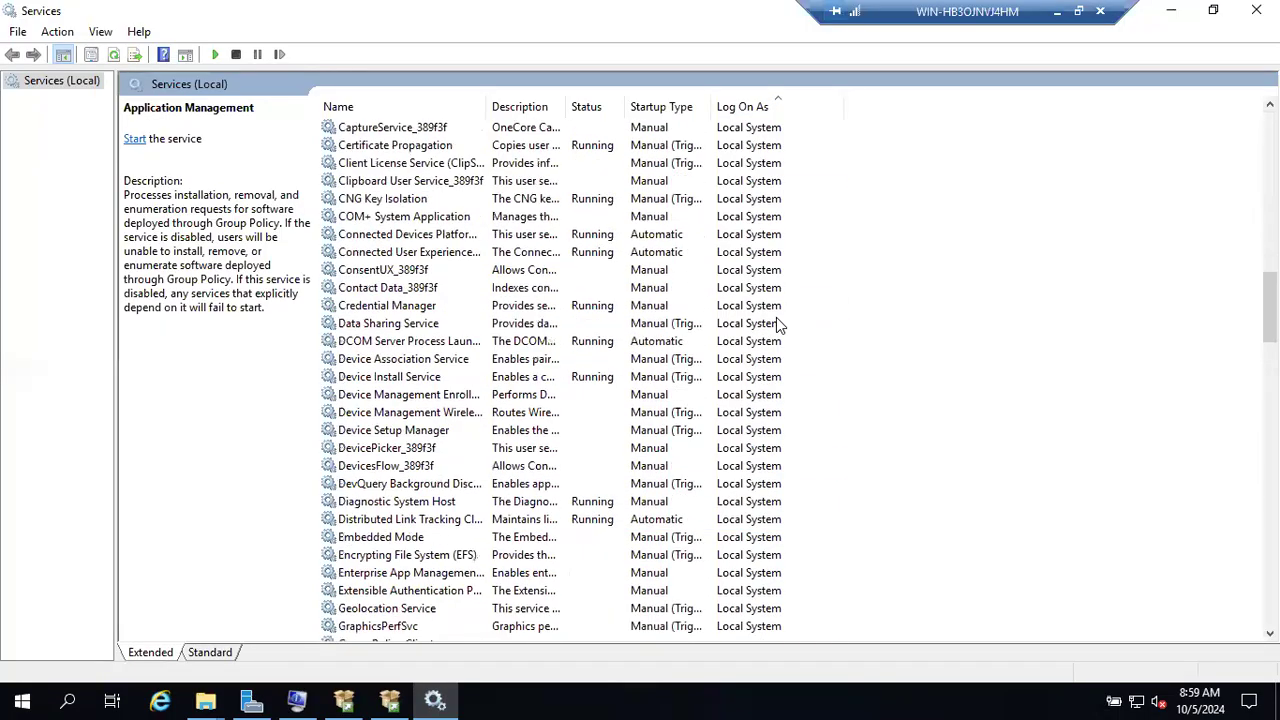
{"action": "scroll", "coordinate": [777, 323], "scroll_direction": "down", "scroll_amount": 20}
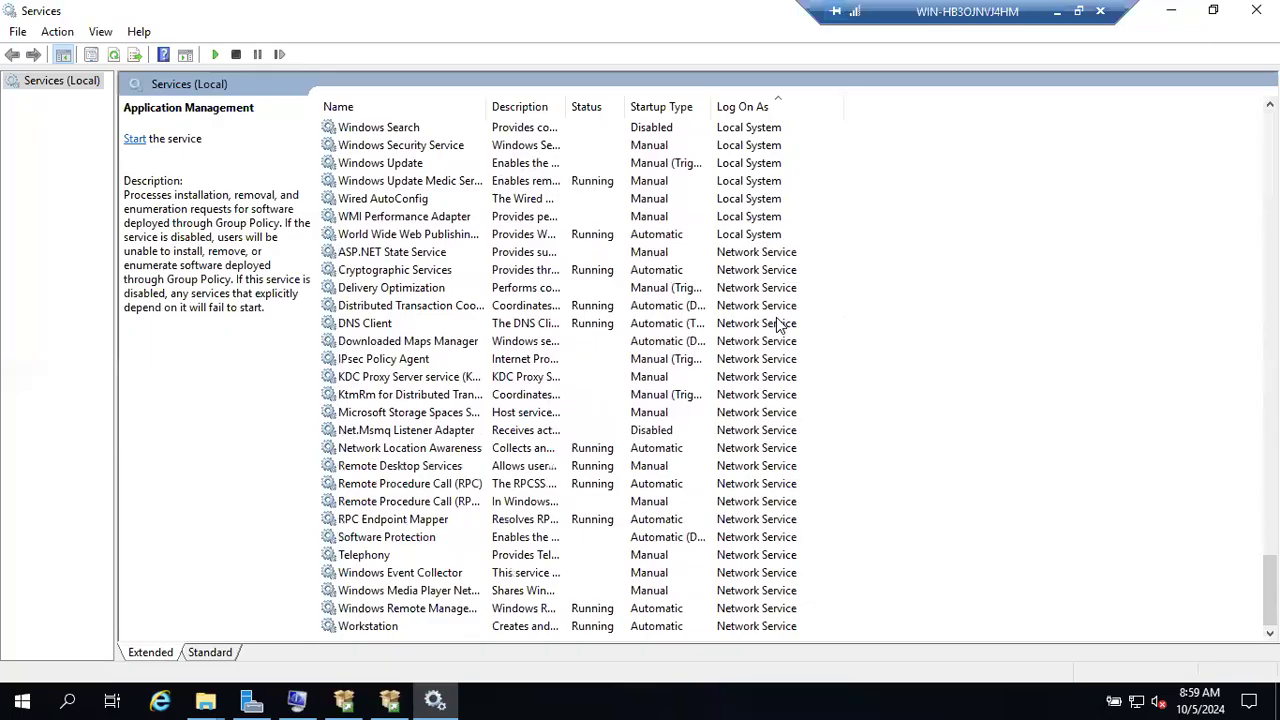
{"action": "scroll", "coordinate": [777, 323], "scroll_direction": "up", "scroll_amount": 5}
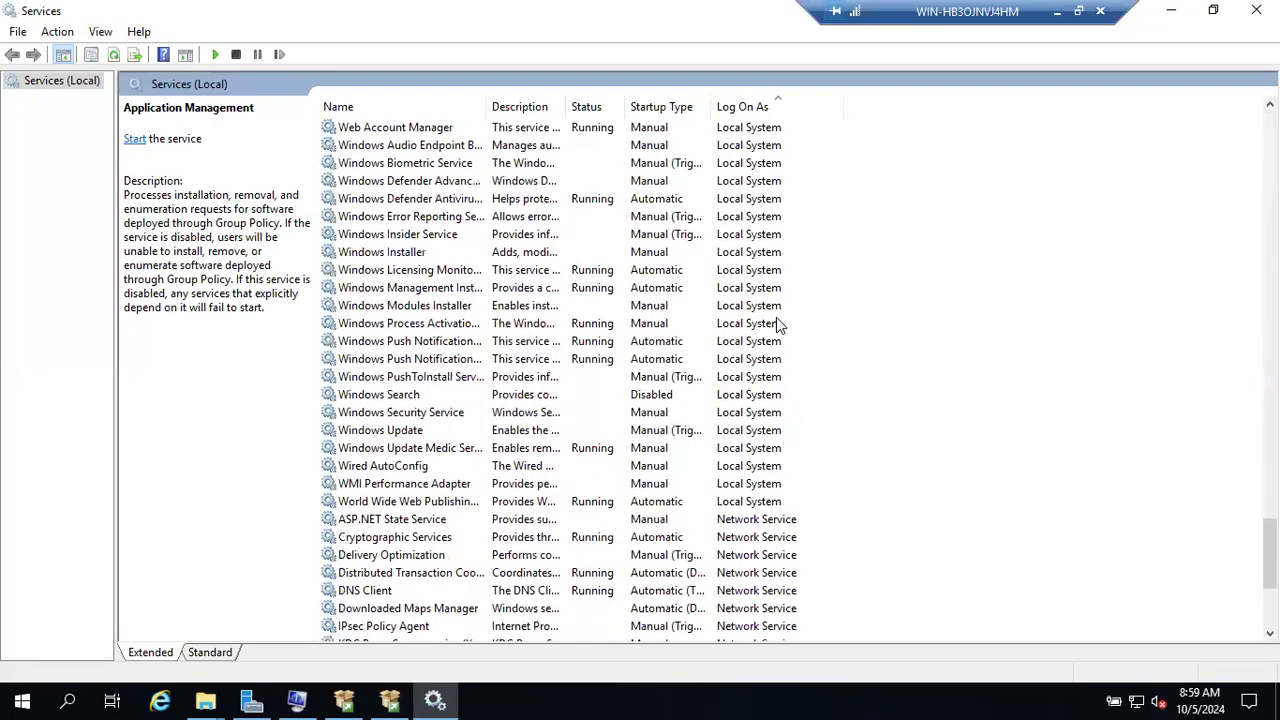
{"action": "scroll", "coordinate": [770, 553], "scroll_direction": "up", "scroll_amount": 20}
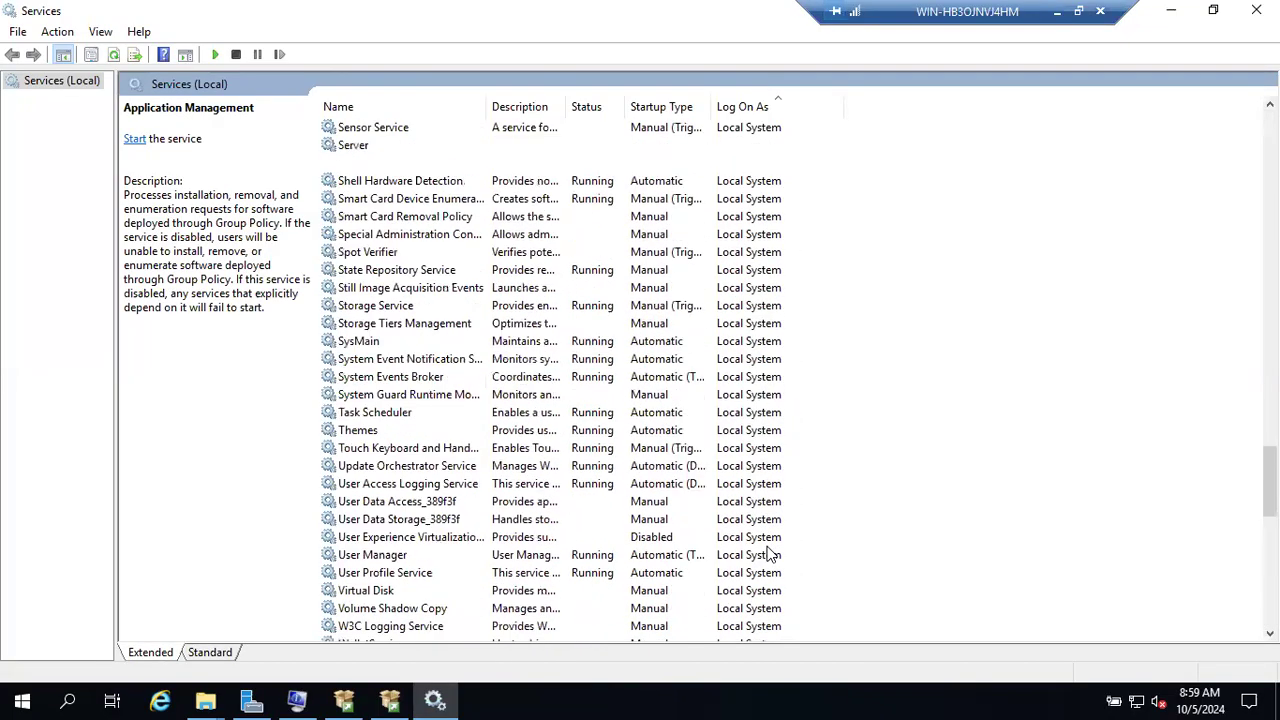
{"action": "scroll", "coordinate": [765, 500], "scroll_direction": "up", "scroll_amount": 2}
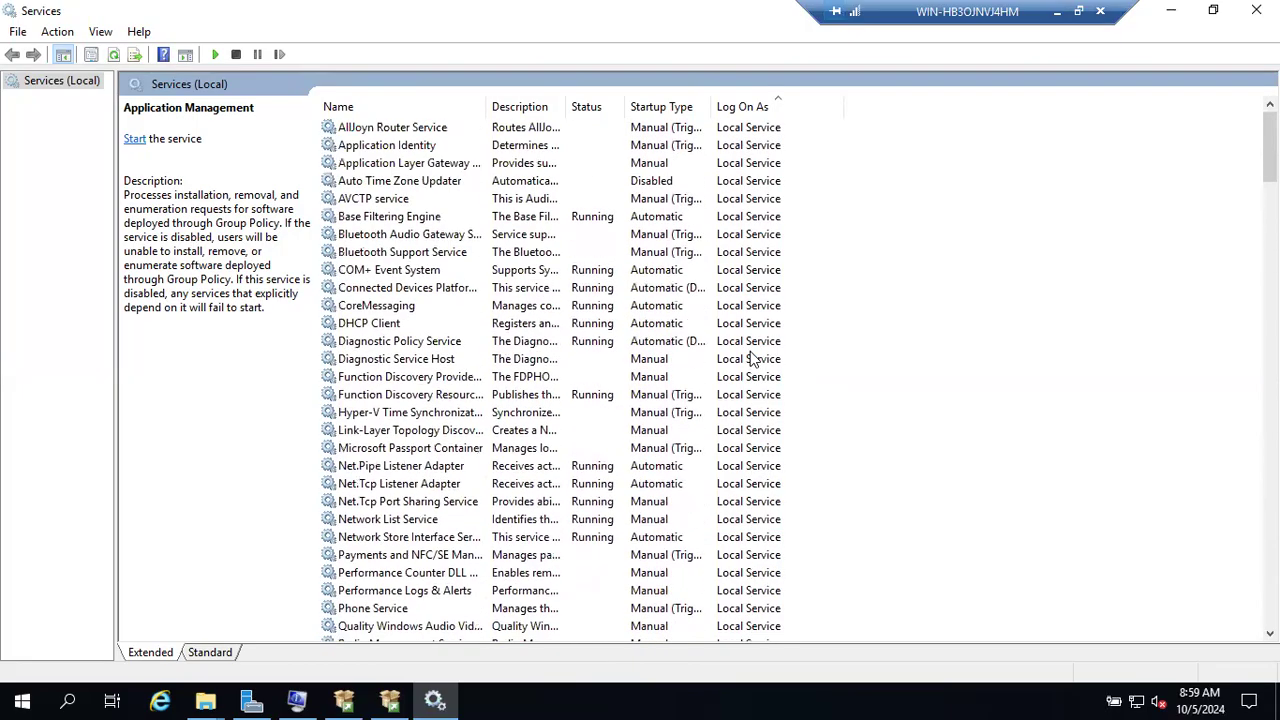
Select the COM+ Event System service, return to SQL Server 2019 Setup's service accounts, and minimize the remote session.
{"action": "left_click", "coordinate": [776, 272]}
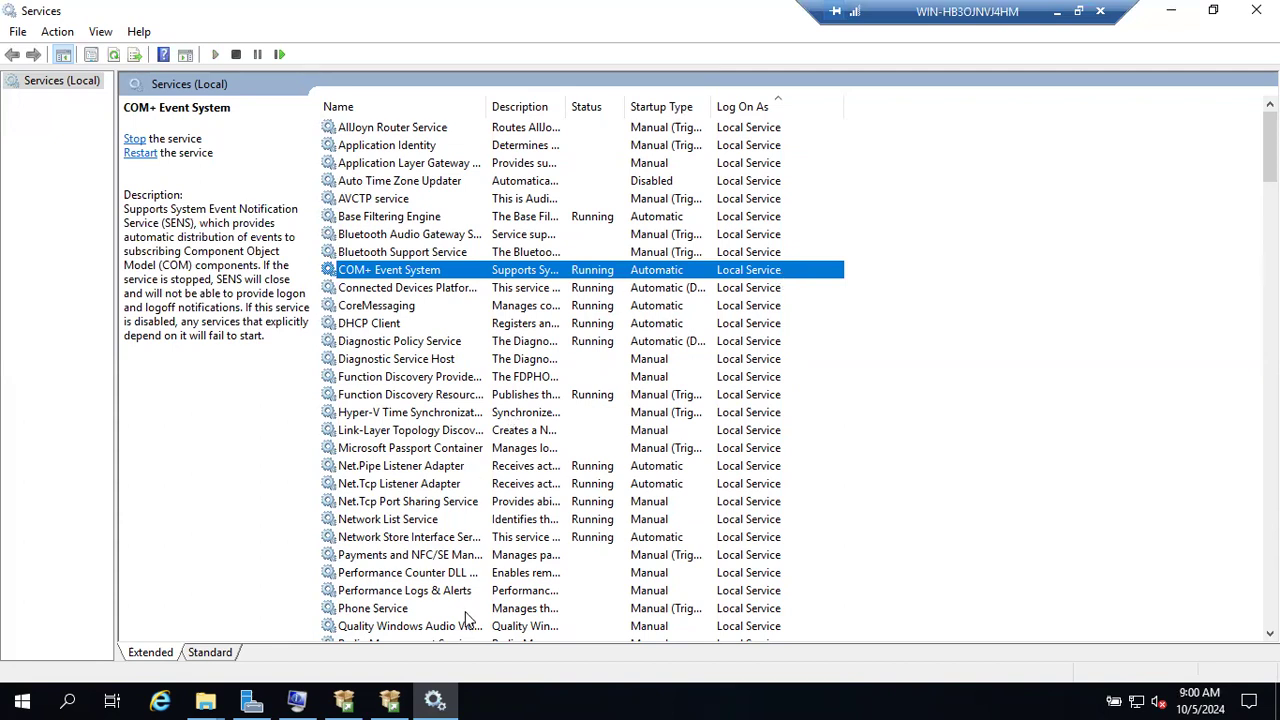
{"action": "left_click", "coordinate": [389, 700]}
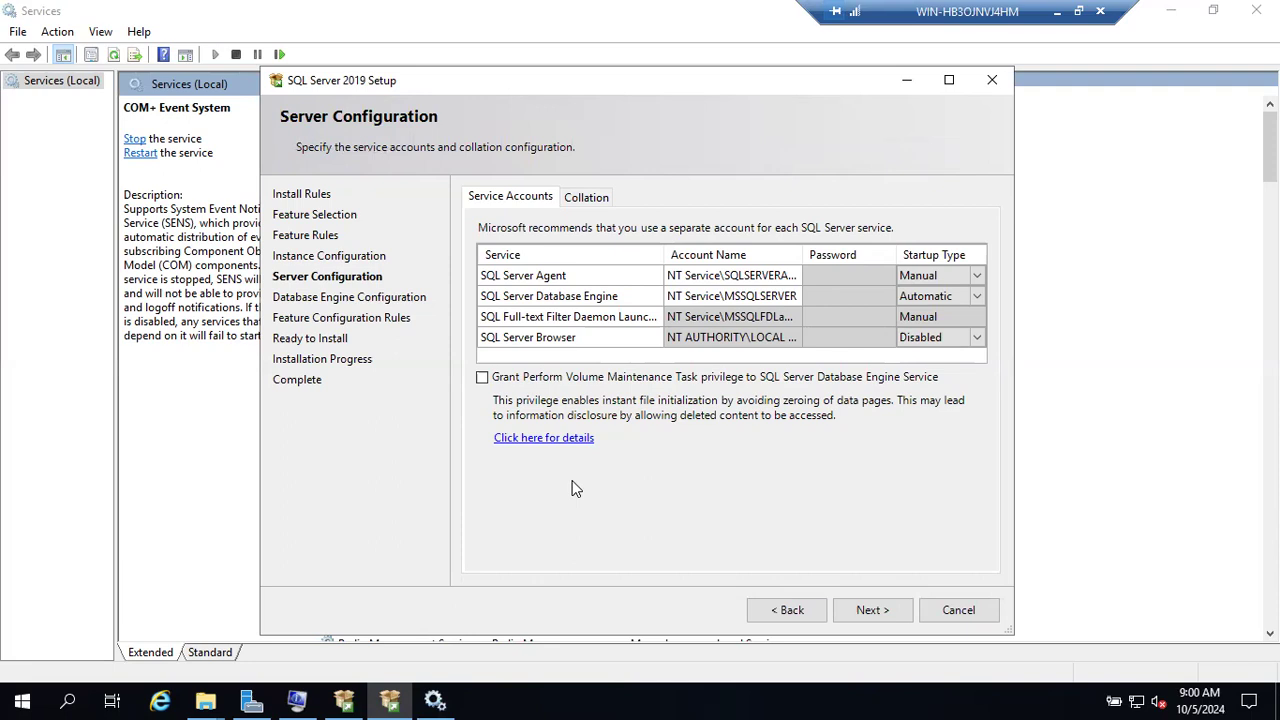
{"action": "left_click", "coordinate": [1059, 14]}
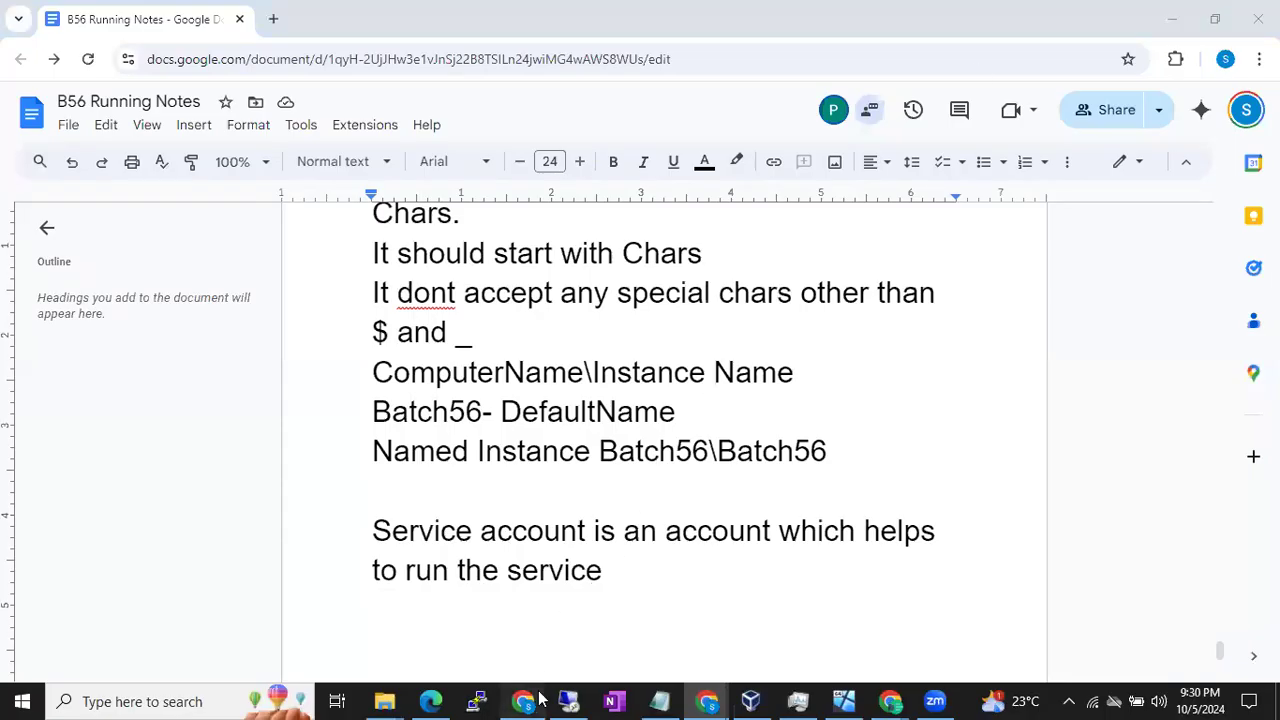
Switch to the Batch56.drawio diagram and examine how the service account gear links the SQL Server cylinder to the disk.
{"action": "left_click", "coordinate": [530, 700]}
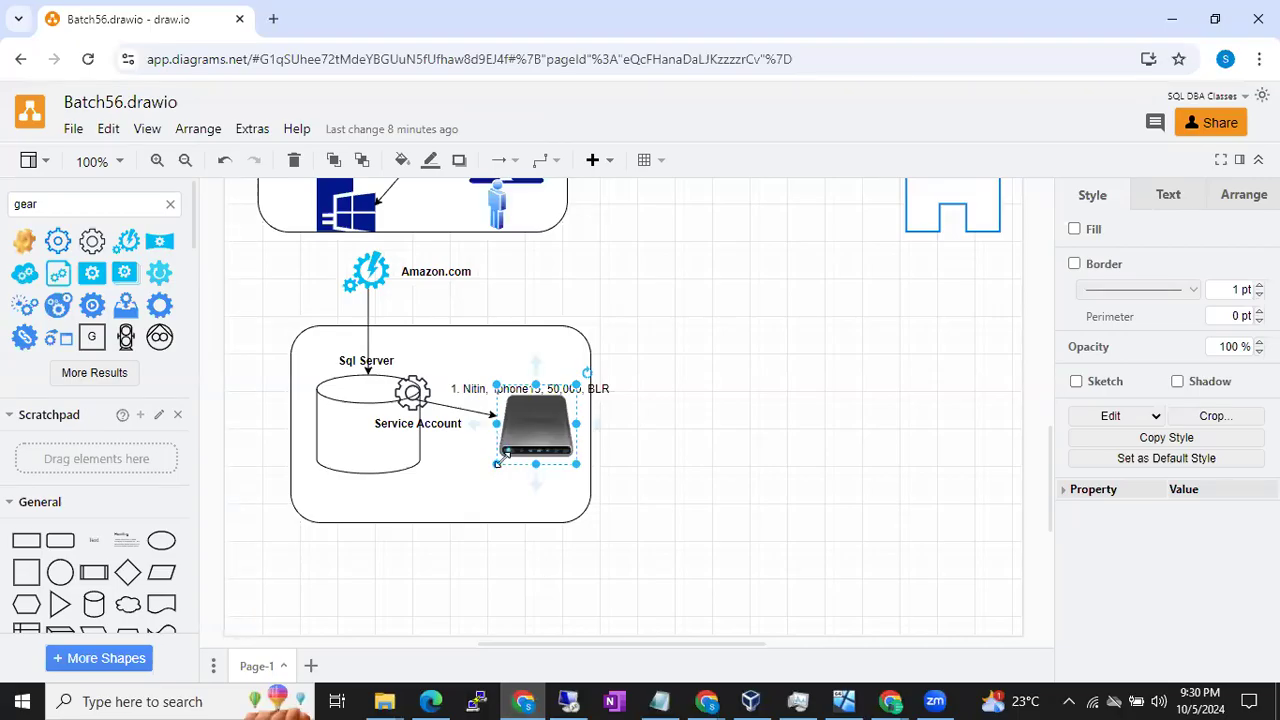
{"action": "left_click", "coordinate": [411, 390]}
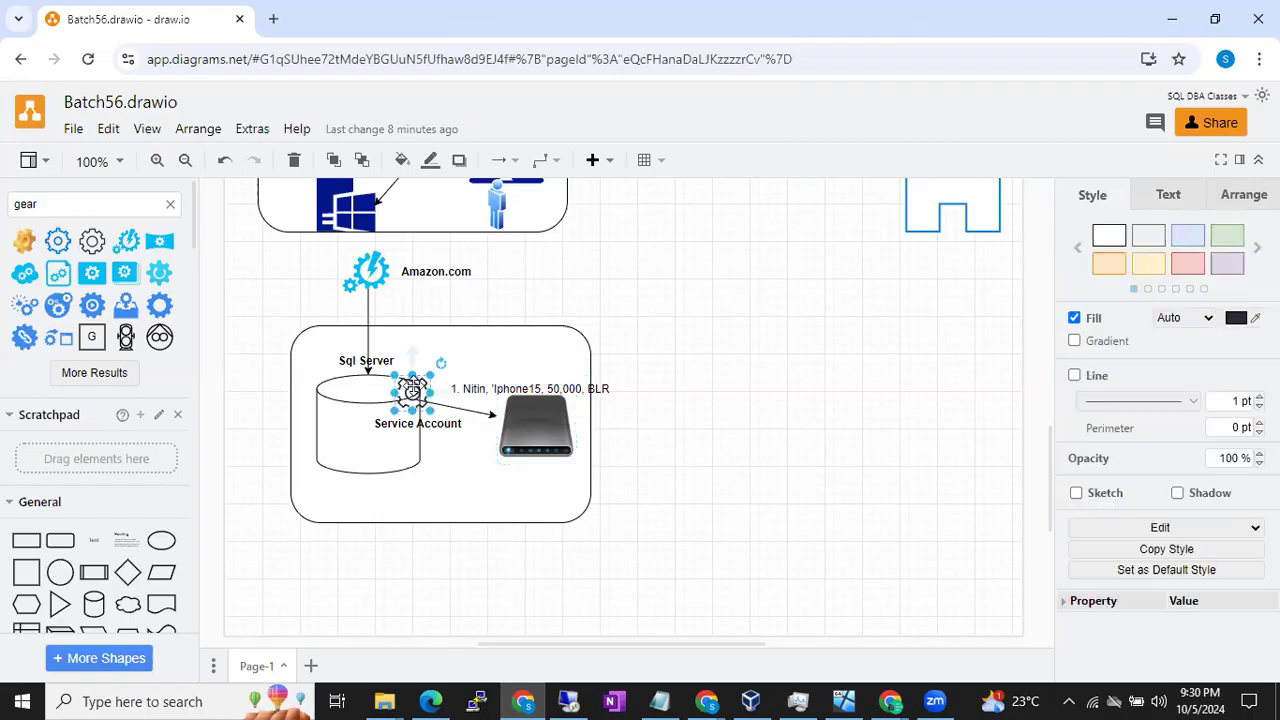
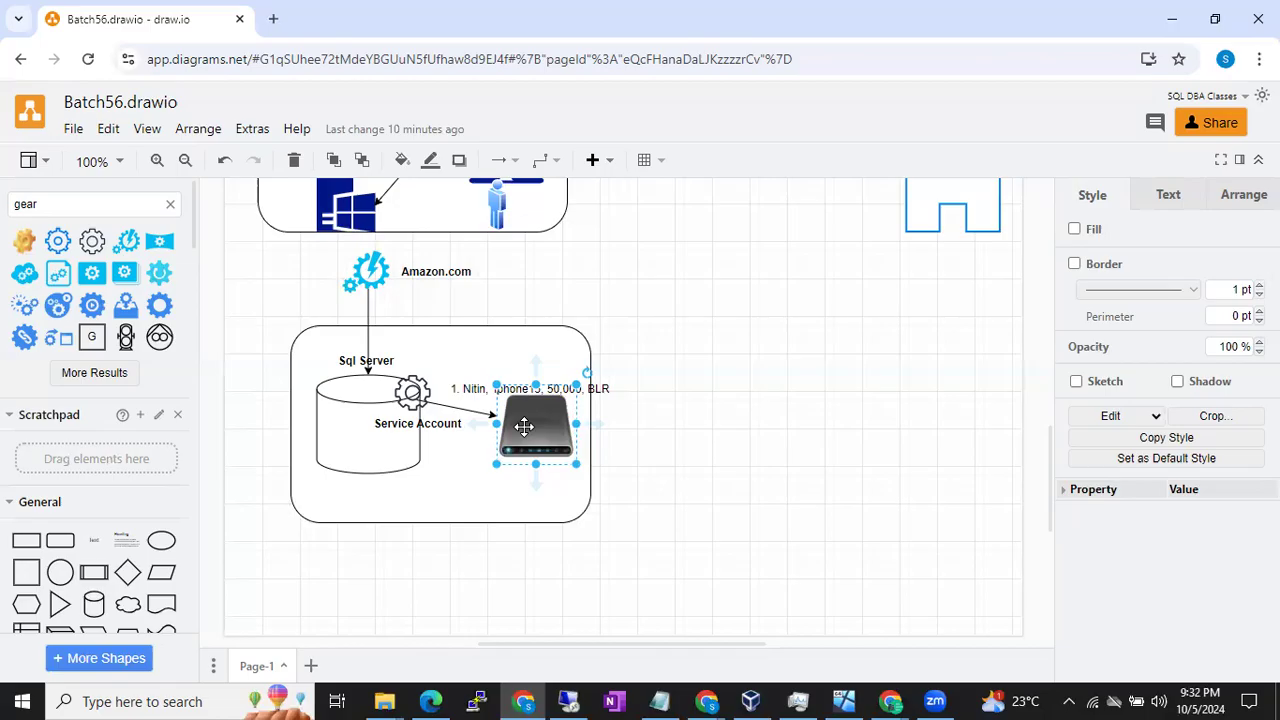
{"action": "left_click", "coordinate": [354, 408]}
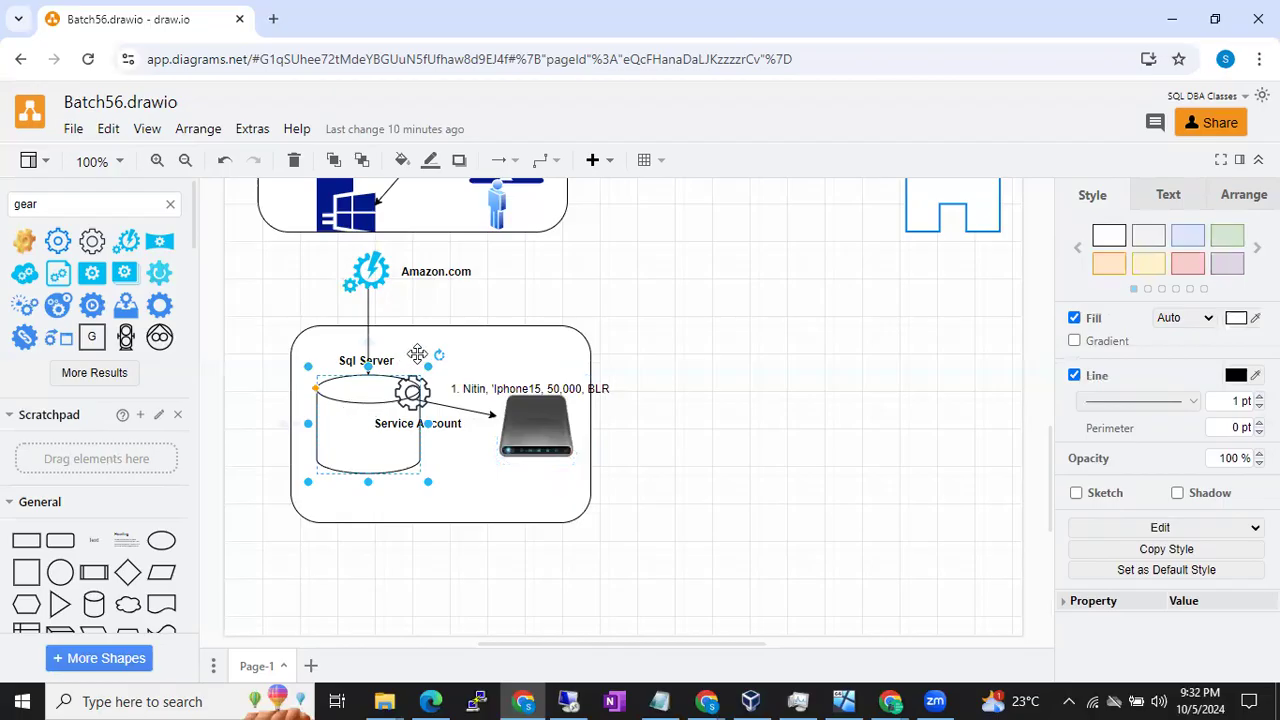
{"action": "left_click", "coordinate": [509, 344]}
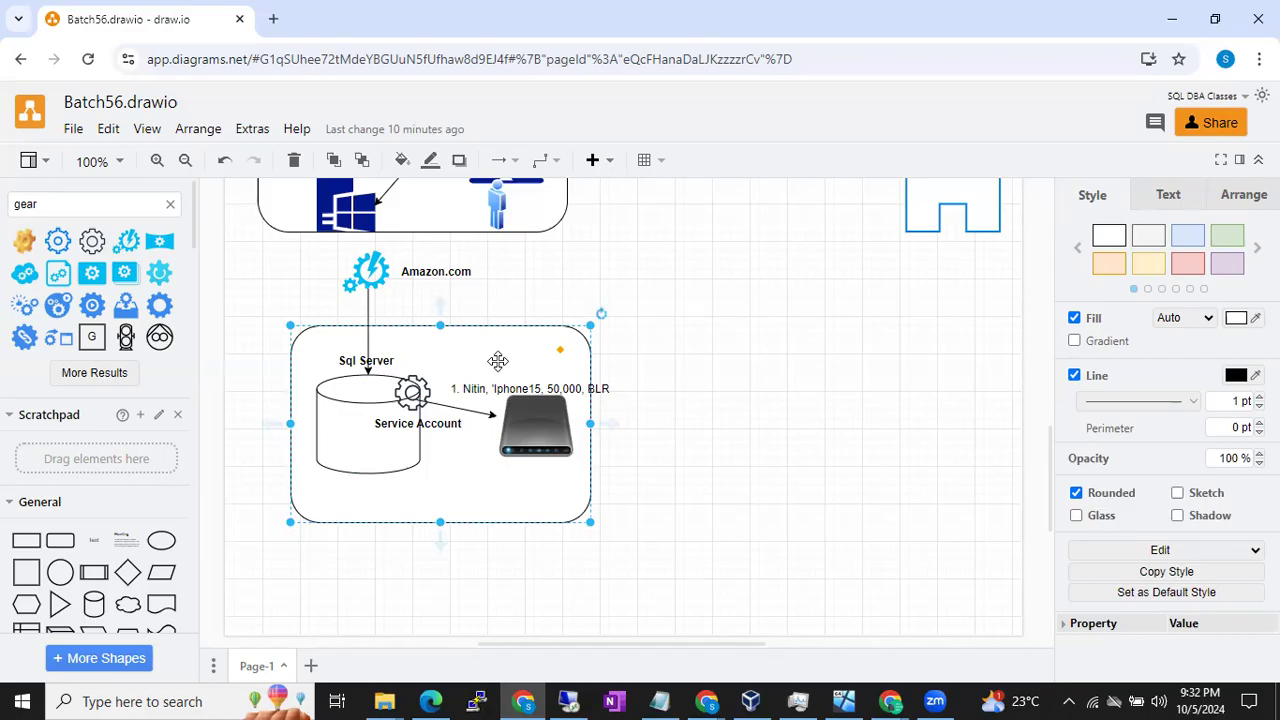
{"action": "left_click", "coordinate": [517, 420]}
{"action": "left_click", "coordinate": [350, 438]}
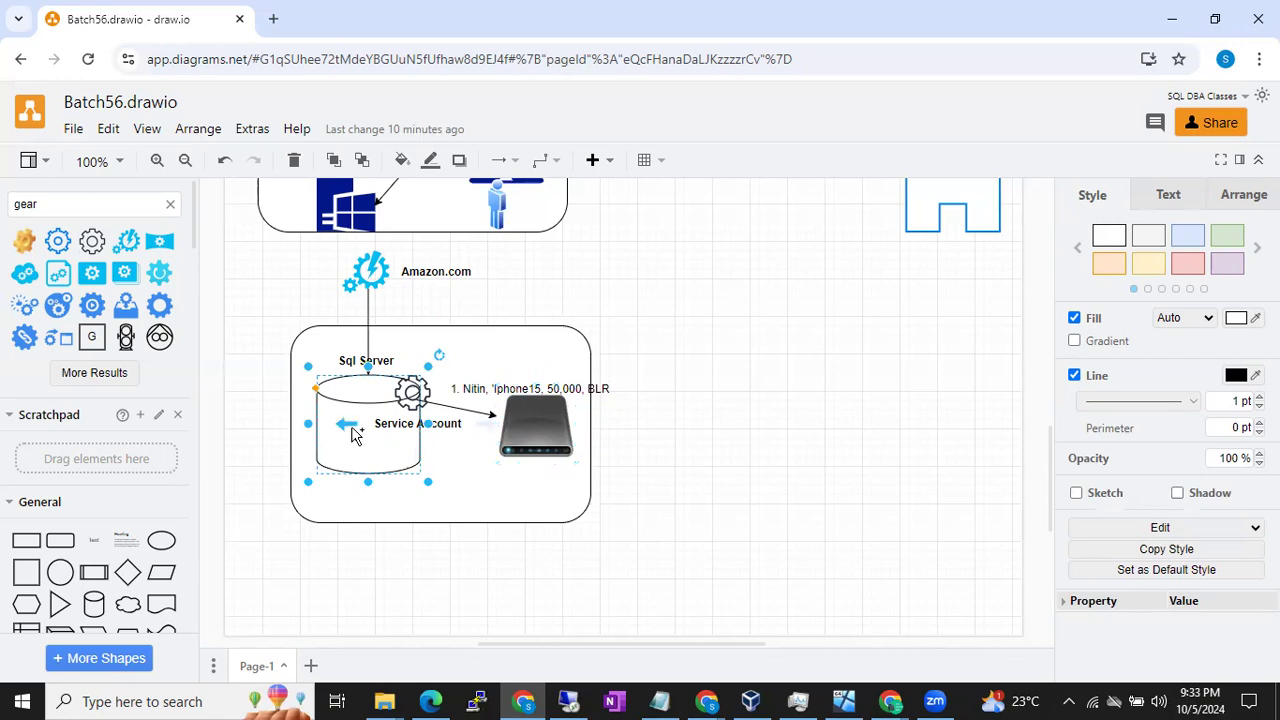
{"action": "mouse_move", "coordinate": [485, 424]}
{"action": "left_click", "coordinate": [556, 424]}
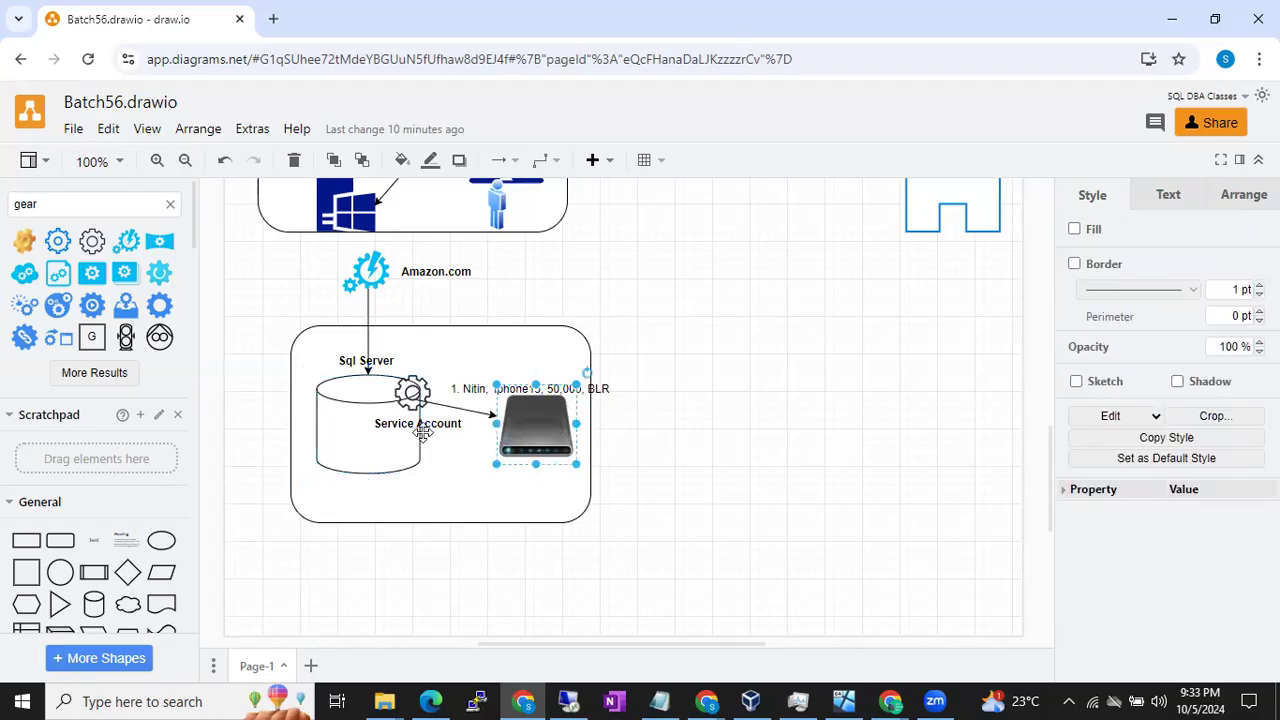
{"action": "left_click", "coordinate": [351, 441]}
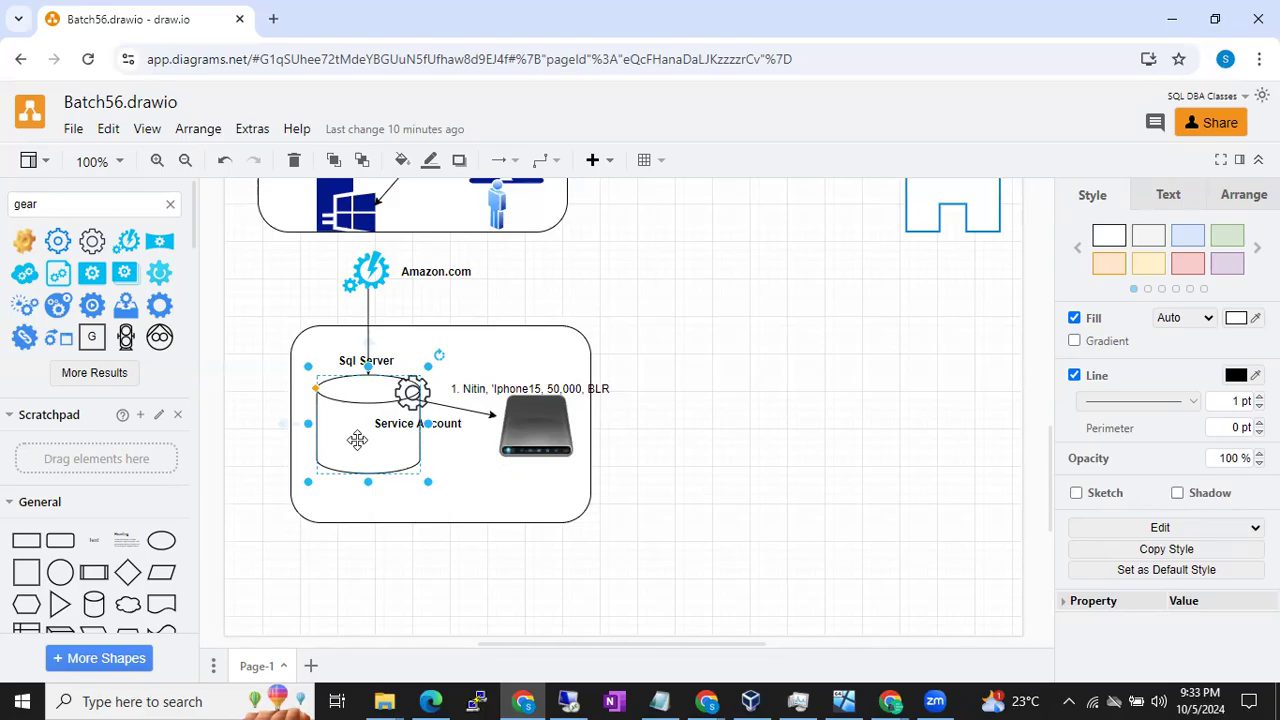
{"action": "left_click", "coordinate": [416, 389]}
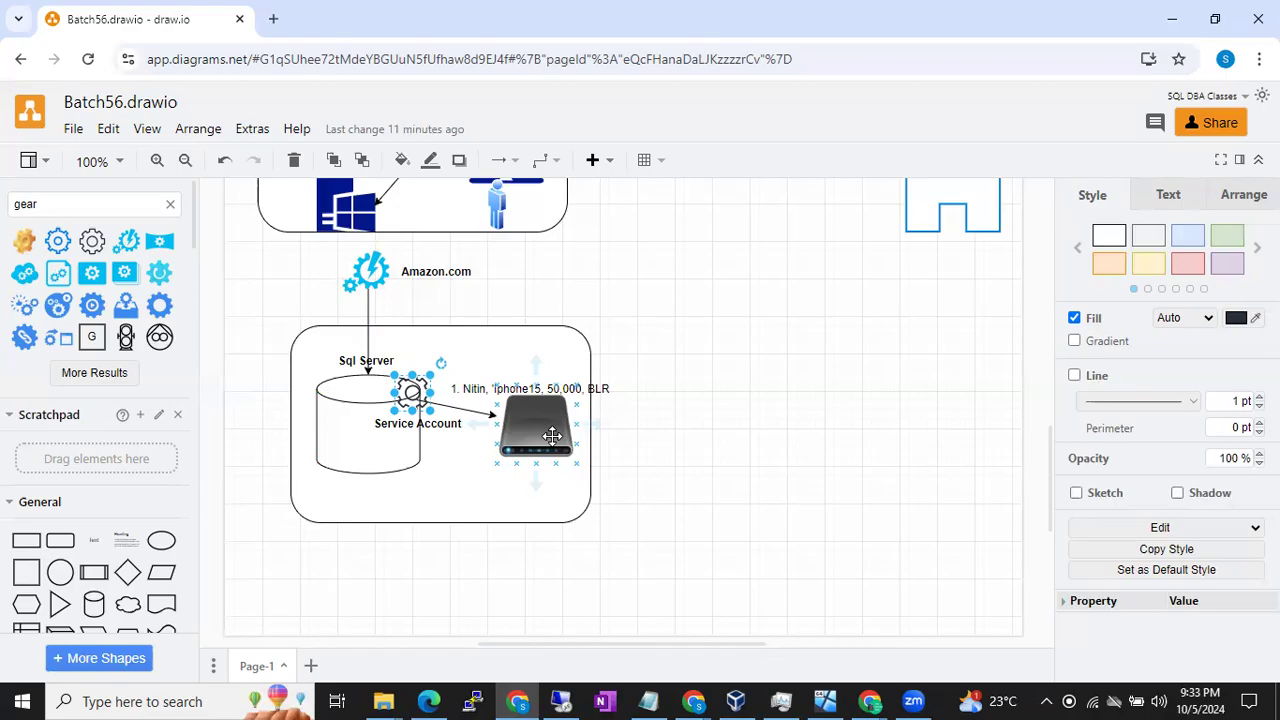
{"action": "left_click", "coordinate": [341, 430]}
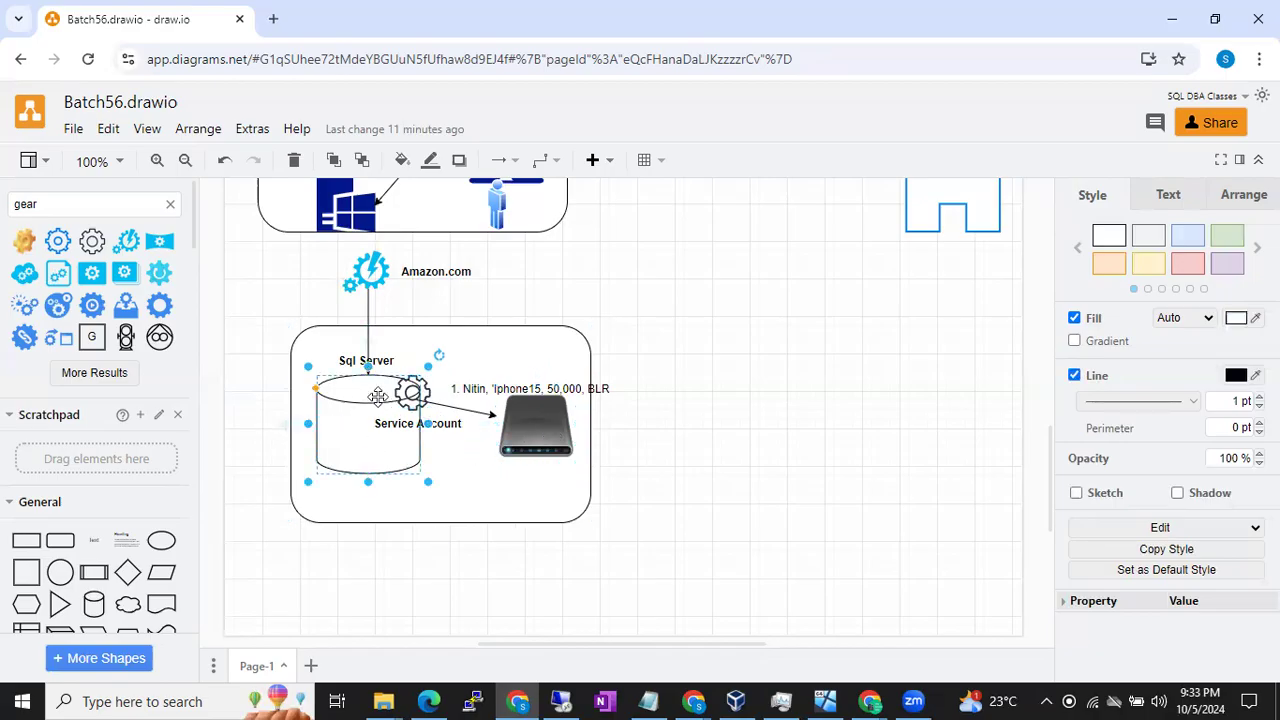
{"action": "left_click", "coordinate": [408, 392]}
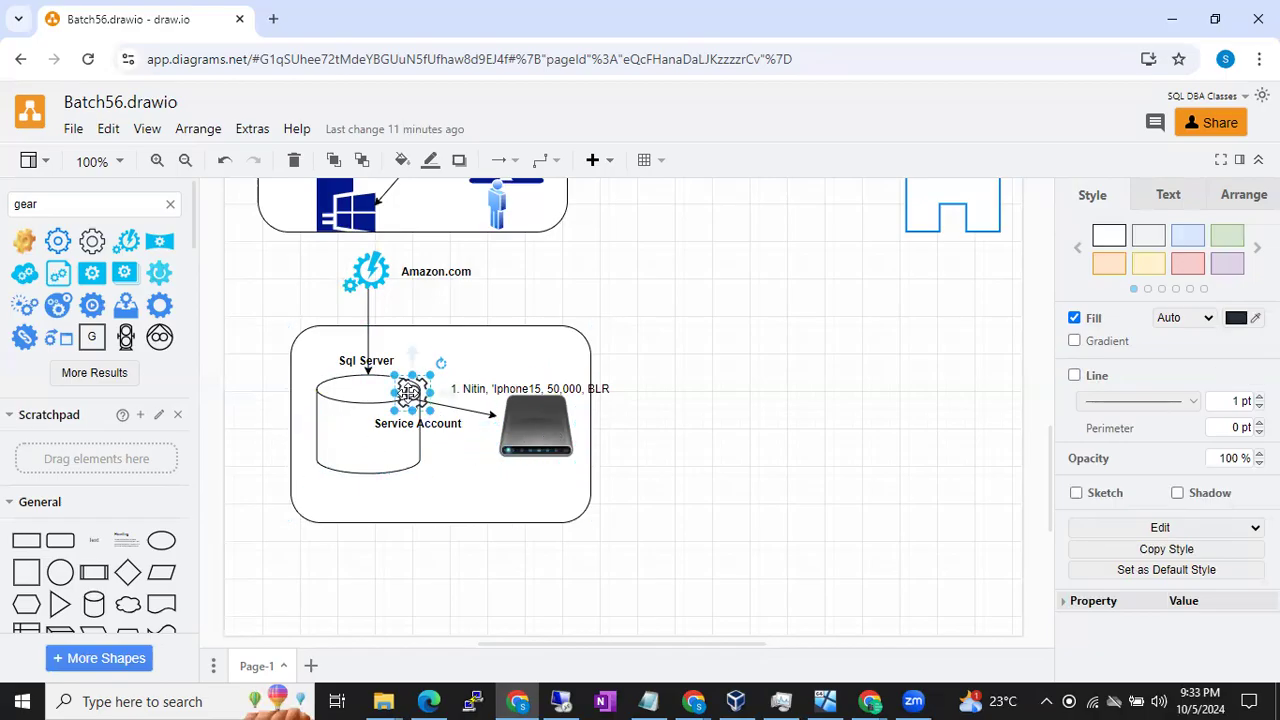
{"action": "left_click", "coordinate": [524, 442]}
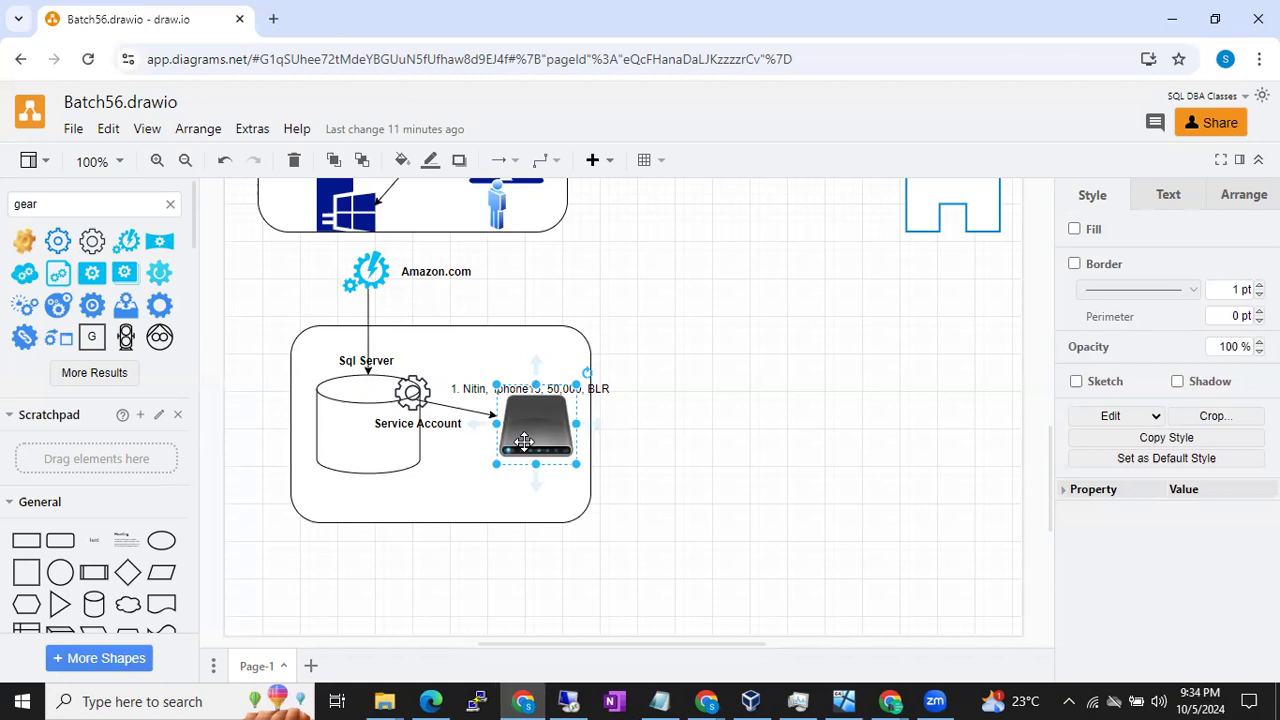
Switch back to the remote SQL Server 2019 Setup and set the SQL Server Agent startup type to Automatic.
{"action": "left_click", "coordinate": [567, 699]}
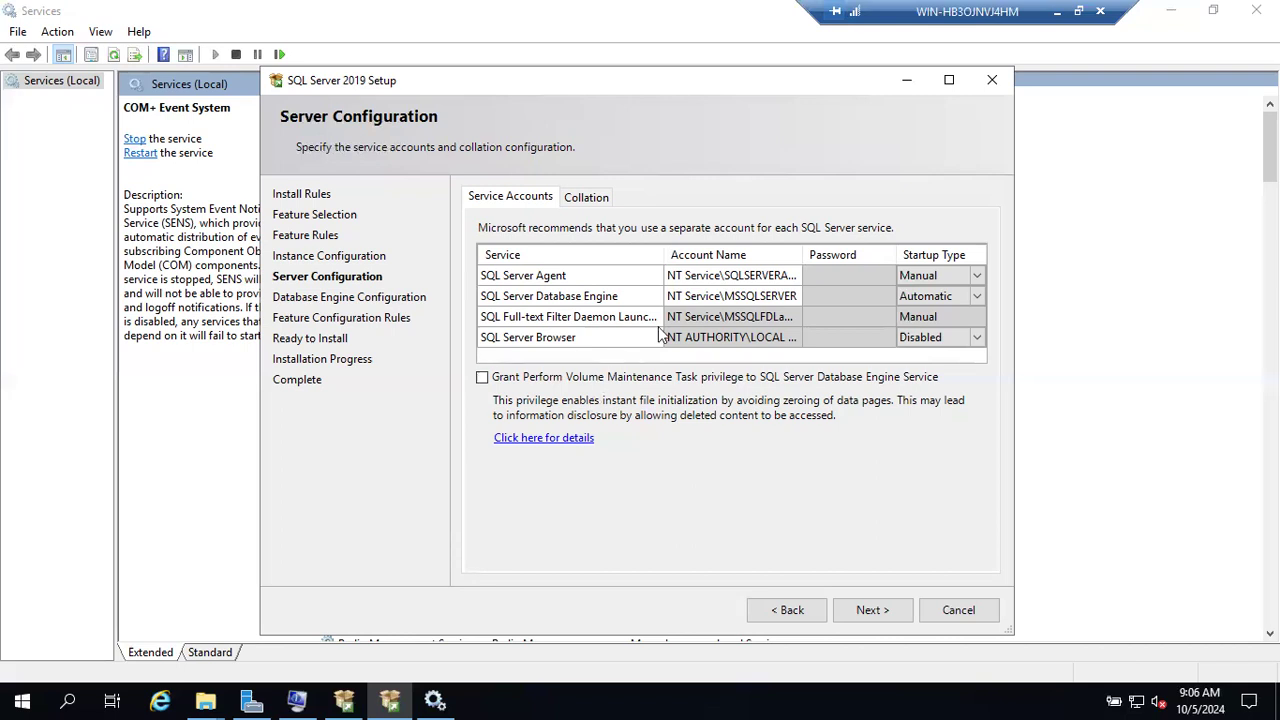
{"action": "left_click", "coordinate": [744, 295]}
{"action": "left_click", "coordinate": [955, 283]}
{"action": "left_click", "coordinate": [955, 281]}
{"action": "left_click", "coordinate": [935, 297]}
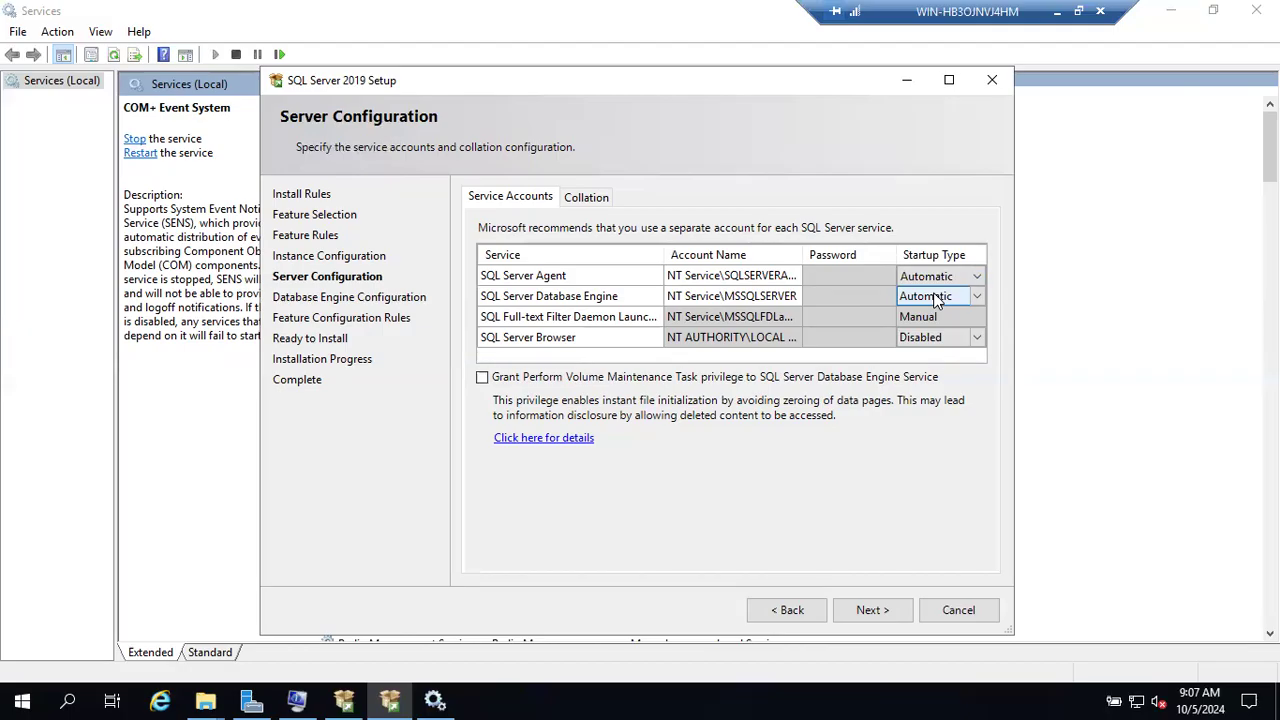
{"action": "left_click", "coordinate": [940, 278]}
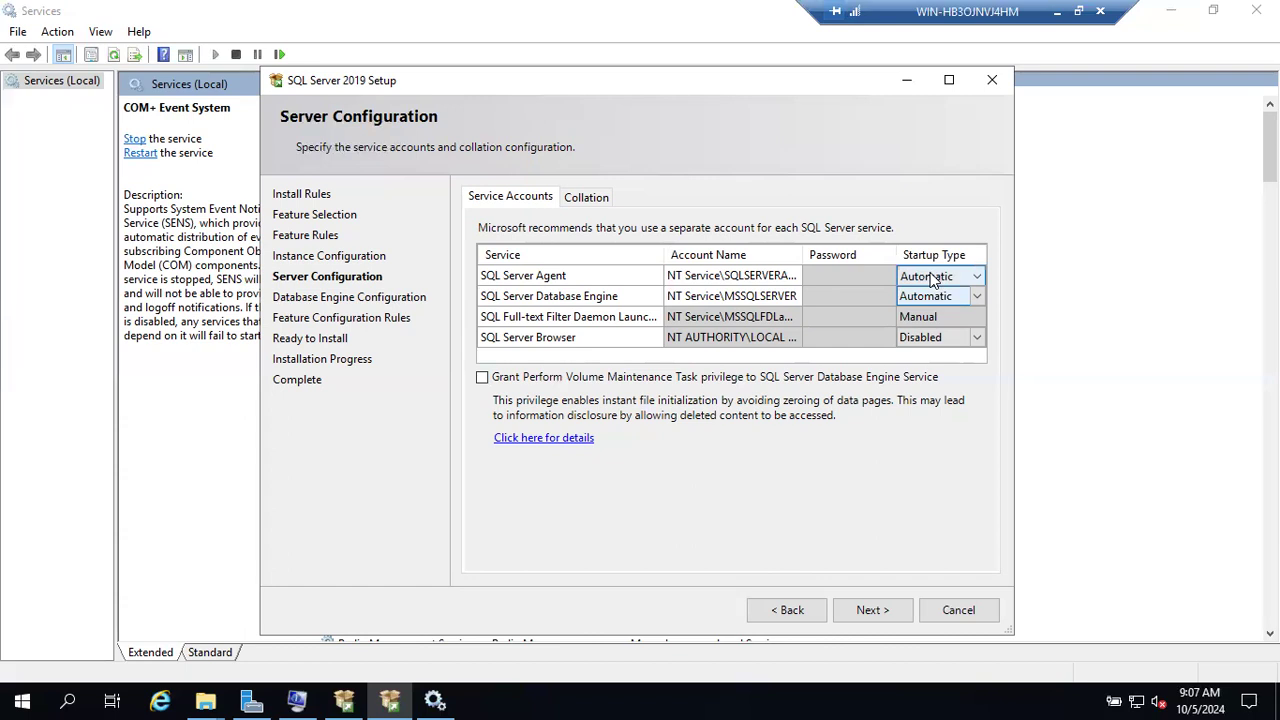
Copy the Database Engine collation name SQL_Latin1_General_CP1_CI_AS from the Server Configuration collation settings.
{"action": "left_click", "coordinate": [586, 197]}
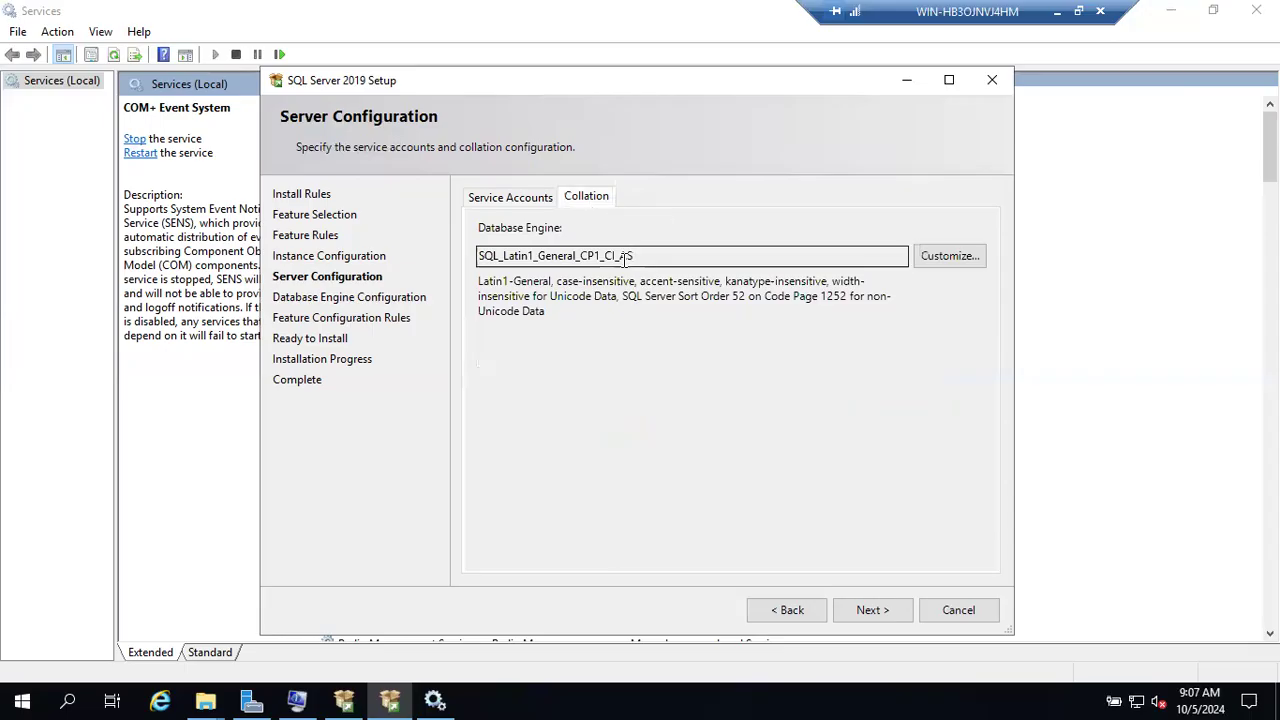
{"action": "left_click_drag", "start_coordinate": [636, 256], "coordinate": [476, 258]}
{"action": "key", "text": "ctrl+c"}
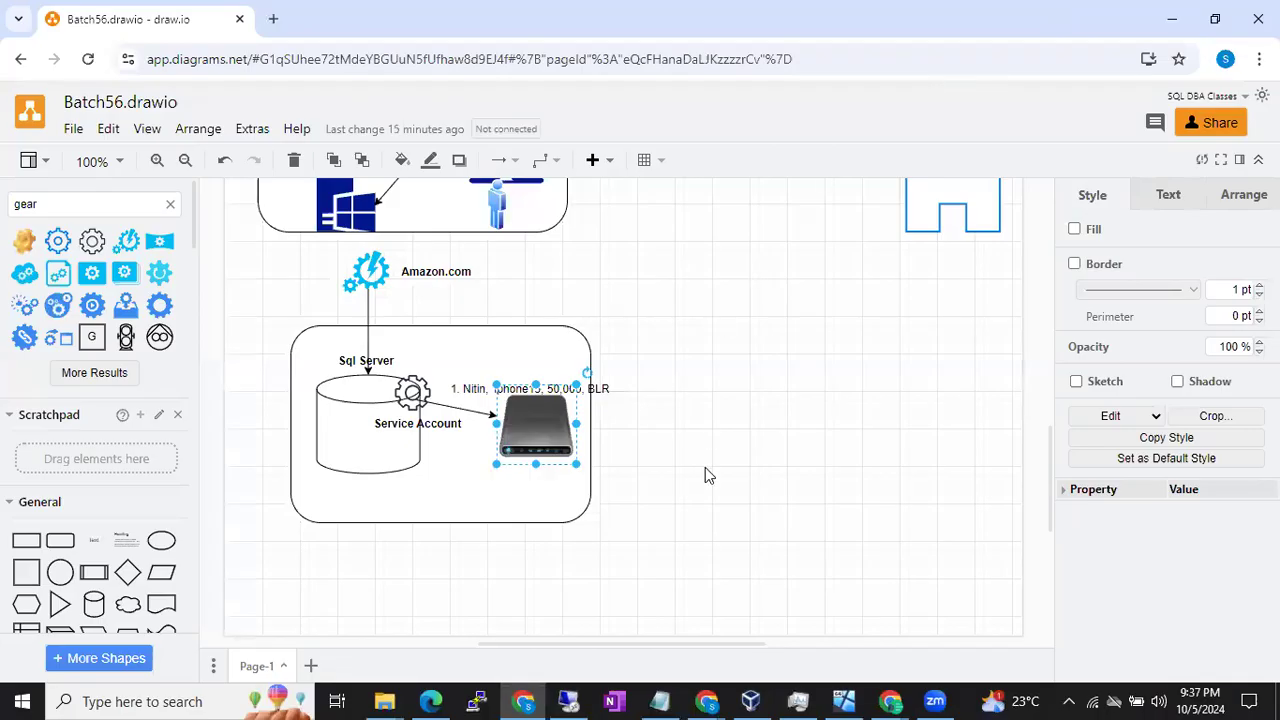
In the B56 Running Notes Google Doc, add "Collation Settions is nothing but language settings" below the service account note, after a blank line.
{"action": "left_click", "coordinate": [706, 701]}
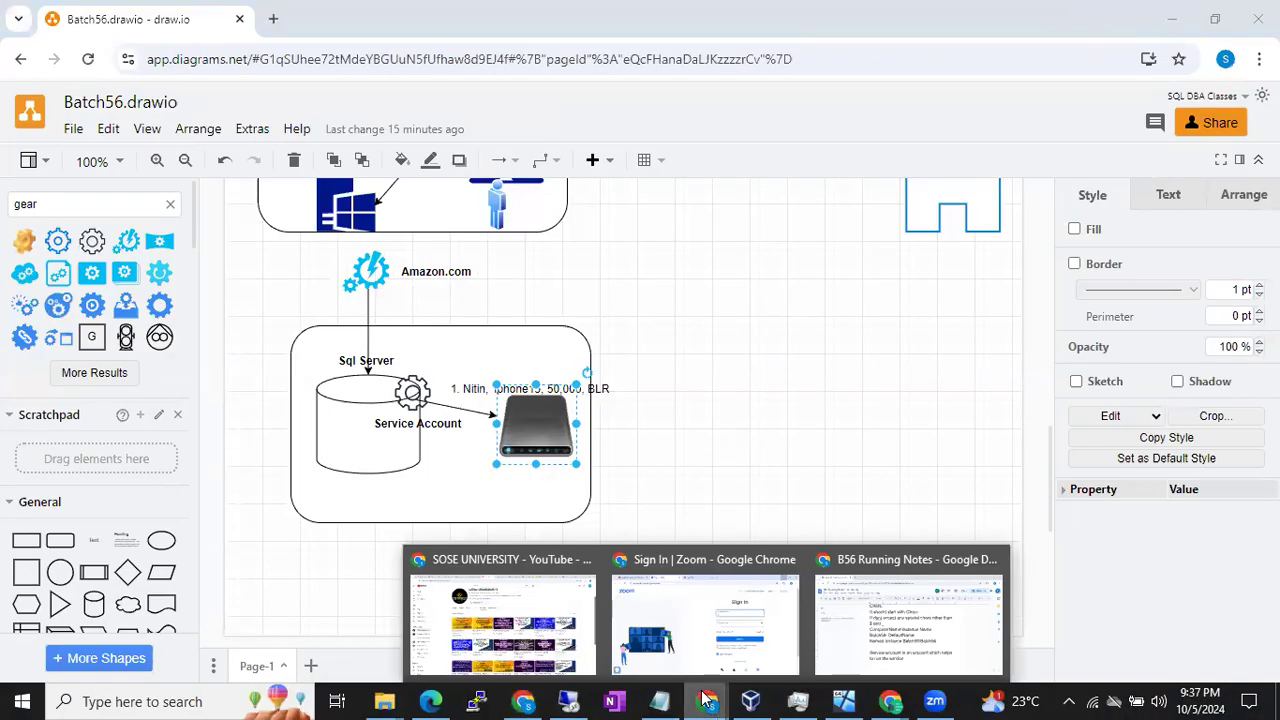
{"action": "left_click", "coordinate": [881, 641]}
{"action": "key", "text": "Return"}
{"action": "type", "text": "Collation Settions i "}
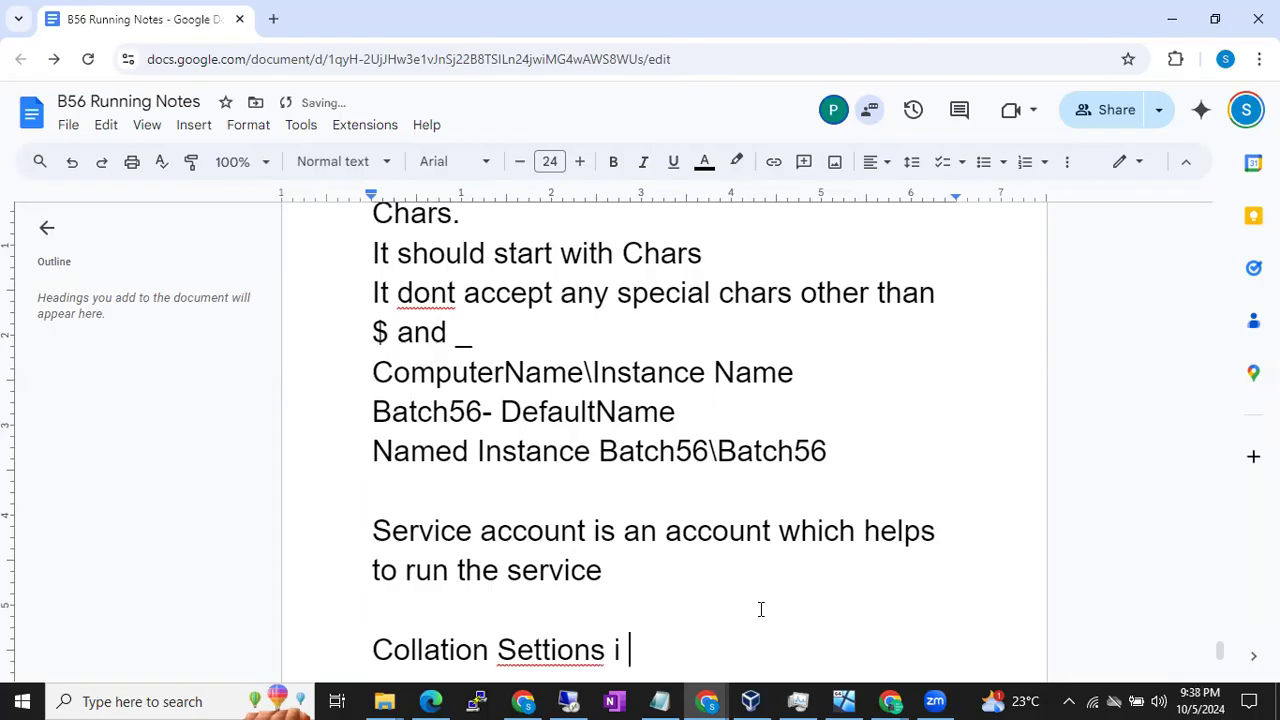
{"action": "type", "text": "snothi"}
{"action": "key", "text": "BackSpace"}
{"action": "key", "text": "BackSpace"}
{"action": "key", "text": "BackSpace"}
{"action": "key", "text": "BackSpace"}
{"action": "key", "text": "BackSpace"}
{"action": "key", "text": "BackSpace"}
{"action": "type", "text": "s nothing but languag"}
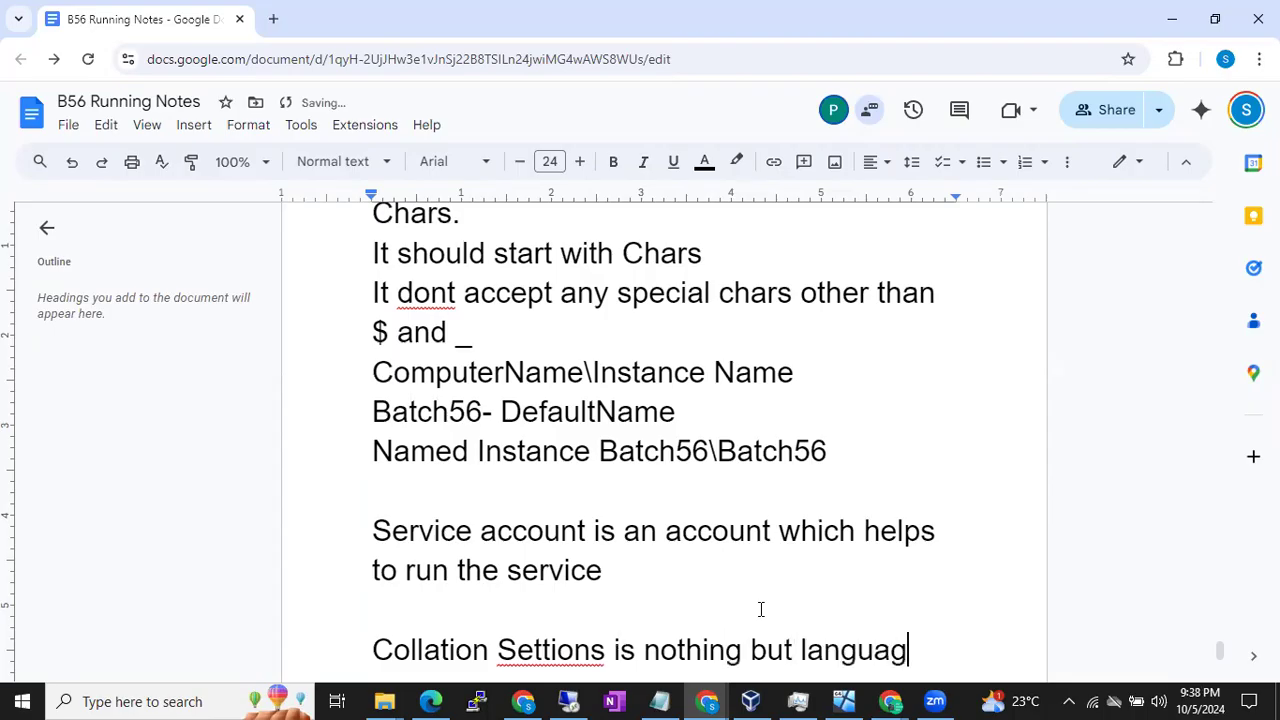
{"action": "type", "text": "e settin"}
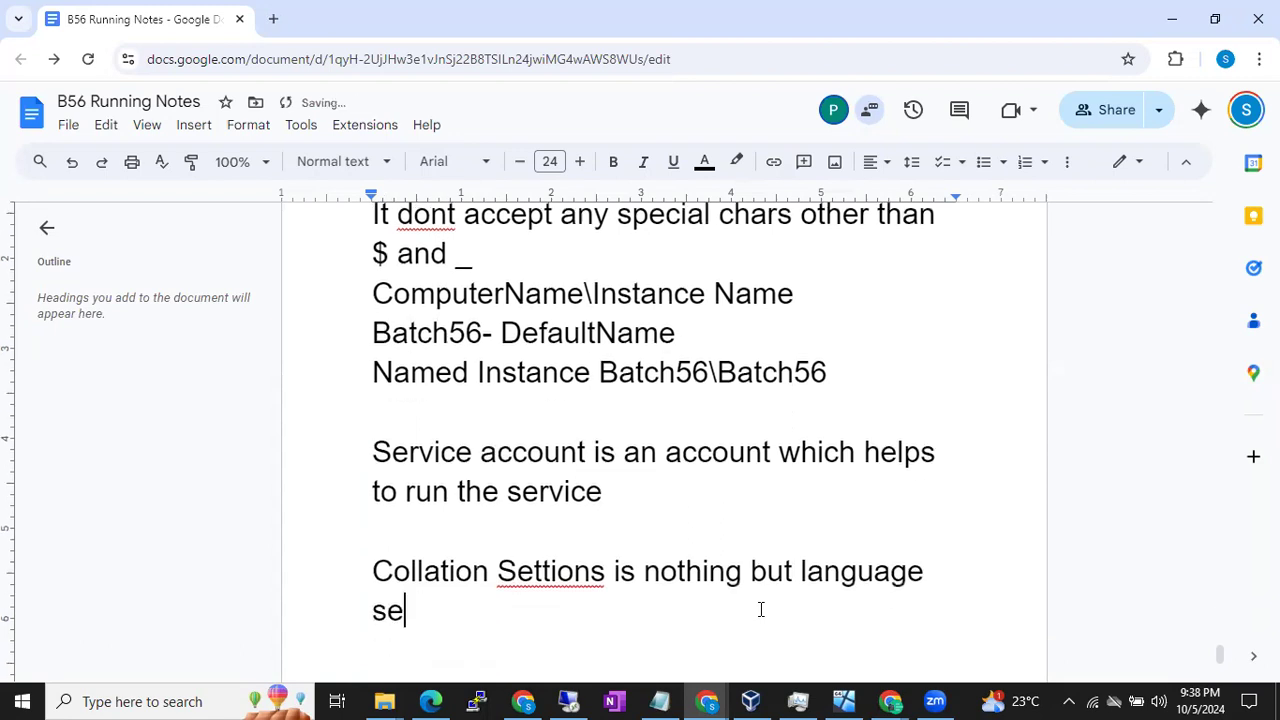
{"action": "type", "text": "gs"}
Paste the copied collation name SQL_Latin1_General_CP1_CI_AS on a new line below the collation note.
{"action": "key", "text": "Return"}
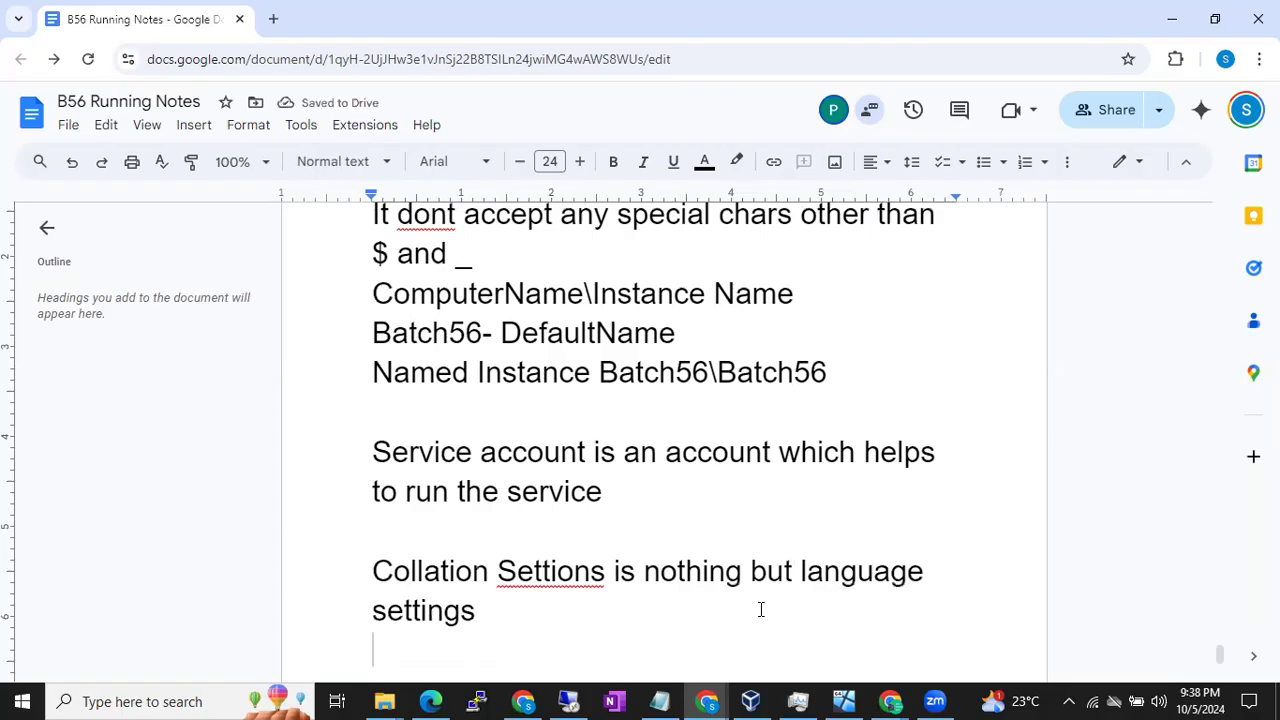
{"action": "key", "text": "ctrl+v"}
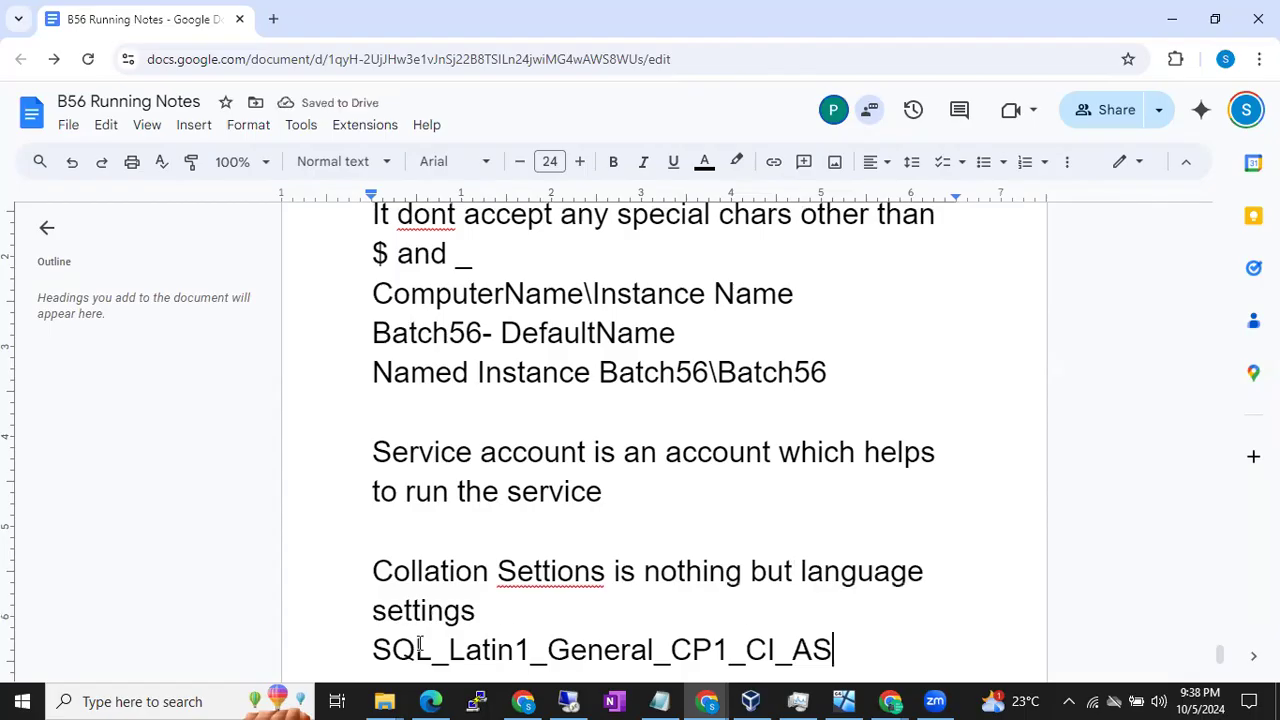
{"action": "left_click_drag", "start_coordinate": [376, 650], "coordinate": [833, 655]}
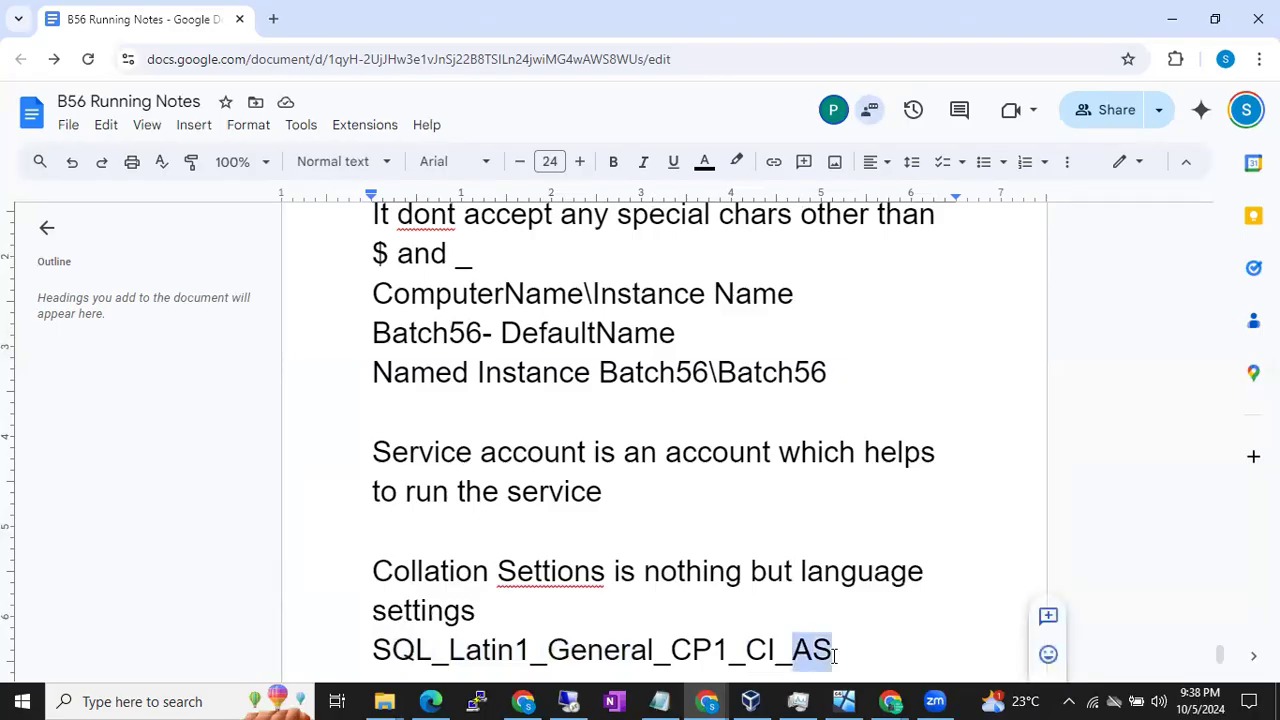
{"action": "left_click", "coordinate": [834, 653]}
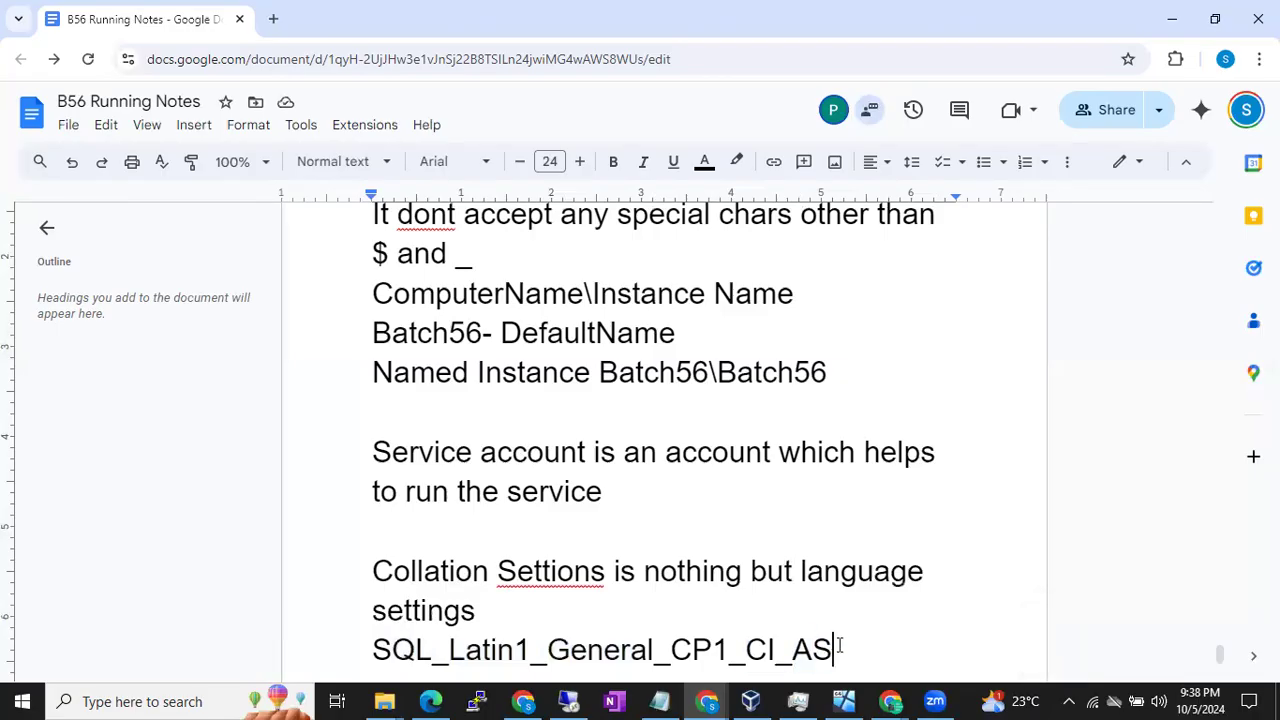
Switch back to the remote SQL Server 2019 Setup and open the Database Engine collation customization with the Windows collation designator and sort order option.
{"action": "left_click", "coordinate": [569, 700]}
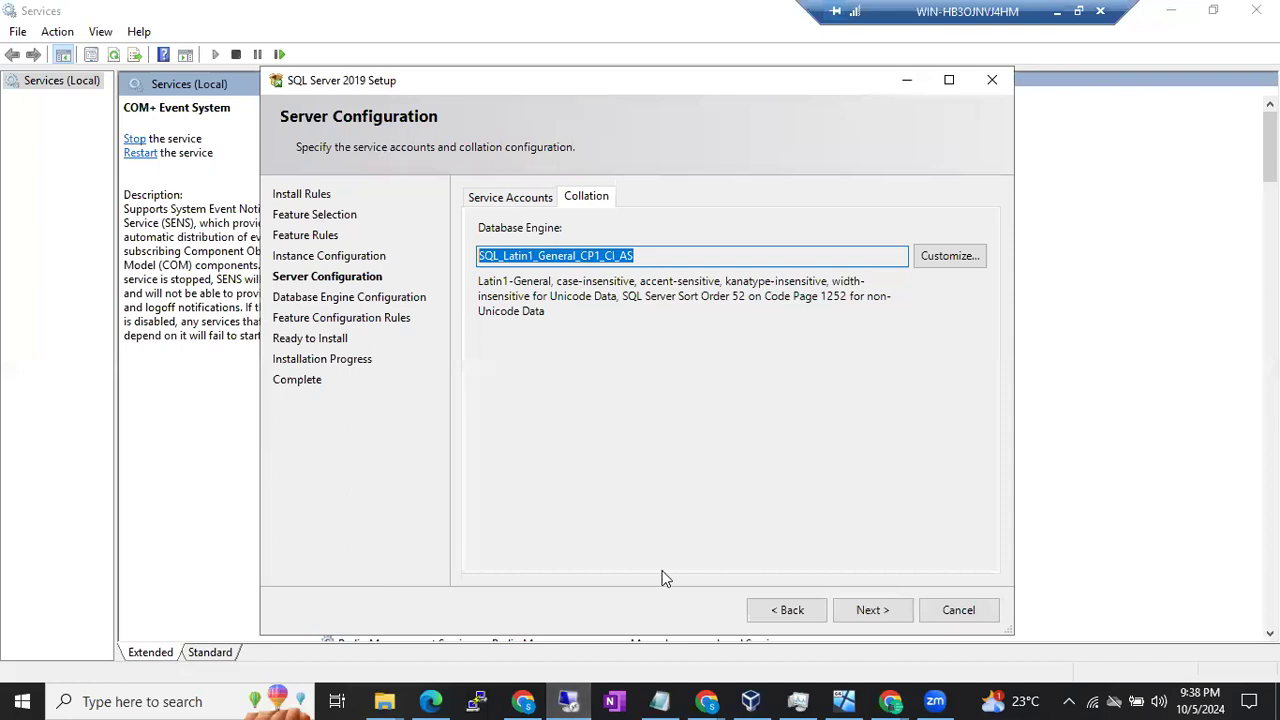
{"action": "left_click", "coordinate": [950, 262]}
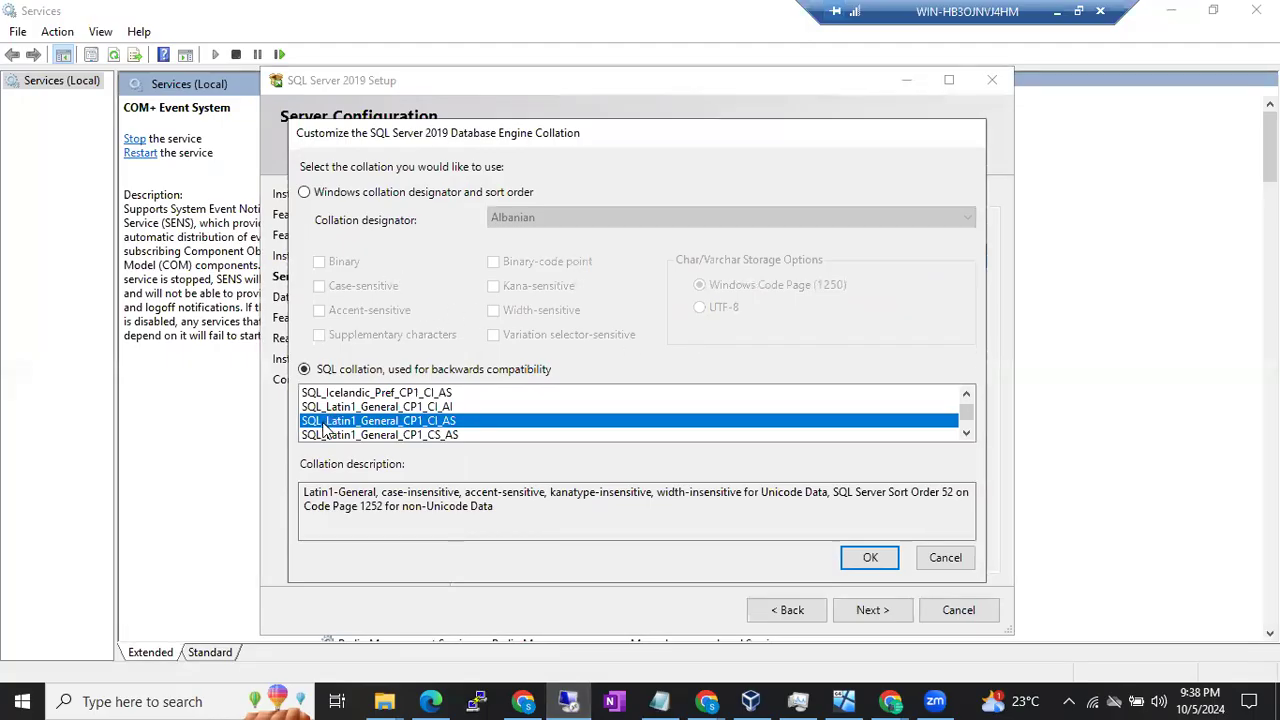
{"action": "left_click", "coordinate": [305, 192]}
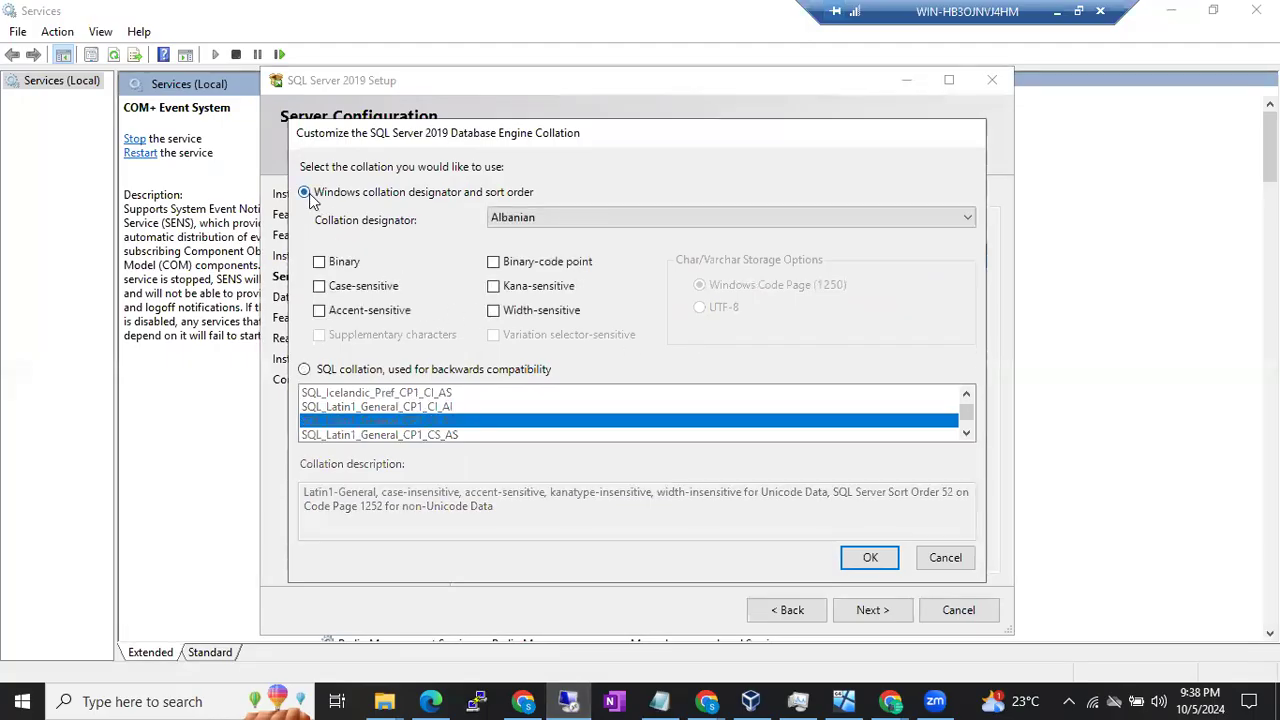
Look through the available Windows collation designators, from Albanian to Yakut_100, and close the collation customization without applying it.
{"action": "left_click", "coordinate": [490, 222]}
{"action": "scroll", "coordinate": [530, 420], "scroll_direction": "down", "scroll_amount": 2}
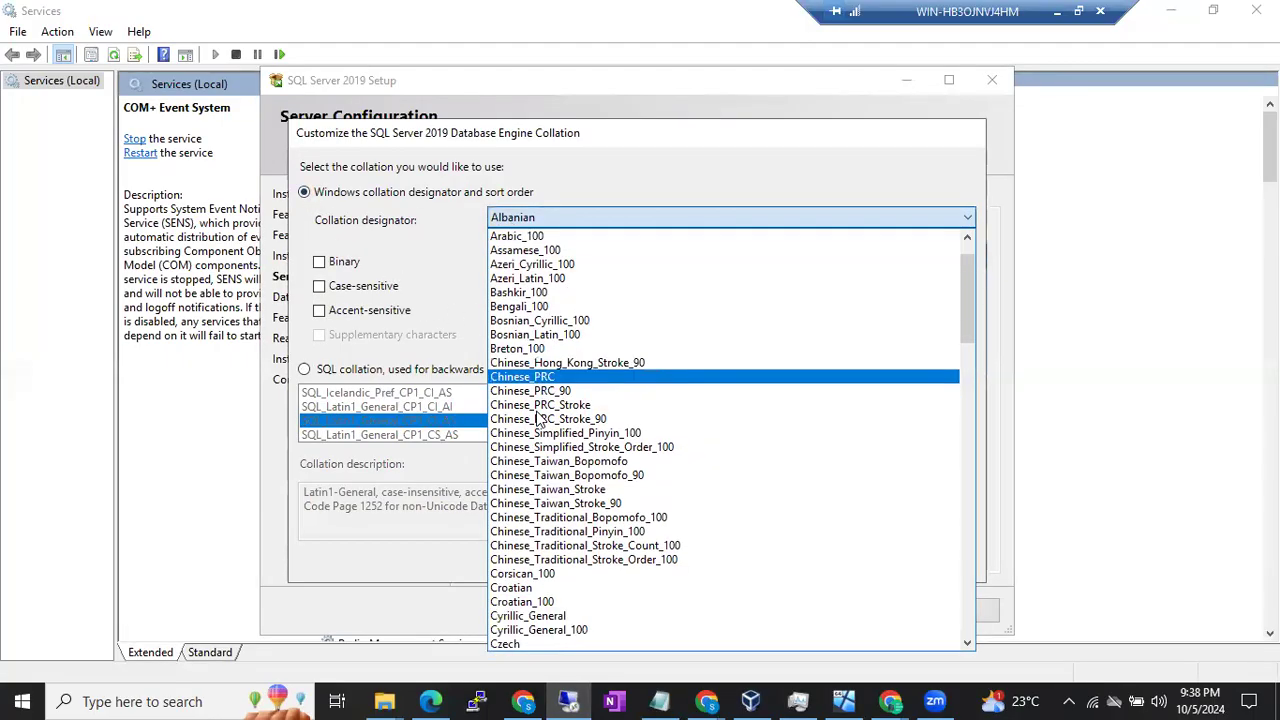
{"action": "scroll", "coordinate": [530, 495], "scroll_direction": "down", "scroll_amount": 6}
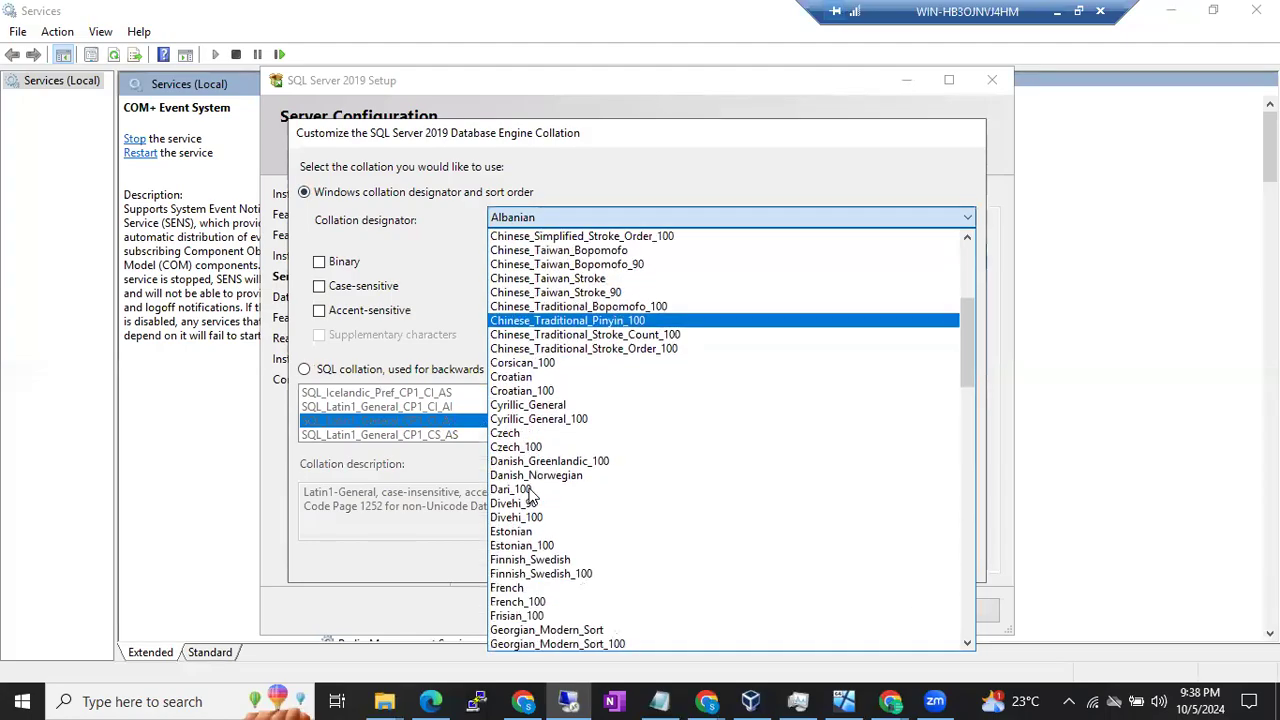
{"action": "scroll", "coordinate": [530, 495], "scroll_direction": "down", "scroll_amount": 2}
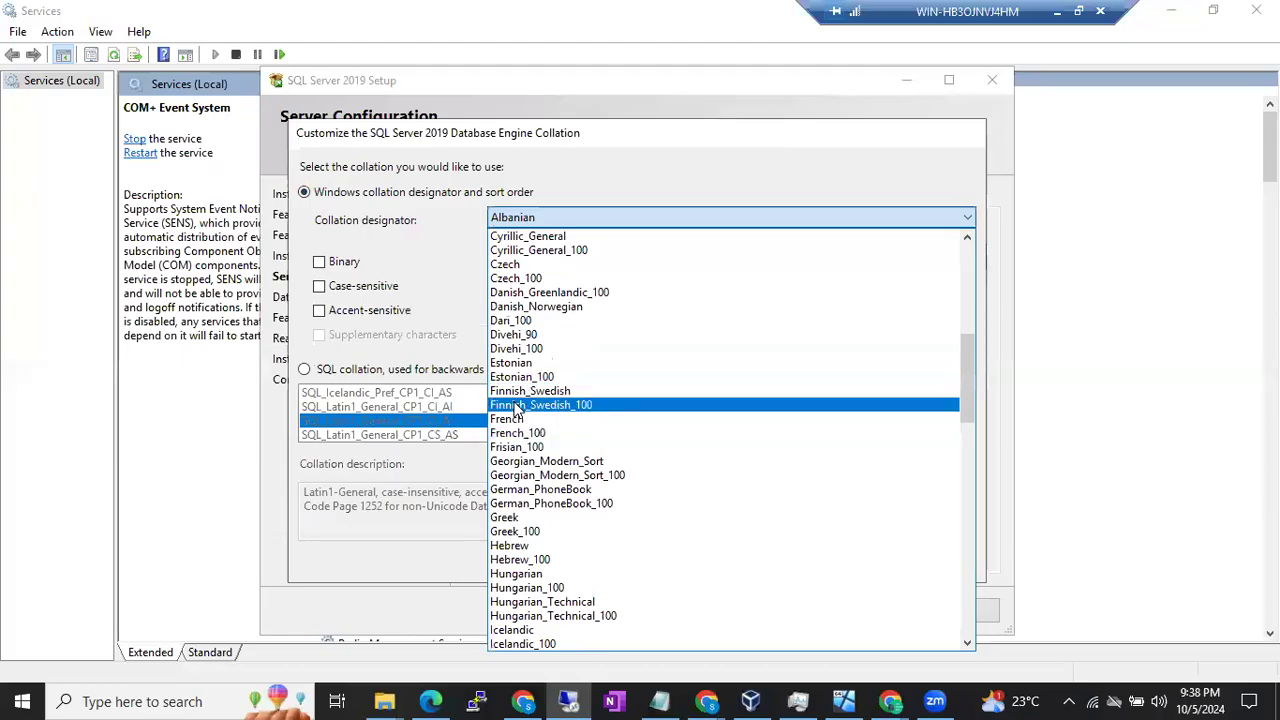
{"action": "scroll", "coordinate": [515, 410], "scroll_direction": "down", "scroll_amount": 1}
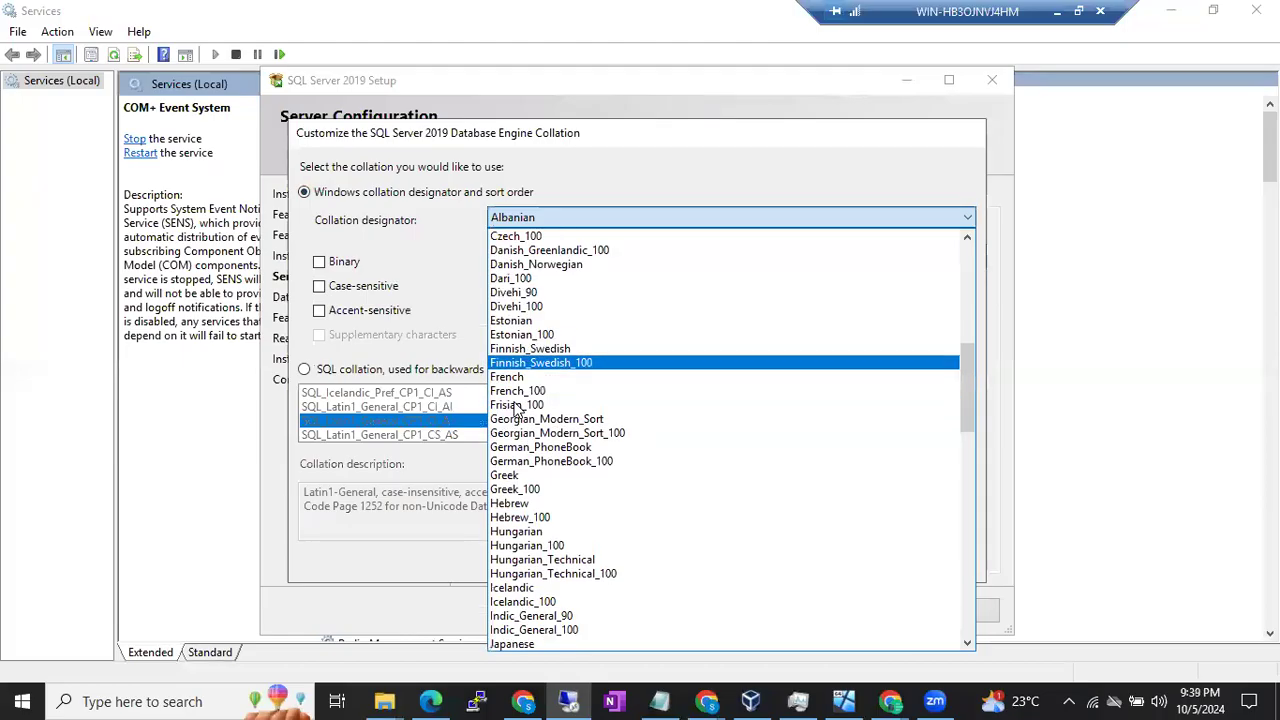
{"action": "scroll", "coordinate": [515, 410], "scroll_direction": "down", "scroll_amount": 3}
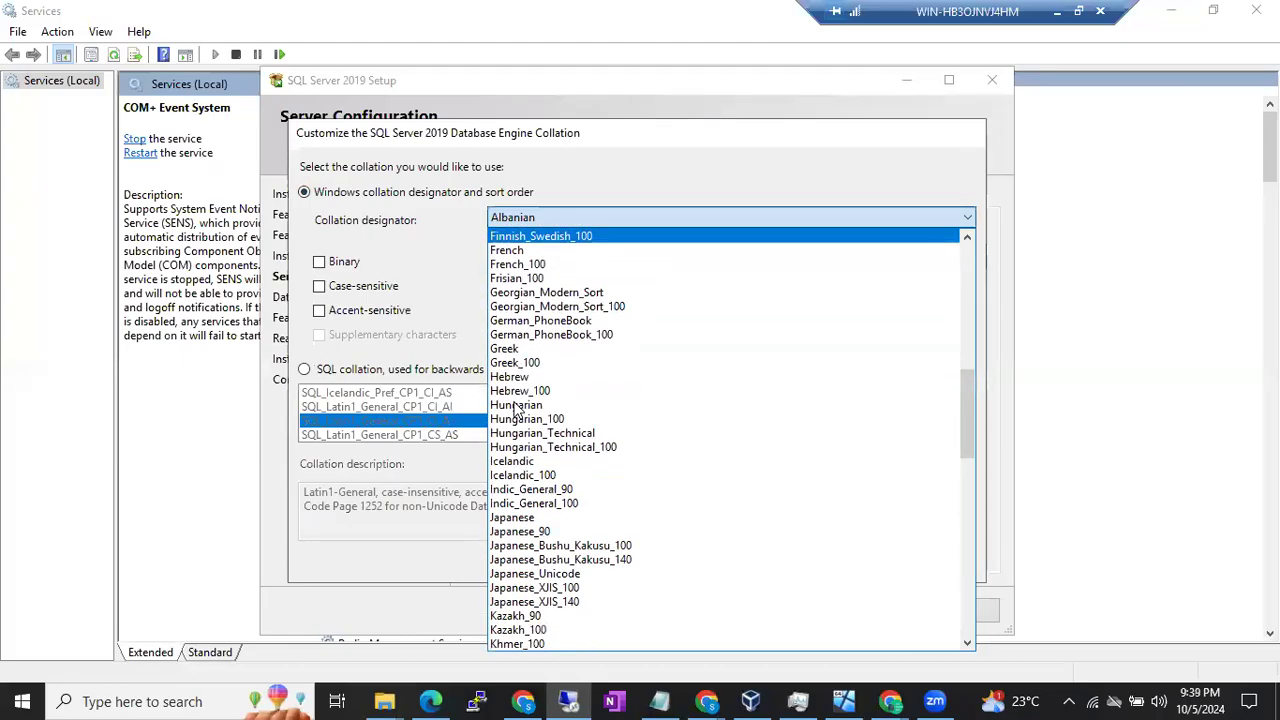
{"action": "scroll", "coordinate": [515, 410], "scroll_direction": "up", "scroll_amount": 6}
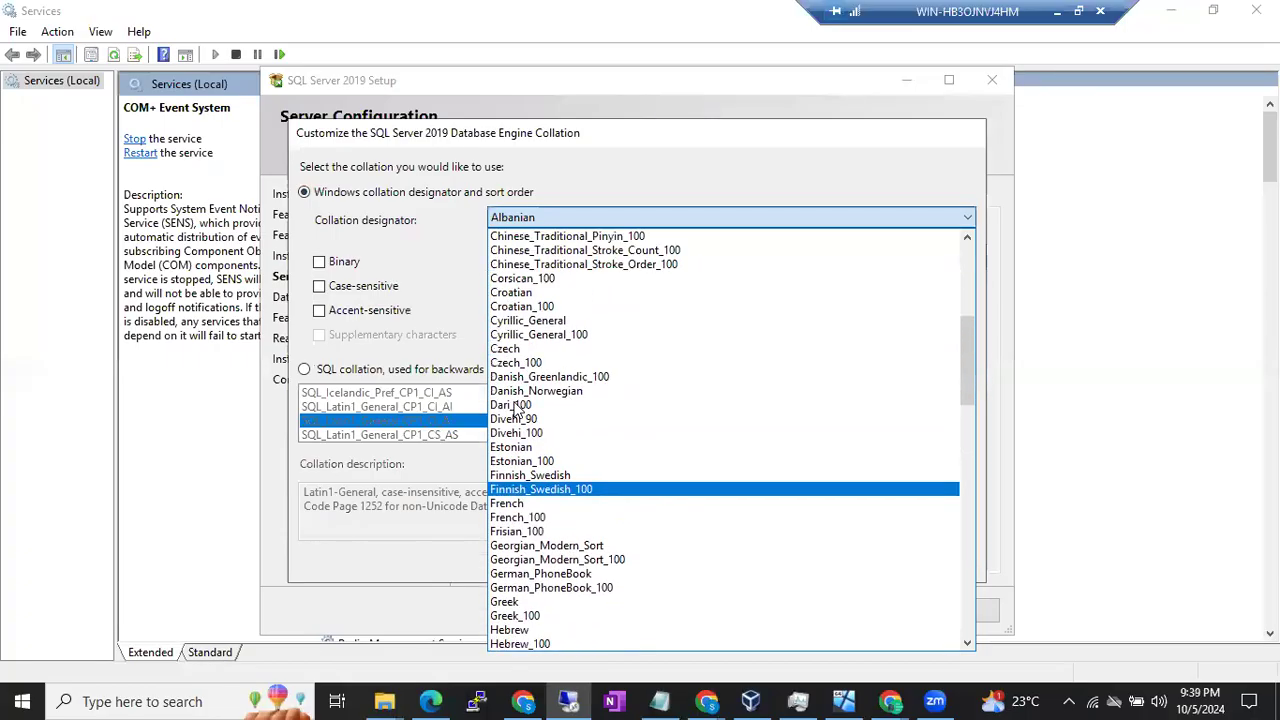
{"action": "scroll", "coordinate": [515, 410], "scroll_direction": "up", "scroll_amount": 1}
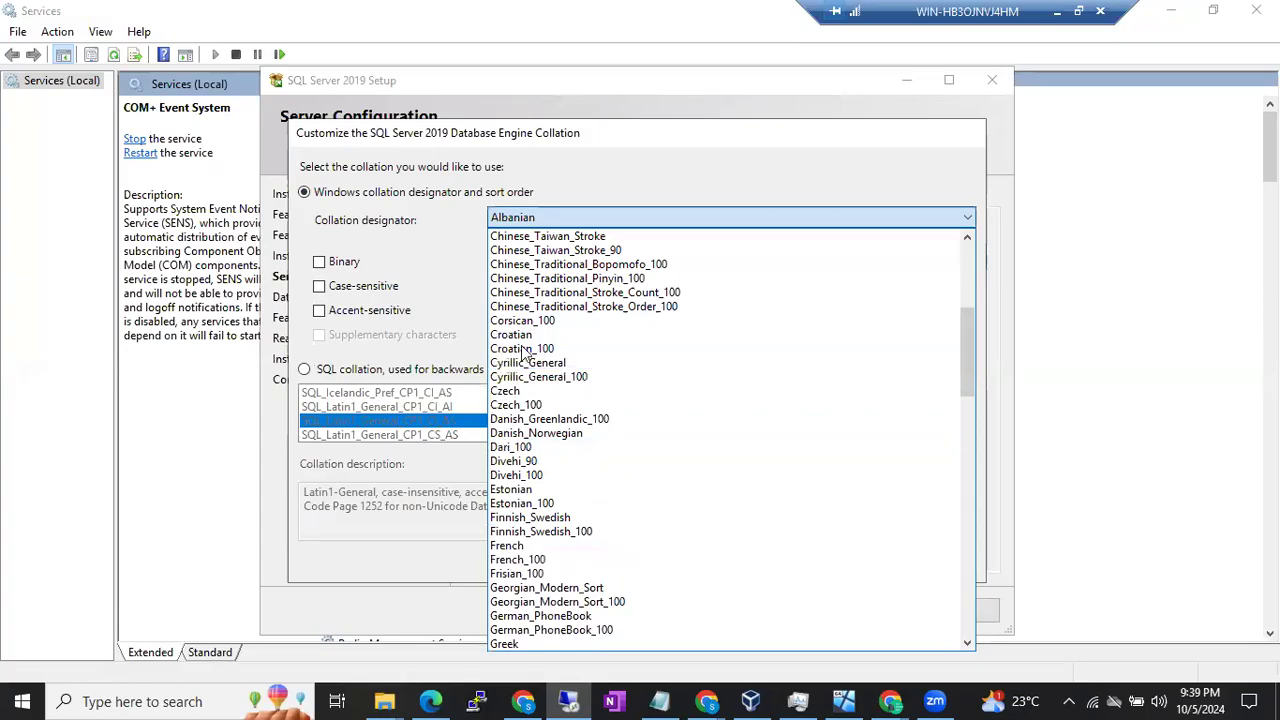
{"action": "scroll", "coordinate": [545, 480], "scroll_direction": "down", "scroll_amount": 2}
{"action": "scroll", "coordinate": [545, 483], "scroll_direction": "down", "scroll_amount": 10}
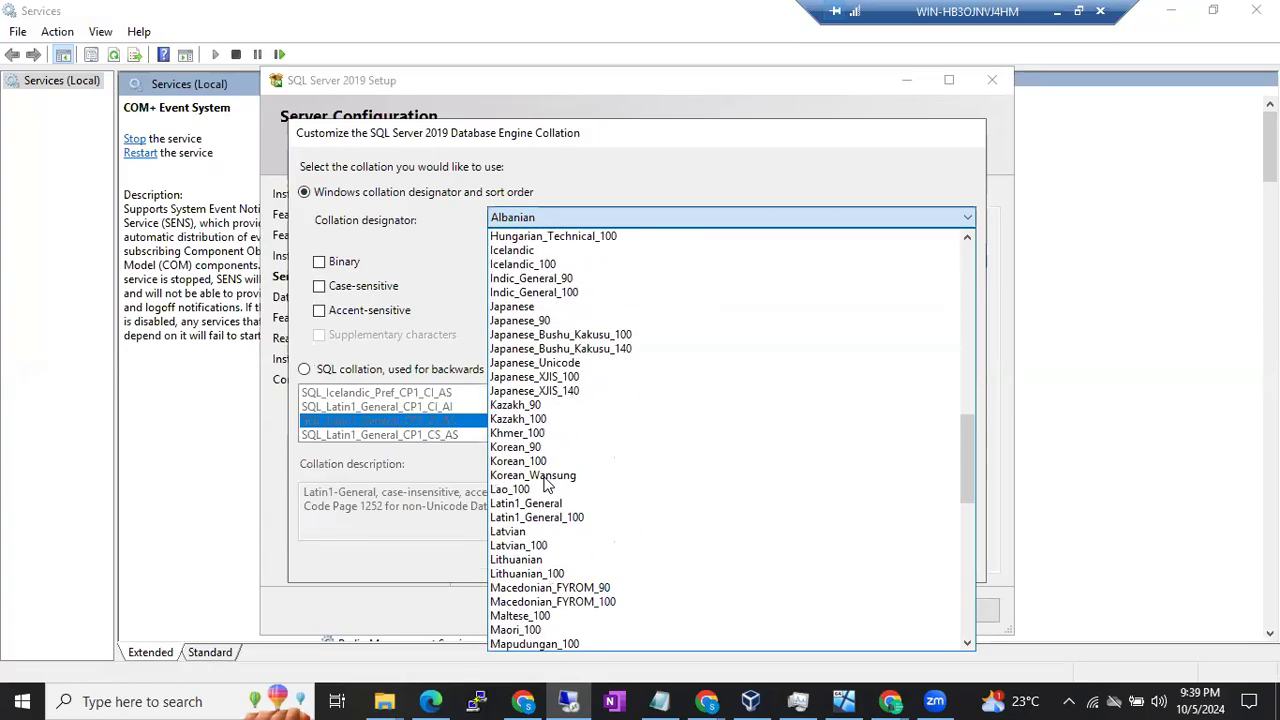
{"action": "scroll", "coordinate": [545, 483], "scroll_direction": "down", "scroll_amount": 5}
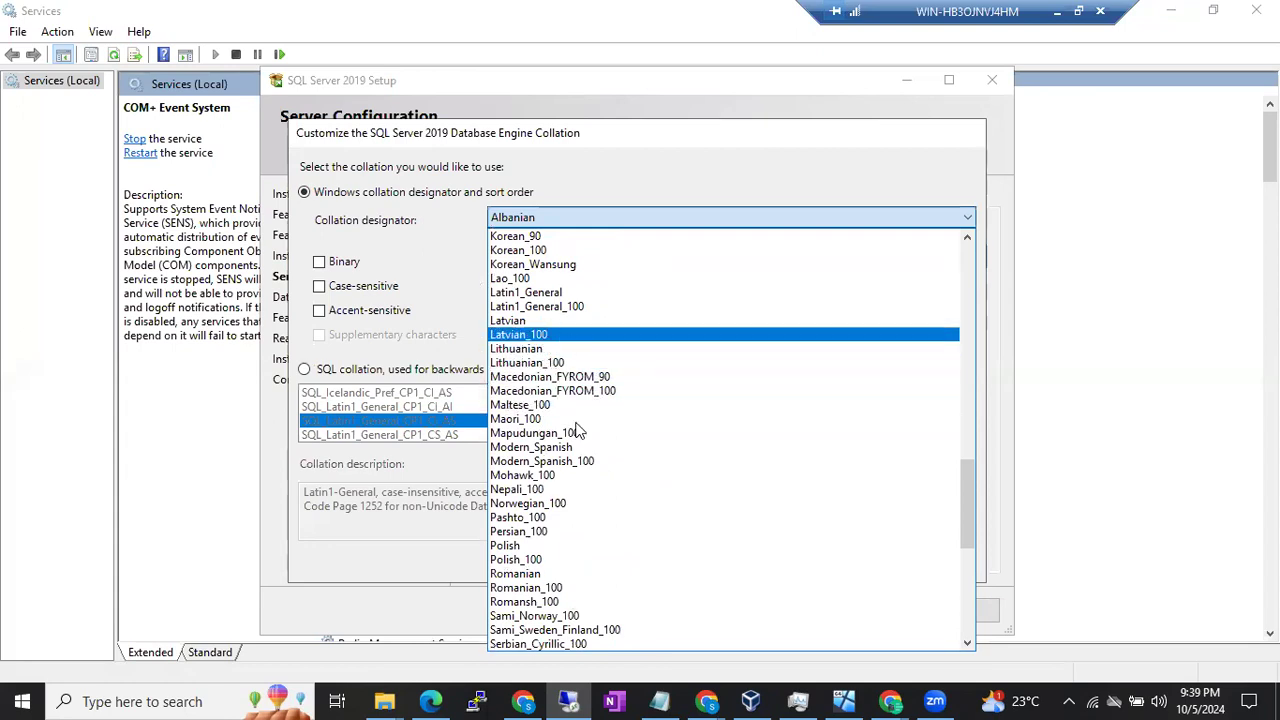
{"action": "scroll", "coordinate": [578, 440], "scroll_direction": "down", "scroll_amount": 6}
{"action": "scroll", "coordinate": [577, 455], "scroll_direction": "down", "scroll_amount": 4}
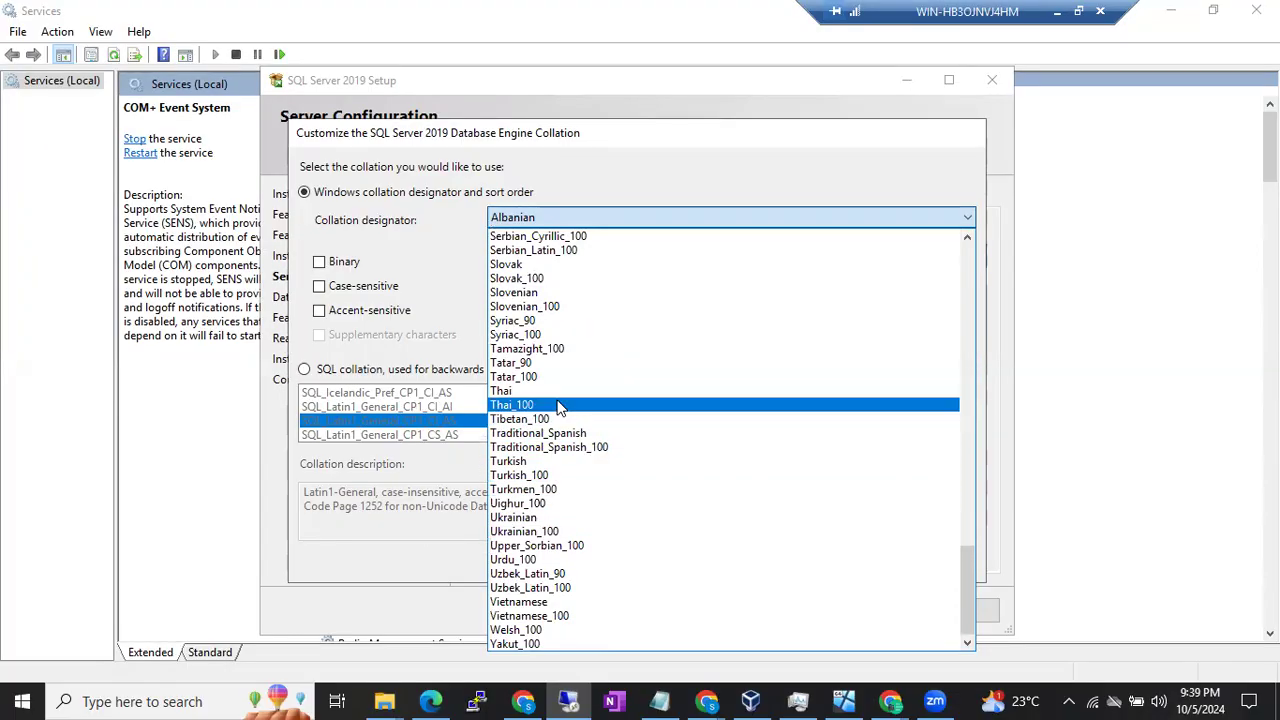
{"action": "scroll", "coordinate": [560, 407], "scroll_direction": "up", "scroll_amount": 5}
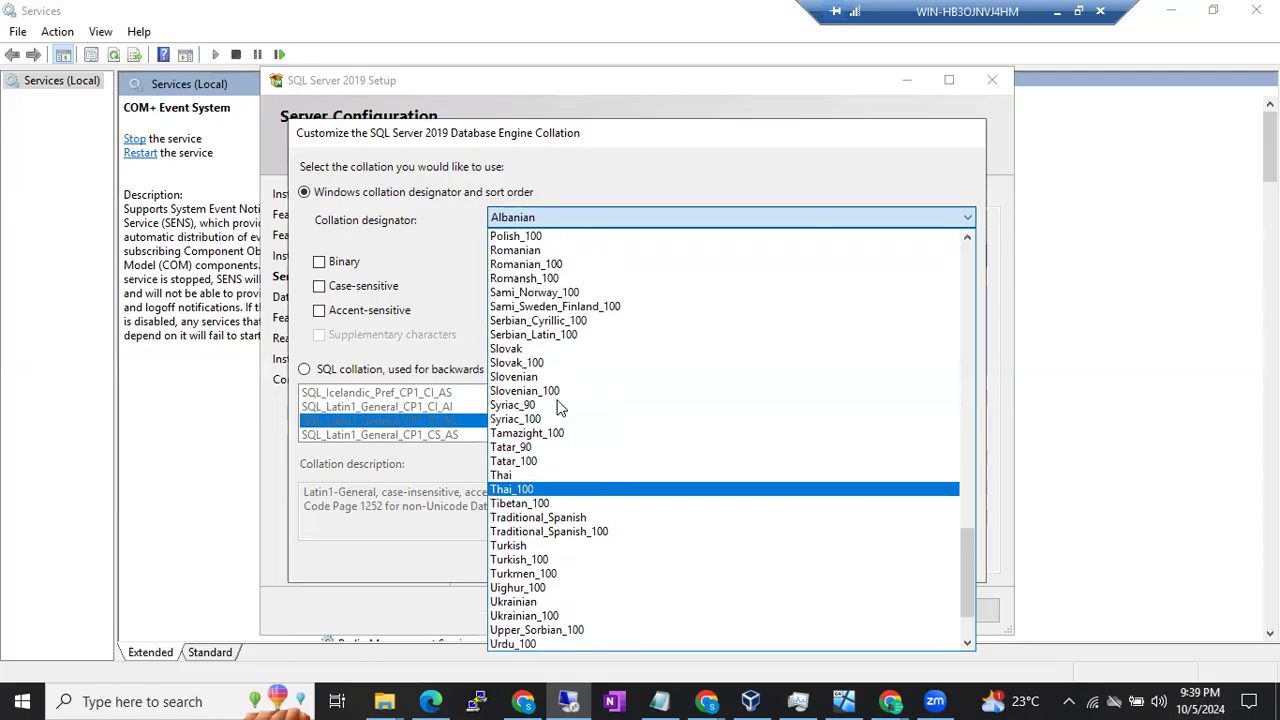
{"action": "scroll", "coordinate": [560, 407], "scroll_direction": "up", "scroll_amount": 2}
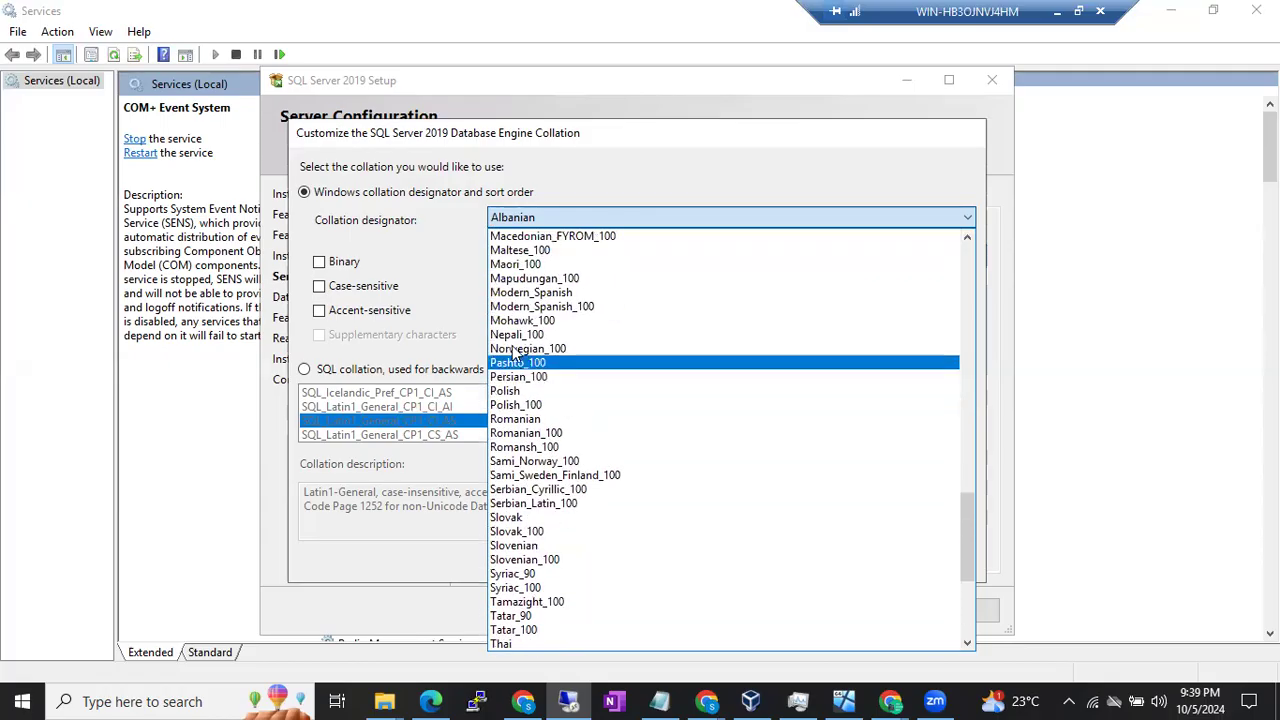
{"action": "scroll", "coordinate": [513, 338], "scroll_direction": "up", "scroll_amount": 11}
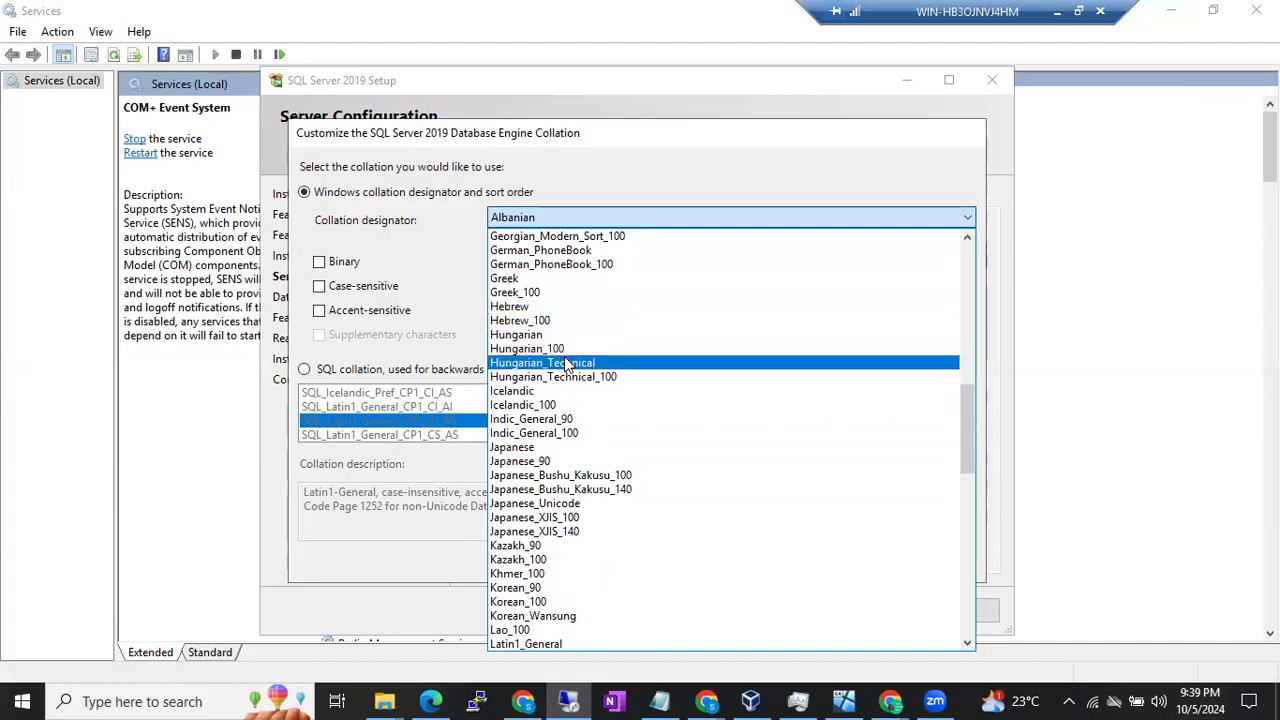
{"action": "scroll", "coordinate": [567, 365], "scroll_direction": "down", "scroll_amount": 4}
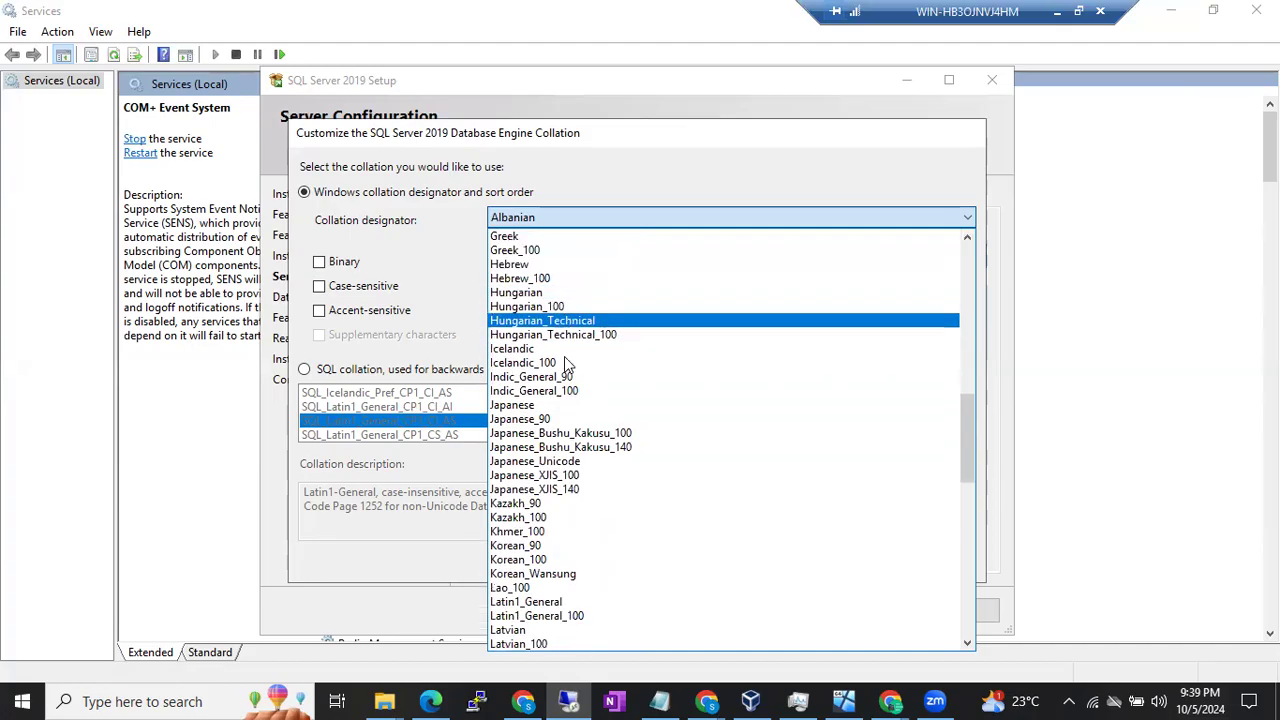
{"action": "scroll", "coordinate": [566, 365], "scroll_direction": "down", "scroll_amount": 12}
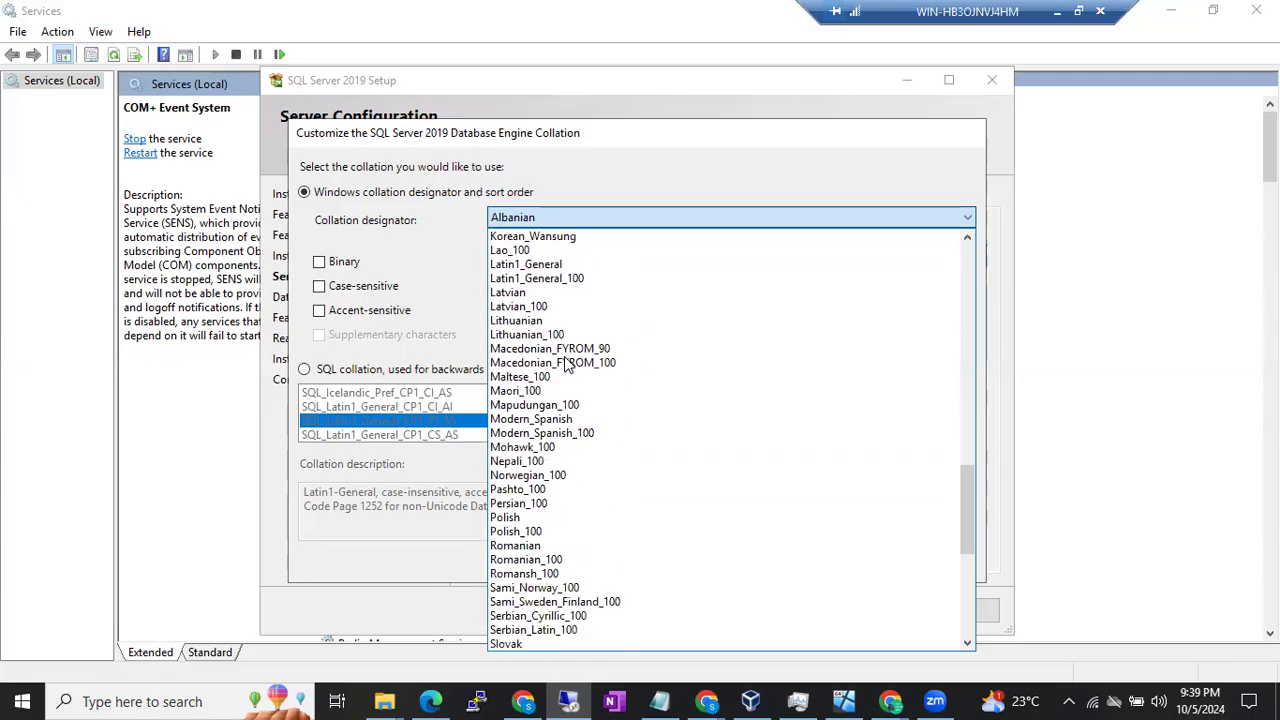
{"action": "scroll", "coordinate": [564, 362], "scroll_direction": "down", "scroll_amount": 2}
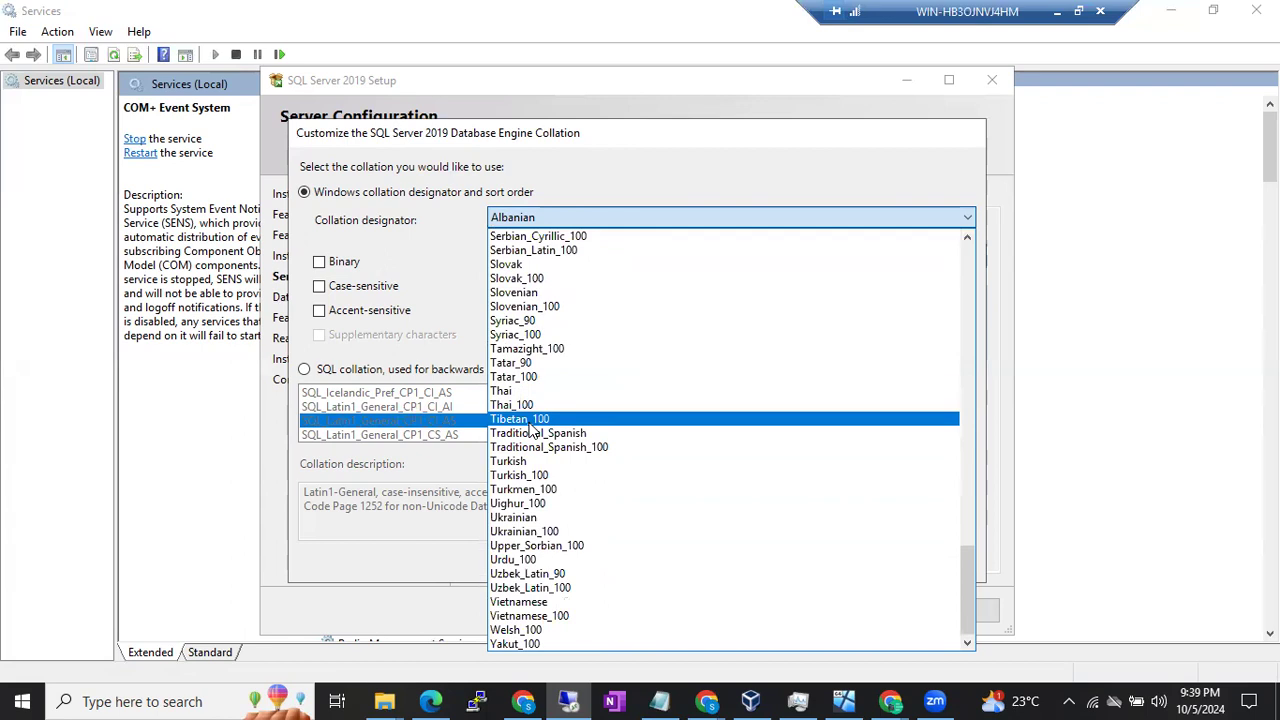
{"action": "scroll", "coordinate": [531, 427], "scroll_direction": "up", "scroll_amount": 10}
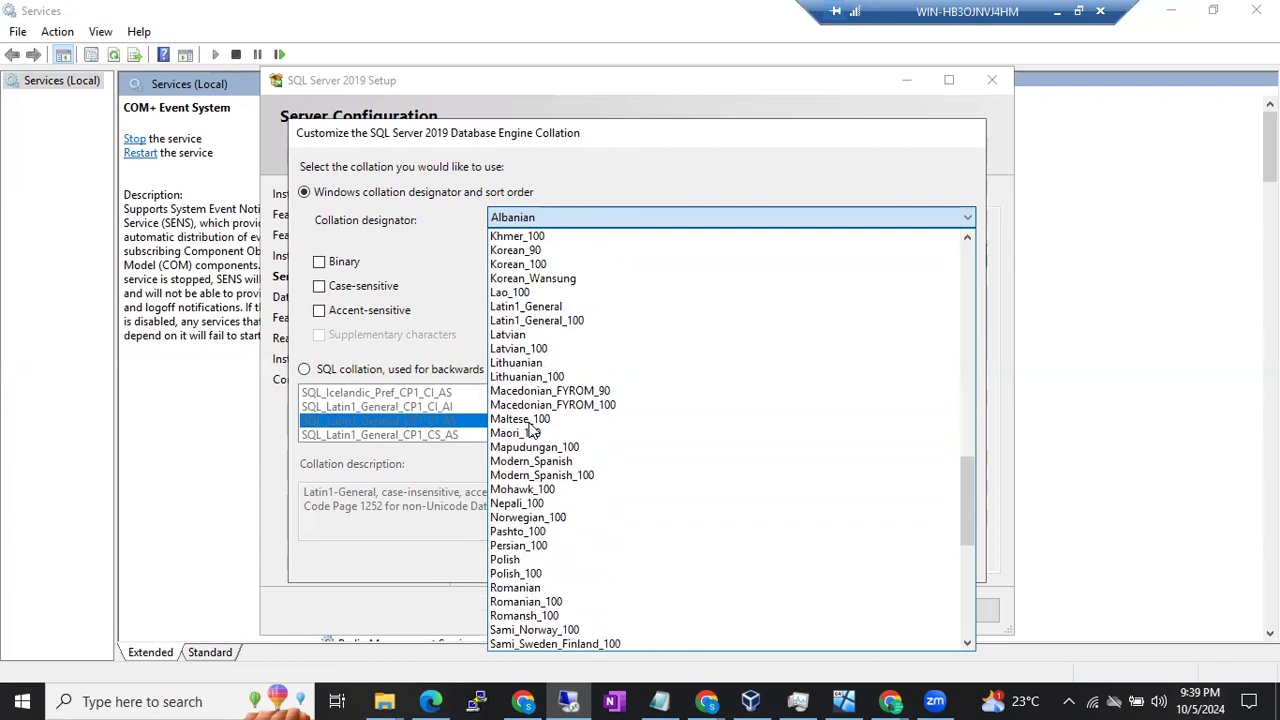
{"action": "scroll", "coordinate": [531, 427], "scroll_direction": "up", "scroll_amount": 2}
{"action": "scroll", "coordinate": [531, 427], "scroll_direction": "up", "scroll_amount": 6}
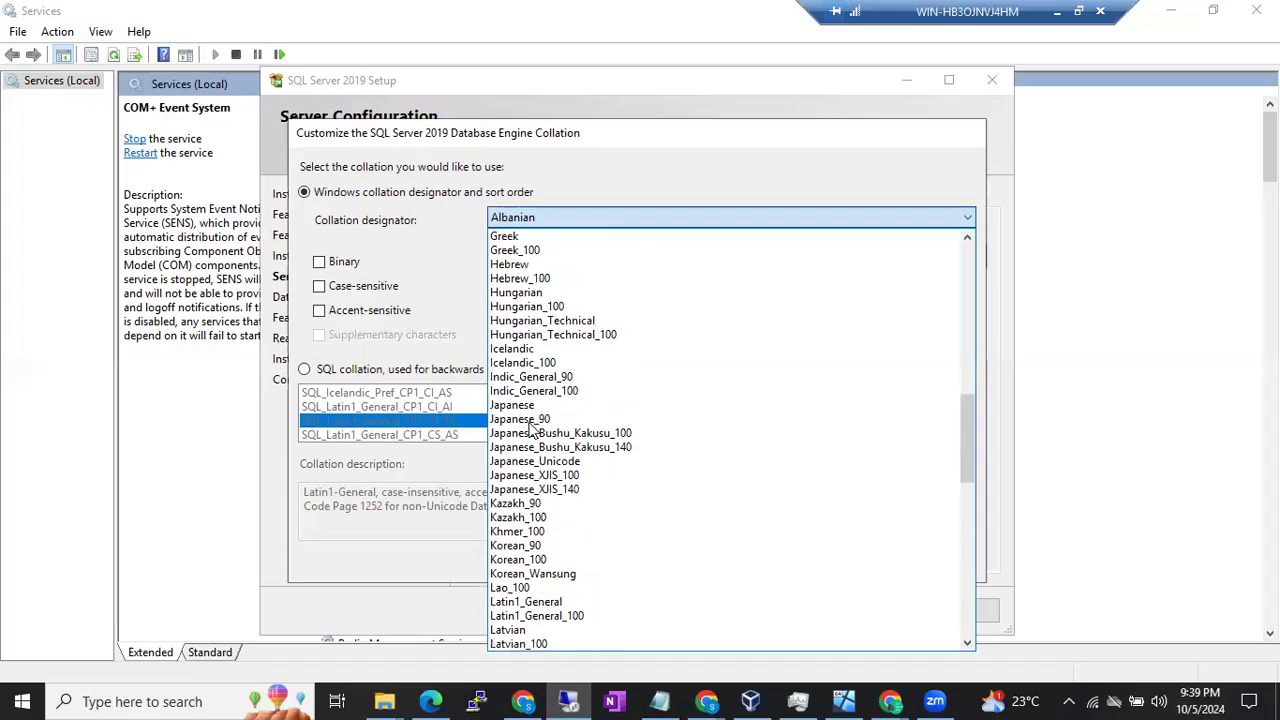
{"action": "scroll", "coordinate": [531, 427], "scroll_direction": "up", "scroll_amount": 3}
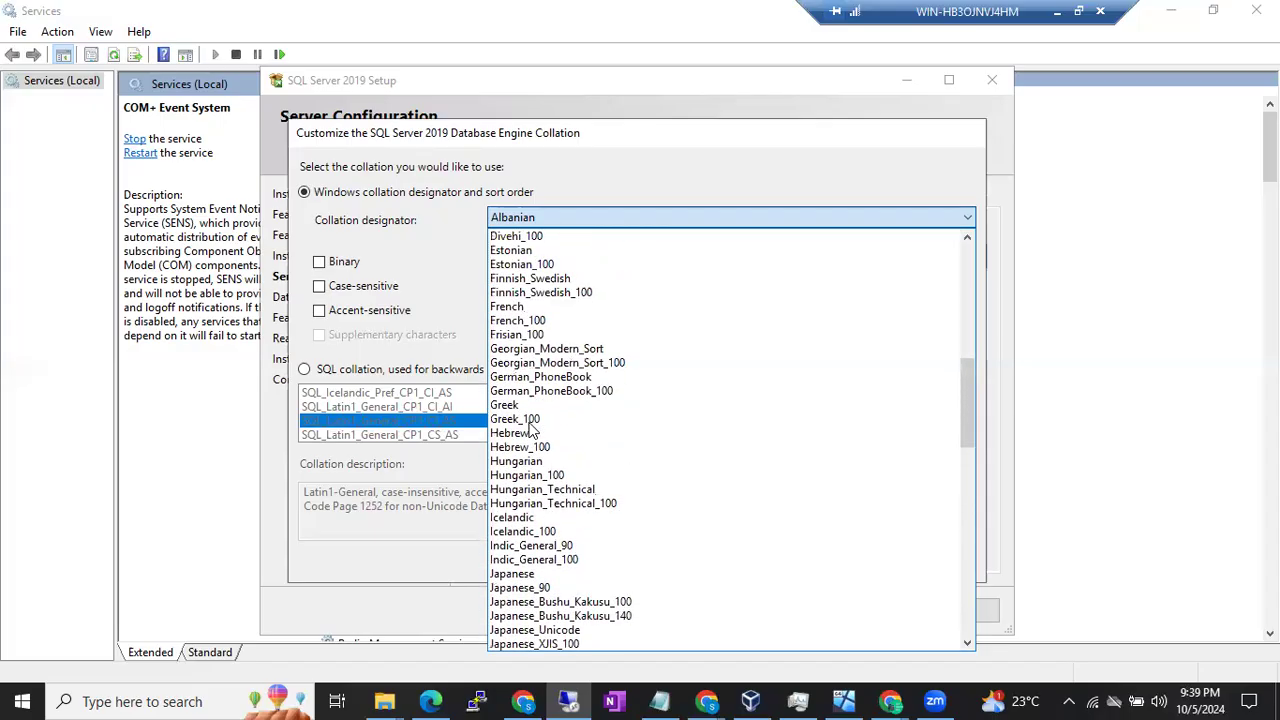
{"action": "scroll", "coordinate": [531, 427], "scroll_direction": "up", "scroll_amount": 5}
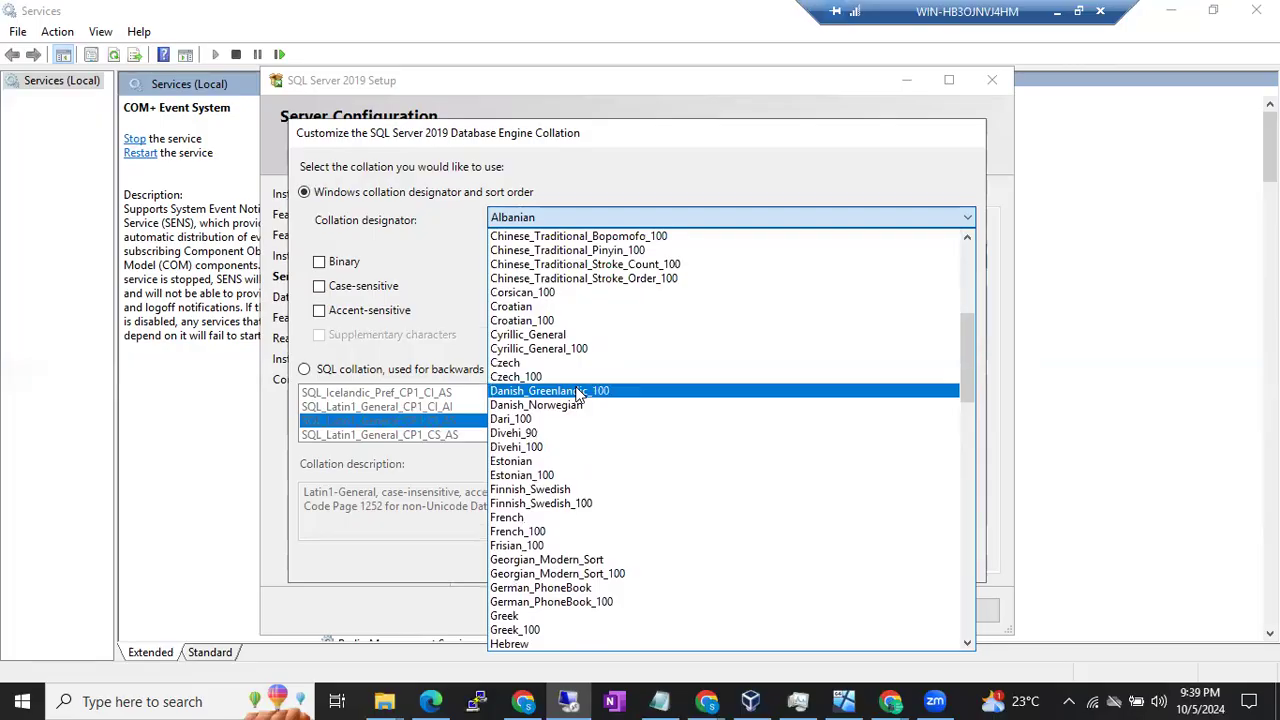
{"action": "scroll", "coordinate": [577, 395], "scroll_direction": "down", "scroll_amount": 4}
{"action": "scroll", "coordinate": [577, 395], "scroll_direction": "up", "scroll_amount": 12}
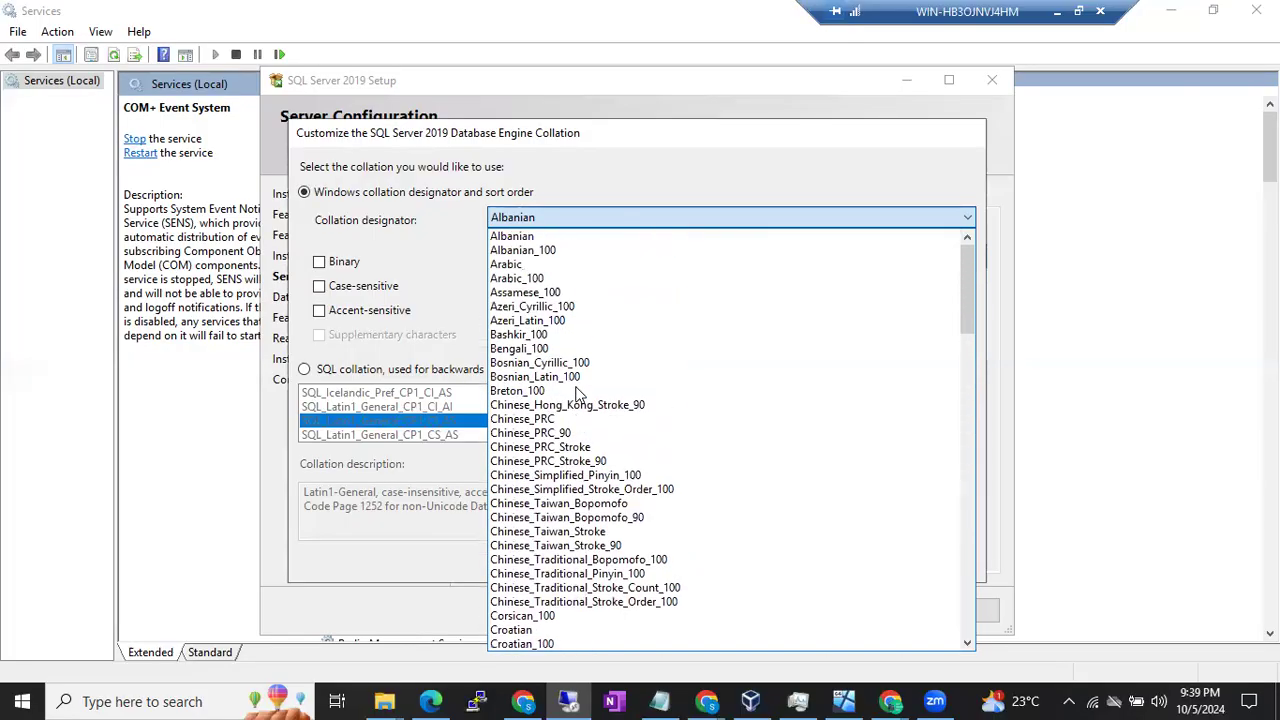
{"action": "left_click", "coordinate": [430, 188]}
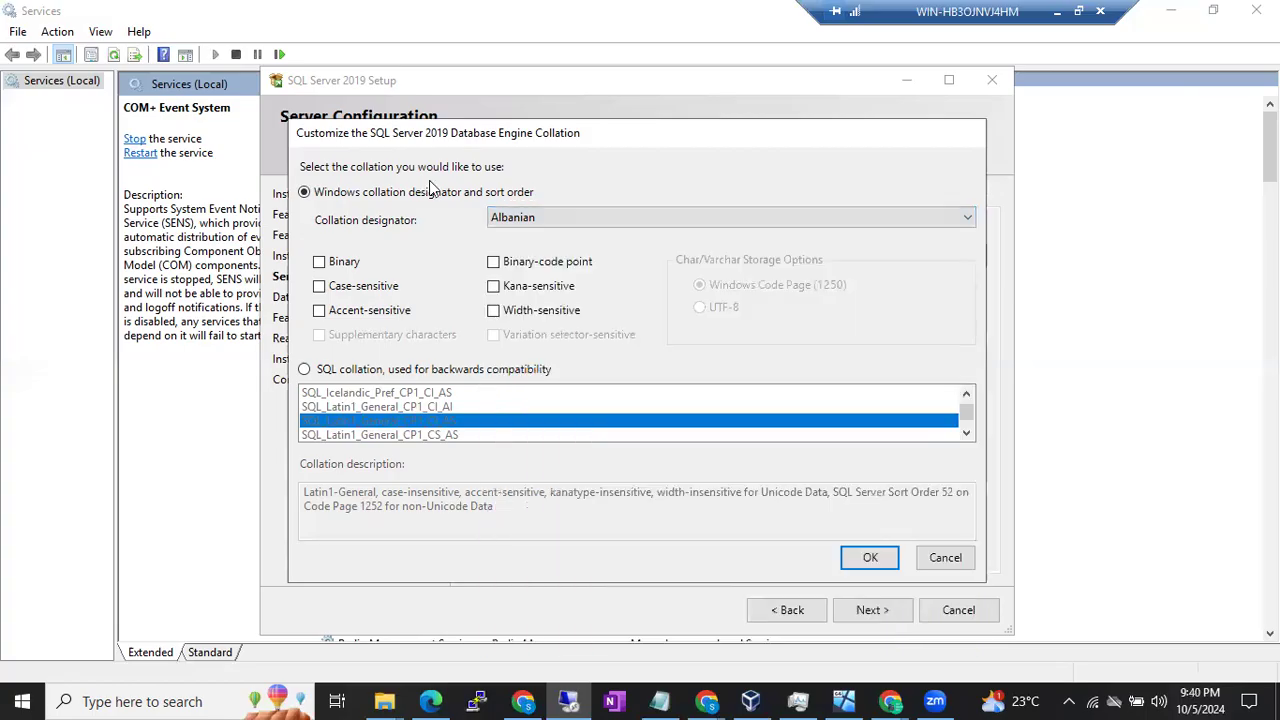
{"action": "left_click", "coordinate": [519, 227]}
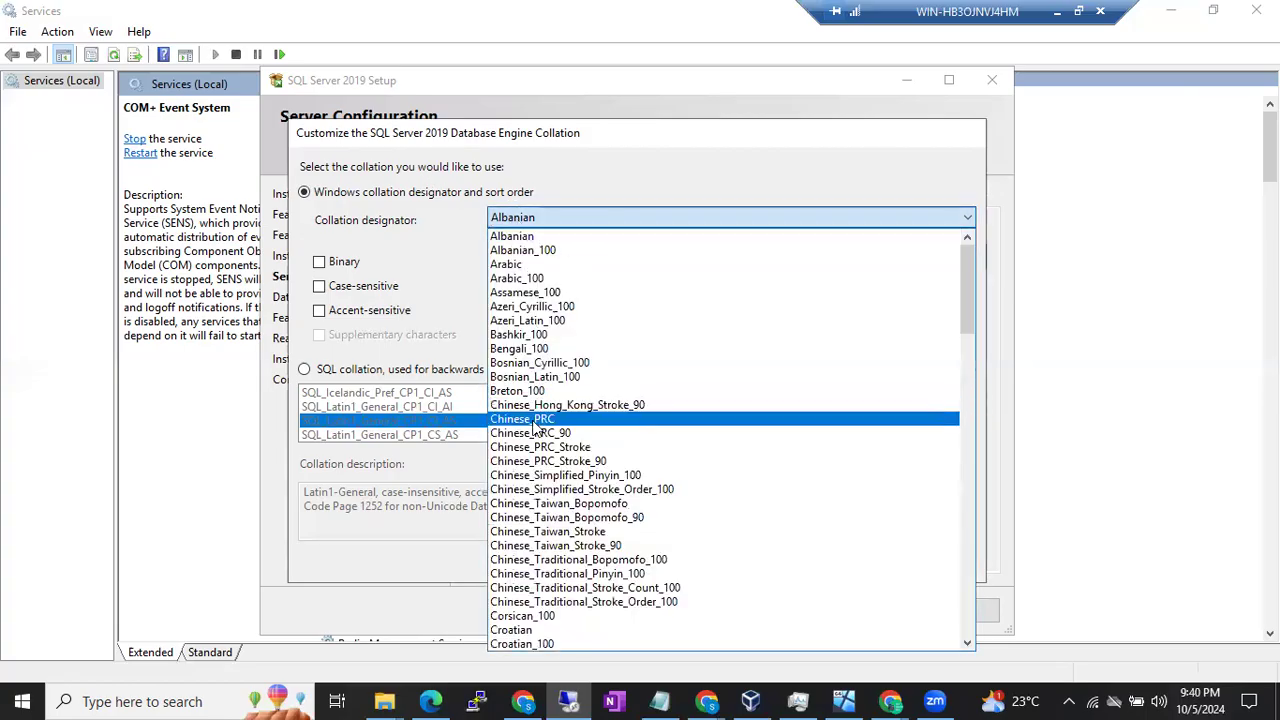
{"action": "left_click", "coordinate": [430, 262]}
{"action": "left_click", "coordinate": [945, 558]}
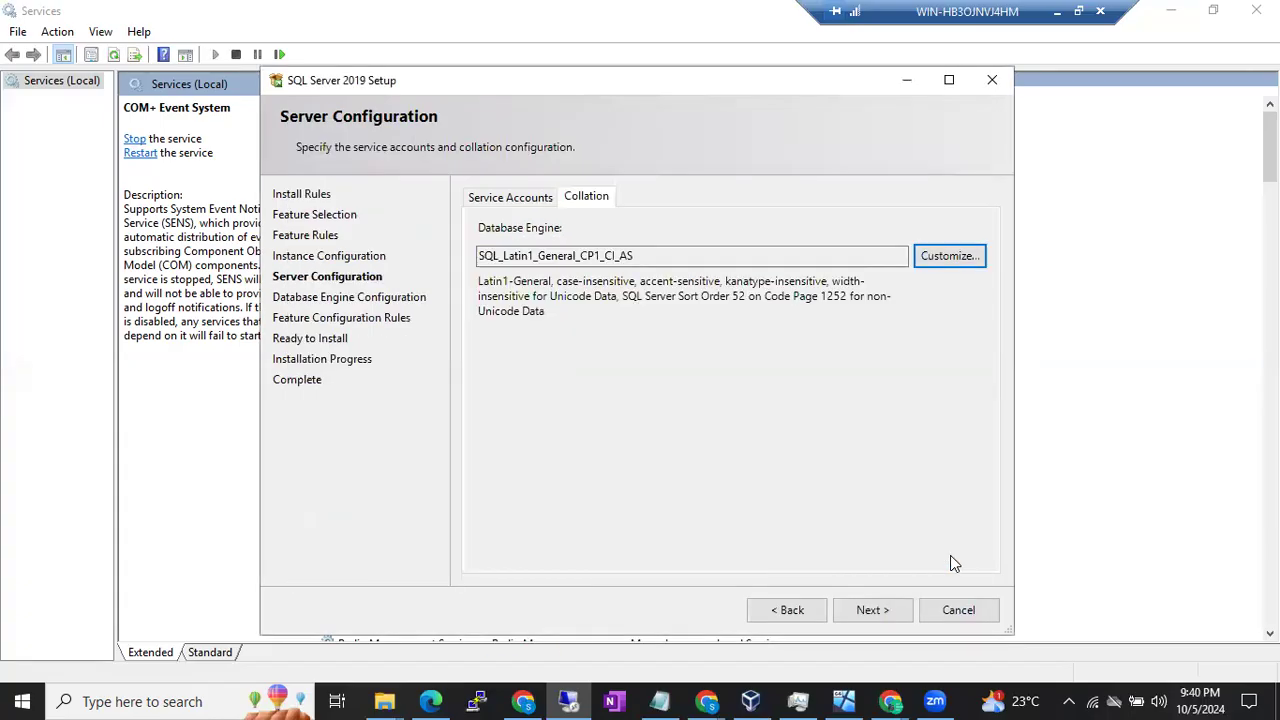
Examine the Latin1 part and the full Database Engine collation name SQL_Latin1_General_CP1_CI_AS.
{"action": "left_click_drag", "start_coordinate": [503, 257], "coordinate": [541, 258]}
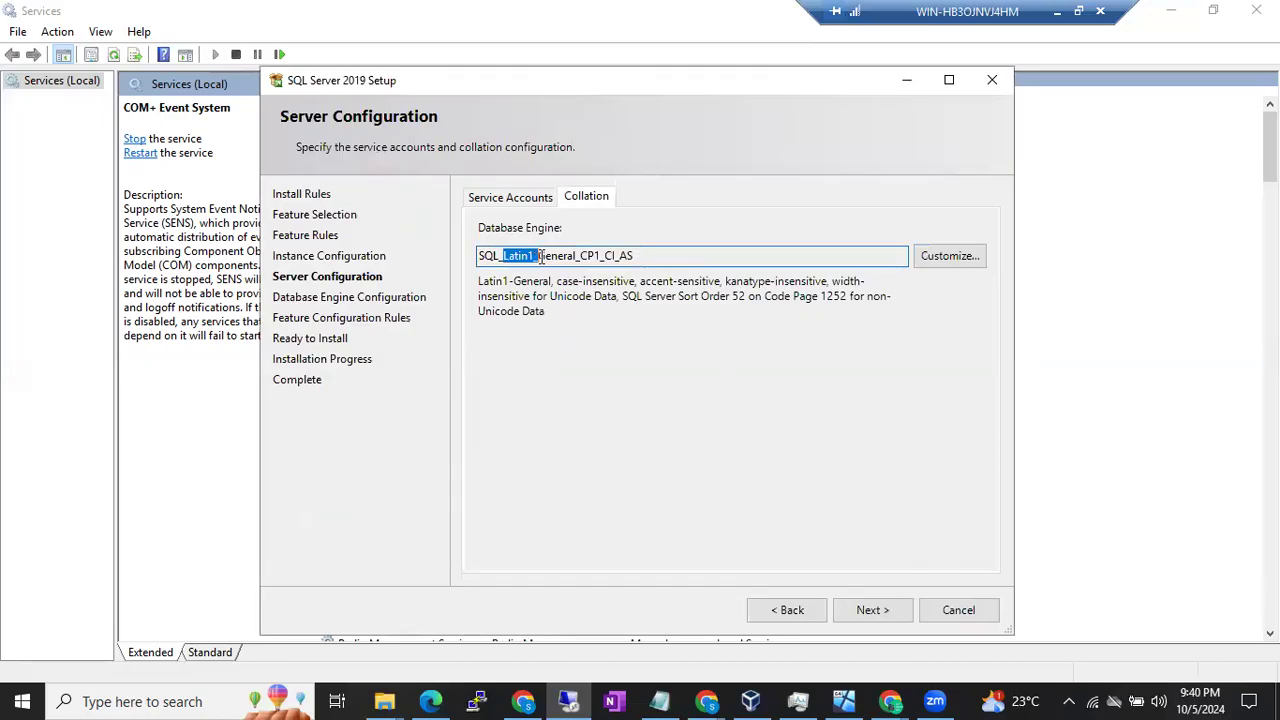
{"action": "left_click", "coordinate": [642, 256]}
{"action": "left_click_drag", "start_coordinate": [642, 256], "coordinate": [466, 245]}
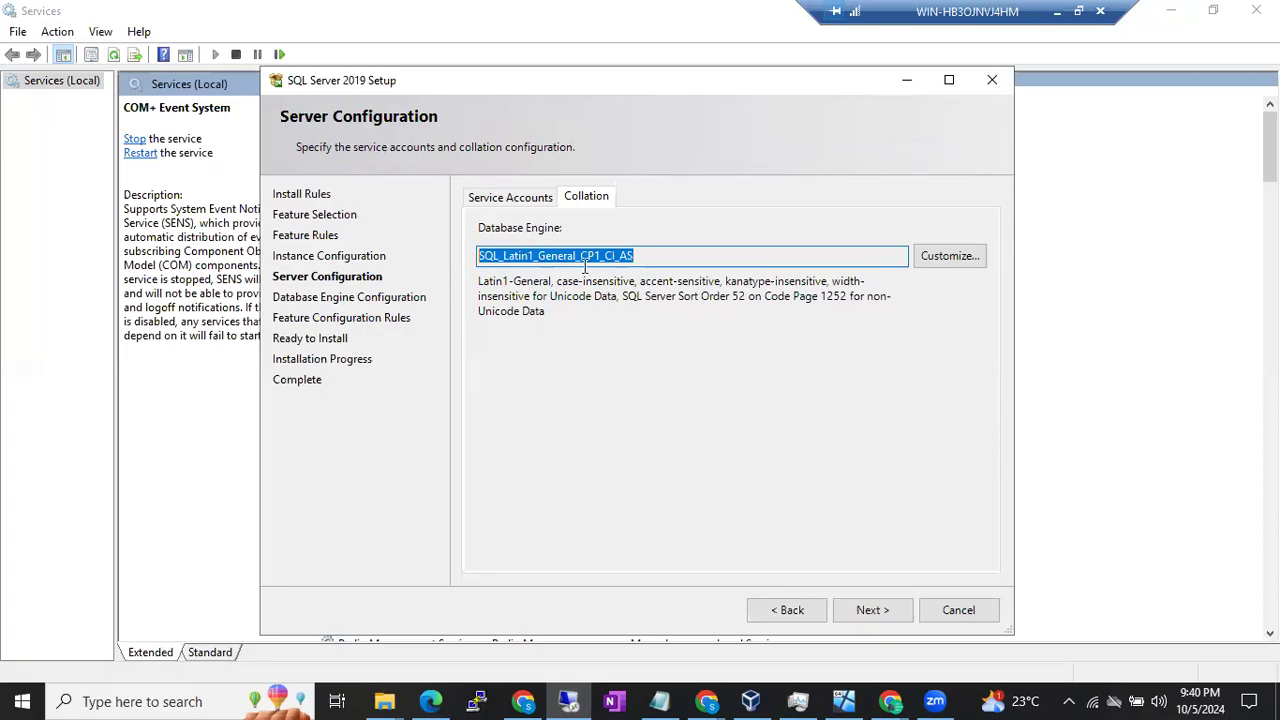
{"action": "left_click", "coordinate": [641, 260]}
Proceed to the Database Engine Configuration and add the current Windows user as a SQL Server administrator.
{"action": "left_click", "coordinate": [860, 608]}
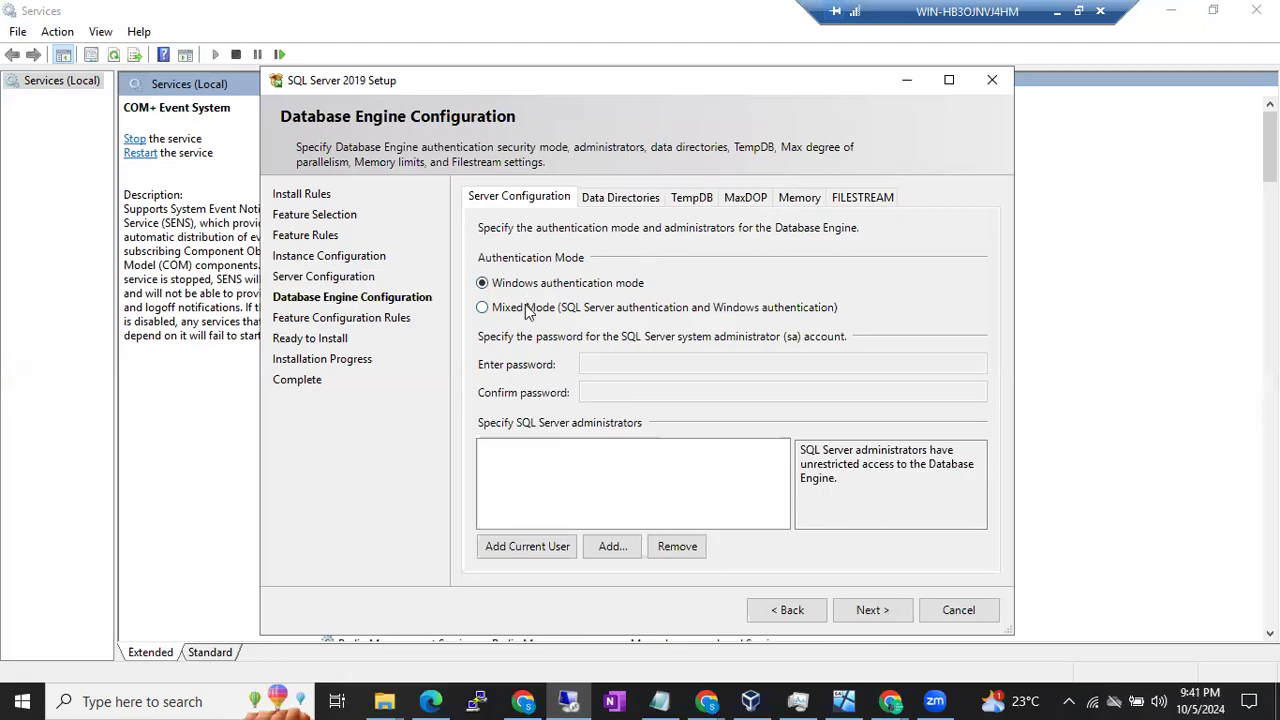
{"action": "left_click", "coordinate": [524, 552]}
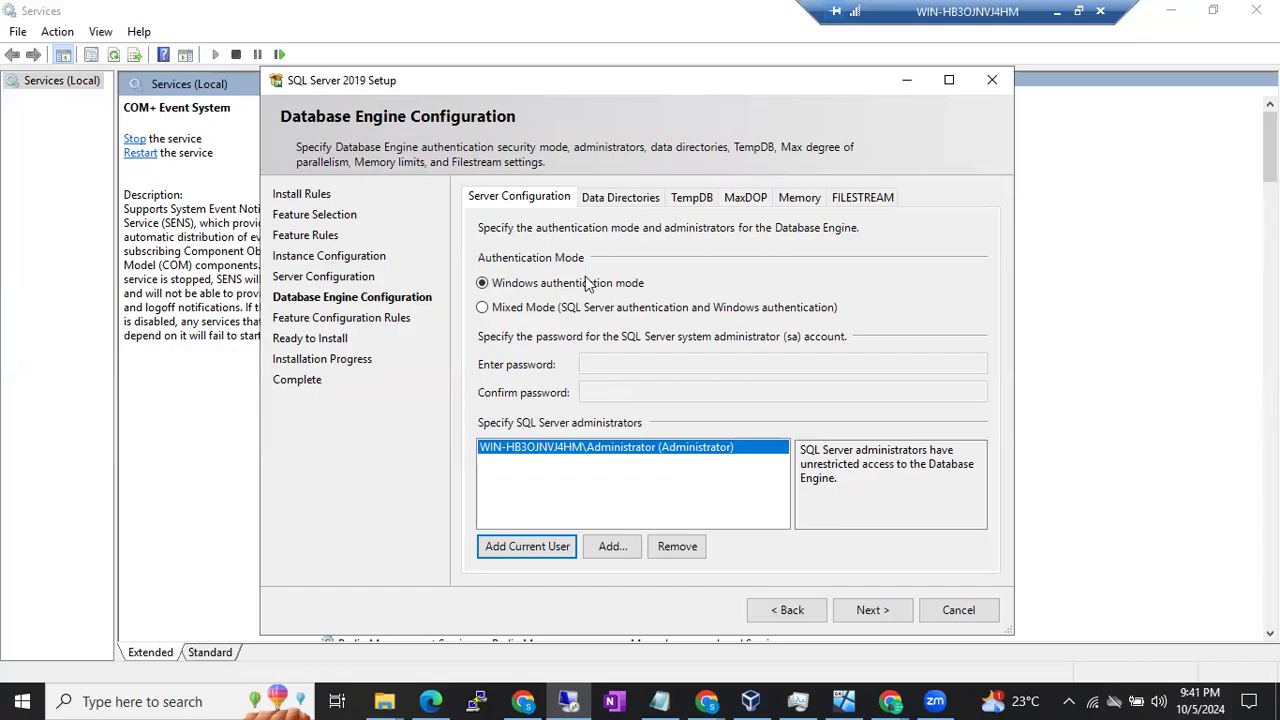
Review the Database Engine data directories and TempDB settings, and continue with them to the Ready to Install summary.
{"action": "left_click", "coordinate": [621, 197]}
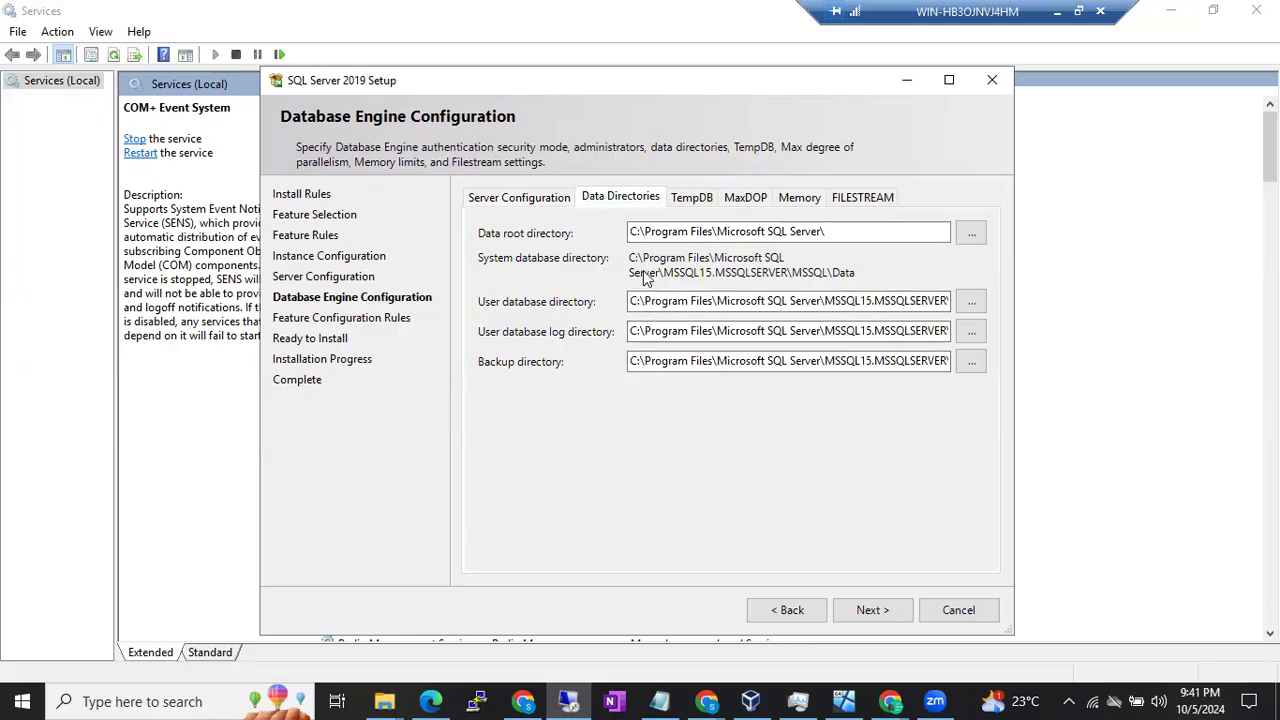
{"action": "left_click", "coordinate": [687, 200]}
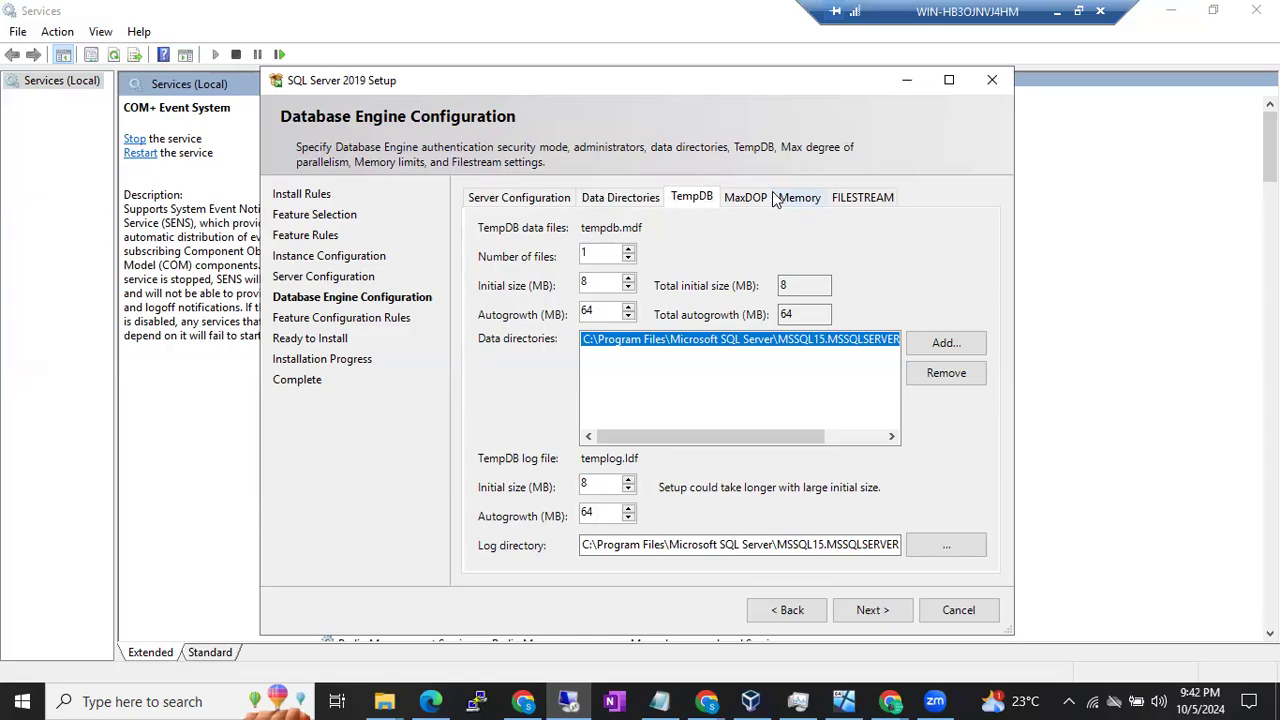
{"action": "left_click", "coordinate": [872, 610]}
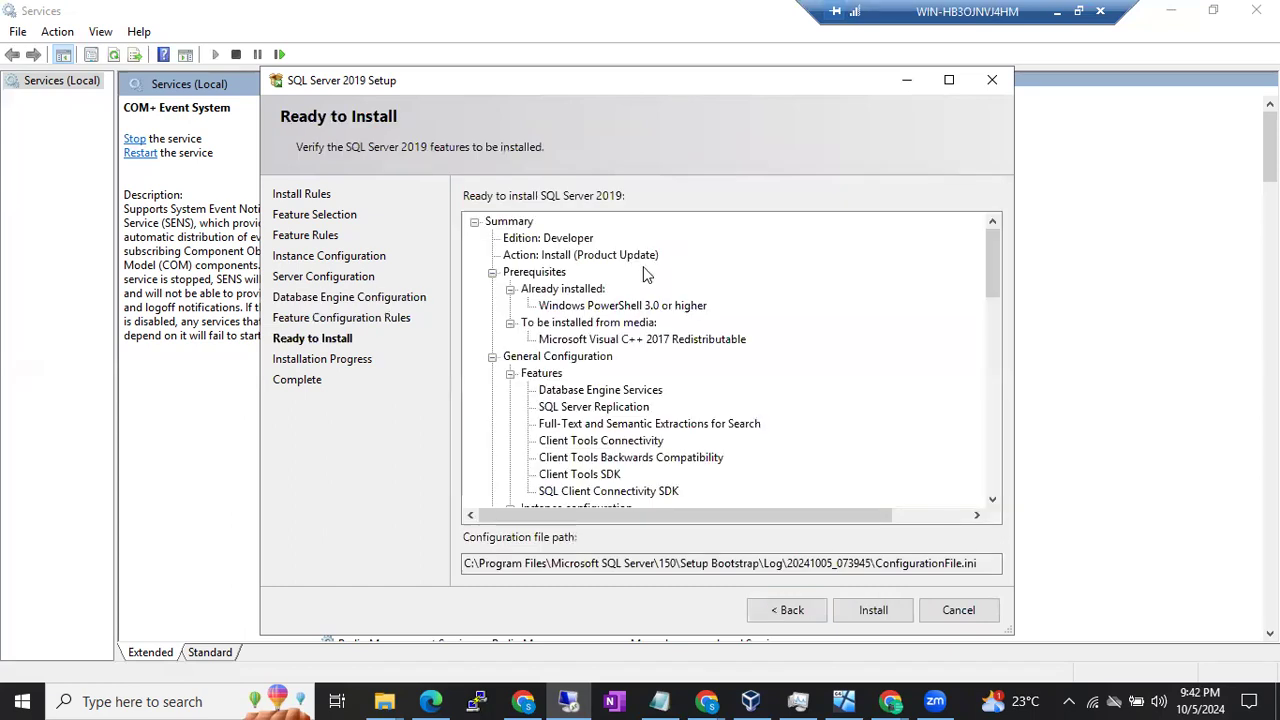
{"action": "scroll", "coordinate": [624, 340], "scroll_direction": "down", "scroll_amount": 12}
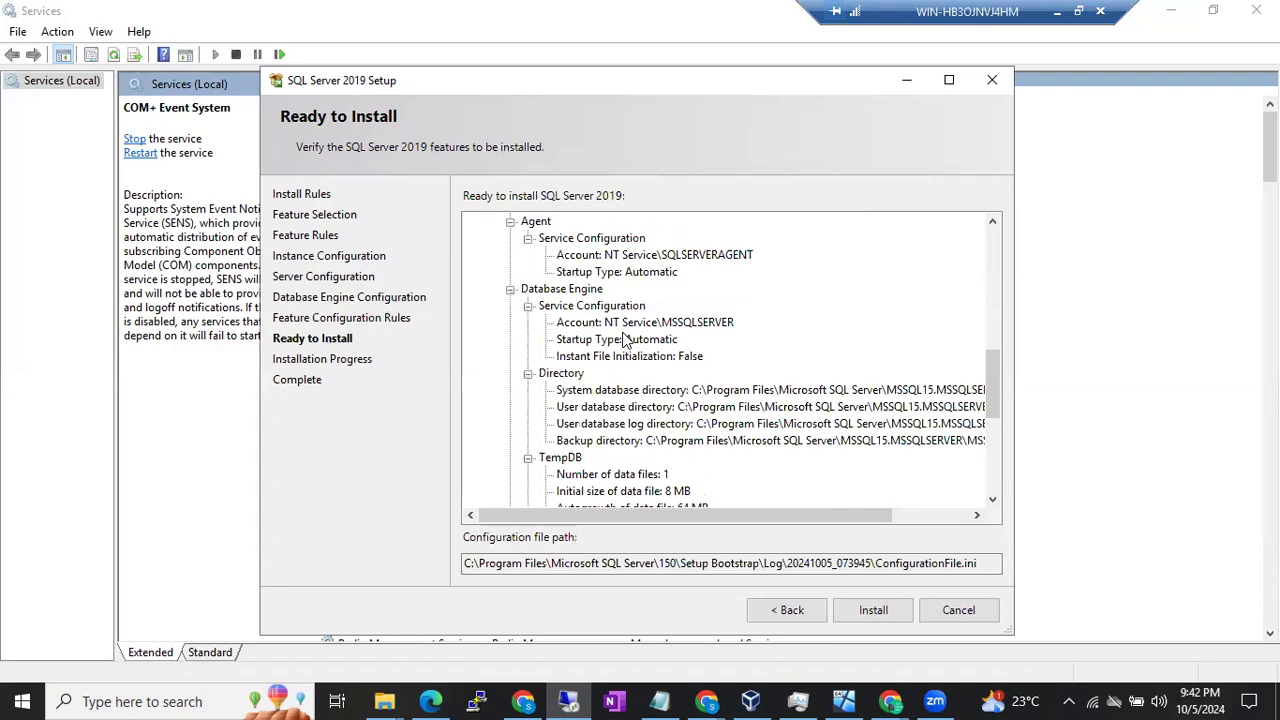
Review the Ready to Install summary and the ConfigurationFile.ini path, and start the SQL Server 2019 installation.
{"action": "scroll", "coordinate": [624, 340], "scroll_direction": "down", "scroll_amount": 5}
{"action": "scroll", "coordinate": [624, 340], "scroll_direction": "down", "scroll_amount": 1}
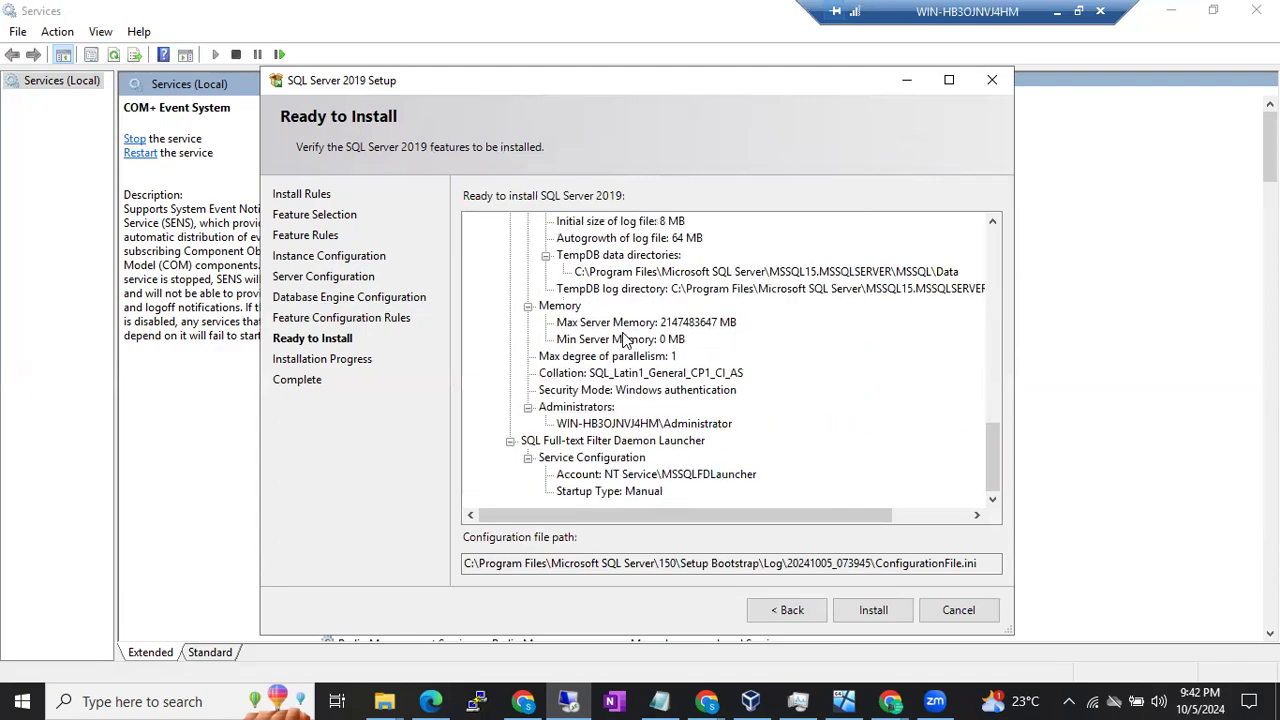
{"action": "scroll", "coordinate": [624, 340], "scroll_direction": "up", "scroll_amount": 18}
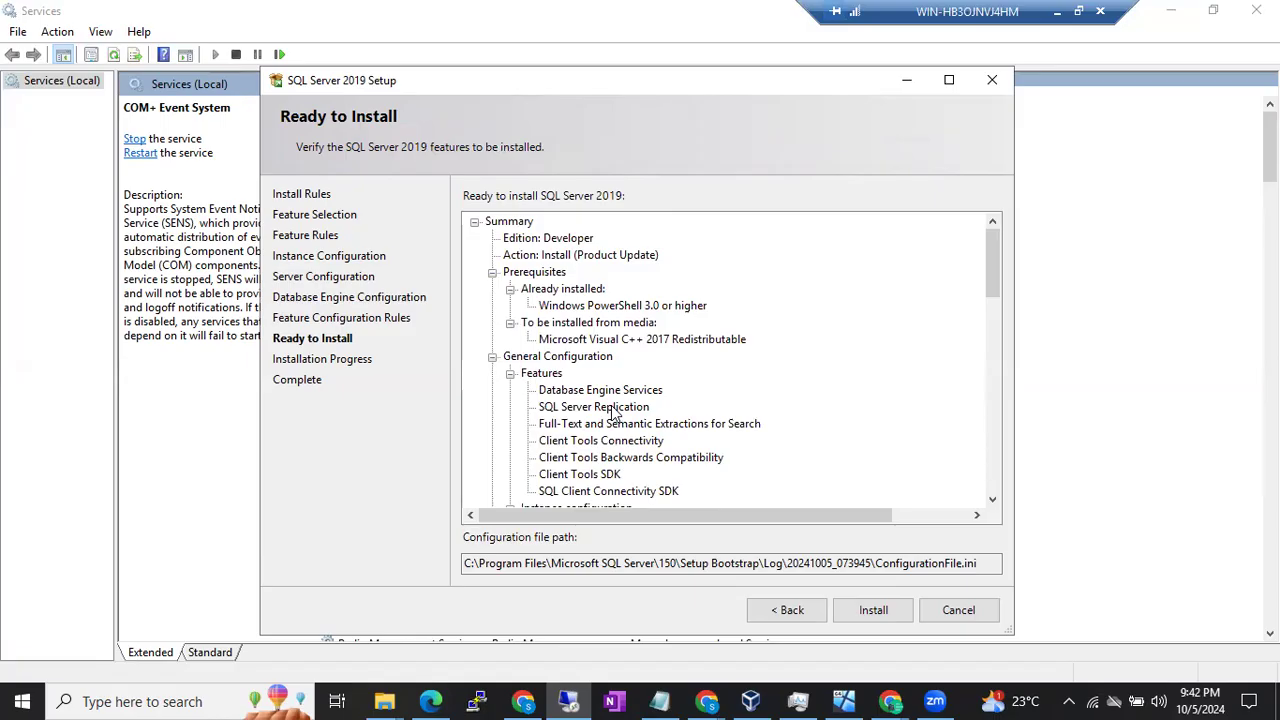
{"action": "left_click_drag", "start_coordinate": [520, 81], "coordinate": [535, 88]}
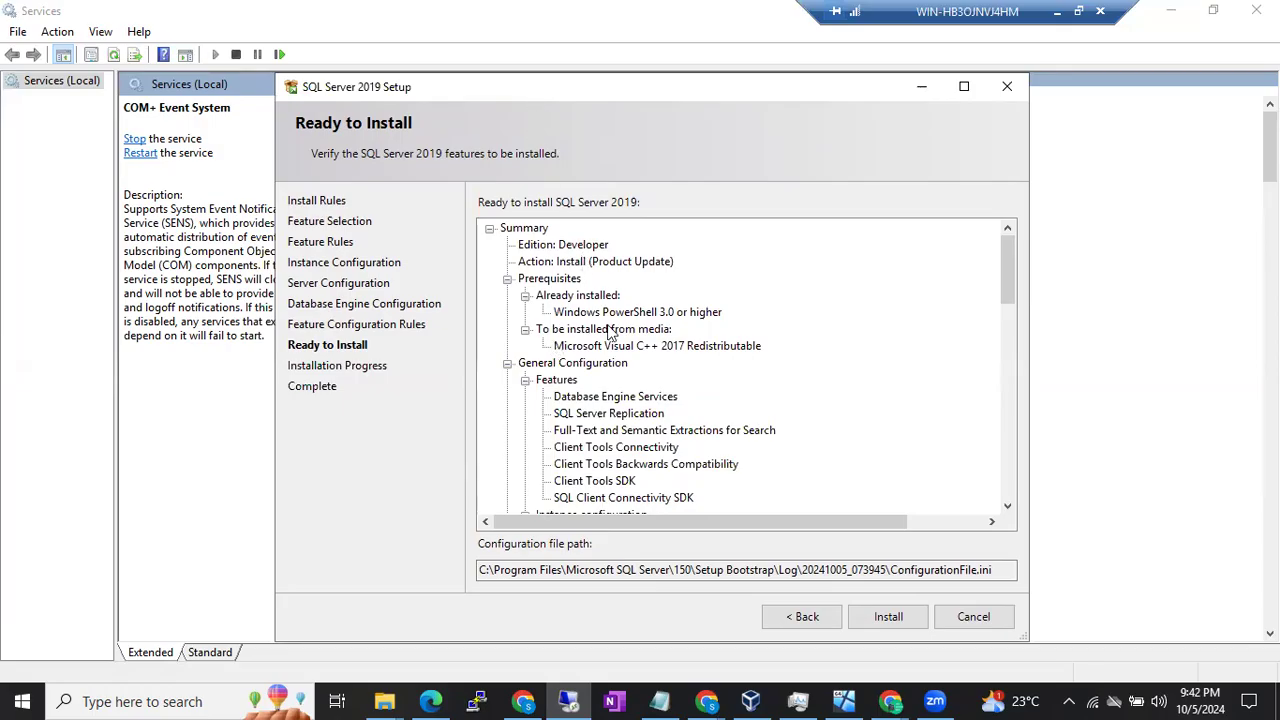
{"action": "scroll", "coordinate": [645, 475], "scroll_direction": "down", "scroll_amount": 5}
{"action": "scroll", "coordinate": [645, 475], "scroll_direction": "down", "scroll_amount": 10}
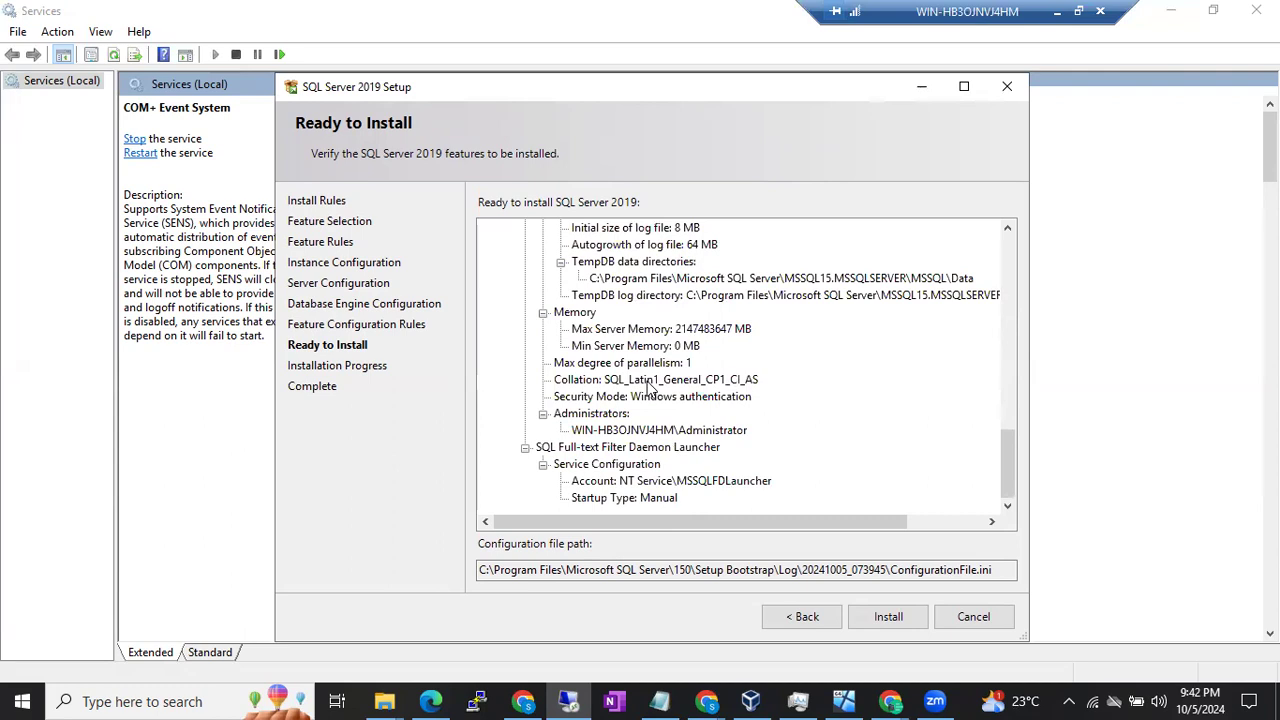
{"action": "scroll", "coordinate": [729, 302], "scroll_direction": "up", "scroll_amount": 15}
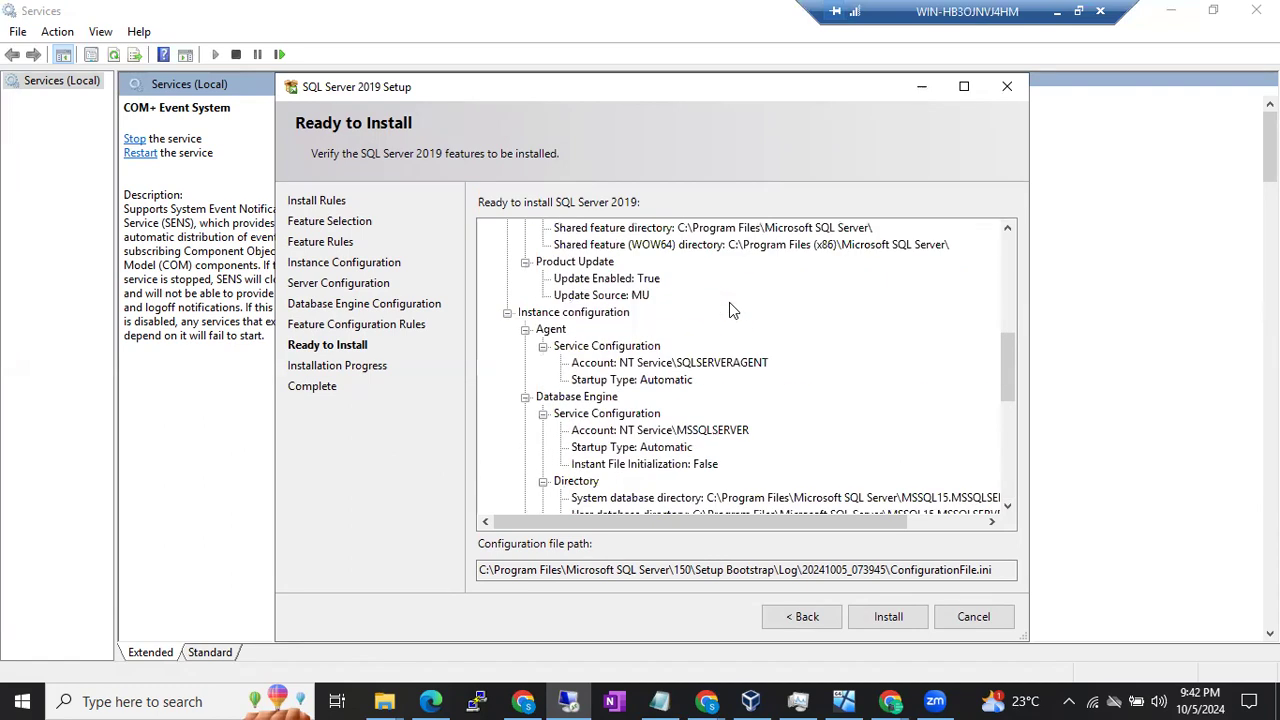
{"action": "left_click_drag", "start_coordinate": [889, 570], "coordinate": [997, 570]}
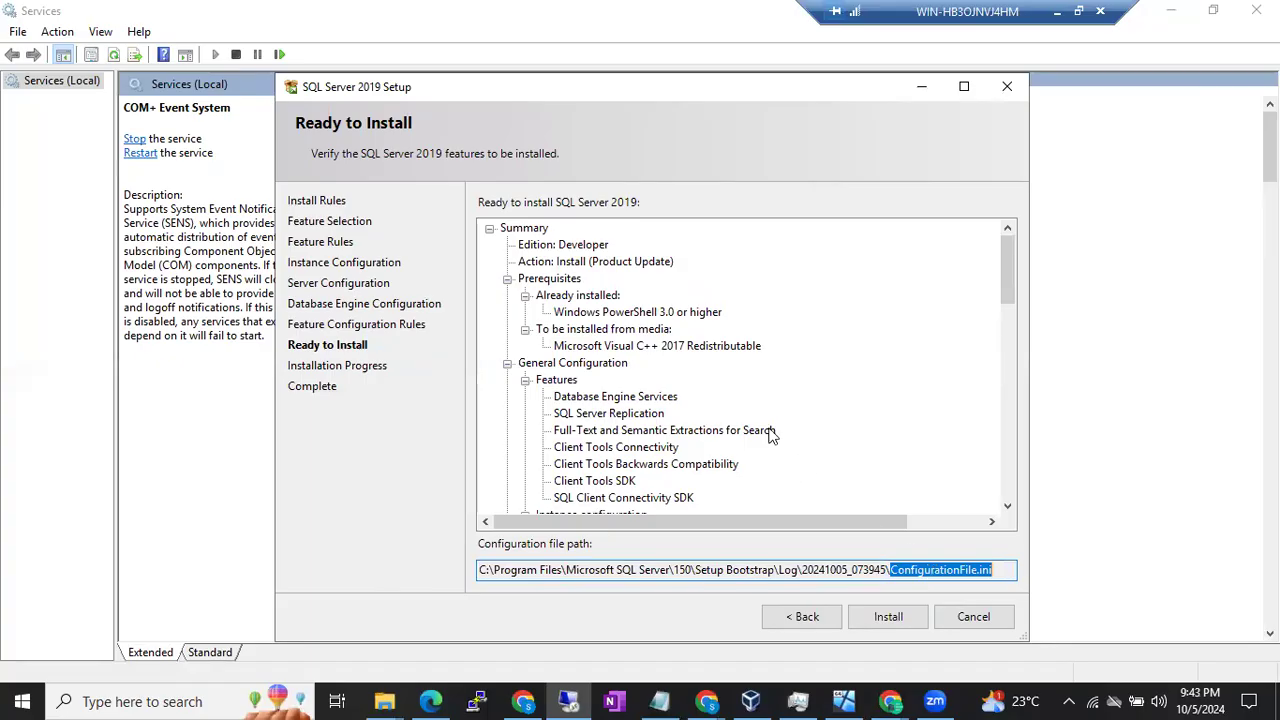
{"action": "scroll", "coordinate": [771, 434], "scroll_direction": "down", "scroll_amount": 15}
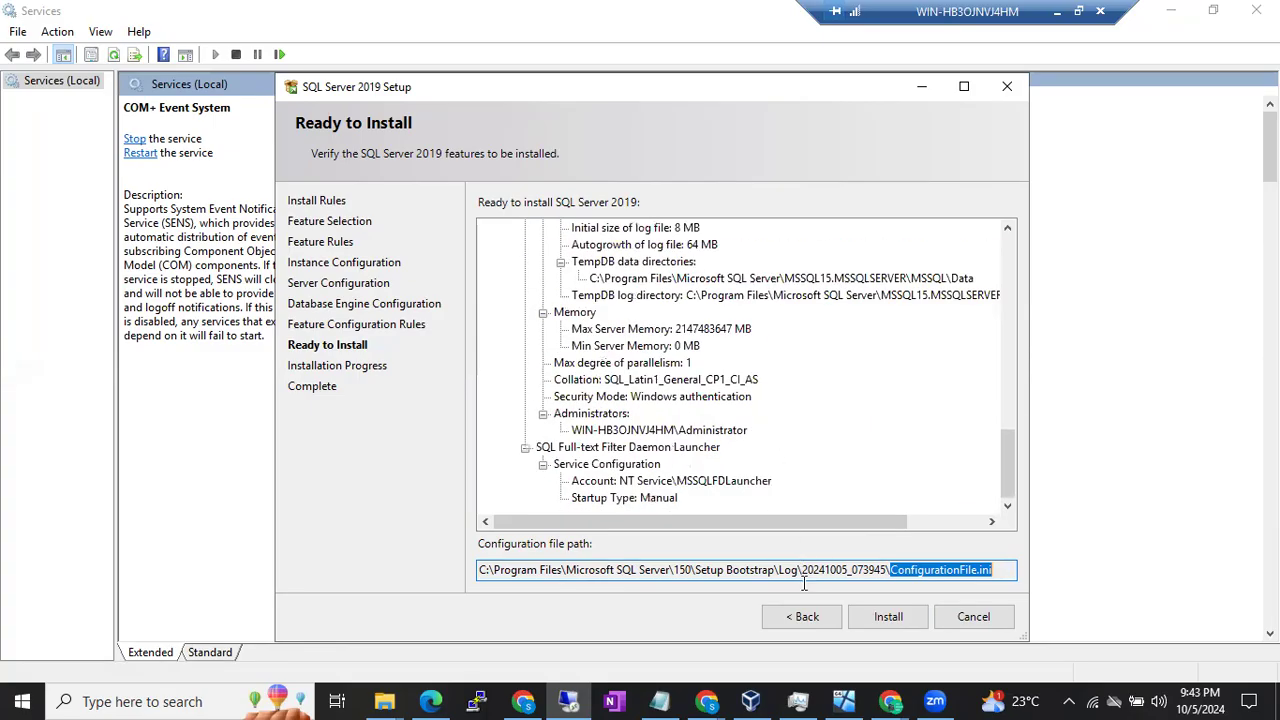
{"action": "left_click", "coordinate": [872, 618]}
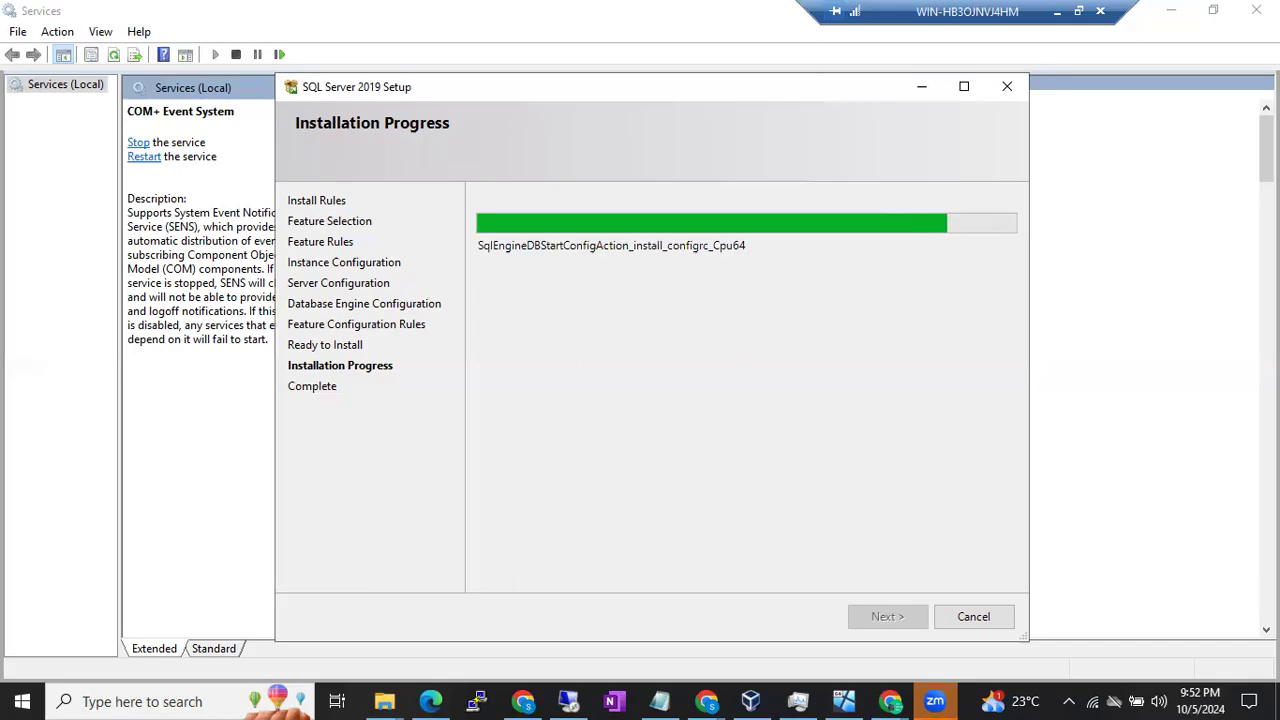
{"action": "left_click", "coordinate": [844, 700]}
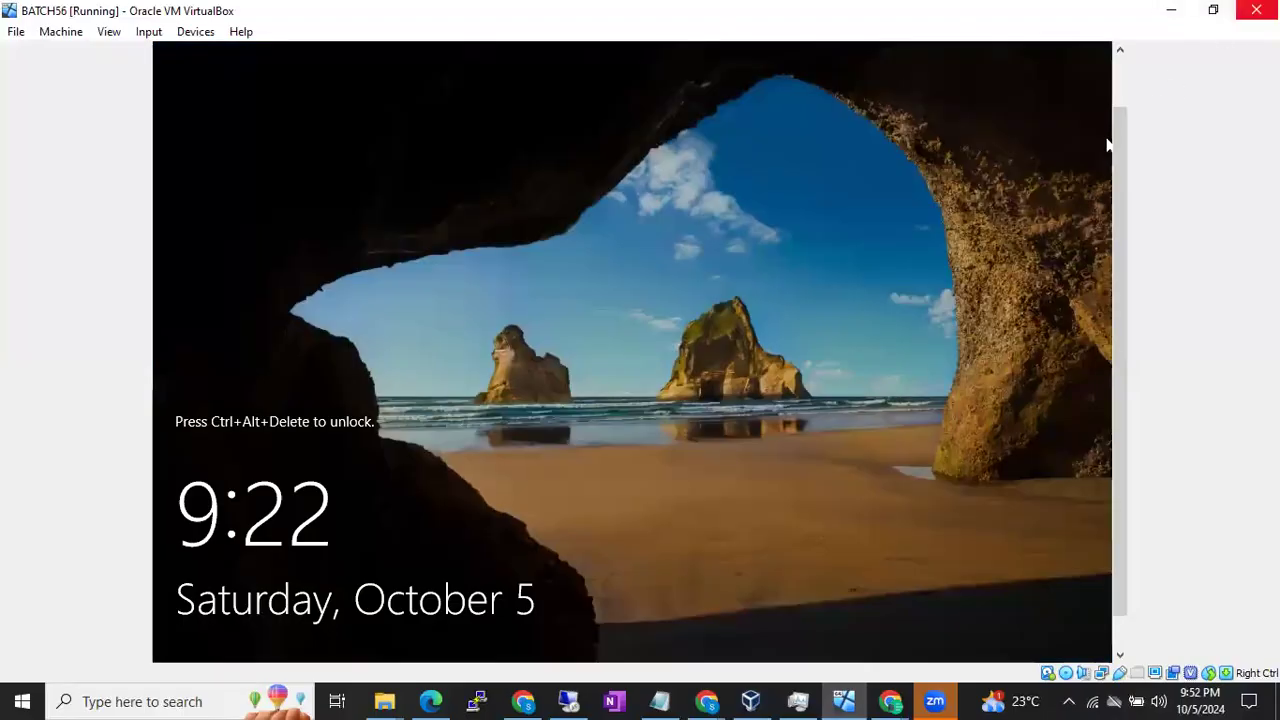
{"action": "left_click", "coordinate": [1257, 10]}
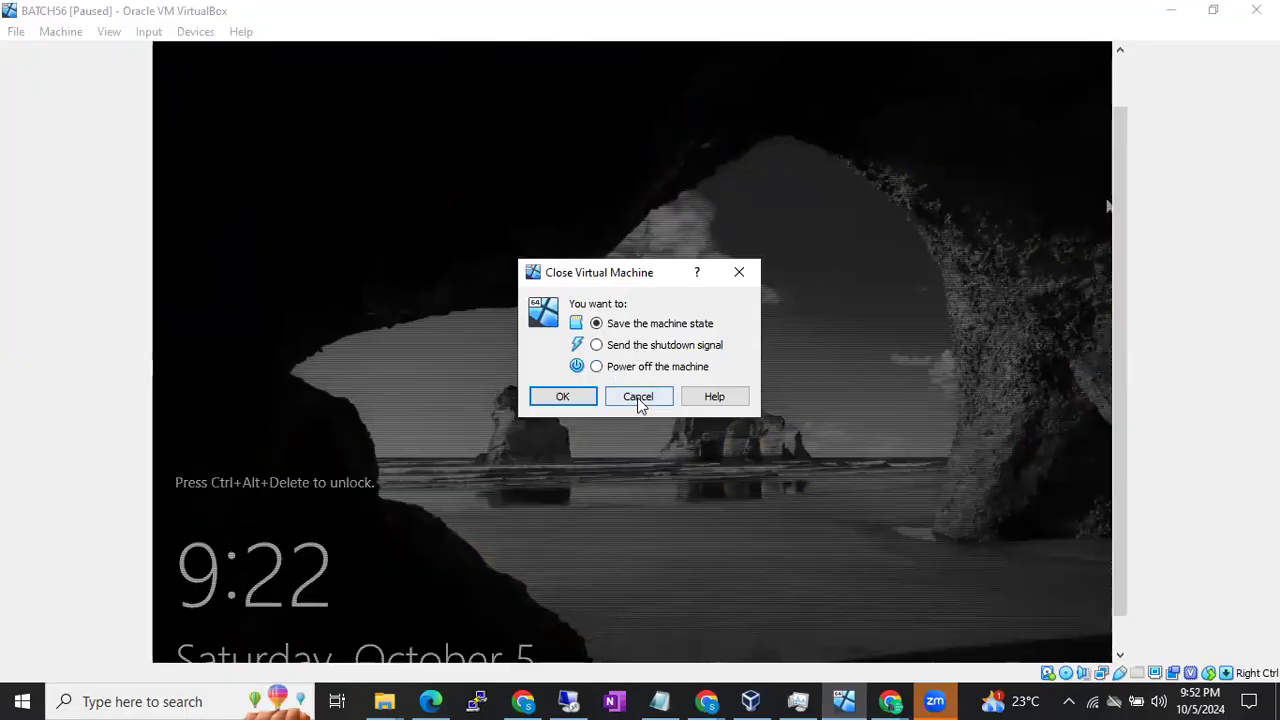
{"action": "left_click", "coordinate": [640, 397]}
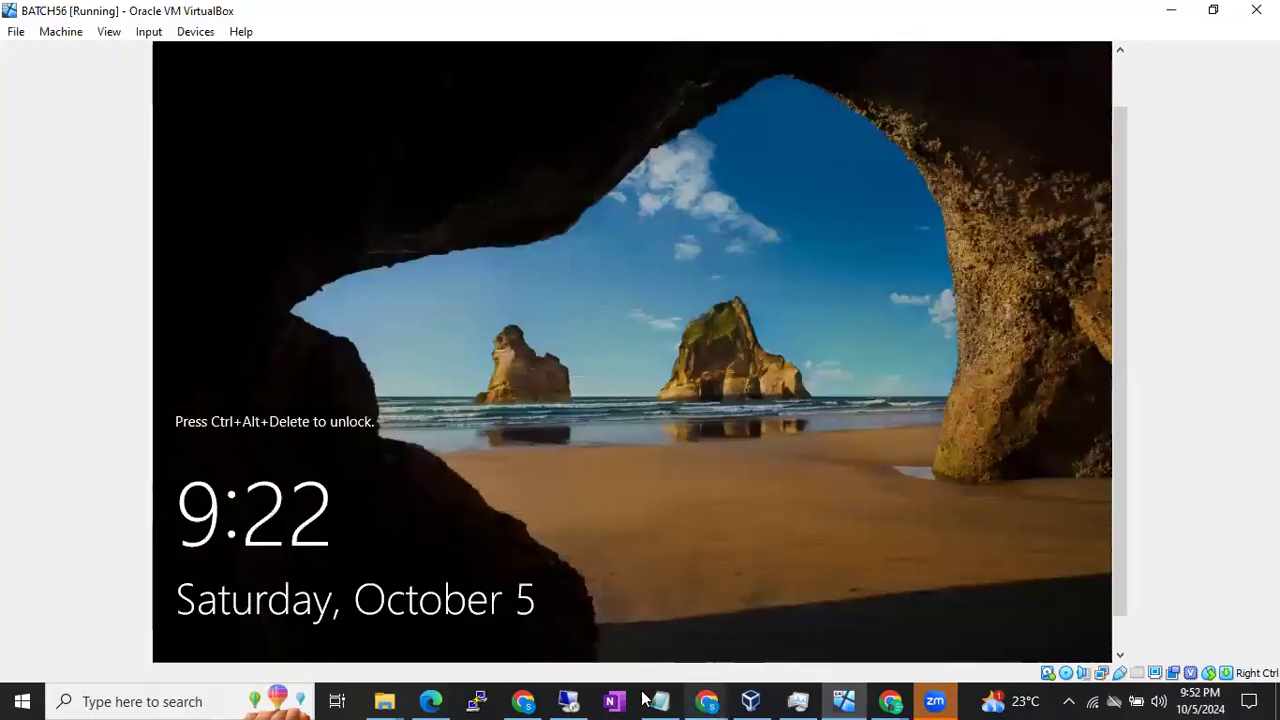
{"action": "left_click", "coordinate": [568, 700]}
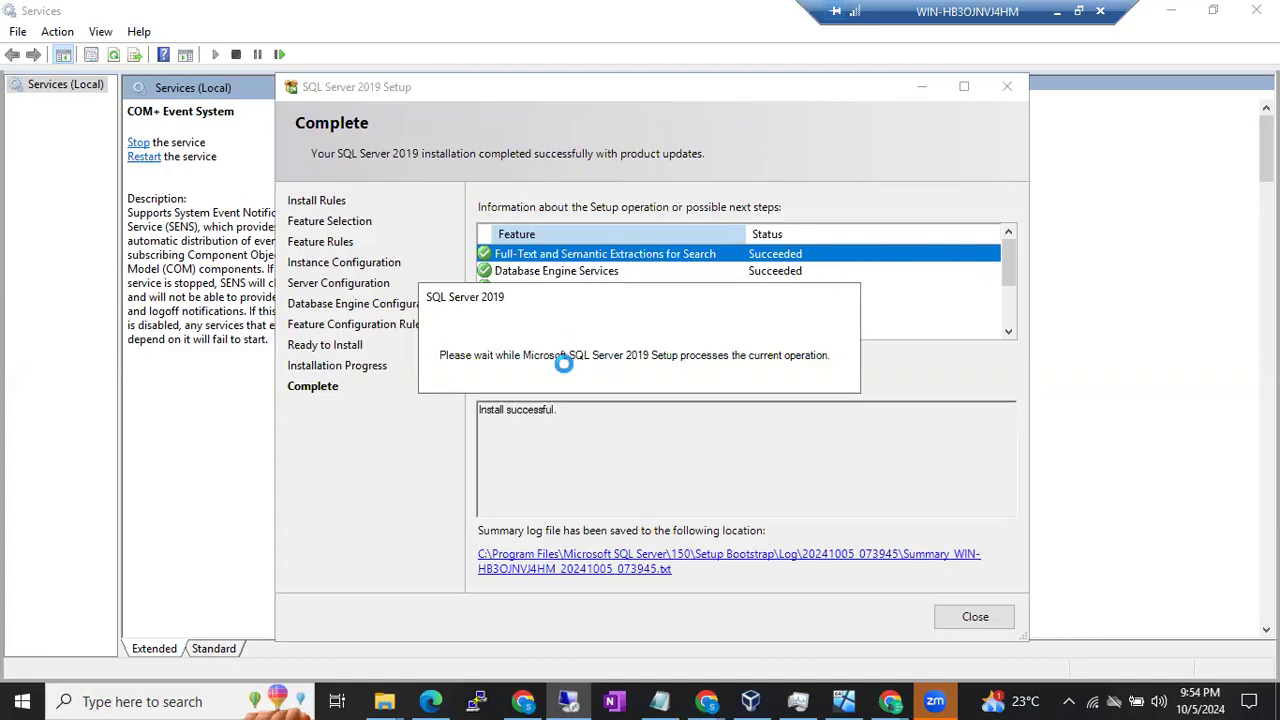
Examine the installation status of all listed features and the setup details for Database Engine Services.
{"action": "left_click_drag", "start_coordinate": [566, 410], "coordinate": [477, 410]}
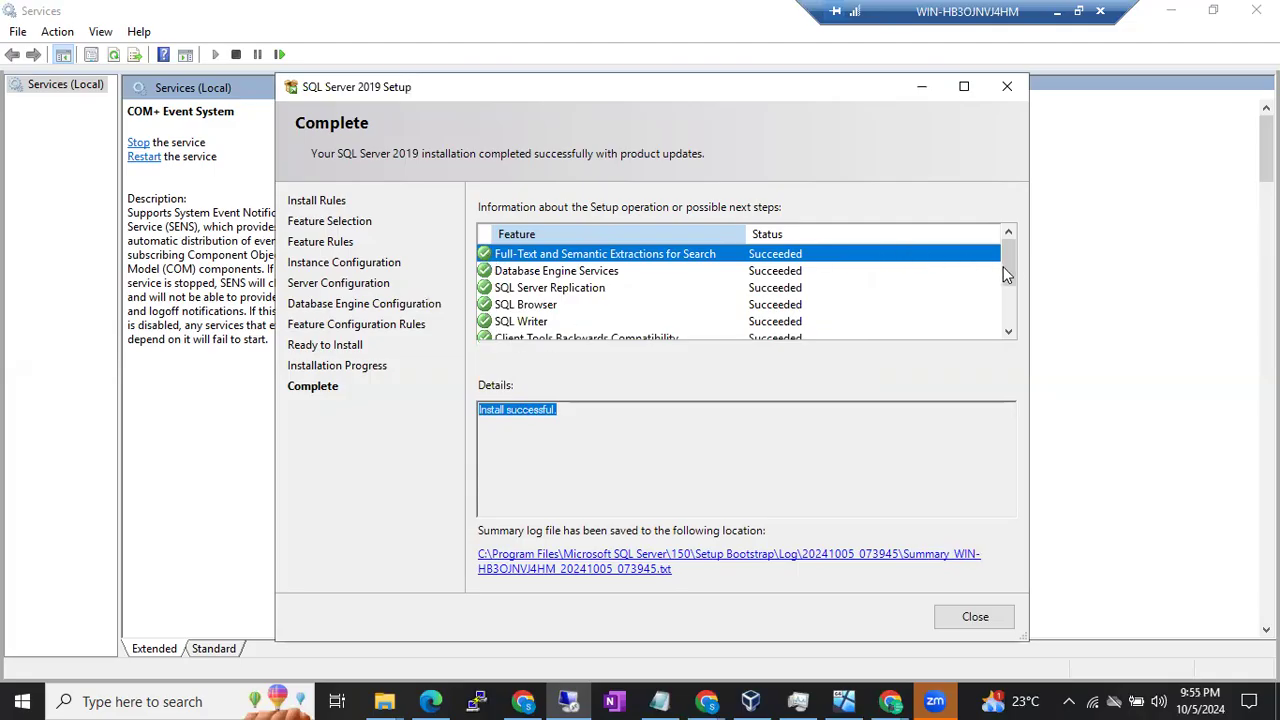
{"action": "left_click_drag", "start_coordinate": [1008, 266], "coordinate": [1010, 318]}
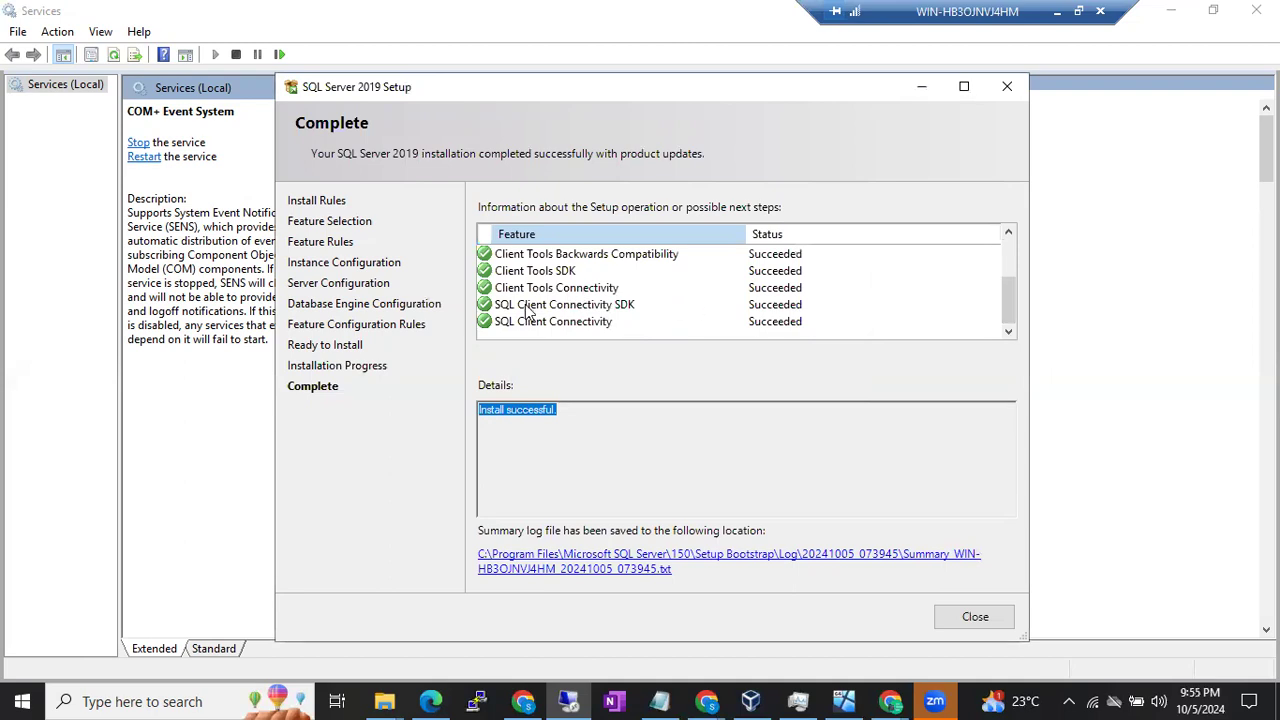
{"action": "scroll", "coordinate": [512, 302], "scroll_direction": "up", "scroll_amount": 3}
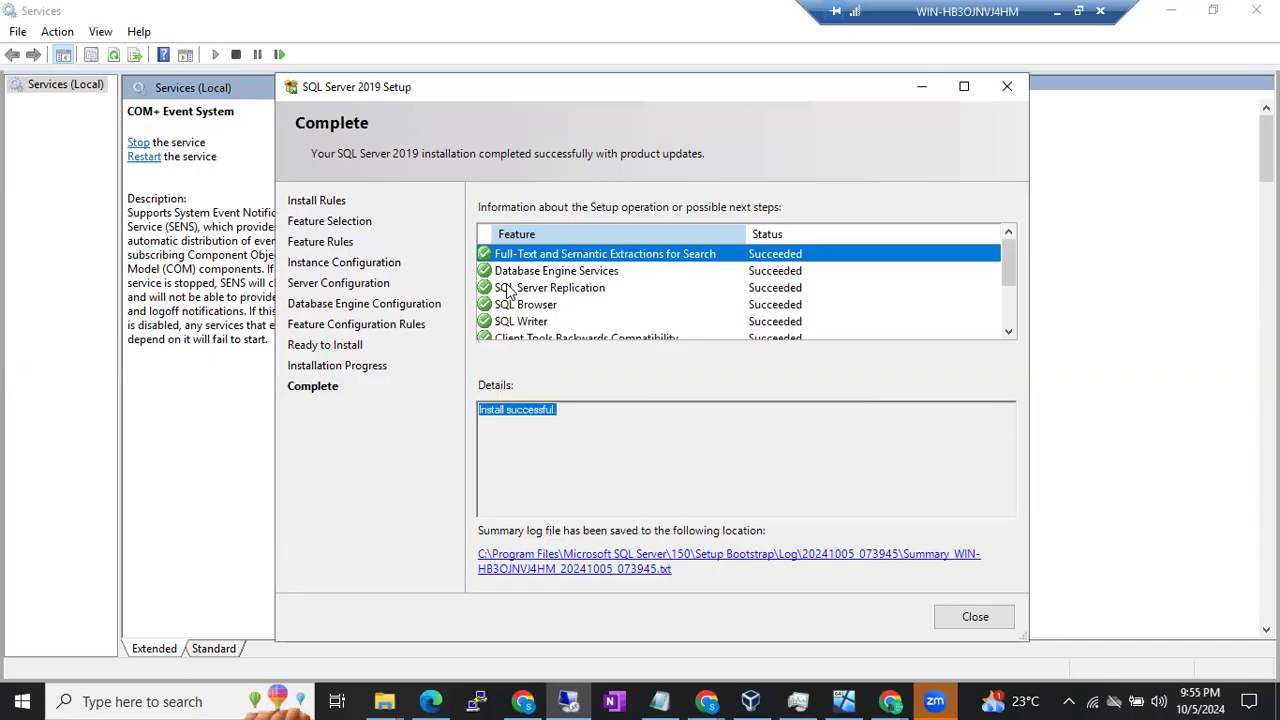
{"action": "left_click", "coordinate": [500, 278]}
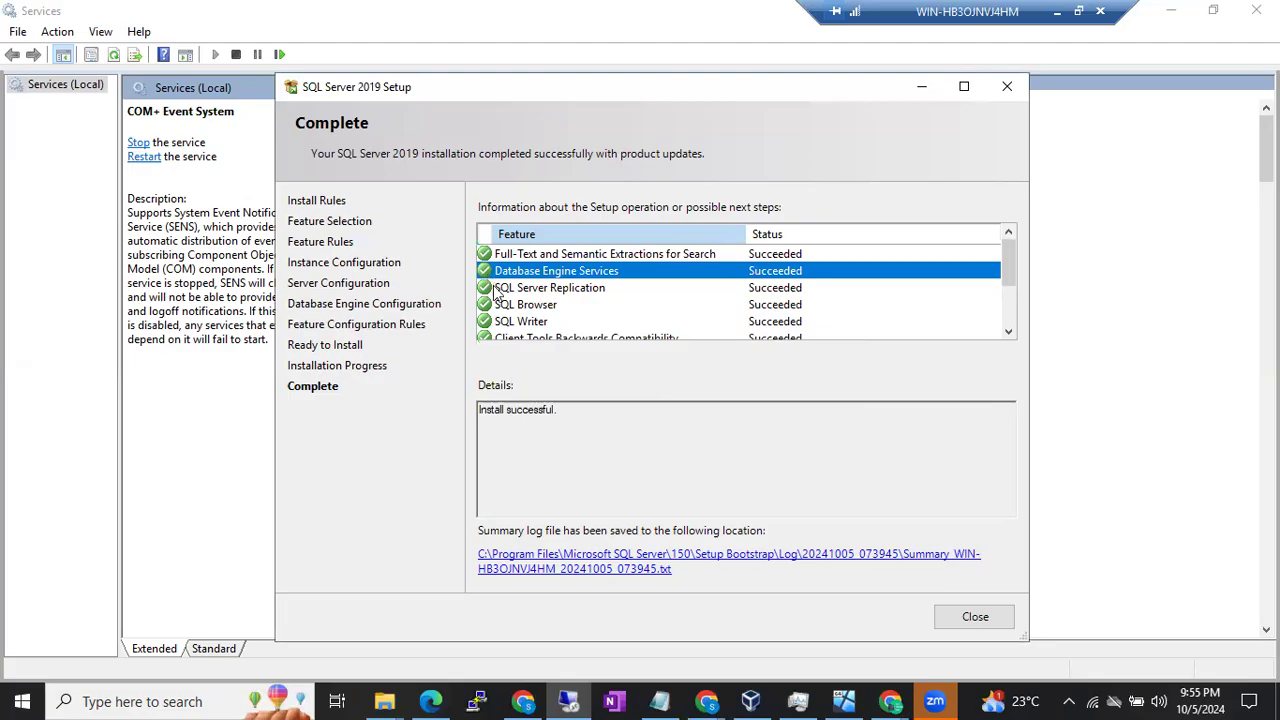
{"action": "scroll", "coordinate": [495, 290], "scroll_direction": "down", "scroll_amount": 2}
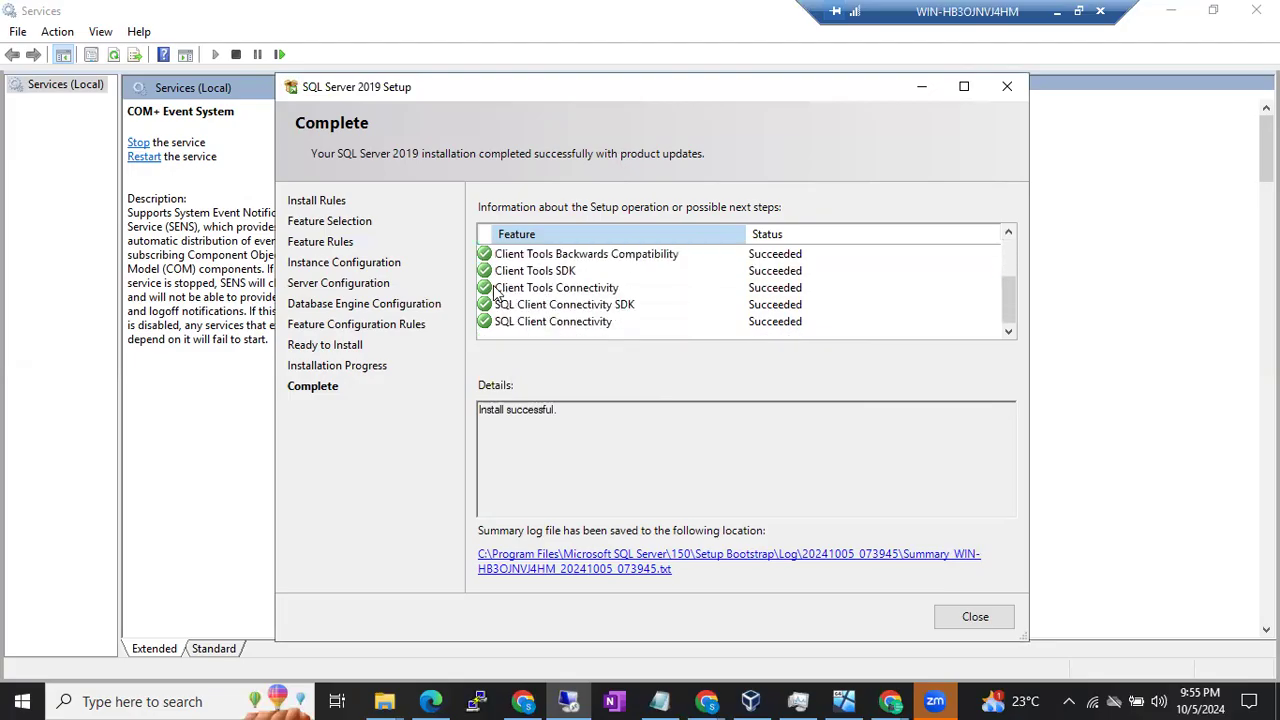
{"action": "scroll", "coordinate": [495, 290], "scroll_direction": "up", "scroll_amount": 2}
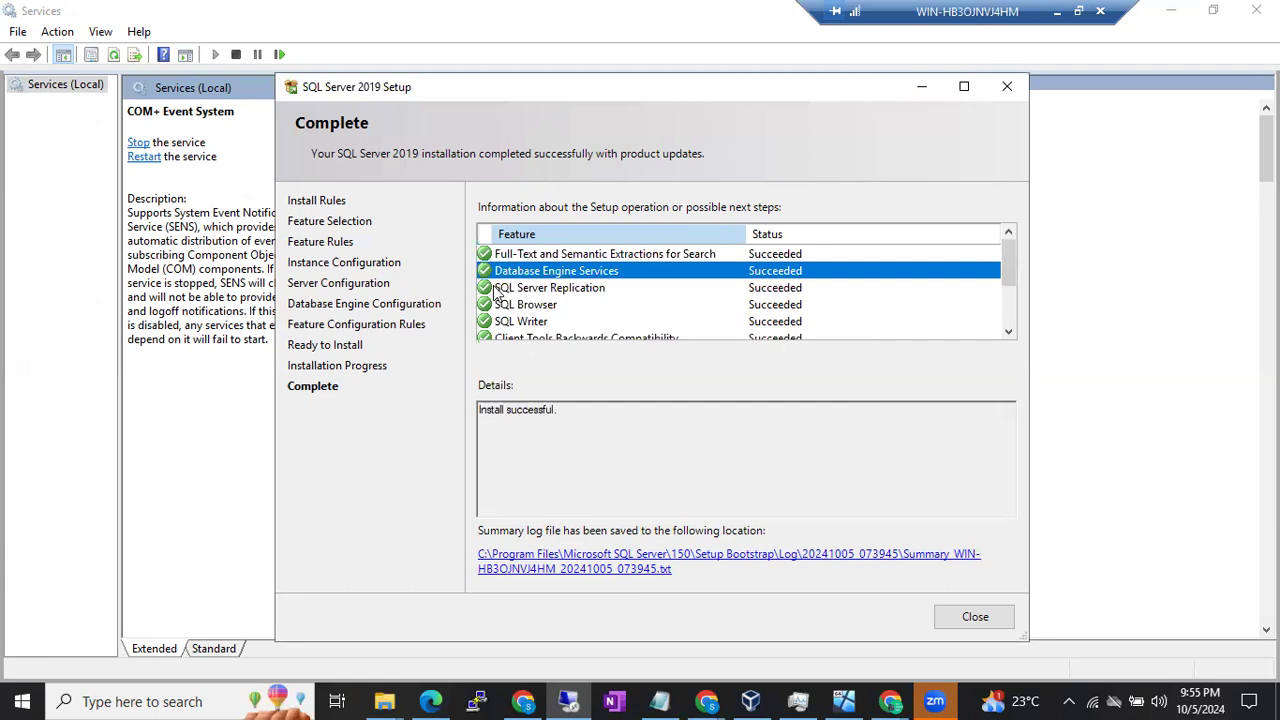
{"action": "left_click_drag", "start_coordinate": [560, 409], "coordinate": [474, 393]}
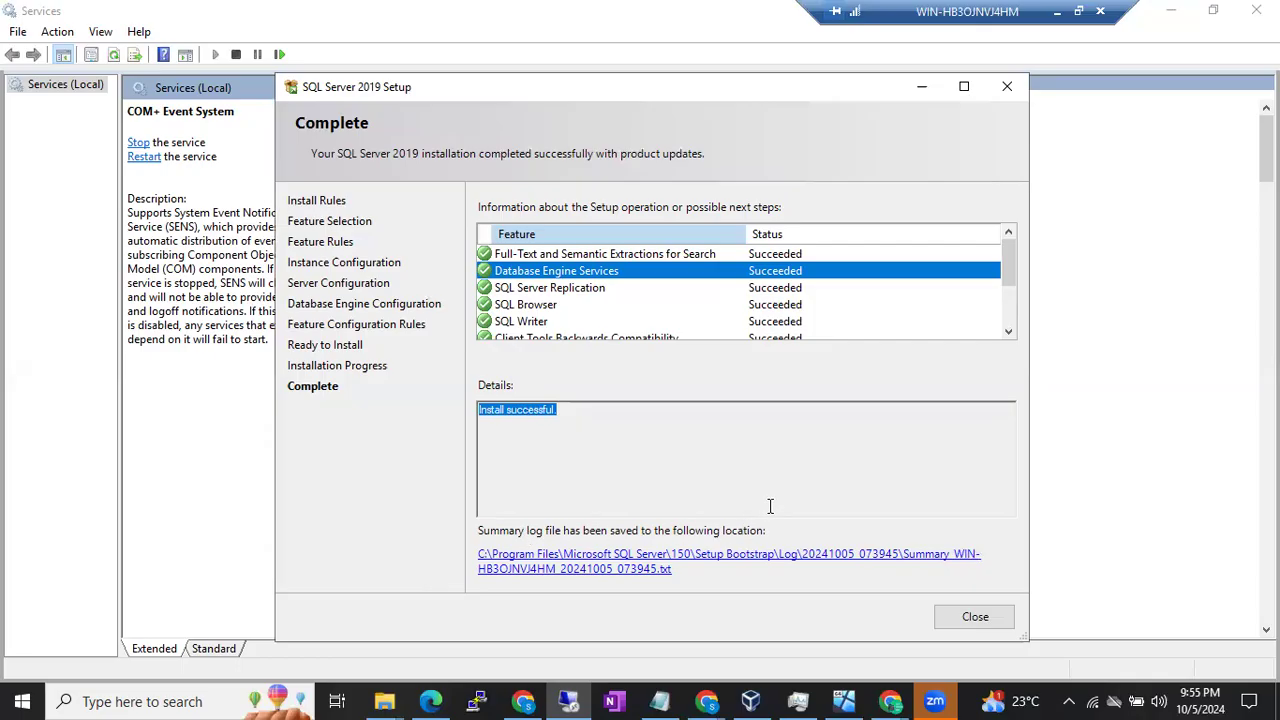
Close the completed SQL Server 2019 setup wizard and minimize the remote desktop session.
{"action": "left_click", "coordinate": [975, 617]}
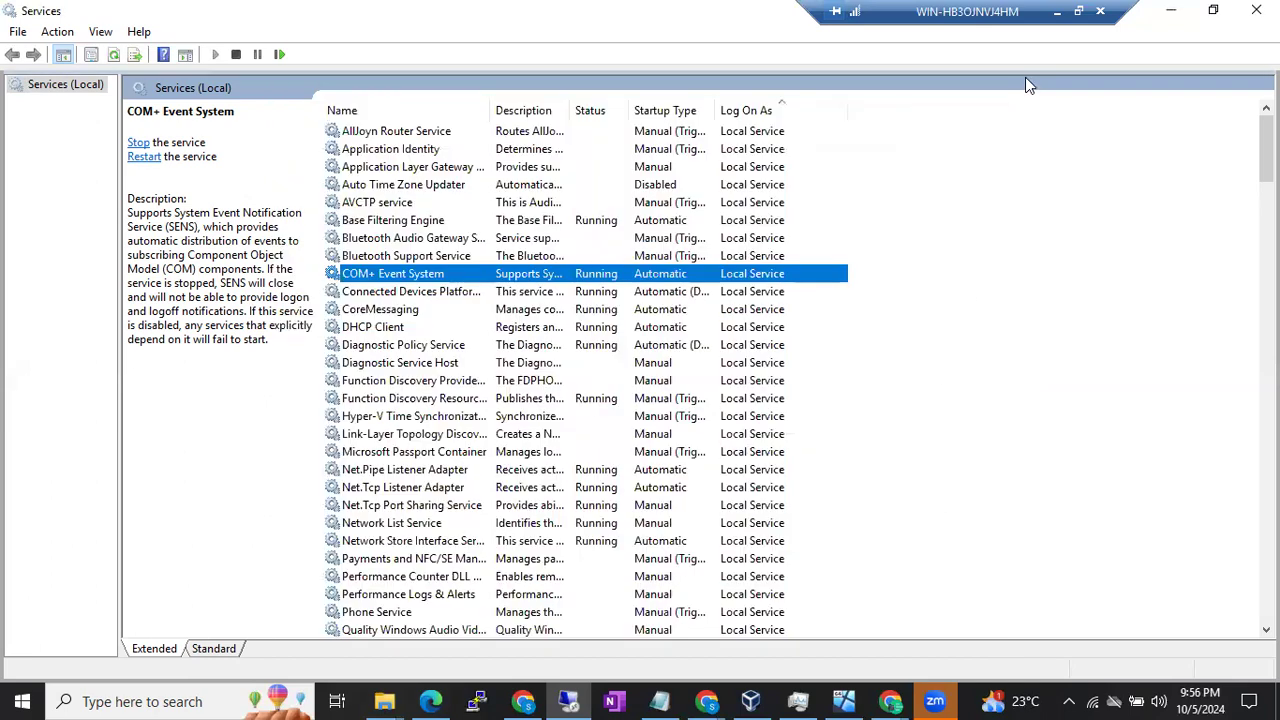
{"action": "left_click", "coordinate": [1057, 11]}
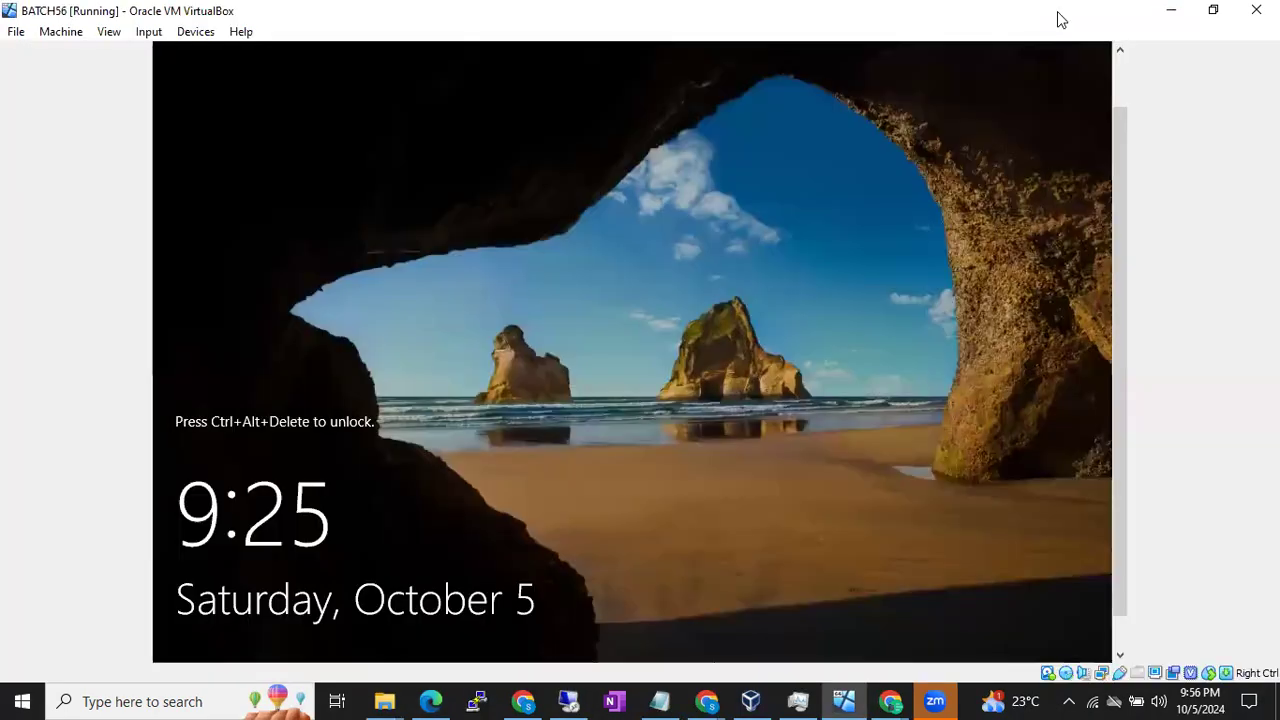
{"action": "left_click", "coordinate": [966, 693]}
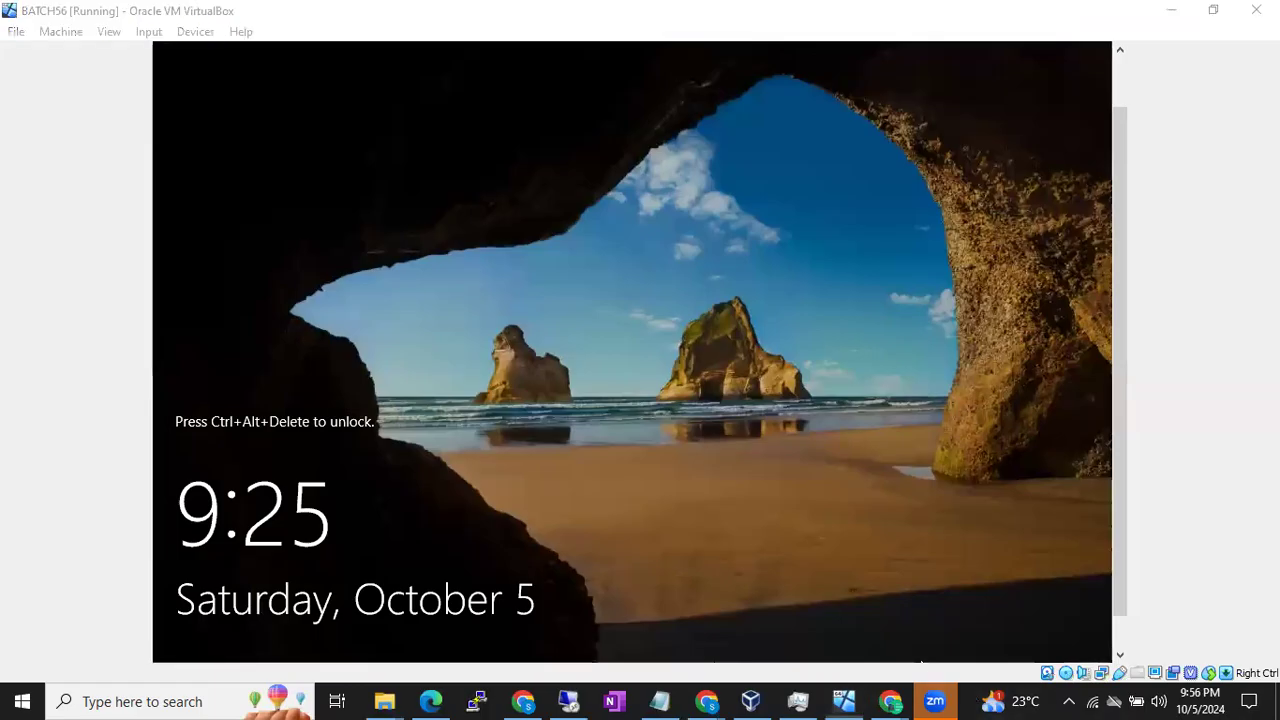